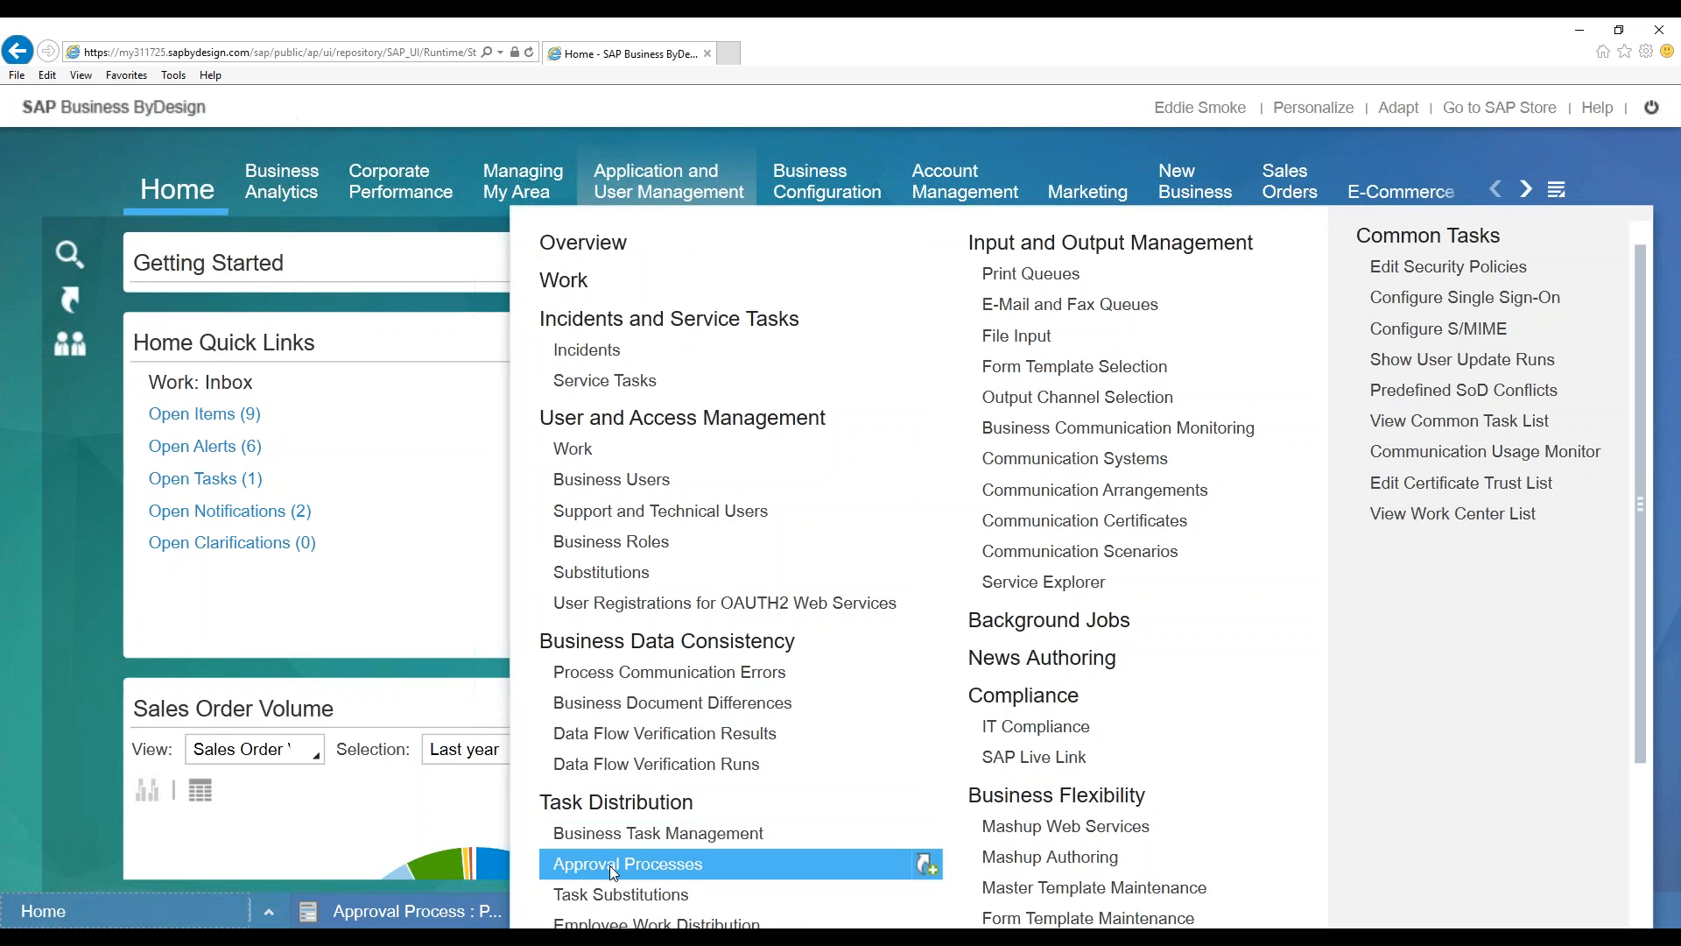
Open the Approval Processes list and check its status filter and listed processes
{"action": "left_click", "coordinate": [655, 865]}
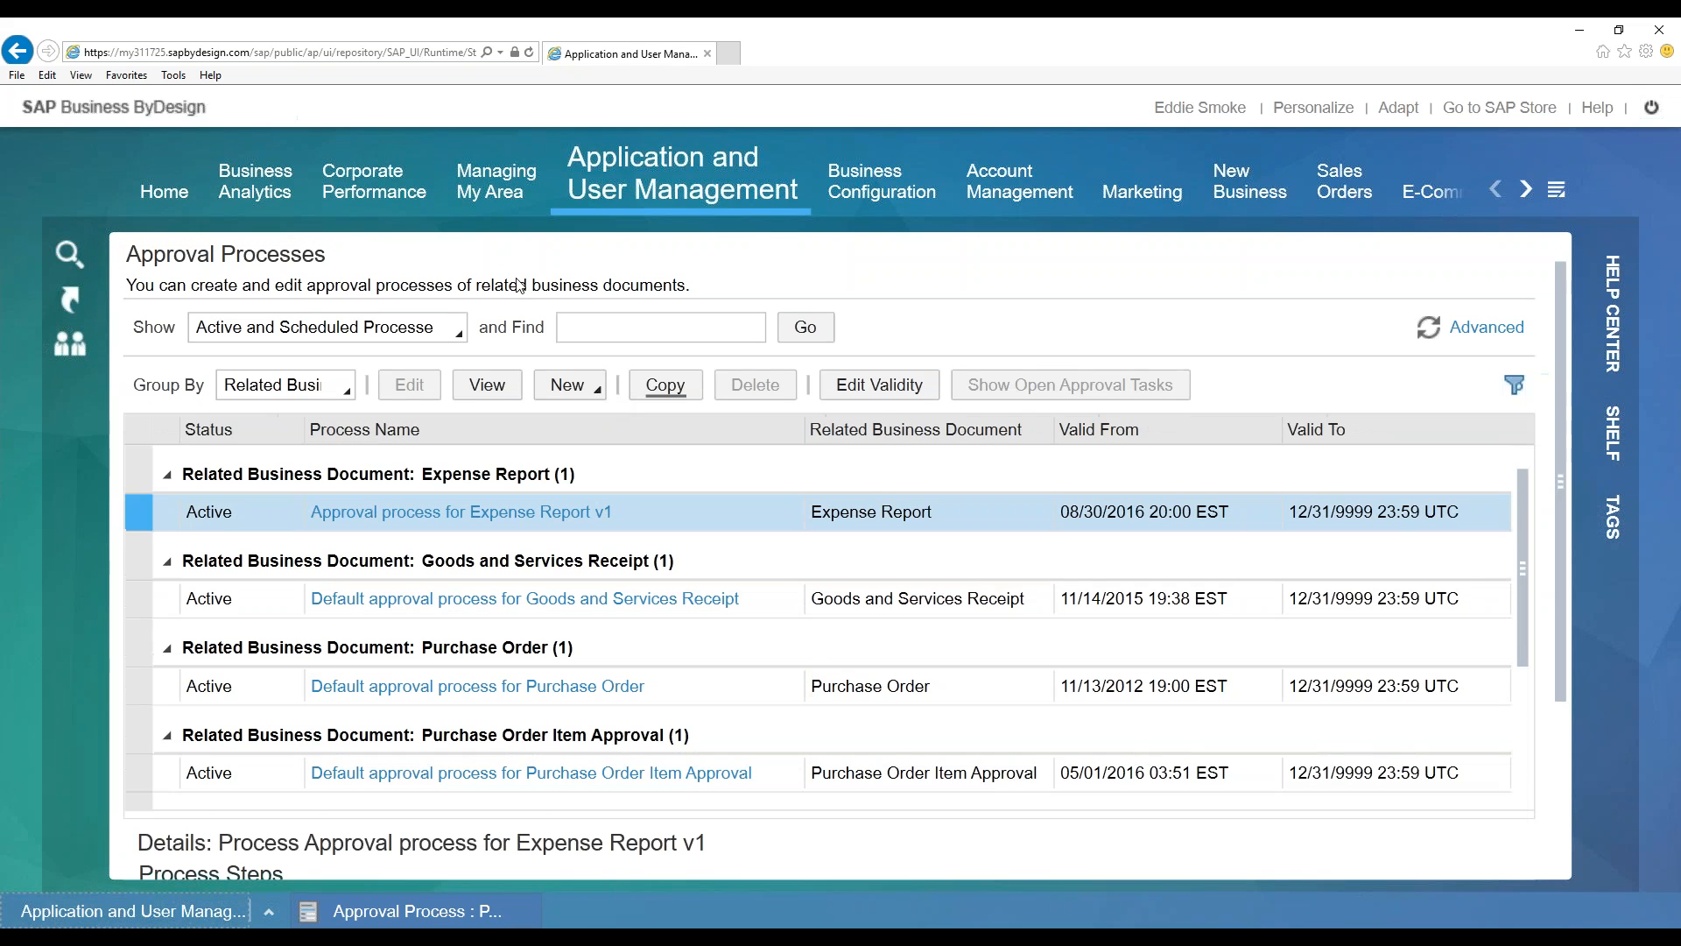
{"action": "left_click", "coordinate": [440, 326]}
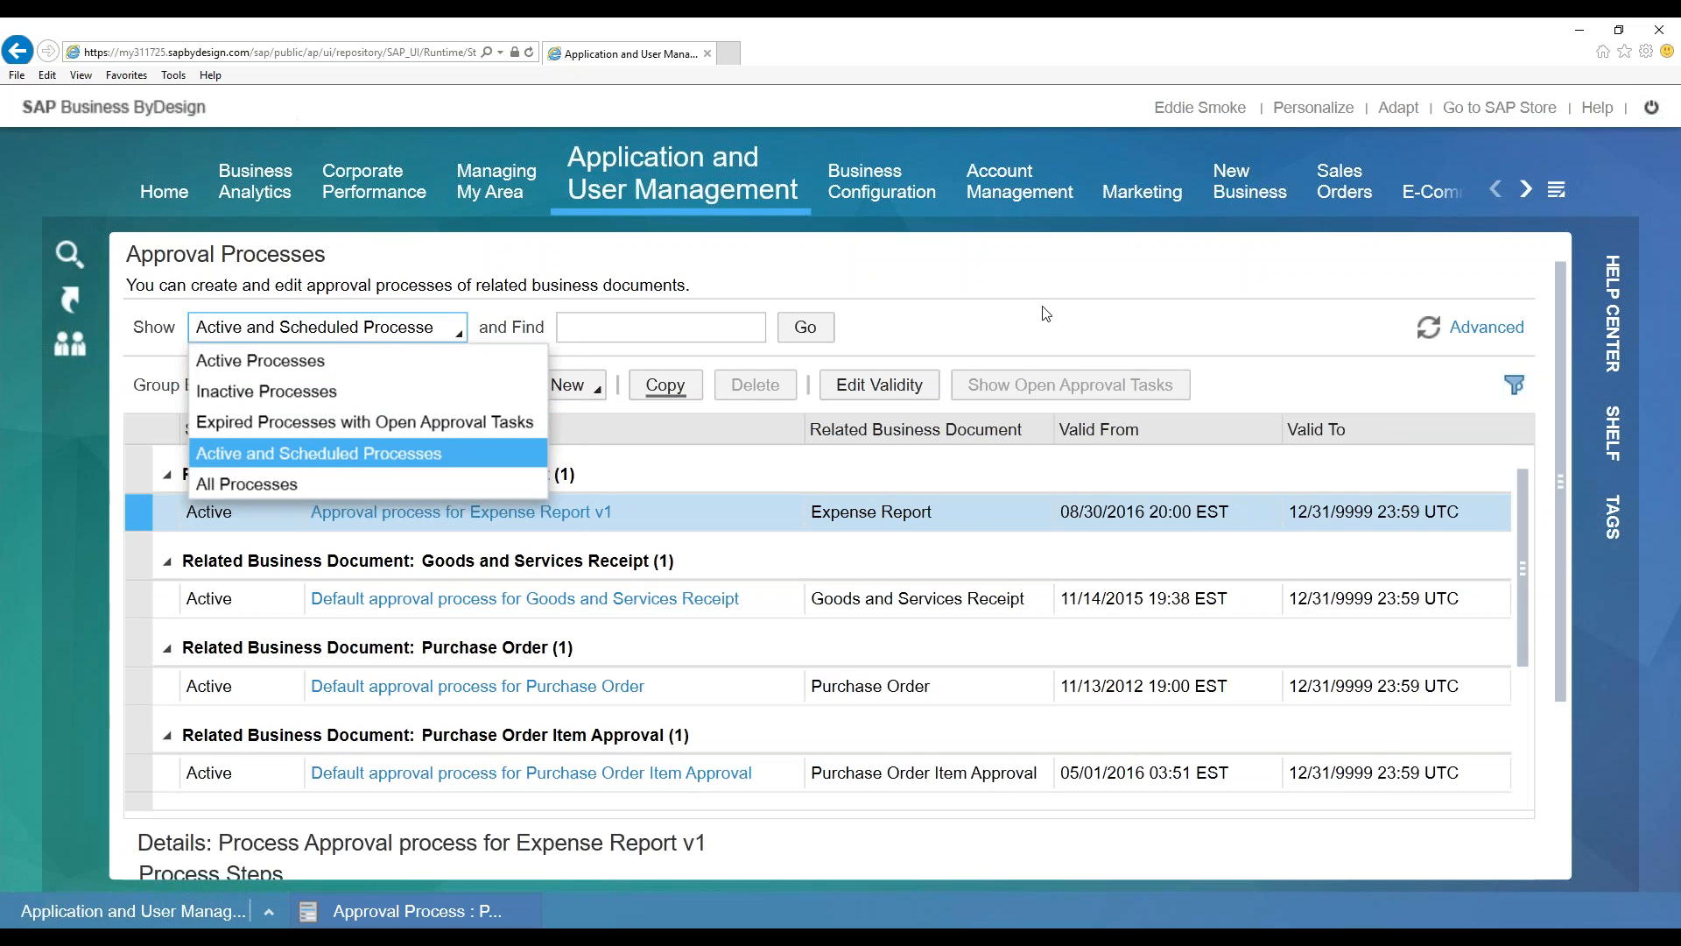
{"action": "left_click", "coordinate": [913, 318]}
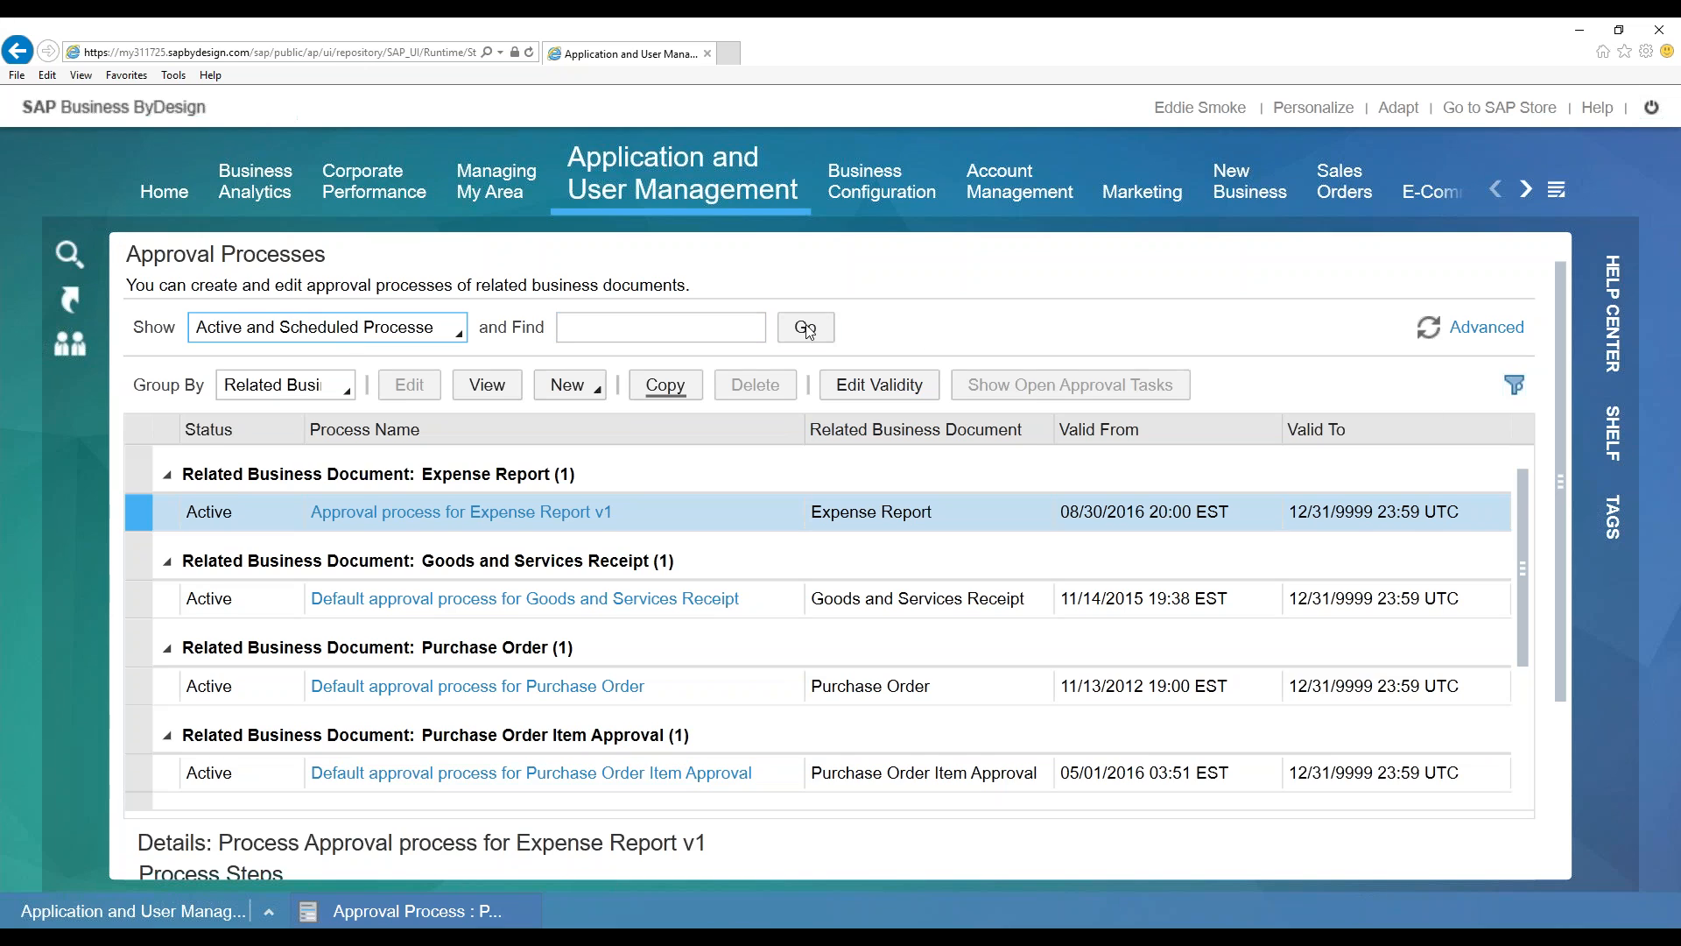
{"action": "left_click_drag", "start_coordinate": [1524, 518], "coordinate": [1526, 578]}
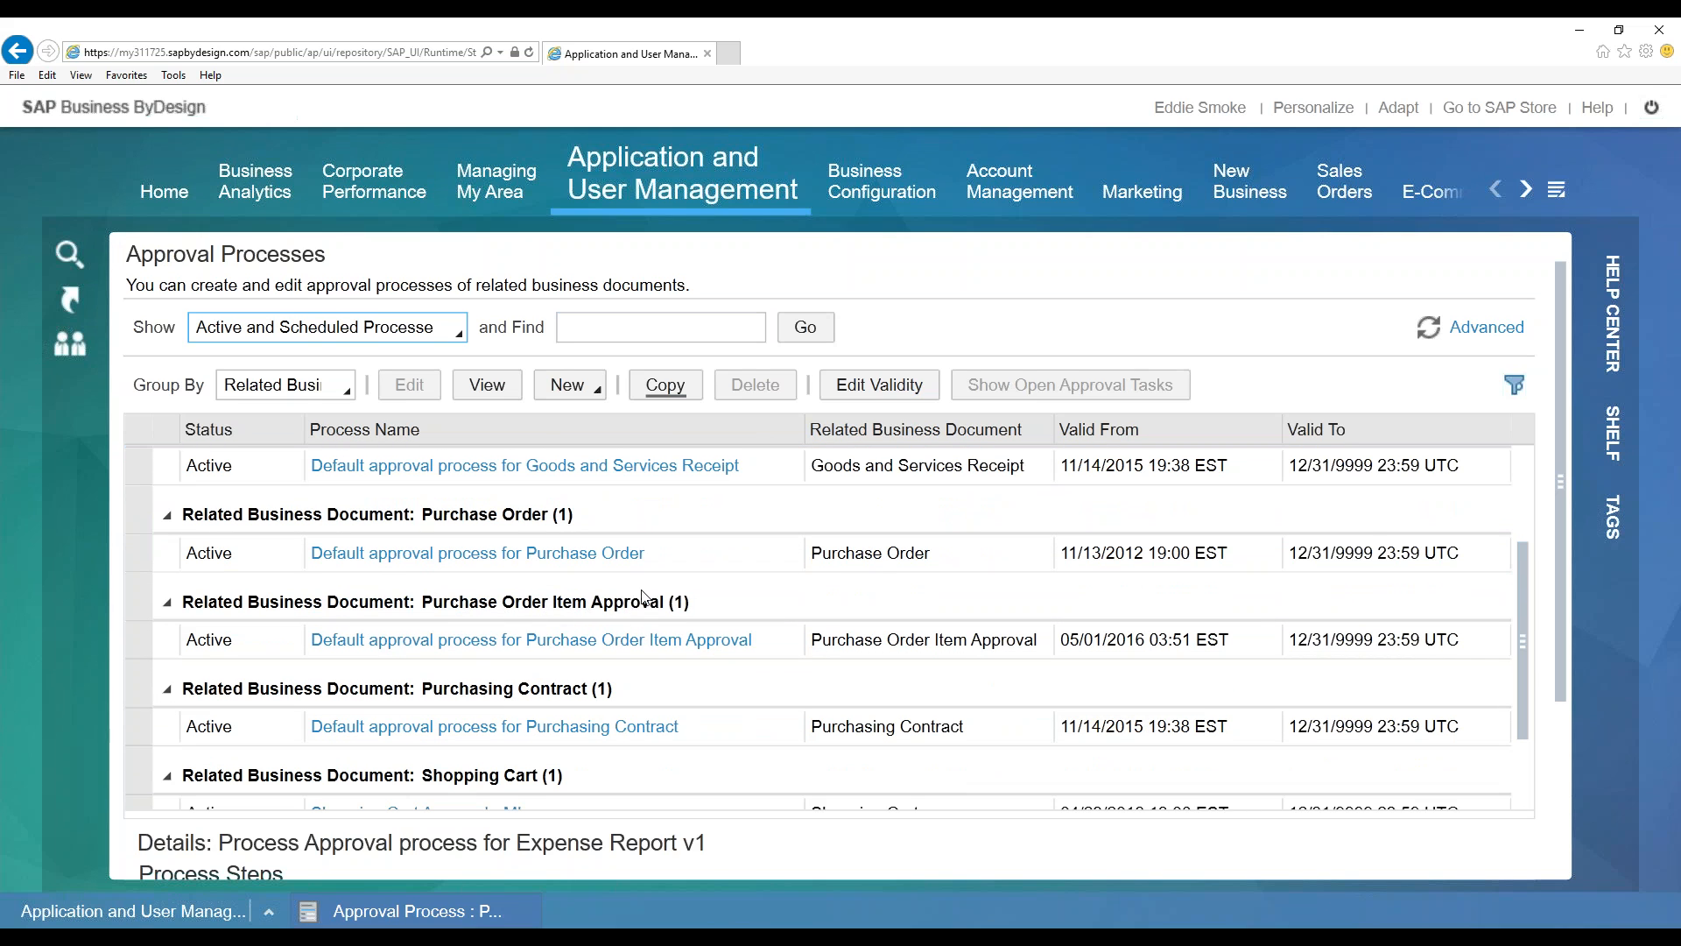
{"action": "scroll", "coordinate": [1524, 627], "scroll_direction": "down", "scroll_amount": 1}
{"action": "scroll", "coordinate": [1524, 613], "scroll_direction": "up", "scroll_amount": 2}
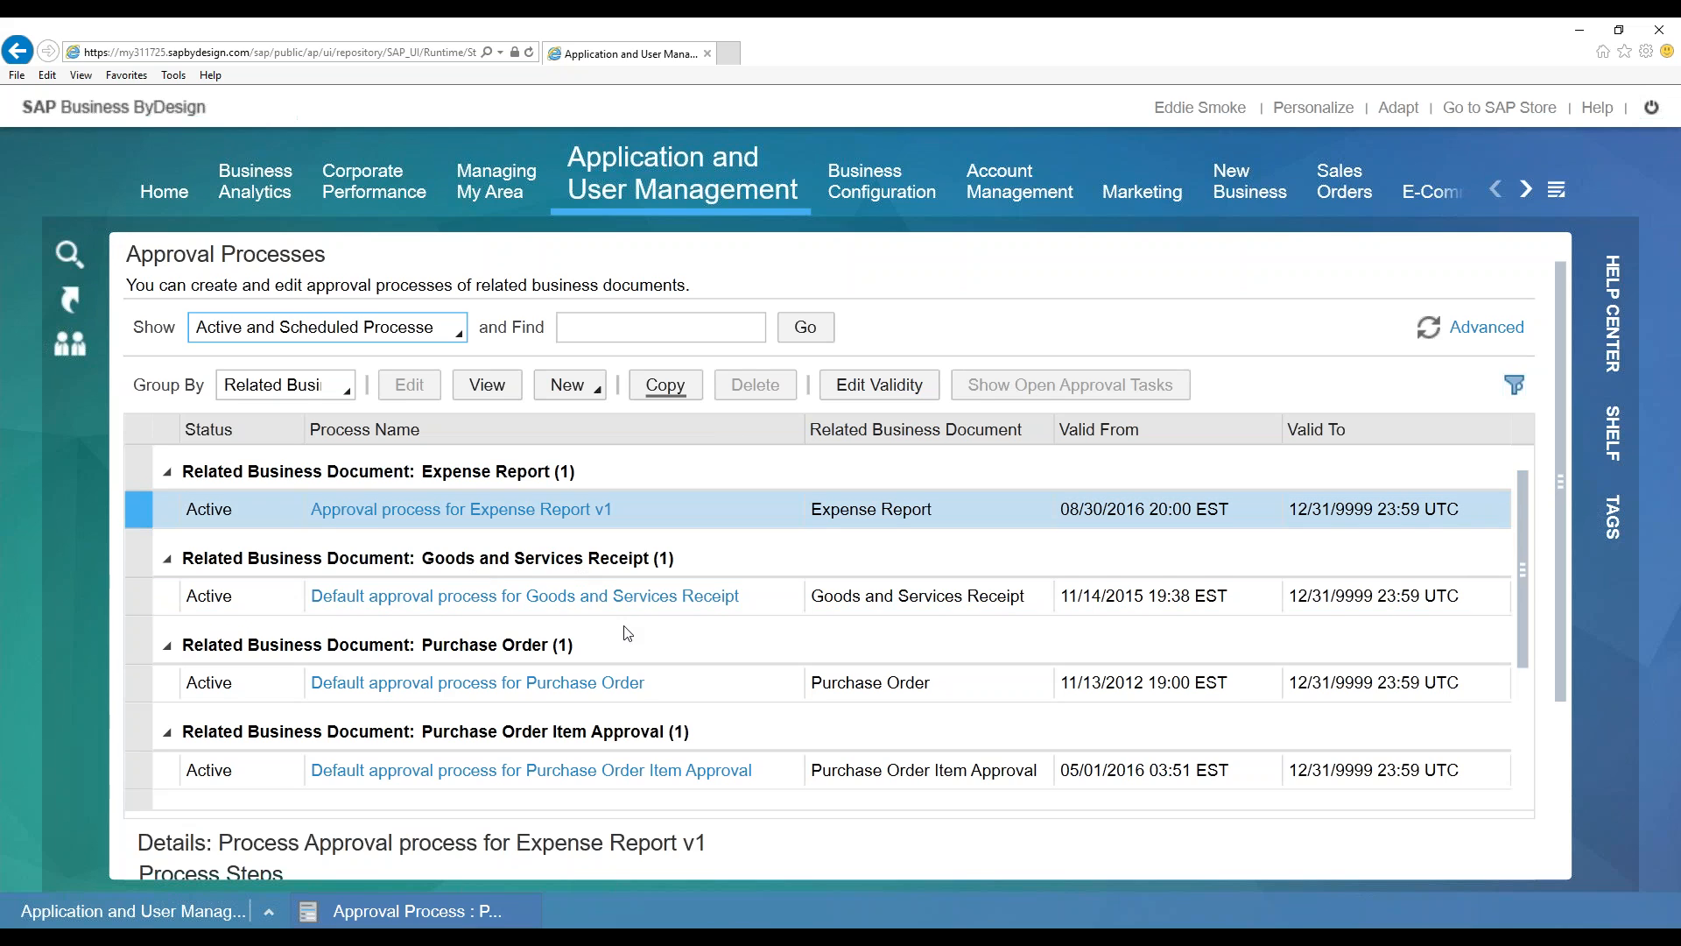
{"action": "scroll", "coordinate": [627, 632], "scroll_direction": "down", "scroll_amount": 3}
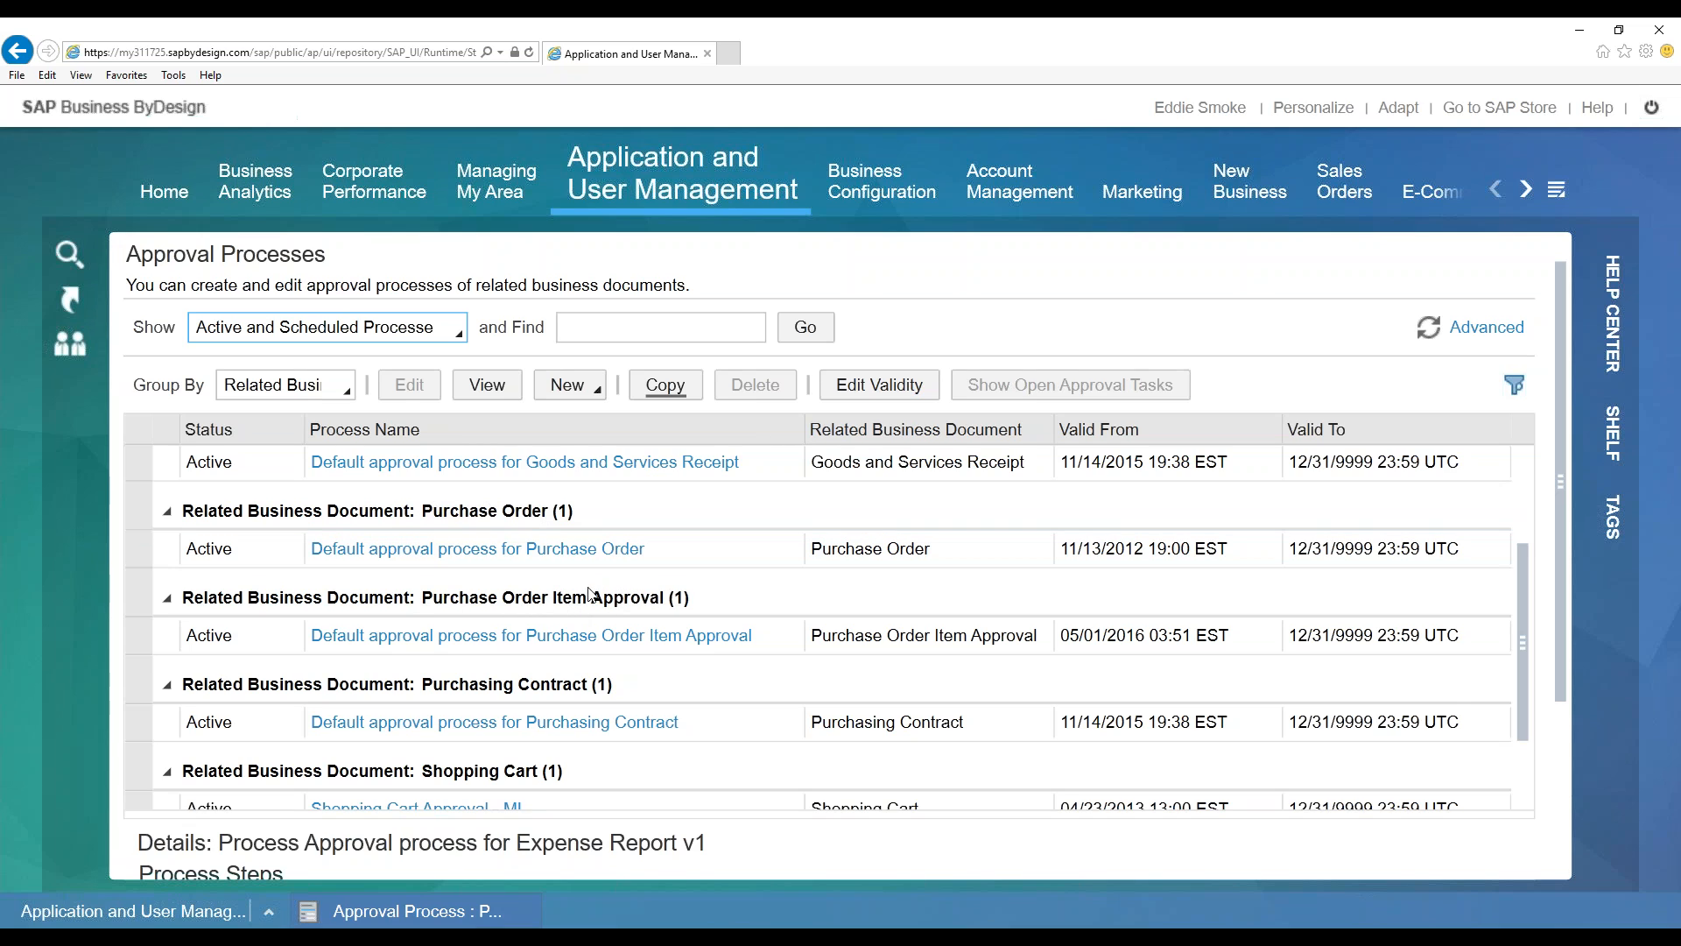
Select the default Purchase Order approval process row
{"action": "left_click", "coordinate": [646, 622]}
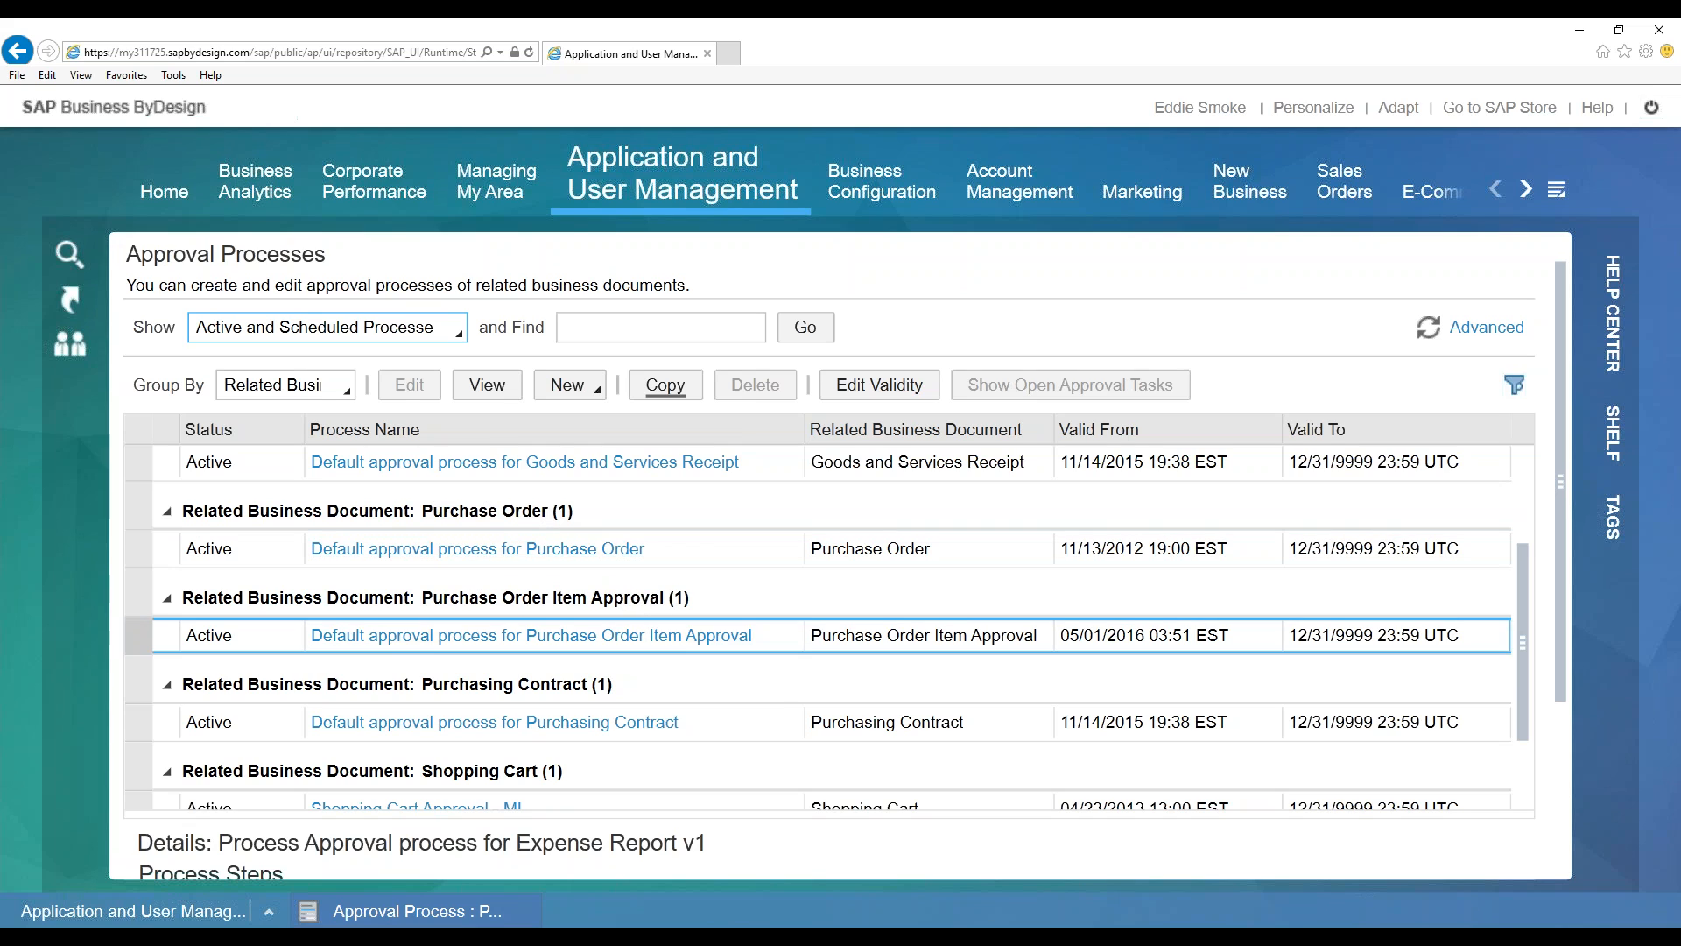
{"action": "scroll", "coordinate": [750, 674], "scroll_direction": "down", "scroll_amount": 1}
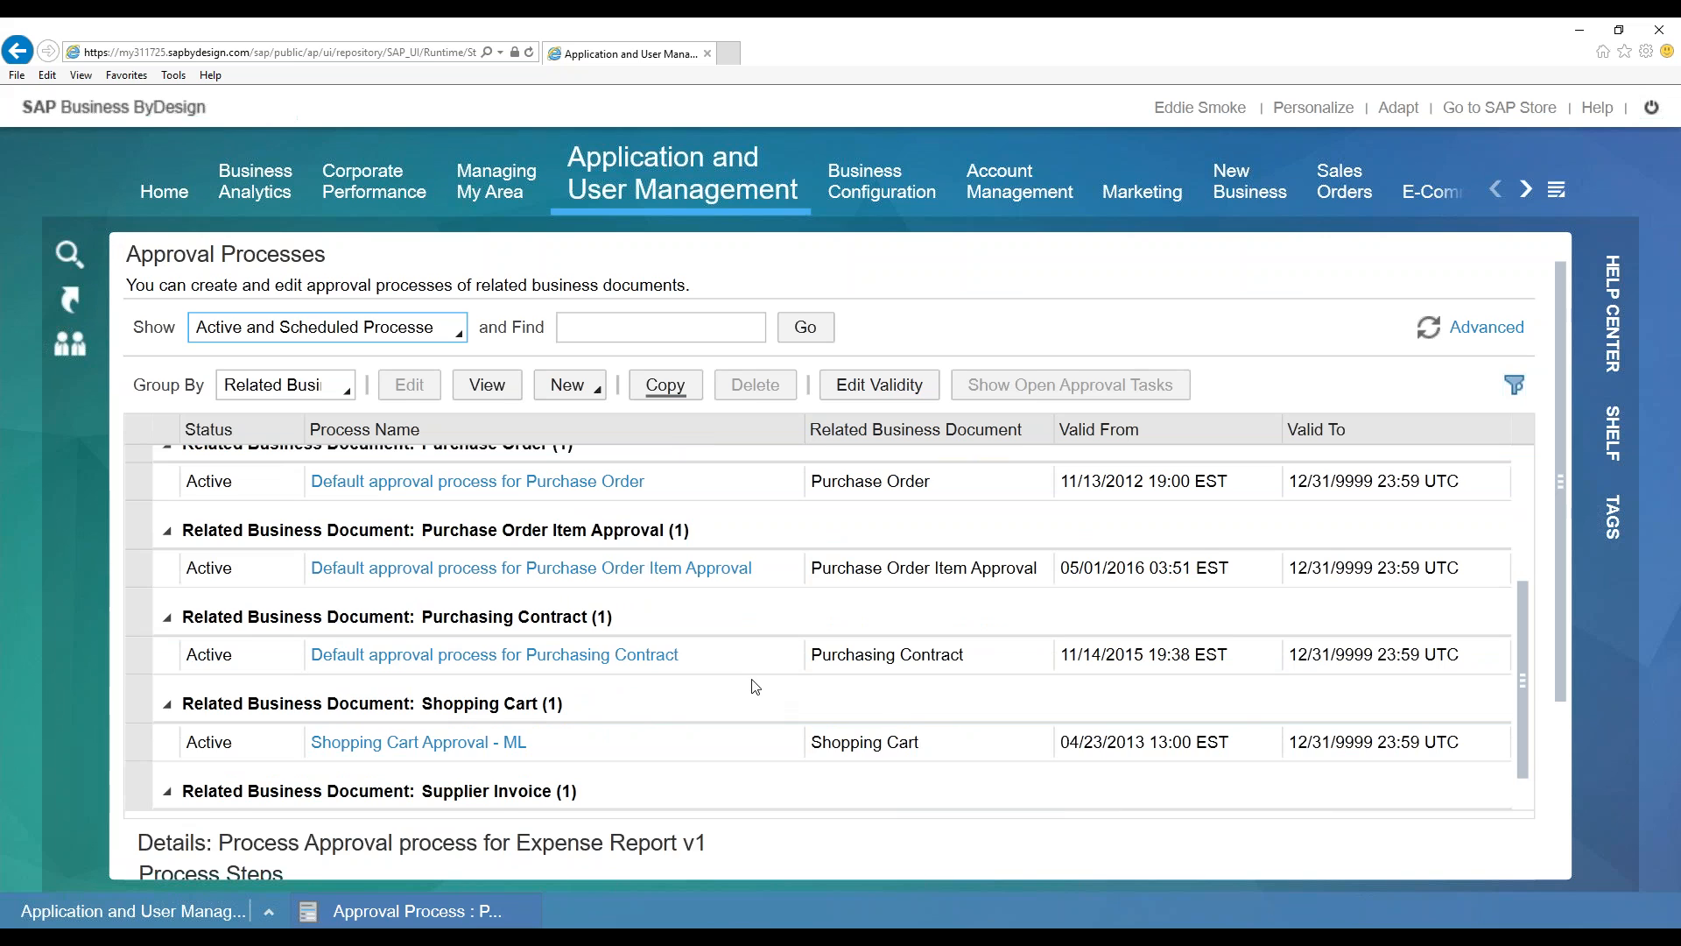
{"action": "scroll", "coordinate": [751, 691], "scroll_direction": "down", "scroll_amount": 2}
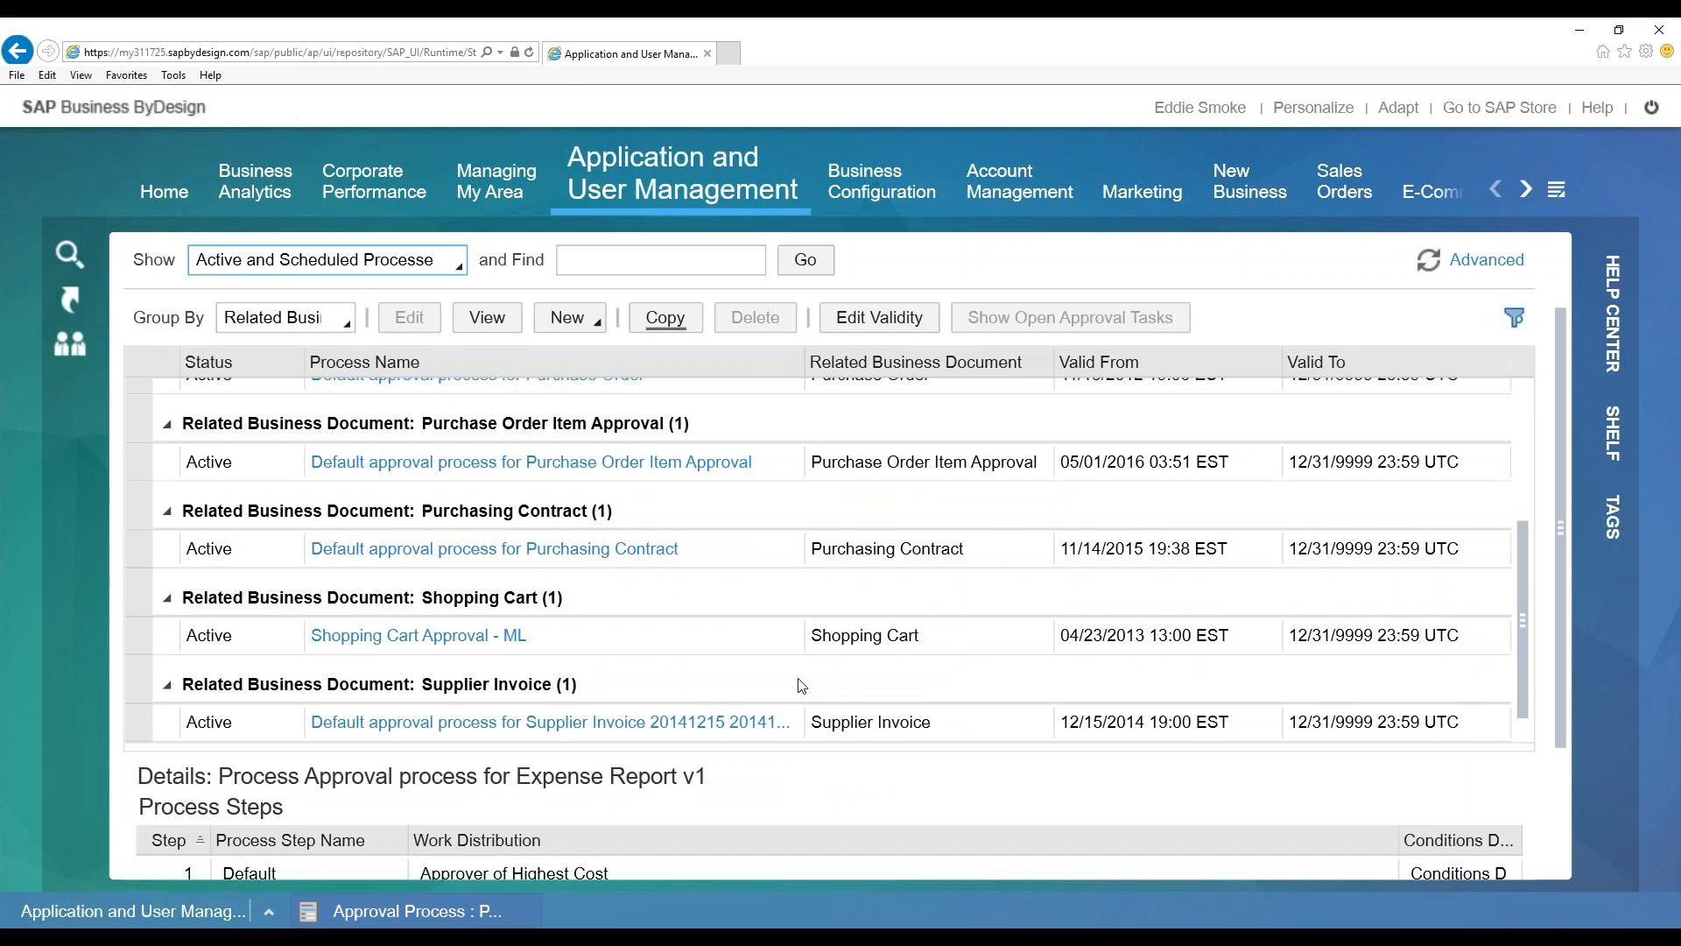
{"action": "scroll", "coordinate": [788, 679], "scroll_direction": "up", "scroll_amount": 4}
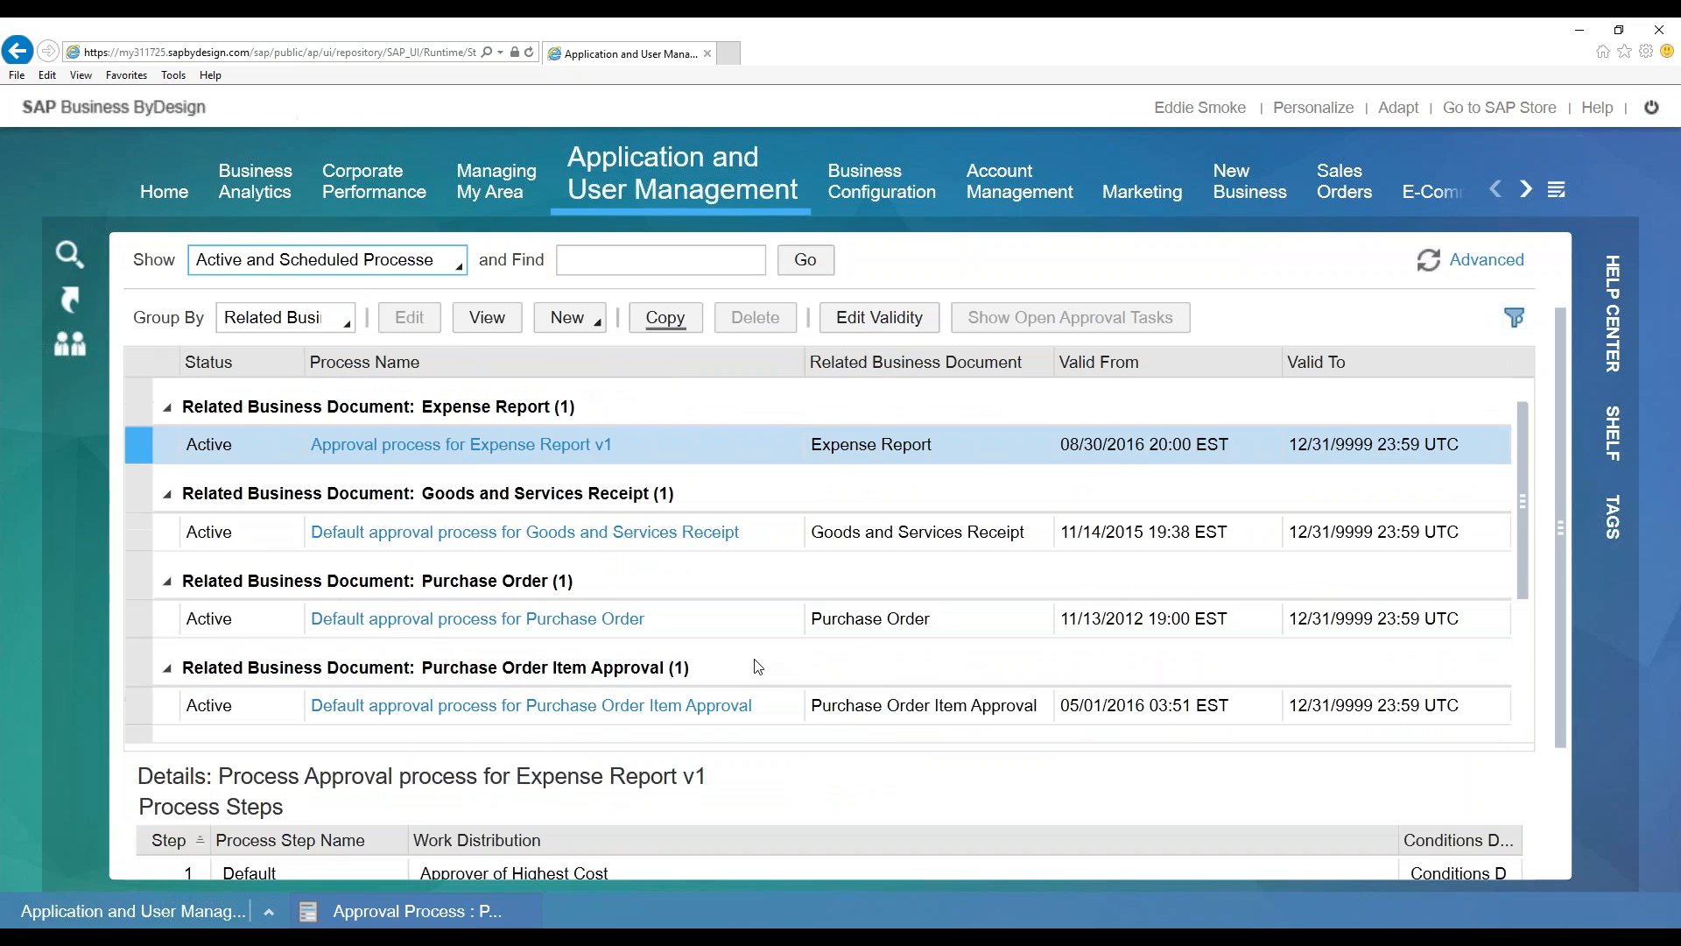
{"action": "scroll", "coordinate": [758, 666], "scroll_direction": "up", "scroll_amount": 1}
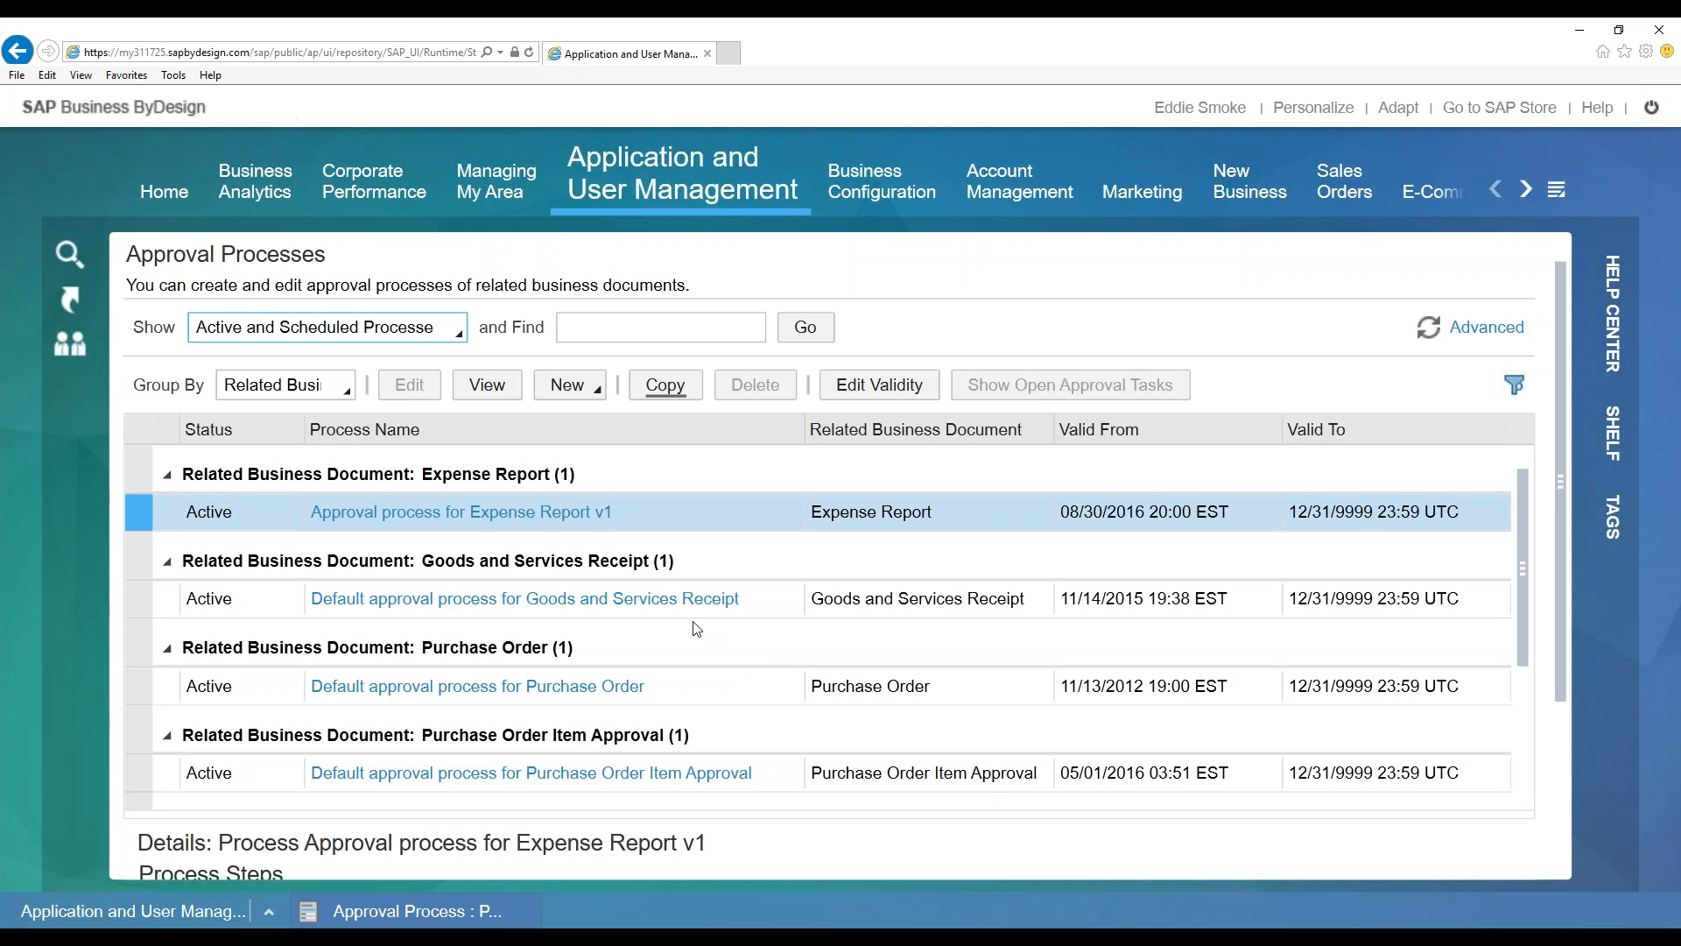
{"action": "left_click", "coordinate": [680, 692]}
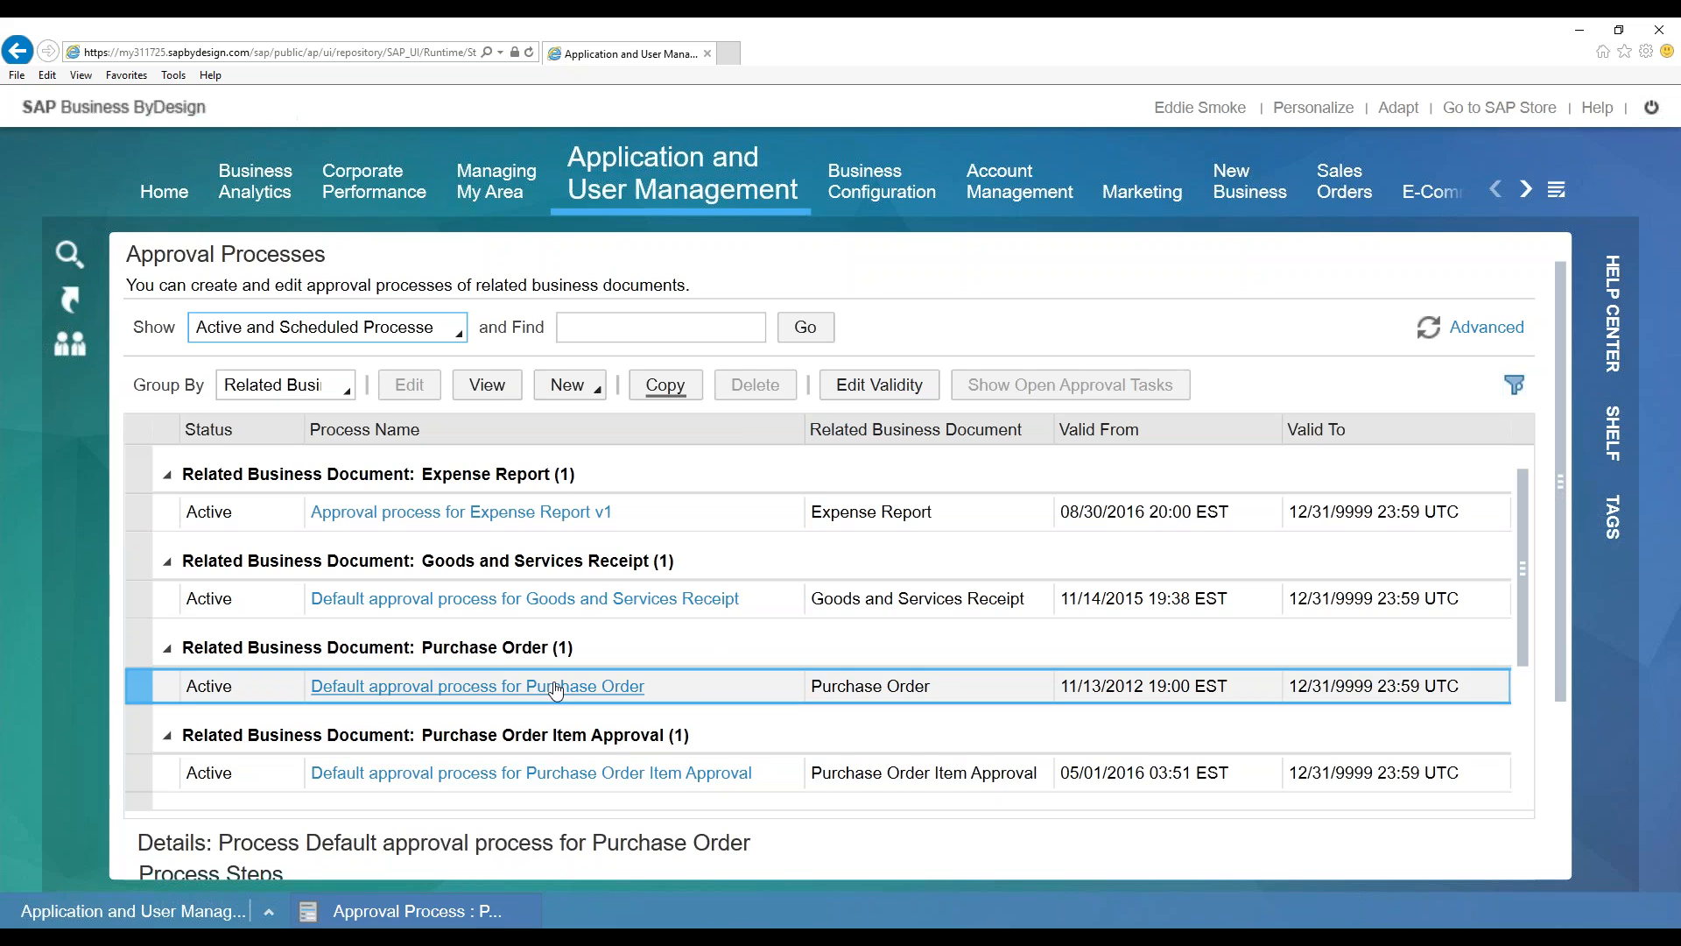
{"action": "left_click", "coordinate": [397, 323]}
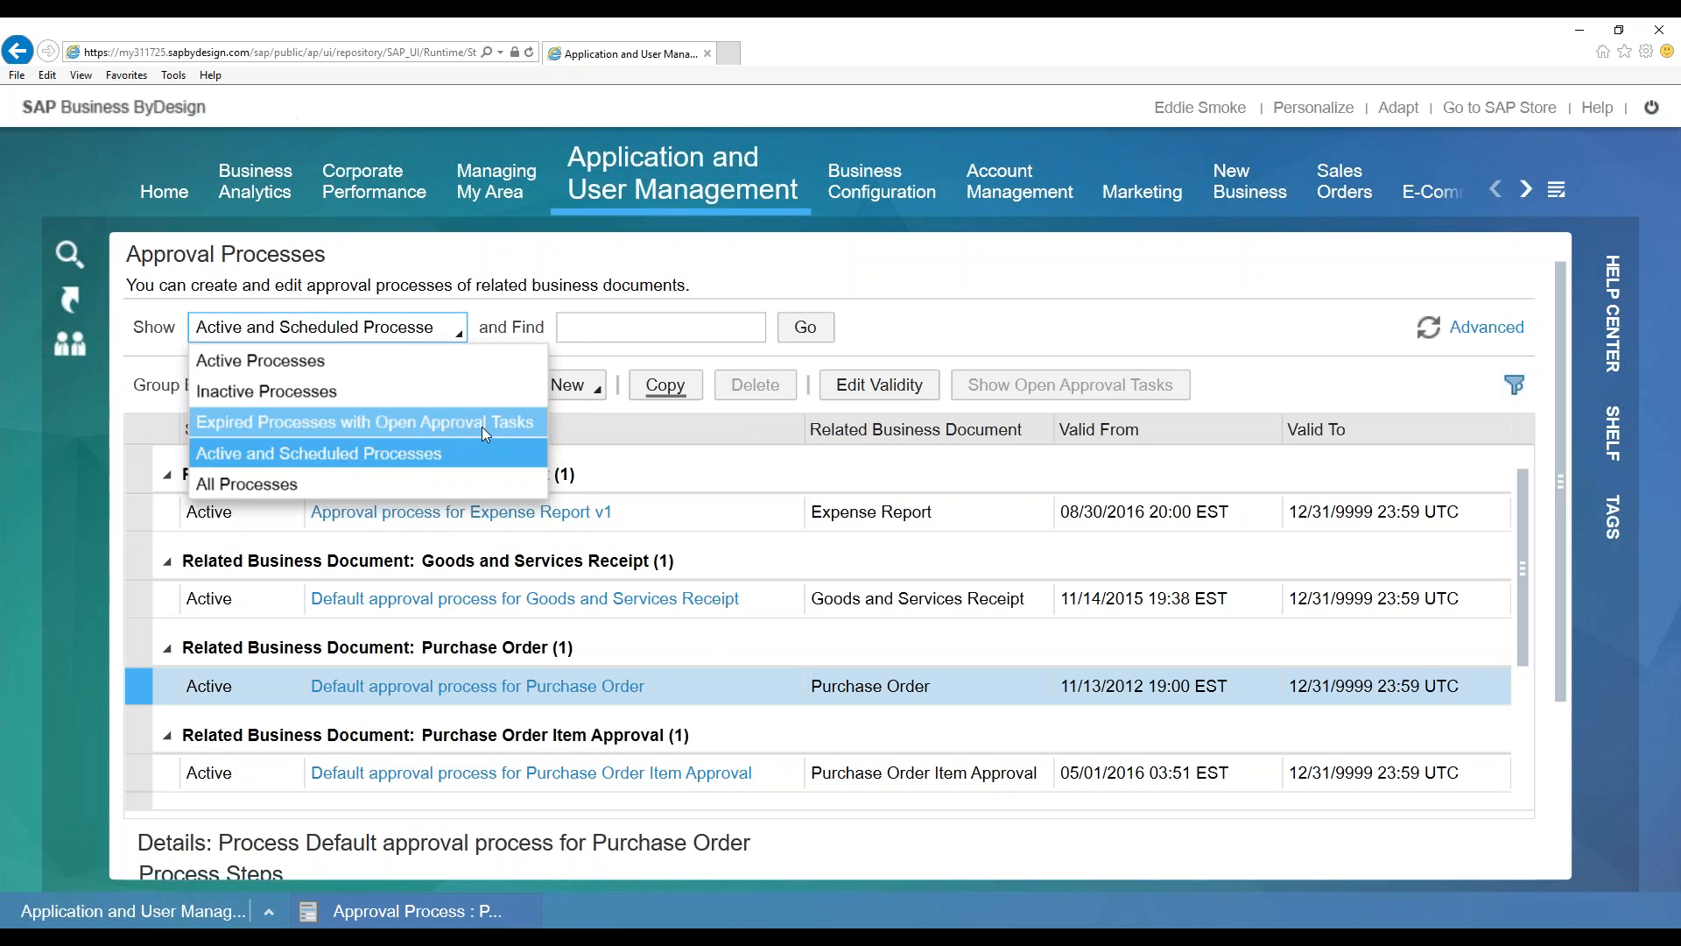
{"action": "left_click", "coordinate": [973, 335]}
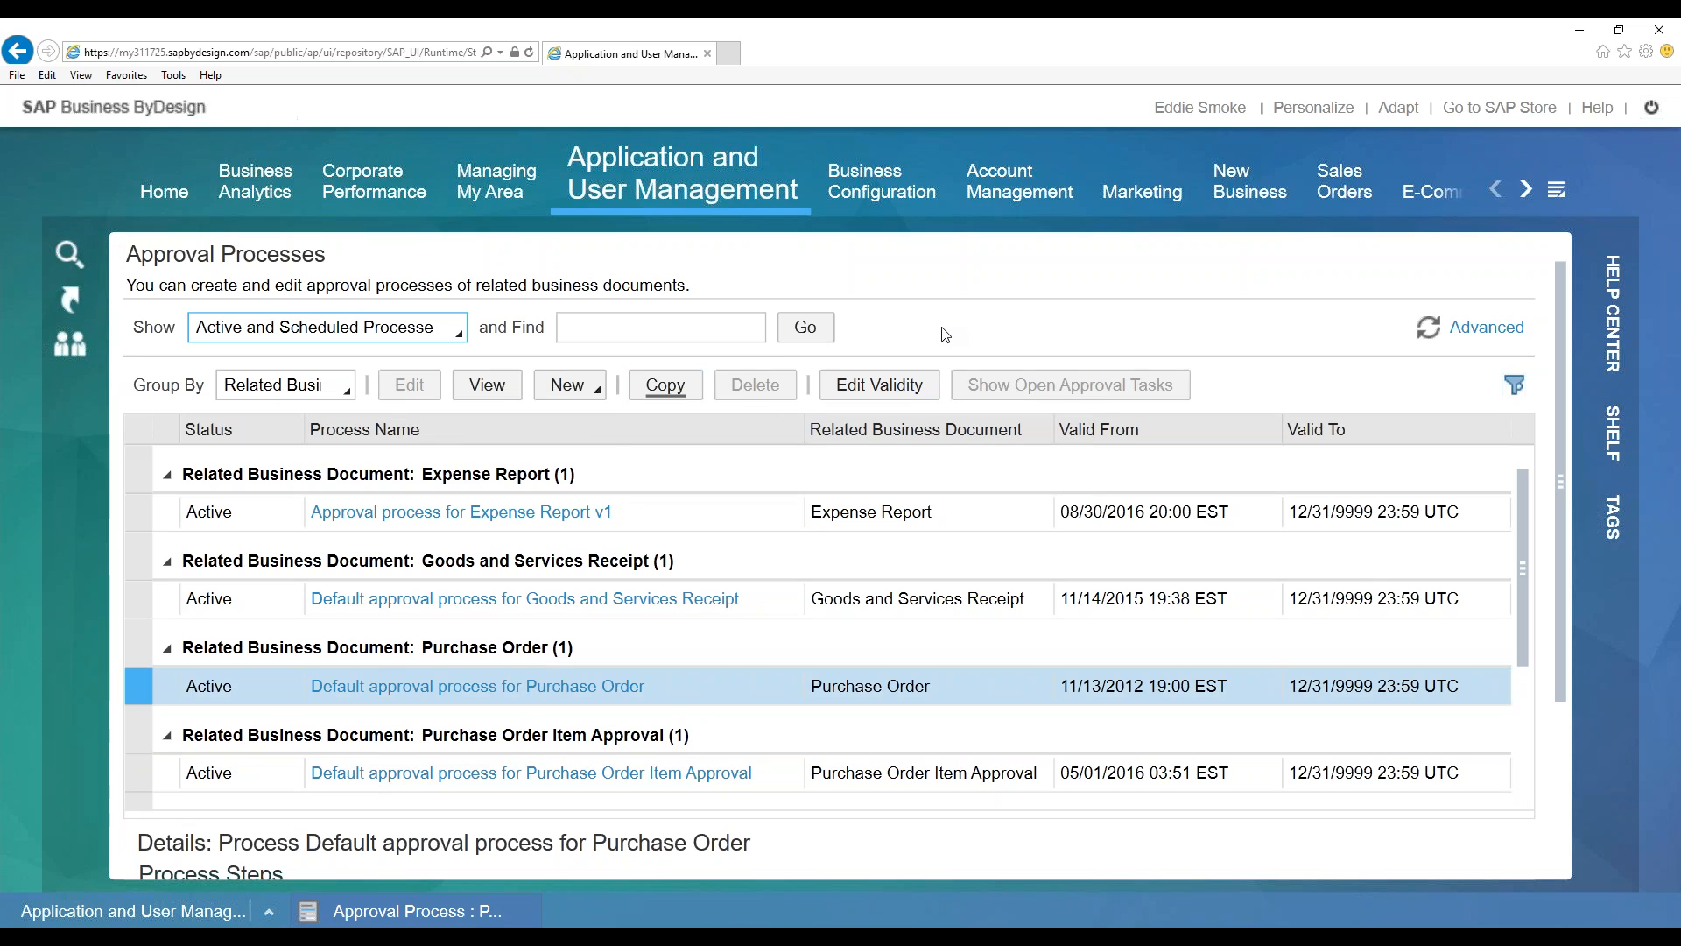
{"action": "left_click", "coordinate": [440, 340]}
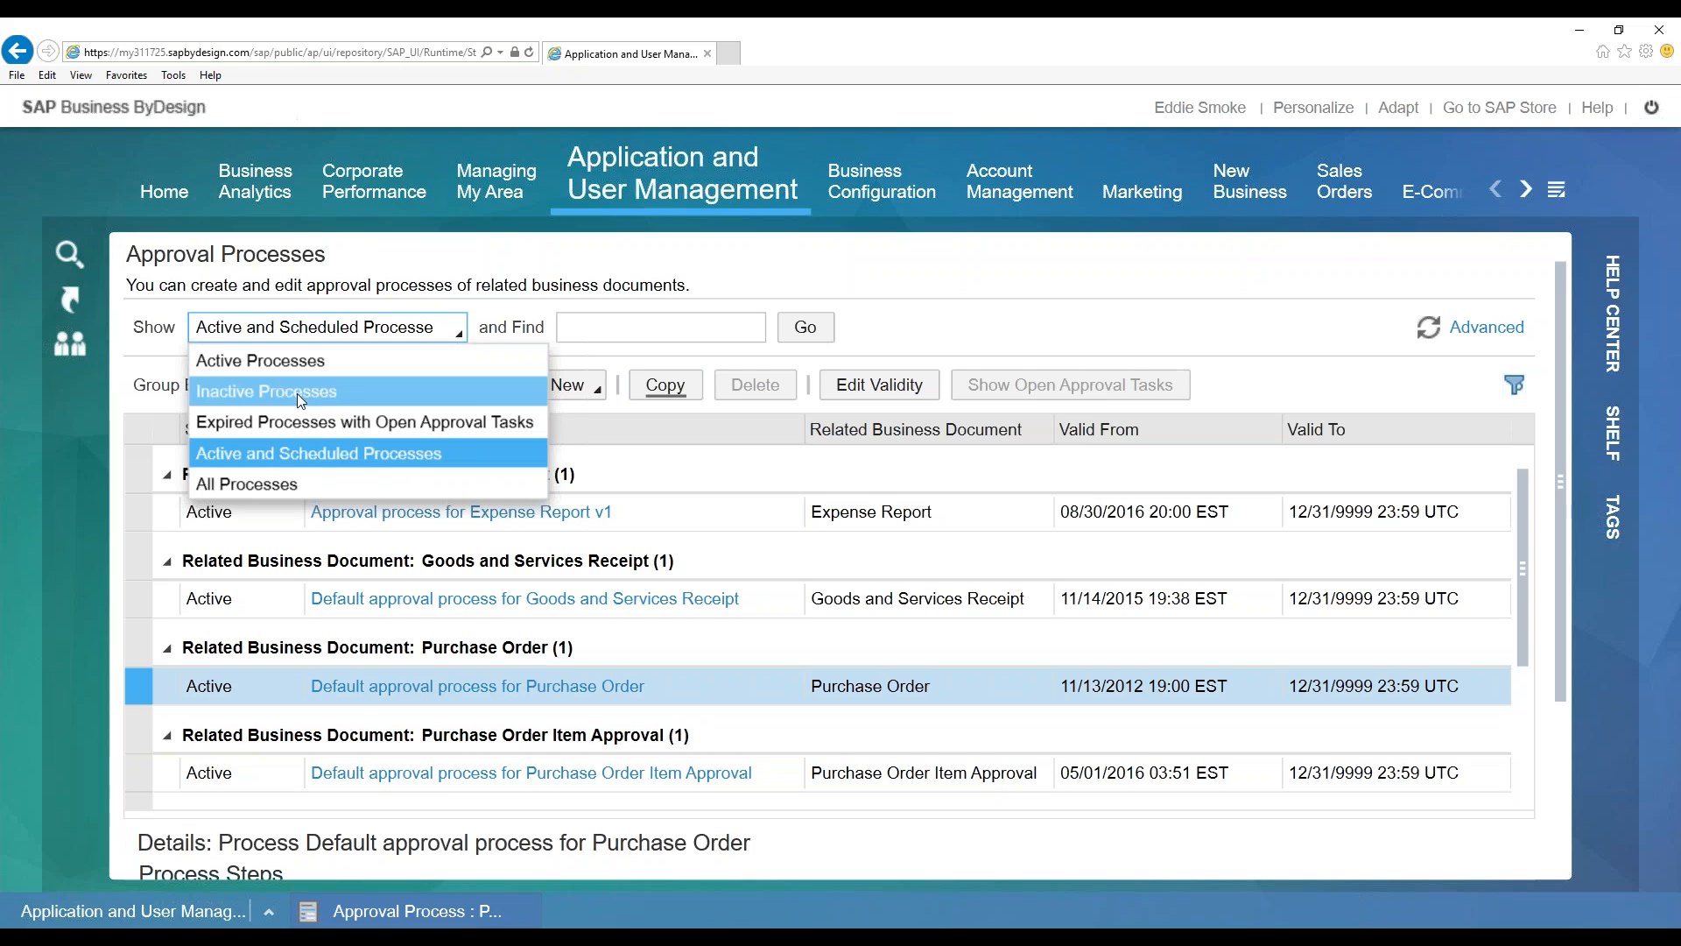
{"action": "left_click", "coordinate": [901, 343]}
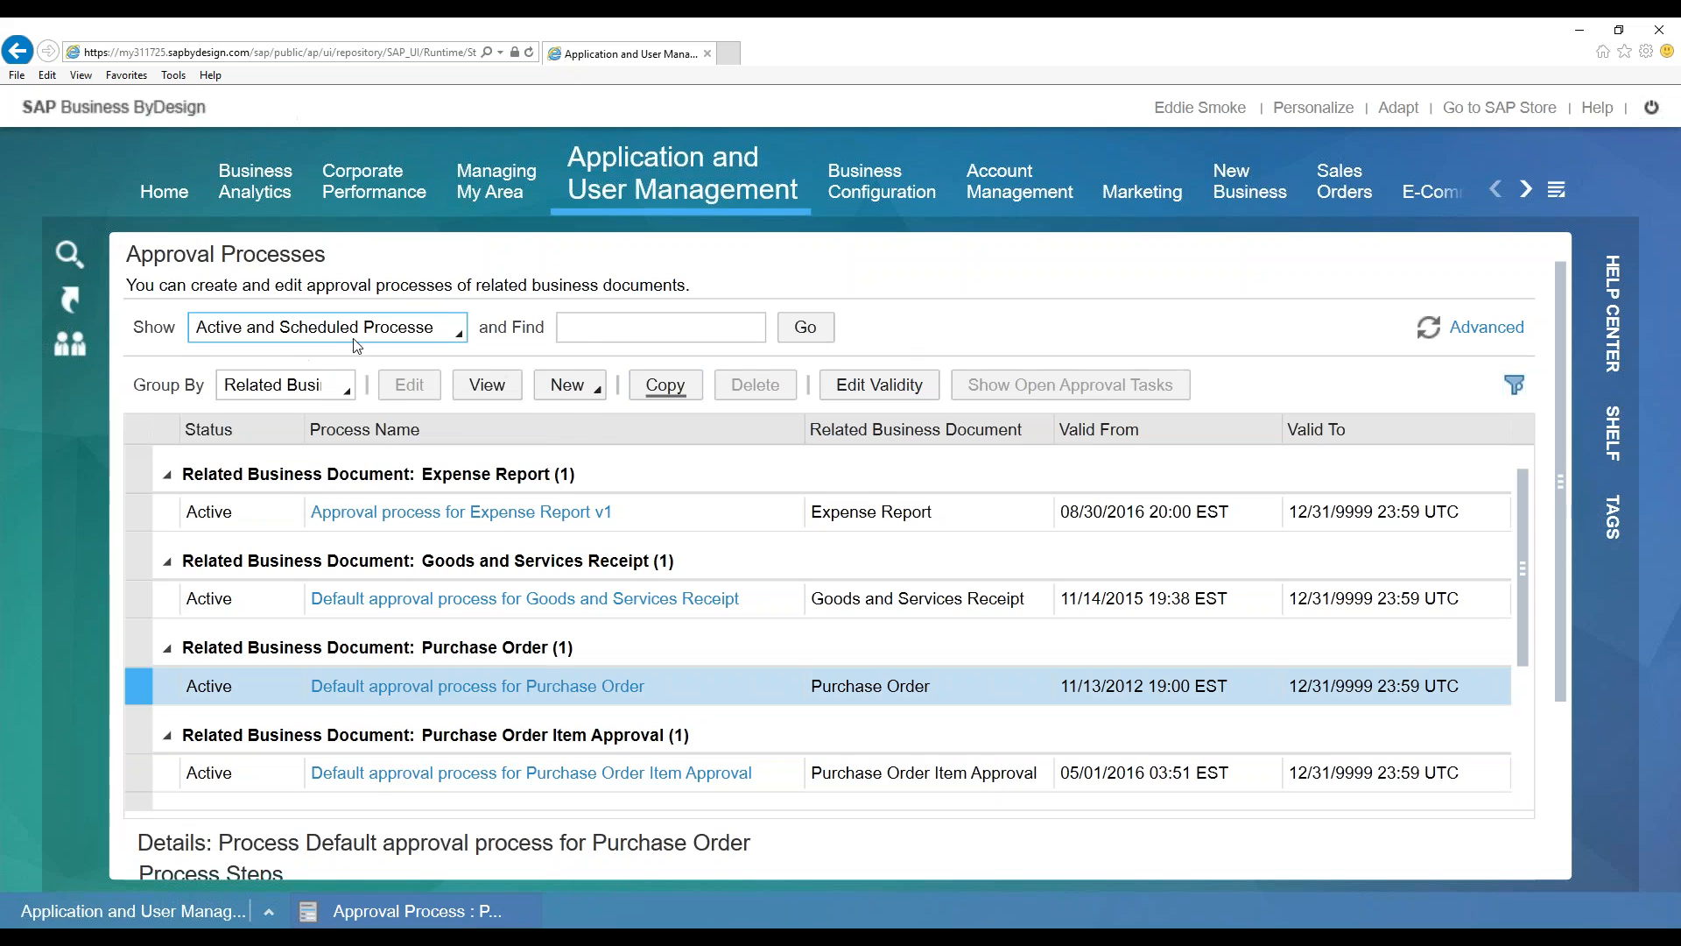
{"action": "left_click", "coordinate": [355, 331]}
{"action": "left_click", "coordinate": [924, 325]}
{"action": "left_click", "coordinate": [666, 385]}
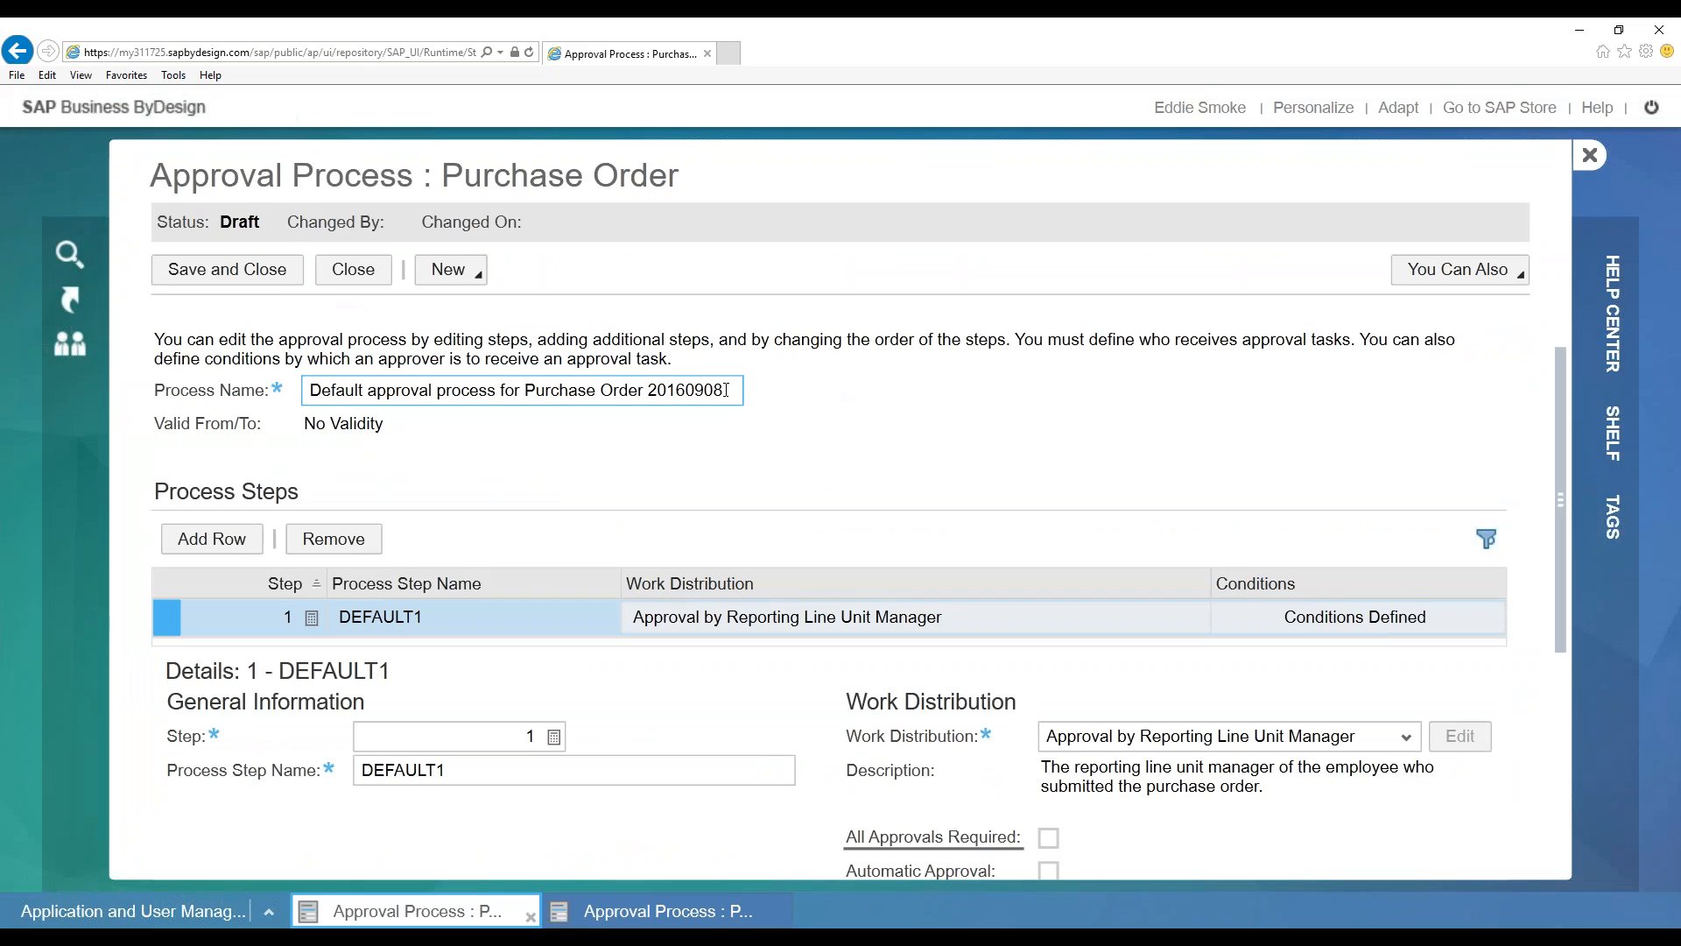
Strip the 'Default' prefix and 20160908 suffix so the name reads 'Approval process for Purchase Order v1.1'
{"action": "left_click_drag", "start_coordinate": [725, 390], "coordinate": [650, 392]}
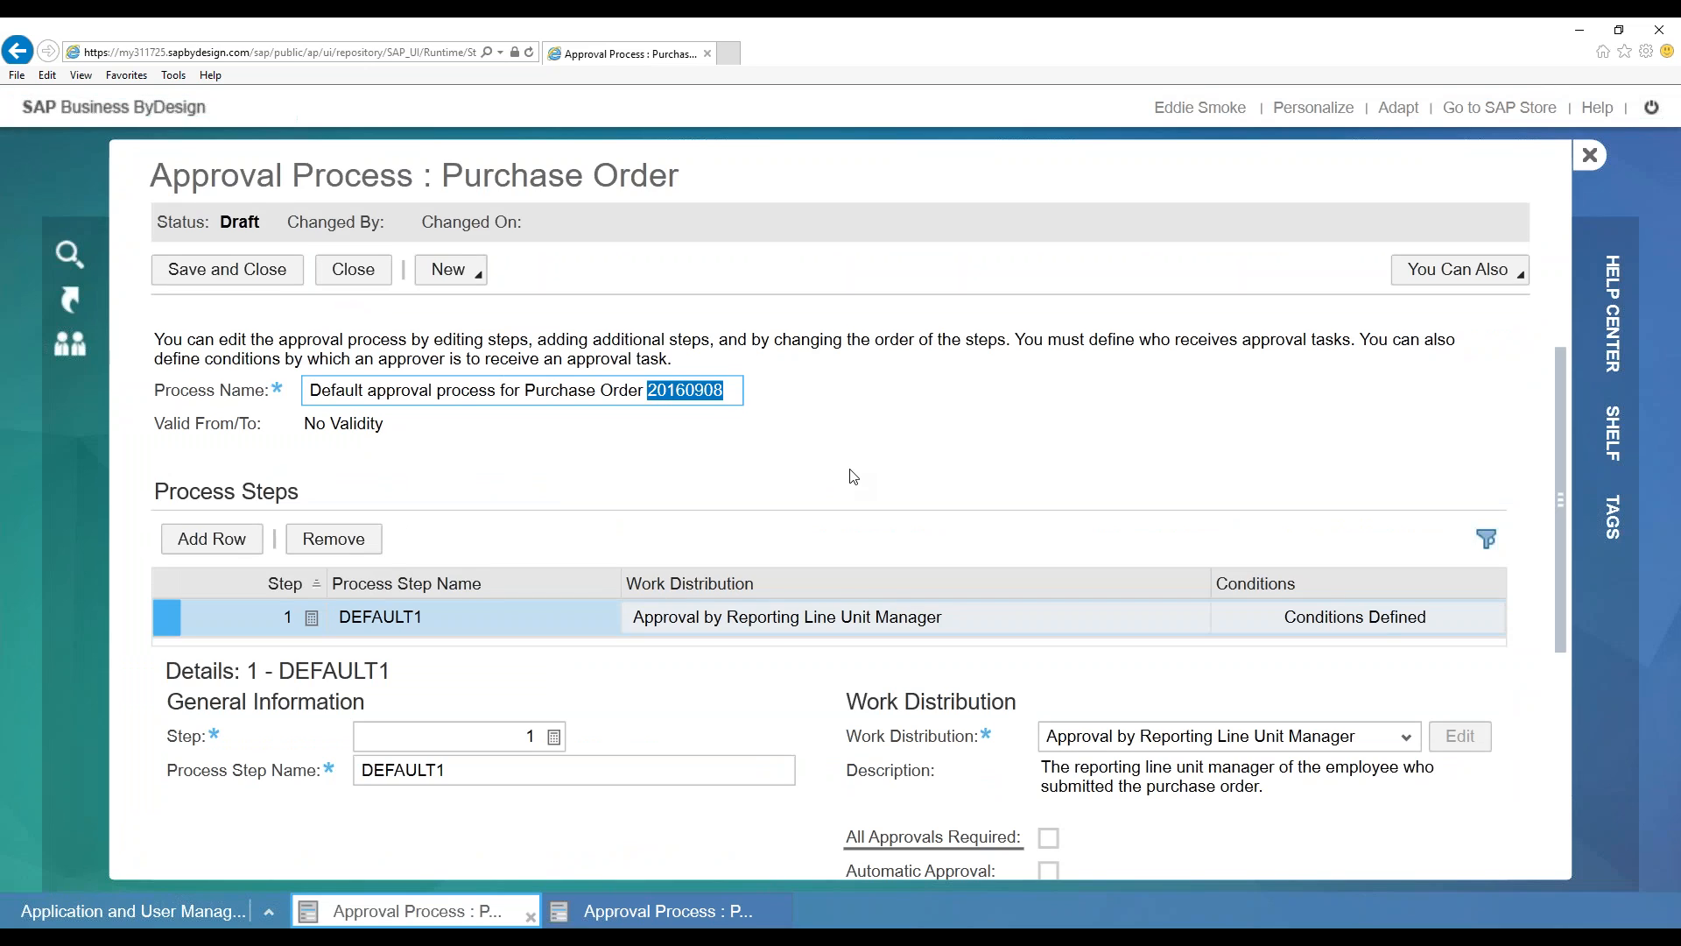
{"action": "key", "text": "BackSpace"}
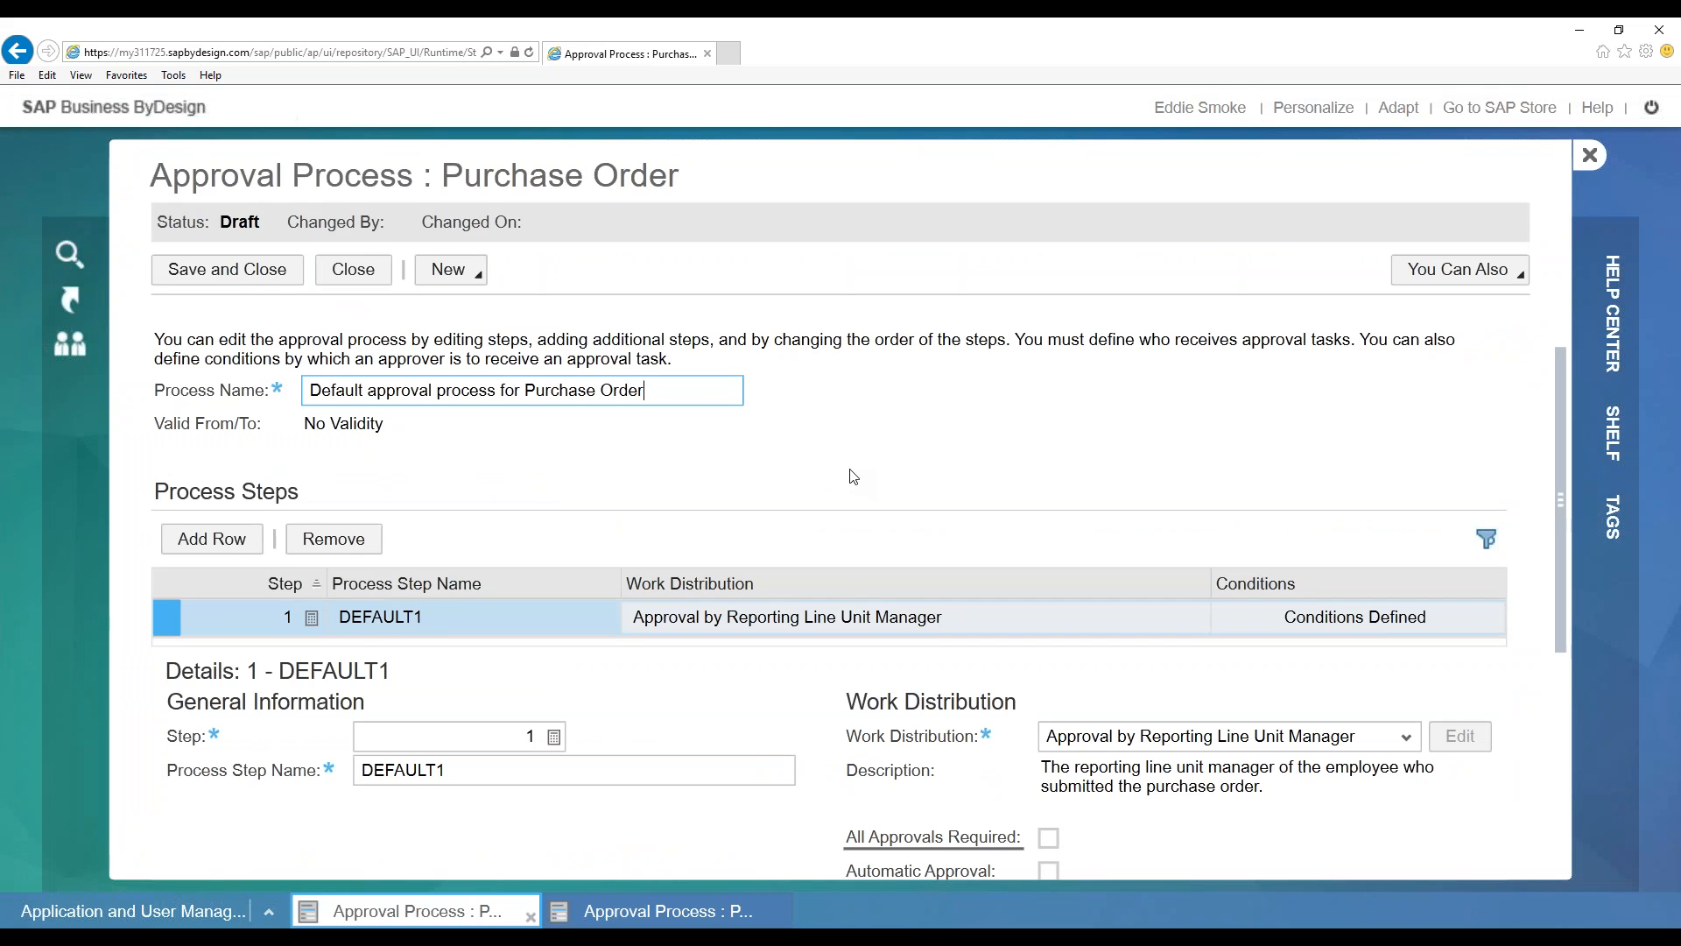
{"action": "left_click", "coordinate": [435, 390]}
{"action": "left_click_drag", "start_coordinate": [373, 393], "coordinate": [232, 401]}
{"action": "key", "text": "BackSpace"}
{"action": "type", "text": "A"}
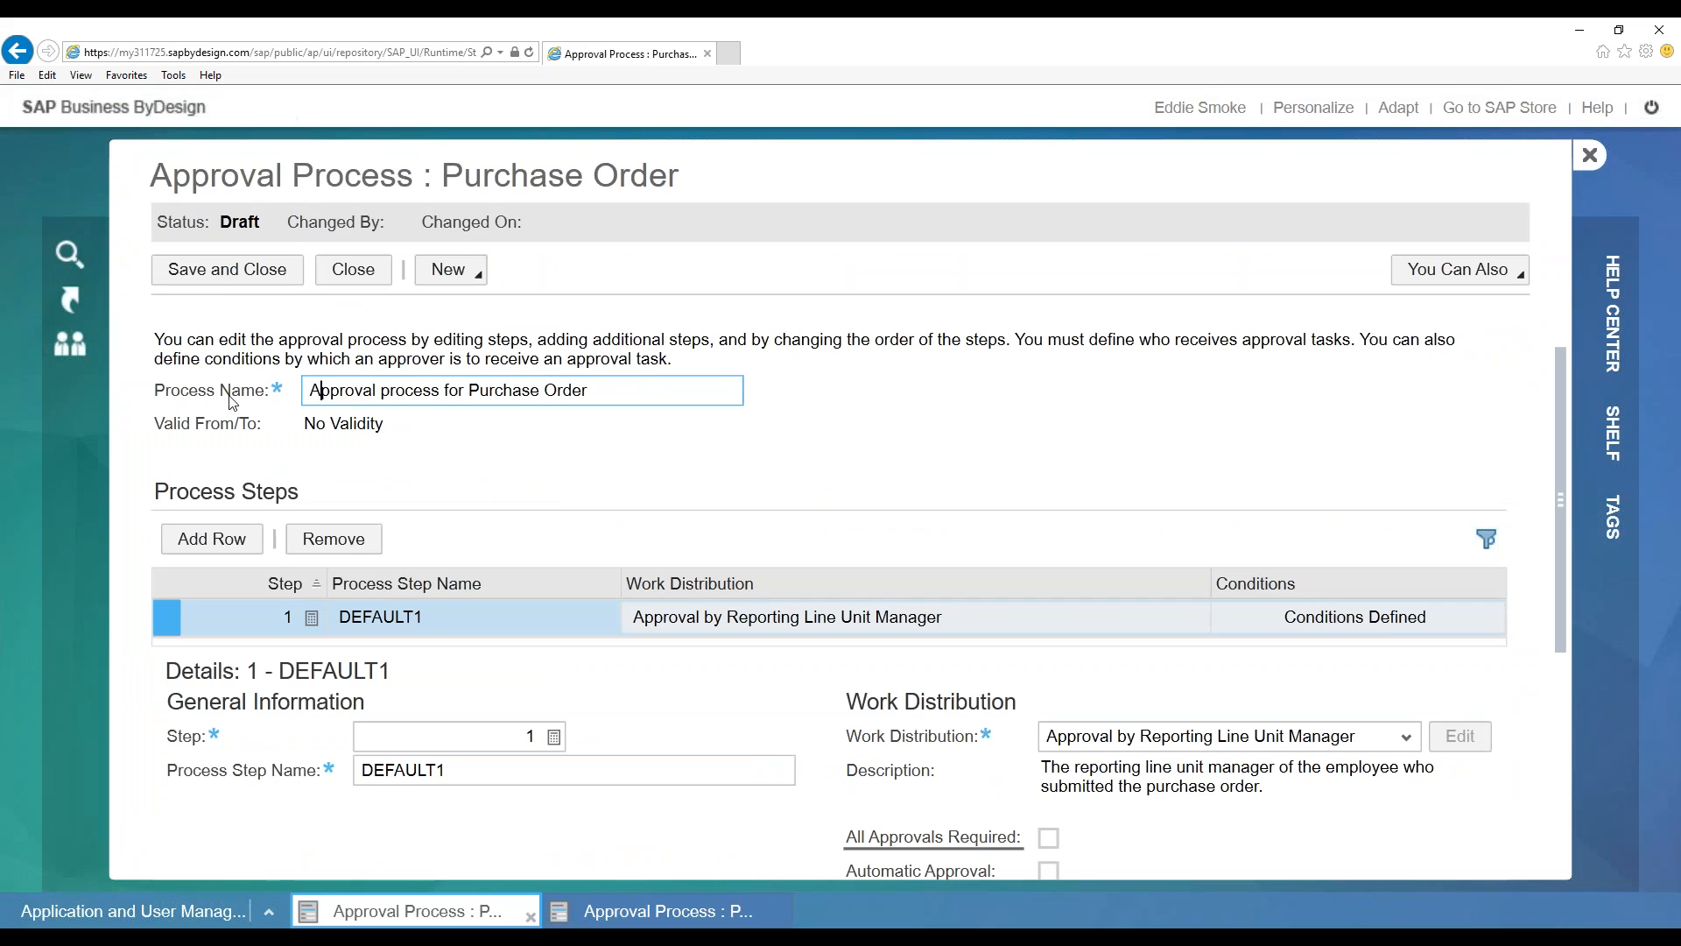
{"action": "type", "text": "v1.1"}
{"action": "key", "text": "BackSpace"}
{"action": "type", "text": "2"}
{"action": "key", "text": "BackSpace"}
{"action": "key", "text": "BackSpace"}
{"action": "type", "text": ".1"}
{"action": "scroll", "coordinate": [1007, 466], "scroll_direction": "down", "scroll_amount": 2}
{"action": "scroll", "coordinate": [841, 401], "scroll_direction": "up", "scroll_amount": 2}
{"action": "scroll", "coordinate": [761, 484], "scroll_direction": "down", "scroll_amount": 1}
{"action": "scroll", "coordinate": [788, 486], "scroll_direction": "down", "scroll_amount": 1}
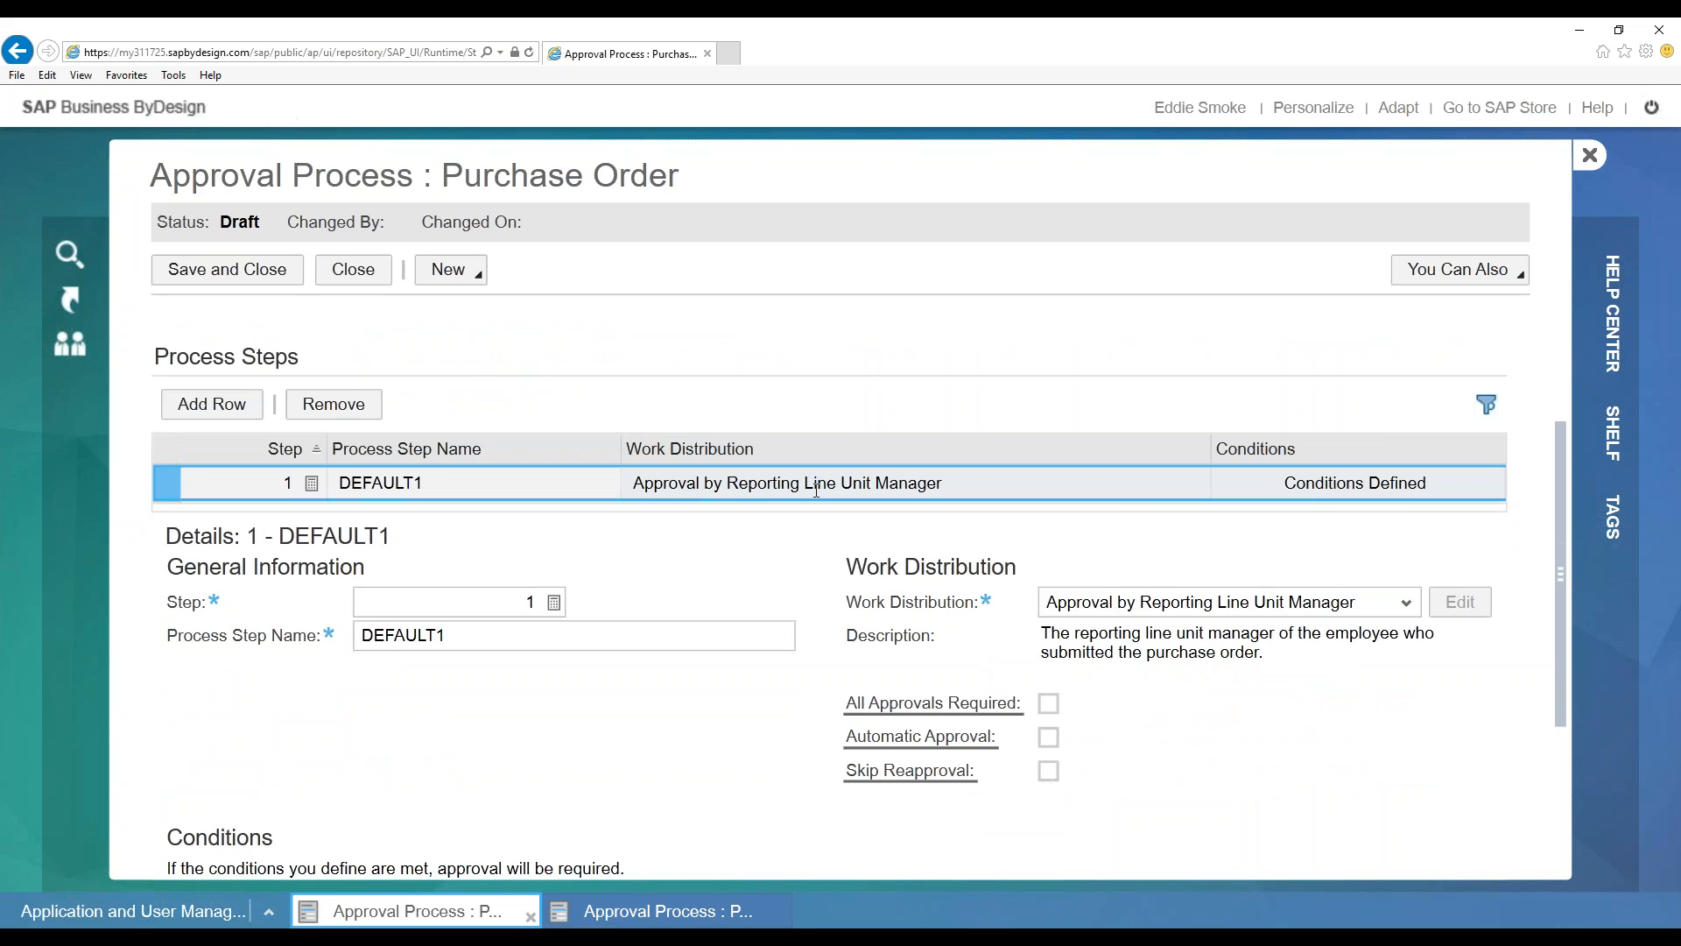
{"action": "scroll", "coordinate": [1119, 510], "scroll_direction": "down", "scroll_amount": 1}
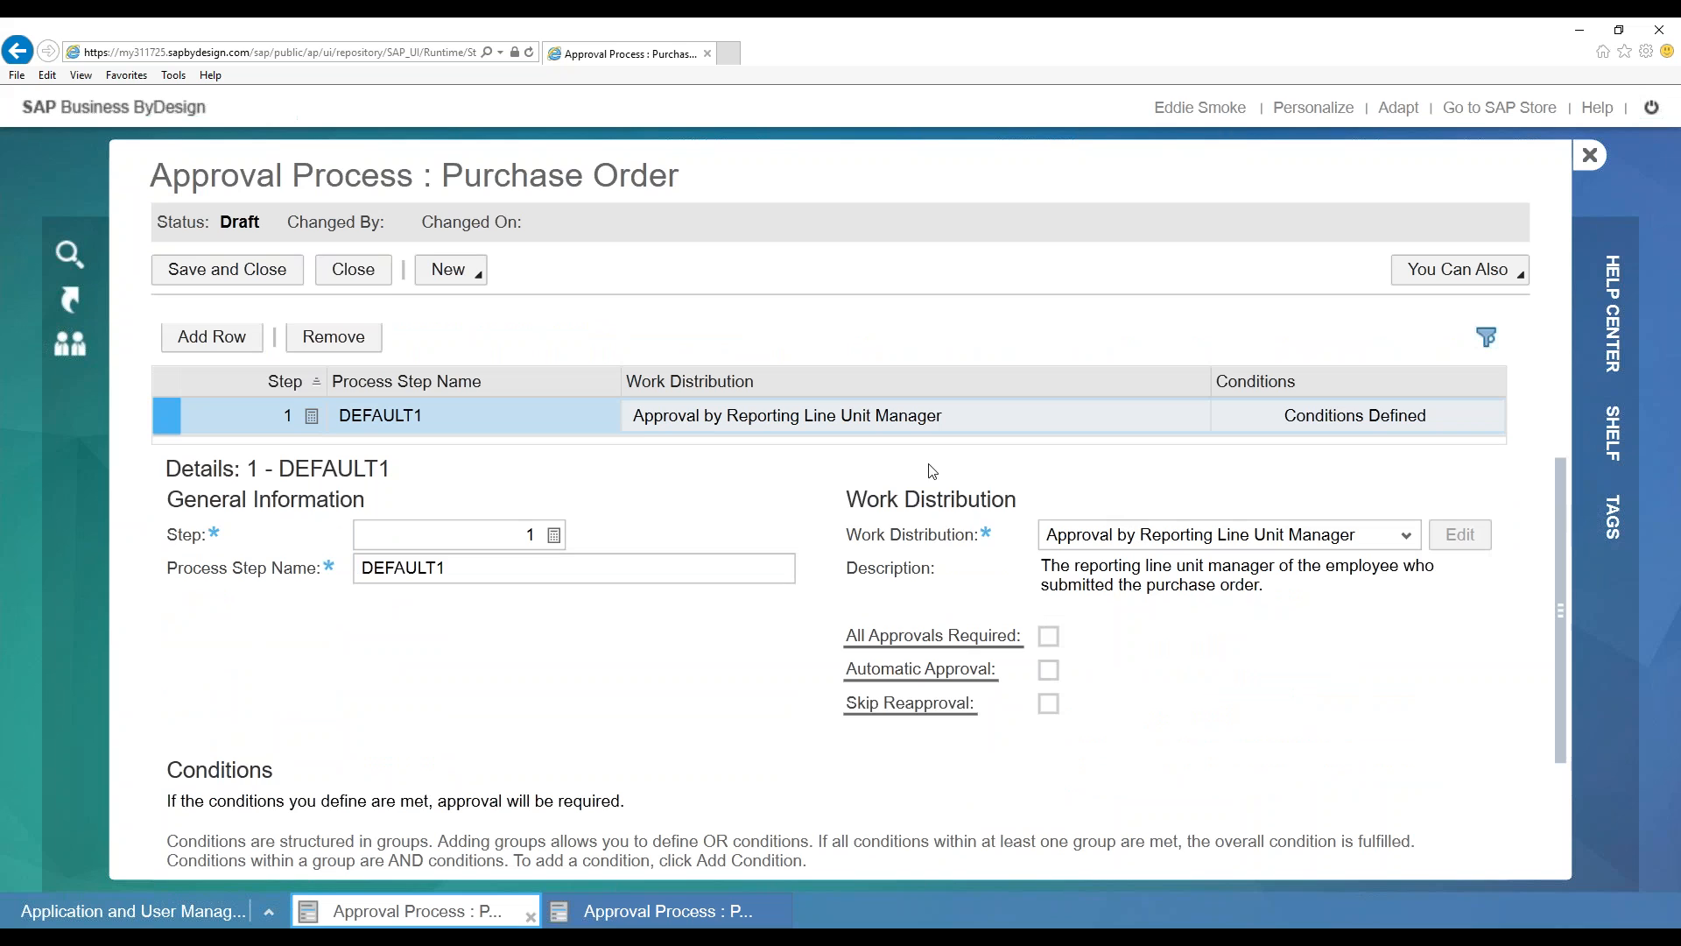
{"action": "scroll", "coordinate": [910, 466], "scroll_direction": "down", "scroll_amount": 1}
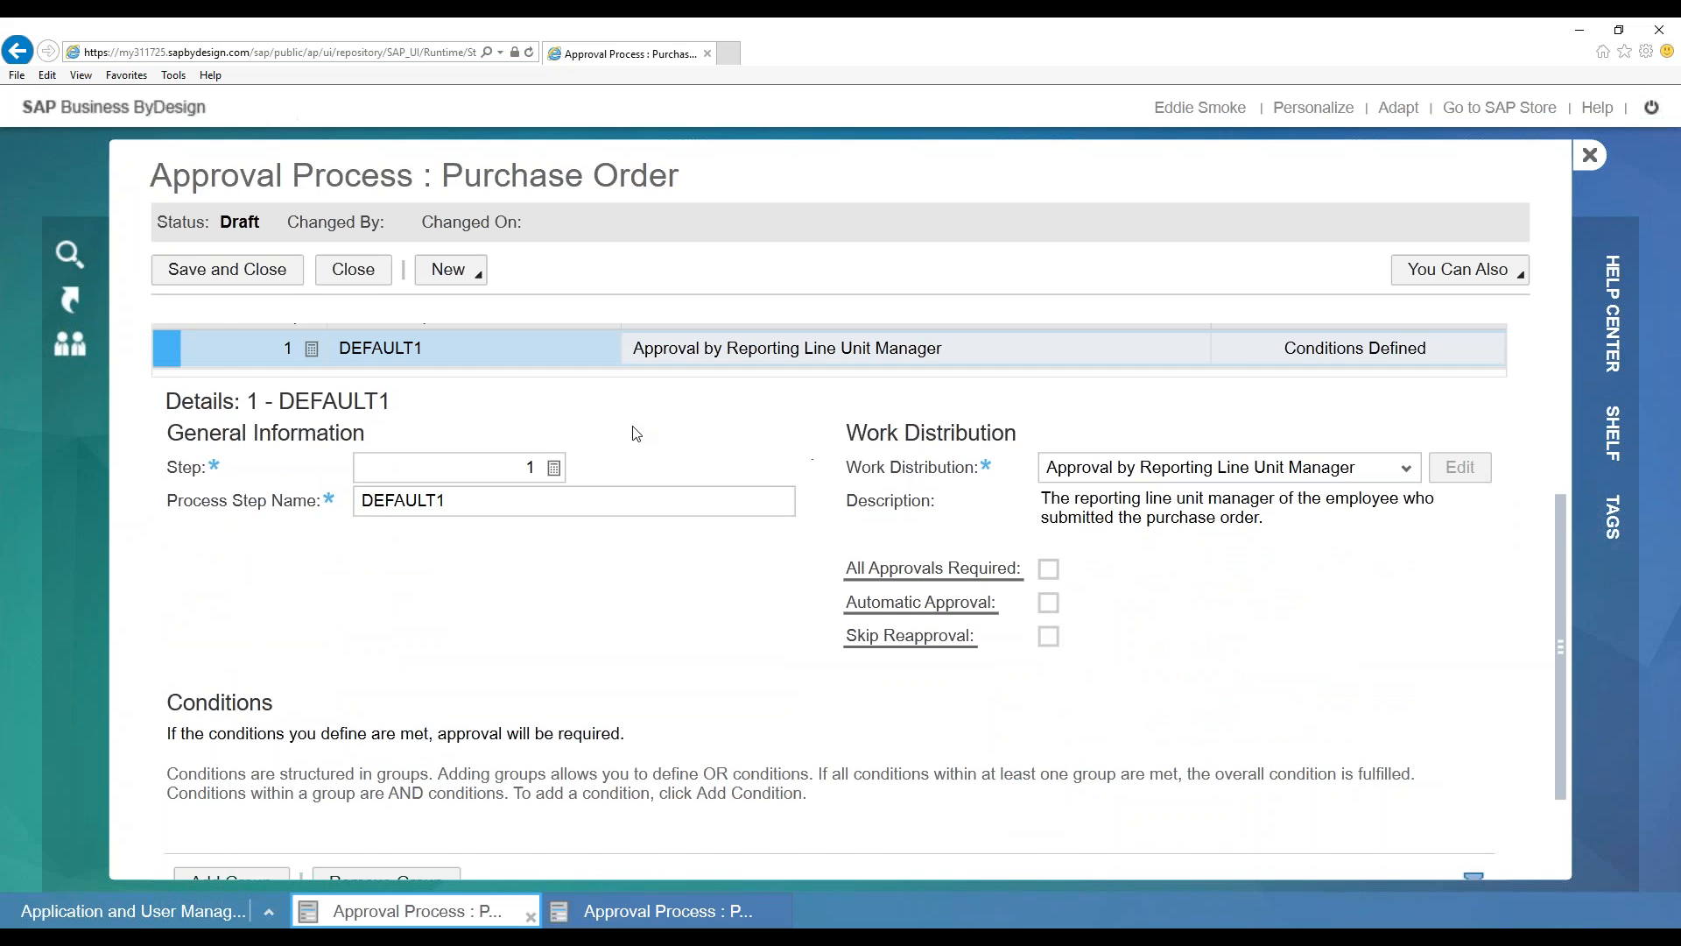
{"action": "scroll", "coordinate": [670, 437], "scroll_direction": "up", "scroll_amount": 1}
{"action": "scroll", "coordinate": [458, 387], "scroll_direction": "up", "scroll_amount": 1}
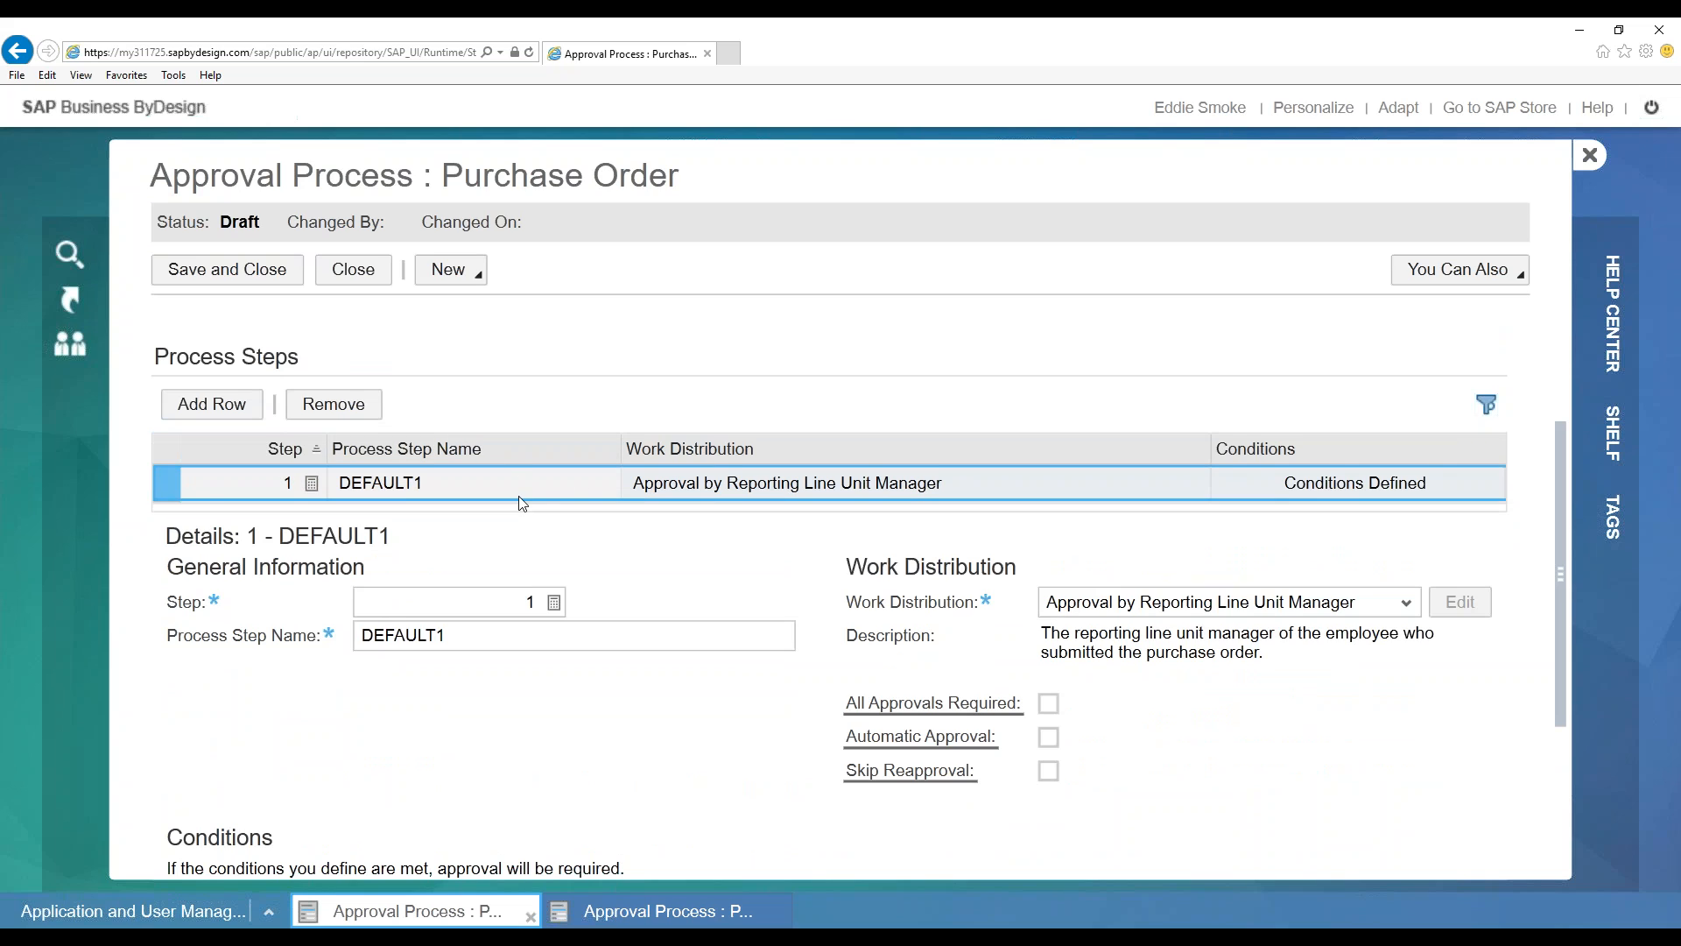
{"action": "scroll", "coordinate": [783, 565], "scroll_direction": "down", "scroll_amount": 1}
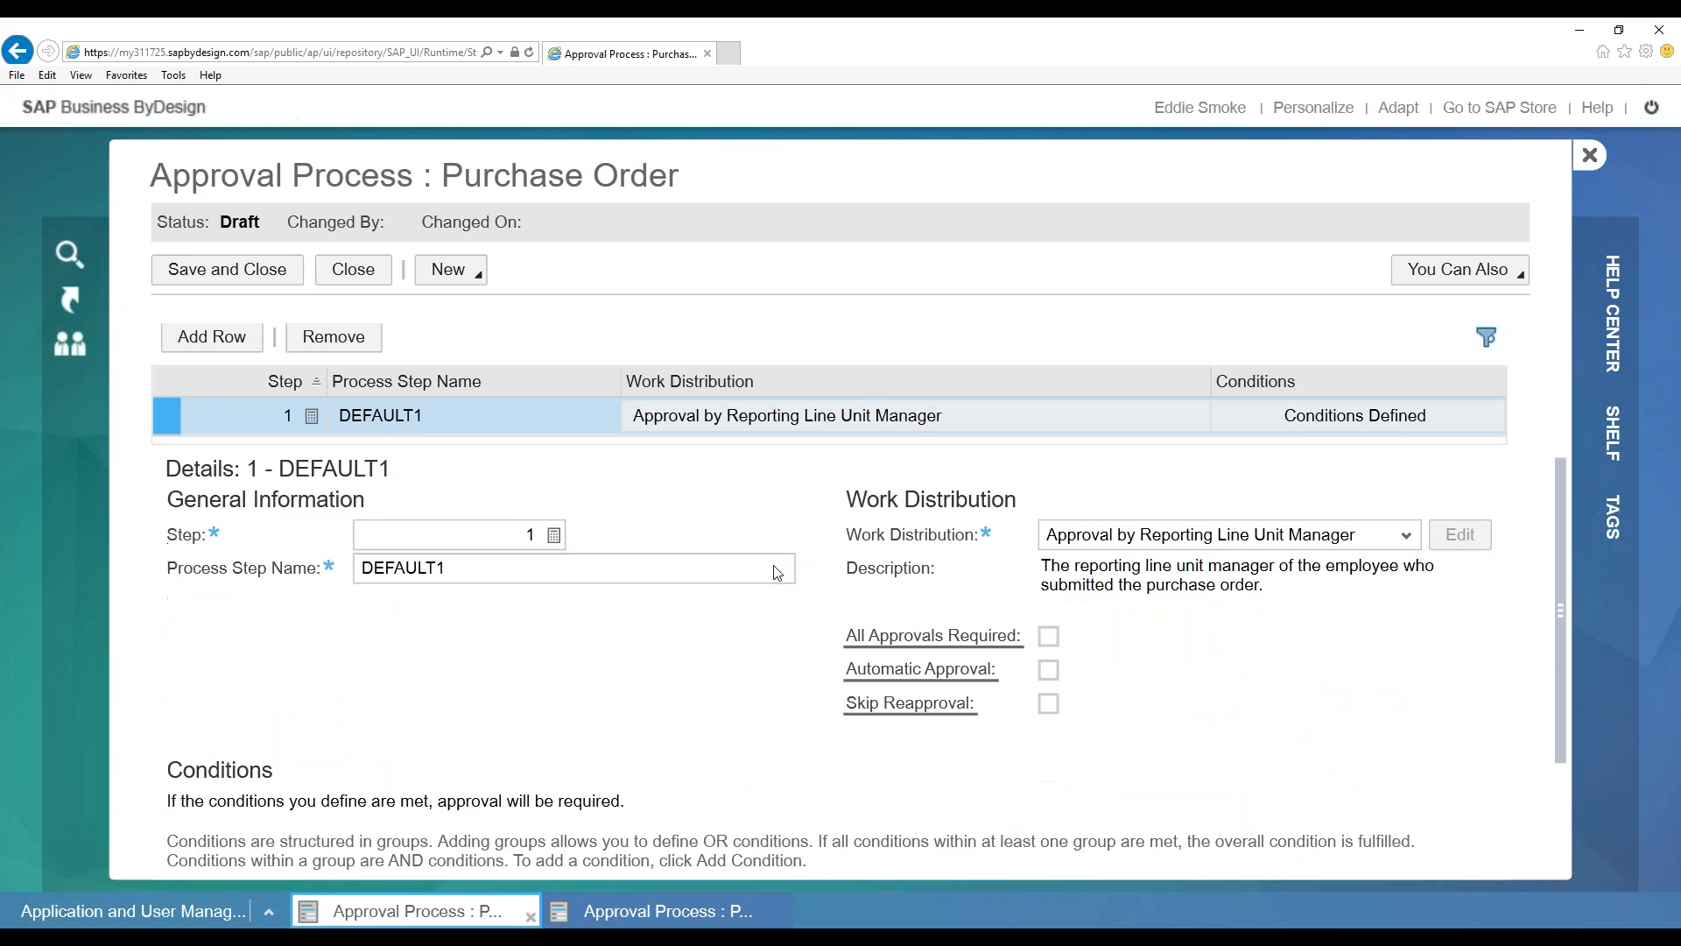
{"action": "scroll", "coordinate": [799, 657], "scroll_direction": "down", "scroll_amount": 1}
{"action": "scroll", "coordinate": [914, 531], "scroll_direction": "up", "scroll_amount": 3}
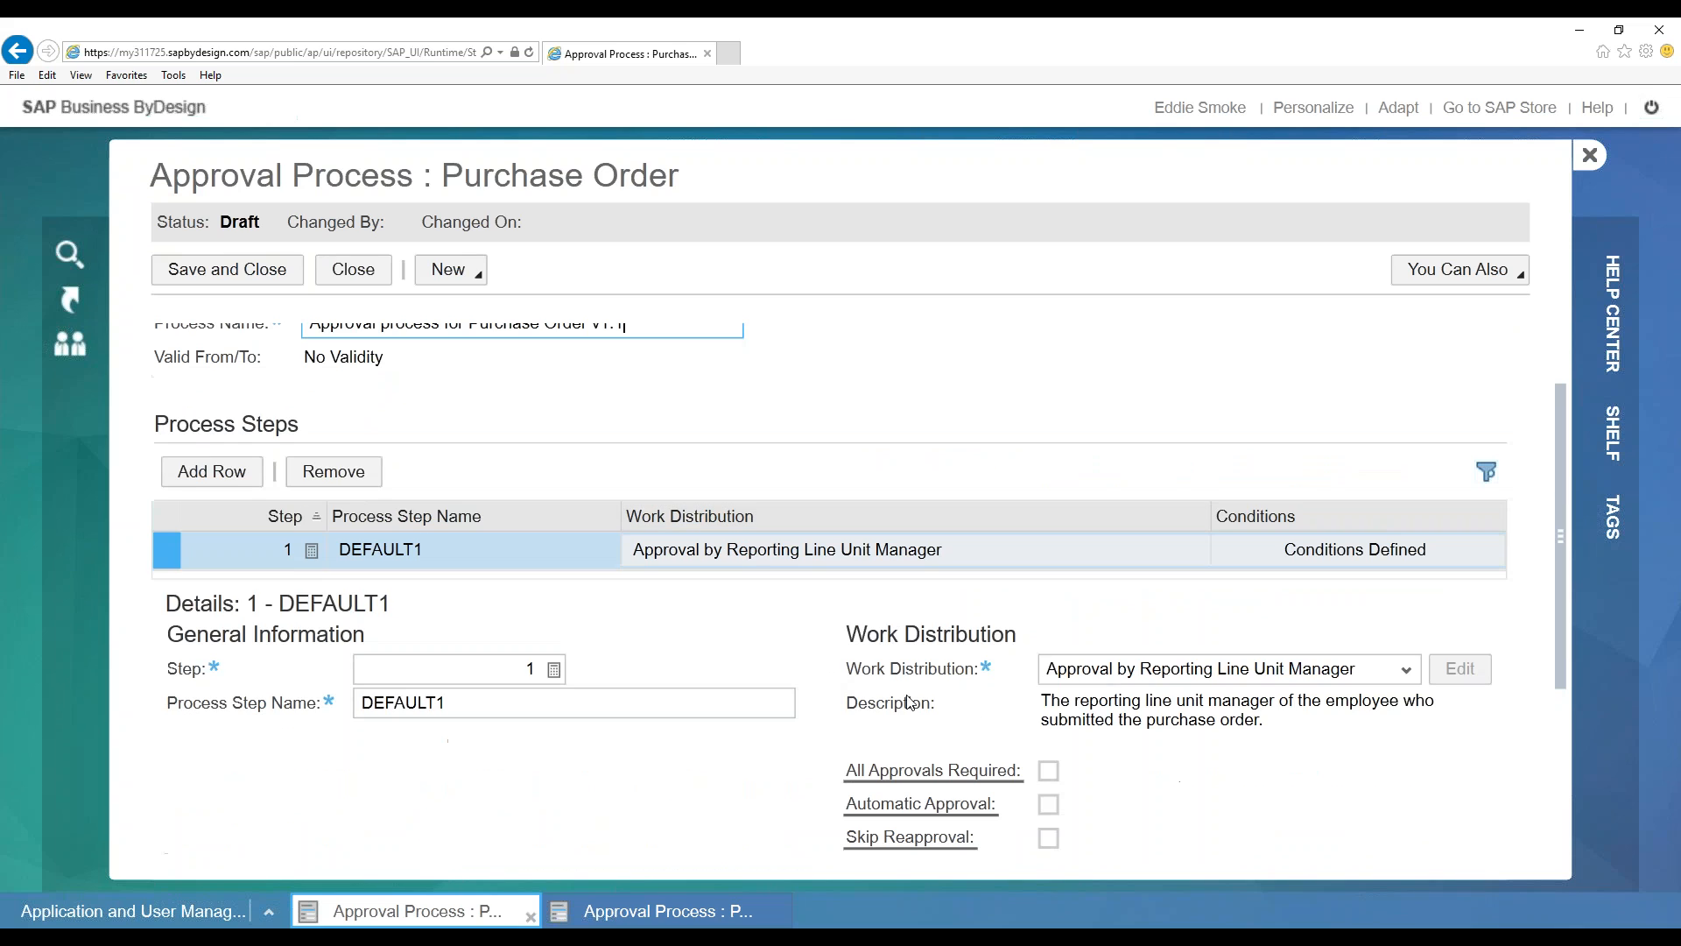
{"action": "scroll", "coordinate": [604, 419], "scroll_direction": "up", "scroll_amount": 1}
{"action": "scroll", "coordinate": [590, 462], "scroll_direction": "down", "scroll_amount": 1}
{"action": "left_click", "coordinate": [212, 471]}
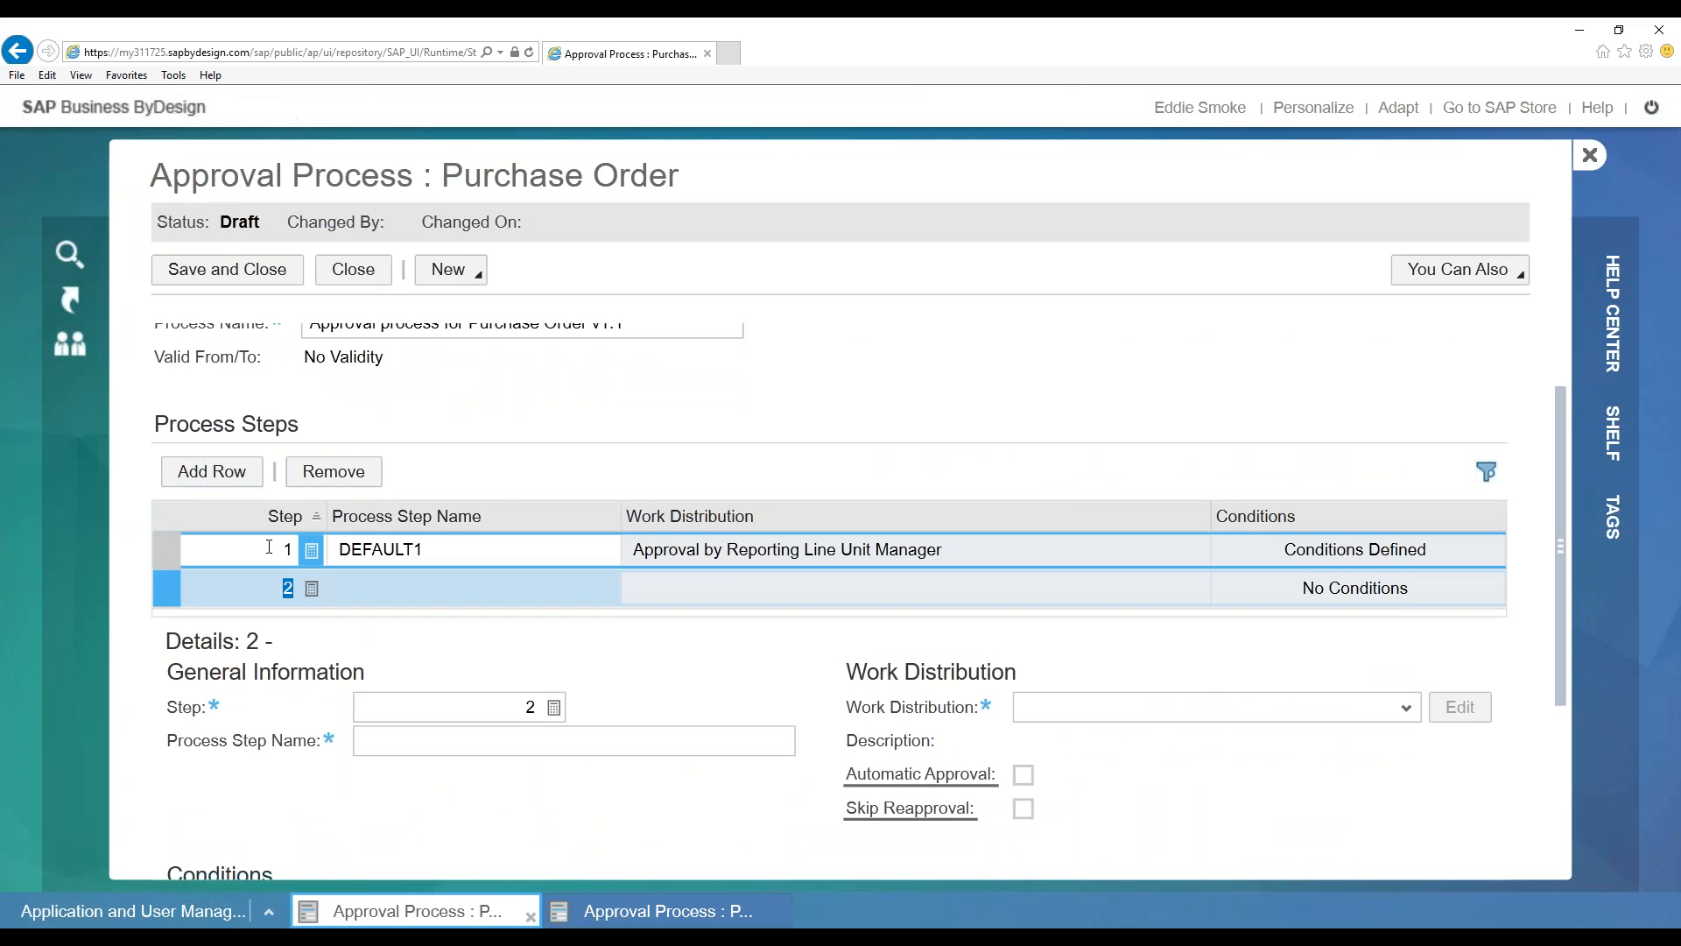
Add a second process step and name it 'Step 2'
{"action": "left_click", "coordinate": [268, 545]}
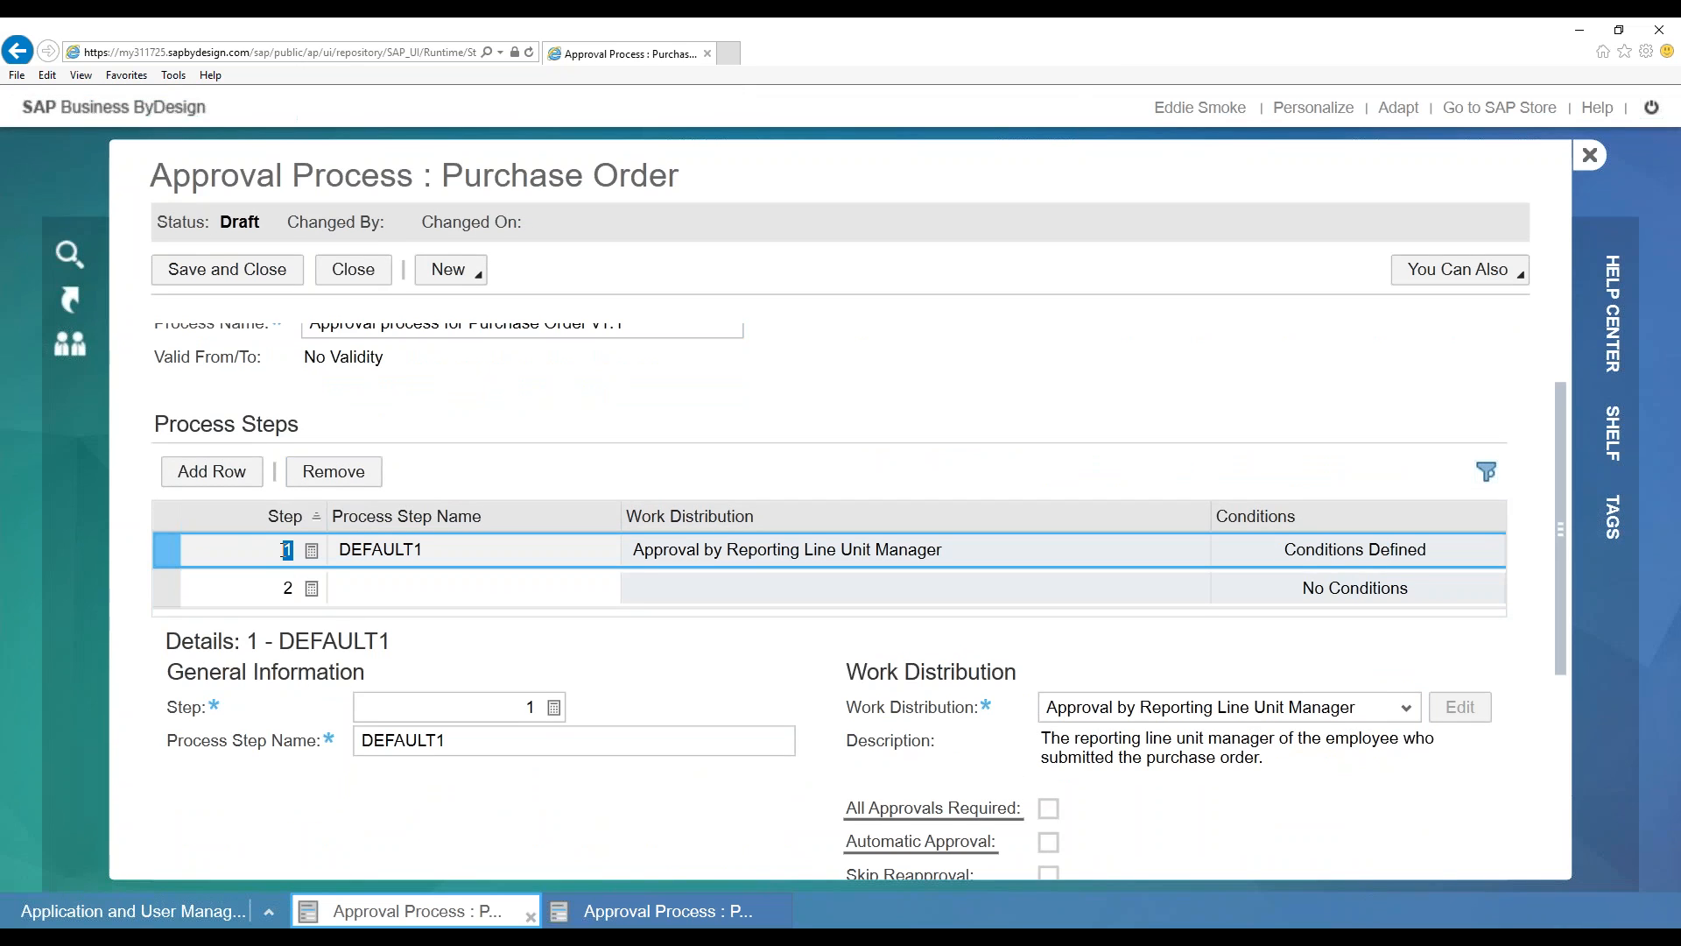
{"action": "left_click", "coordinate": [294, 549]}
{"action": "left_click", "coordinate": [364, 583]}
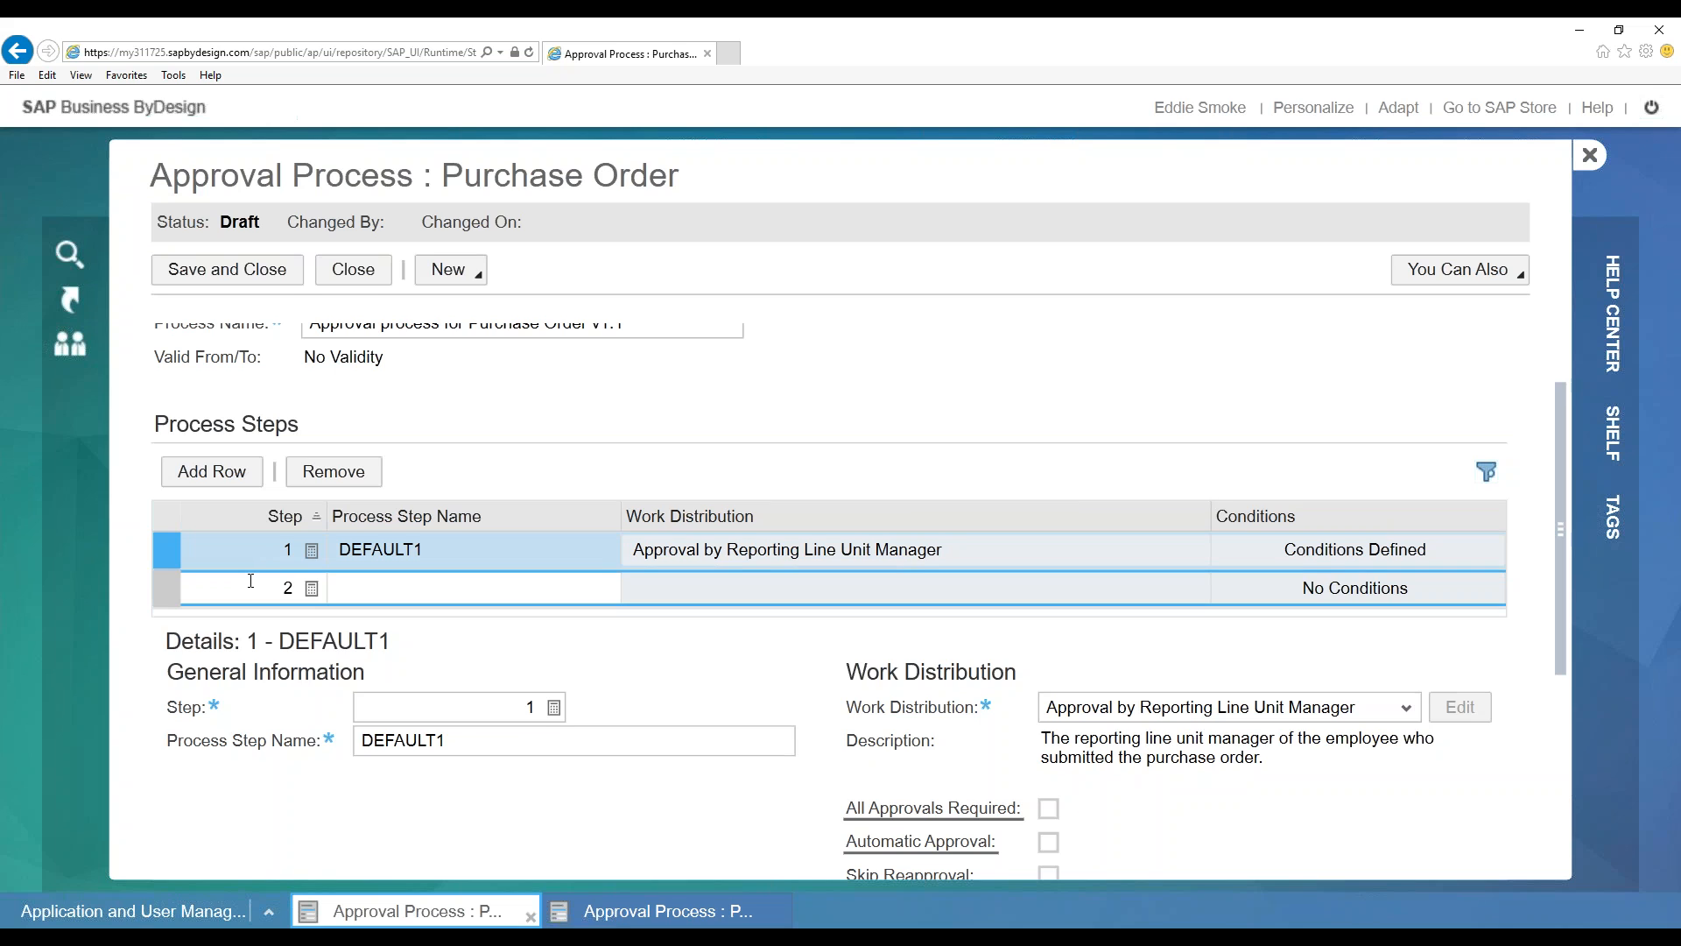
{"action": "left_click", "coordinate": [166, 587]}
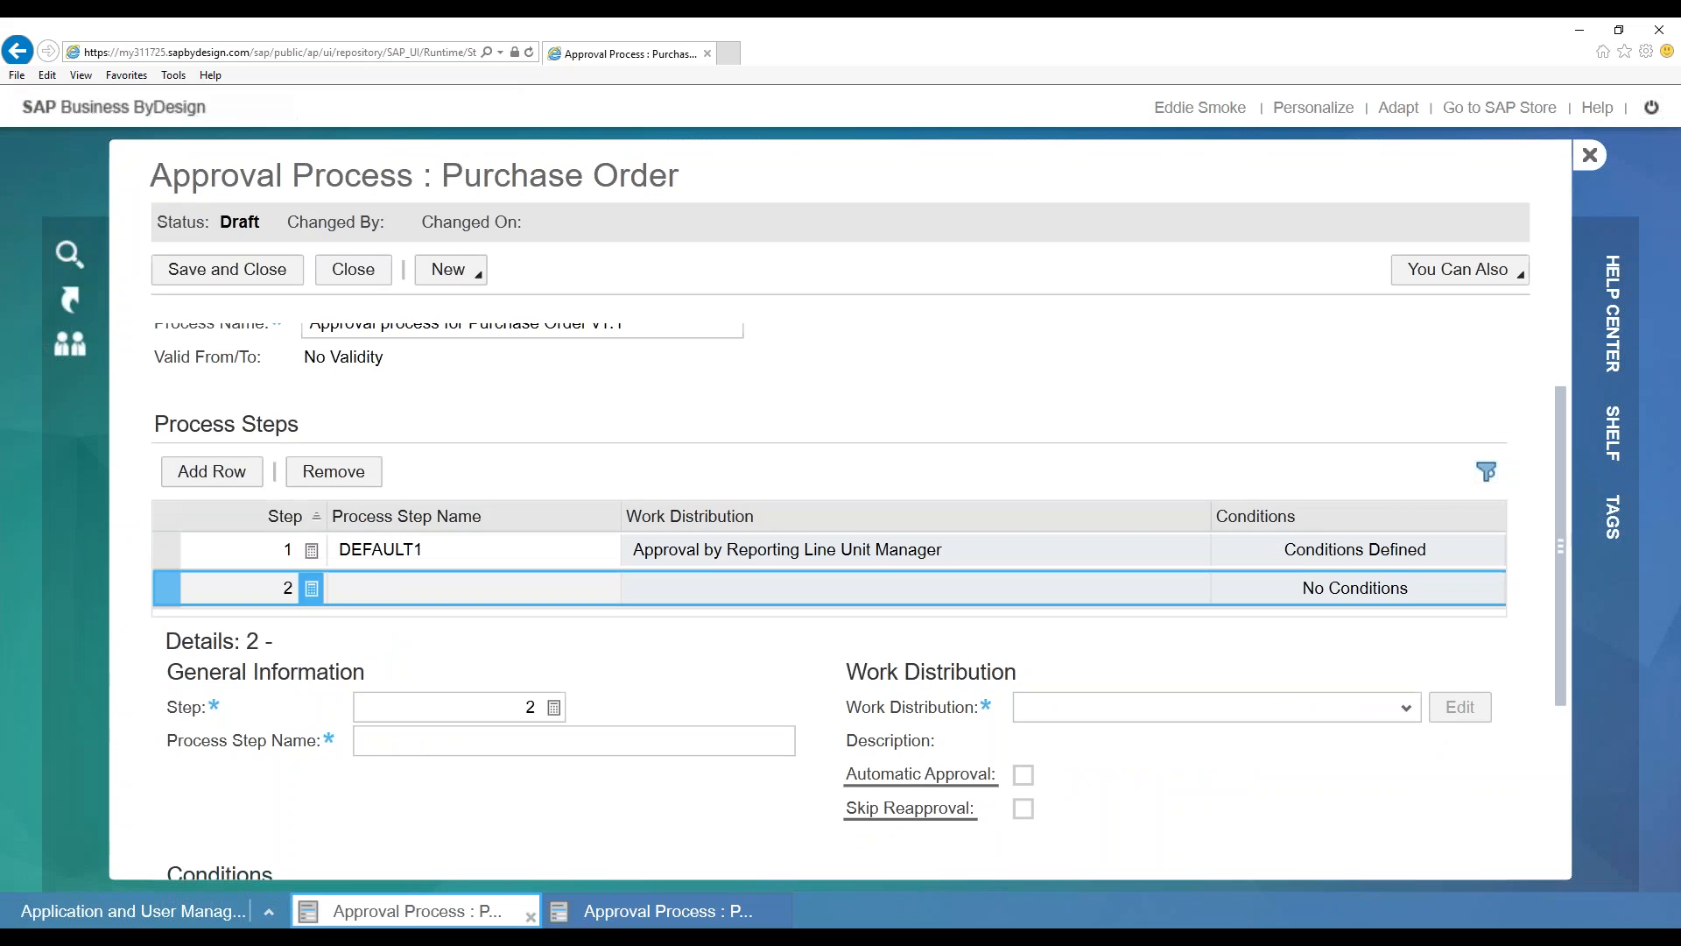
{"action": "left_click", "coordinate": [399, 738]}
{"action": "type", "text": "Step 2"}
Rename the first step from DEFAULT1 to 'Threshold of $1000'
{"action": "left_click", "coordinate": [427, 550]}
{"action": "double_click", "coordinate": [350, 551]}
{"action": "type", "text": "Step 1"}
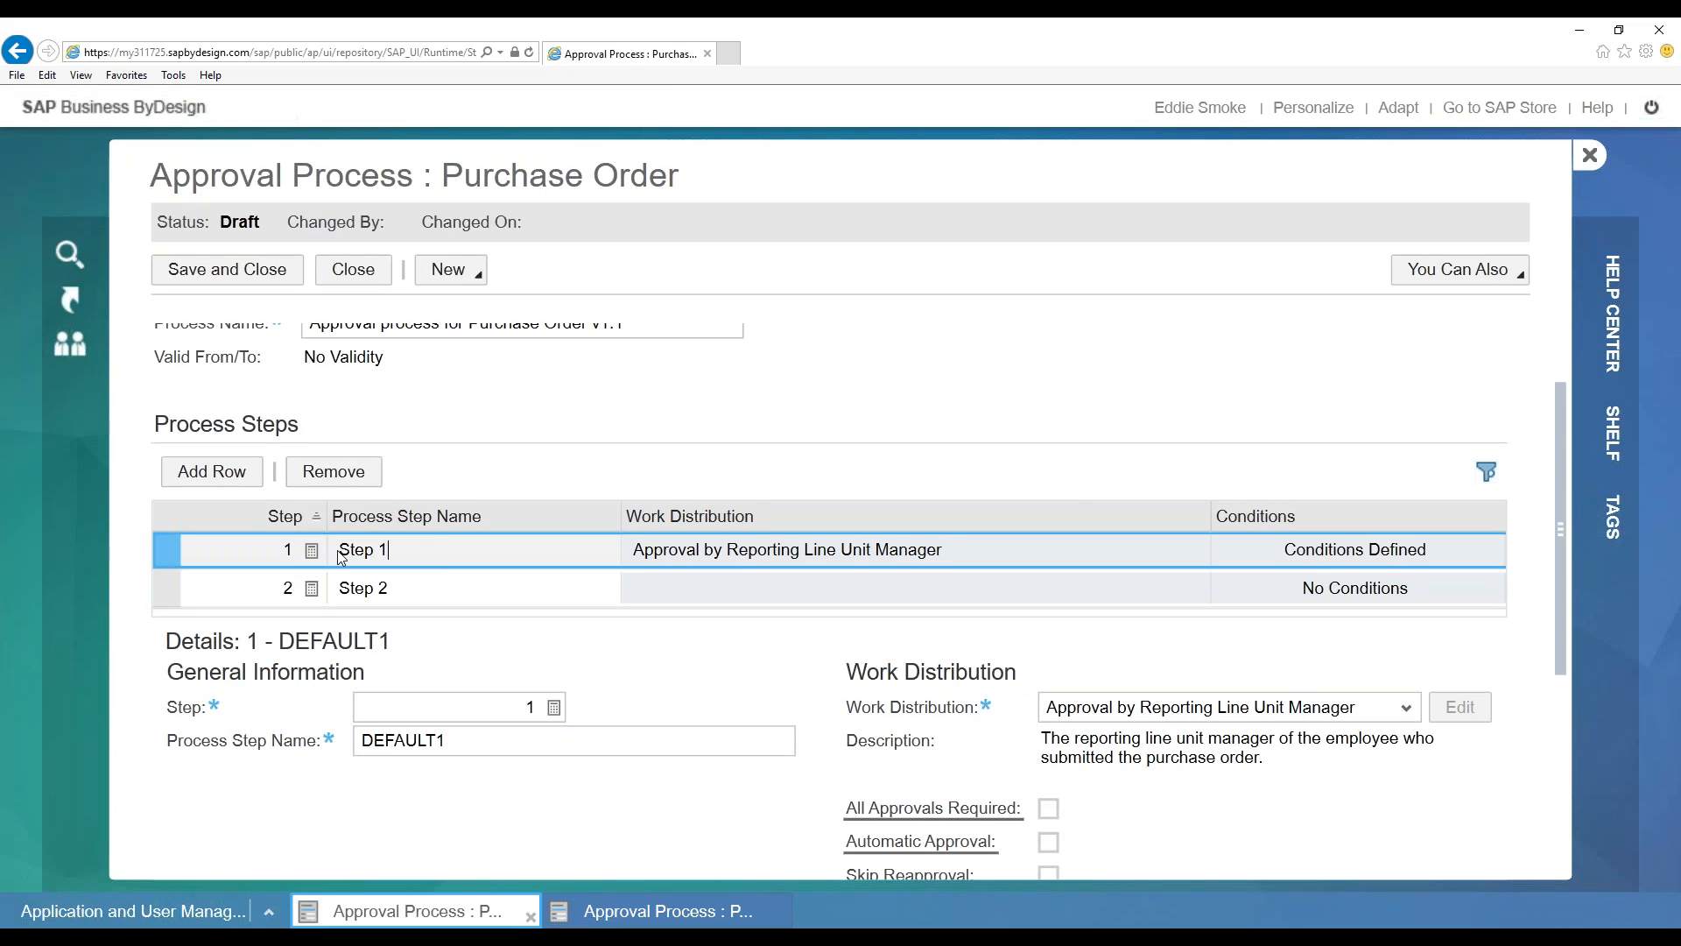
{"action": "left_click_drag", "start_coordinate": [425, 550], "coordinate": [339, 551]}
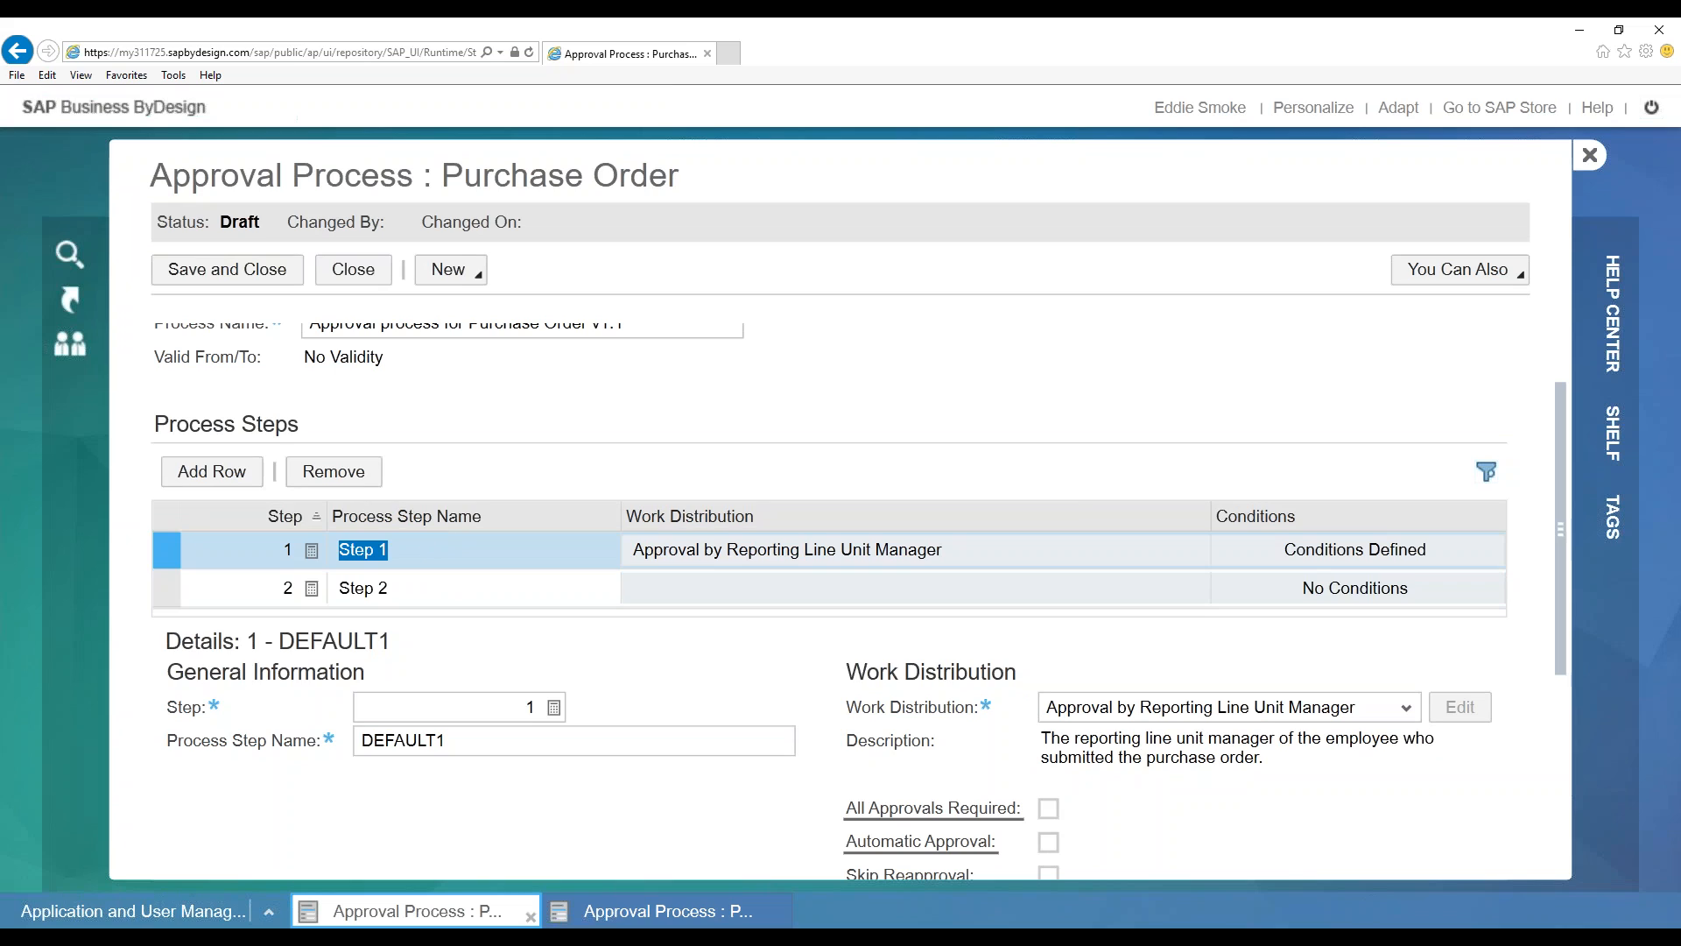
{"action": "left_click", "coordinate": [415, 551]}
{"action": "double_click", "coordinate": [360, 551]}
{"action": "left_click", "coordinate": [437, 552]}
{"action": "key", "text": "ctrl+a"}
{"action": "type", "text": "Threshold of 100"}
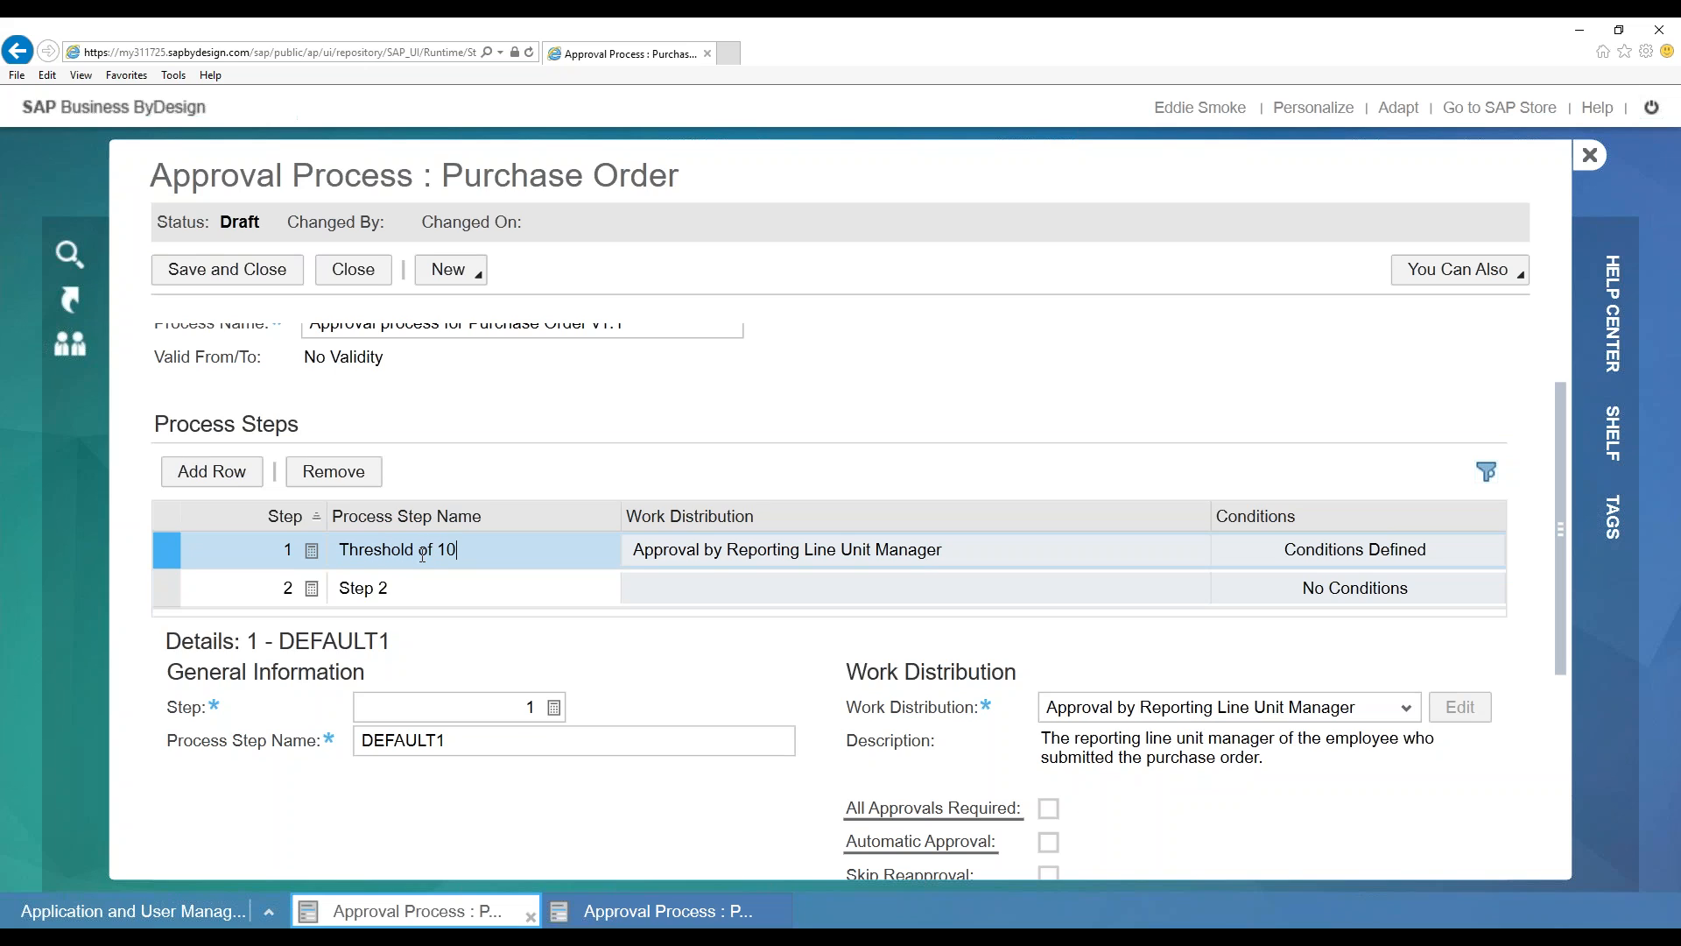
{"action": "key", "text": "BackSpace"}
{"action": "key", "text": "BackSpace"}
{"action": "key", "text": "BackSpace"}
{"action": "type", "text": "$1000"}
{"action": "left_click", "coordinate": [444, 589]}
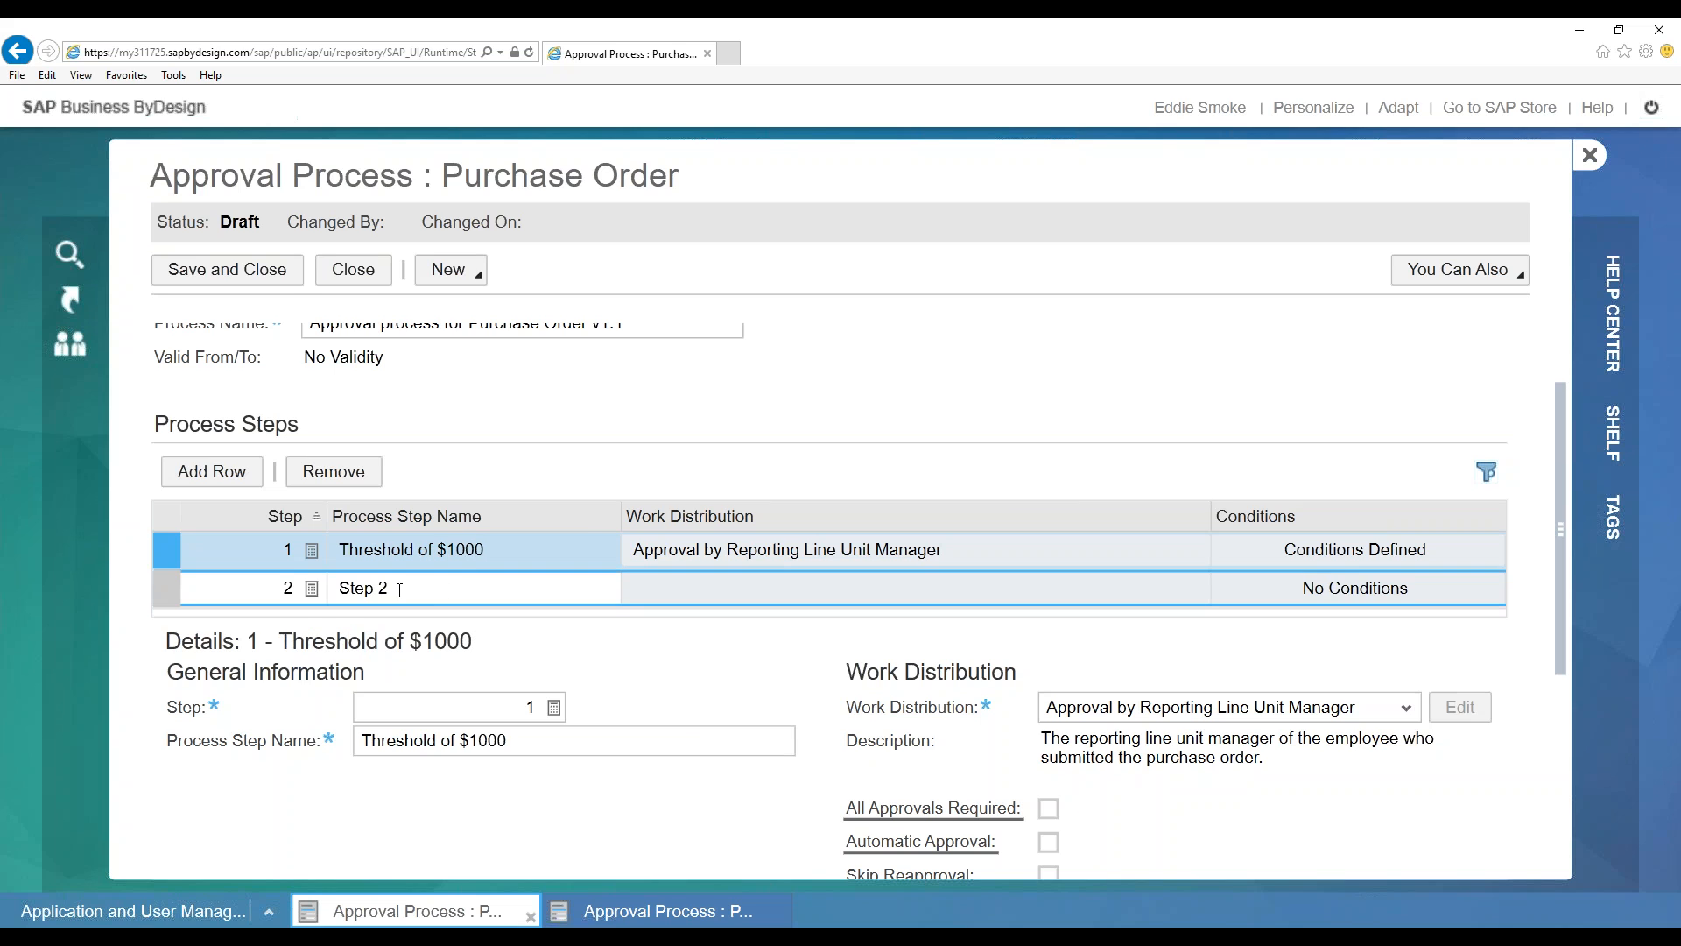
Rename the second step to 'Thresholod of $100,000' and review both steps' details
{"action": "left_click_drag", "start_coordinate": [400, 590], "coordinate": [270, 586]}
{"action": "type", "text": "Thresholod of "}
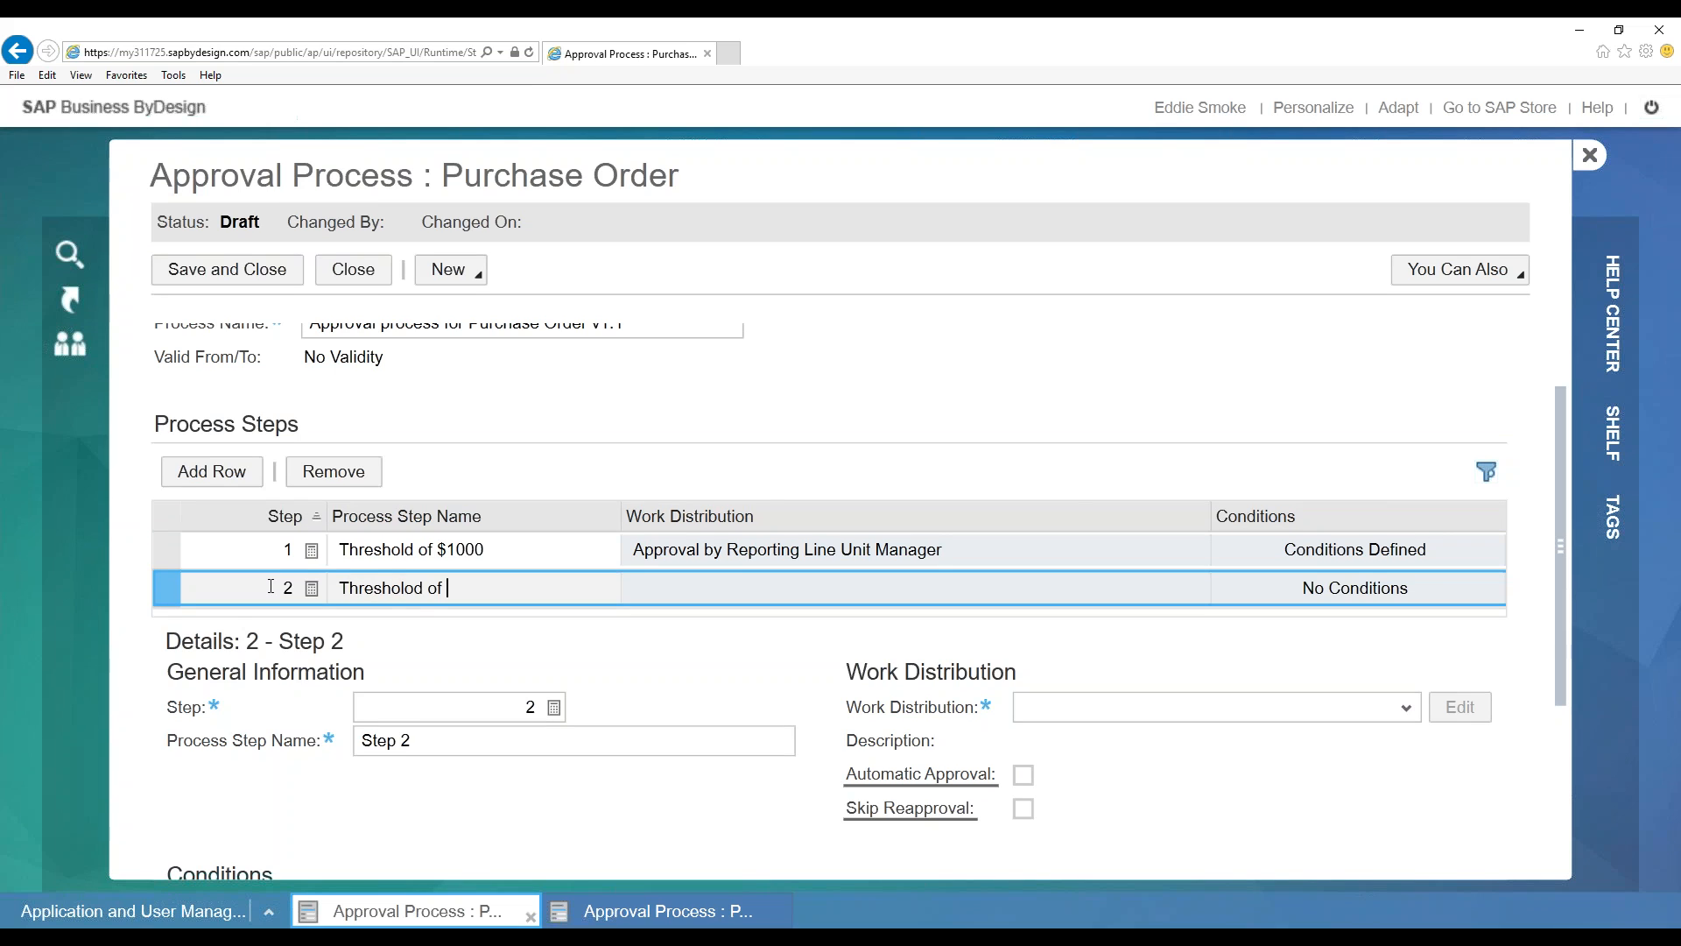
{"action": "type", "text": "$1000"}
{"action": "key", "text": "BackSpace"}
{"action": "type", "text": ",000"}
{"action": "left_click", "coordinate": [537, 555]}
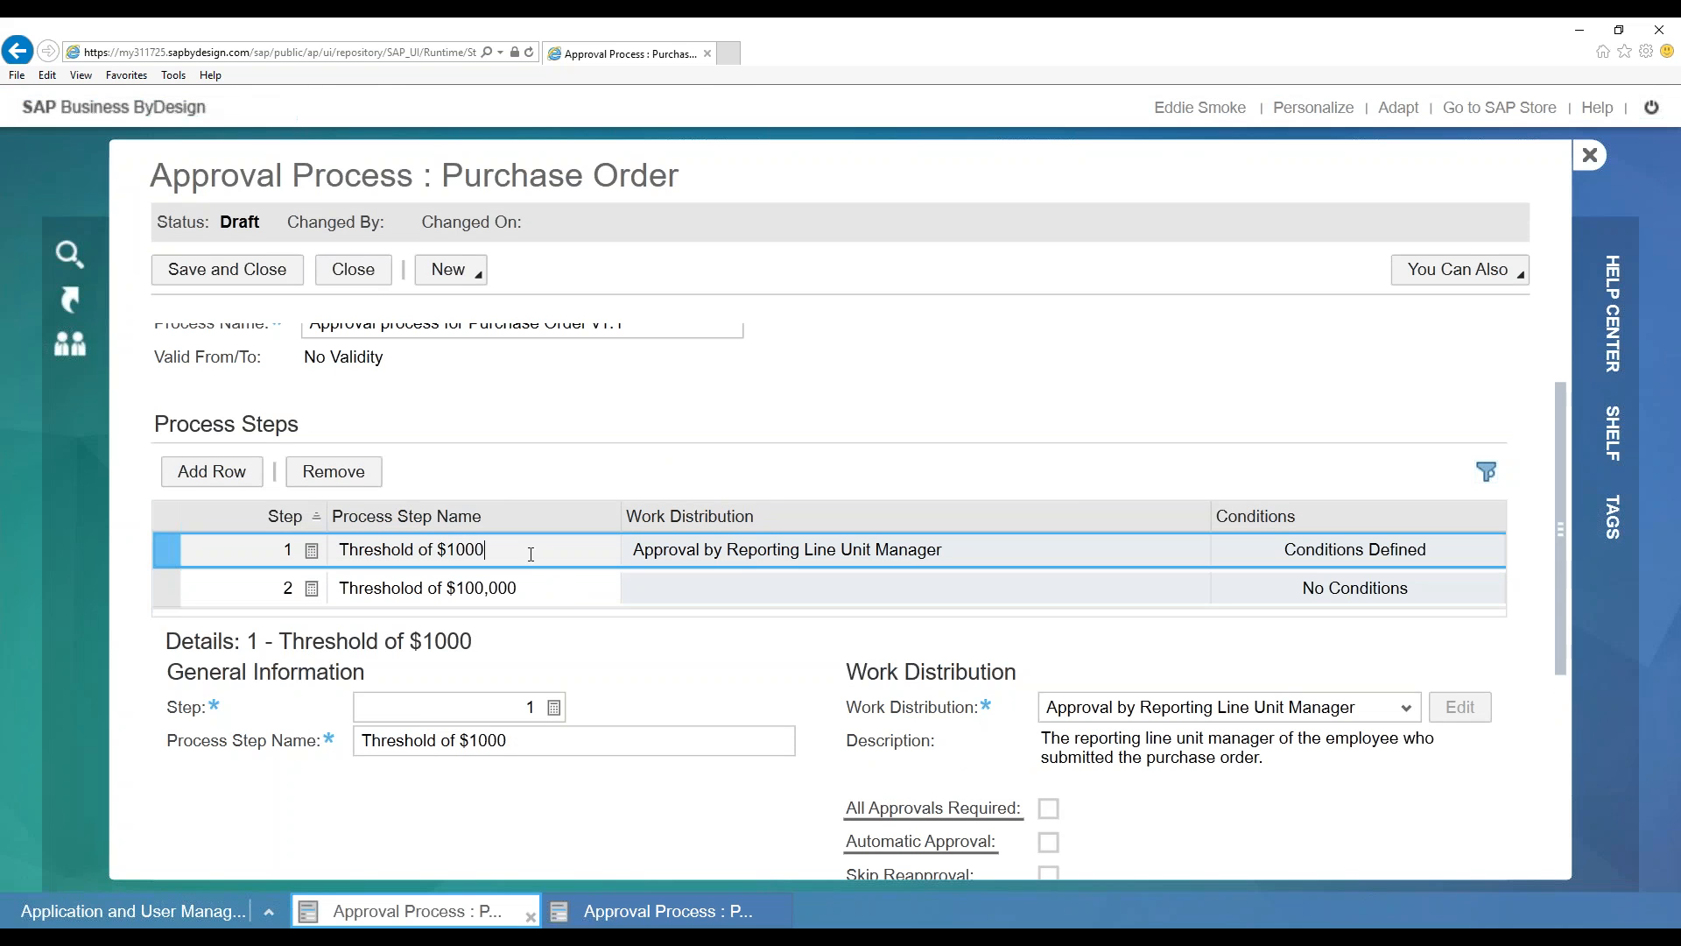
{"action": "left_click", "coordinate": [543, 585]}
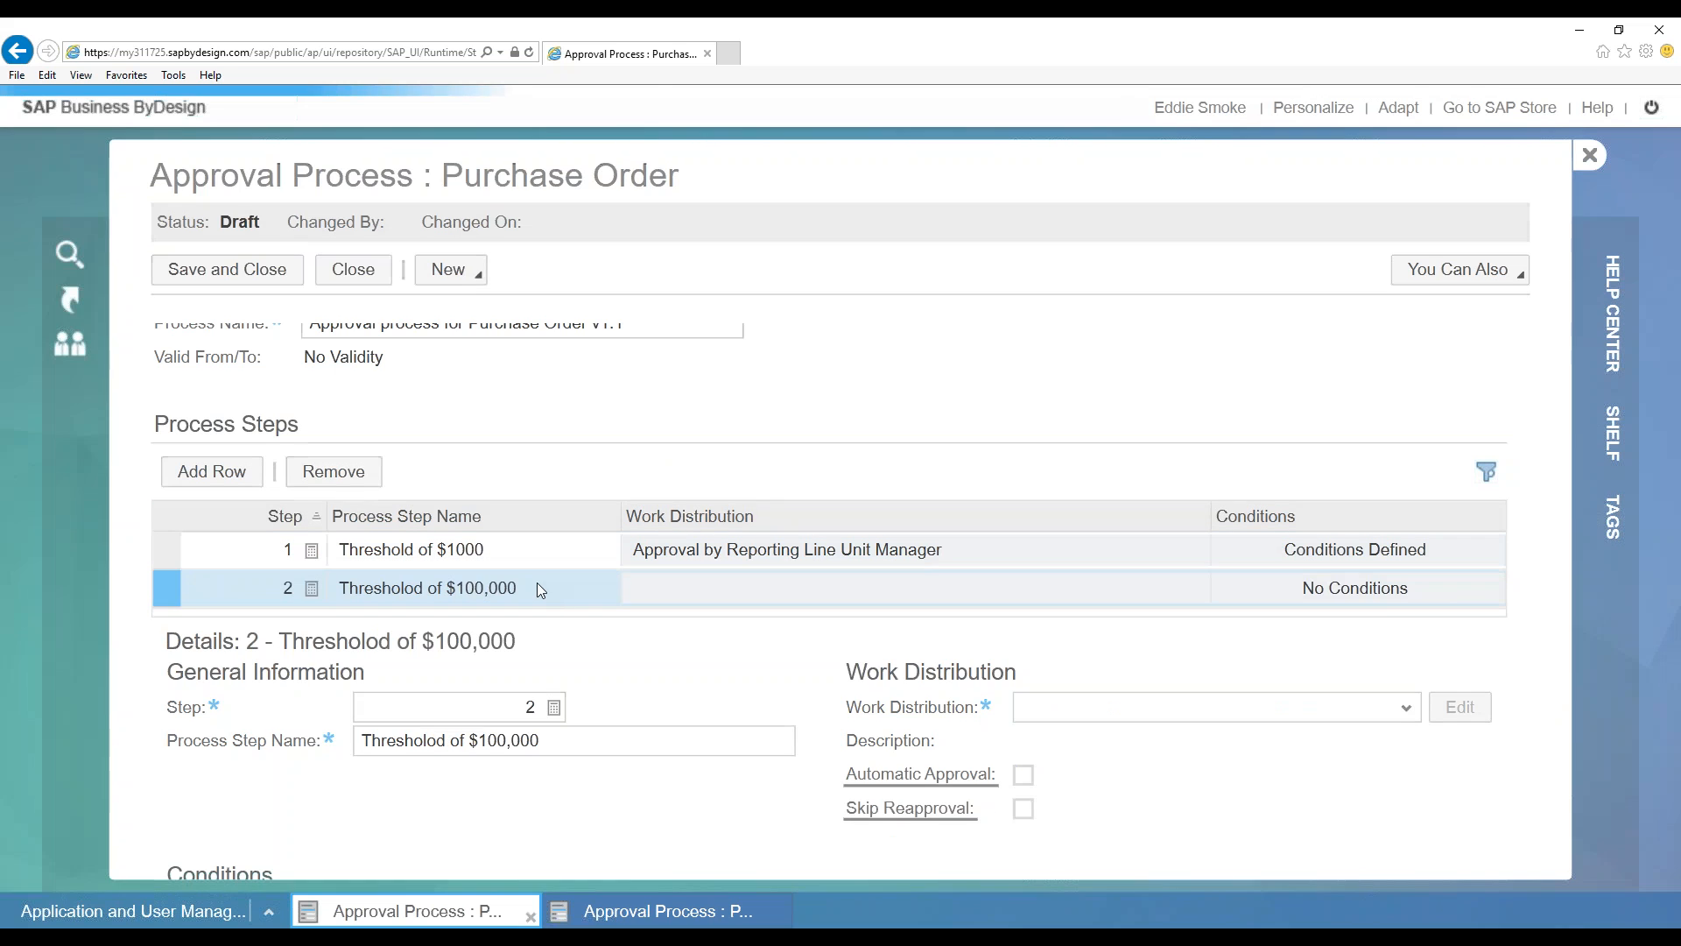
{"action": "left_click", "coordinate": [526, 549]}
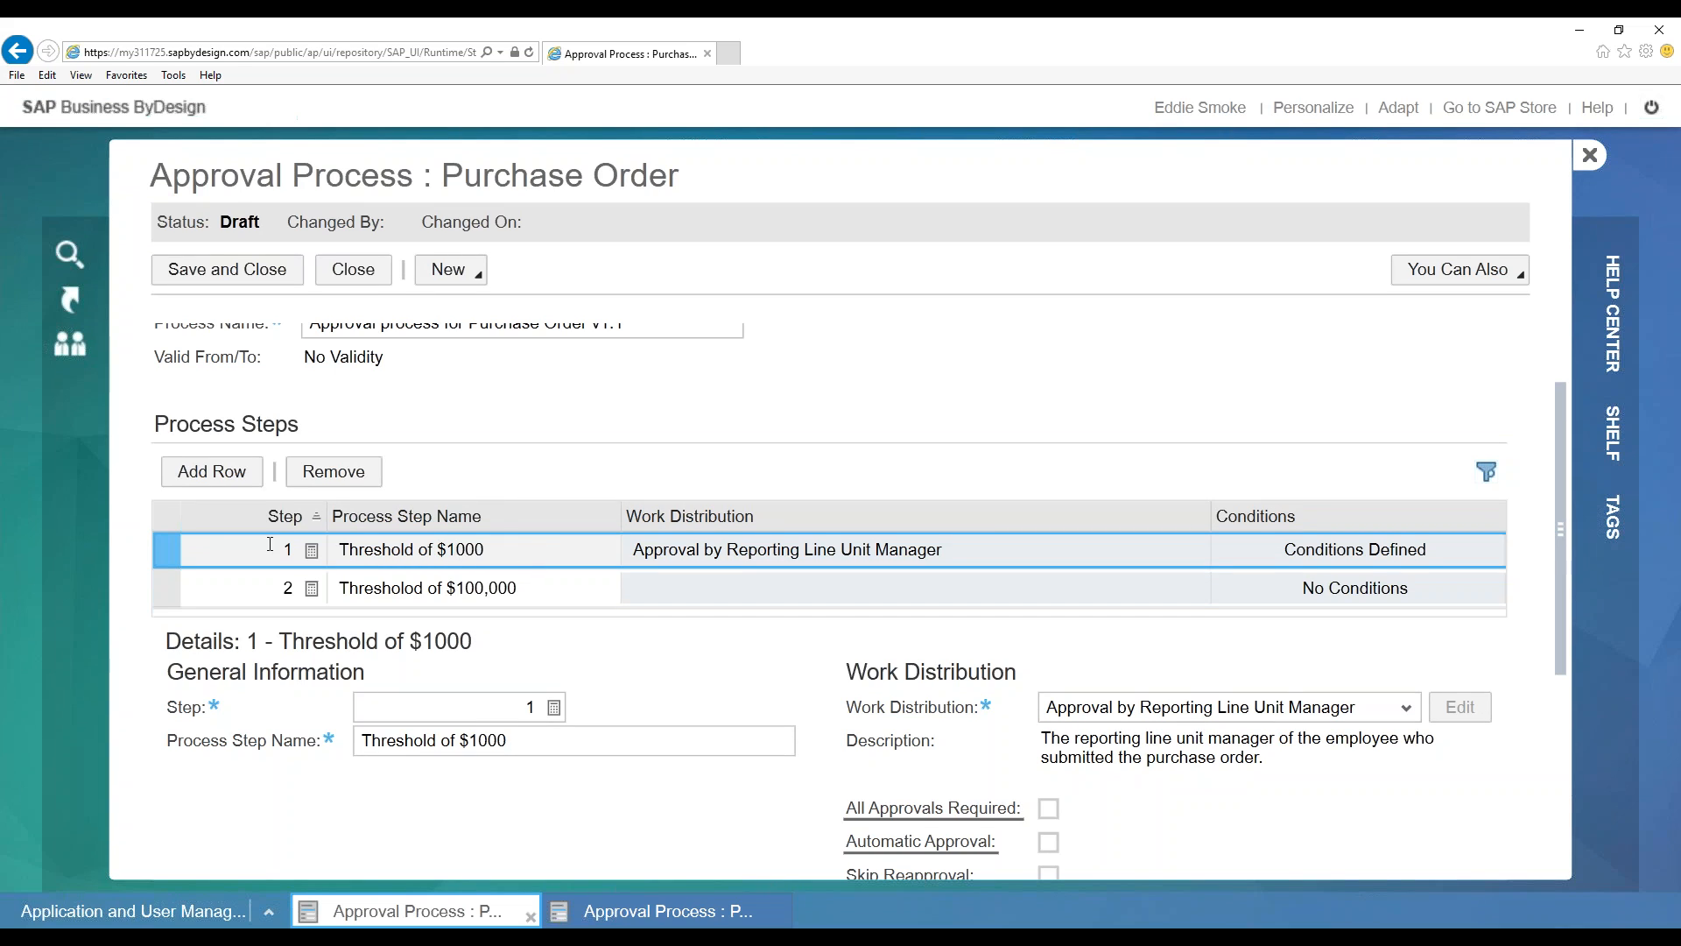
{"action": "left_click", "coordinate": [165, 557]}
{"action": "scroll", "coordinate": [788, 689], "scroll_direction": "down", "scroll_amount": 3}
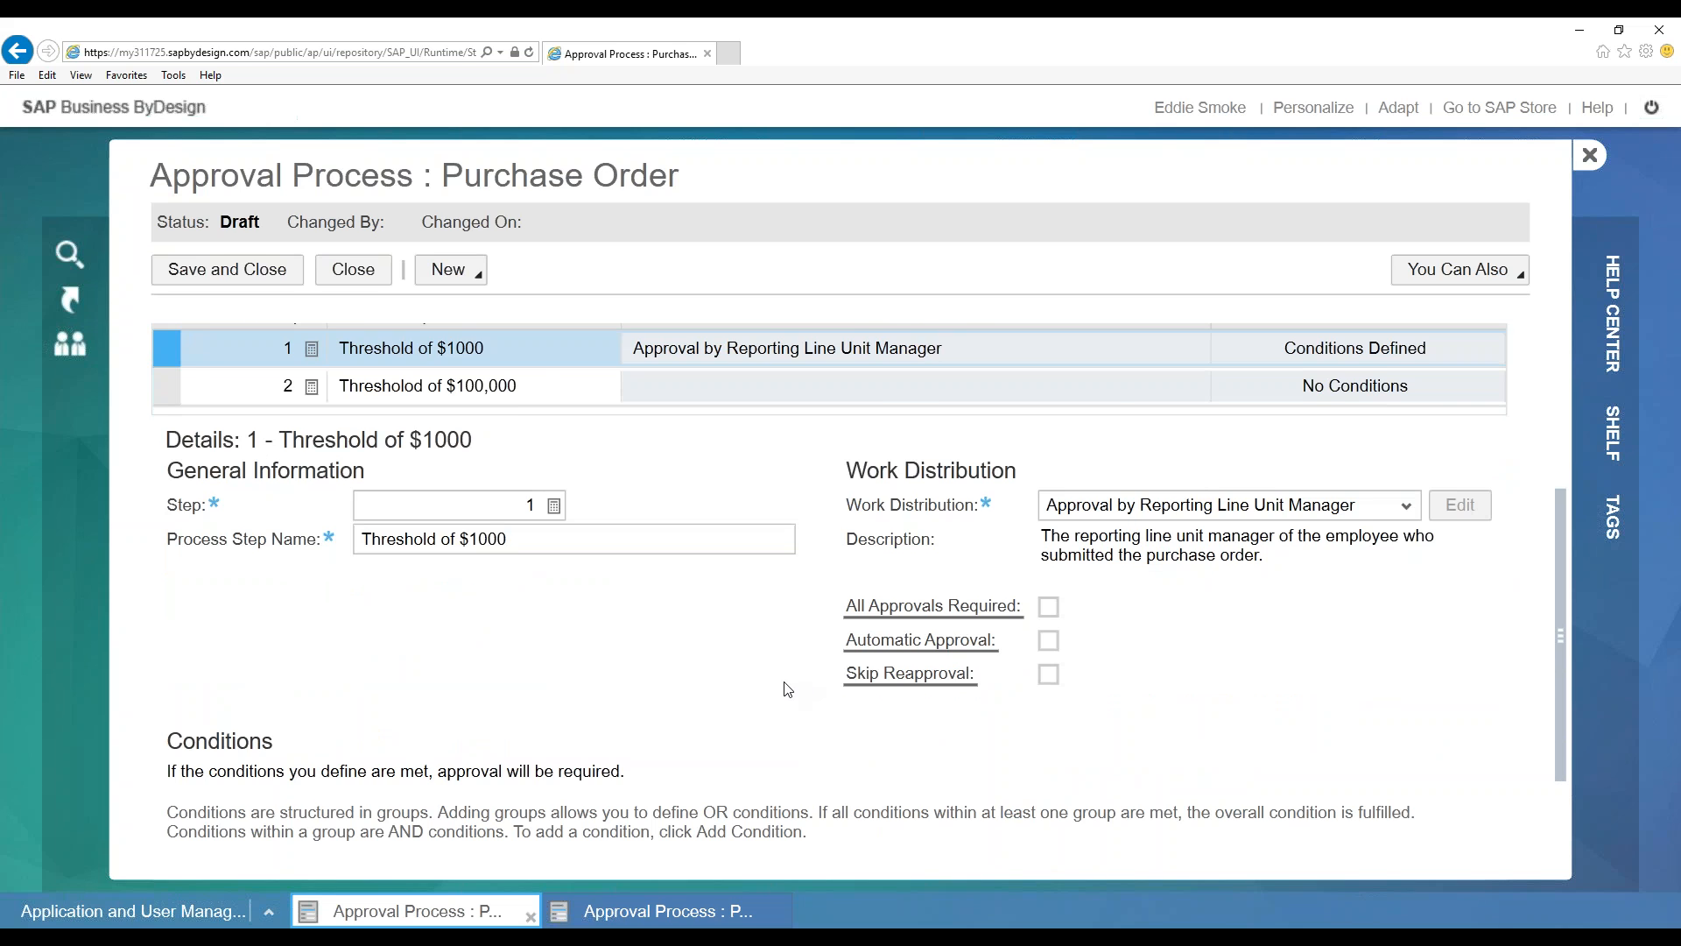
{"action": "scroll", "coordinate": [784, 689], "scroll_direction": "down", "scroll_amount": 2}
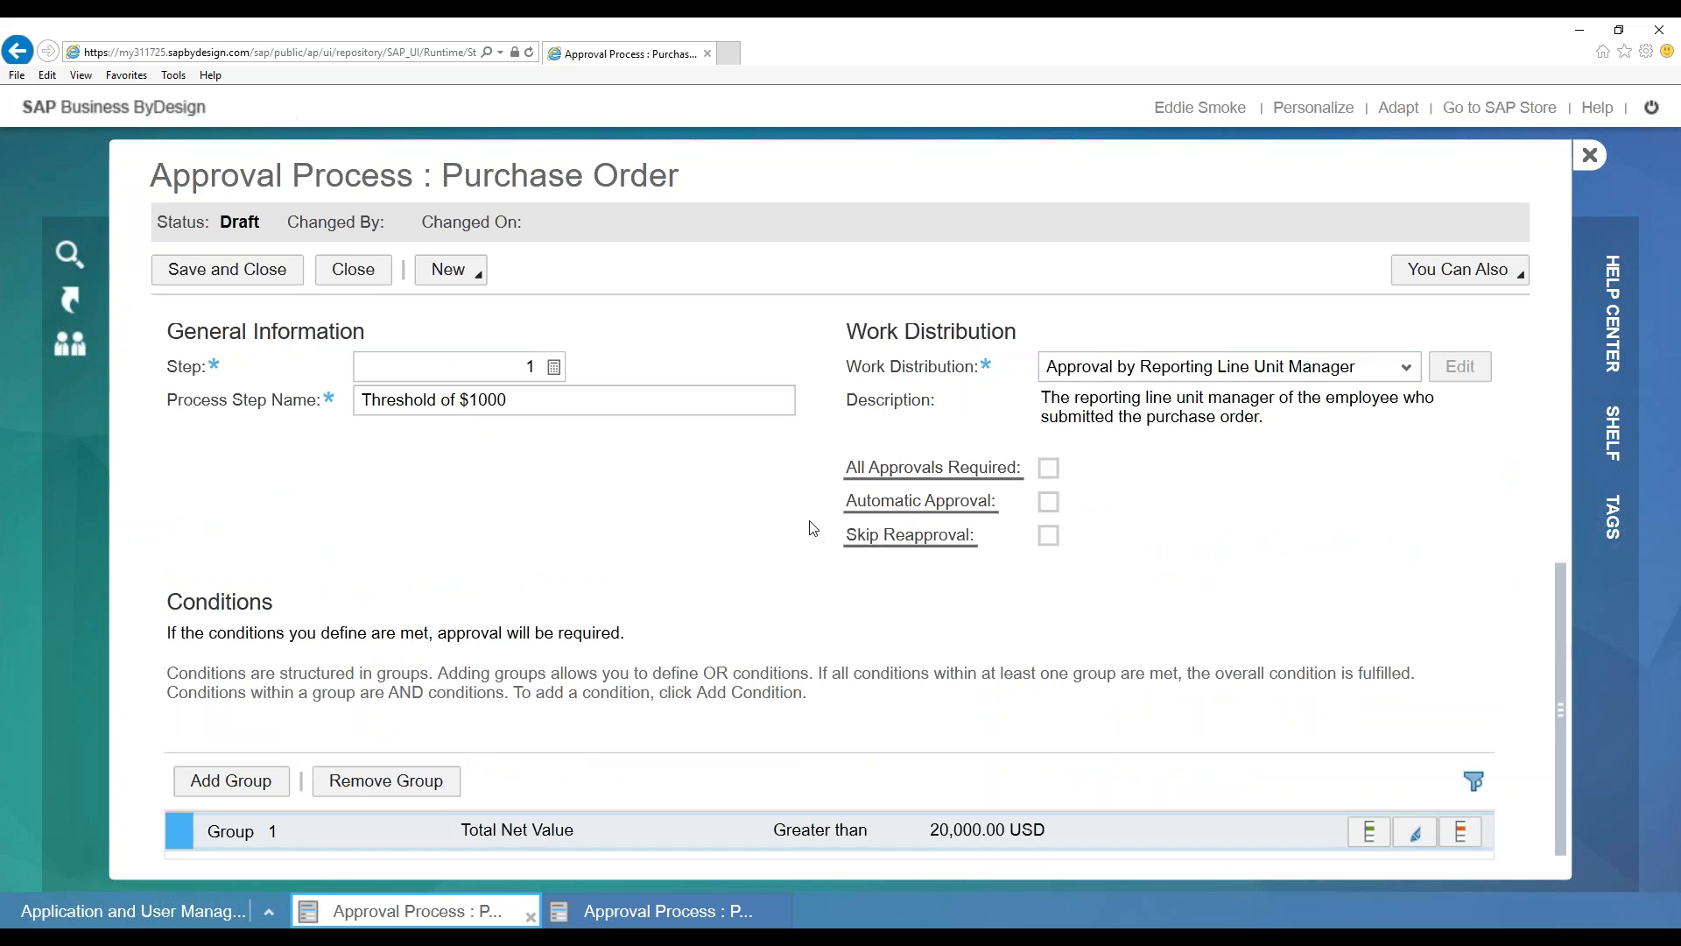
{"action": "scroll", "coordinate": [793, 530], "scroll_direction": "up", "scroll_amount": 5}
{"action": "left_click", "coordinate": [520, 545]}
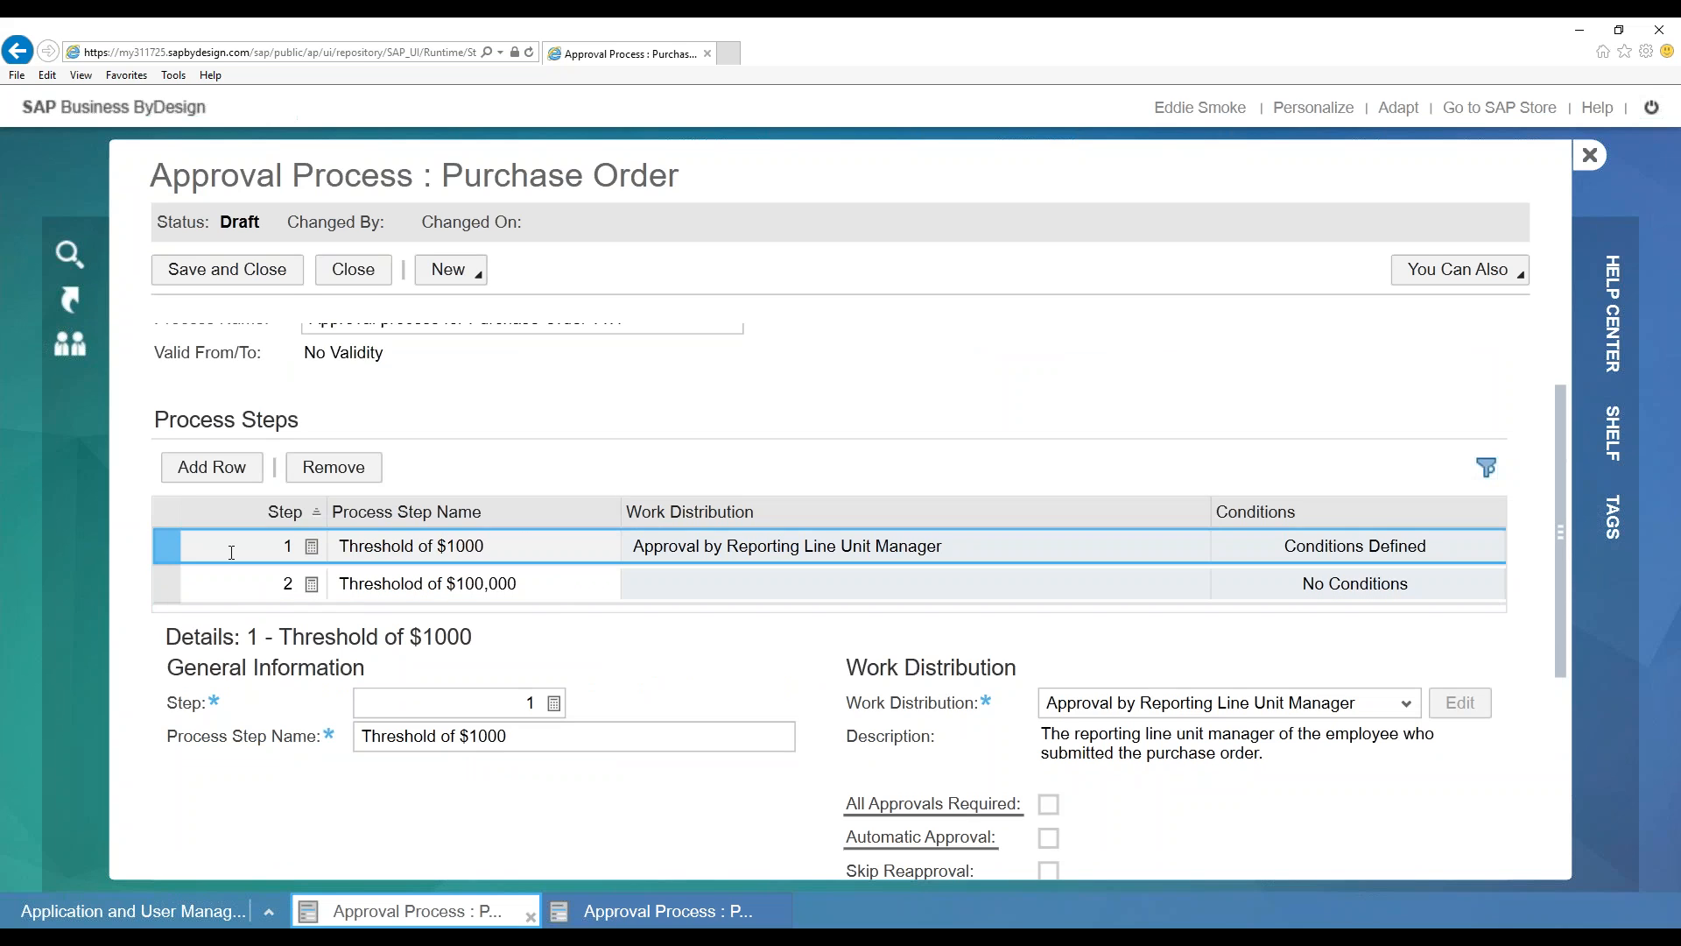
{"action": "left_click", "coordinate": [166, 583]}
Change the Thresholod of $100,000 step's number from 2 to 1 and check both steps
{"action": "left_click", "coordinate": [251, 587]}
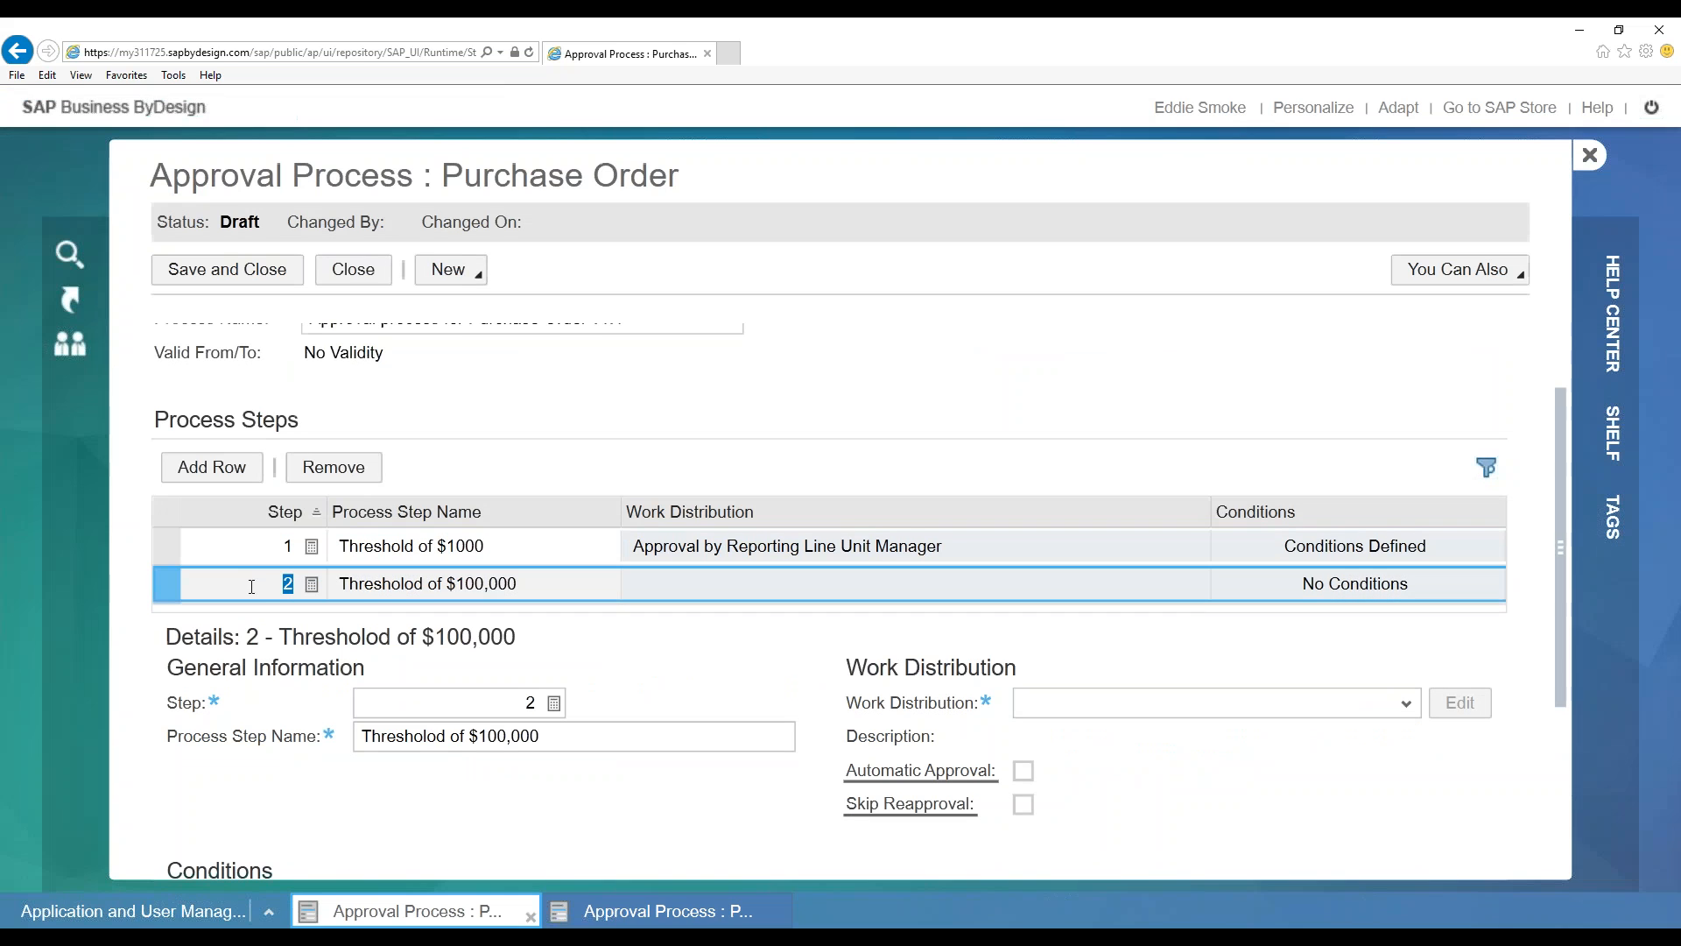
{"action": "key", "text": "BackSpace"}
{"action": "type", "text": "1"}
{"action": "left_click", "coordinate": [282, 554]}
{"action": "left_click", "coordinate": [282, 583]}
{"action": "left_click", "coordinate": [170, 548]}
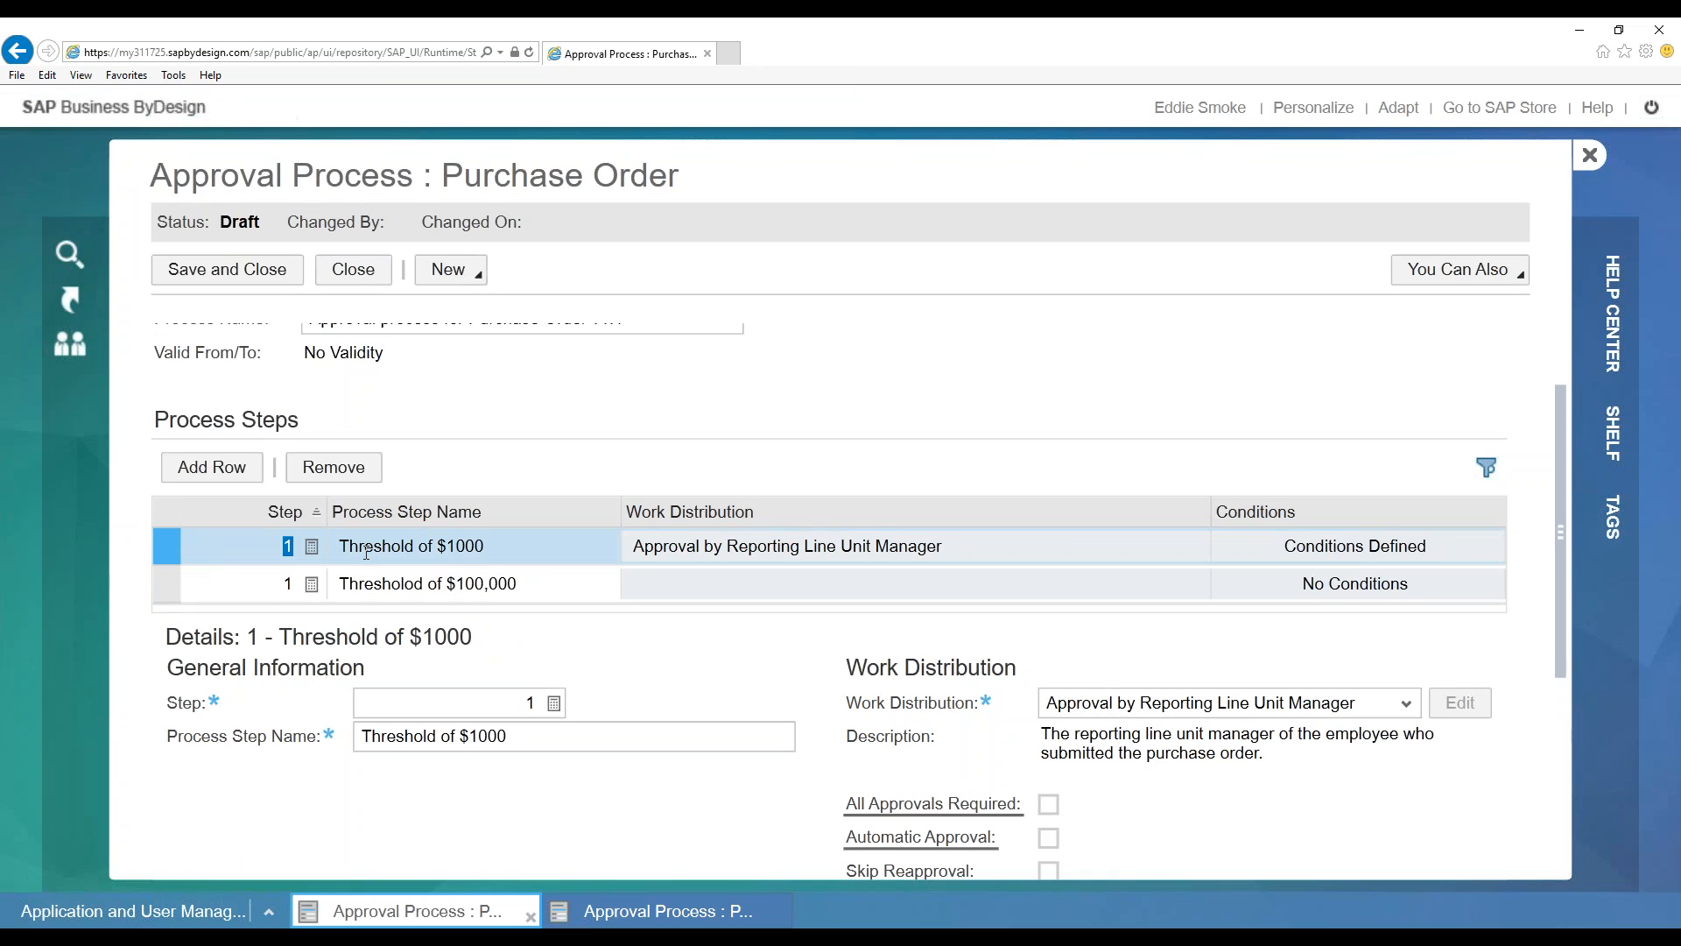
{"action": "left_click", "coordinate": [173, 589]}
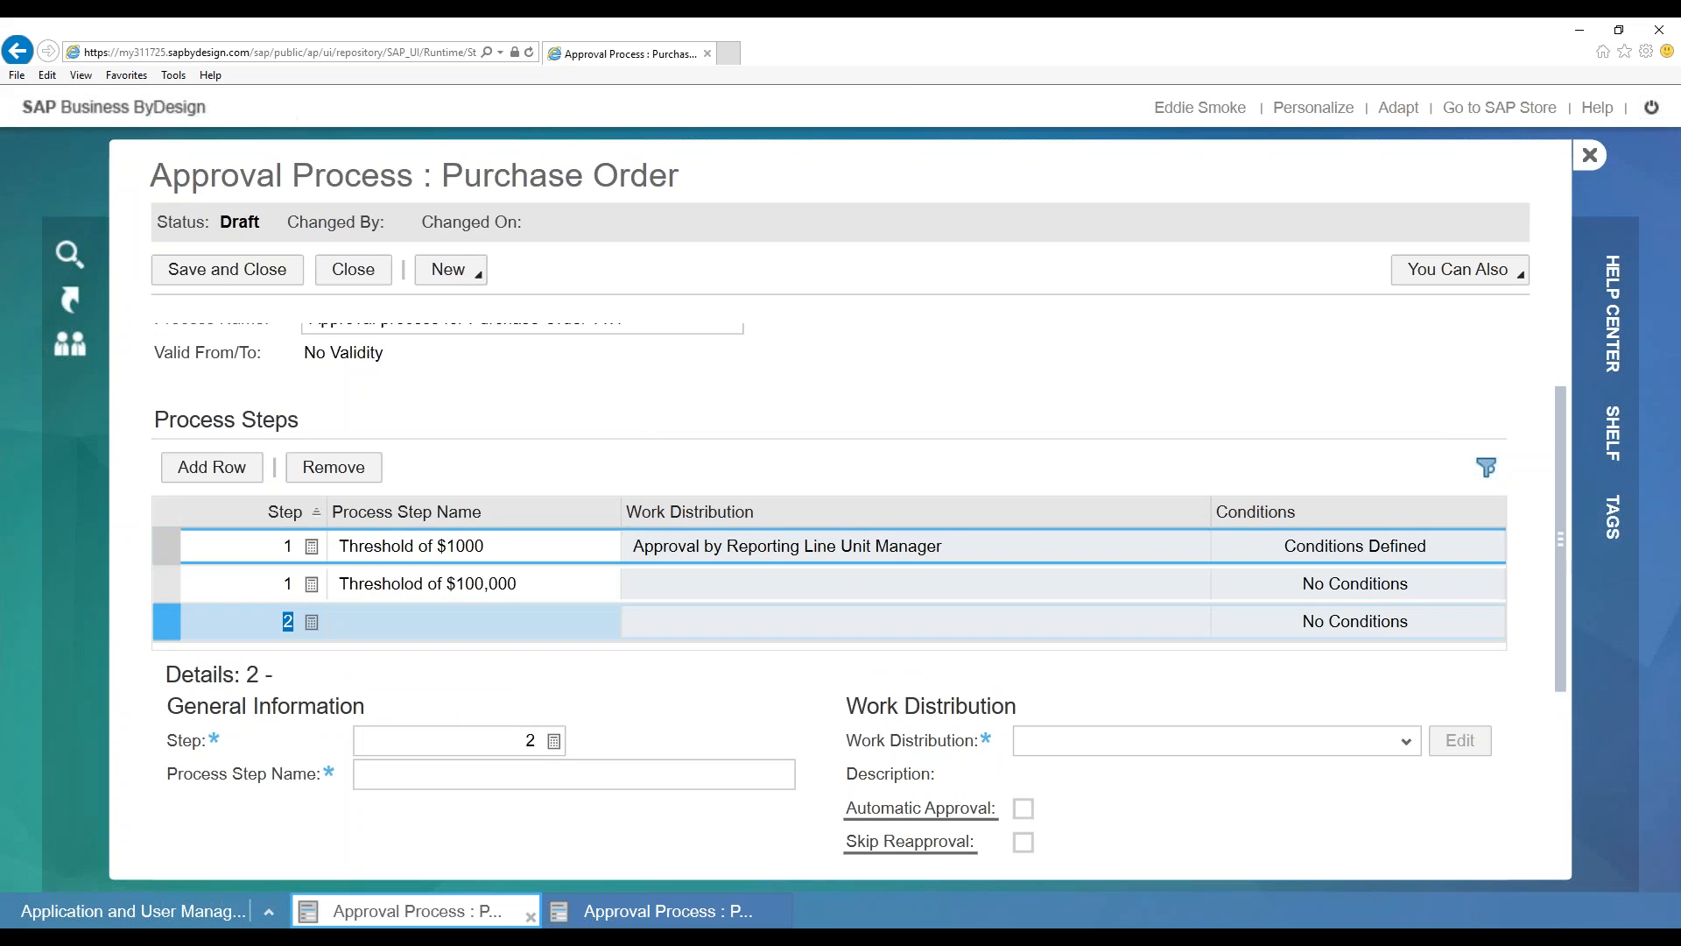
Select the Threshold of $1000 step and expand its Work Distribution options
{"action": "left_click", "coordinate": [233, 552]}
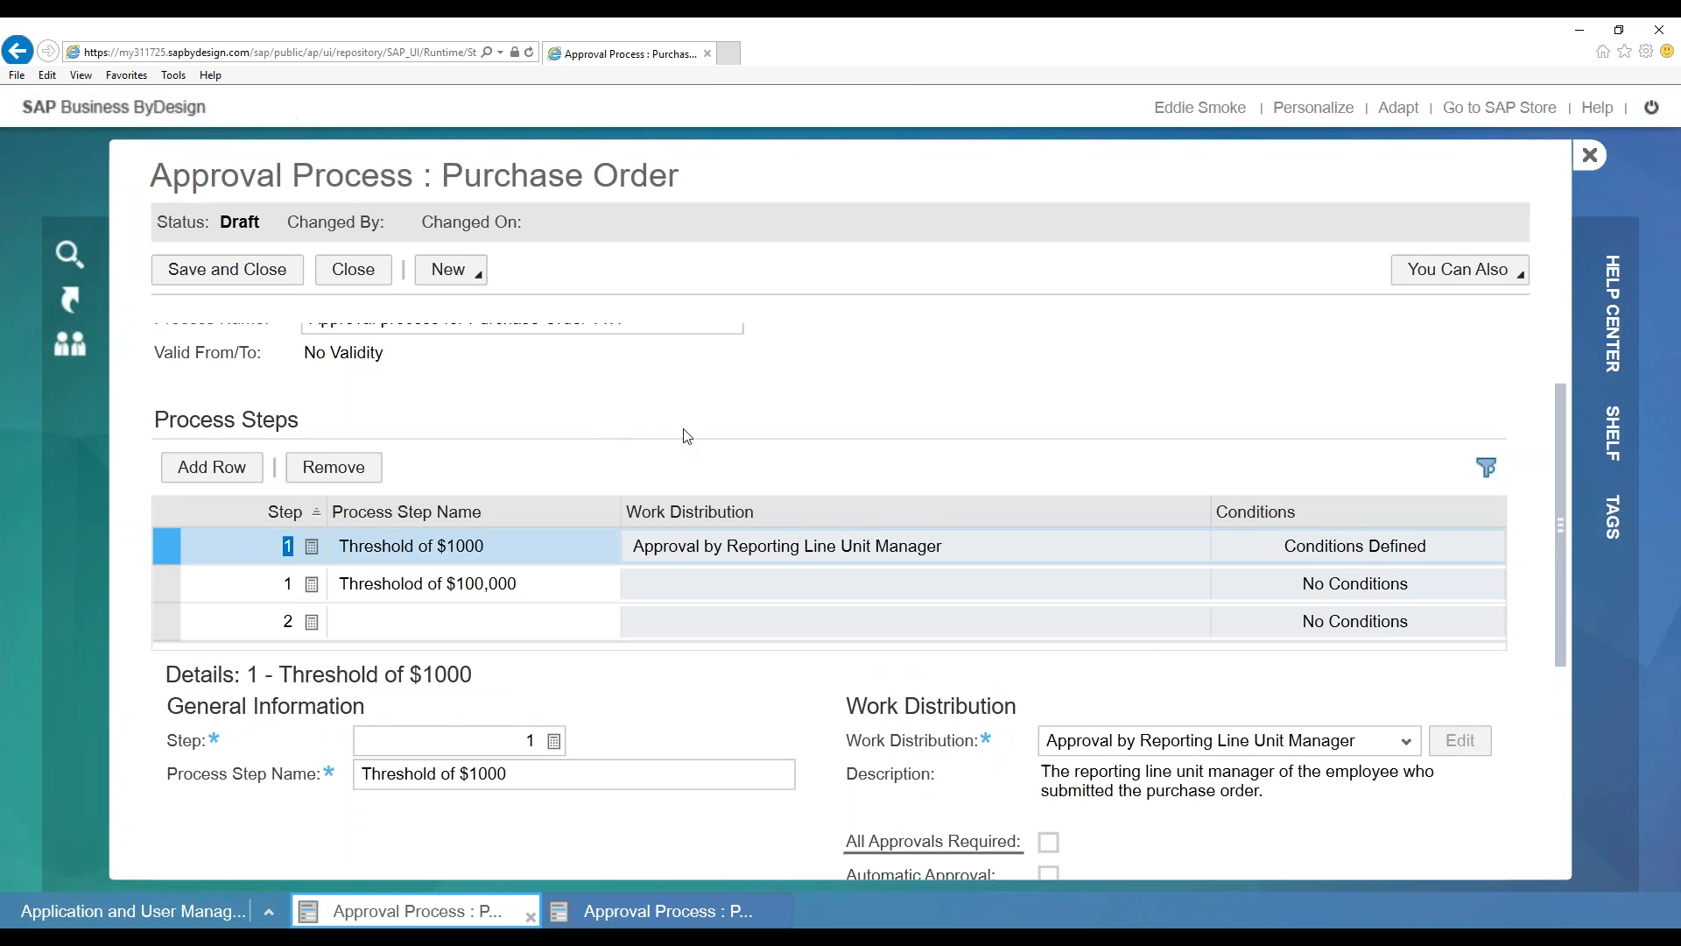
{"action": "scroll", "coordinate": [685, 440], "scroll_direction": "down", "scroll_amount": 2}
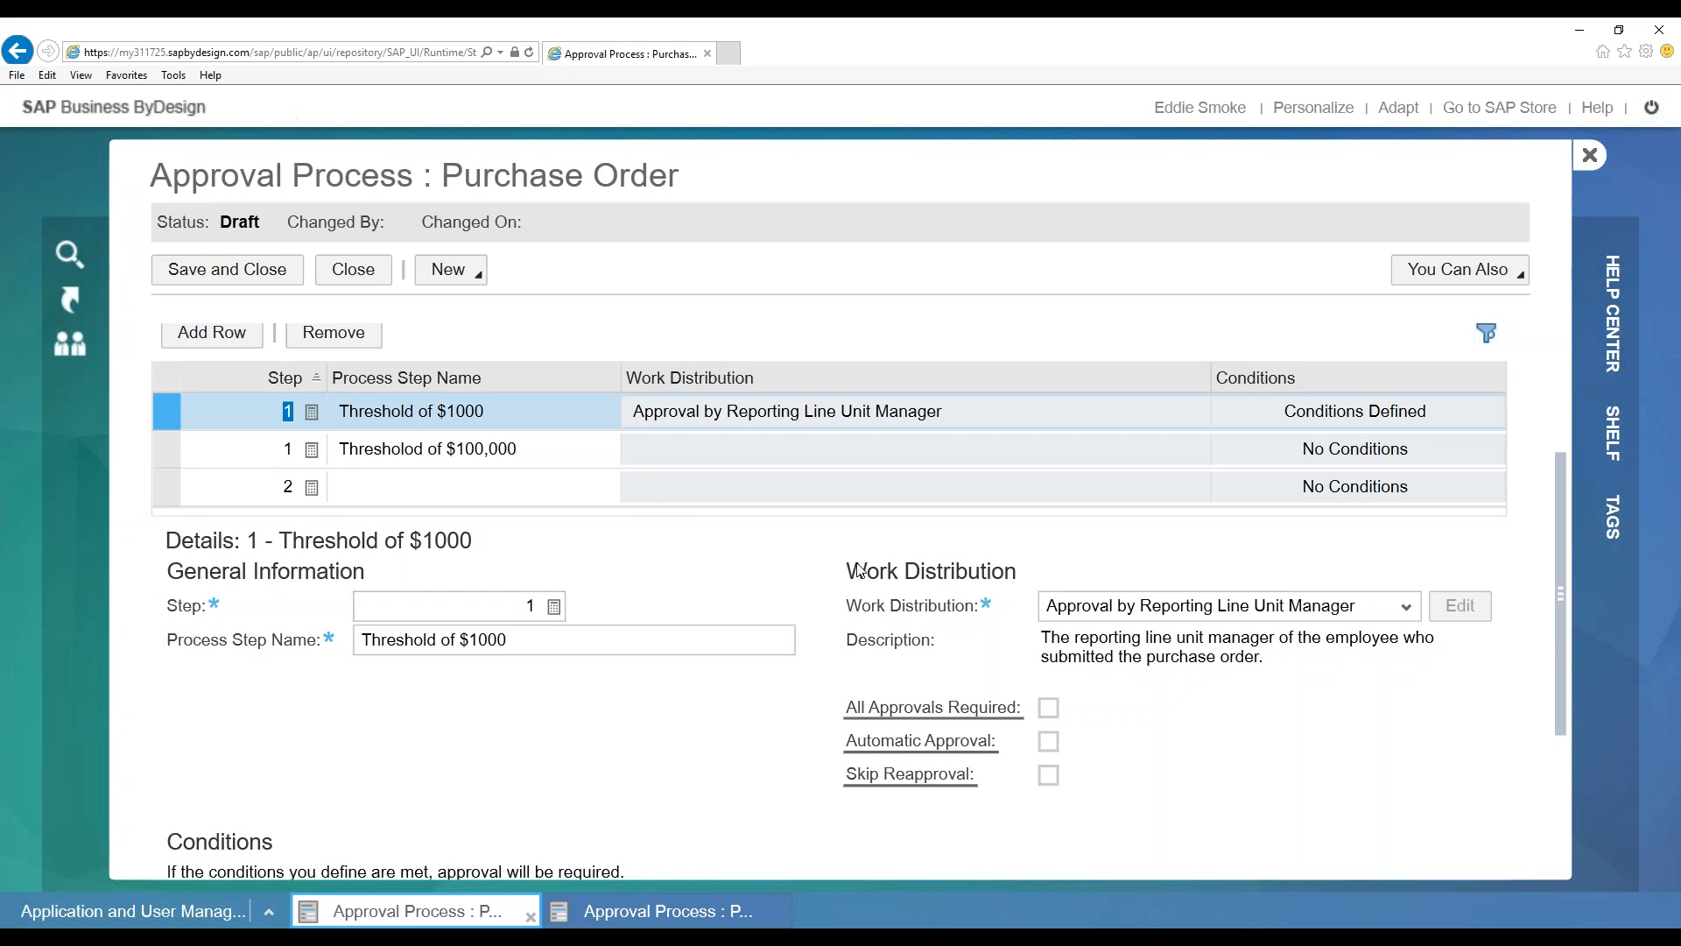
{"action": "scroll", "coordinate": [843, 555], "scroll_direction": "down", "scroll_amount": 1}
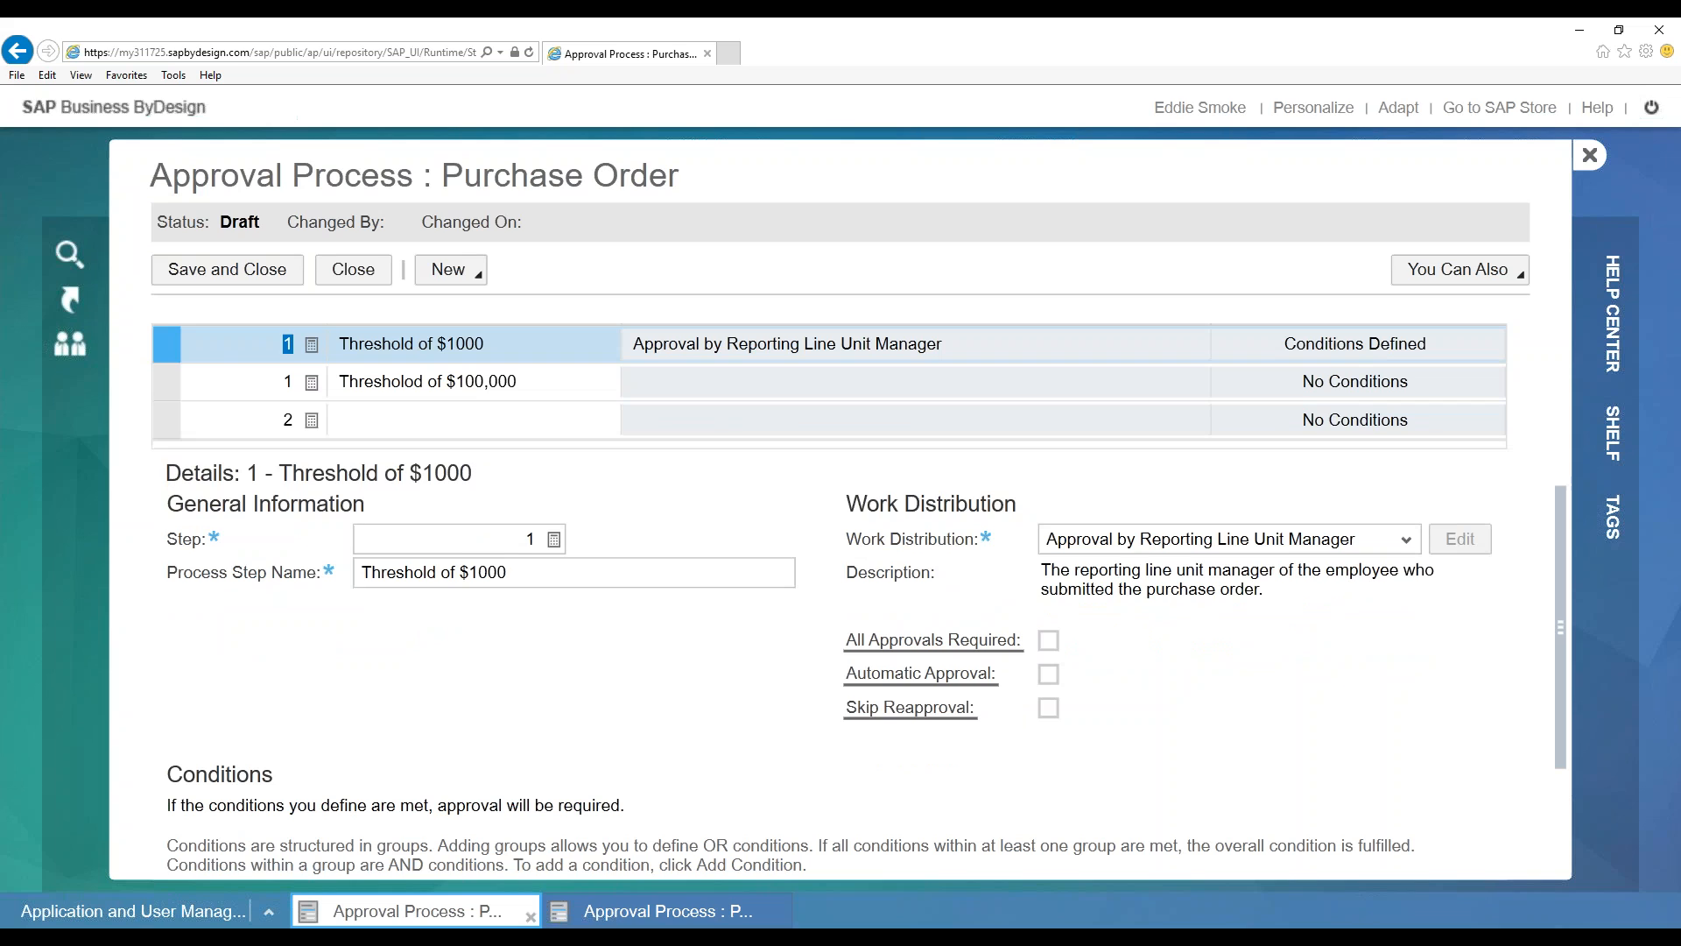
{"action": "left_click", "coordinate": [525, 540]}
{"action": "left_click", "coordinate": [711, 577]}
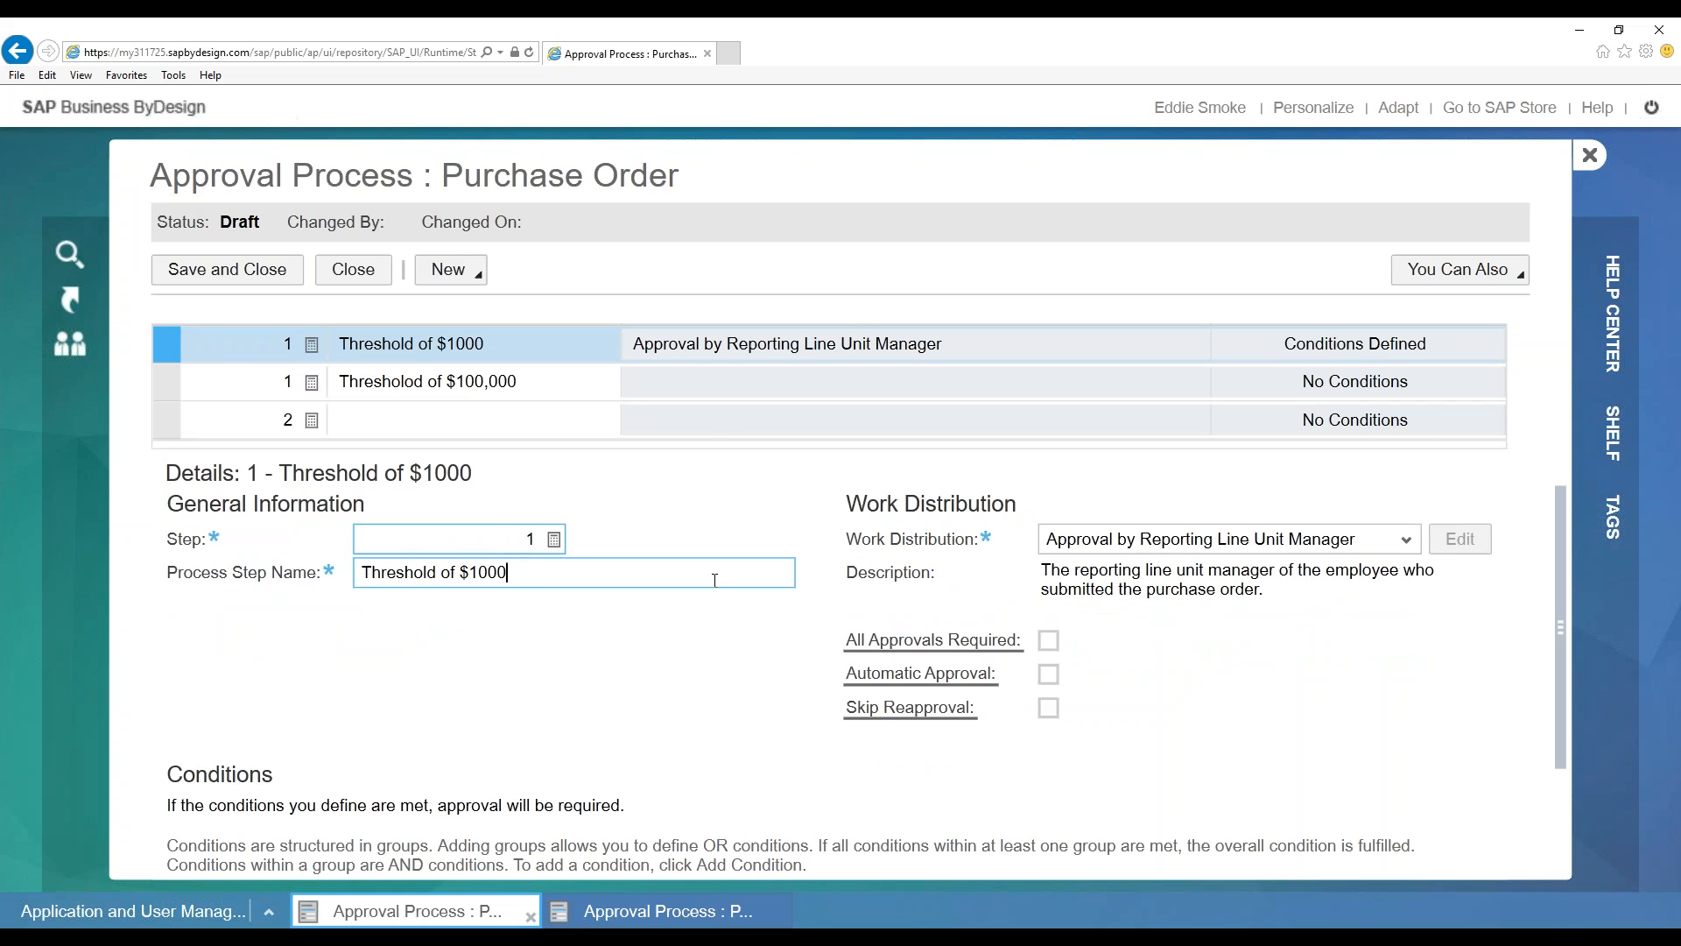
{"action": "scroll", "coordinate": [665, 547], "scroll_direction": "up", "scroll_amount": 1}
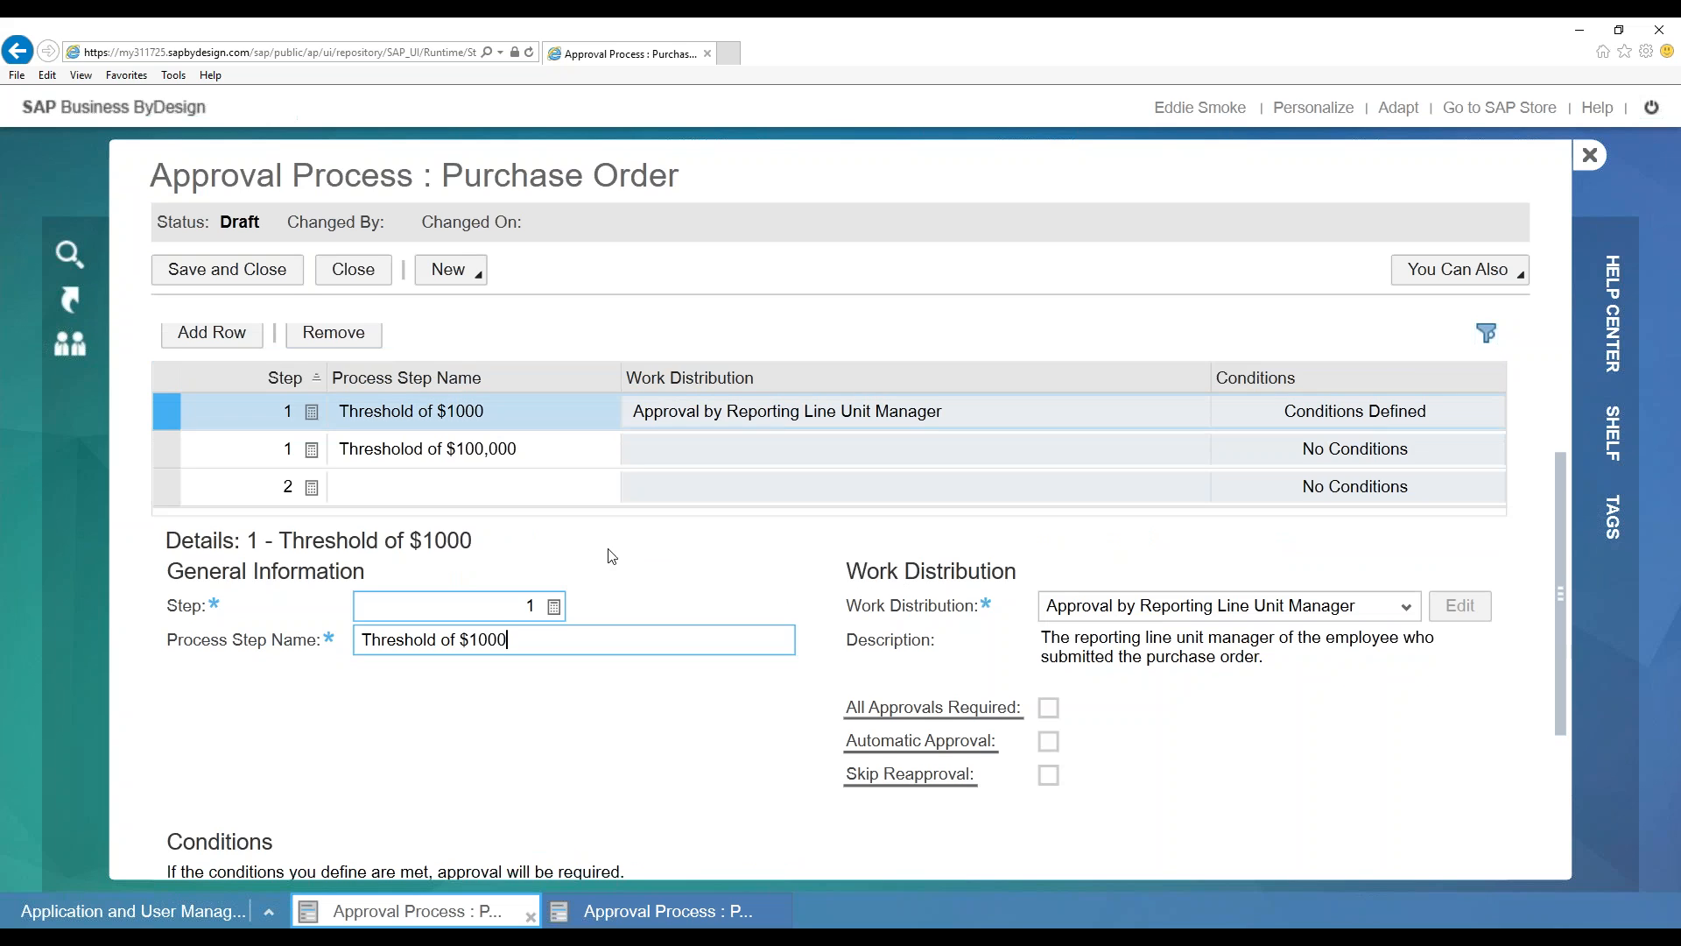
{"action": "scroll", "coordinate": [1093, 643], "scroll_direction": "down", "scroll_amount": 1}
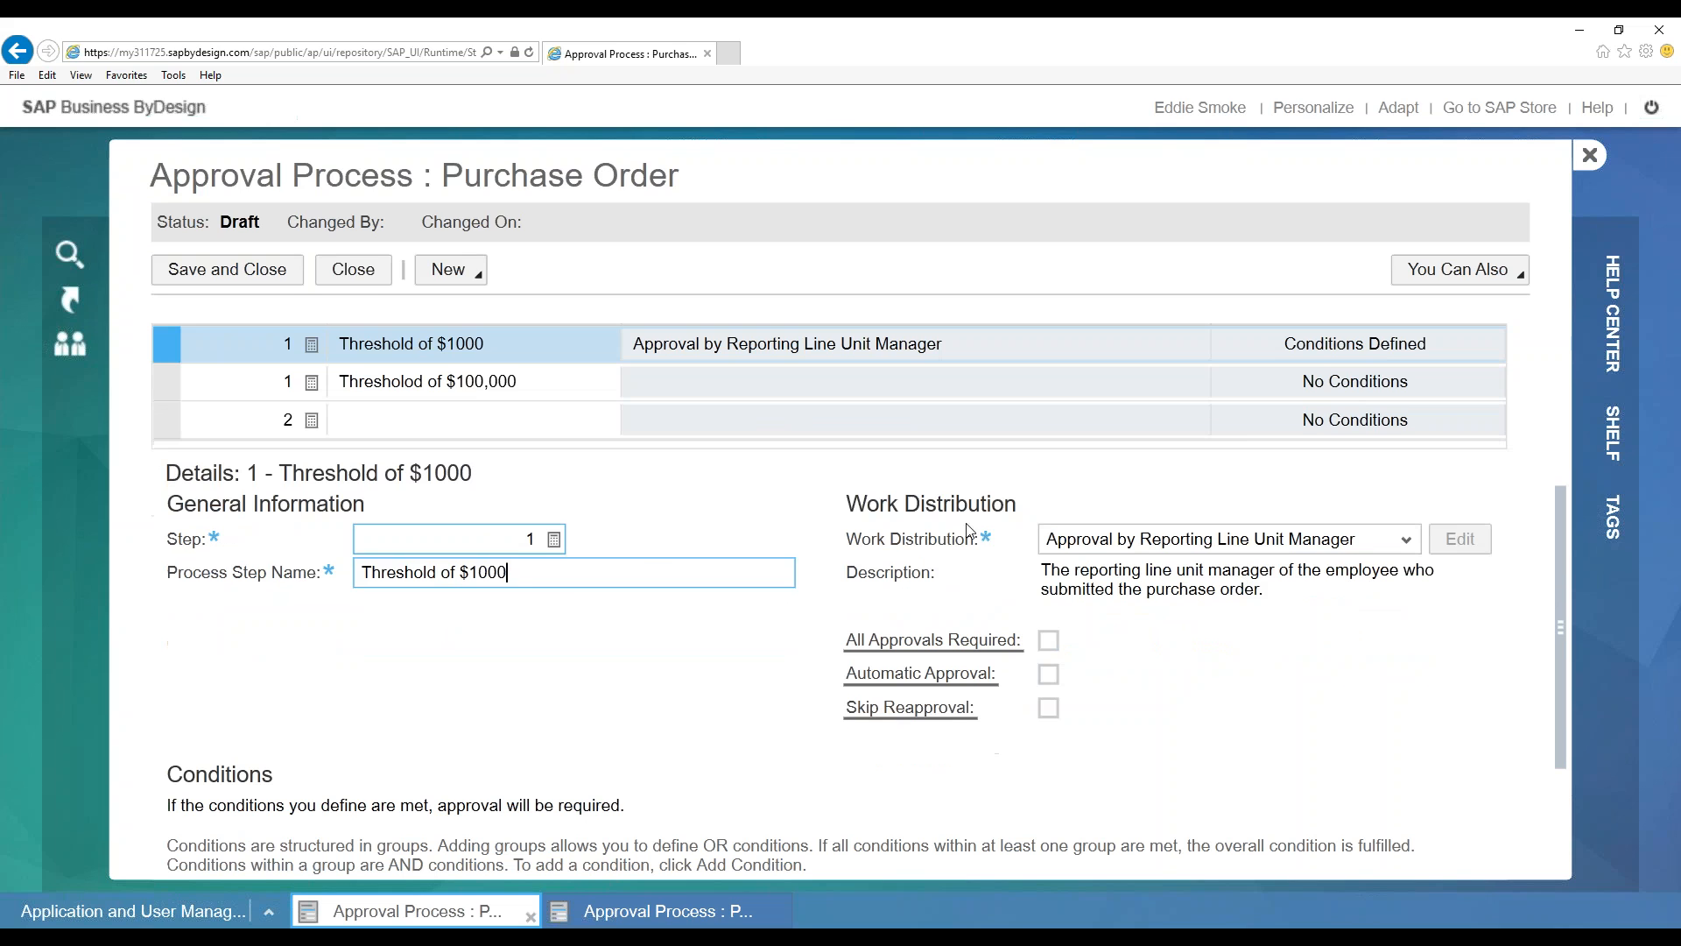
{"action": "left_click", "coordinate": [1406, 539]}
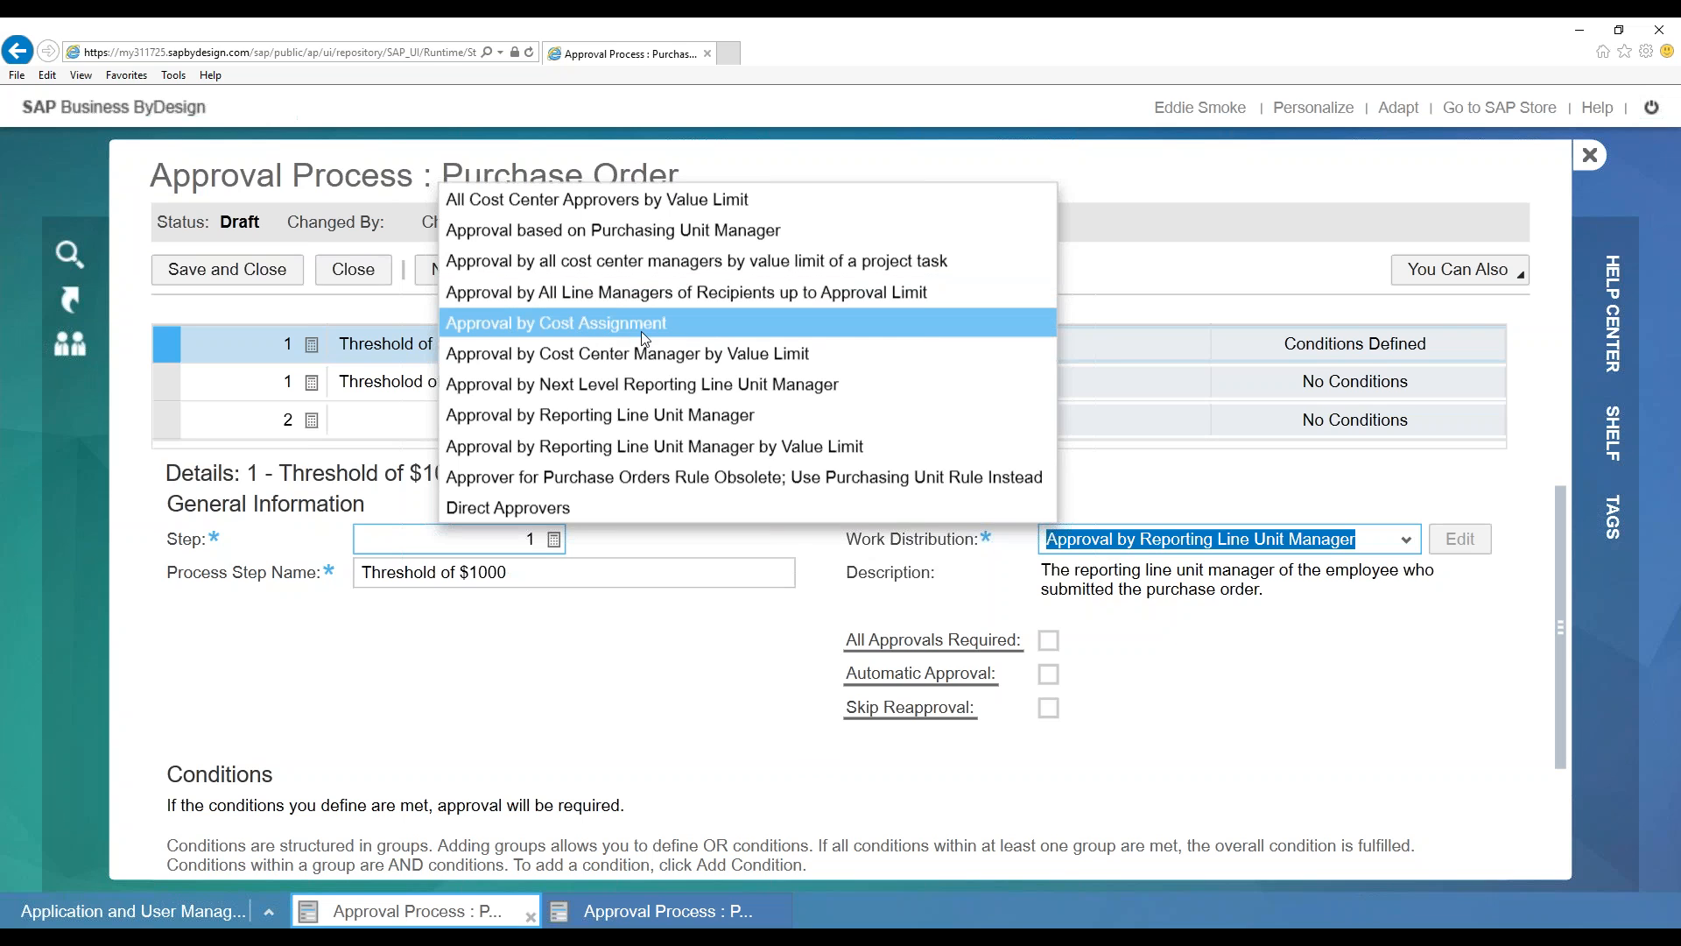
Switch Threshold of $1000's work distribution from Approval by Cost Assignment to Direct Approvers
{"action": "left_click", "coordinate": [670, 325]}
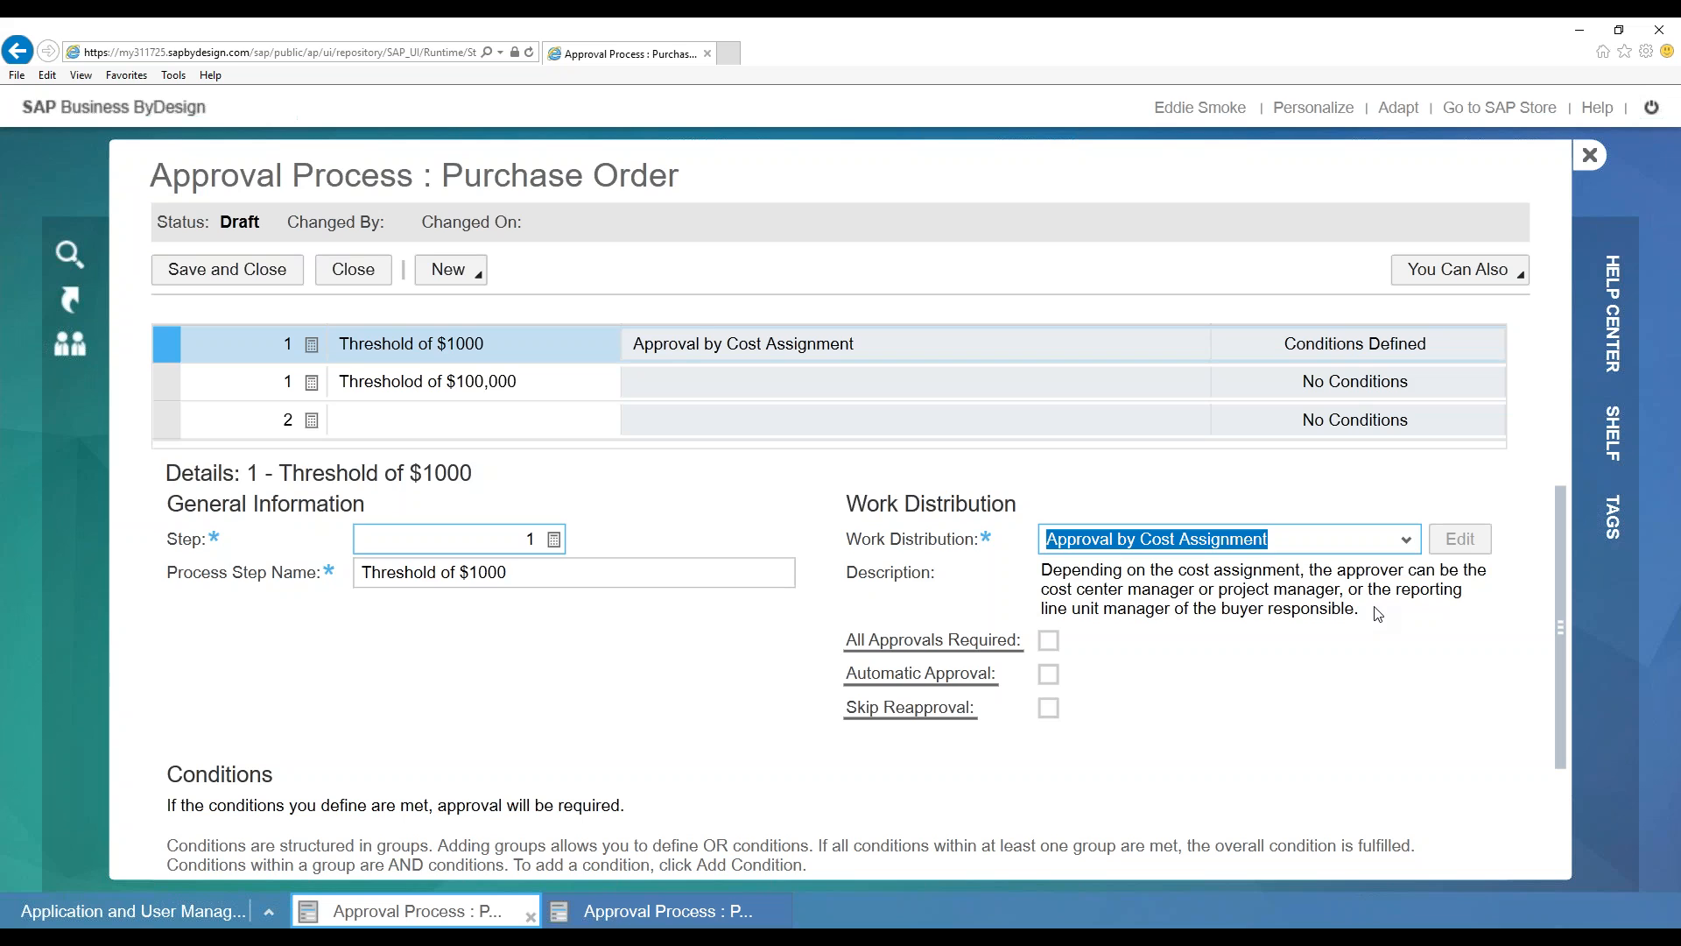
{"action": "left_click", "coordinate": [1405, 538]}
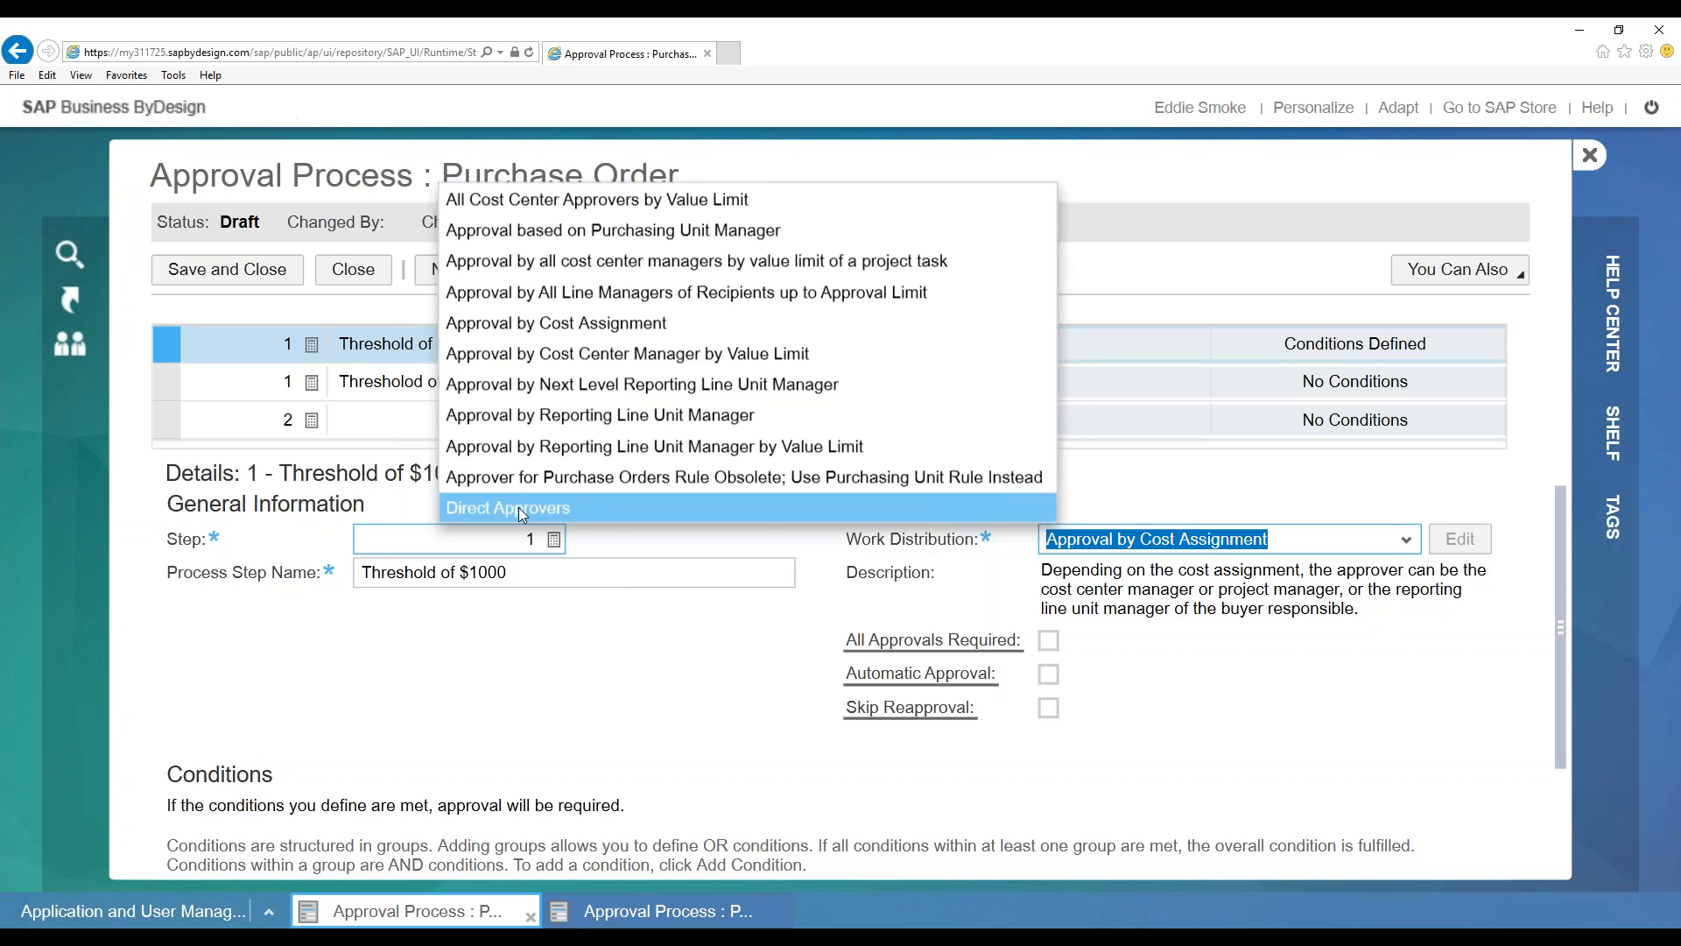
{"action": "key", "text": "Return"}
{"action": "left_click", "coordinate": [1463, 537]}
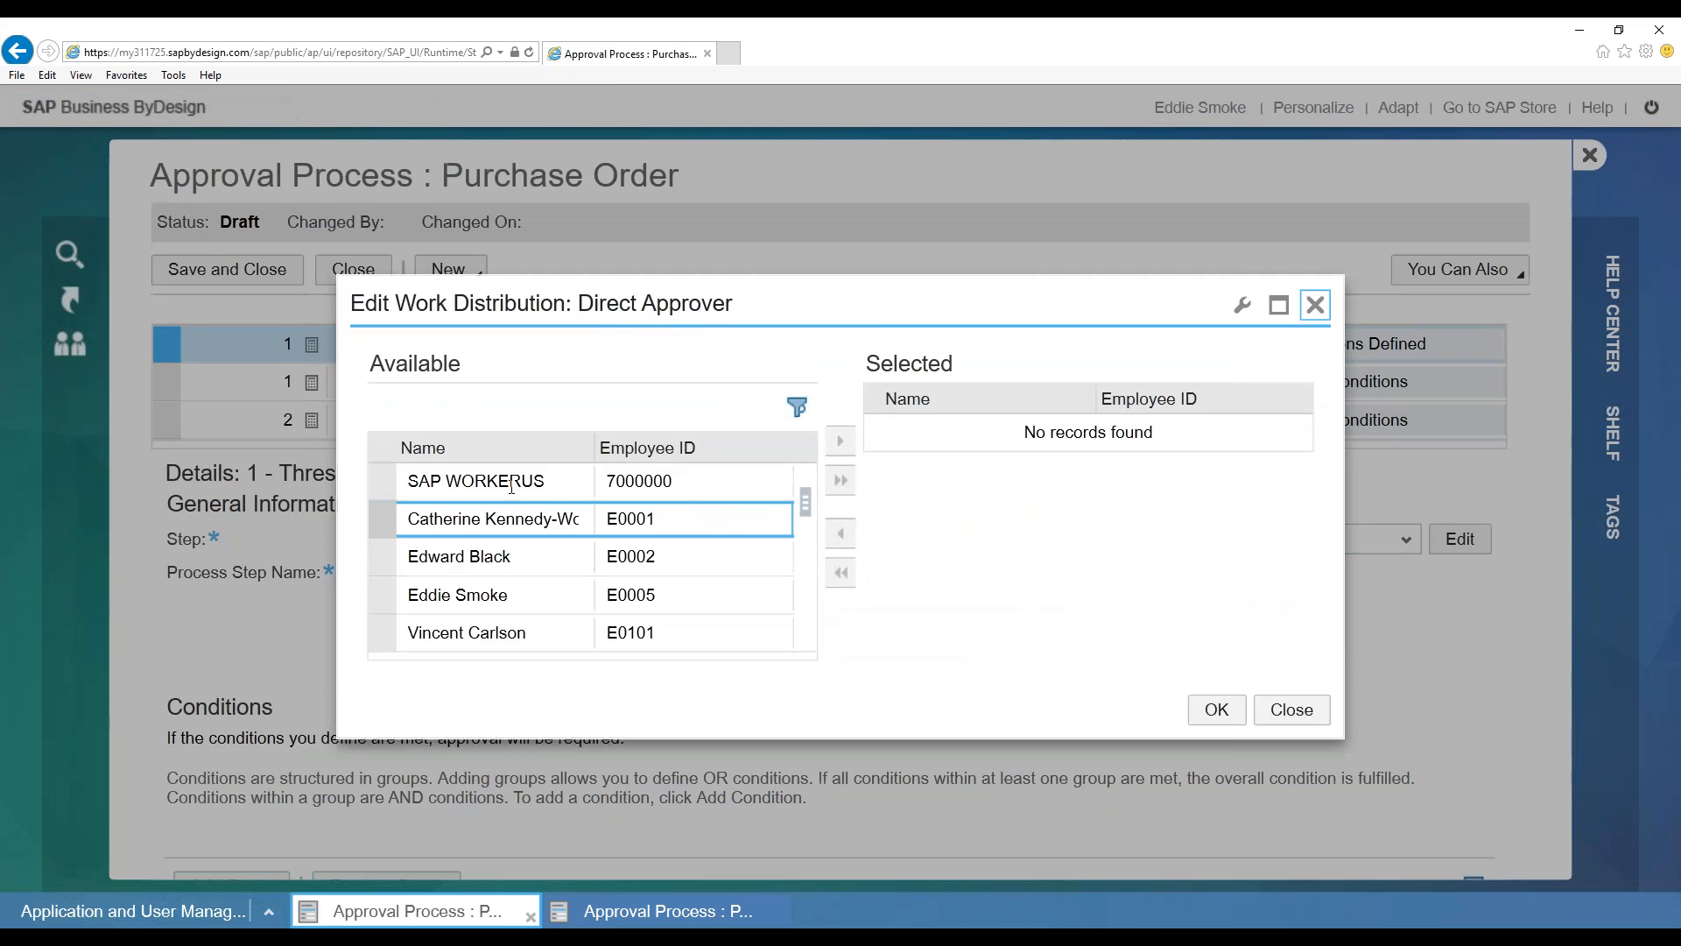
Try adding several available employees as approvers, then remove them all again
{"action": "left_click", "coordinate": [552, 595]}
{"action": "left_click", "coordinate": [553, 516]}
{"action": "left_click", "coordinate": [553, 516]}
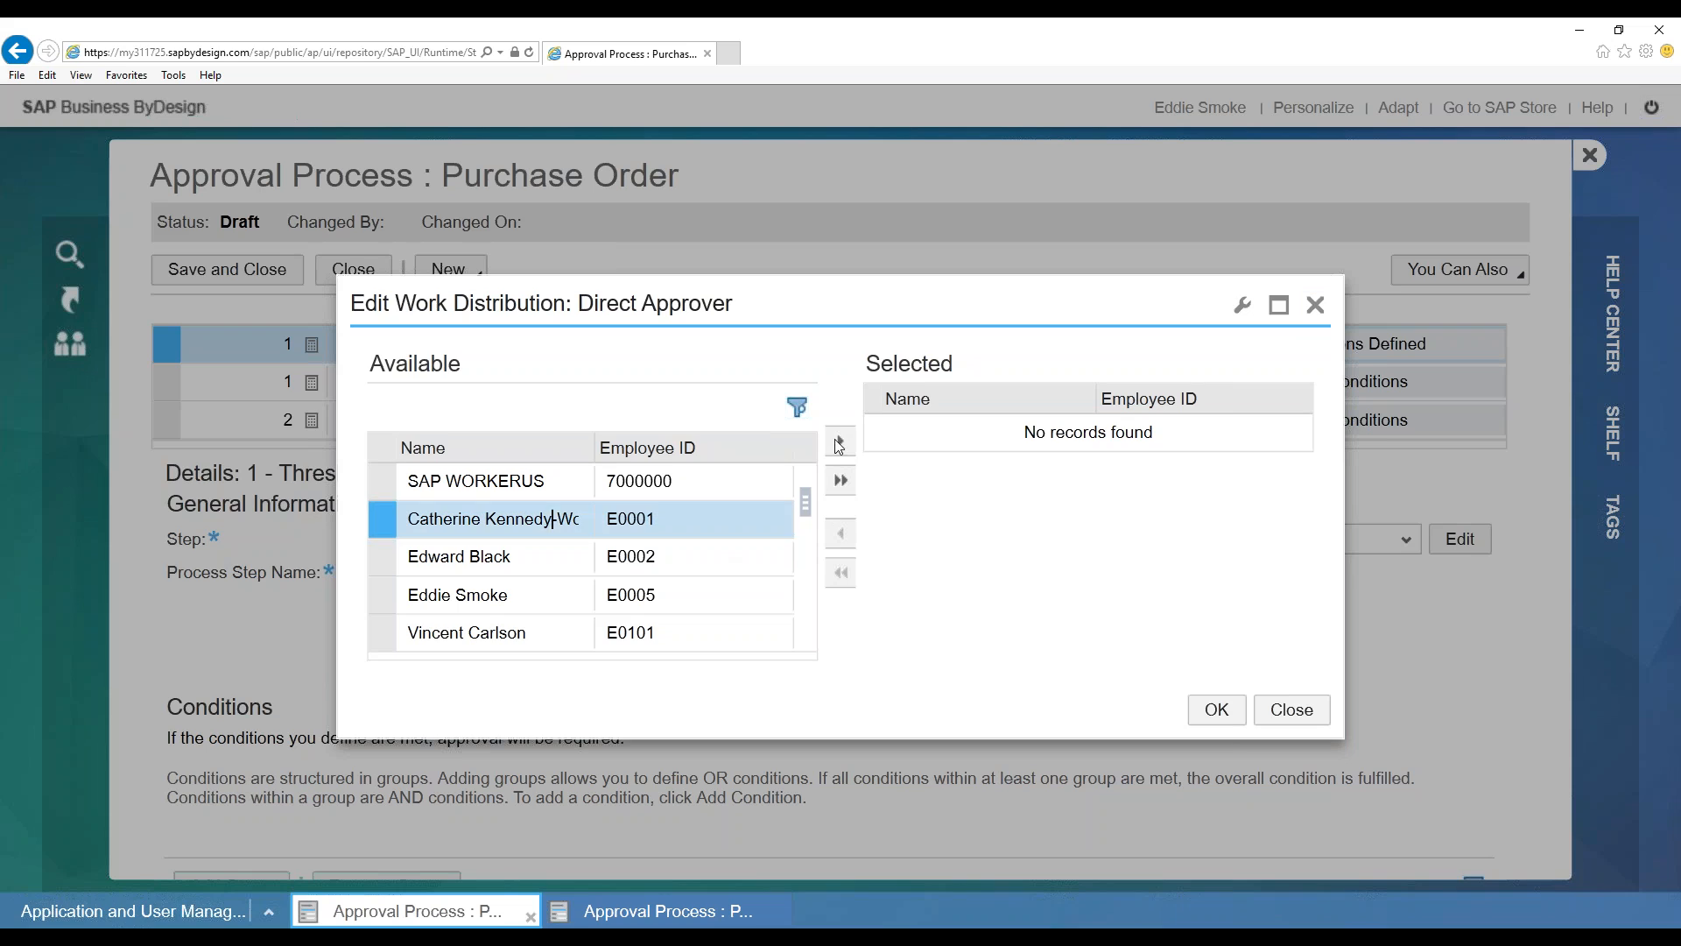
{"action": "left_click", "coordinate": [512, 560], "text": "ctrl"}
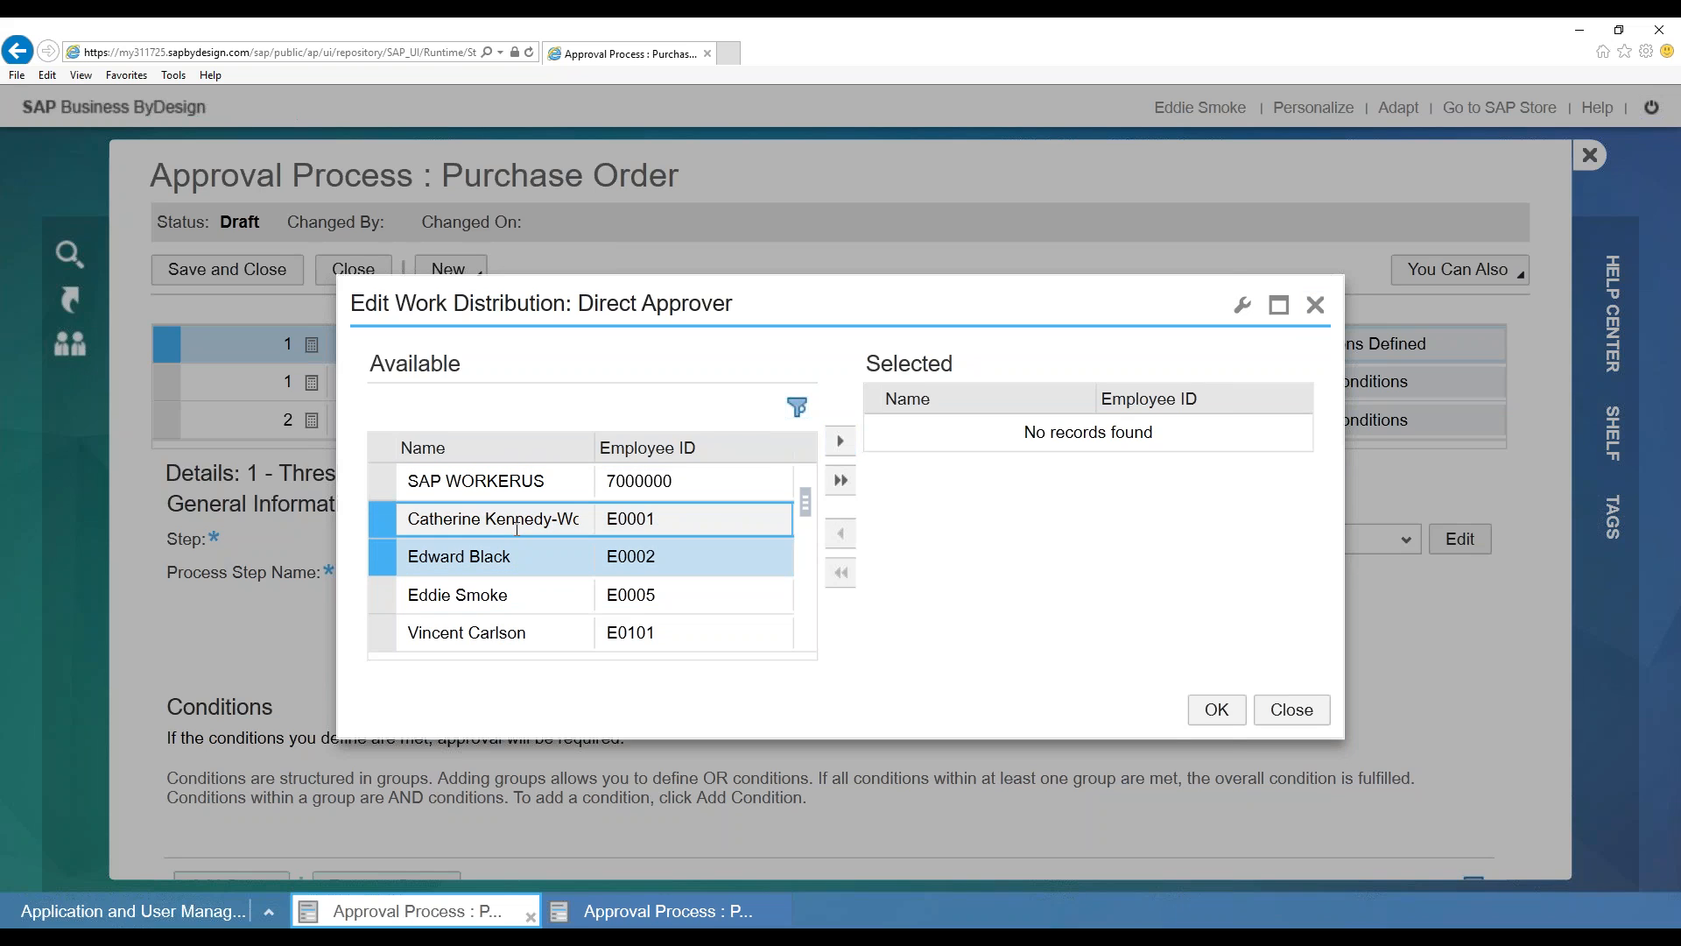
{"action": "left_click", "coordinate": [499, 632], "text": "shift"}
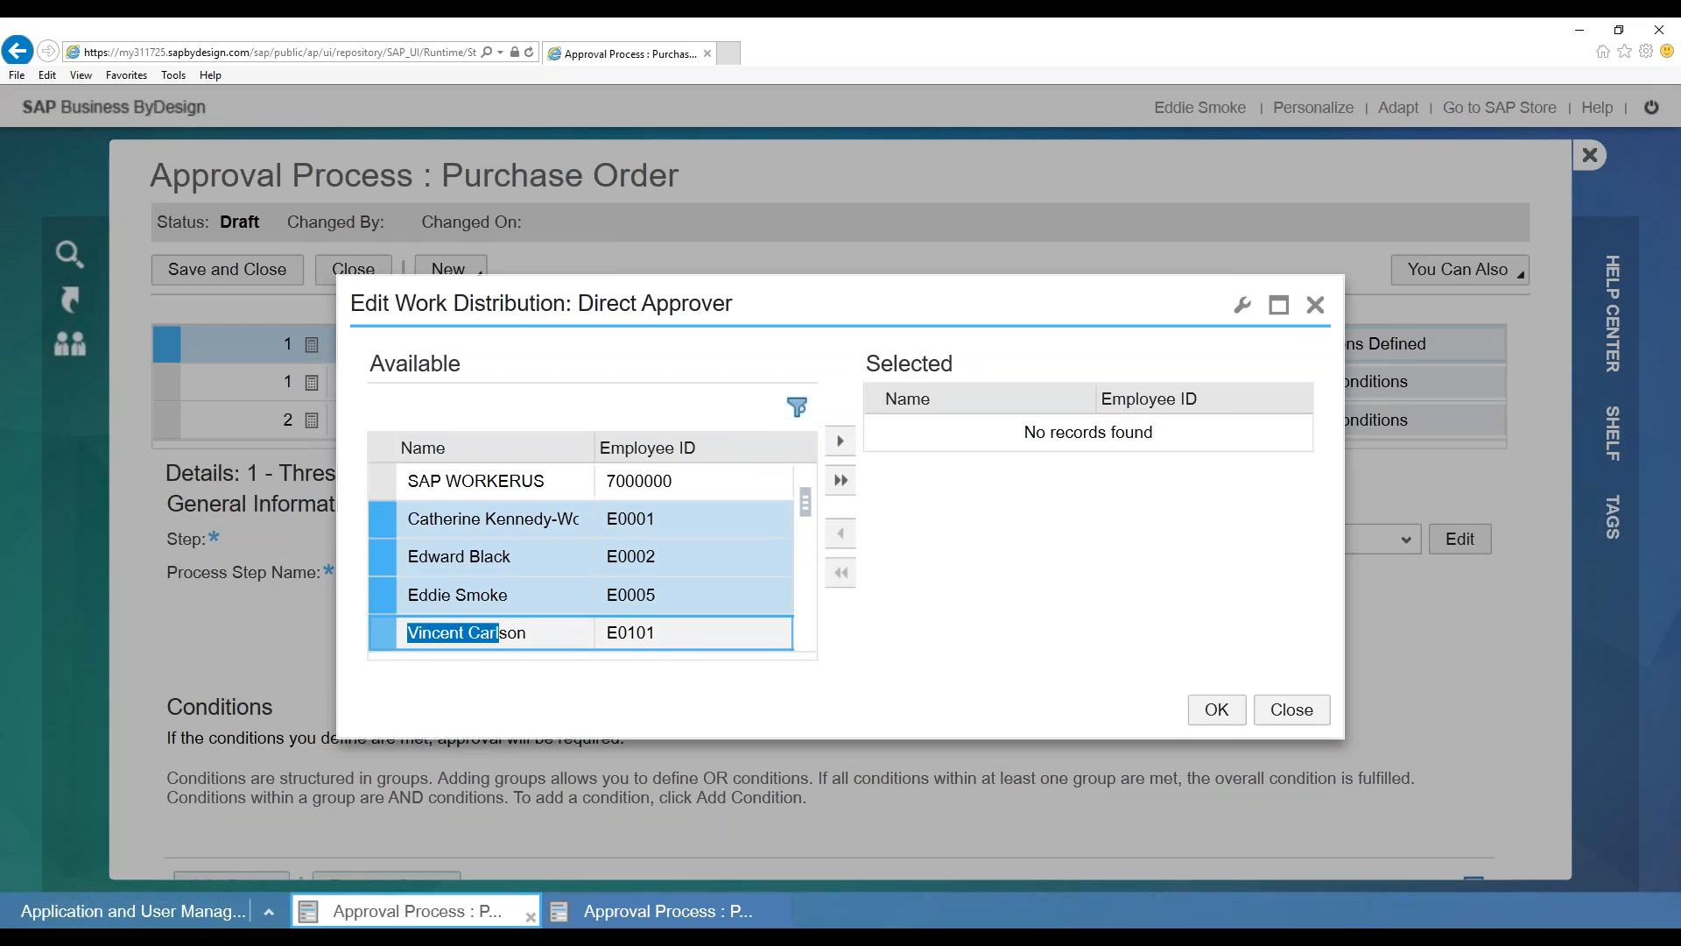
{"action": "left_click", "coordinate": [842, 442]}
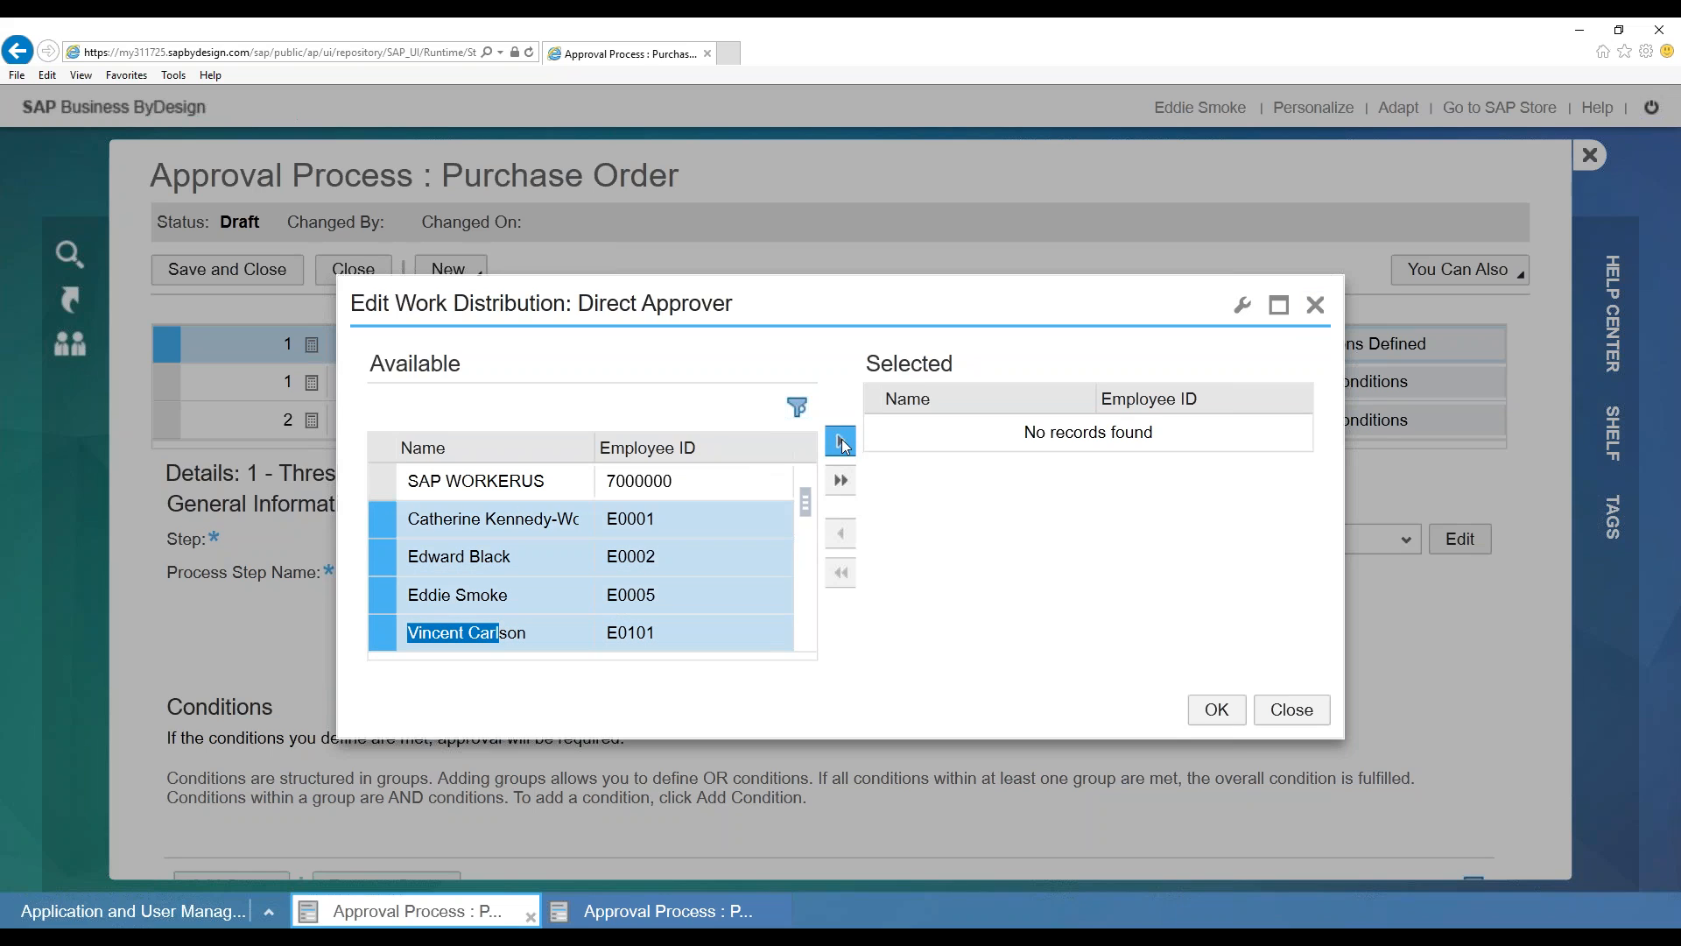
{"action": "left_click", "coordinate": [844, 440]}
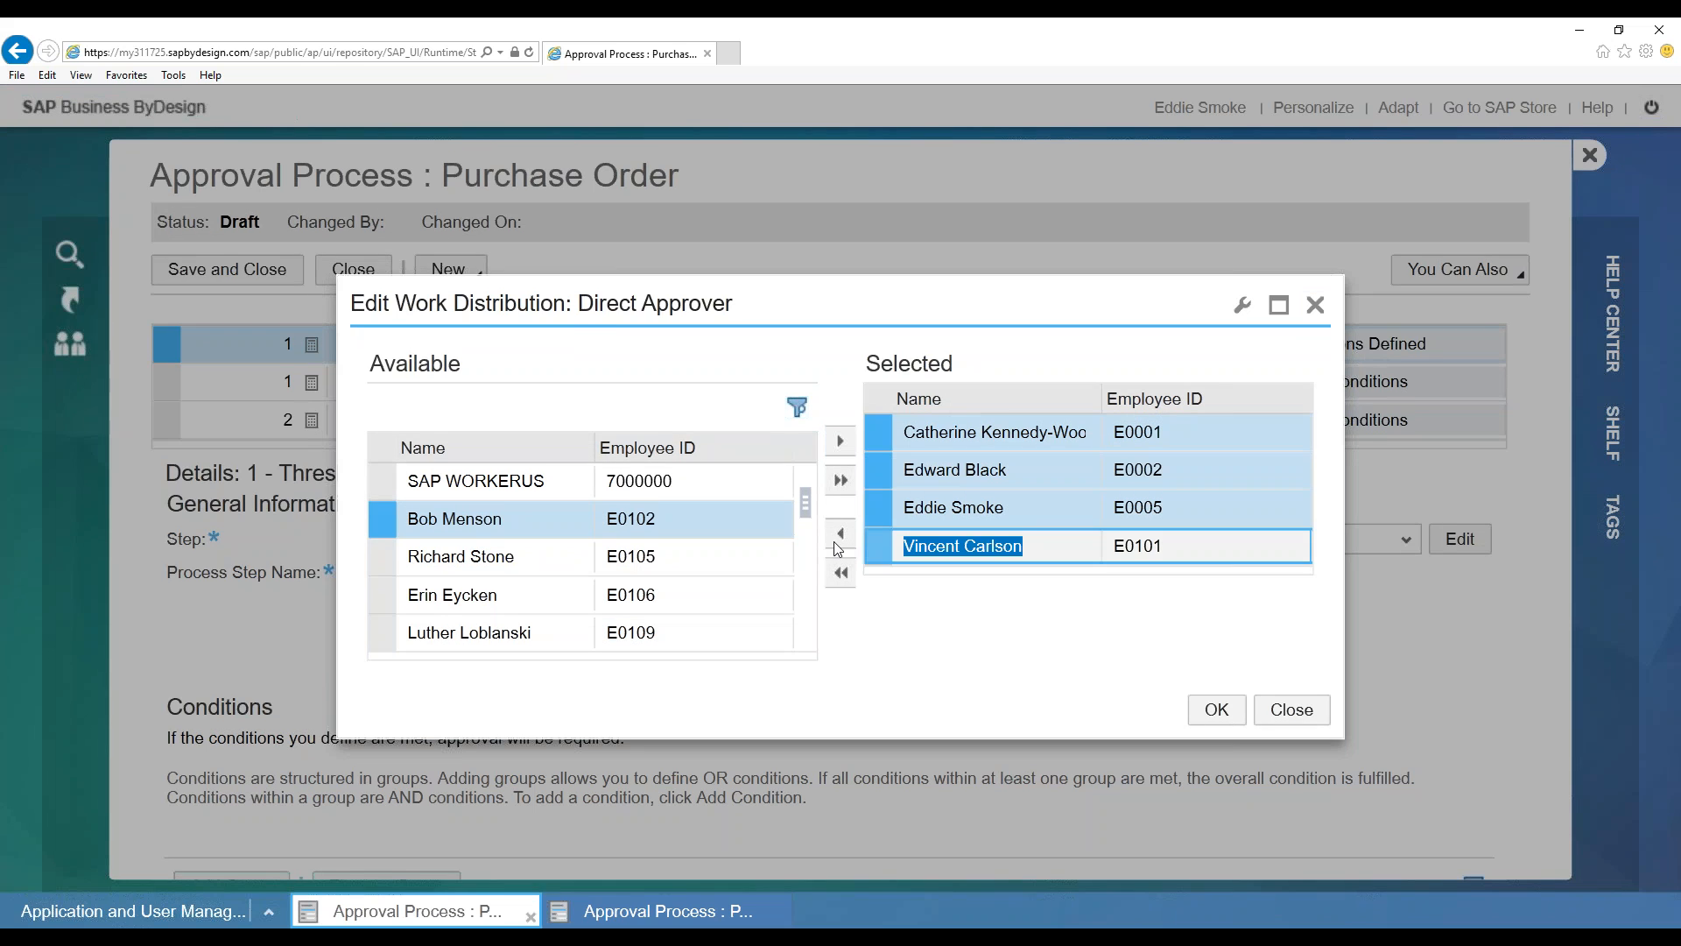
{"action": "left_click", "coordinate": [839, 541]}
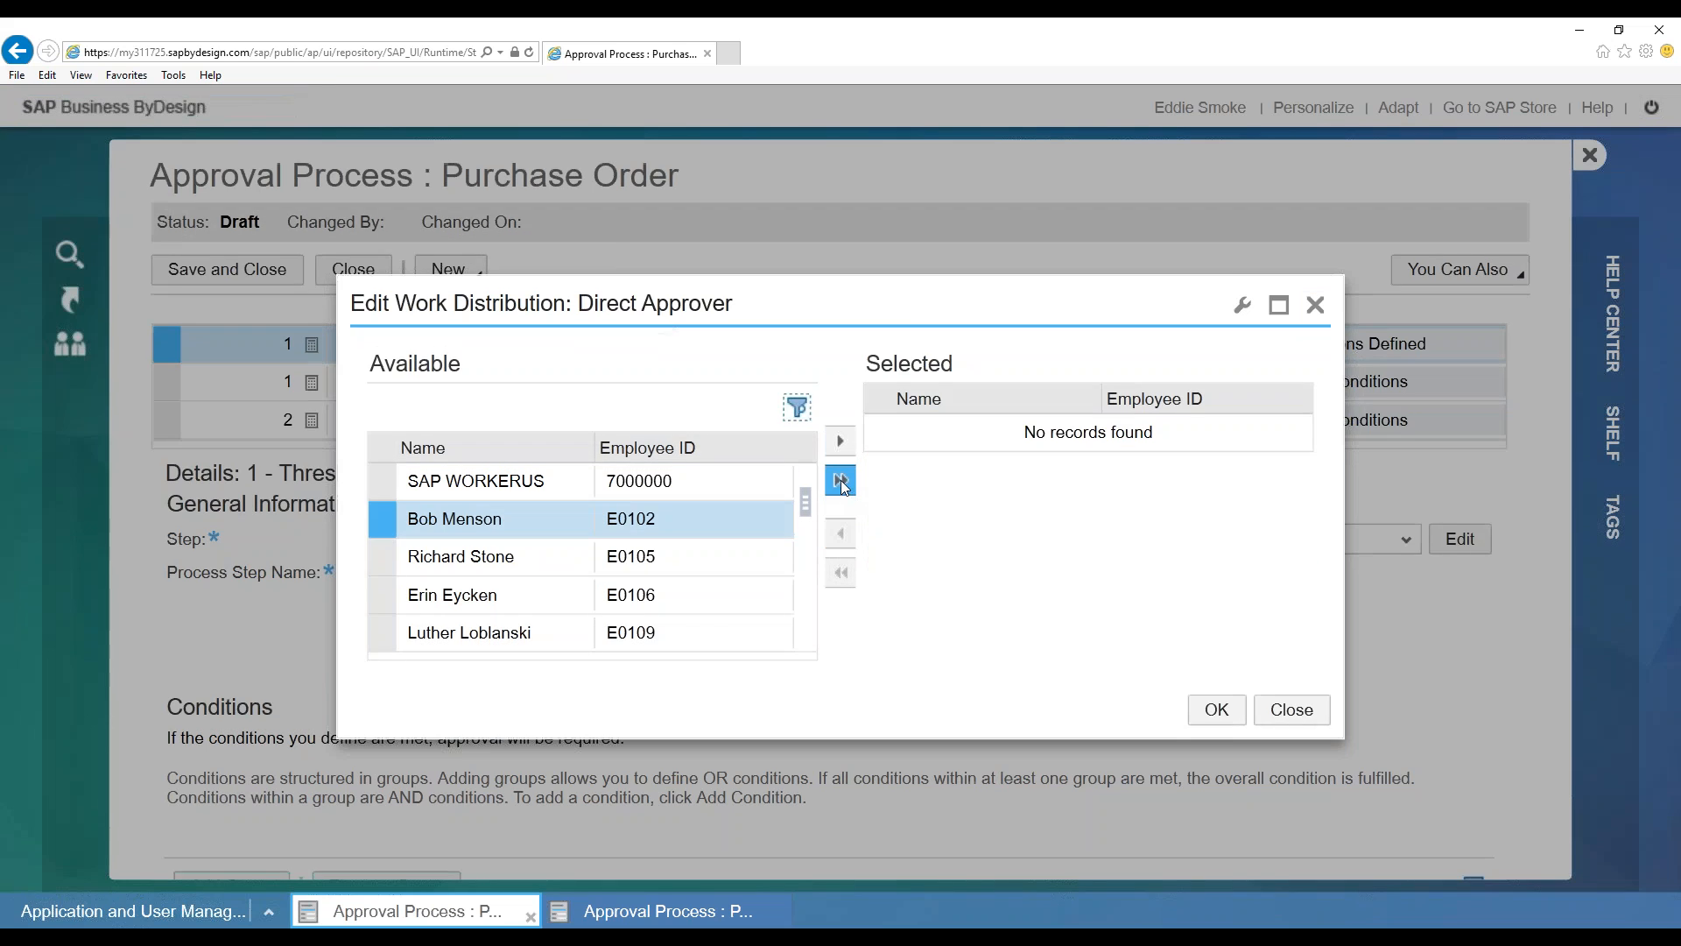
Move a single employee into the selected approvers and confirm the assignment
{"action": "scroll", "coordinate": [804, 497], "scroll_direction": "down", "scroll_amount": 3}
{"action": "left_click_drag", "start_coordinate": [811, 467], "coordinate": [839, 441]}
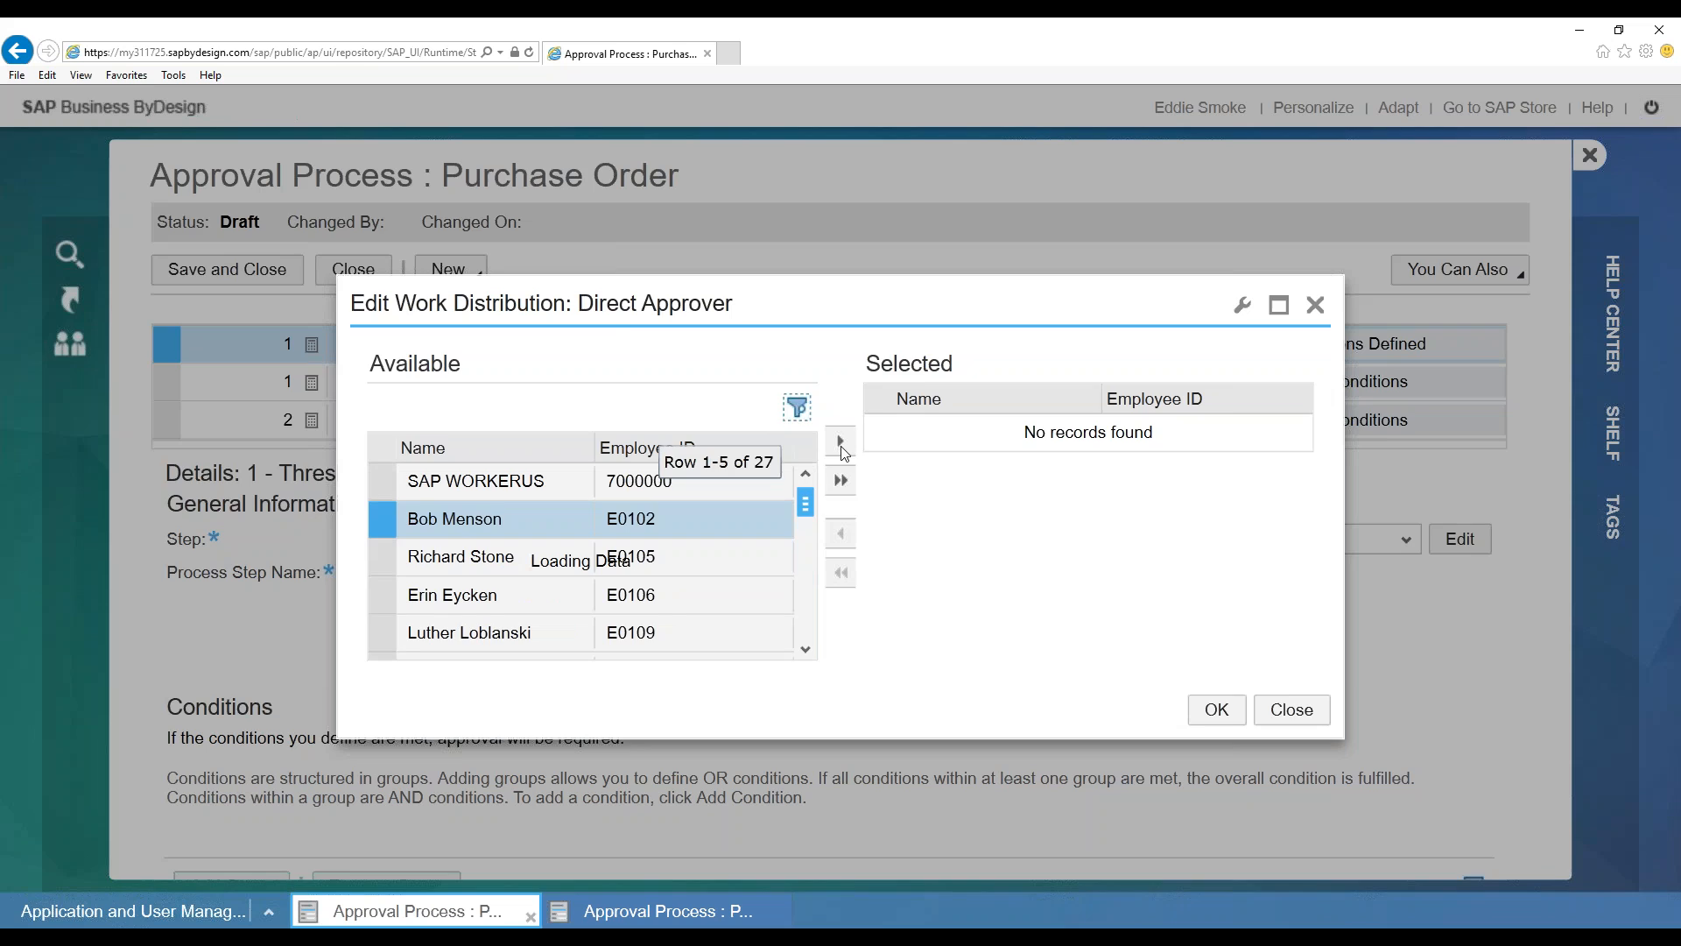
{"action": "left_click_drag", "start_coordinate": [806, 544], "coordinate": [805, 477]}
{"action": "left_click", "coordinate": [661, 483]}
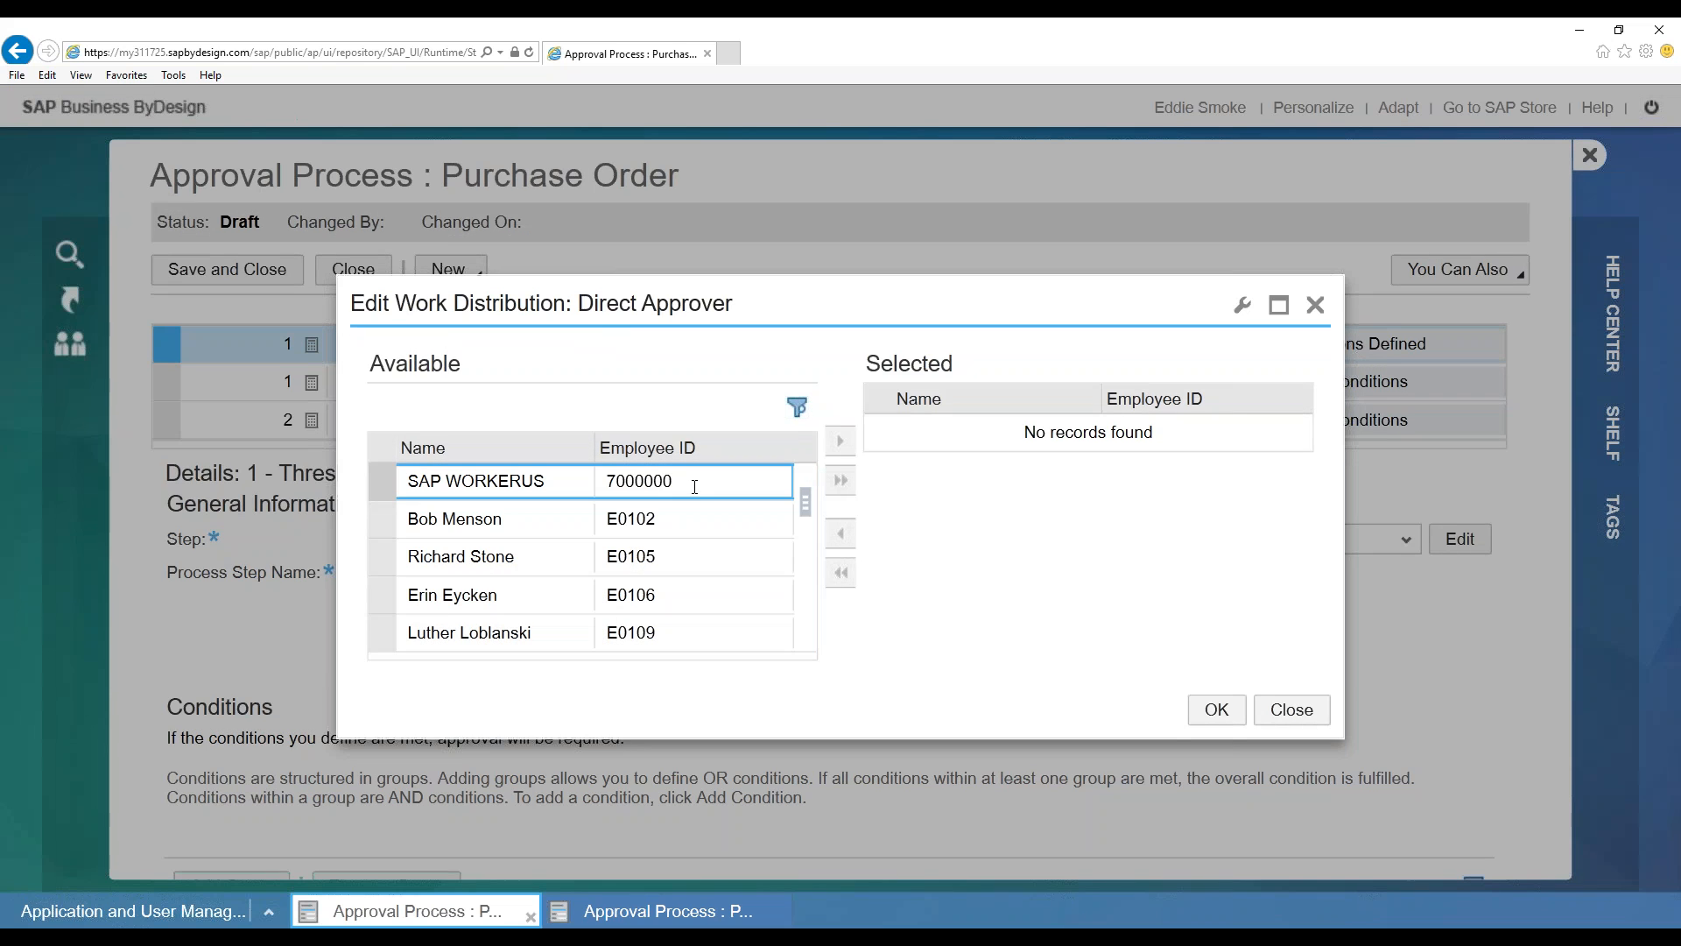
{"action": "left_click", "coordinate": [686, 513]}
{"action": "left_click", "coordinate": [840, 440]}
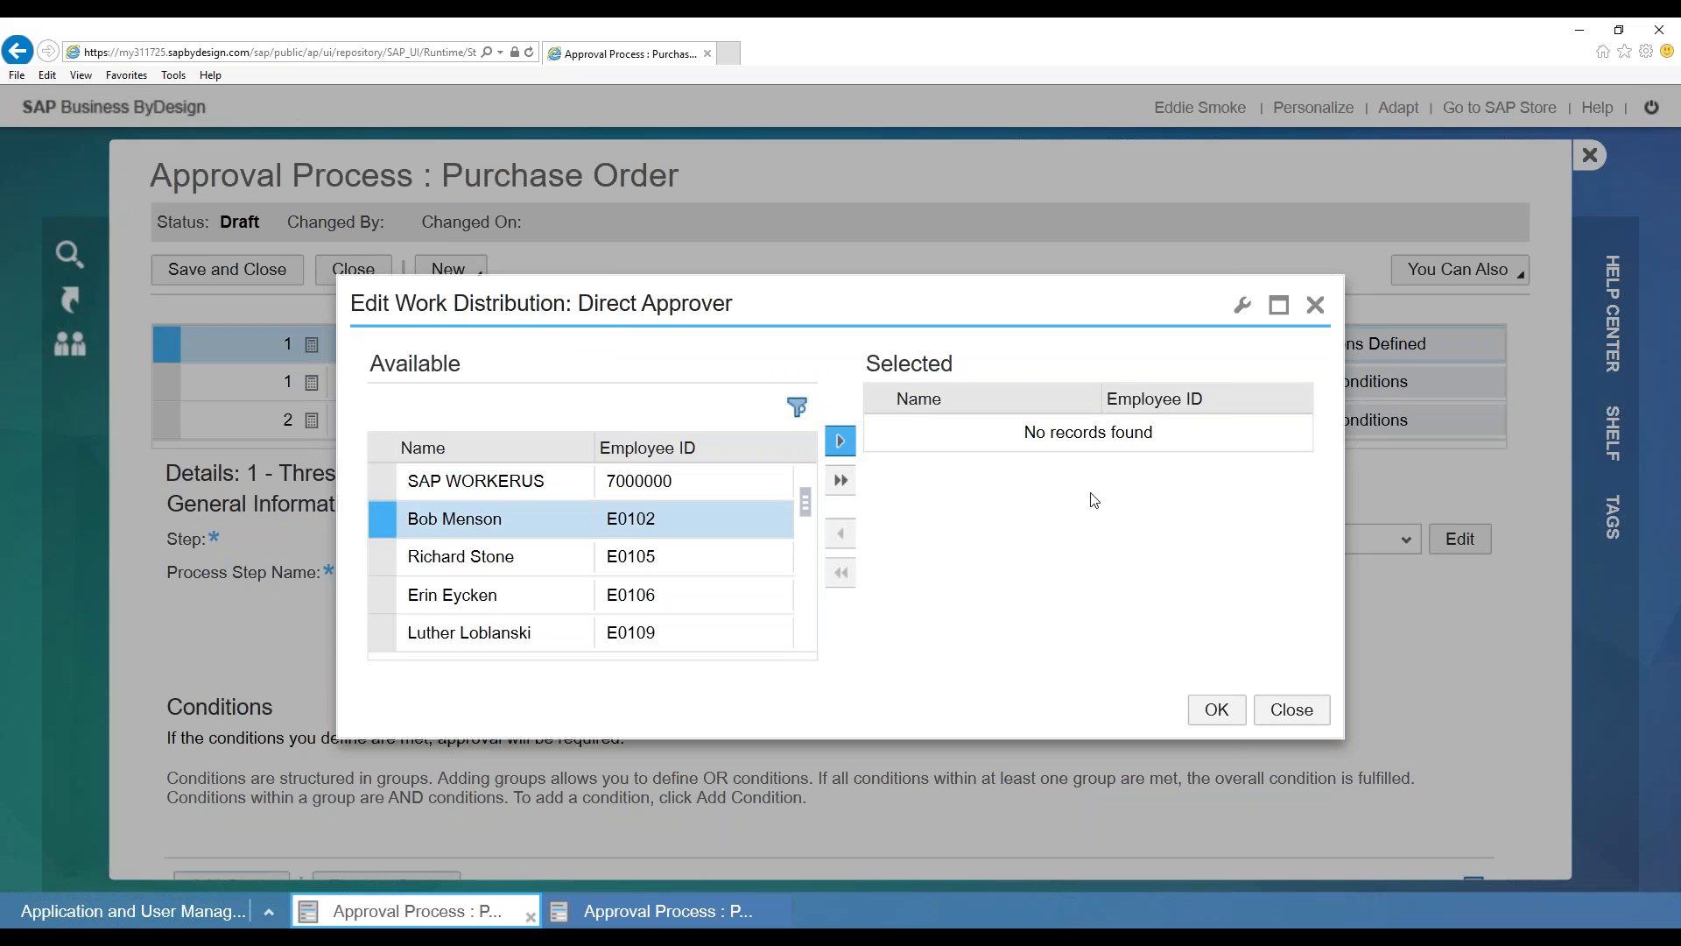
{"action": "left_click", "coordinate": [1217, 712]}
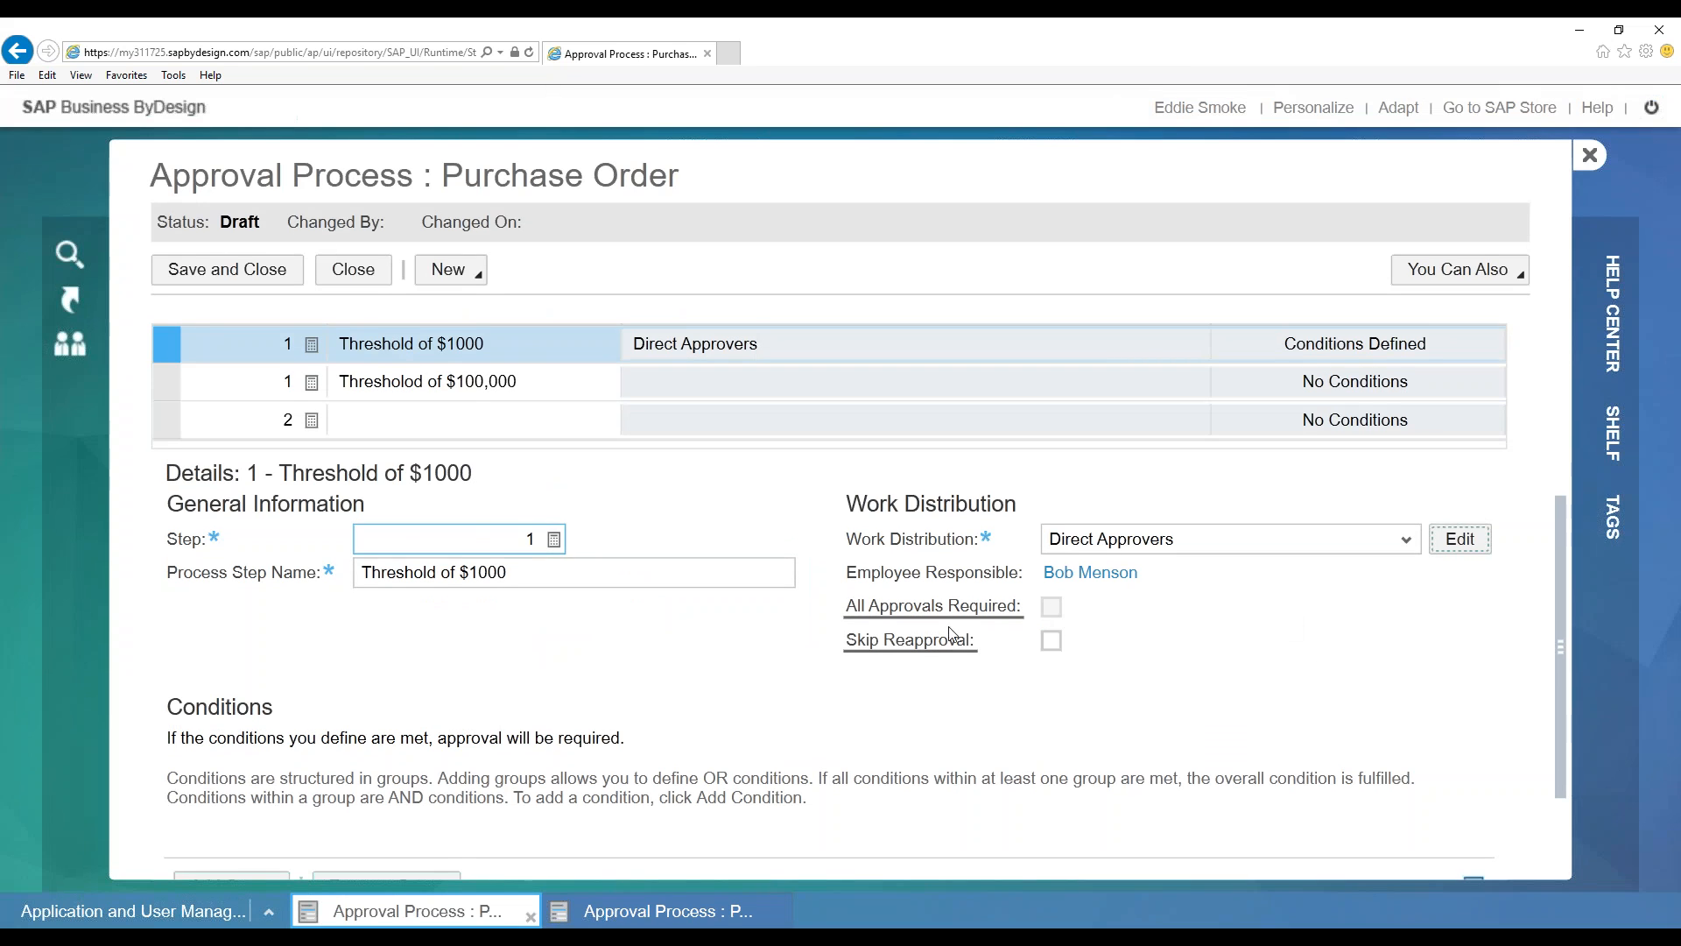
Set work distribution to Approval by Cost Assignment and read its checkbox help texts
{"action": "left_click", "coordinate": [1399, 543]}
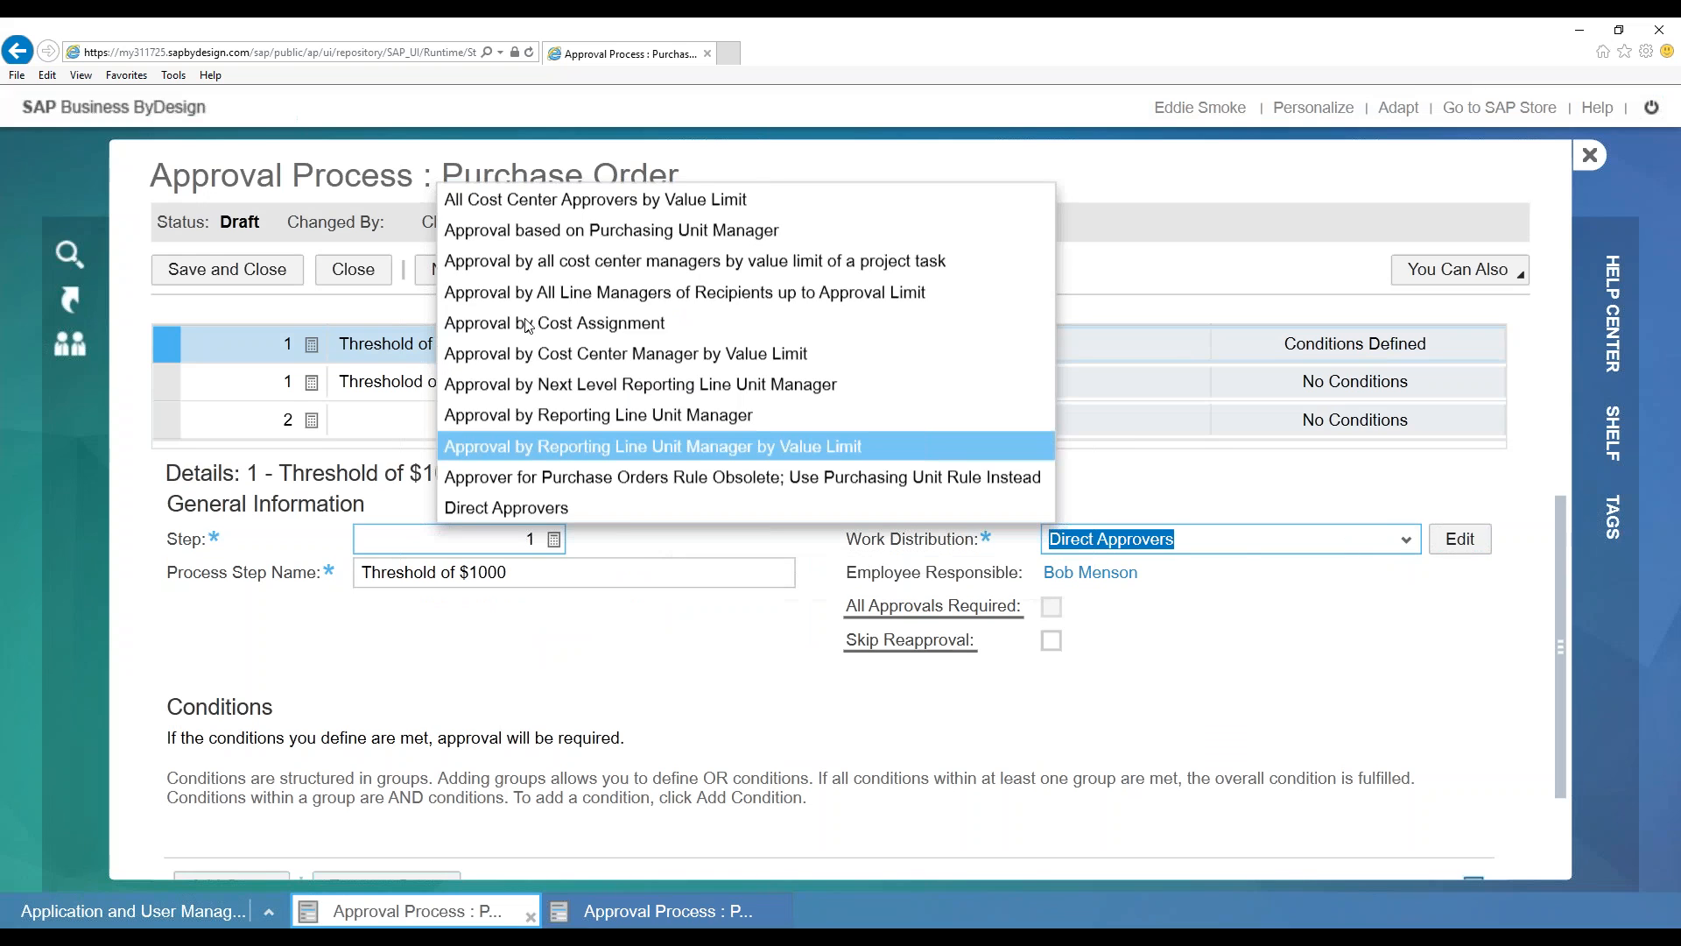
{"action": "key", "text": "Return"}
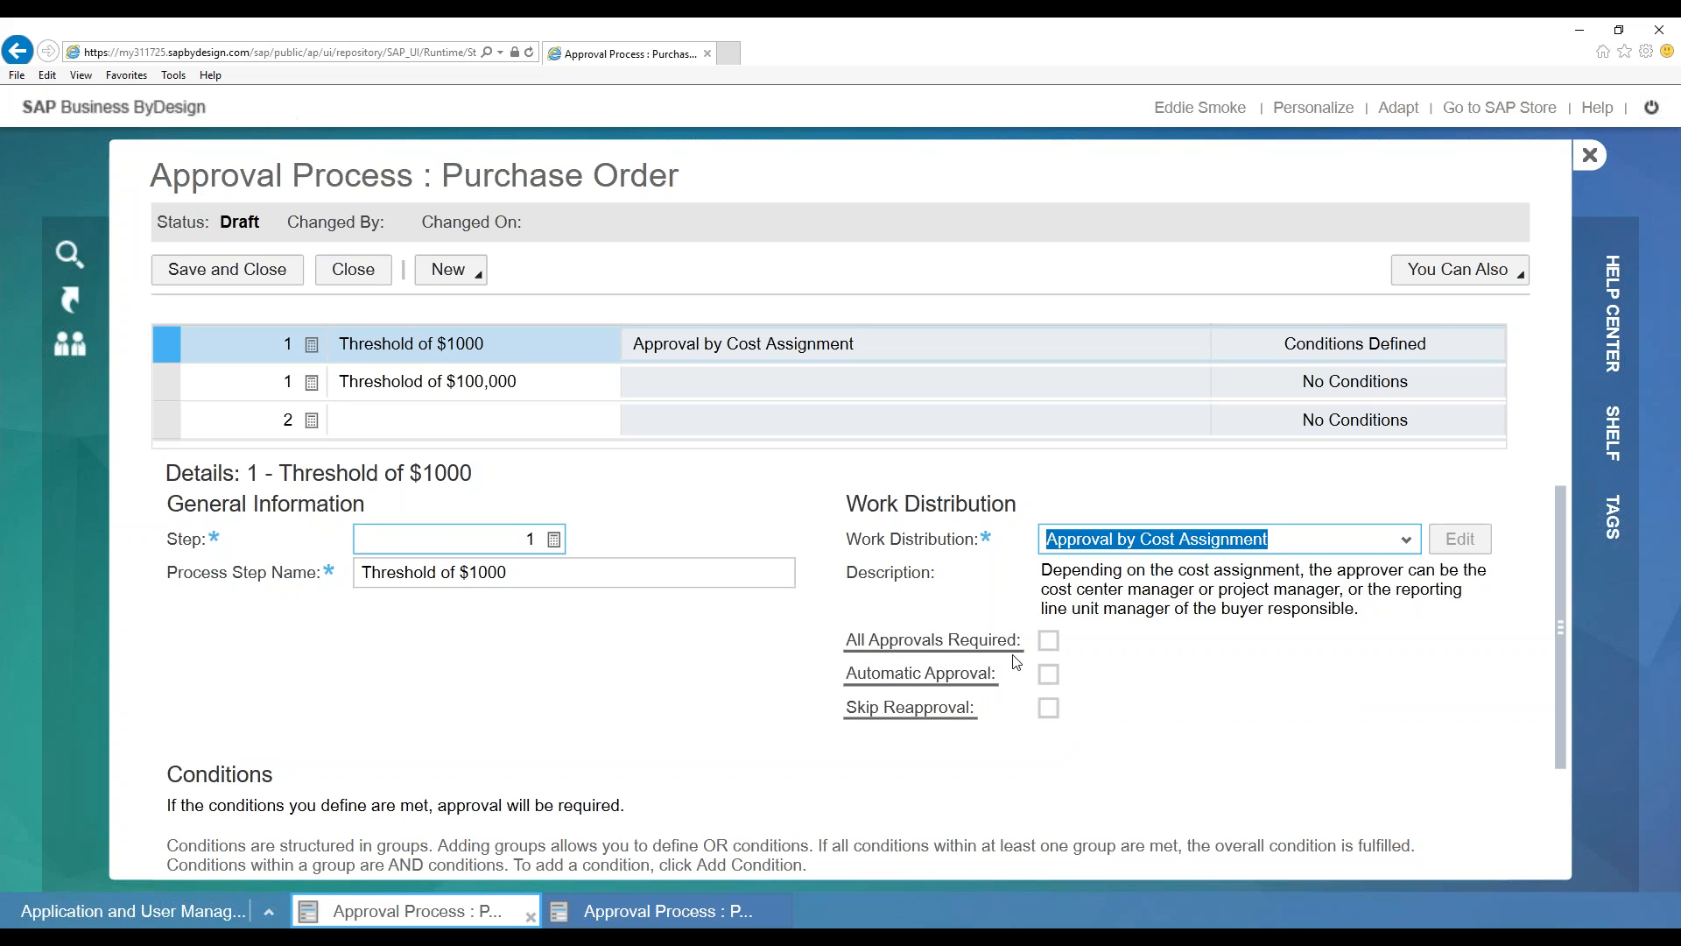
{"action": "mouse_move", "coordinate": [977, 648]}
{"action": "mouse_move", "coordinate": [925, 648]}
{"action": "mouse_move", "coordinate": [931, 678]}
{"action": "mouse_move", "coordinate": [896, 679]}
{"action": "left_click", "coordinate": [171, 350]}
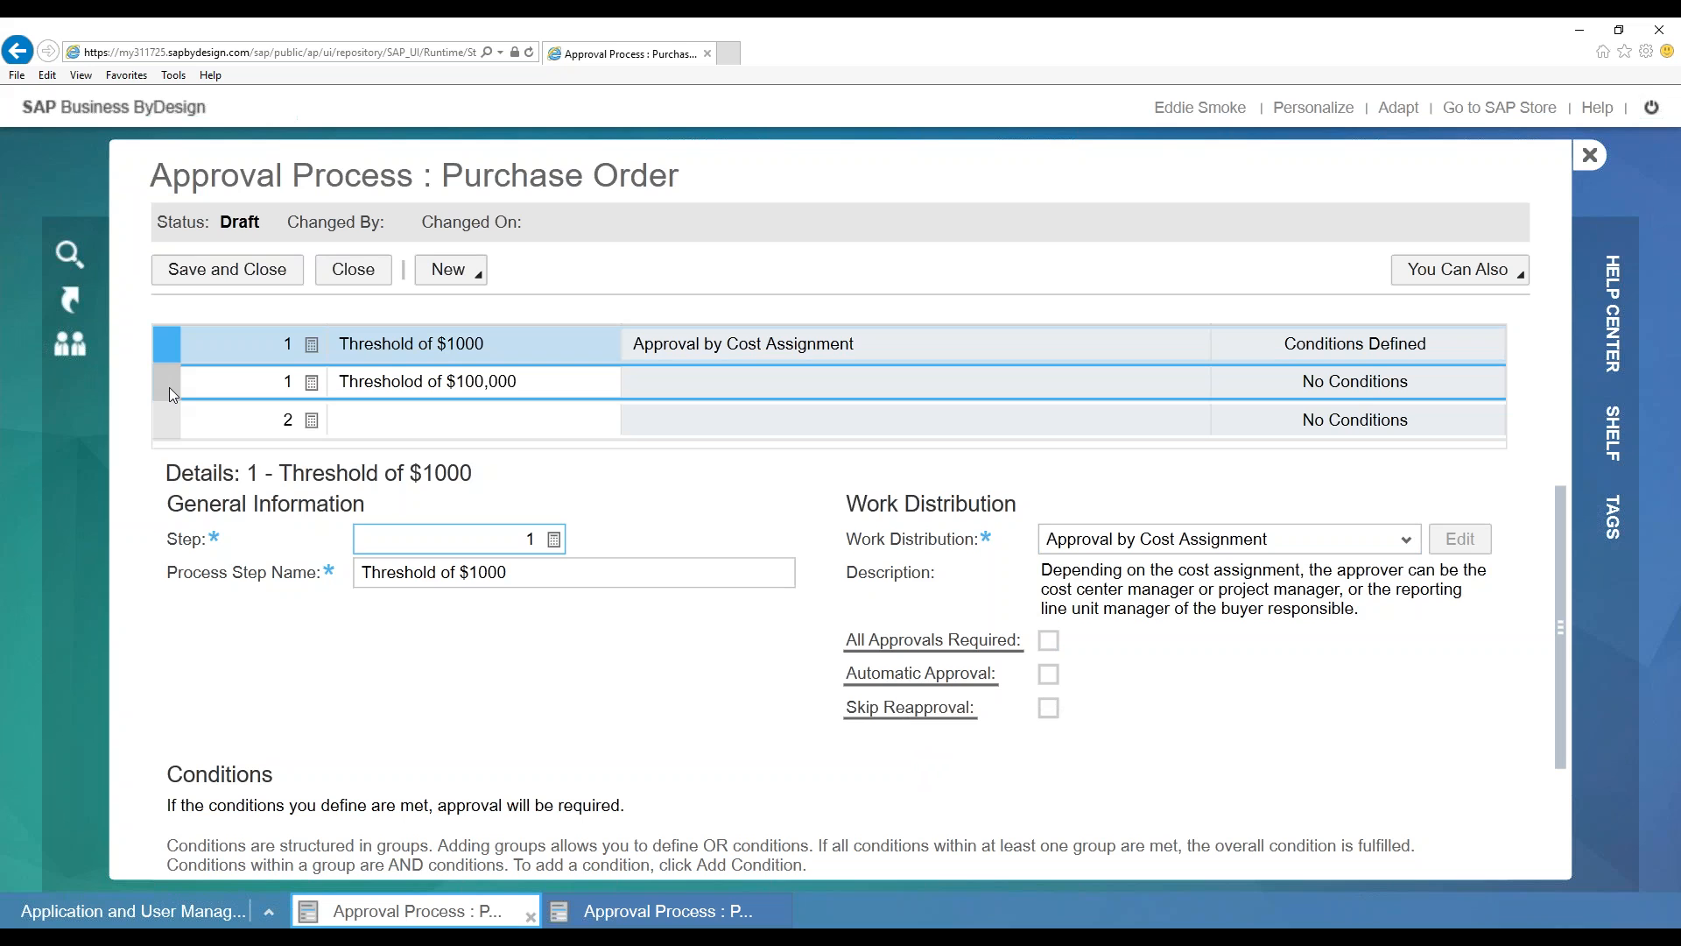
{"action": "left_click", "coordinate": [171, 384]}
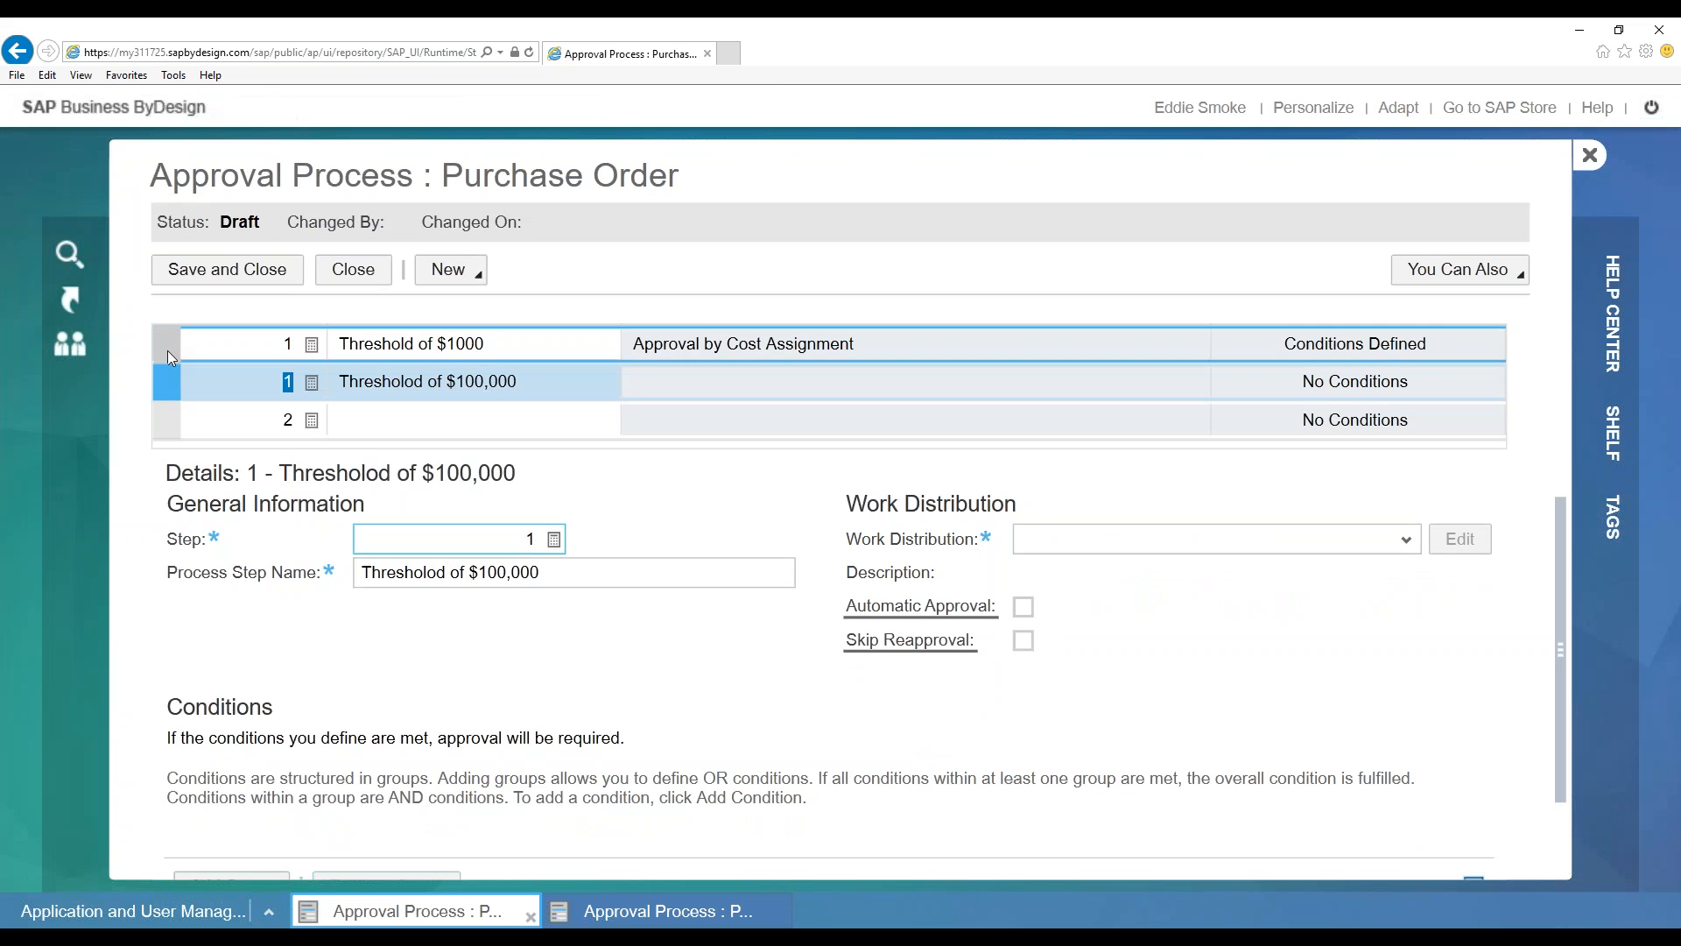
{"action": "left_click", "coordinate": [169, 354]}
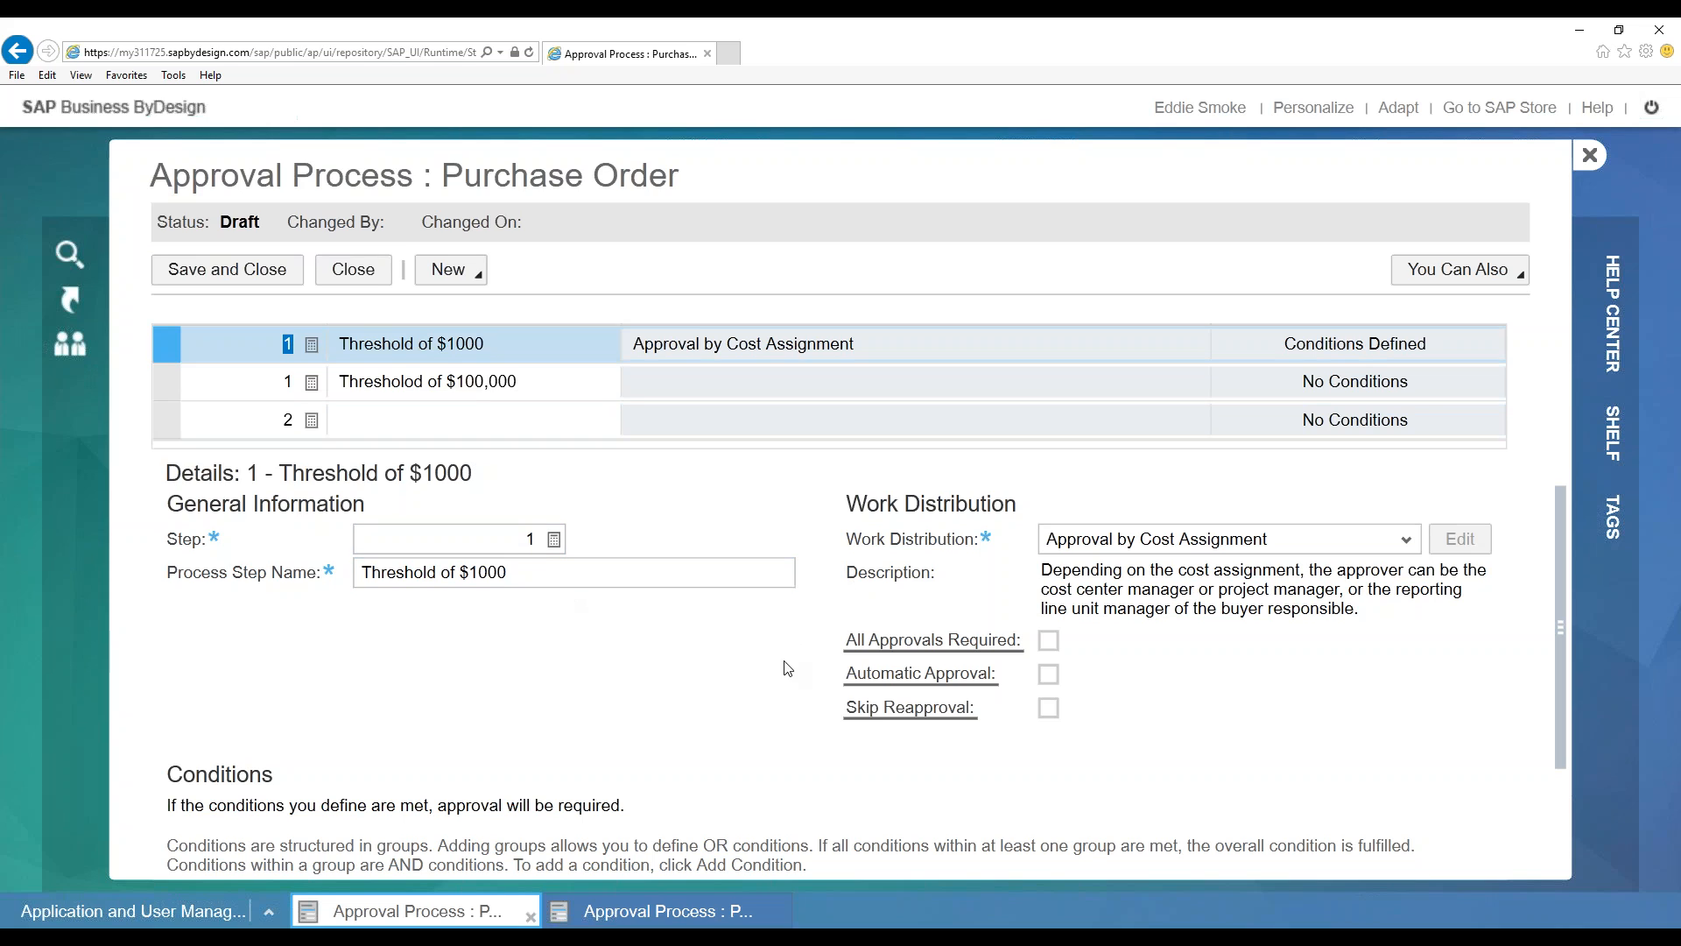
{"action": "mouse_move", "coordinate": [909, 710]}
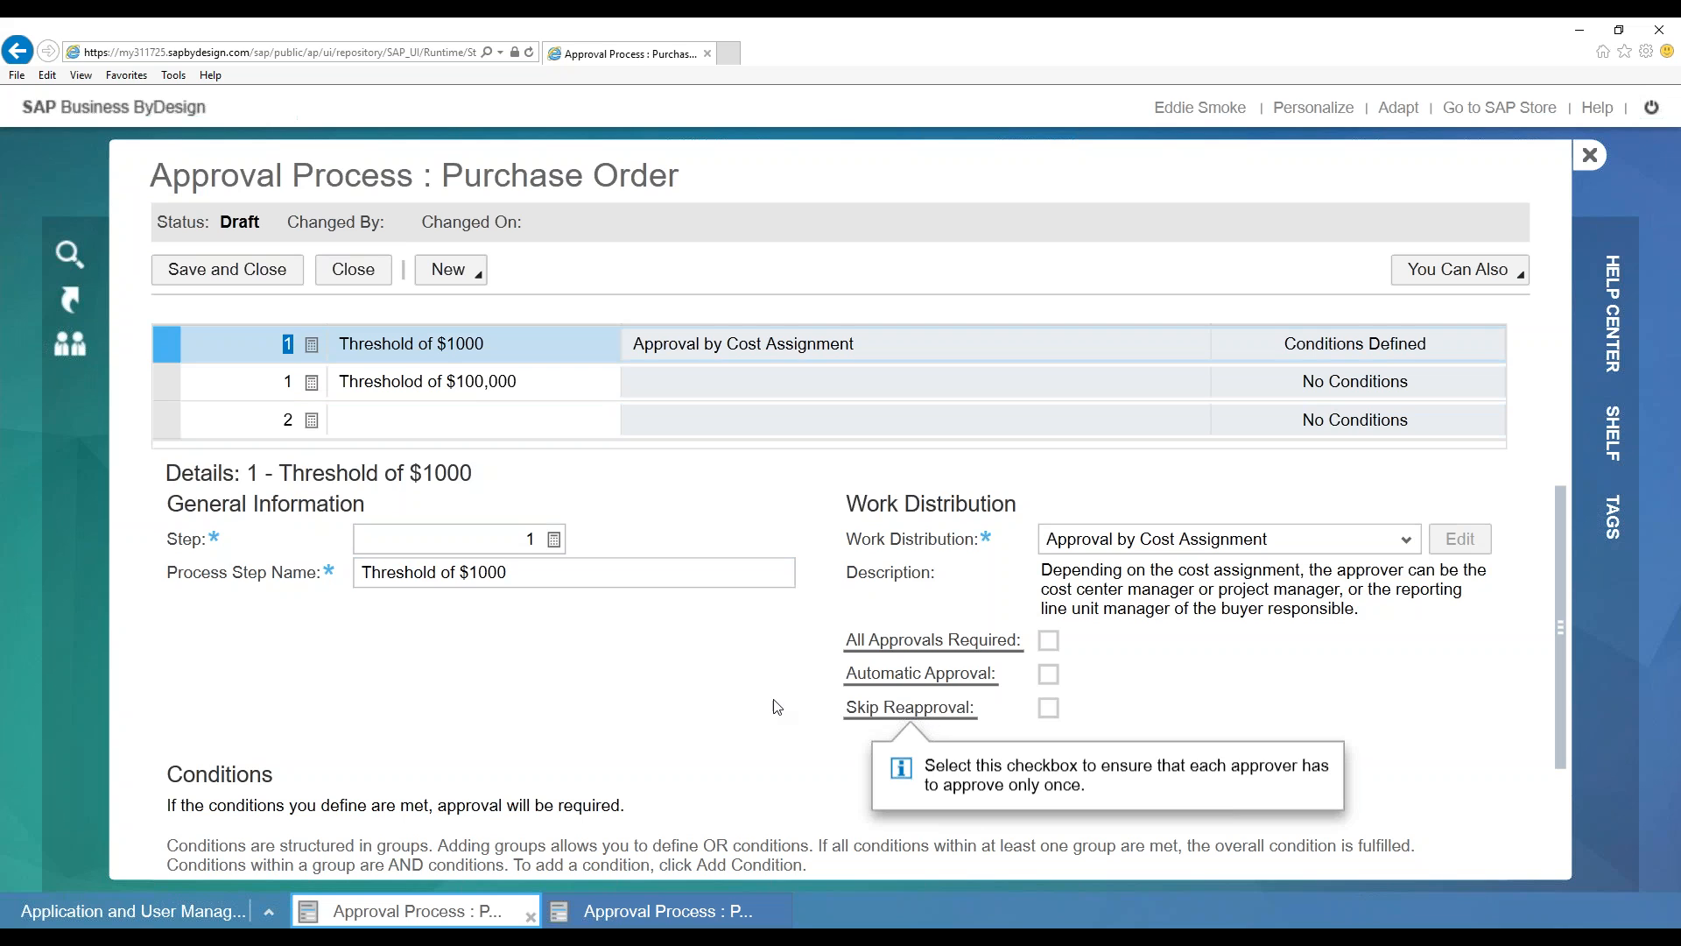
{"action": "scroll", "coordinate": [556, 638], "scroll_direction": "down", "scroll_amount": 3}
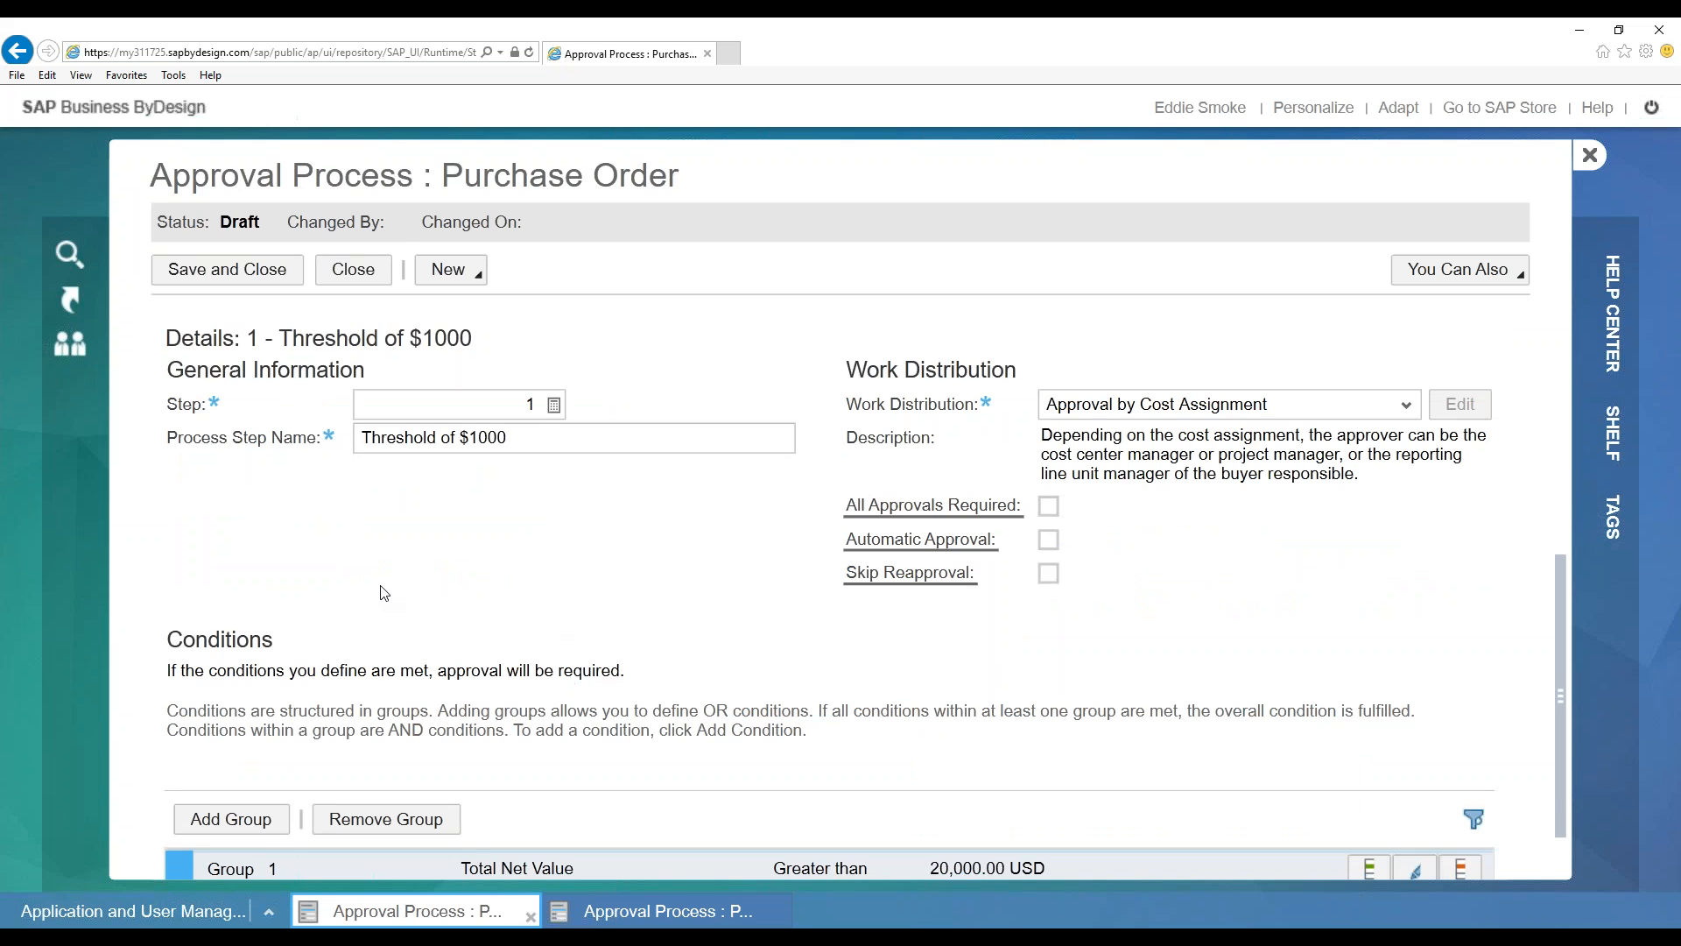
Scroll to the Conditions section and select Group 1, Total Net Value above 20,000.00 USD
{"action": "scroll", "coordinate": [398, 595], "scroll_direction": "down", "scroll_amount": 1}
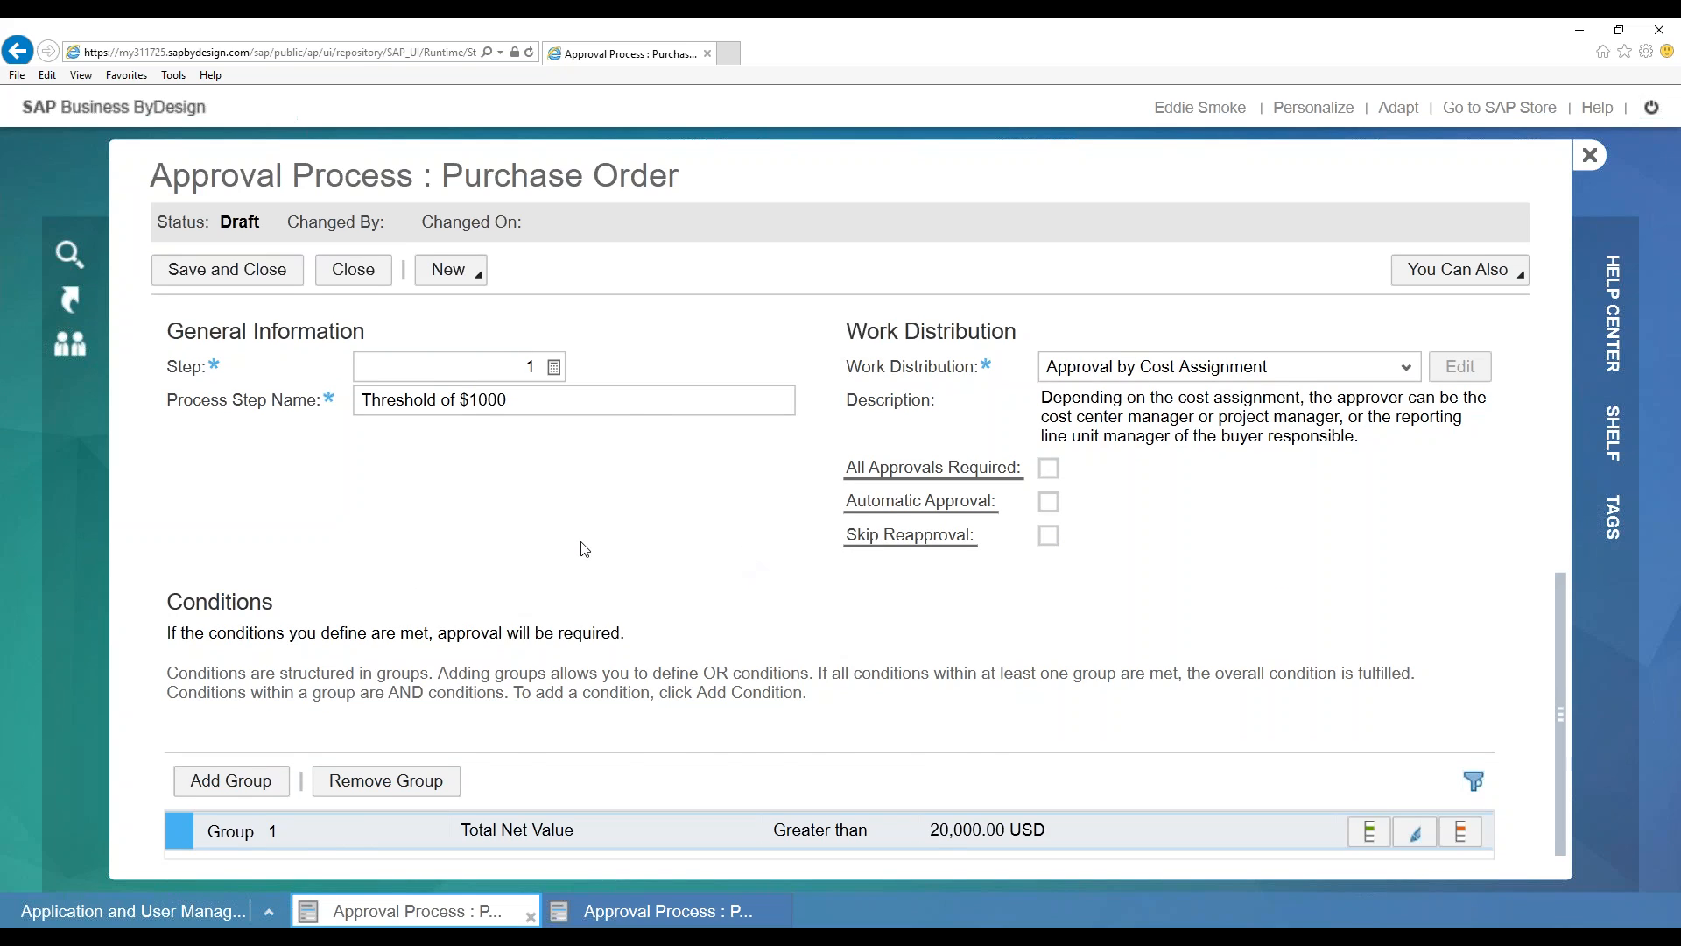
{"action": "scroll", "coordinate": [543, 560], "scroll_direction": "up", "scroll_amount": 1}
{"action": "scroll", "coordinate": [660, 619], "scroll_direction": "down", "scroll_amount": 1}
{"action": "left_click_drag", "start_coordinate": [1560, 668], "coordinate": [1551, 565]}
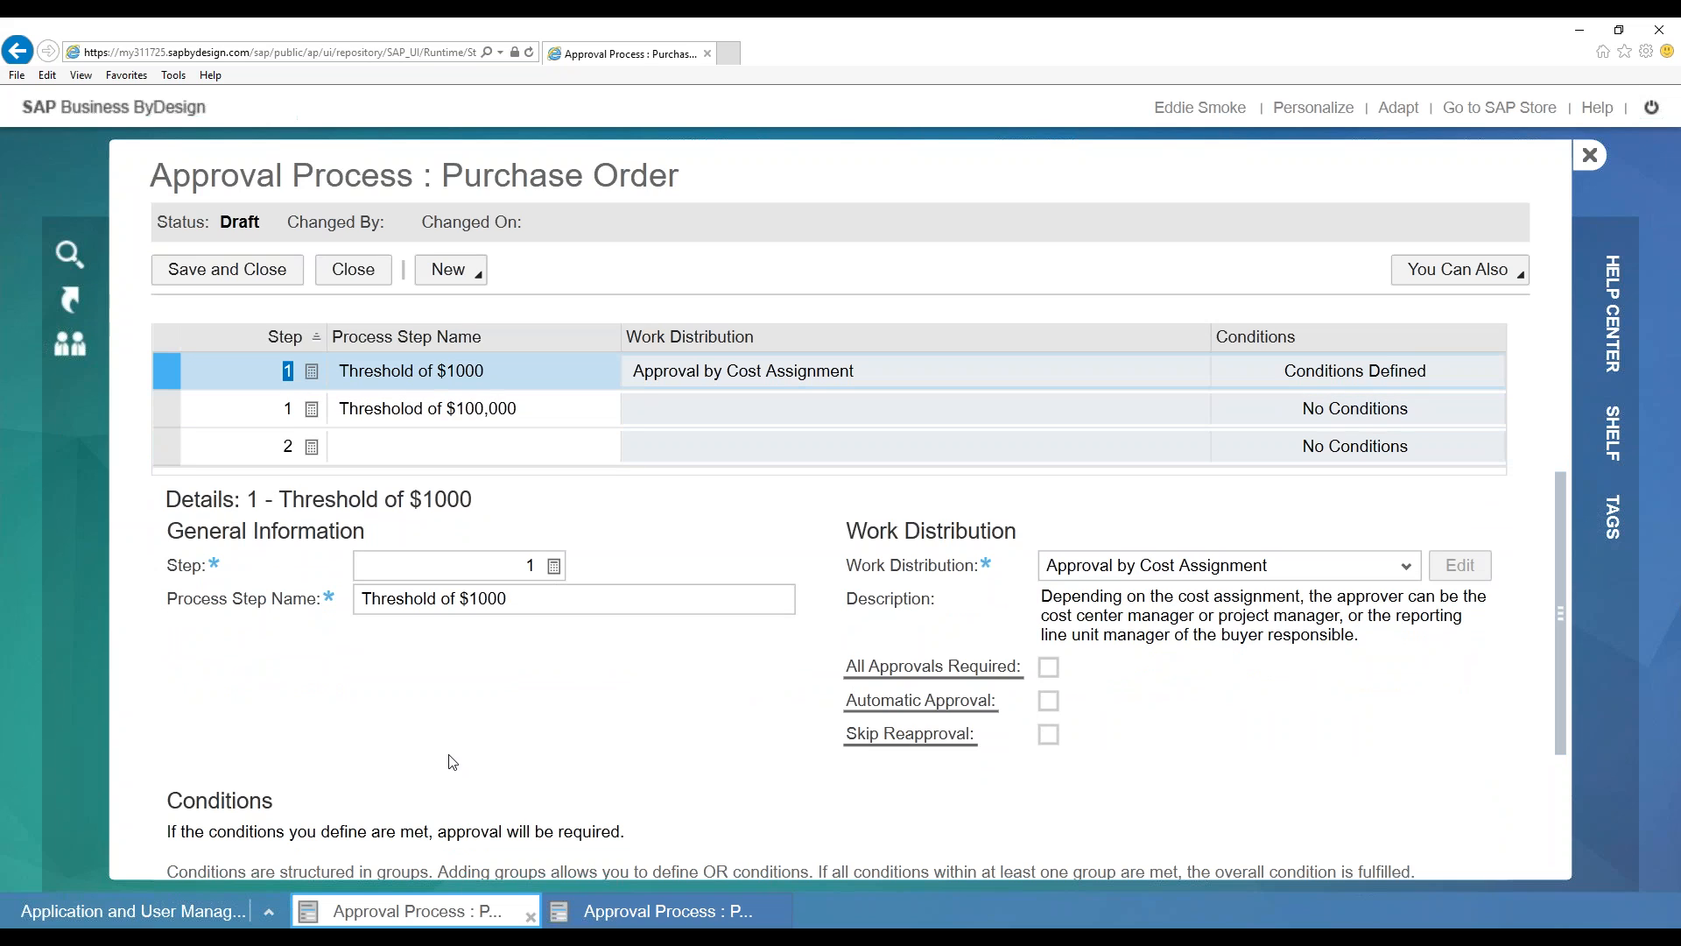
{"action": "left_click", "coordinate": [171, 371]}
{"action": "scroll", "coordinate": [680, 686], "scroll_direction": "down", "scroll_amount": 2}
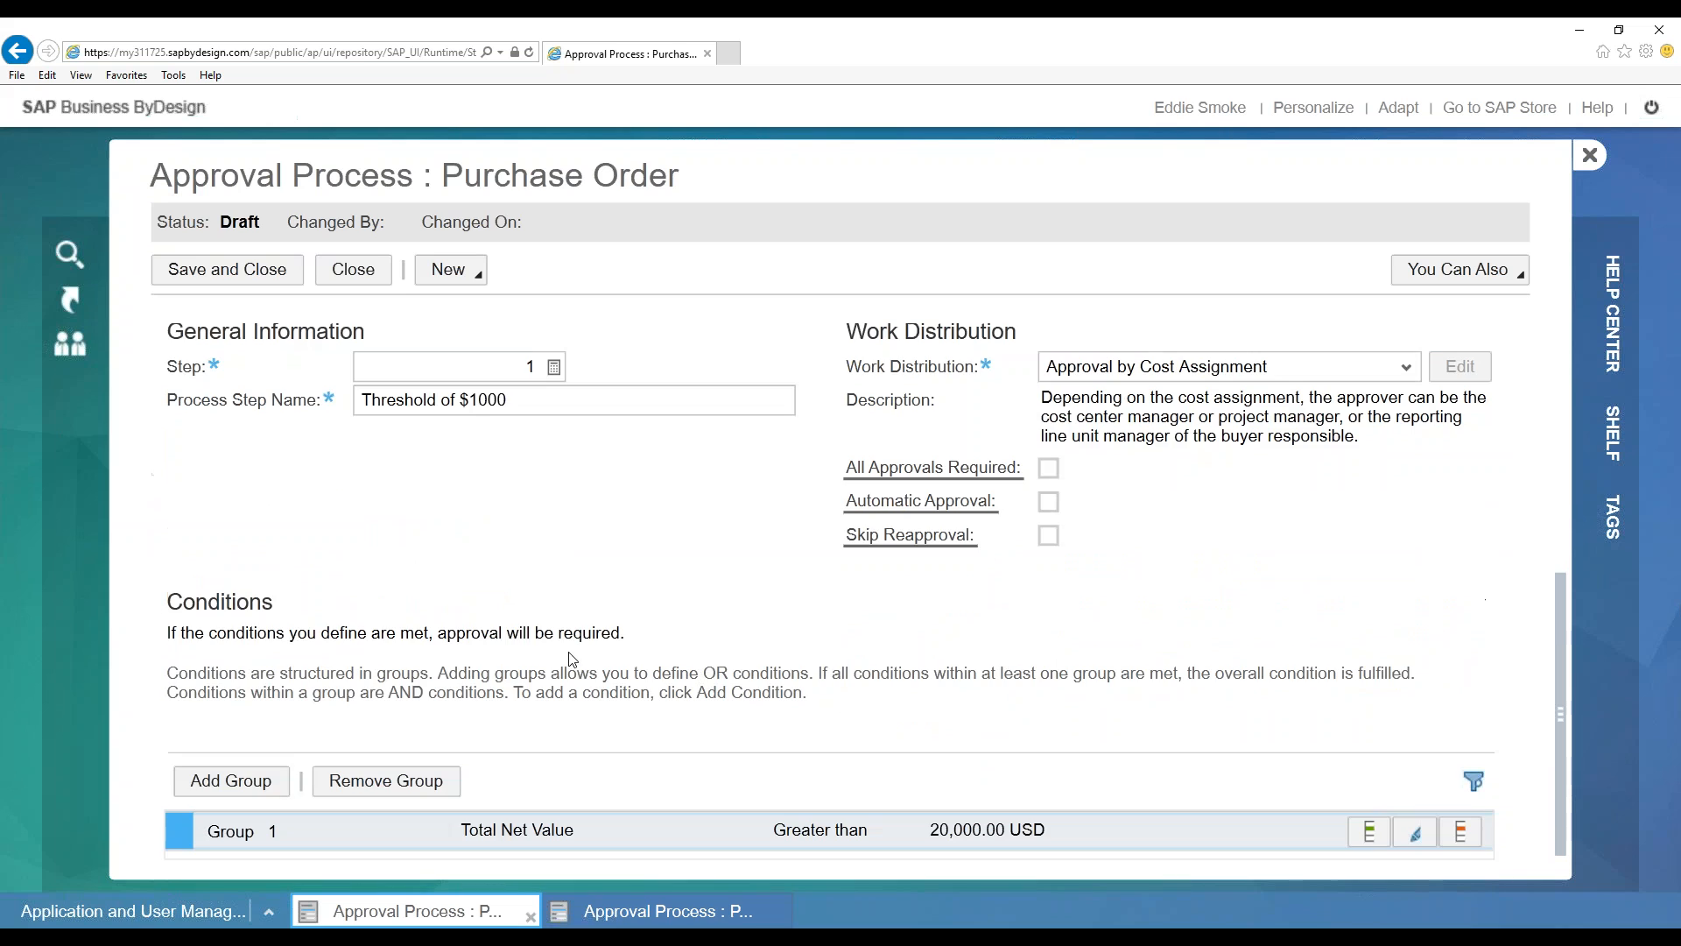
{"action": "left_click", "coordinate": [508, 834]}
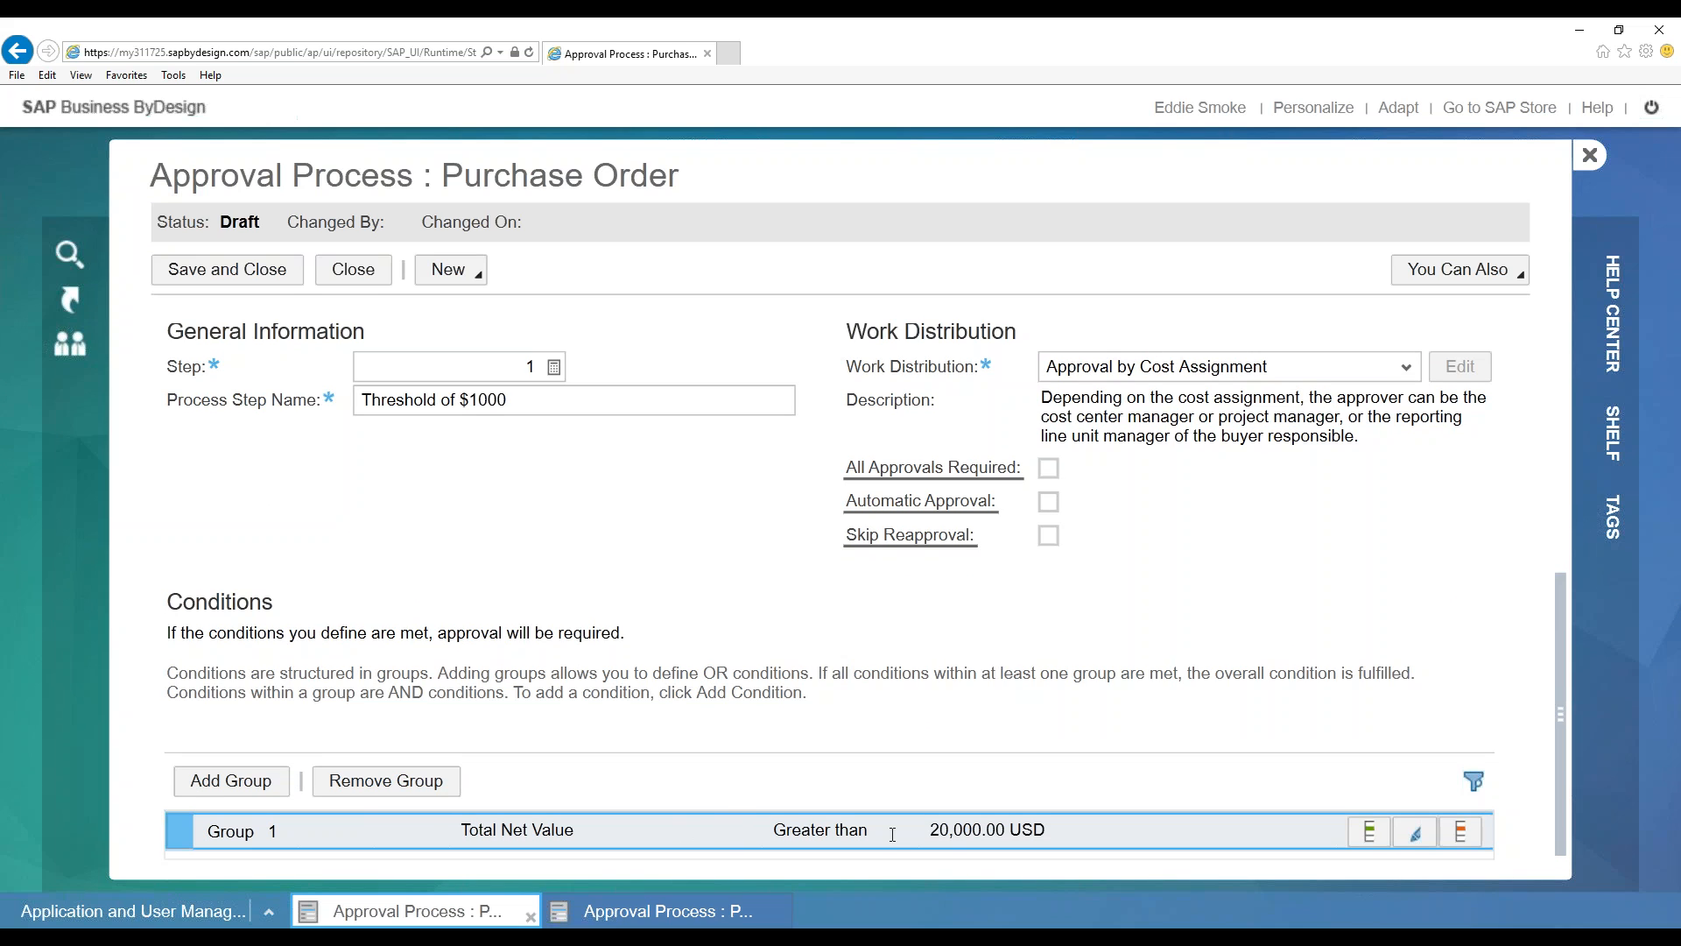
{"action": "left_click", "coordinate": [481, 821]}
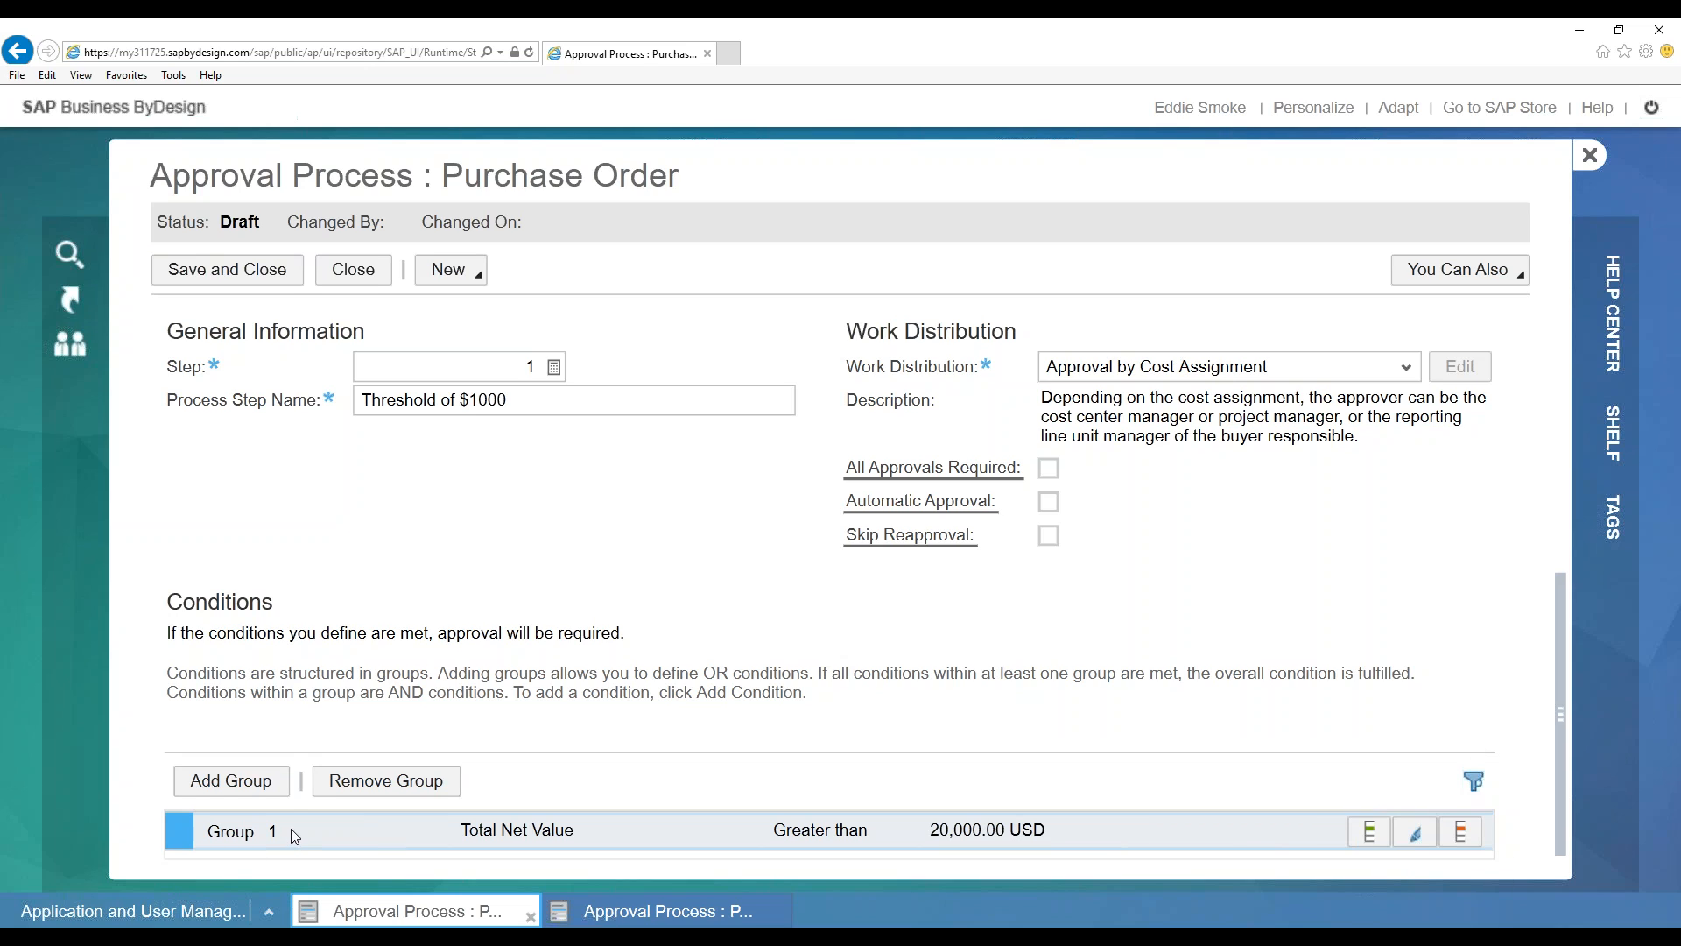
{"action": "left_click", "coordinate": [1373, 835]}
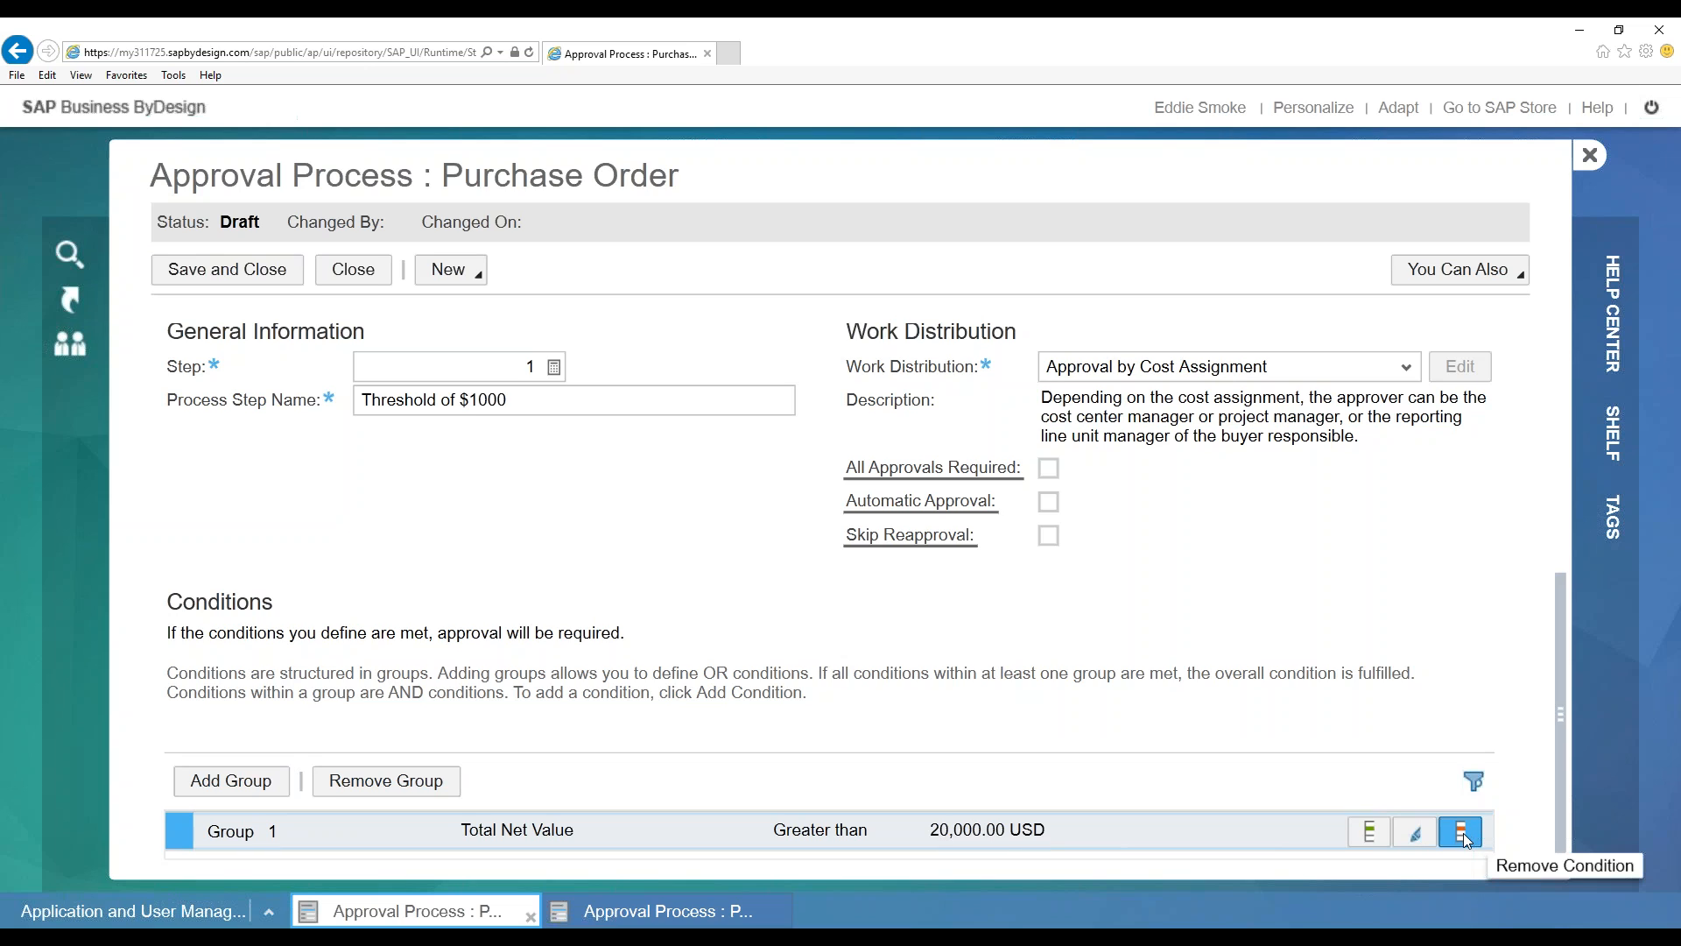
Add an AND condition to Group 1 and list the fields it can test
{"action": "left_click", "coordinate": [1371, 831]}
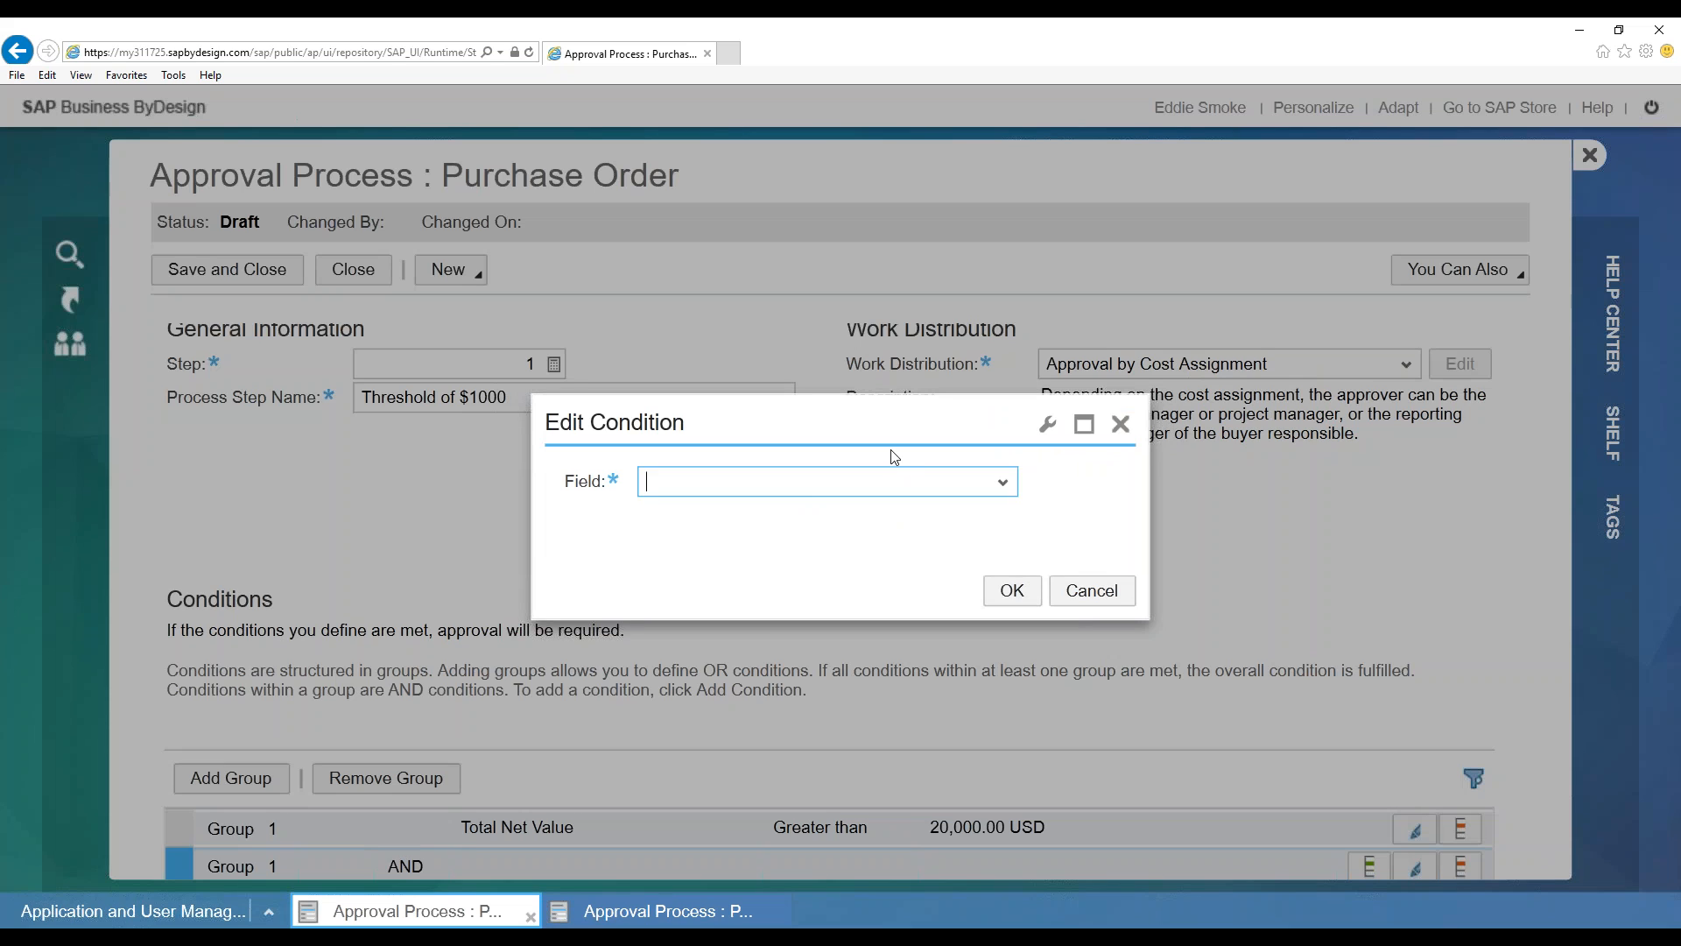
{"action": "left_click", "coordinate": [1004, 482]}
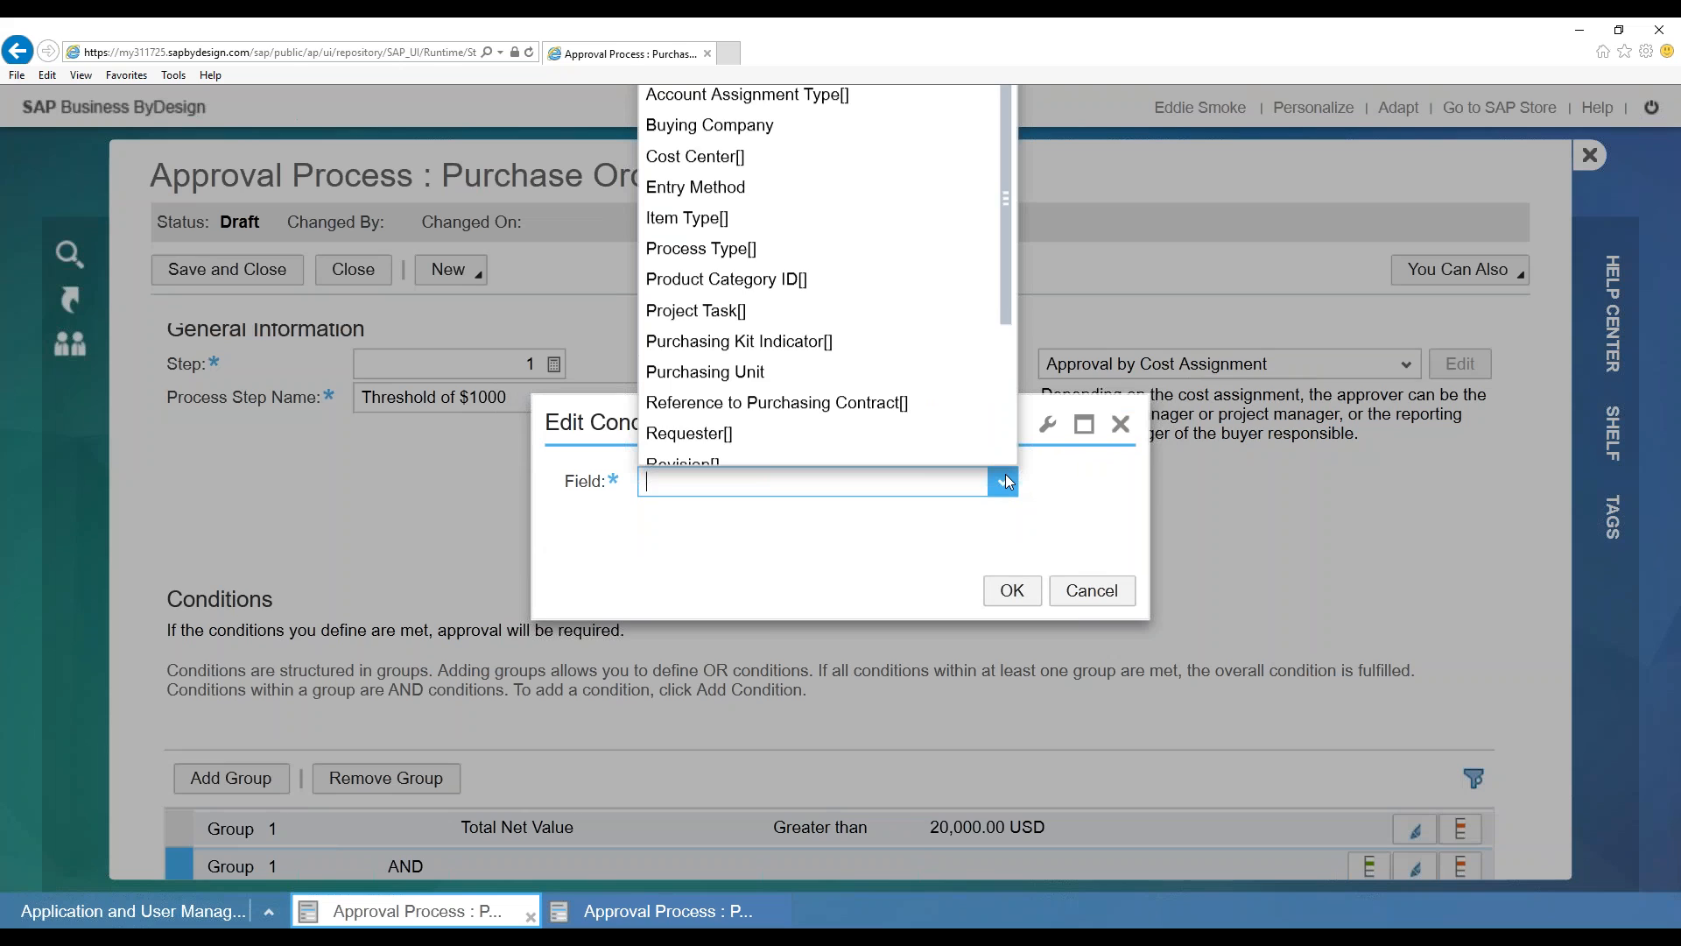
{"action": "scroll", "coordinate": [1005, 263], "scroll_direction": "down", "scroll_amount": 1}
{"action": "scroll", "coordinate": [1003, 258], "scroll_direction": "up", "scroll_amount": 1}
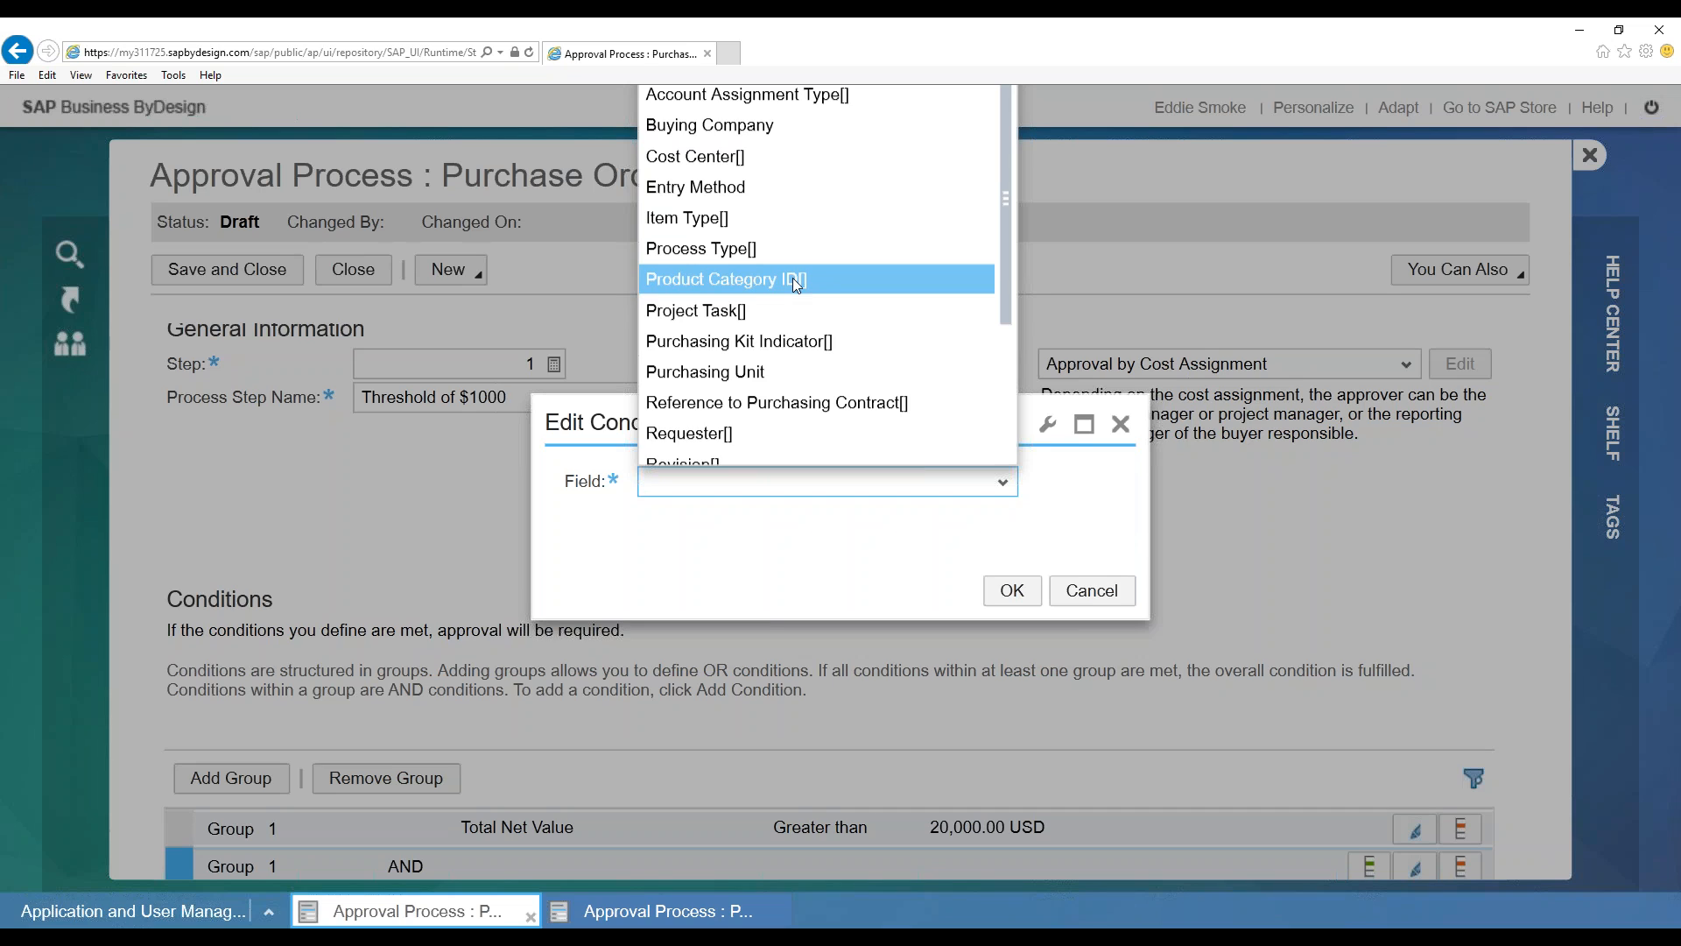
Draft a Product Category ID condition with Contains 'Raw', then cancel it
{"action": "left_click", "coordinate": [749, 281]}
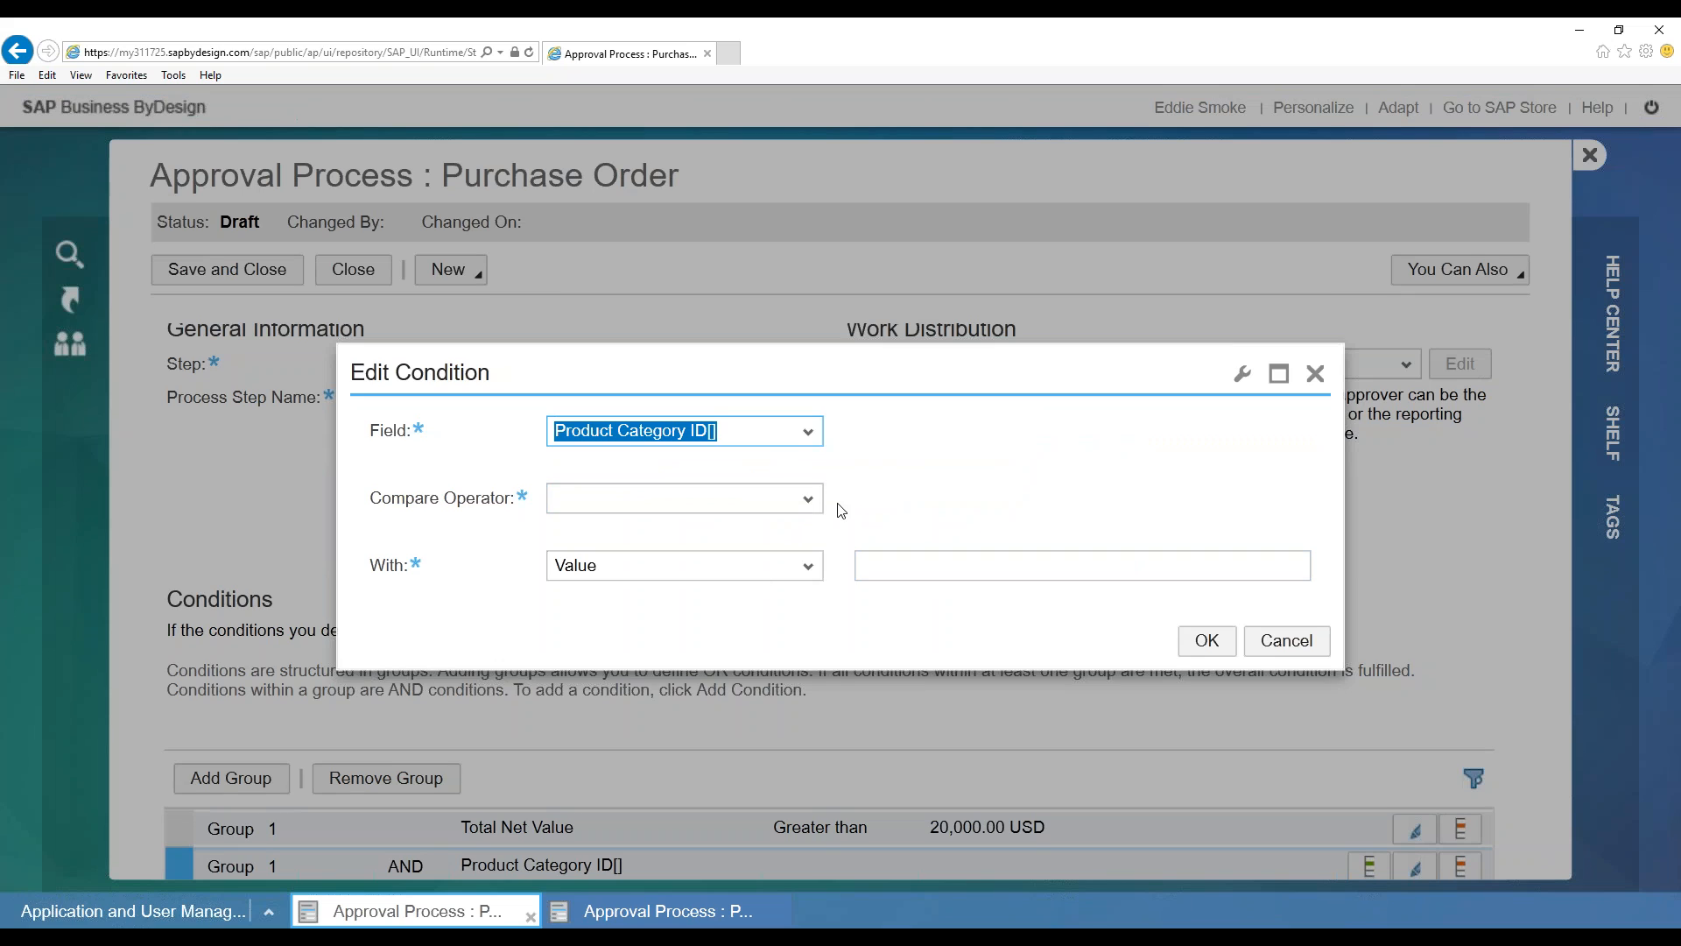
{"action": "left_click", "coordinate": [809, 502]}
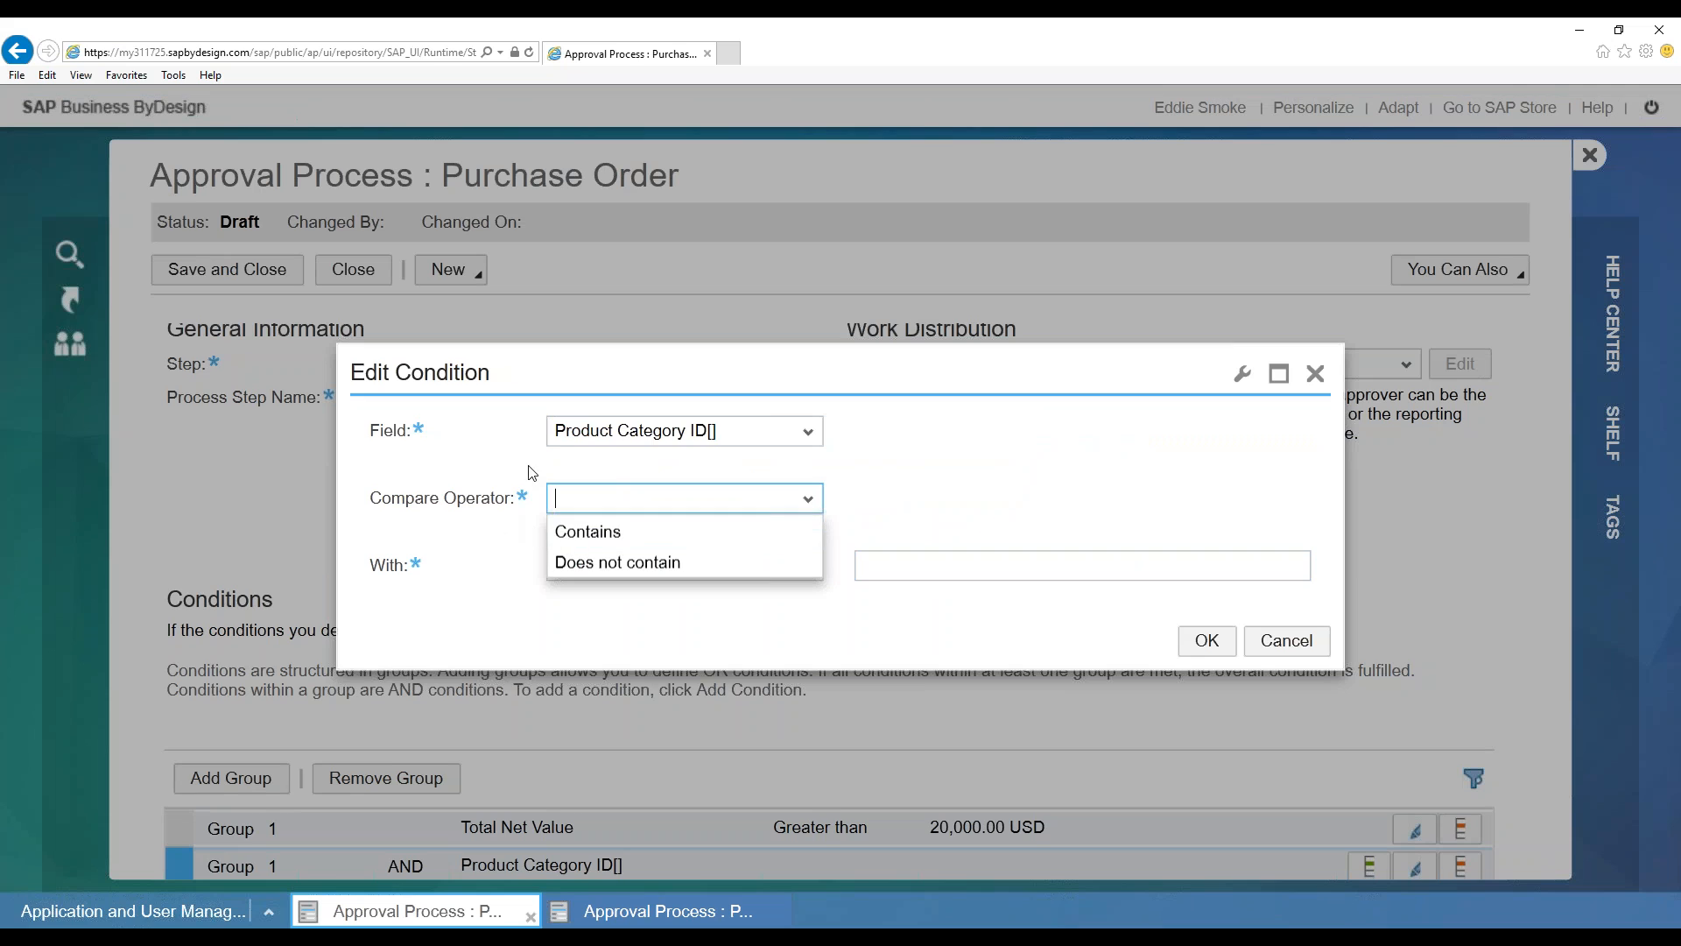
{"action": "left_click", "coordinate": [796, 501]}
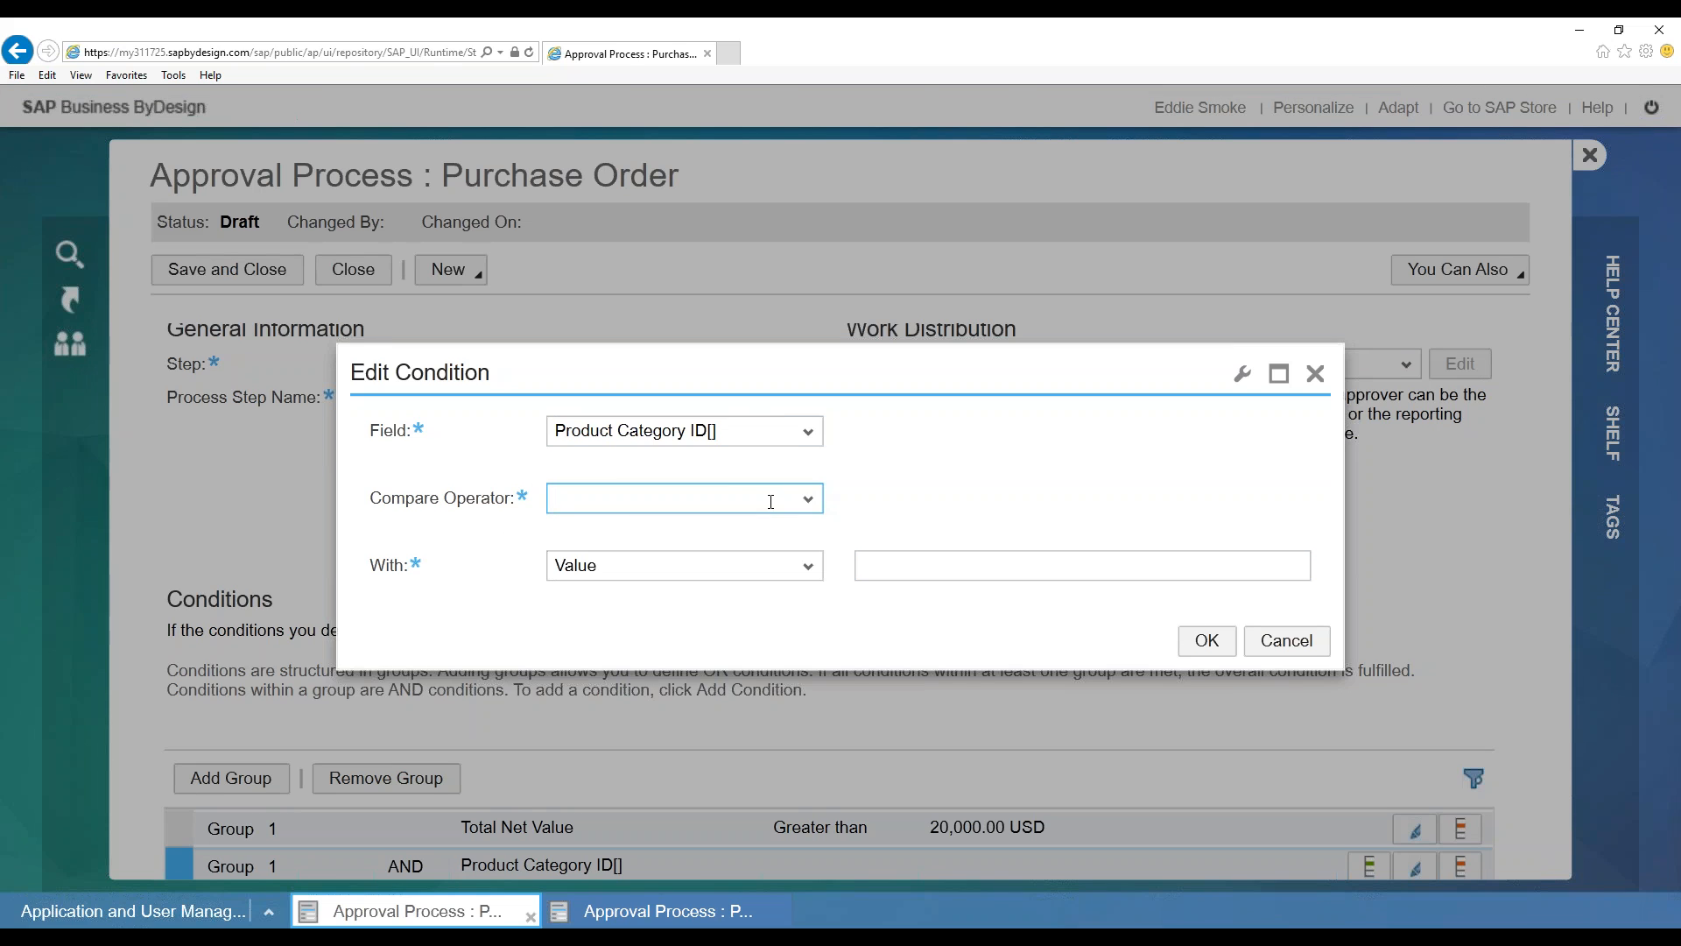
{"action": "left_click", "coordinate": [811, 497]}
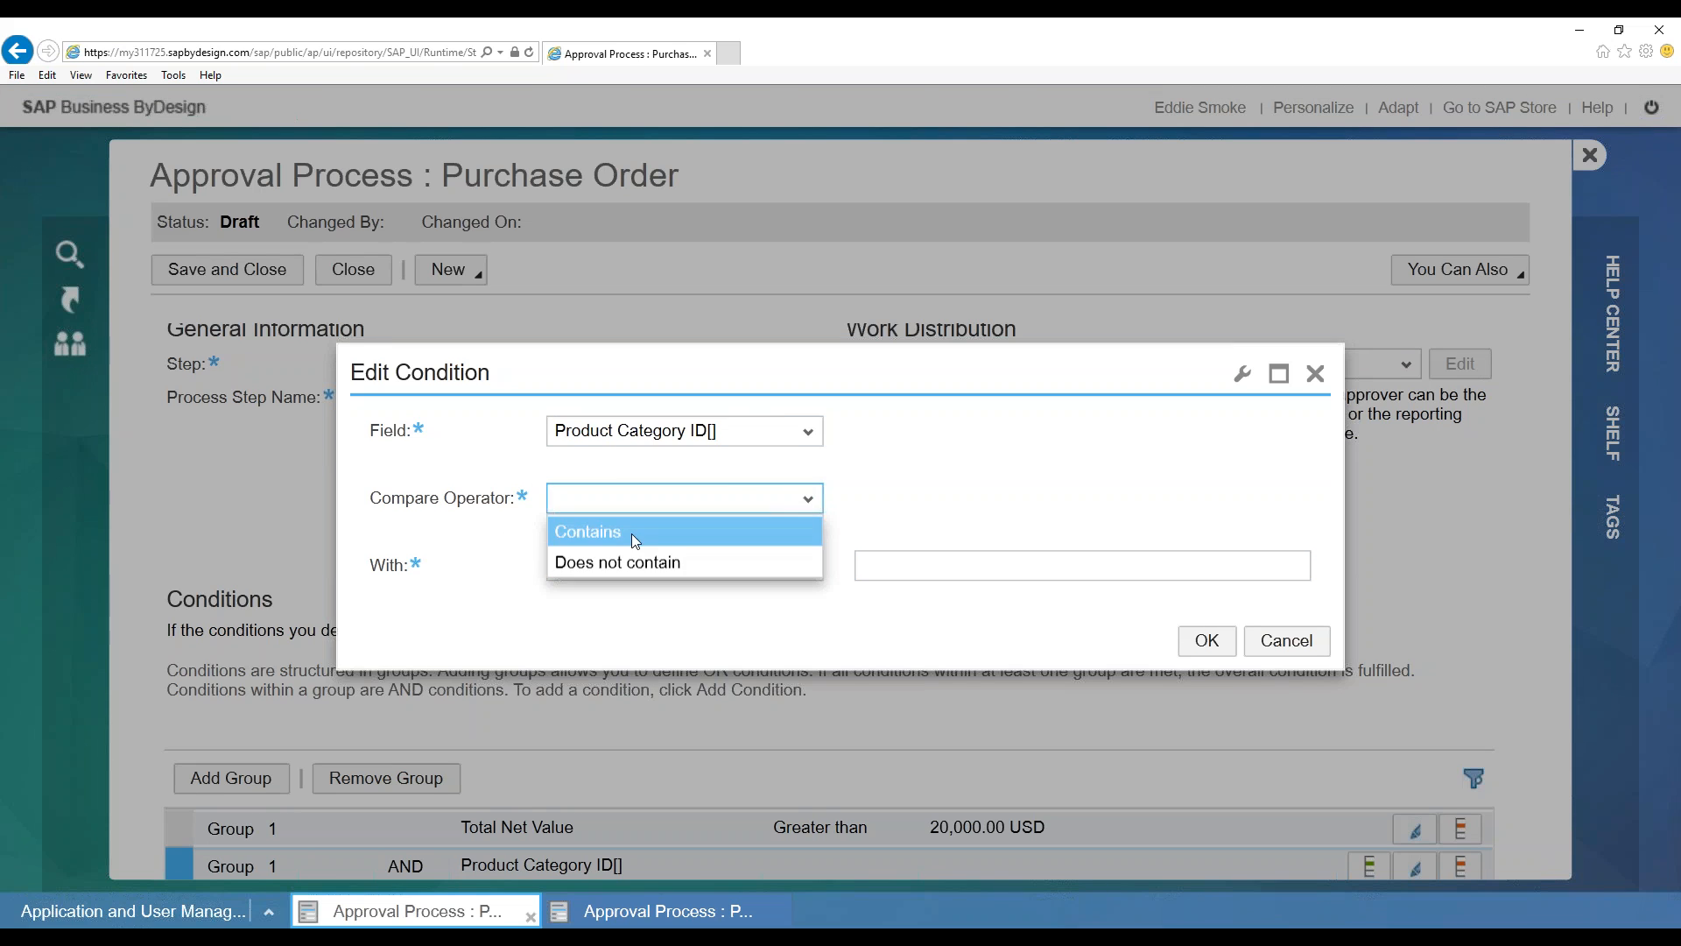
{"action": "left_click", "coordinate": [680, 531]}
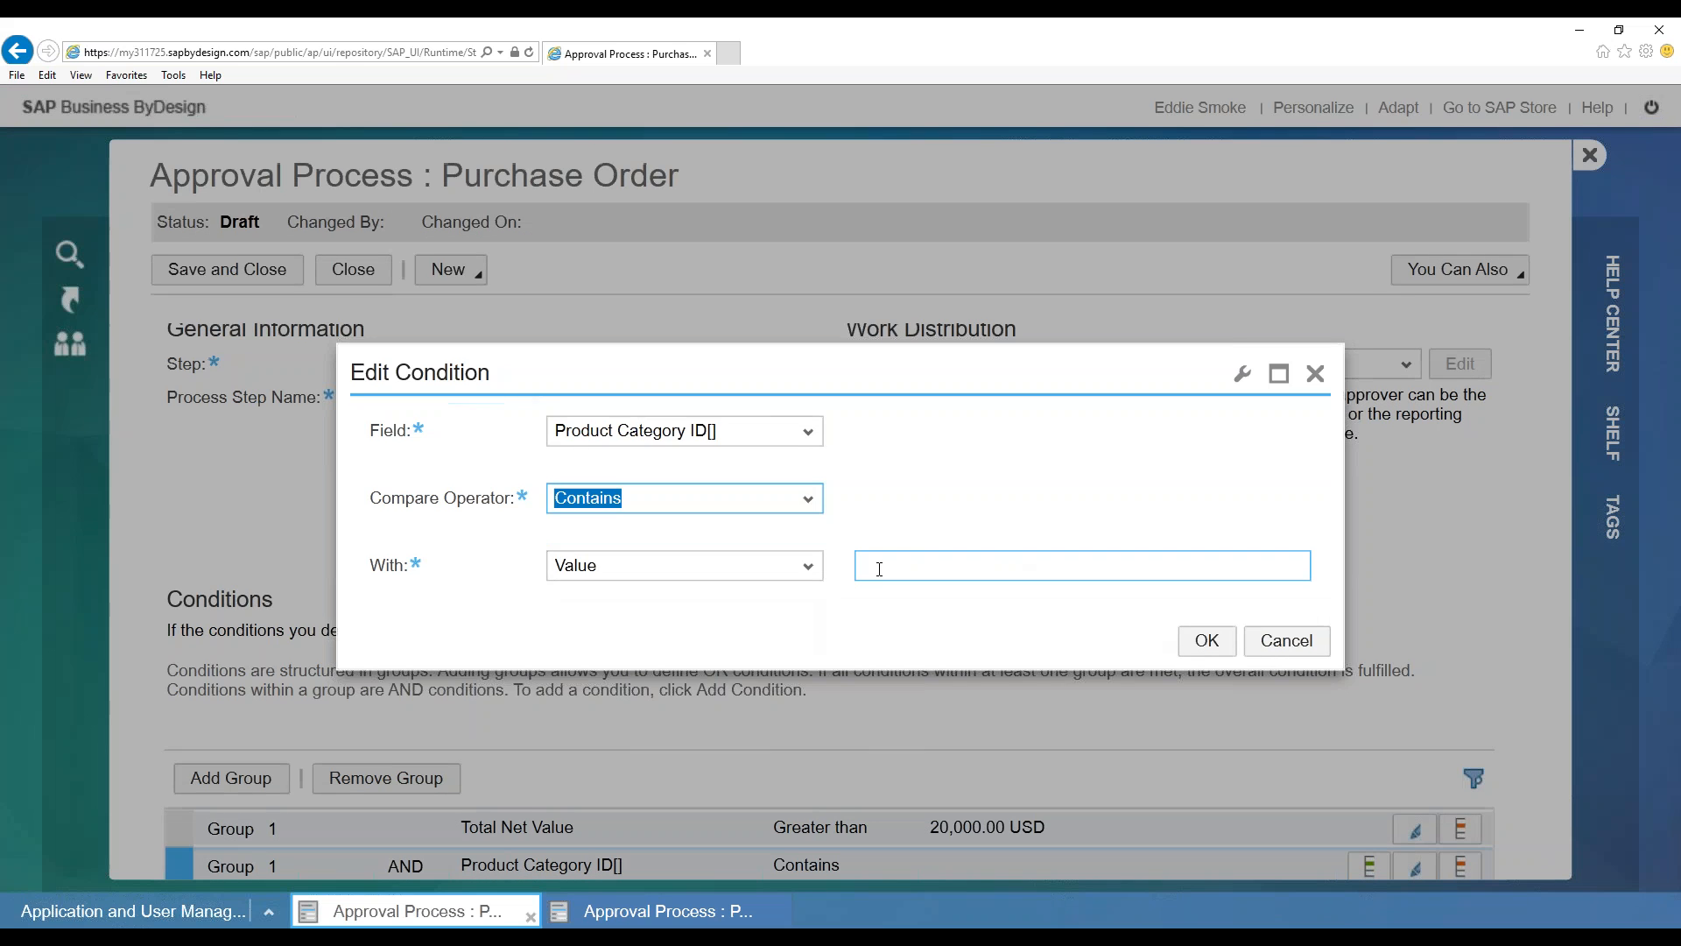
{"action": "left_click", "coordinate": [926, 567]}
{"action": "left_click", "coordinate": [806, 566]}
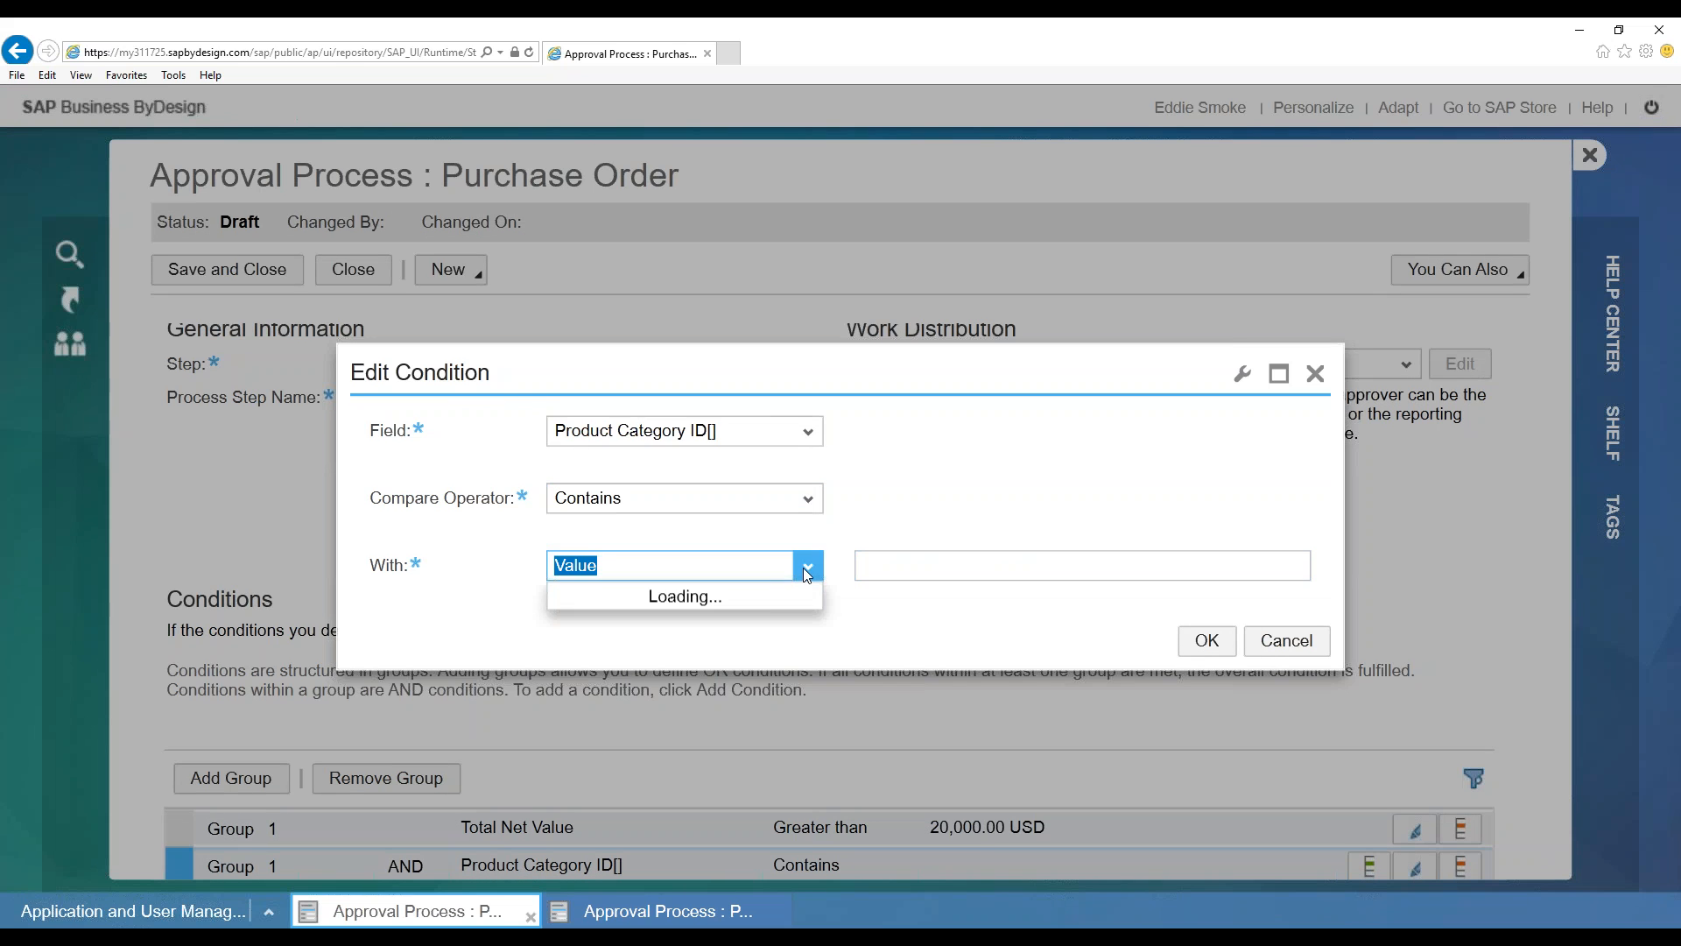
{"action": "left_click", "coordinate": [963, 564]}
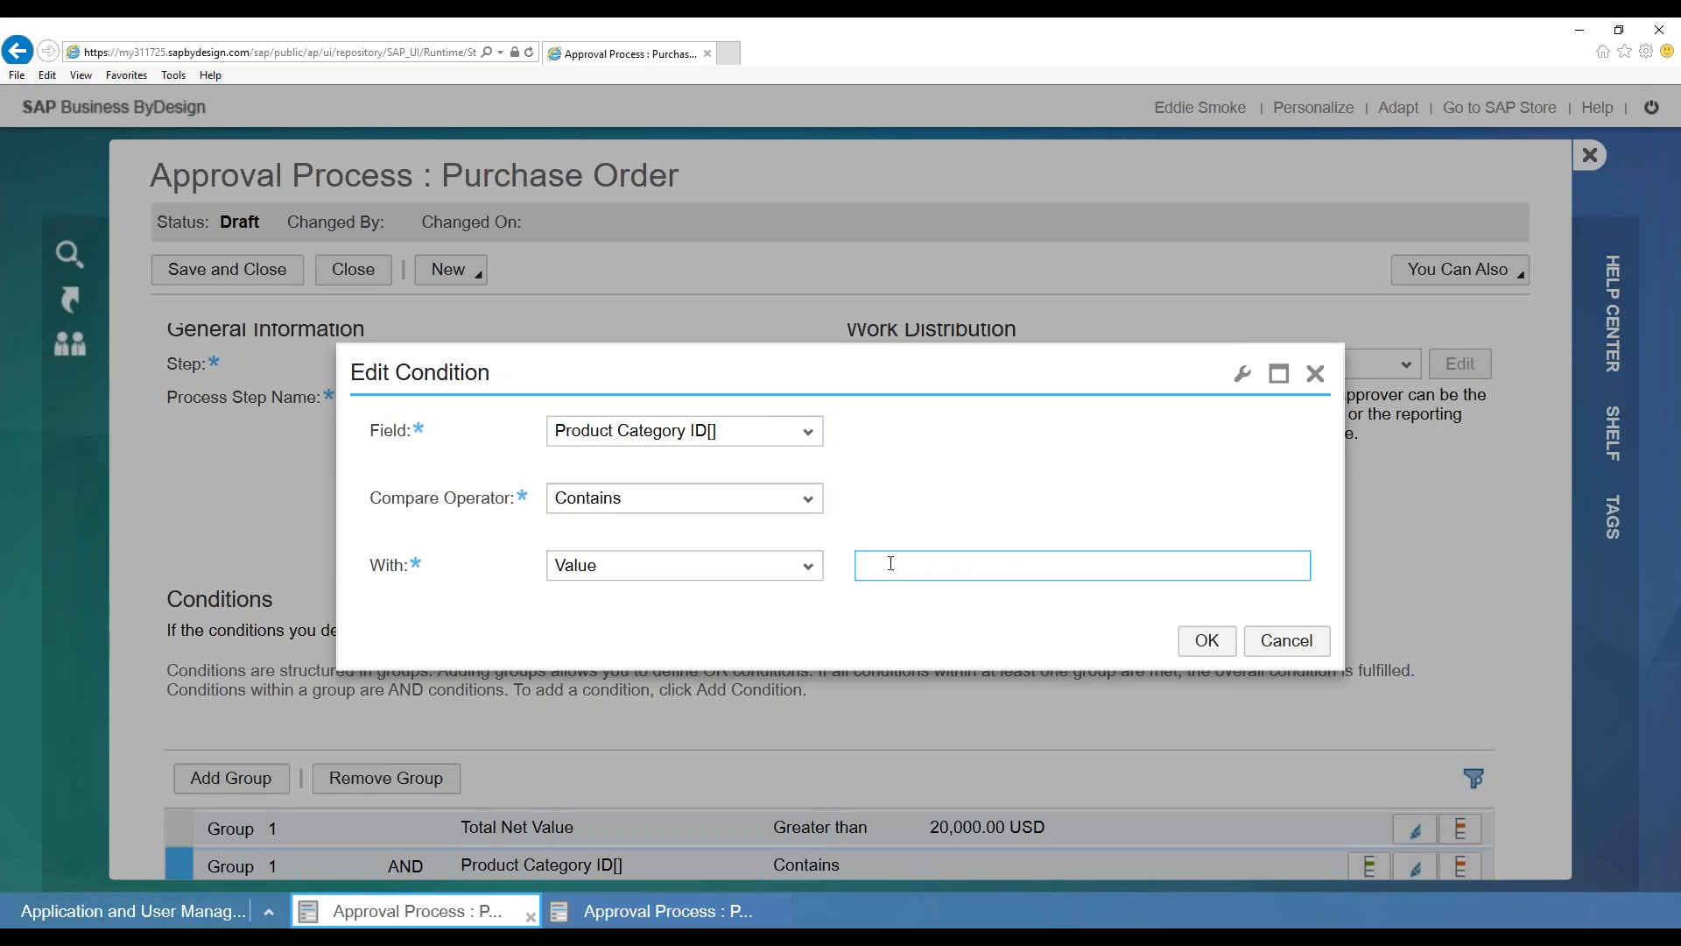
{"action": "type", "text": "Raw Mat"}
{"action": "key", "text": "BackSpace"}
{"action": "key", "text": "BackSpace"}
{"action": "key", "text": "BackSpace"}
{"action": "key", "text": "BackSpace"}
{"action": "left_click", "coordinate": [1287, 640]}
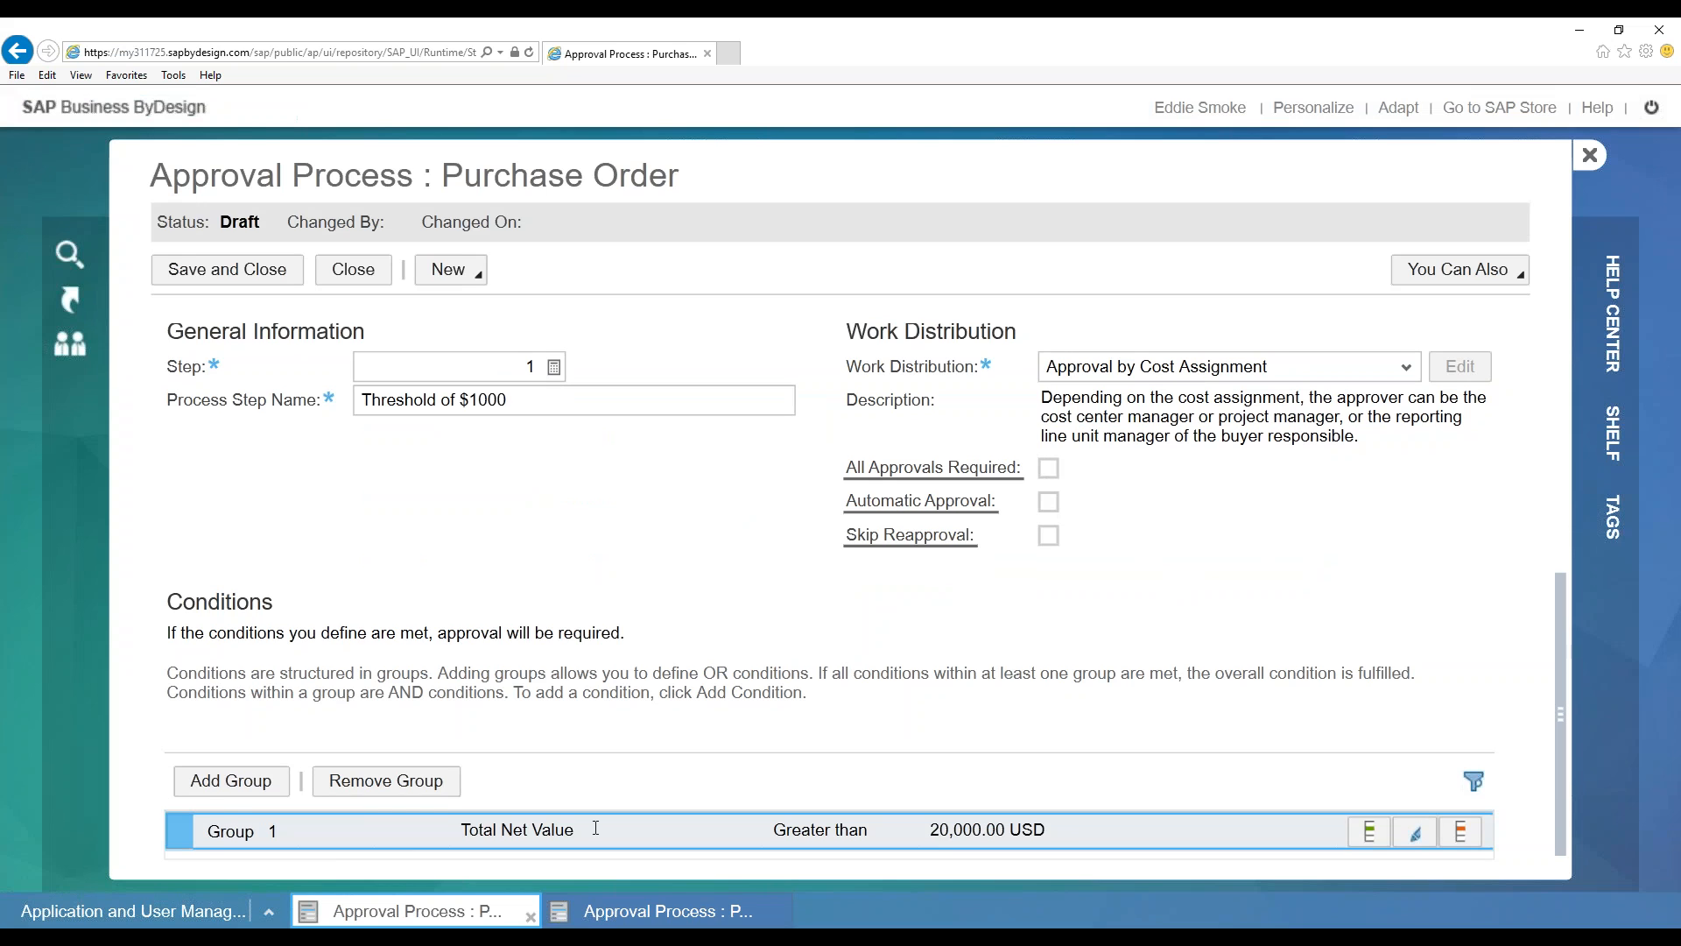
Add a new condition group using Purchasing Unit as the condition field
{"action": "left_click", "coordinate": [225, 781]}
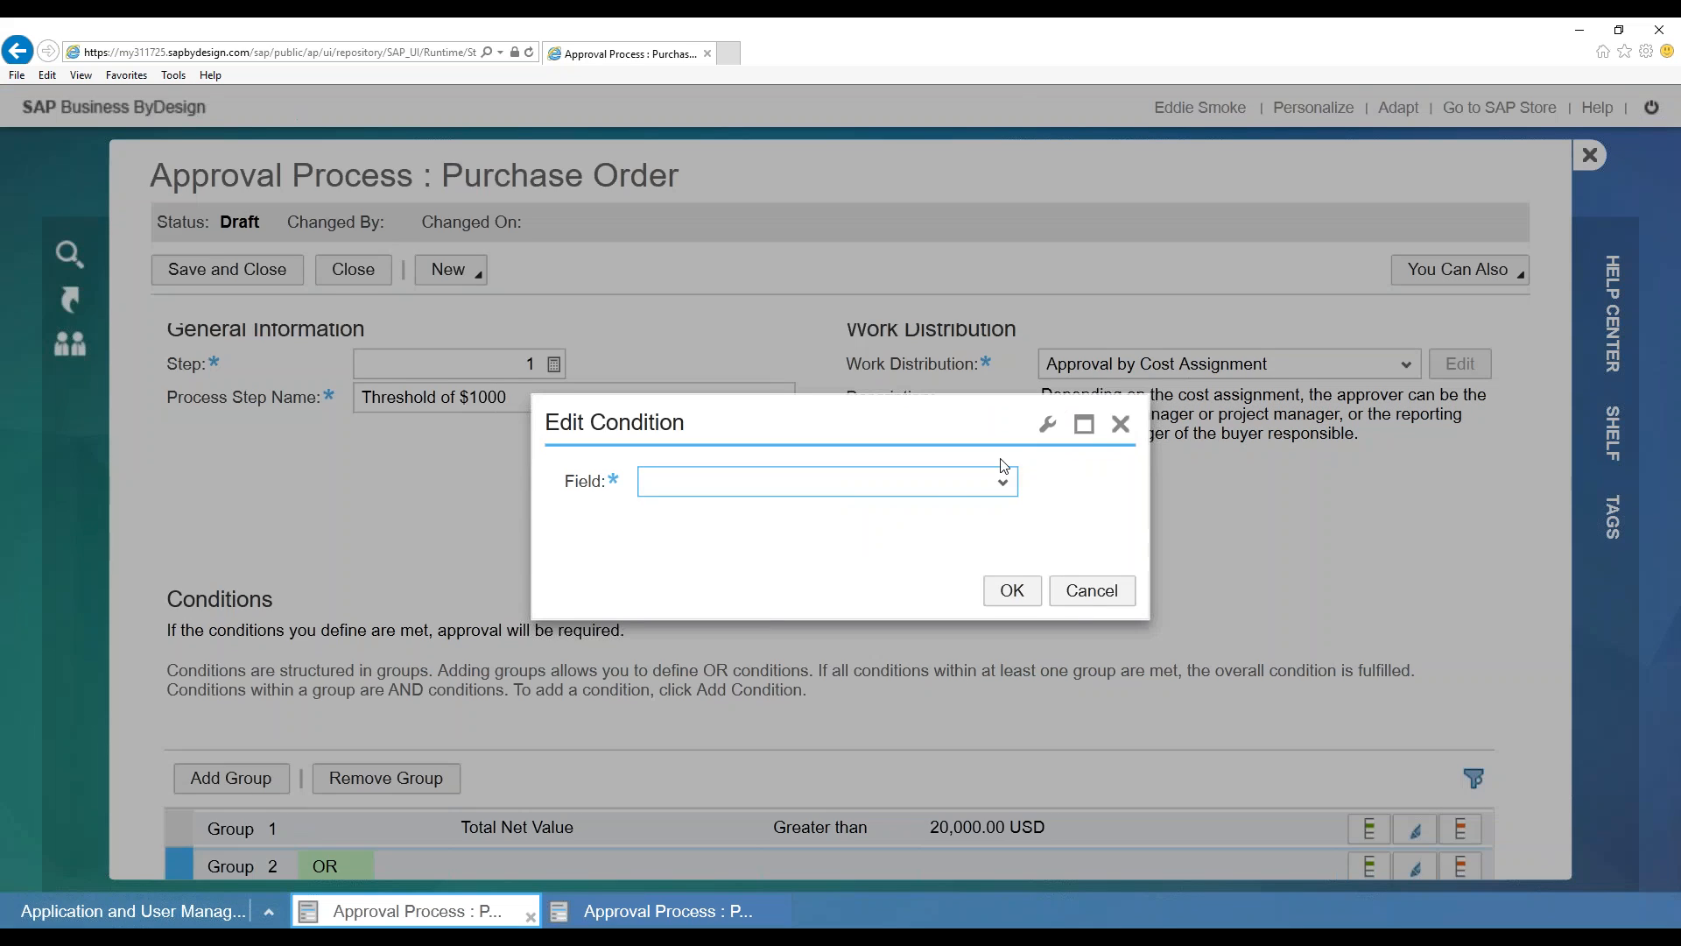
{"action": "left_click", "coordinate": [1003, 481]}
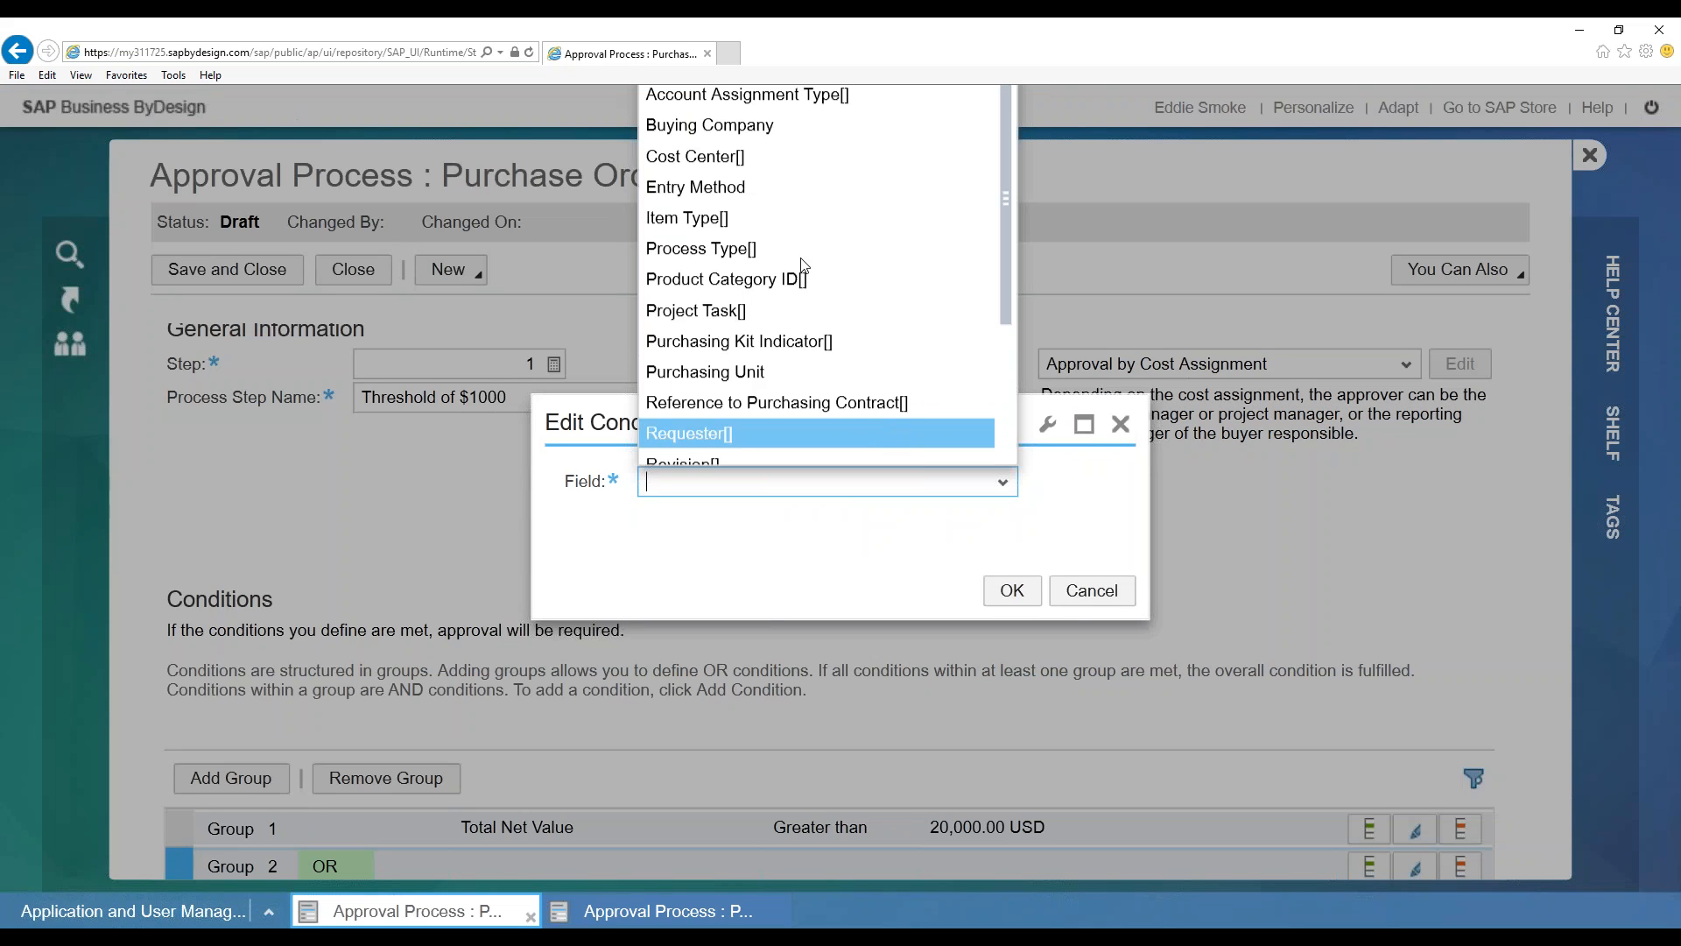
{"action": "left_click_drag", "start_coordinate": [1006, 256], "coordinate": [1013, 358]}
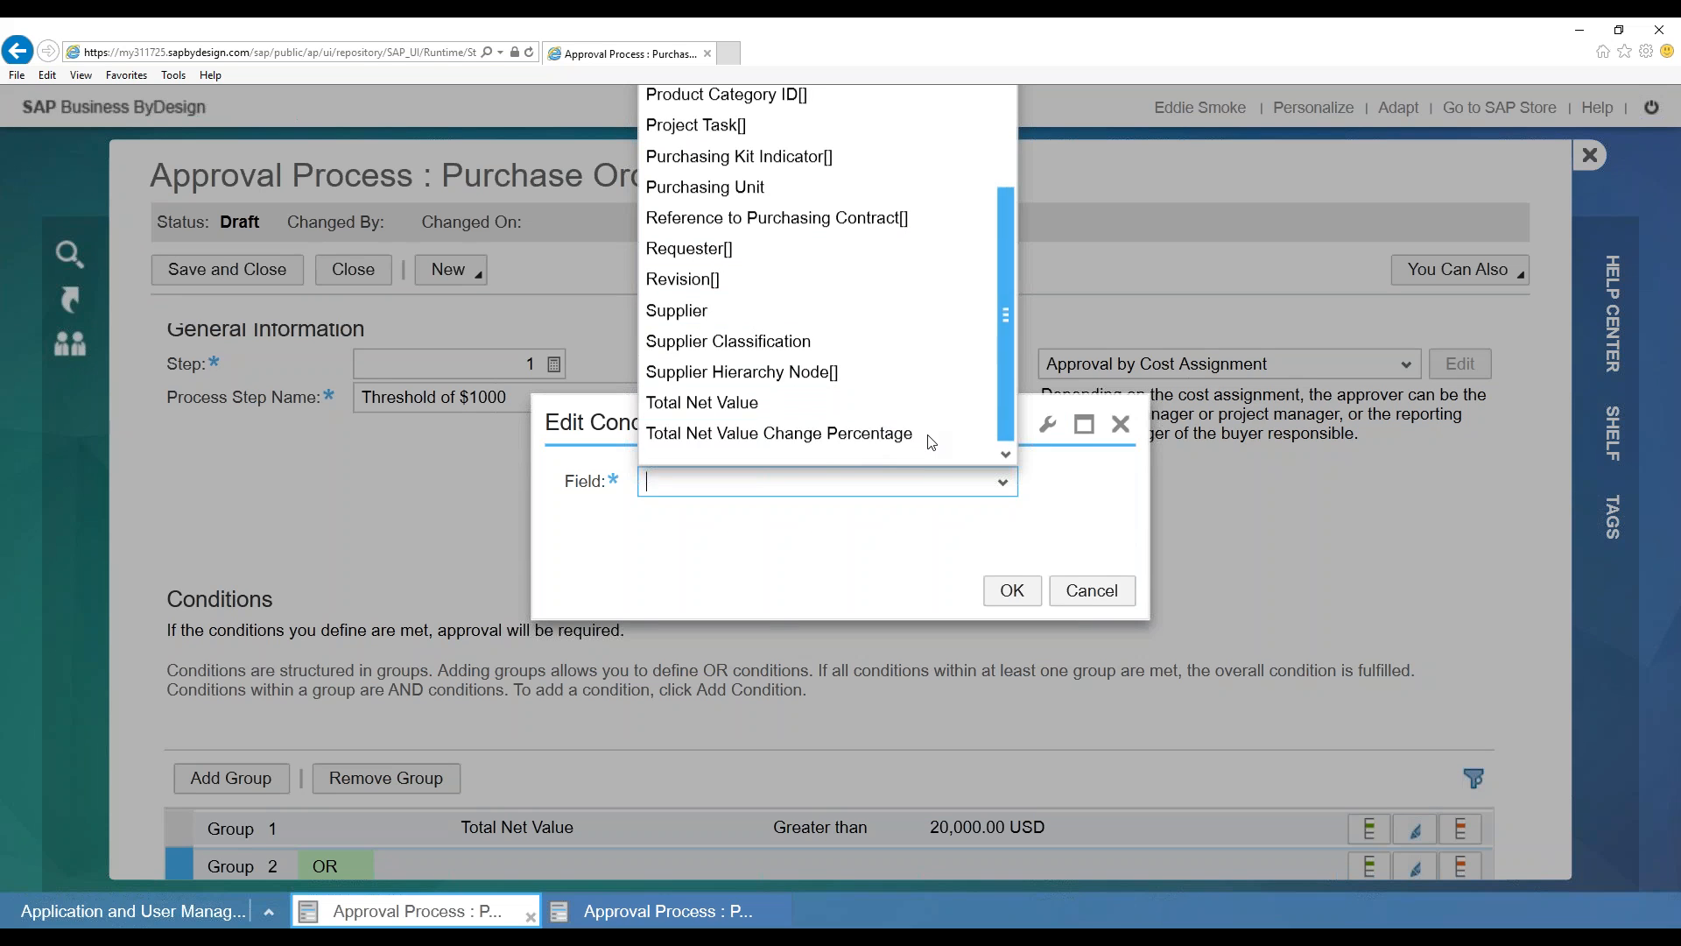
{"action": "left_click", "coordinate": [1000, 481]}
{"action": "left_click", "coordinate": [998, 482]}
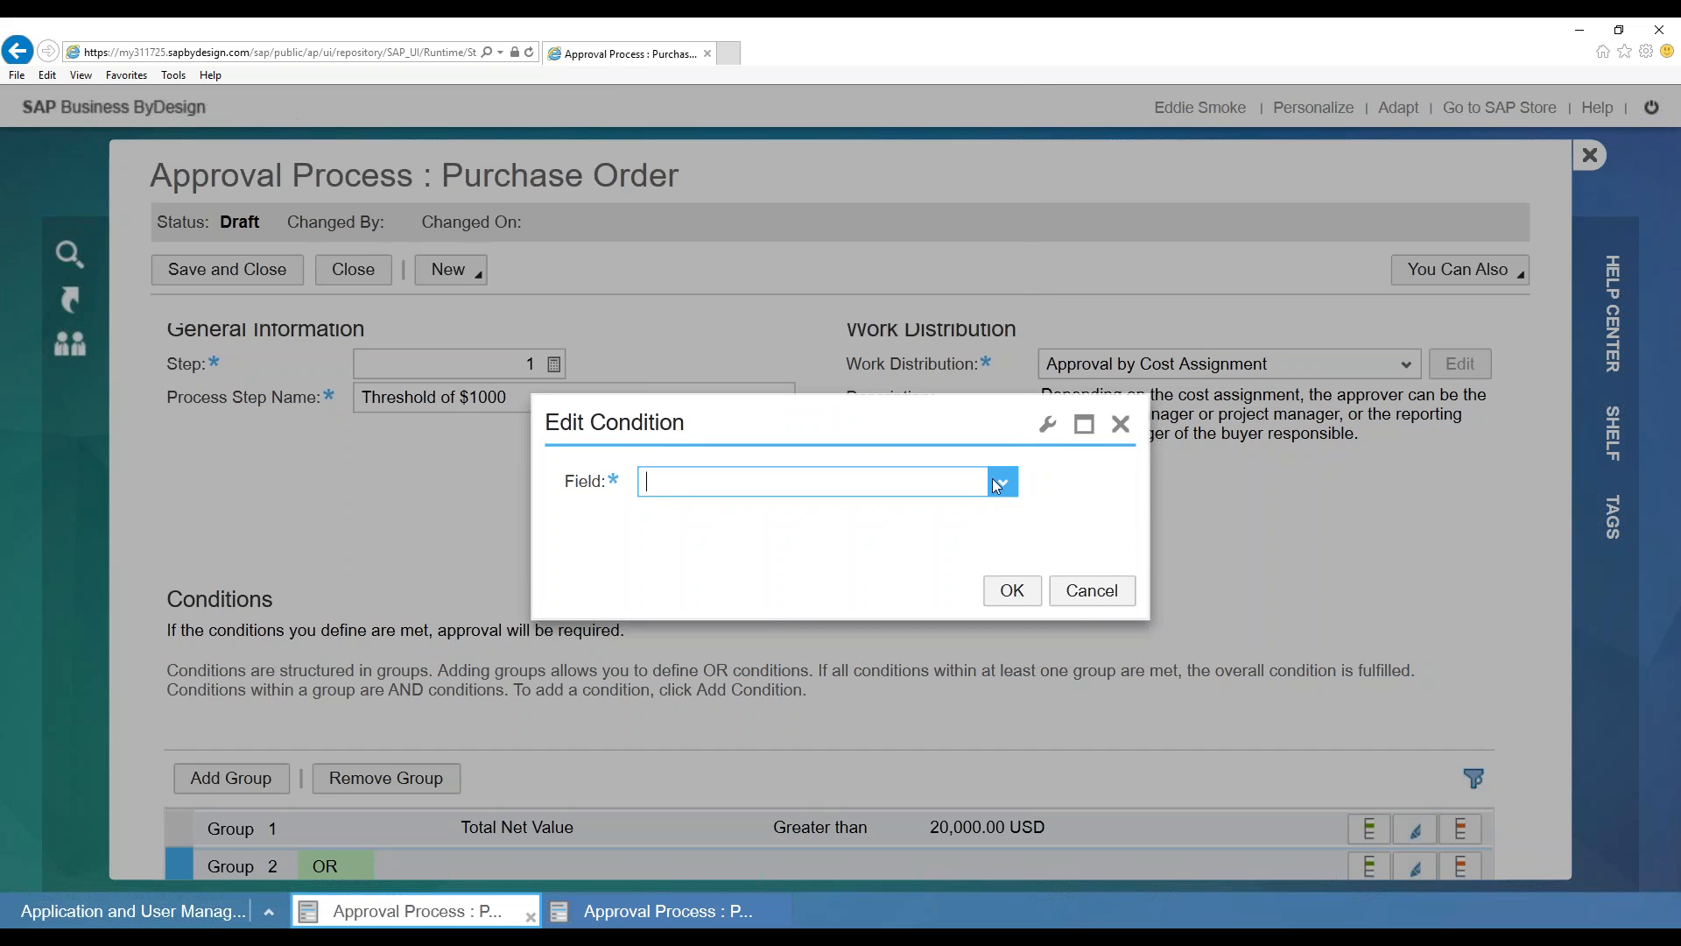
{"action": "left_click", "coordinate": [729, 378]}
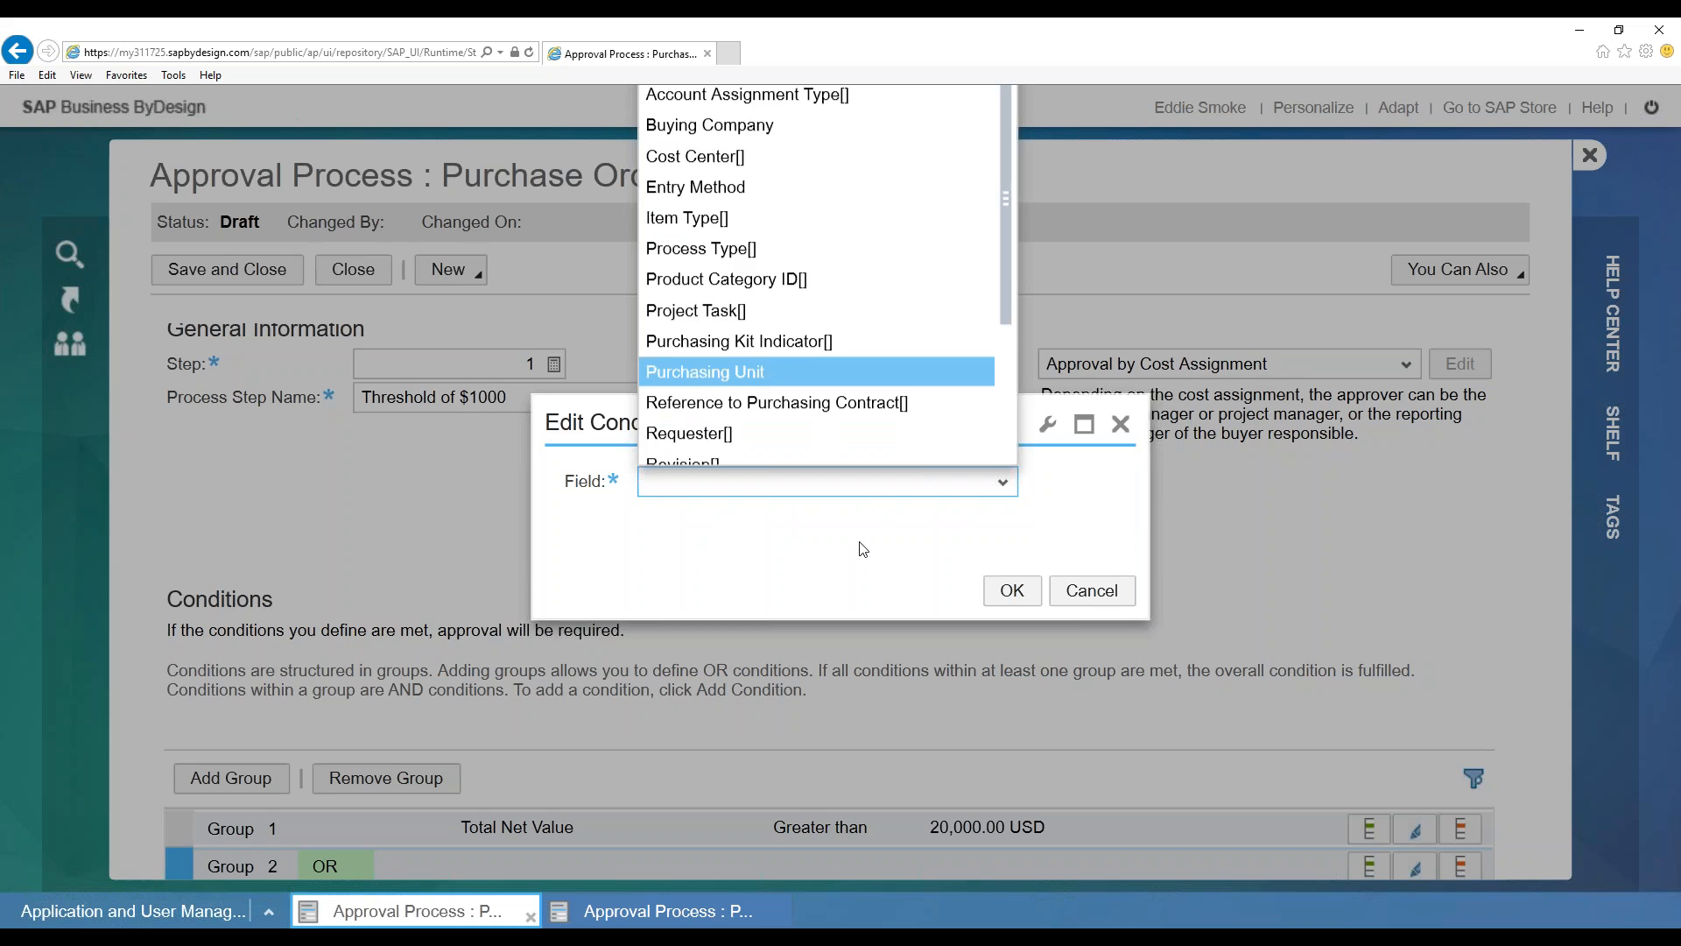
Cancel the unfinished Purchasing Unit condition and select the Group 1 row
{"action": "left_click", "coordinate": [807, 502]}
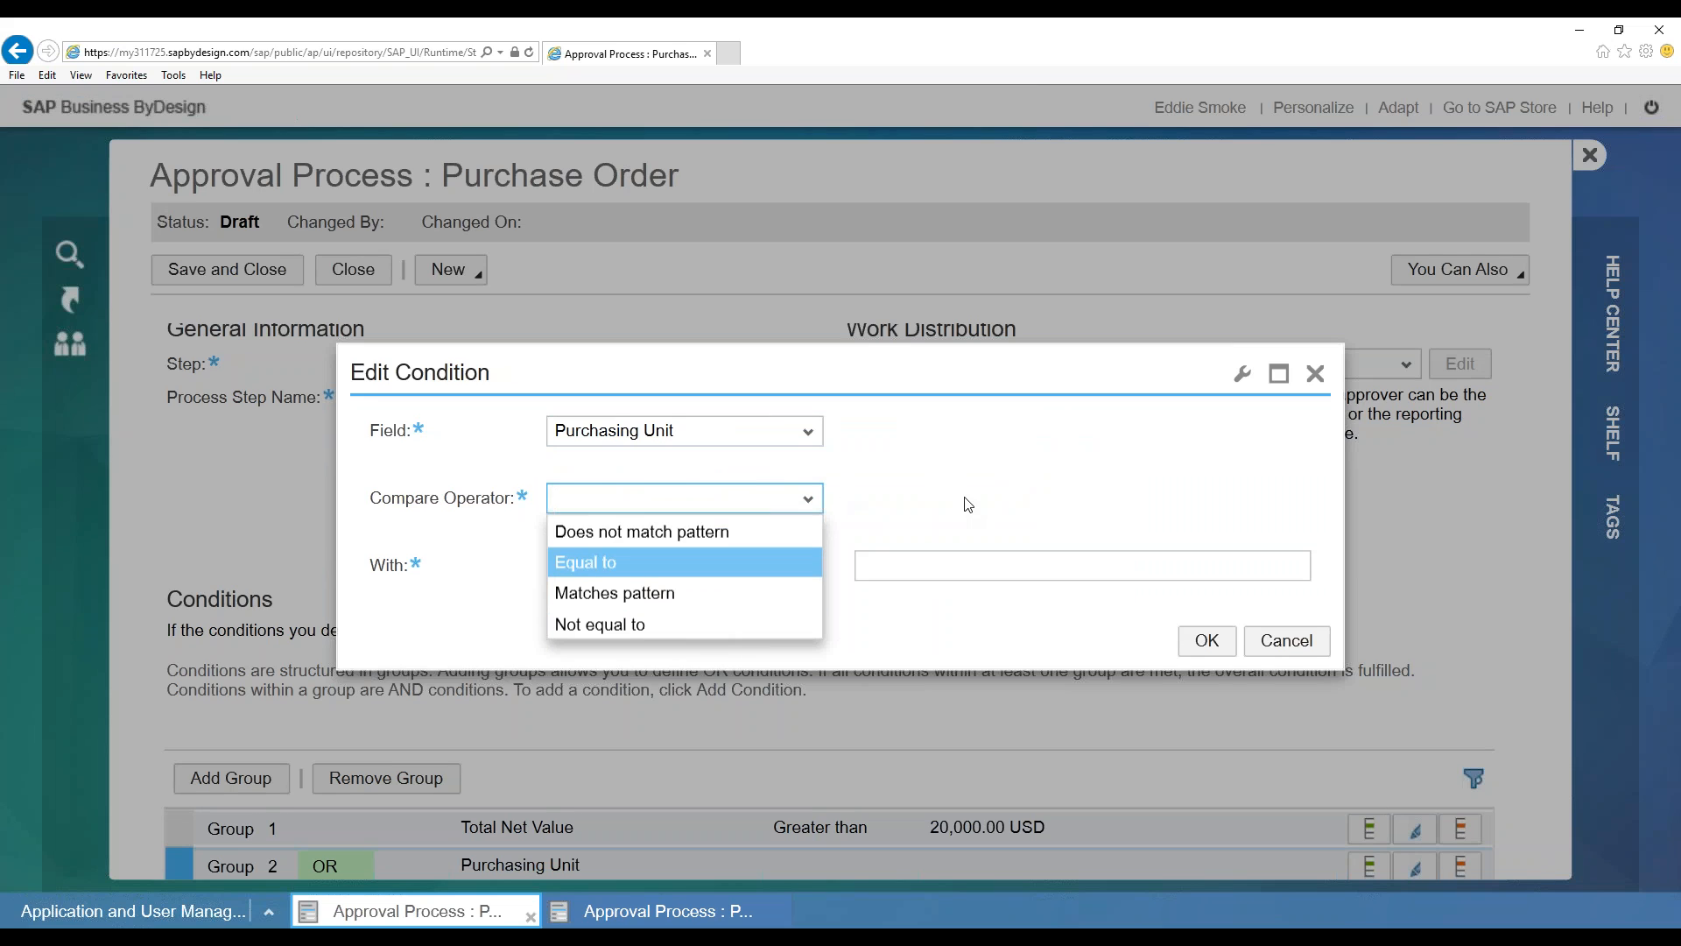
{"action": "left_click", "coordinate": [1284, 643]}
{"action": "left_click", "coordinate": [1285, 643]}
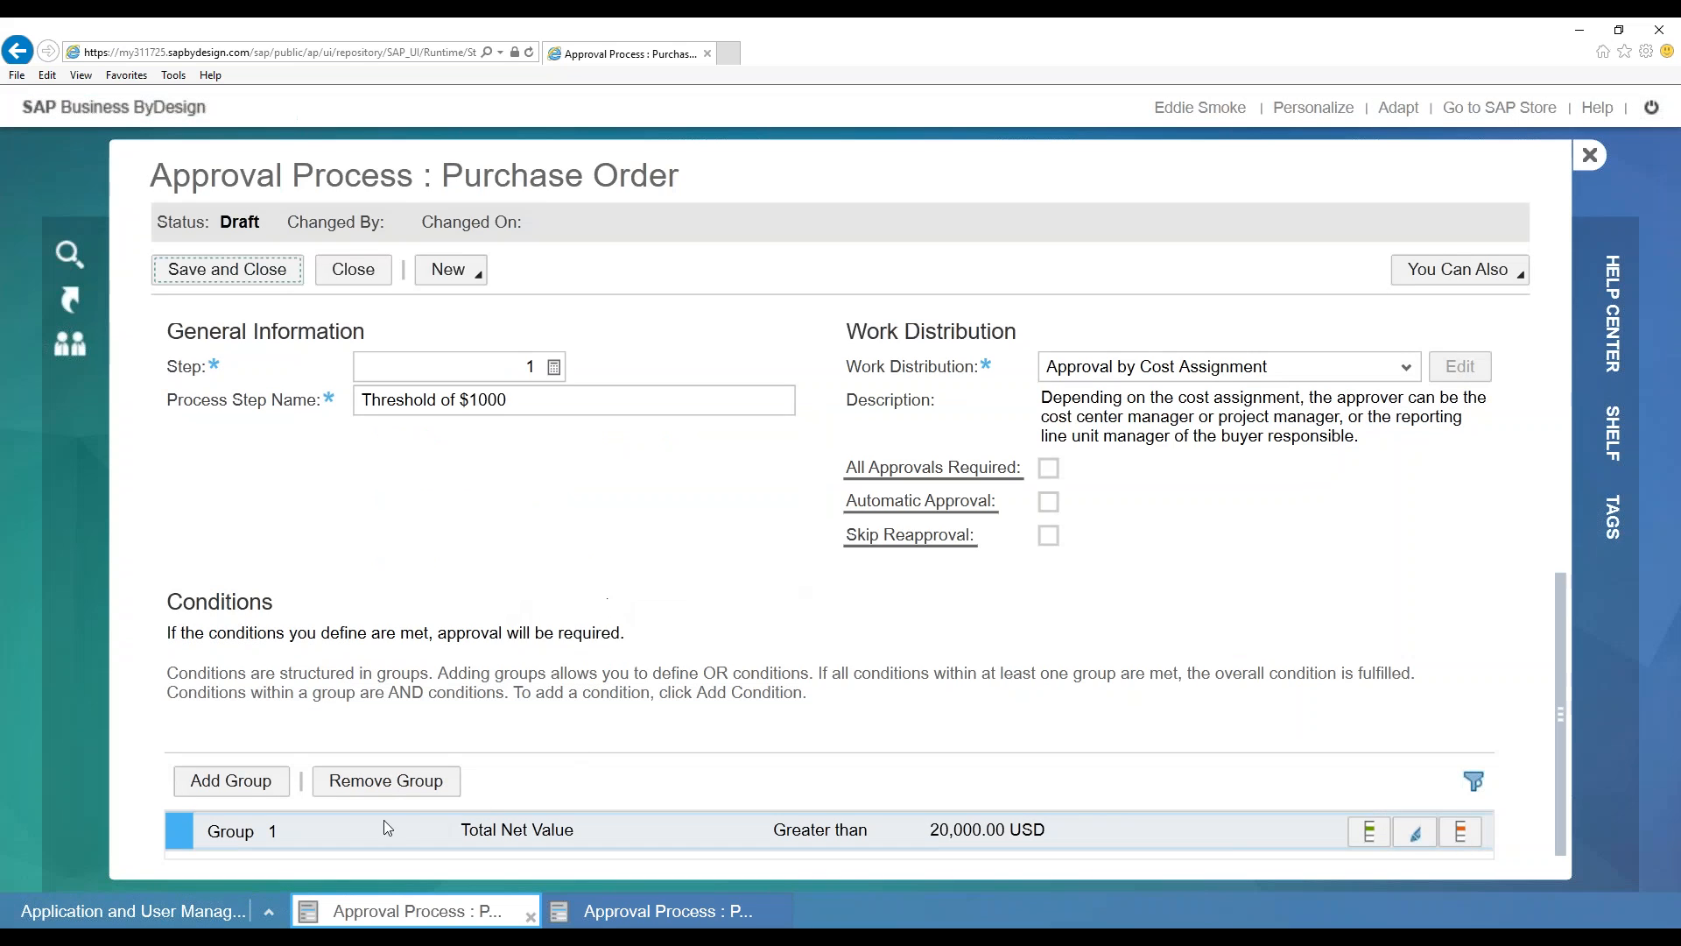
{"action": "left_click", "coordinate": [353, 833]}
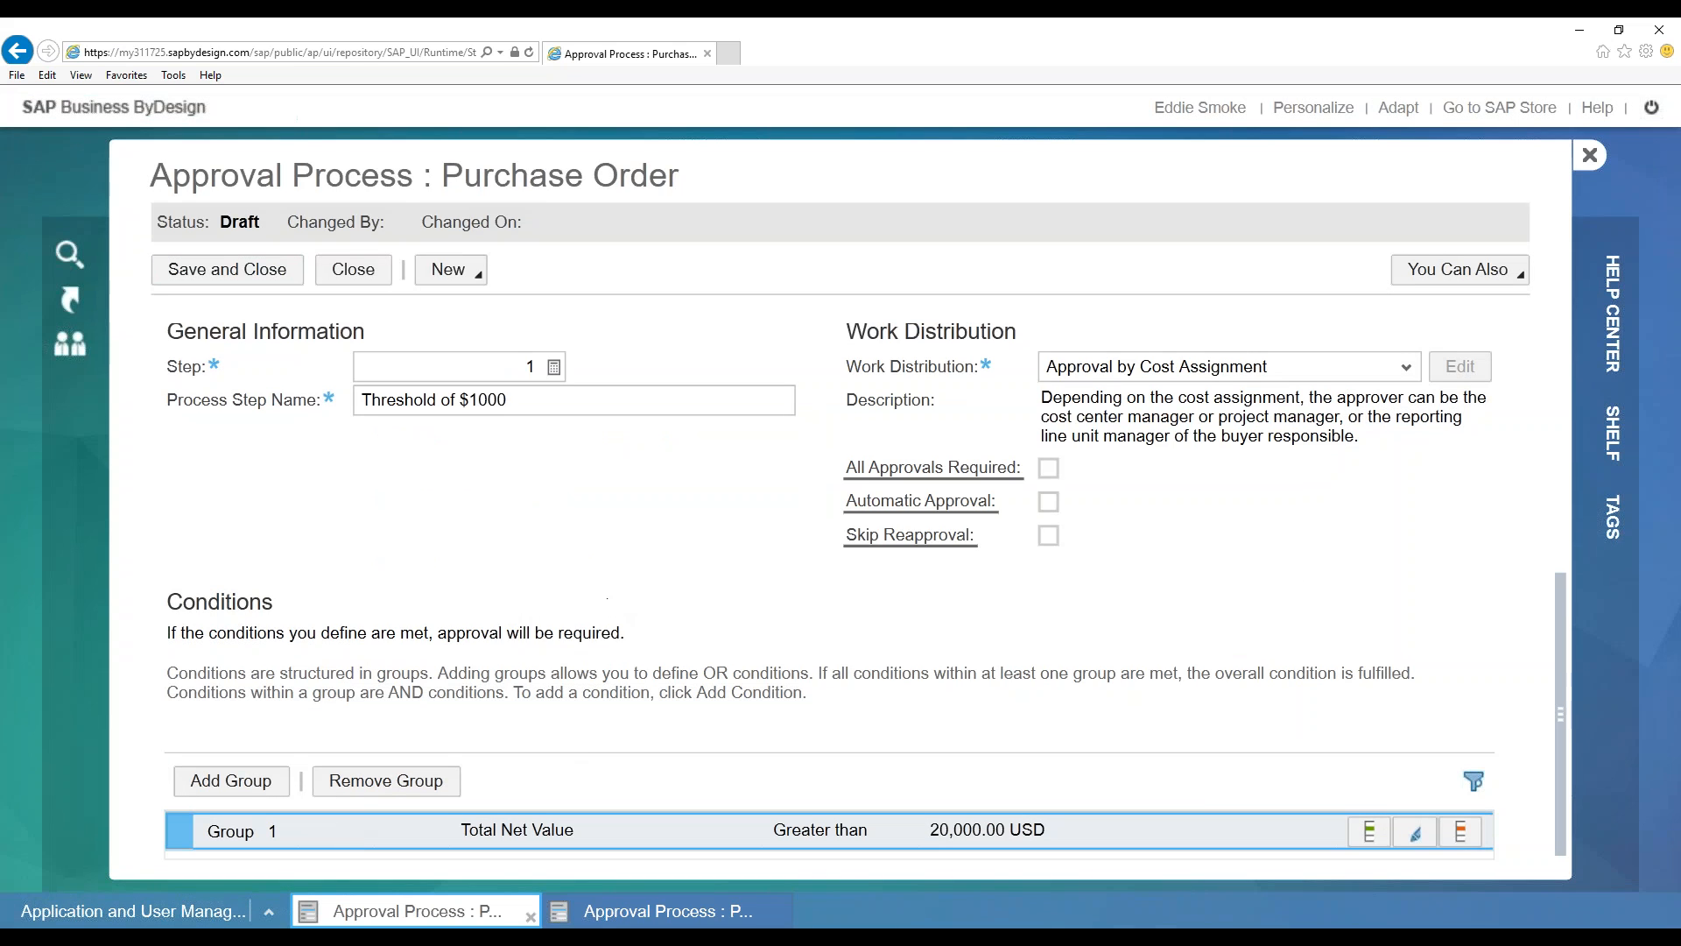
Change Group 1's threshold value to 1,000.00 with currency USD
{"action": "left_click", "coordinate": [1416, 832]}
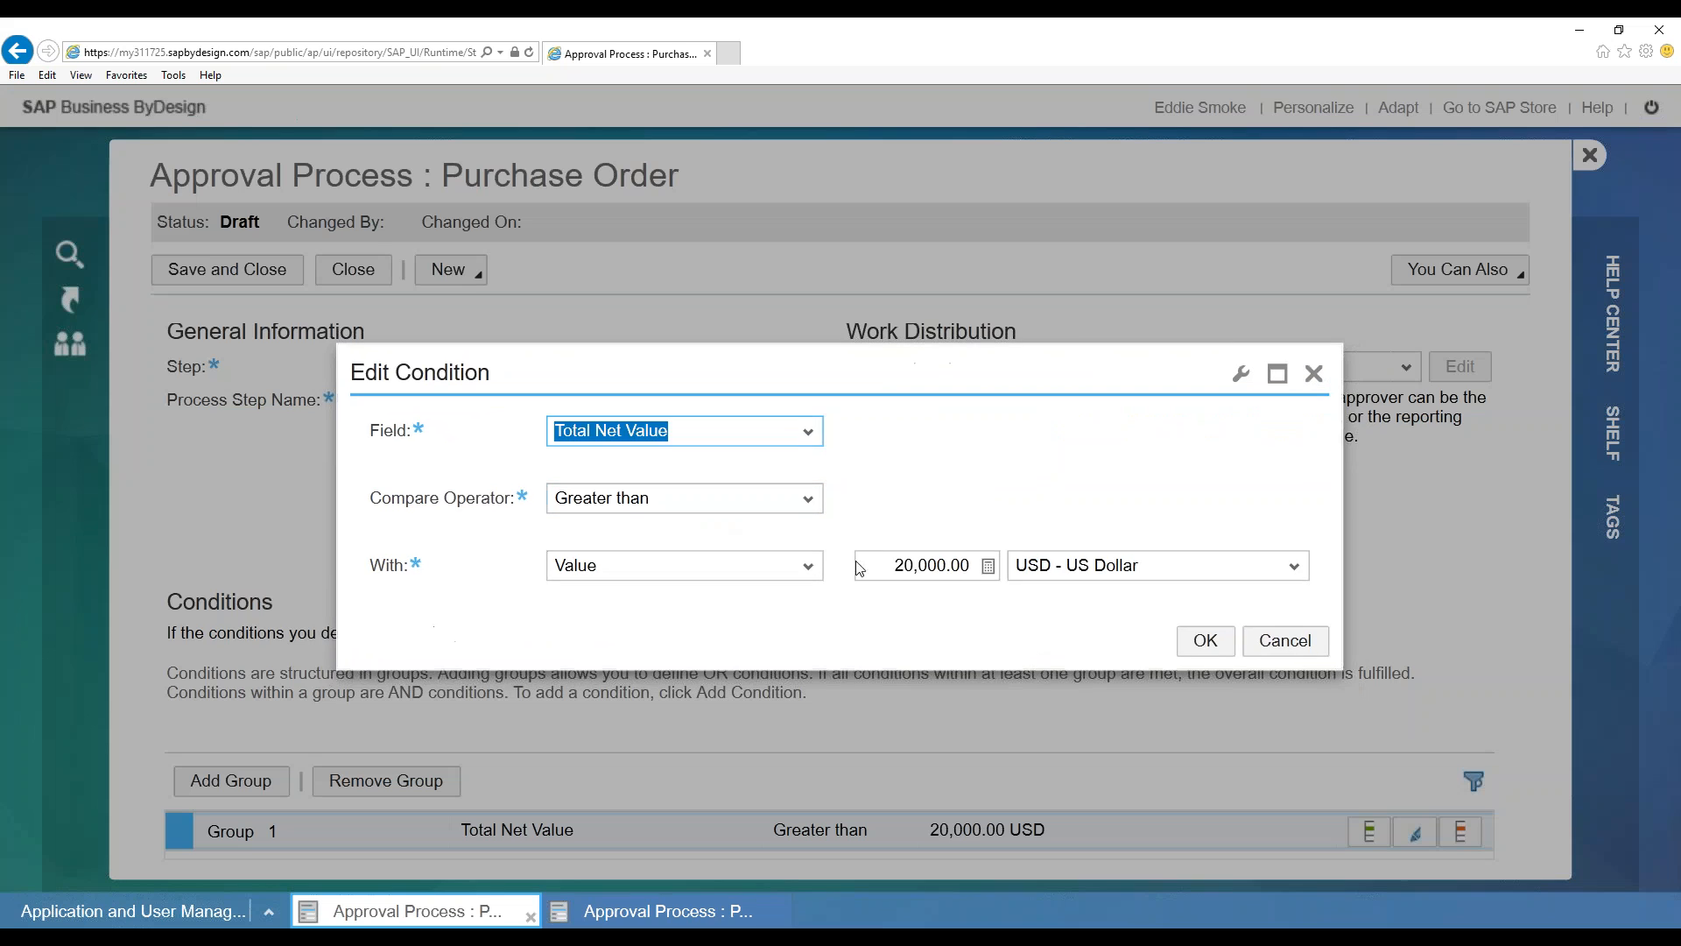
{"action": "type", "text": "1000"}
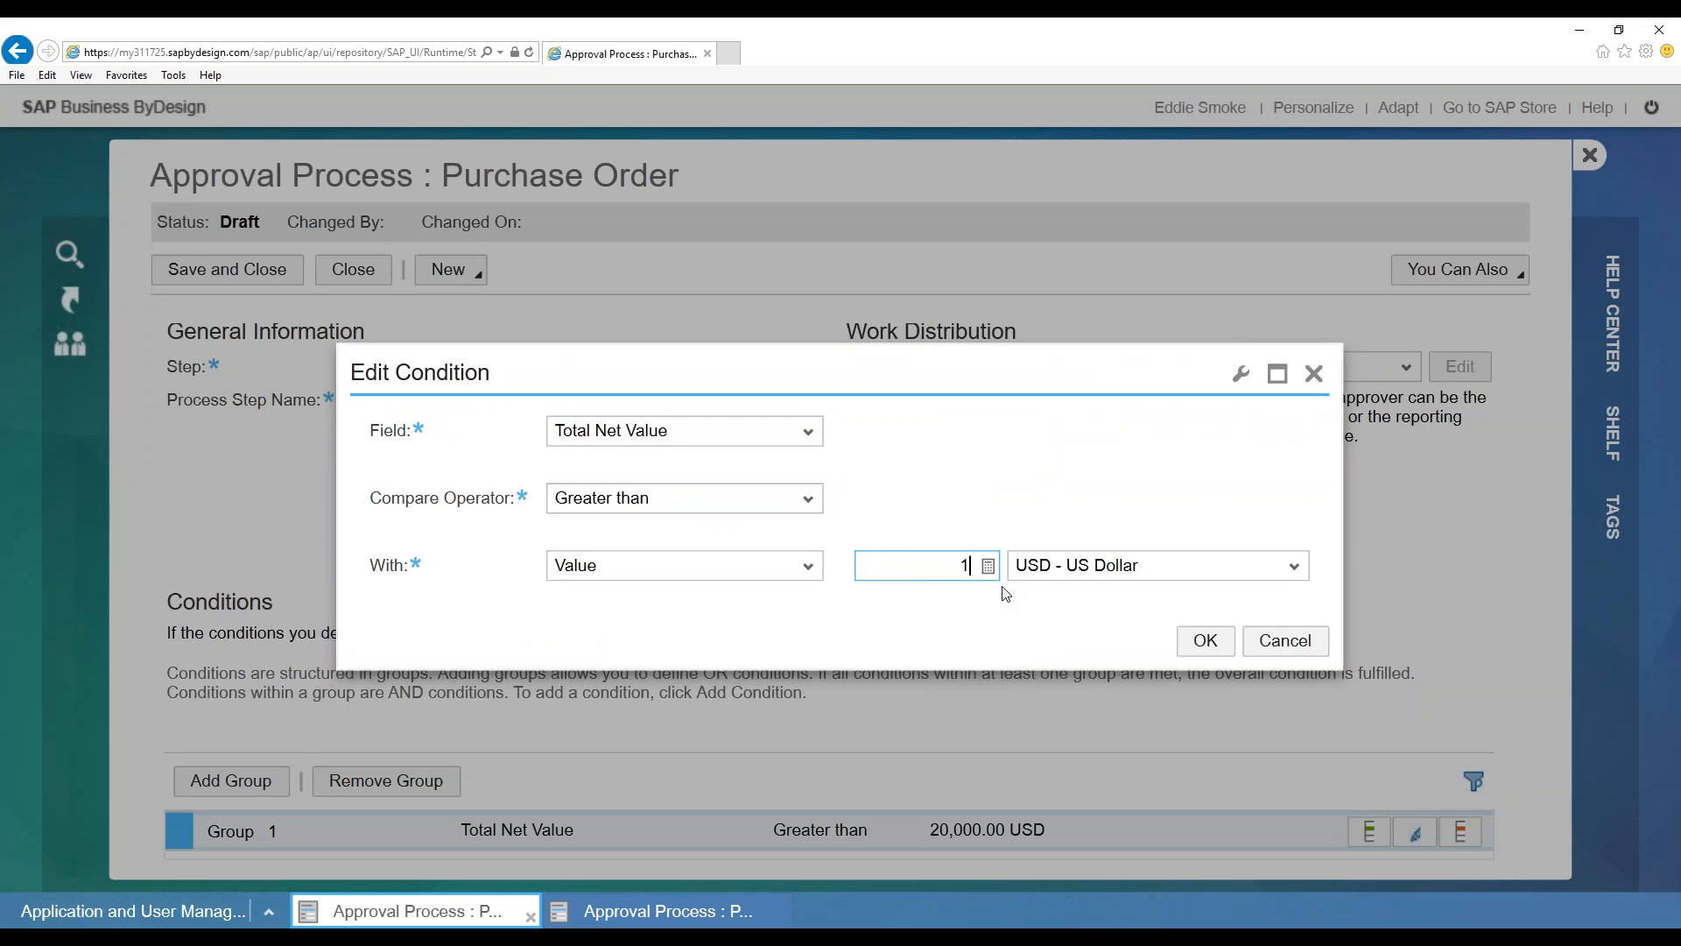
{"action": "left_click", "coordinate": [1182, 565]}
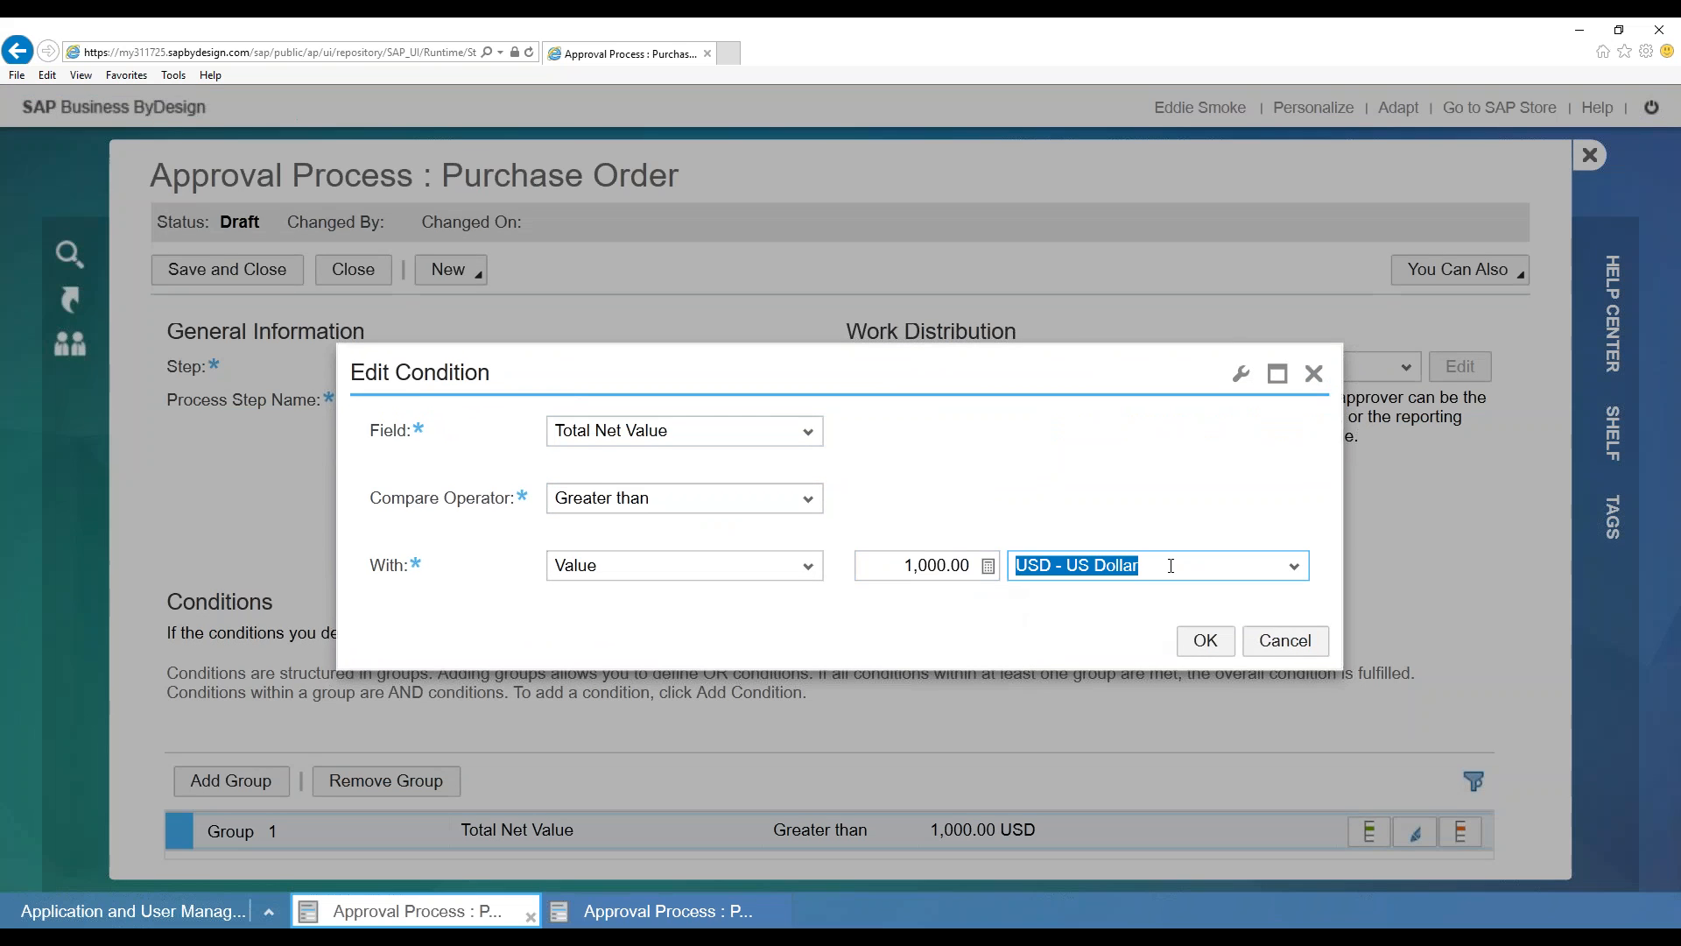
{"action": "left_click", "coordinate": [1295, 567]}
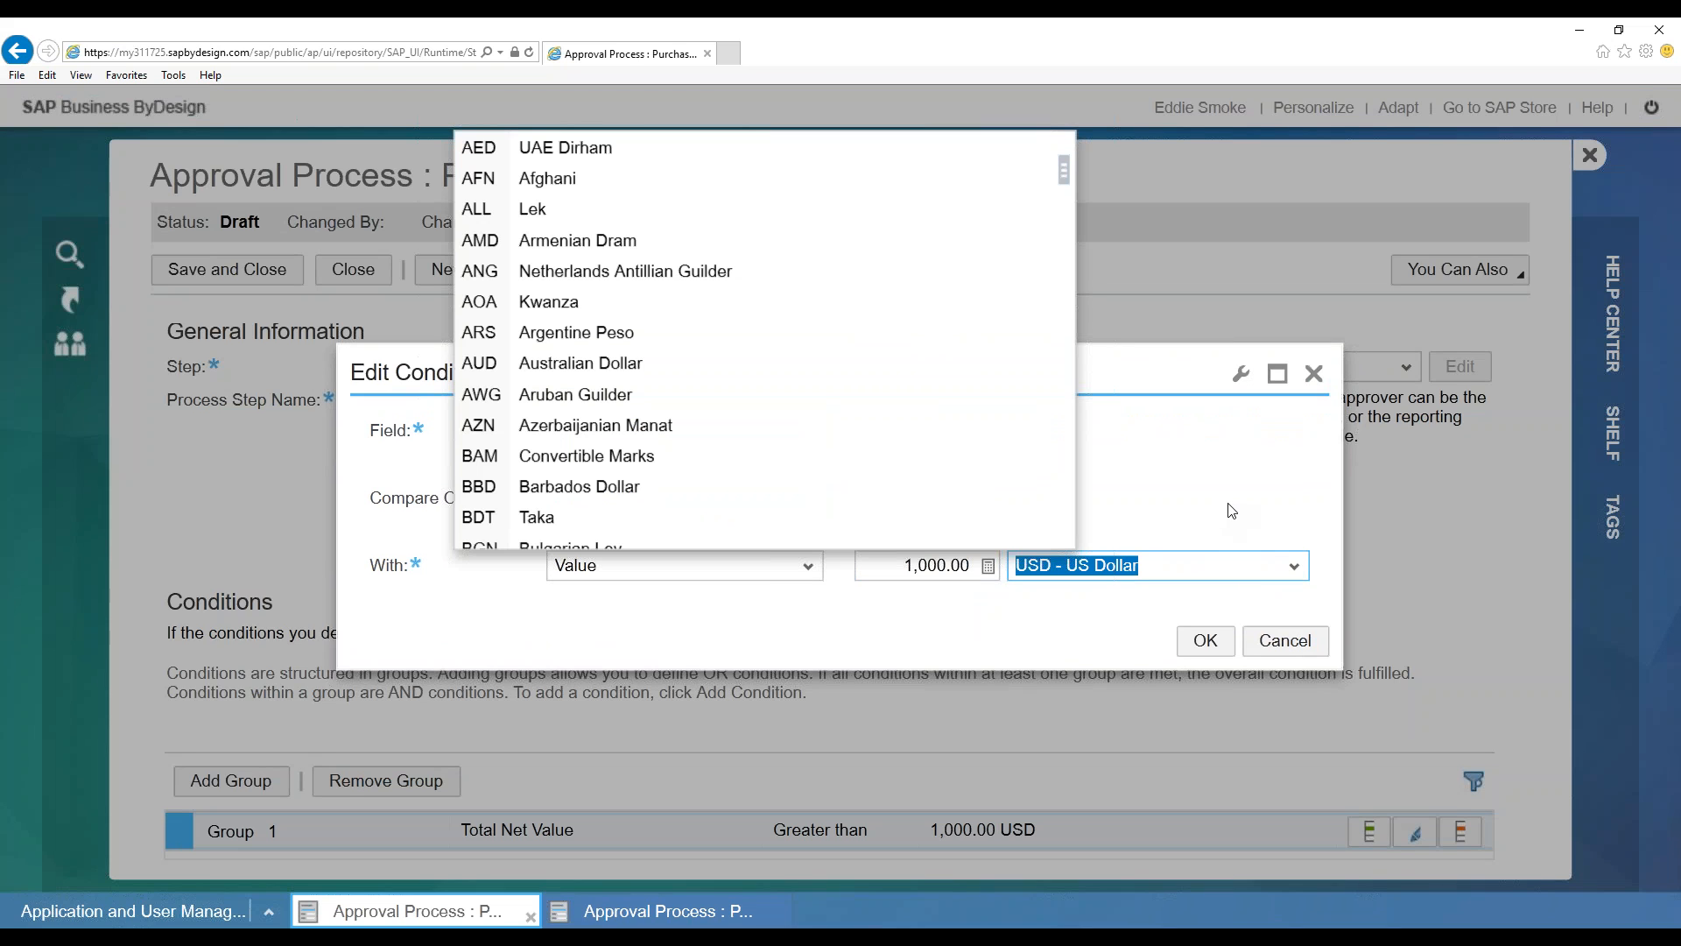
{"action": "left_click", "coordinate": [1158, 570]}
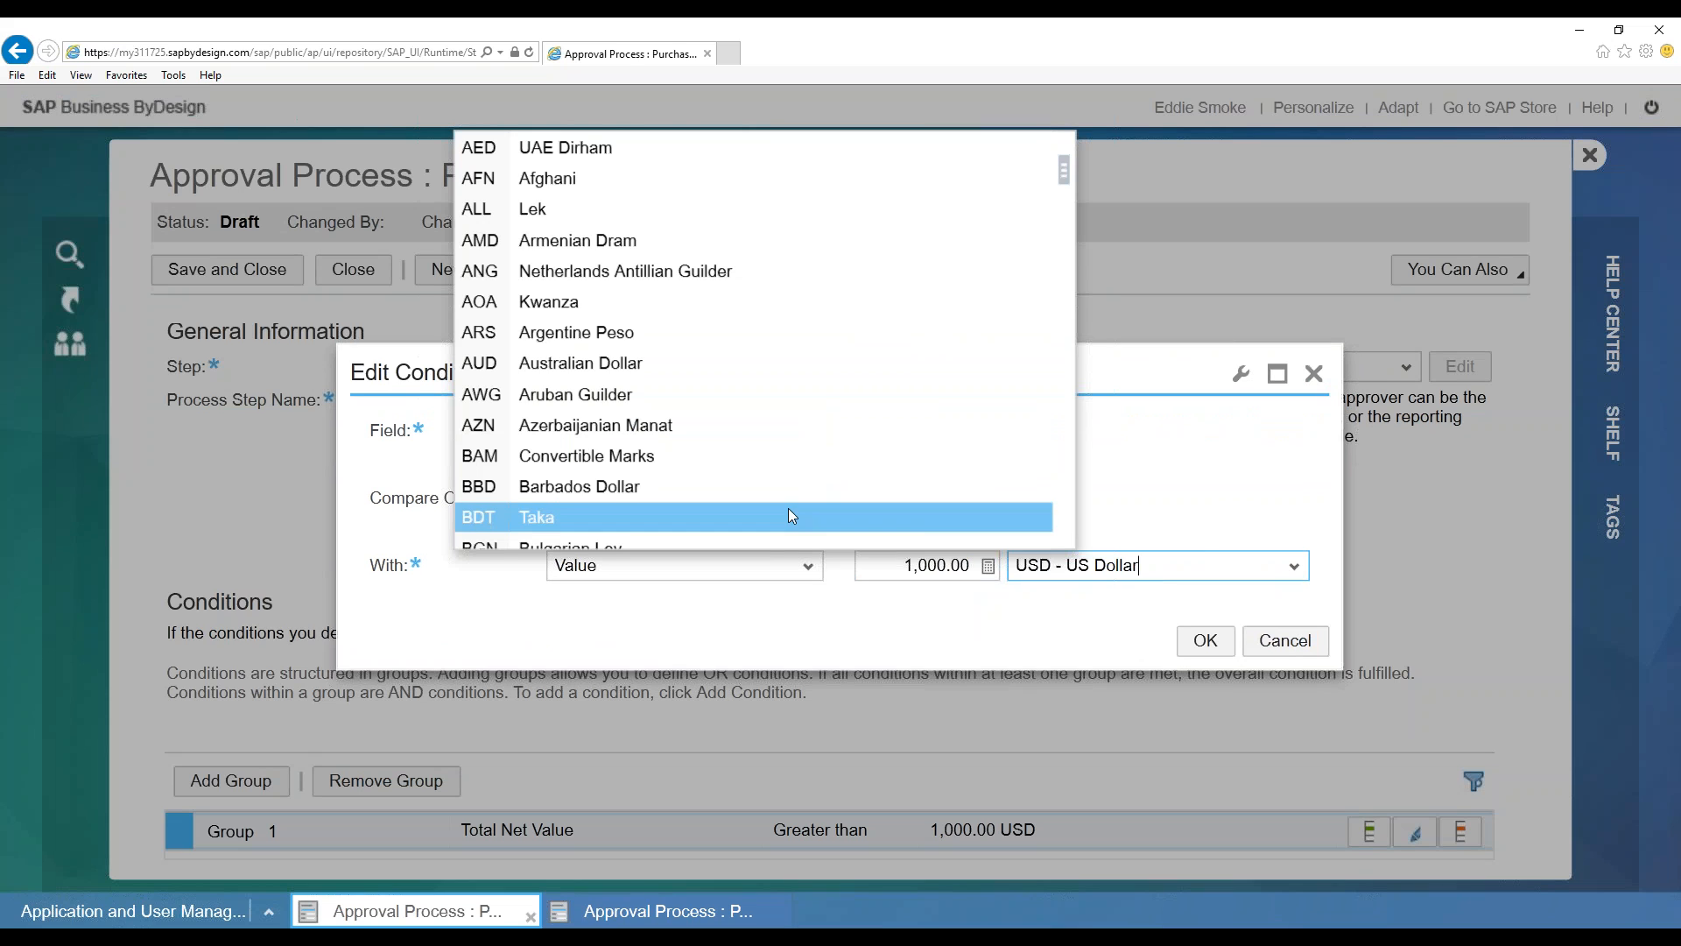
{"action": "type", "text": "usd"}
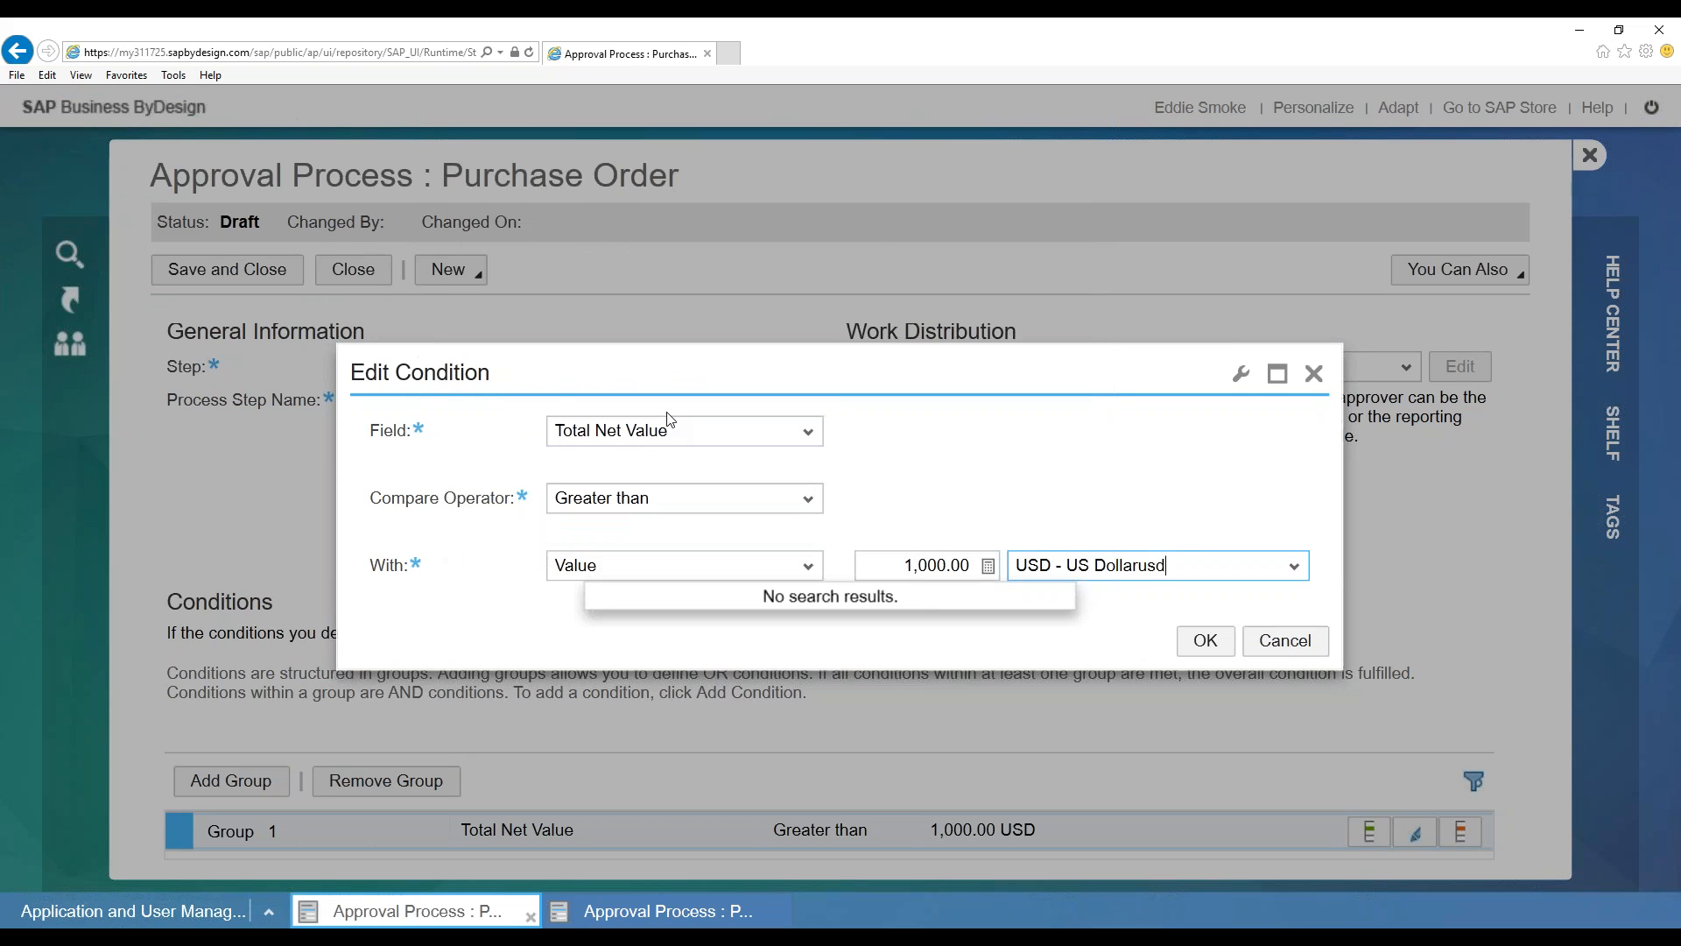
{"action": "key", "text": "Return"}
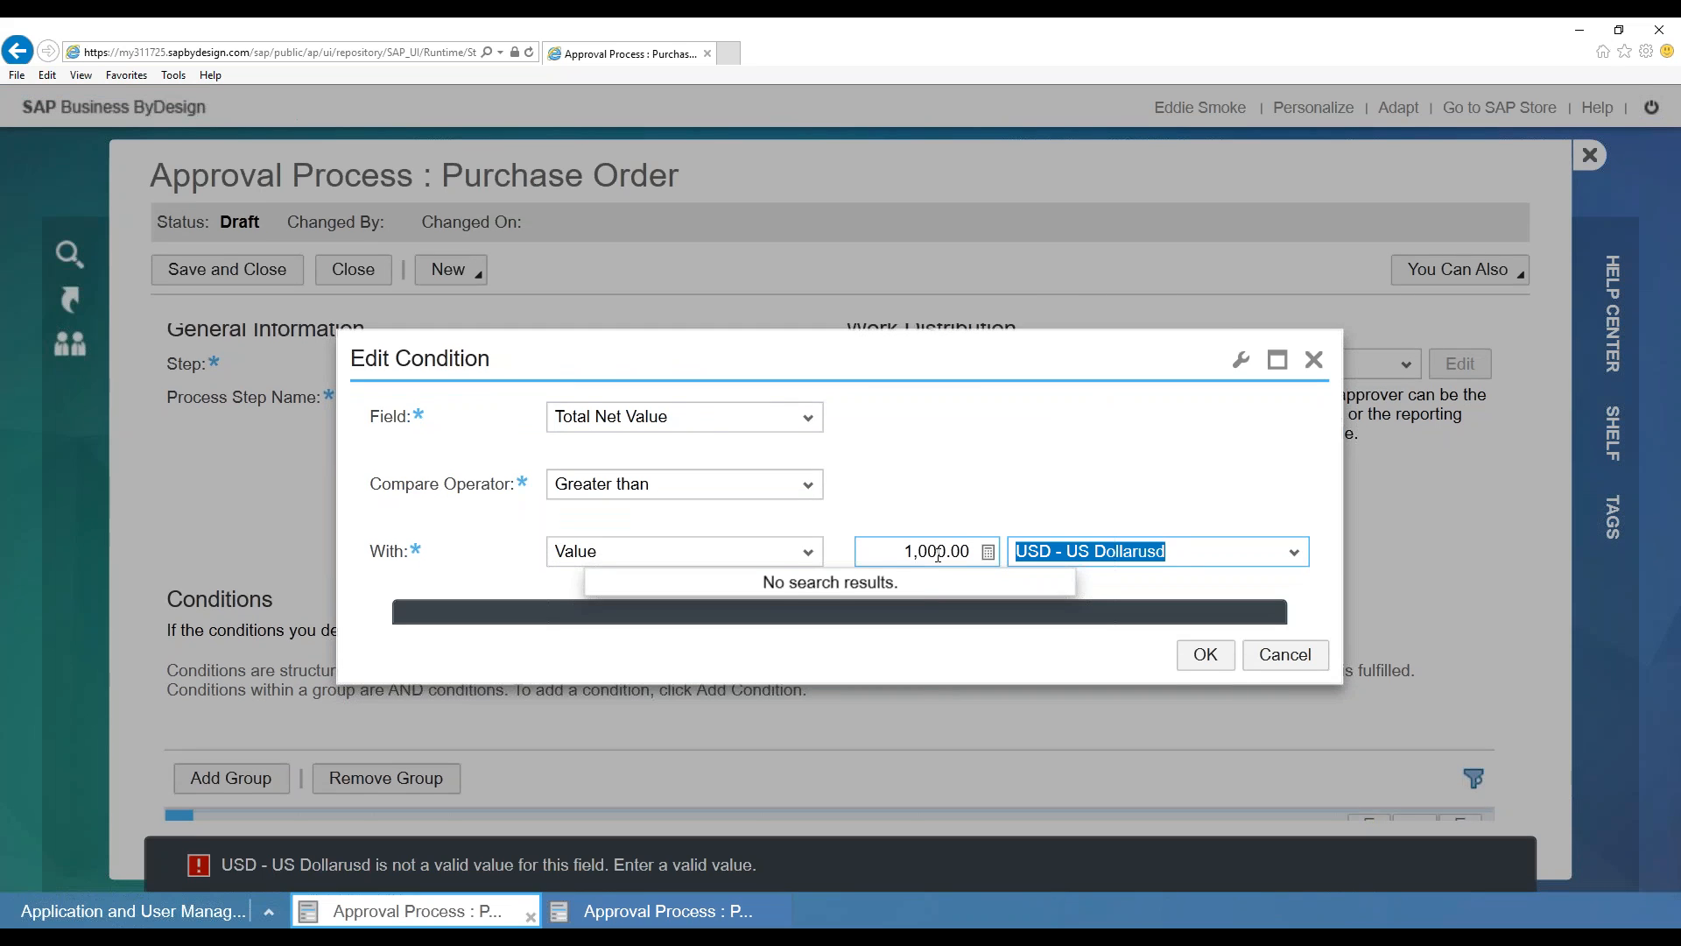
{"action": "type", "text": "usd"}
{"action": "key", "text": "Return"}
Keep Total Net Value as the condition field and confirm the edited condition
{"action": "left_click", "coordinate": [821, 429]}
{"action": "left_click", "coordinate": [805, 428]}
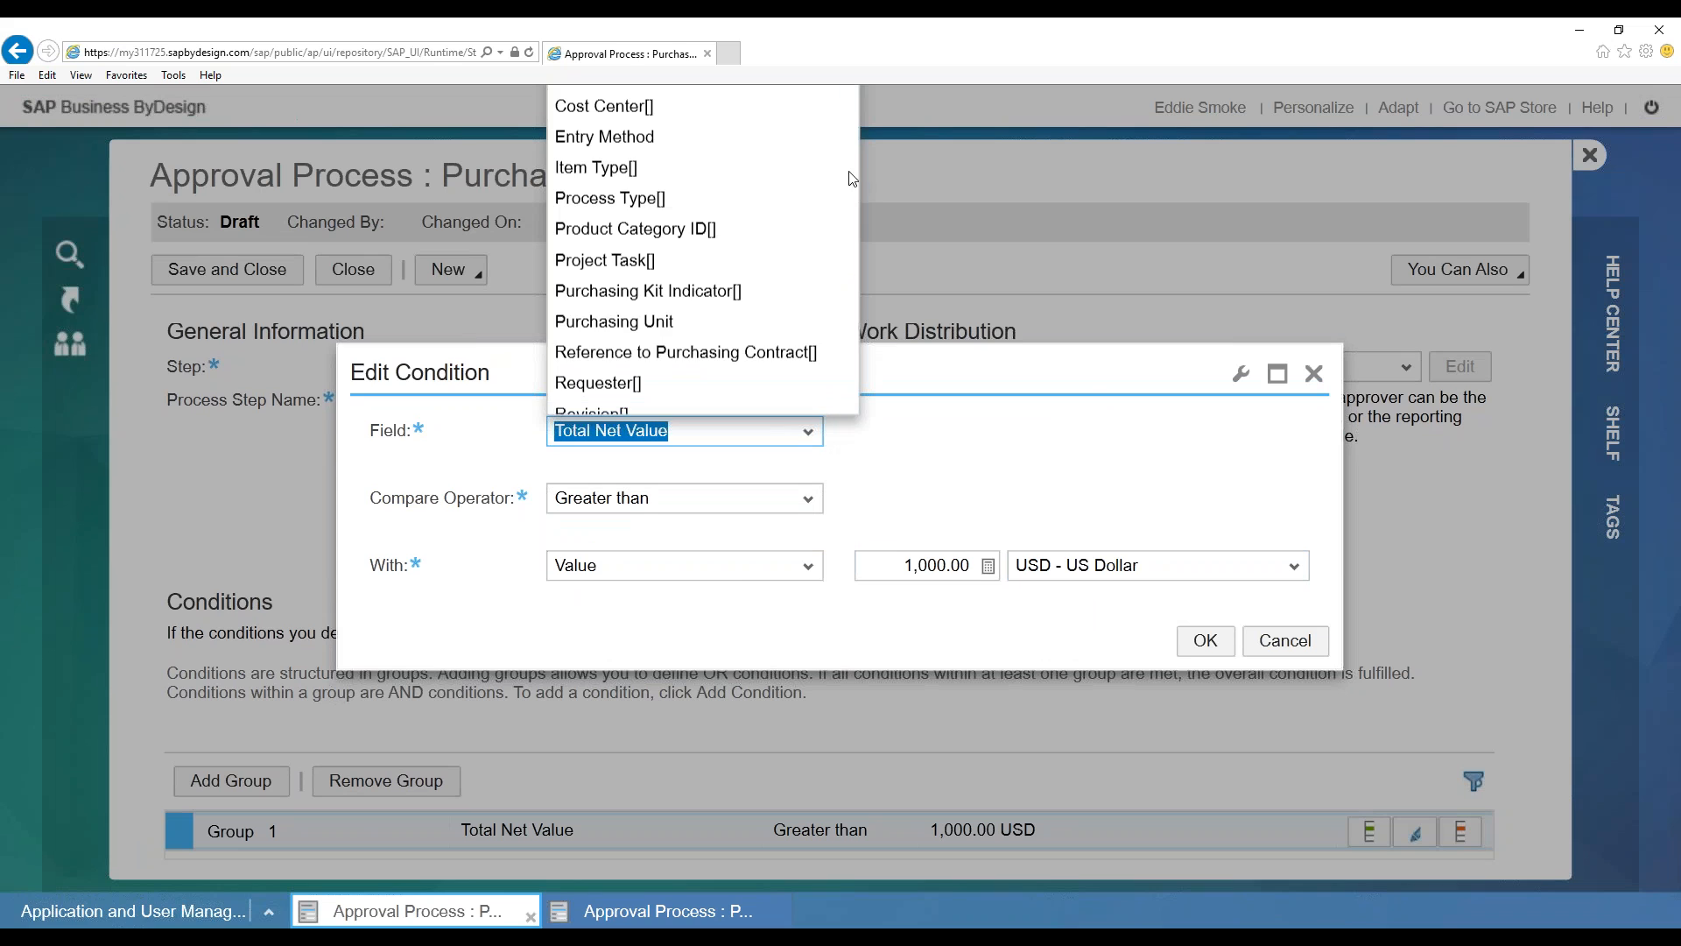
{"action": "scroll", "coordinate": [826, 267], "scroll_direction": "down", "scroll_amount": 3}
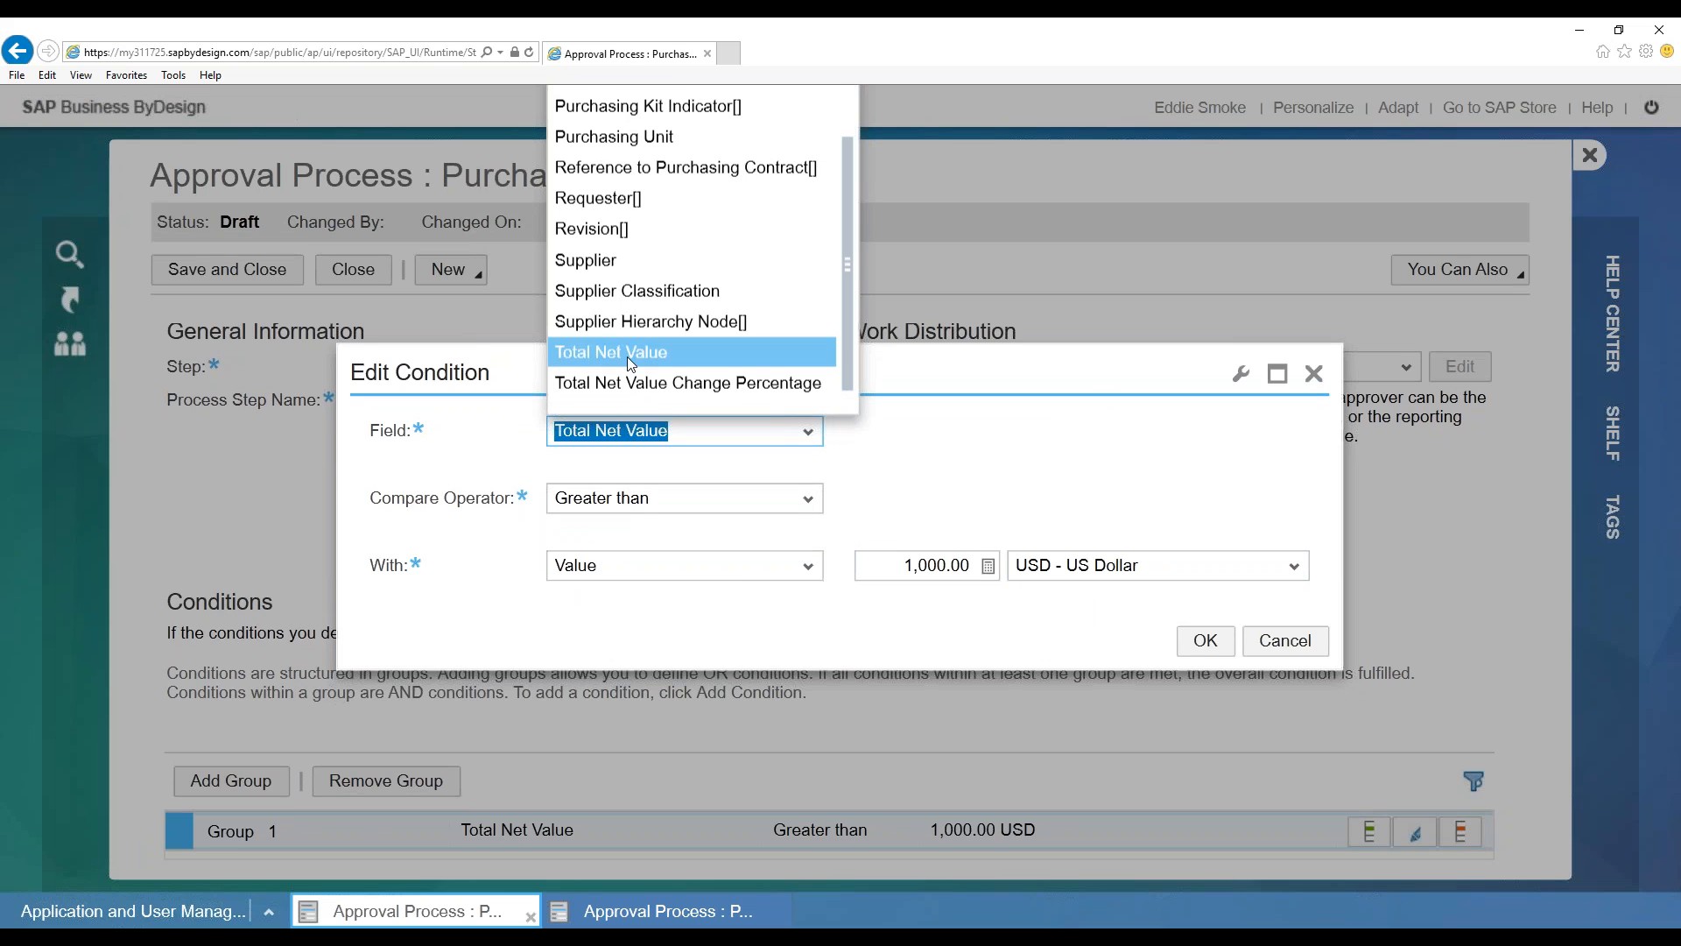
{"action": "left_click", "coordinate": [1205, 640]}
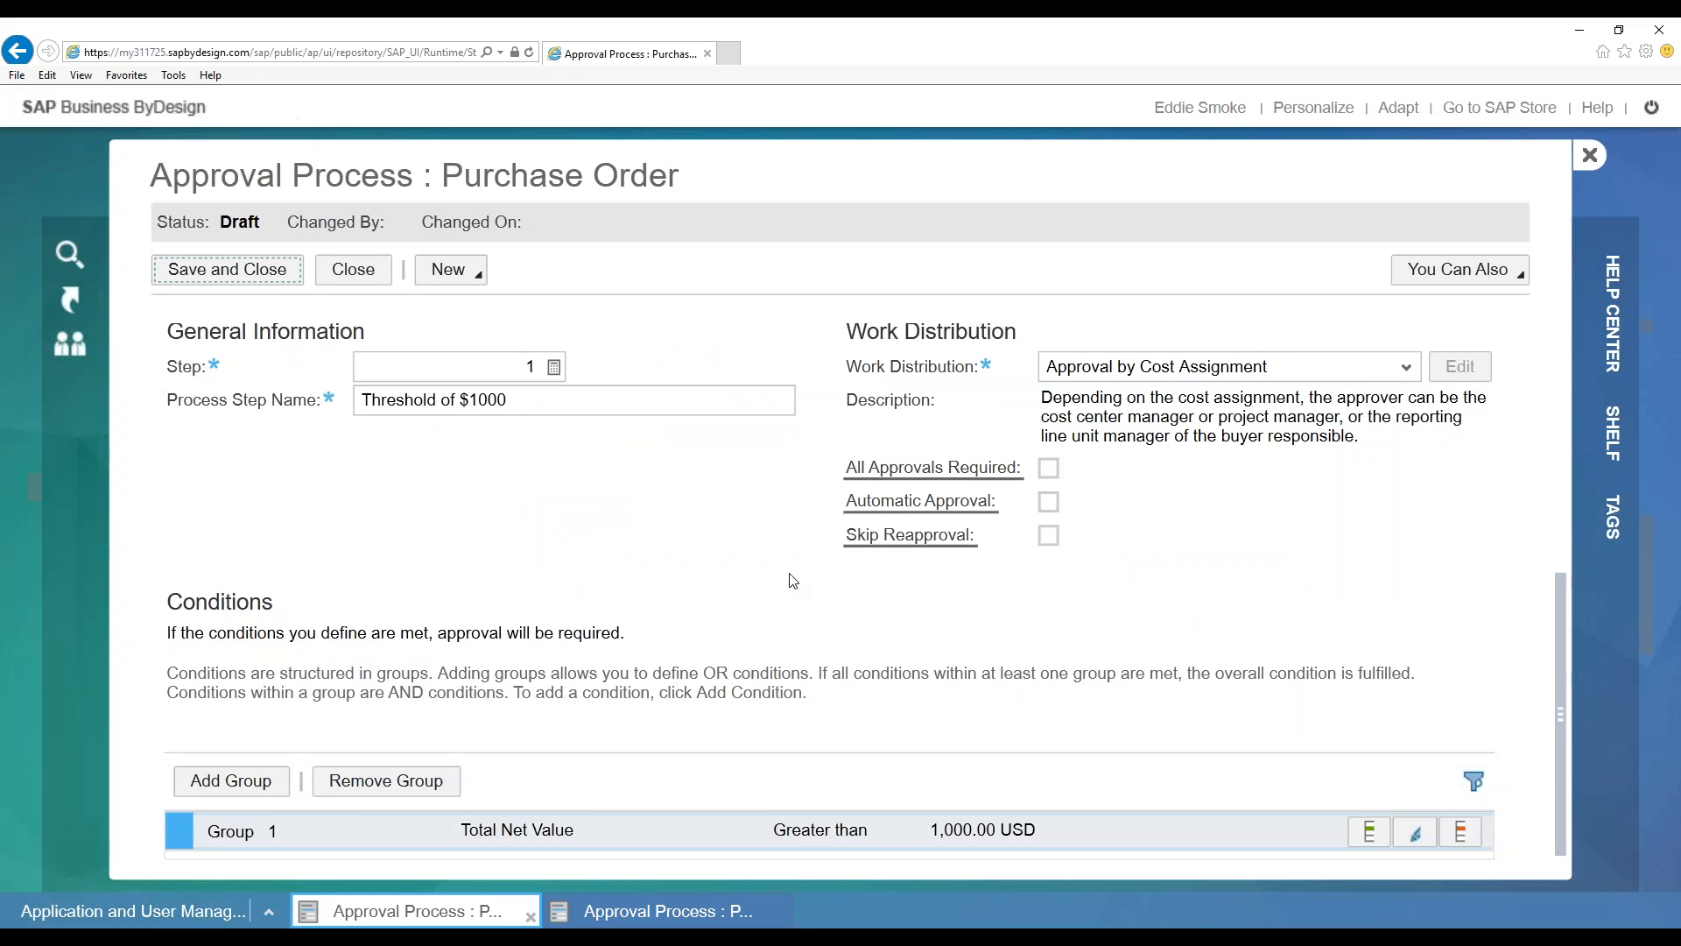
{"action": "scroll", "coordinate": [767, 591], "scroll_direction": "up", "scroll_amount": 1}
Remove the empty step 2 row and review the $100,000 step's details
{"action": "scroll", "coordinate": [767, 592], "scroll_direction": "up", "scroll_amount": 2}
{"action": "scroll", "coordinate": [695, 574], "scroll_direction": "up", "scroll_amount": 2}
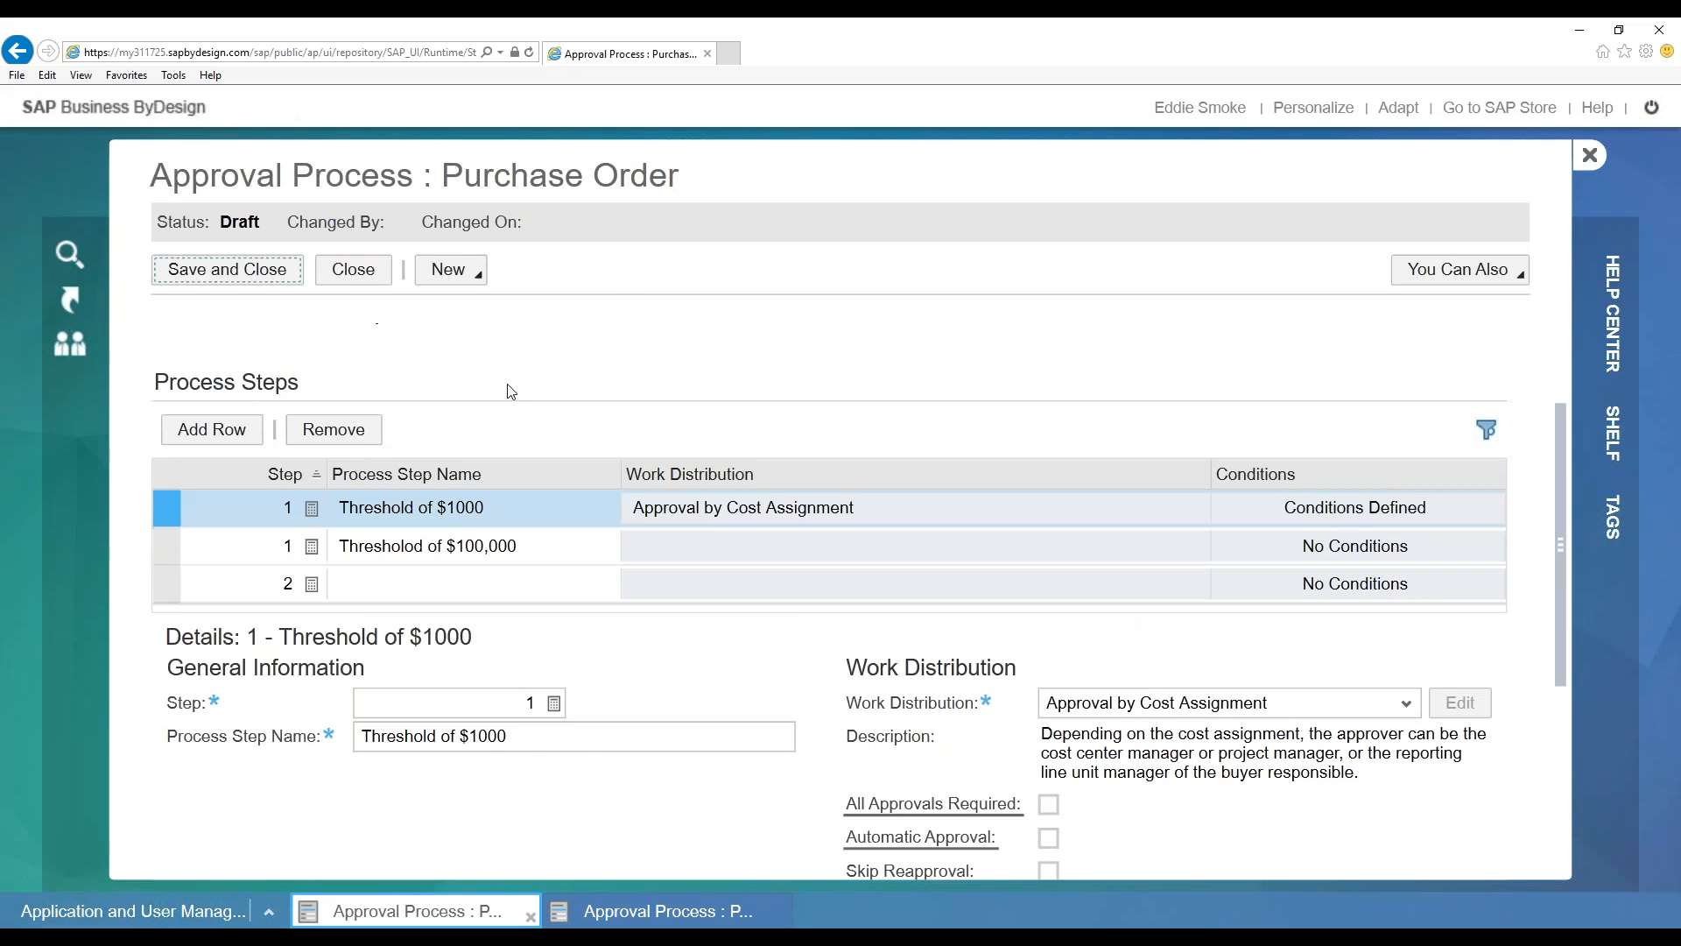
{"action": "scroll", "coordinate": [504, 397], "scroll_direction": "up", "scroll_amount": 2}
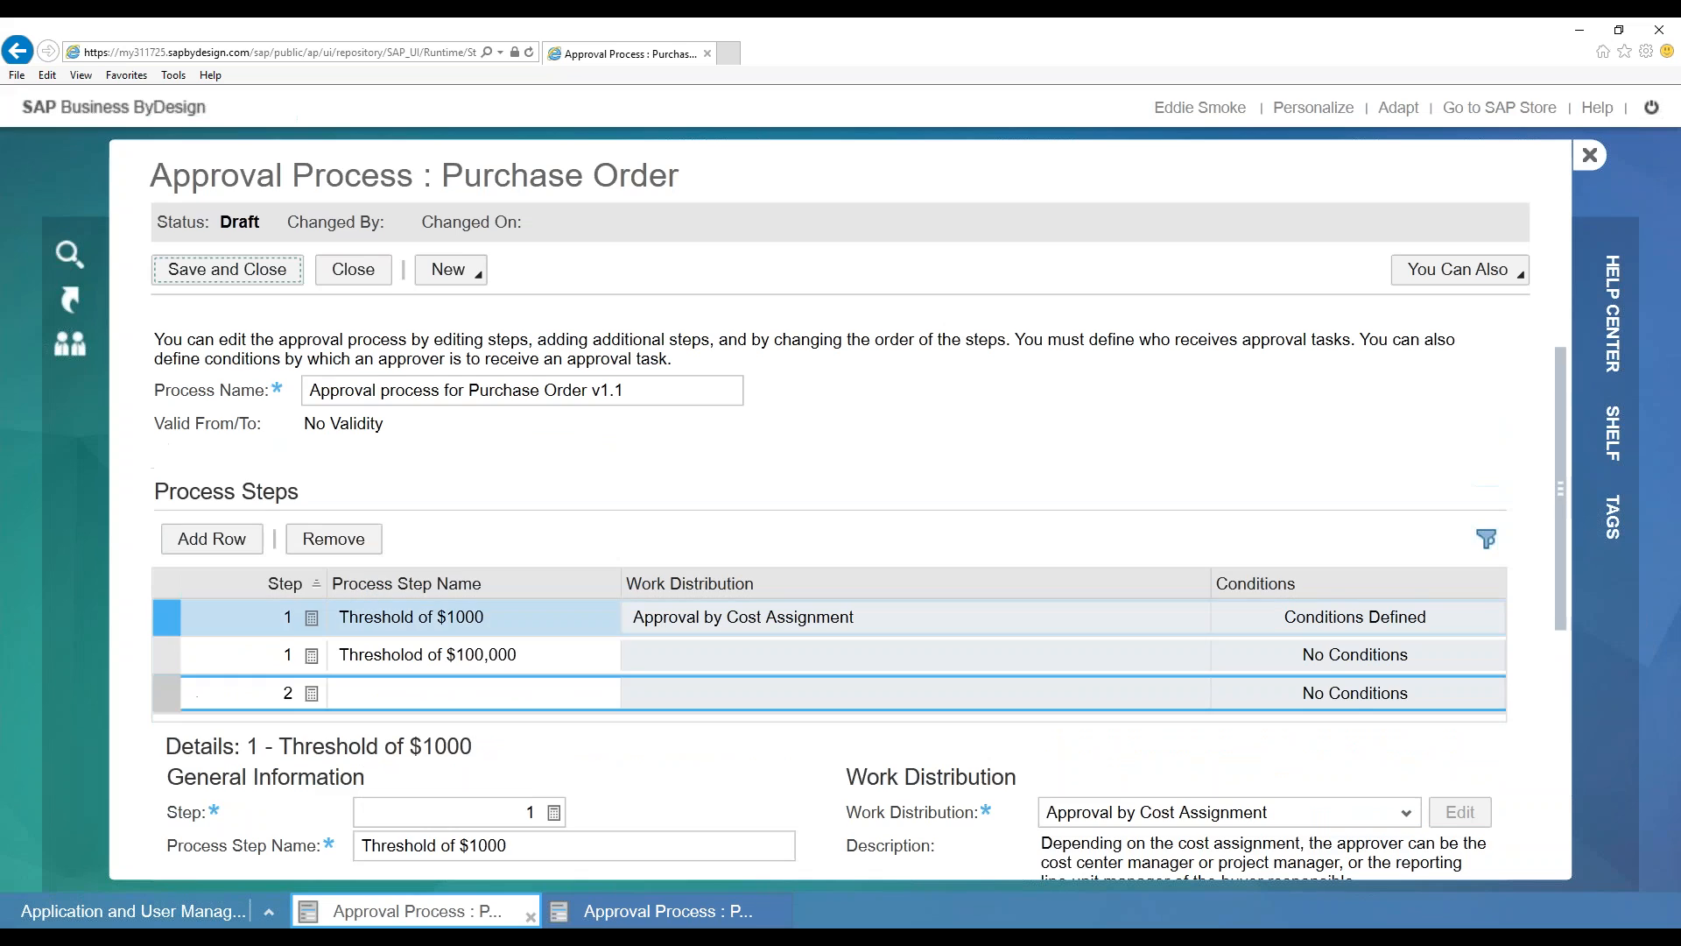
{"action": "left_click", "coordinate": [334, 538]}
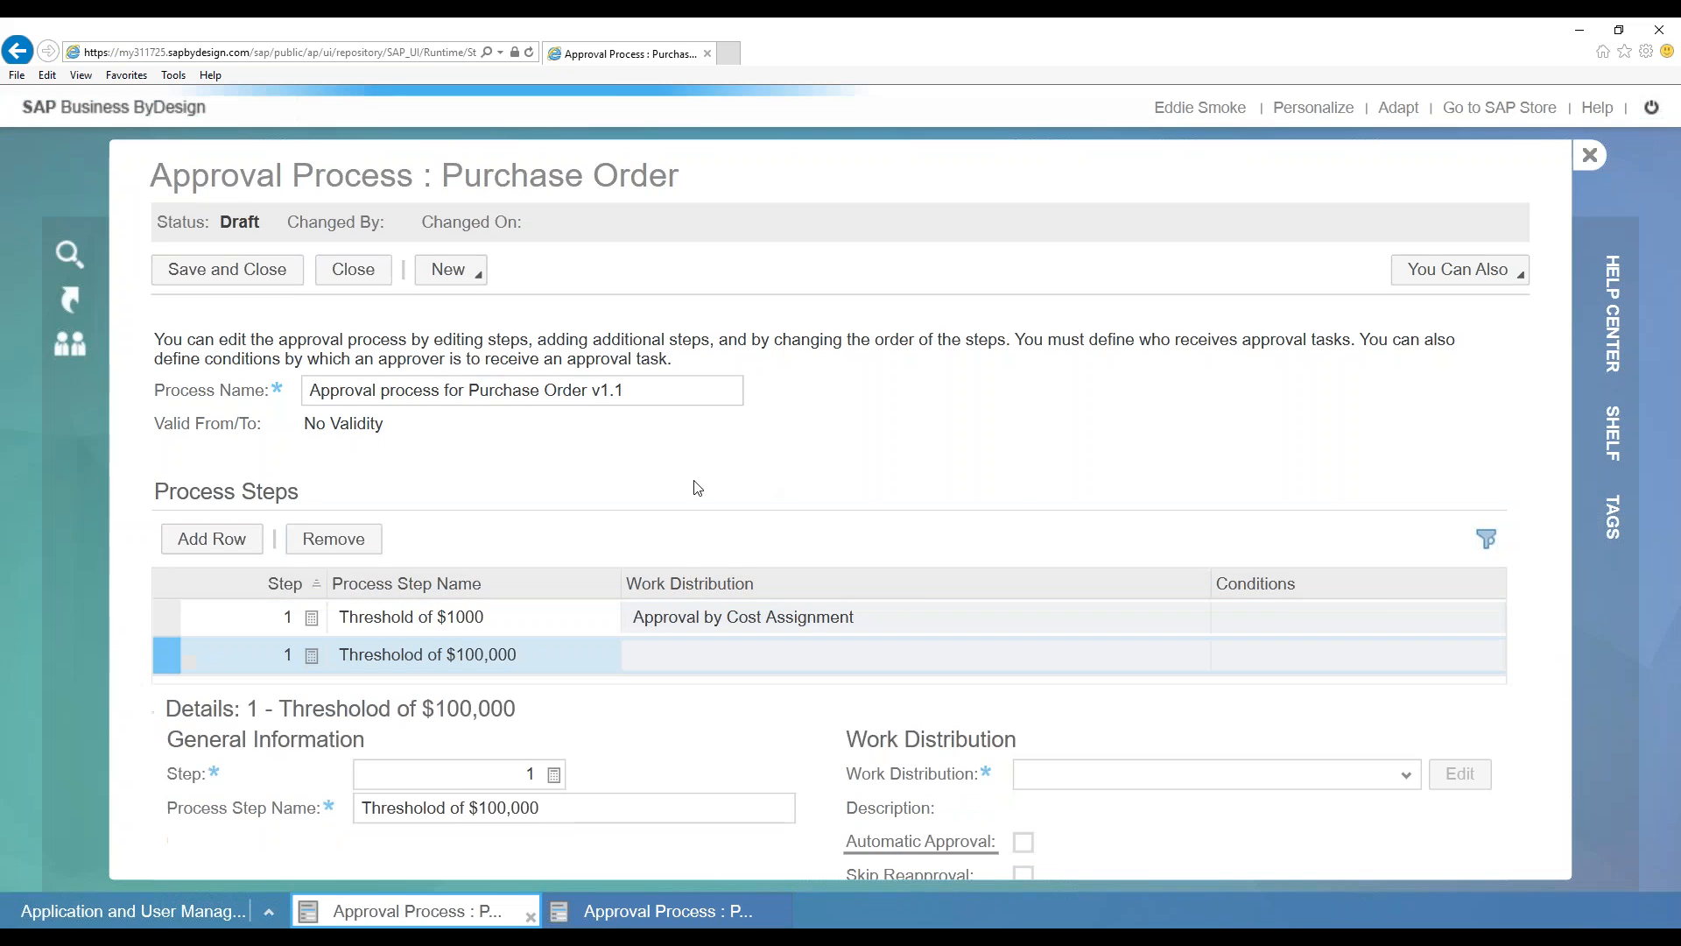
{"action": "scroll", "coordinate": [994, 576], "scroll_direction": "down", "scroll_amount": 5}
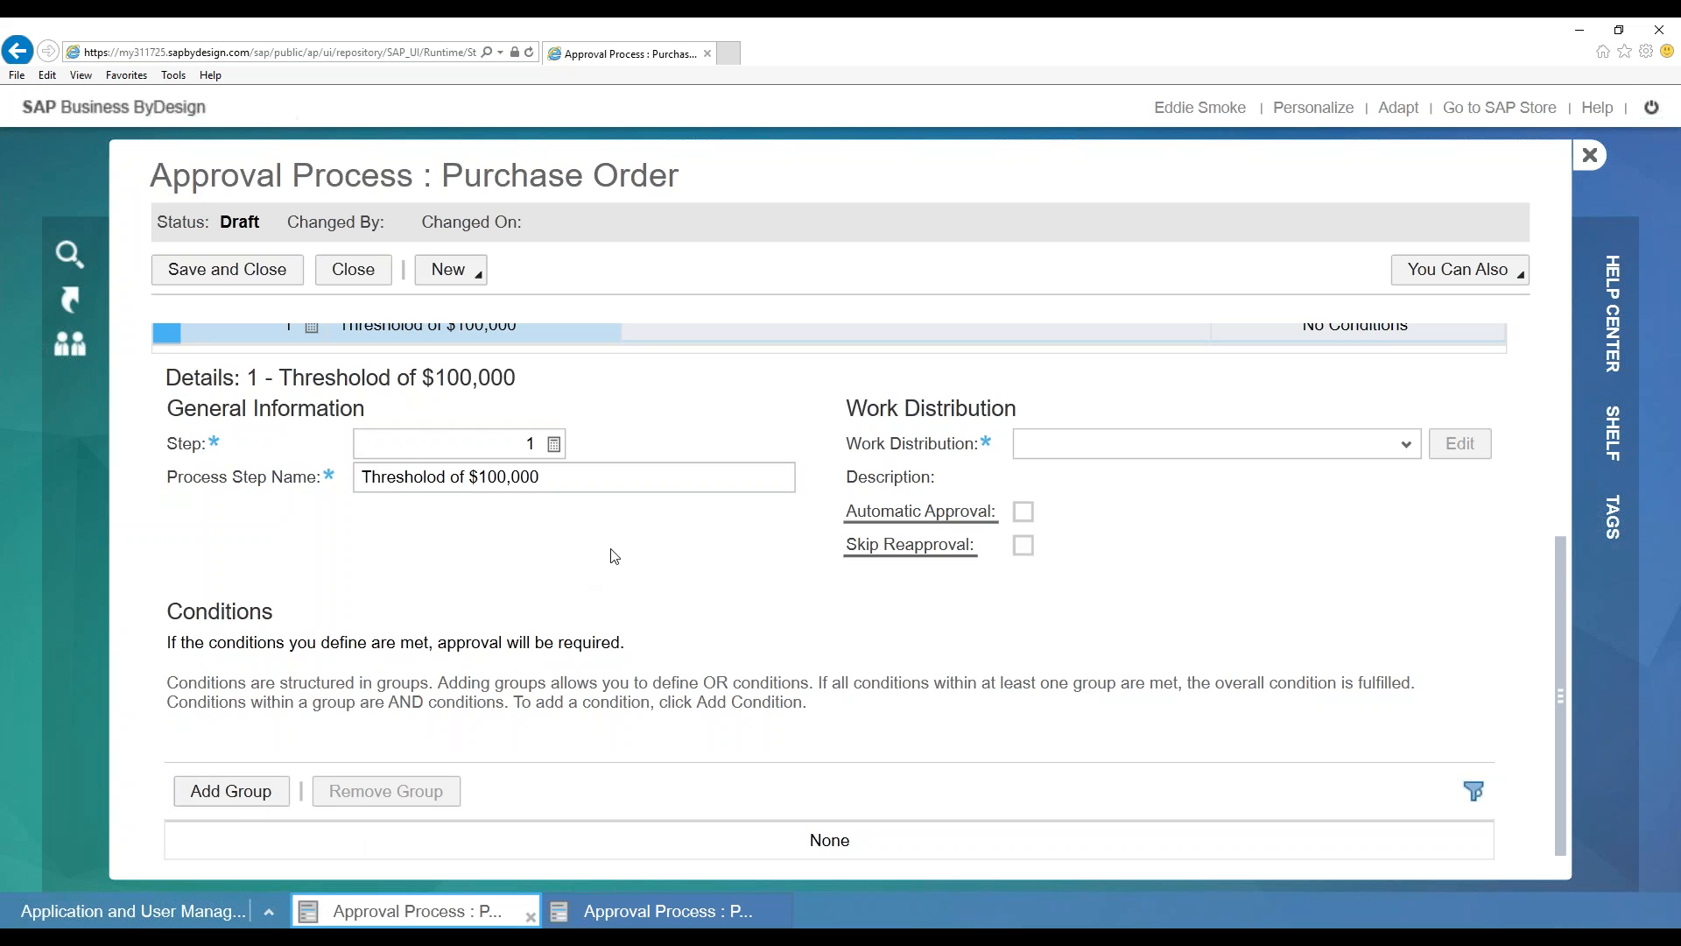
{"action": "scroll", "coordinate": [604, 499], "scroll_direction": "up", "scroll_amount": 4}
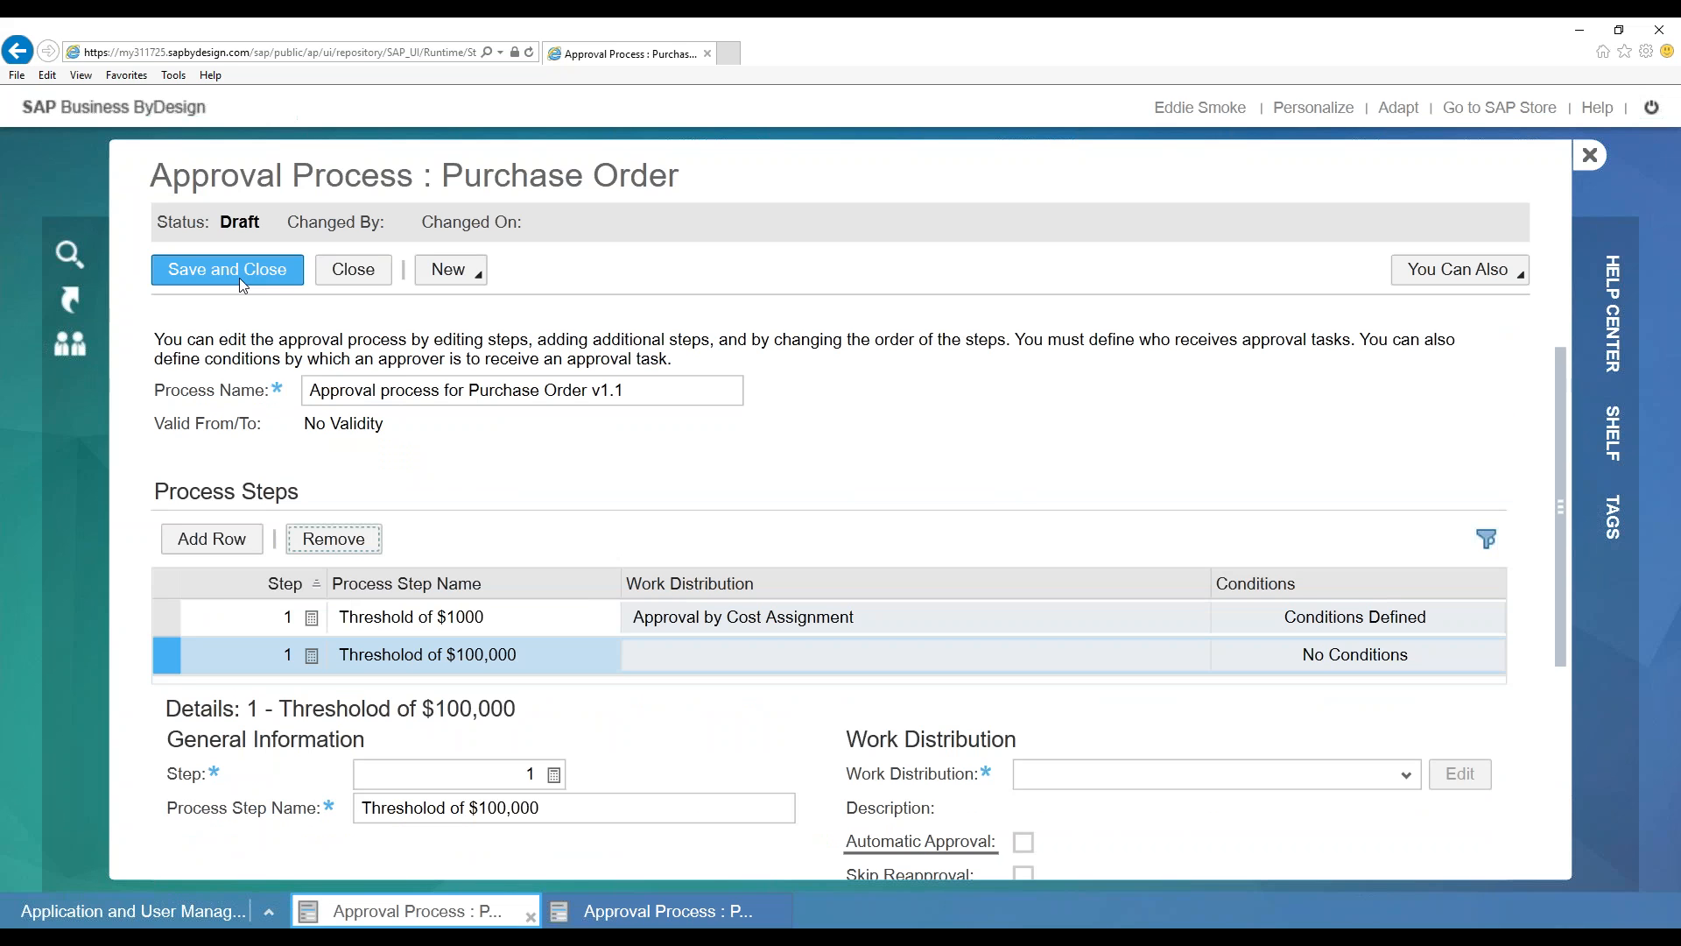
Attempt Save and Close, then select and remove the Thresholod of $100,000 step
{"action": "left_click", "coordinate": [267, 273]}
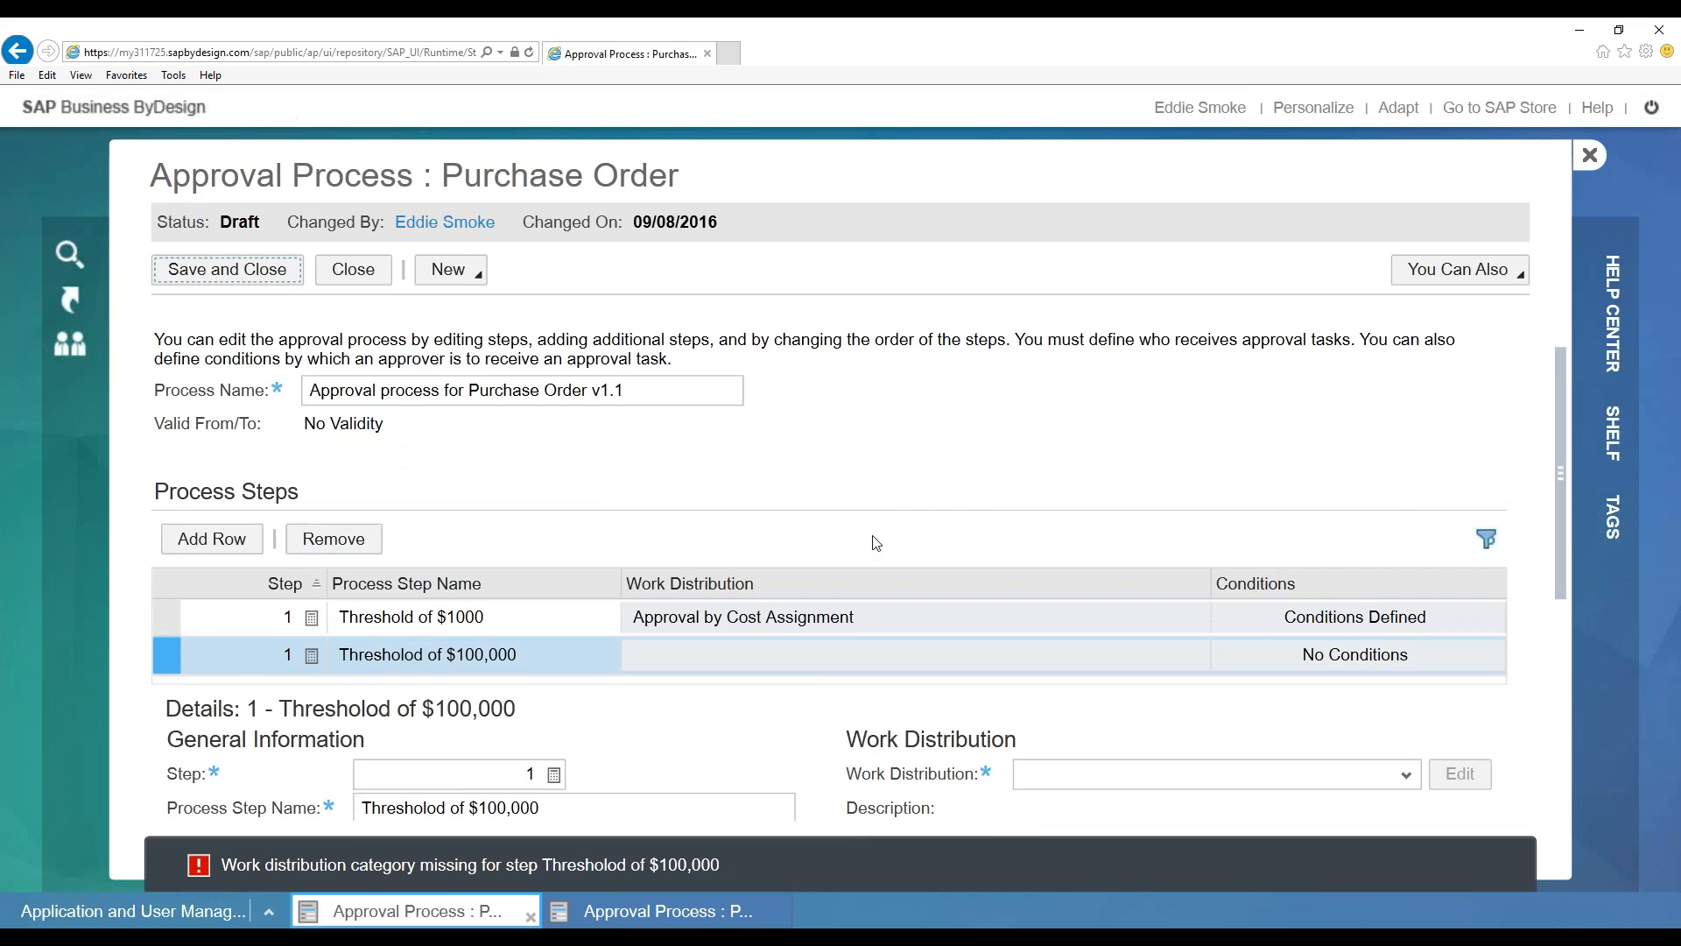
{"action": "scroll", "coordinate": [877, 542], "scroll_direction": "down", "scroll_amount": 3}
{"action": "left_click", "coordinate": [168, 389]}
{"action": "scroll", "coordinate": [374, 477], "scroll_direction": "up", "scroll_amount": 3}
{"action": "left_click", "coordinate": [353, 540]}
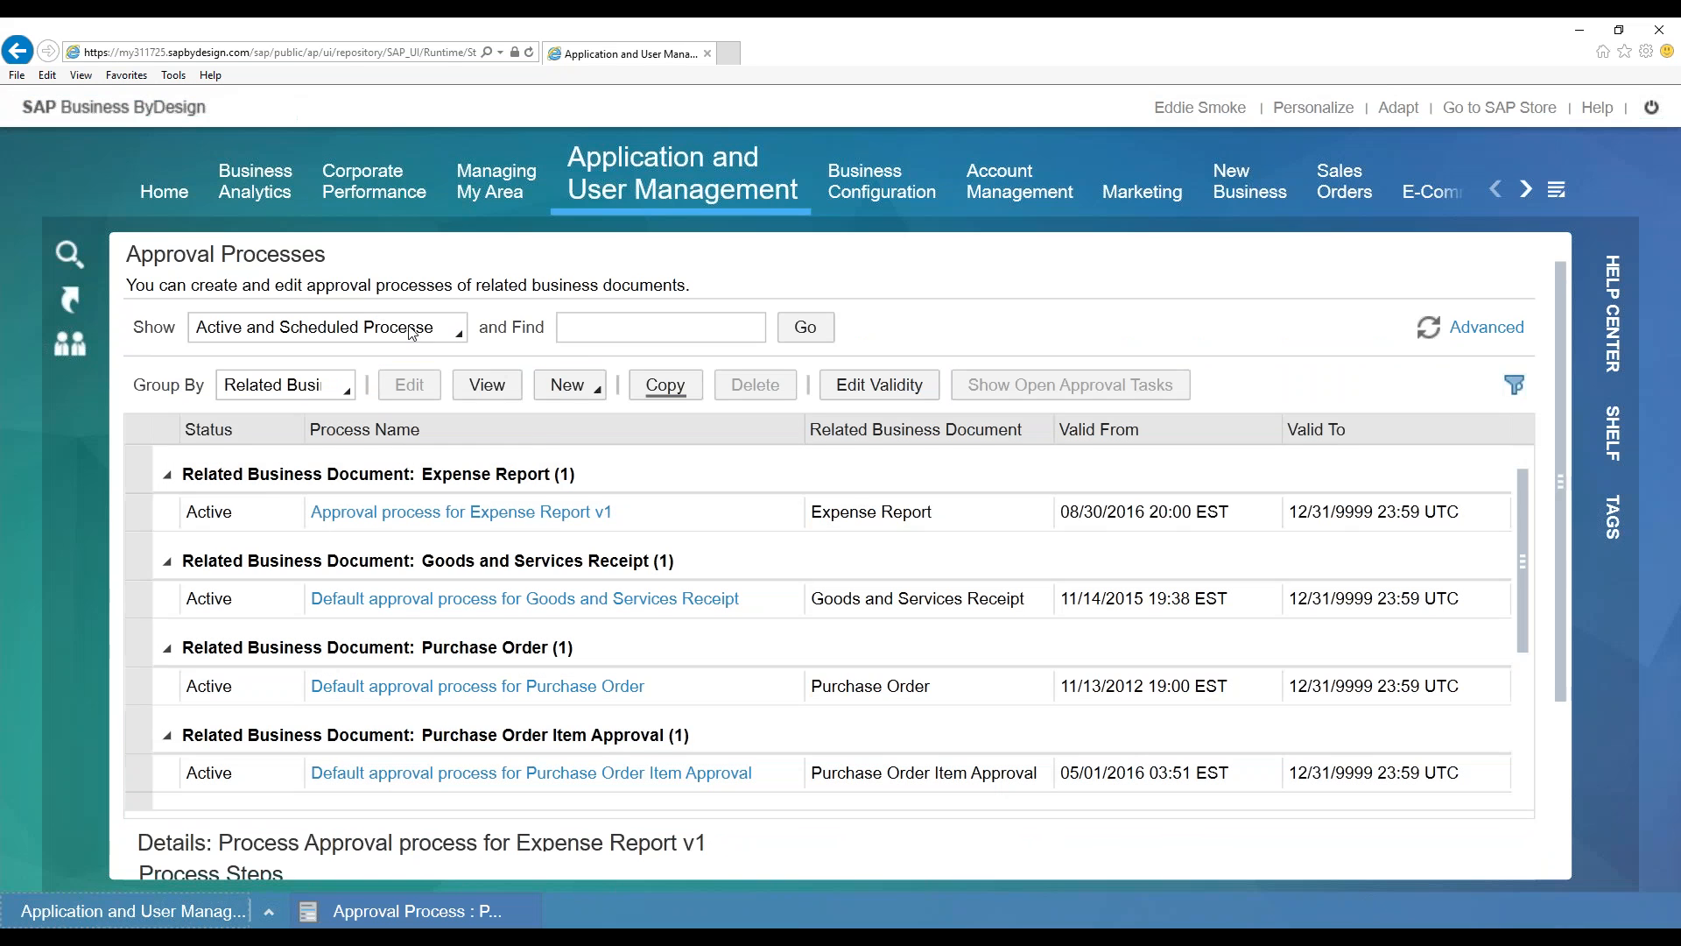
Show All Processes and view the ended Expense Report process's open approval tasks
{"action": "left_click", "coordinate": [411, 329]}
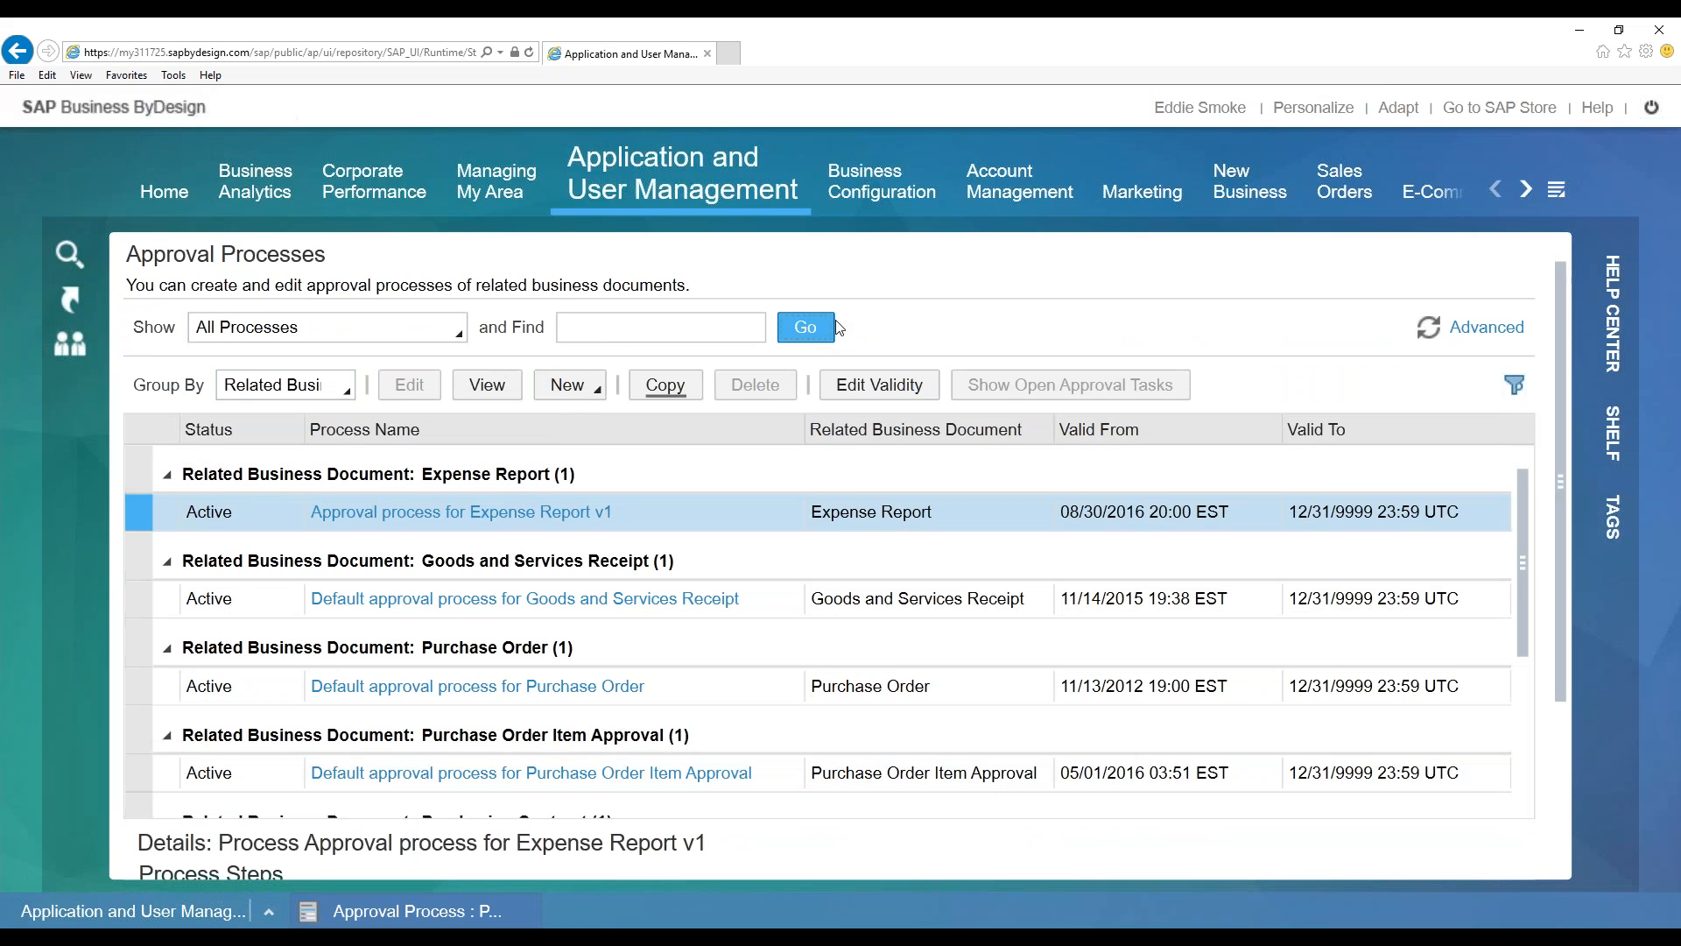
{"action": "left_click", "coordinate": [827, 332]}
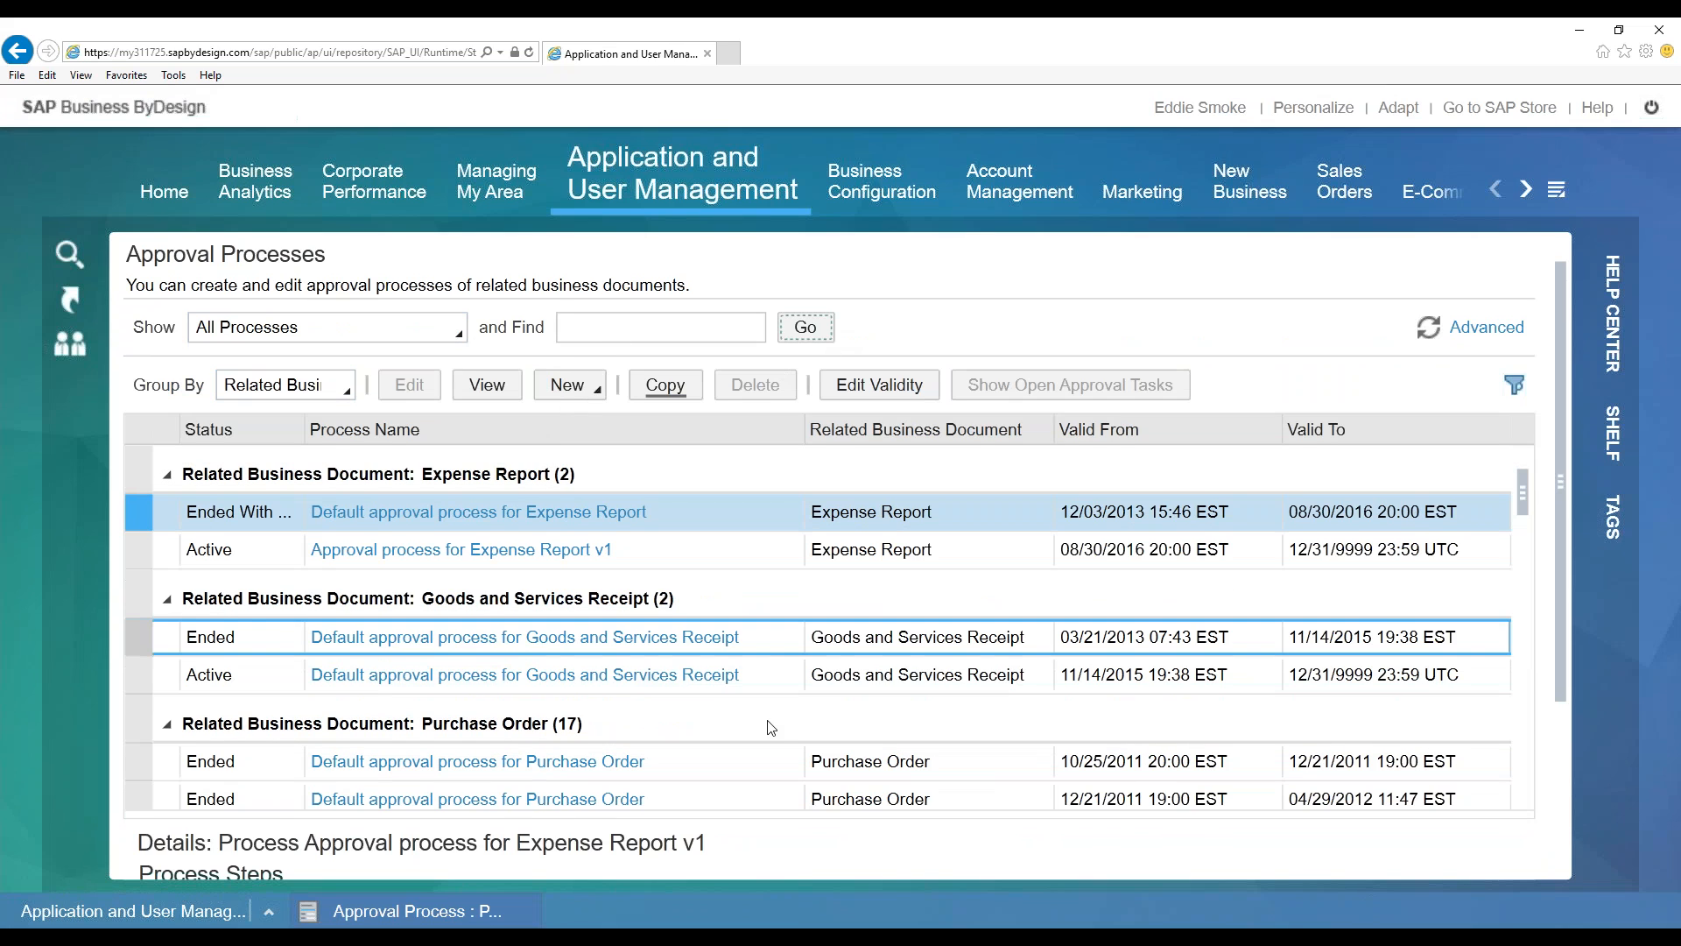
{"action": "left_click", "coordinate": [298, 509]}
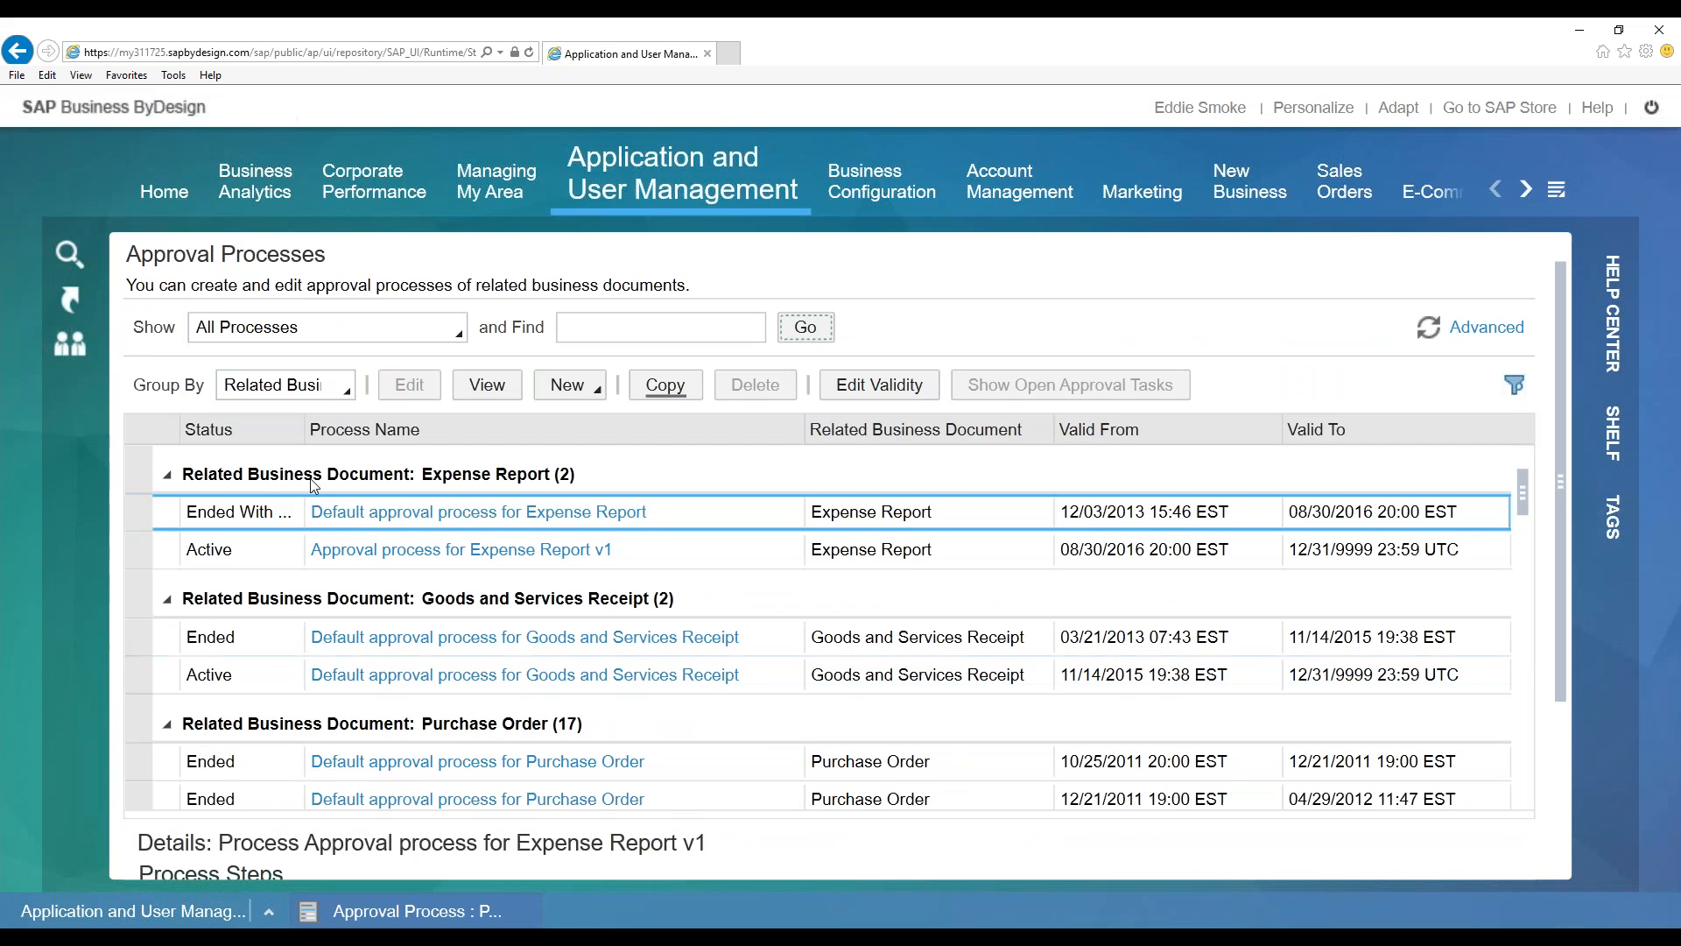
{"action": "left_click_drag", "start_coordinate": [306, 423], "coordinate": [361, 427]}
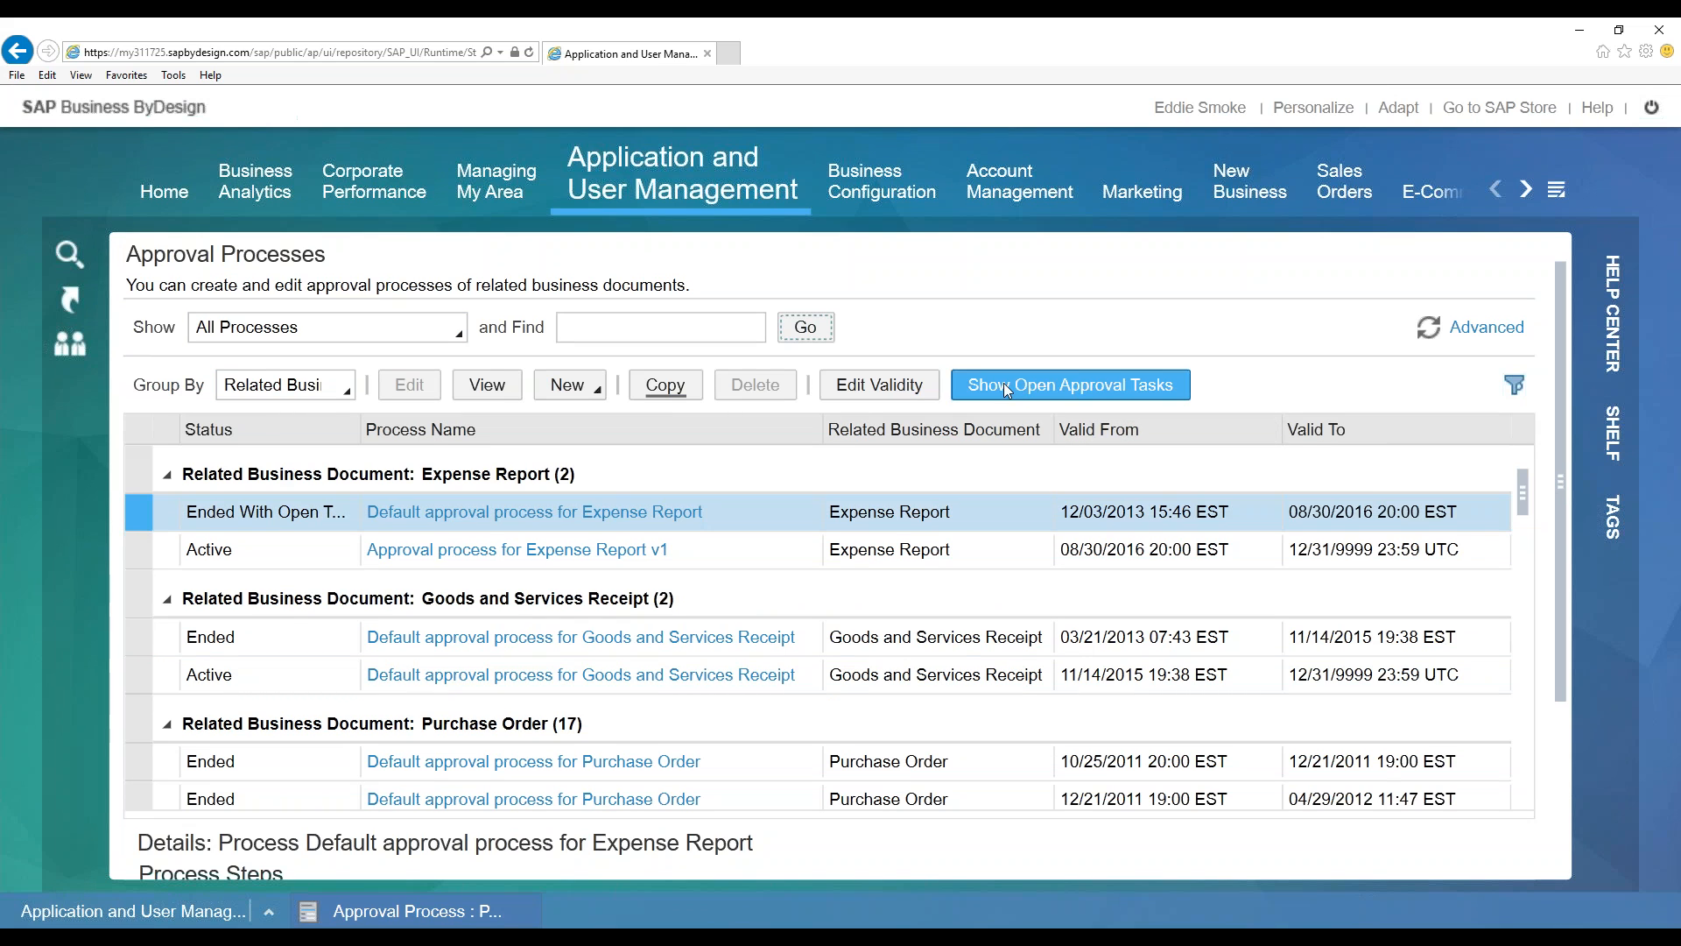
{"action": "left_click", "coordinate": [1105, 395]}
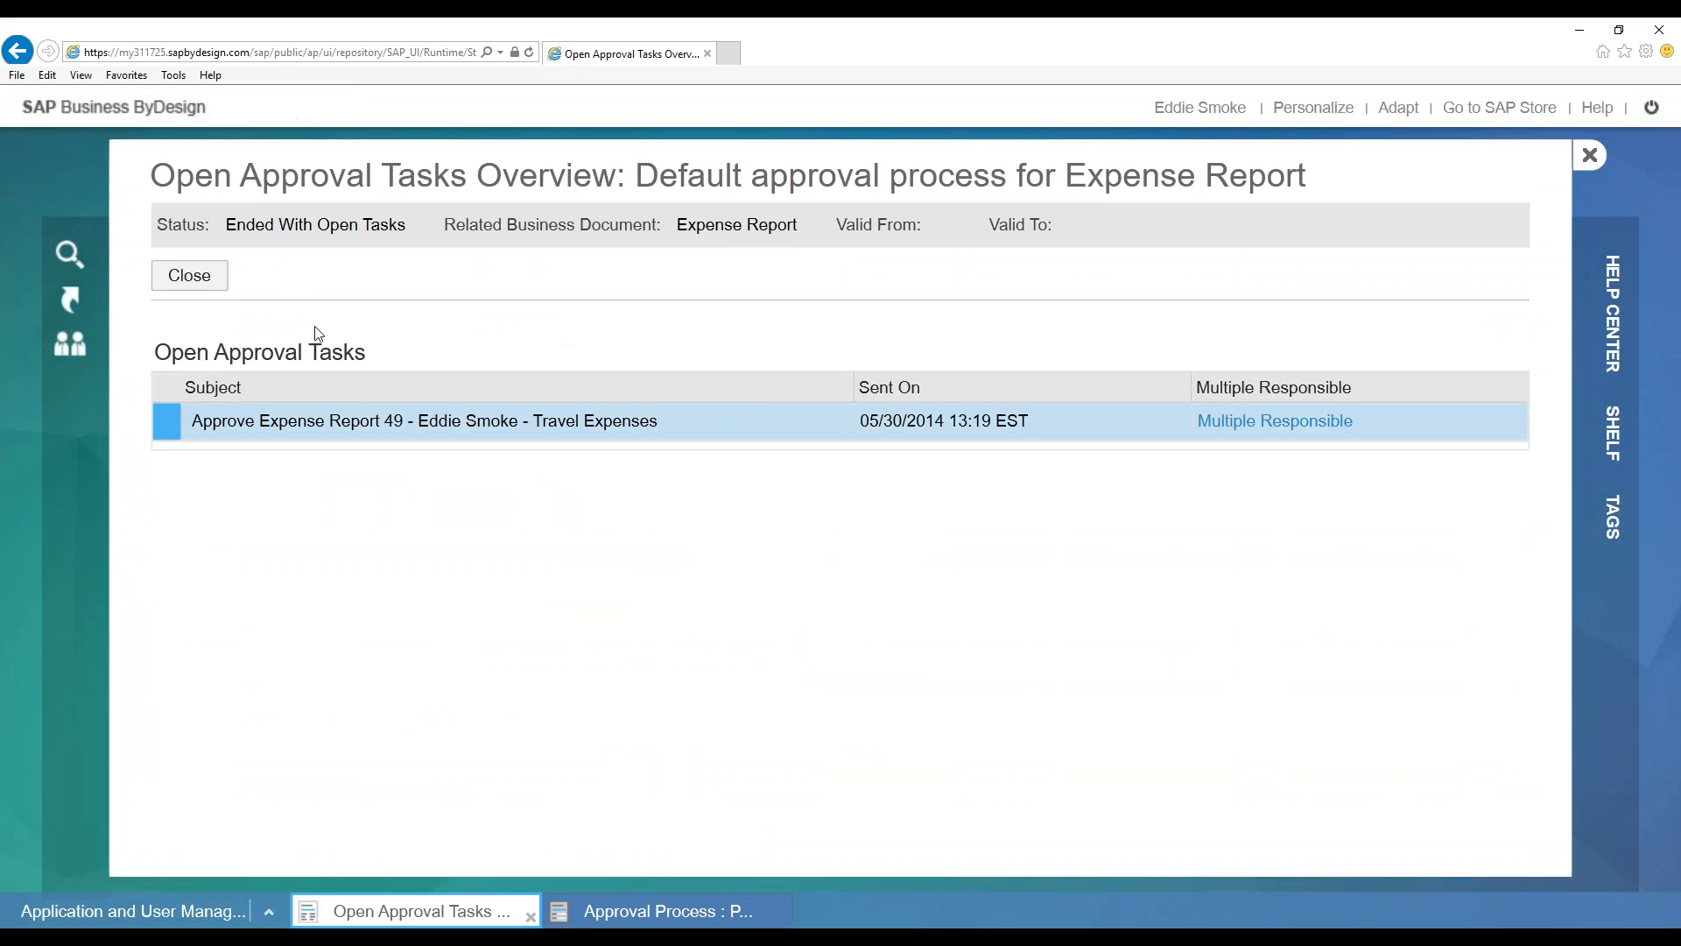
{"action": "left_click", "coordinate": [192, 282]}
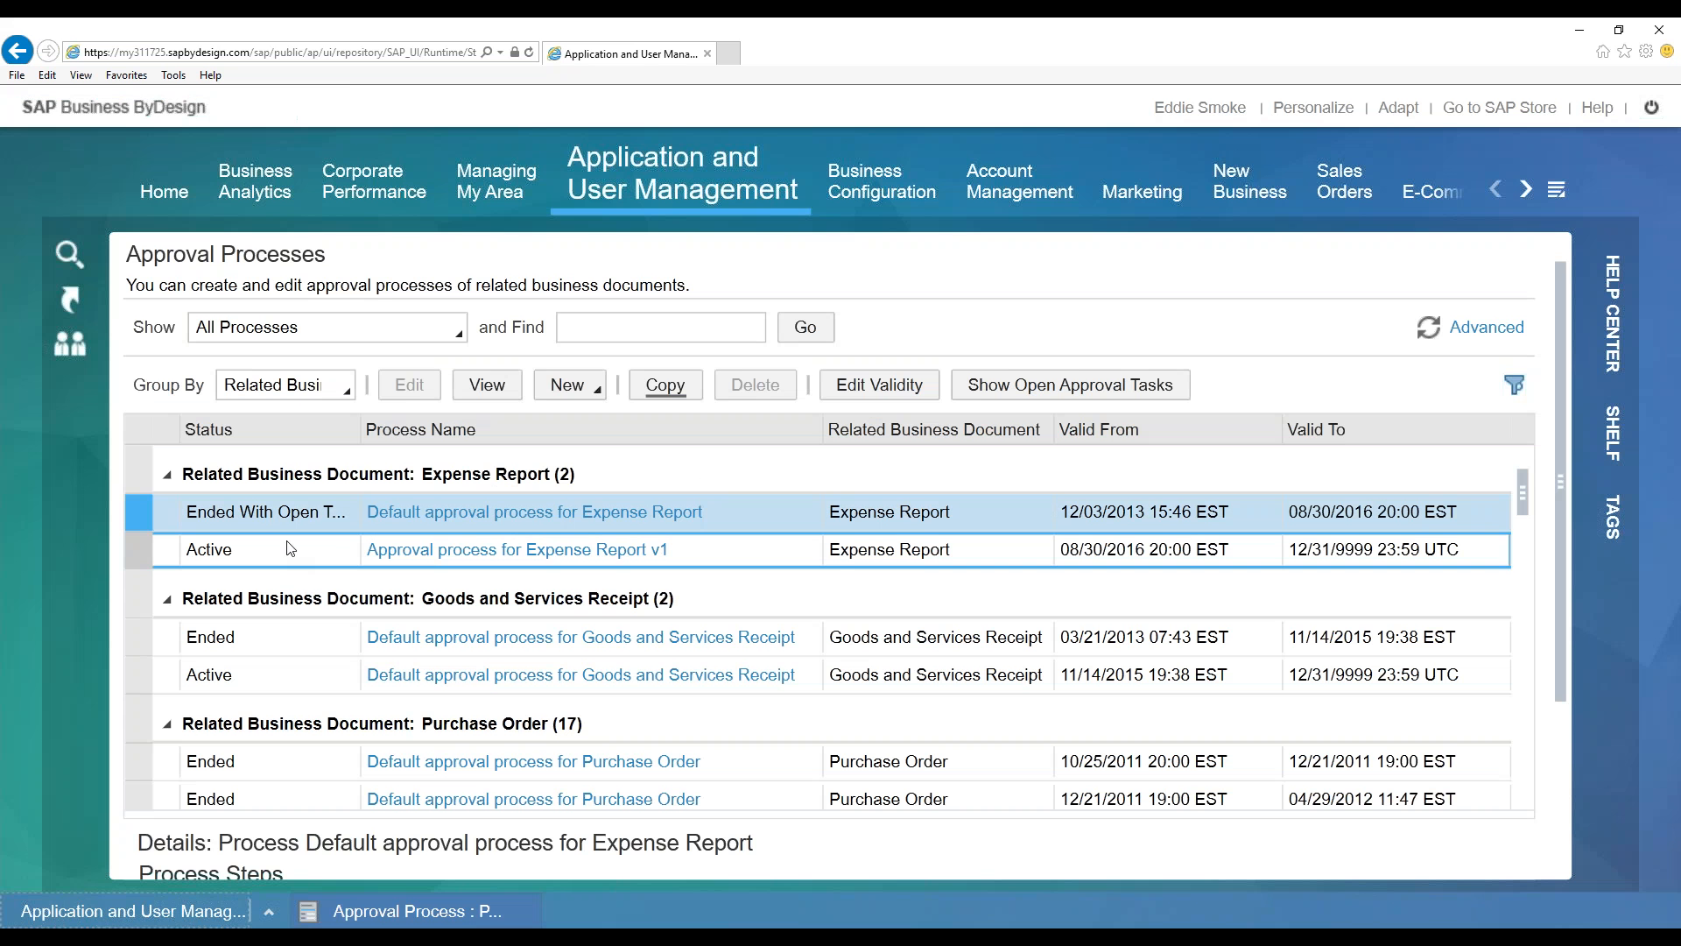
Locate the Purchase Order approval processes and open Edit Validity for draft v1.1
{"action": "left_click", "coordinate": [277, 554]}
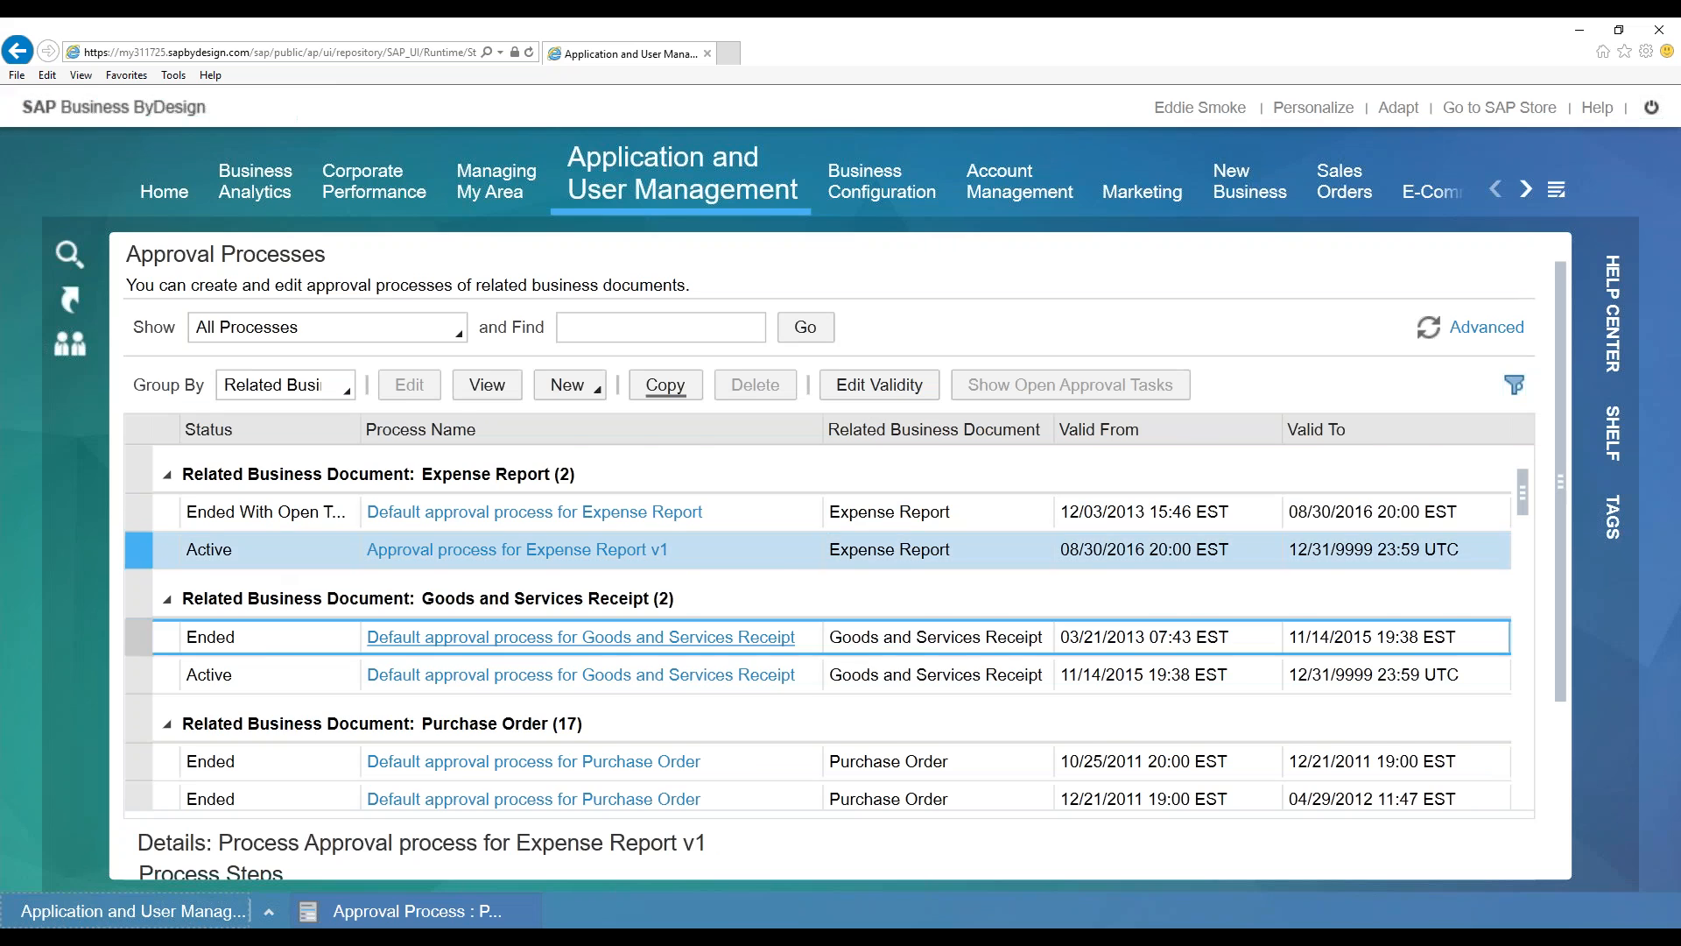
{"action": "scroll", "coordinate": [338, 602], "scroll_direction": "down", "scroll_amount": 1}
{"action": "scroll", "coordinate": [333, 666], "scroll_direction": "down", "scroll_amount": 1}
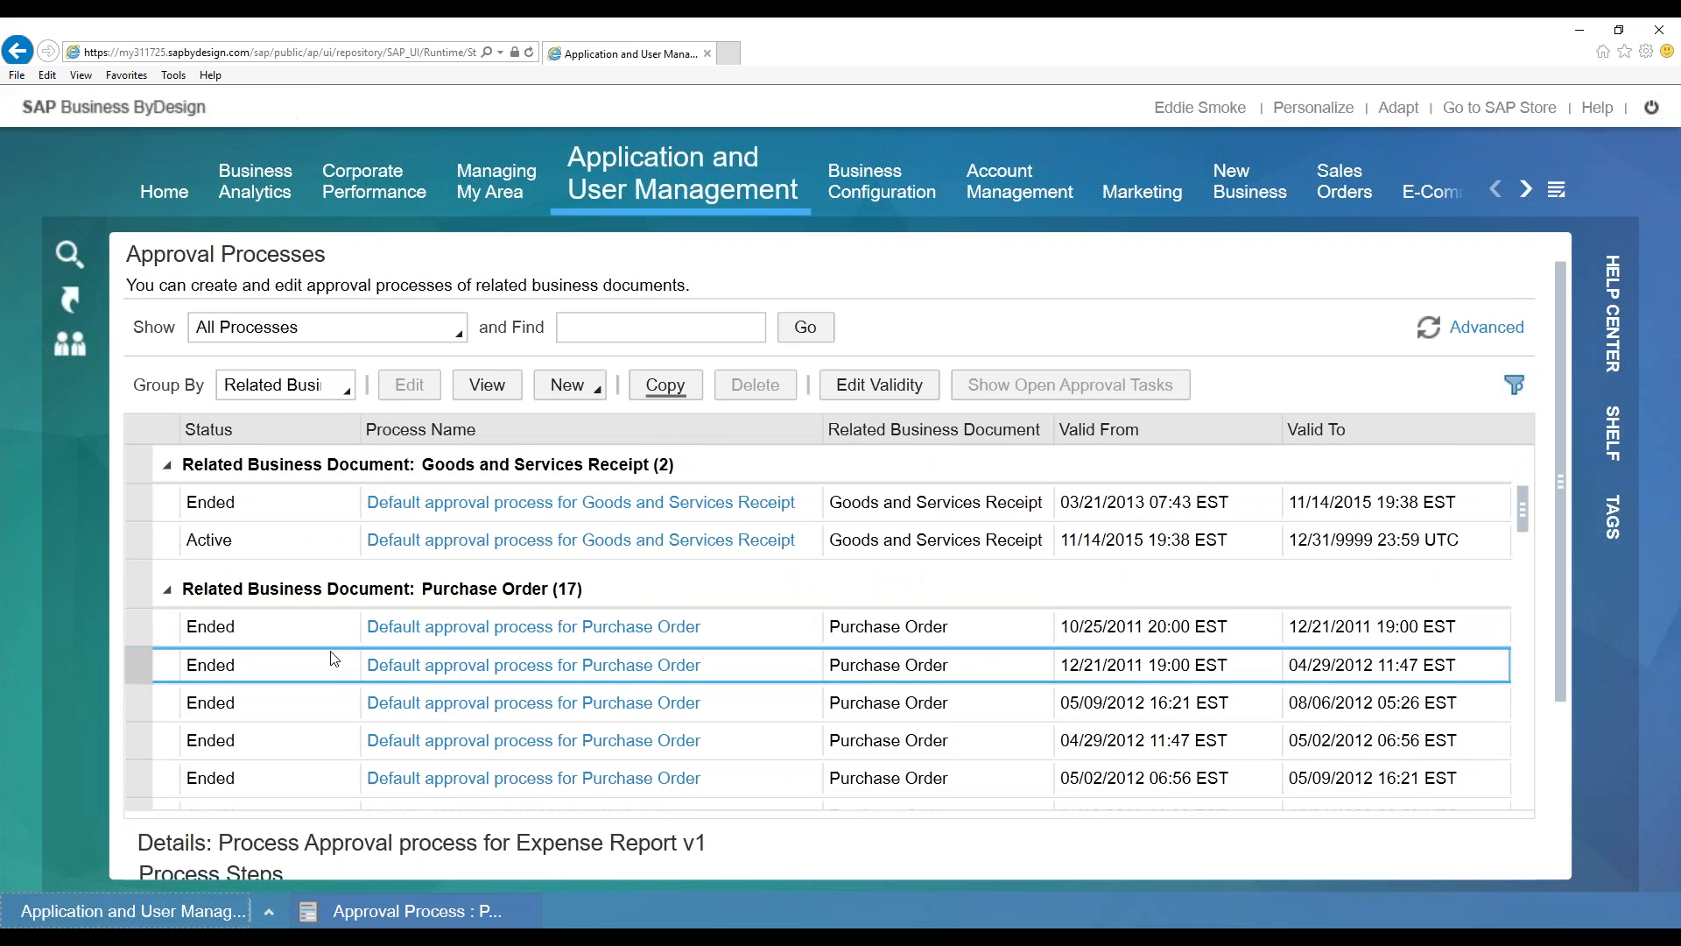
{"action": "scroll", "coordinate": [331, 661], "scroll_direction": "down", "scroll_amount": 3}
{"action": "left_click", "coordinate": [292, 479]}
{"action": "left_click", "coordinate": [292, 632]}
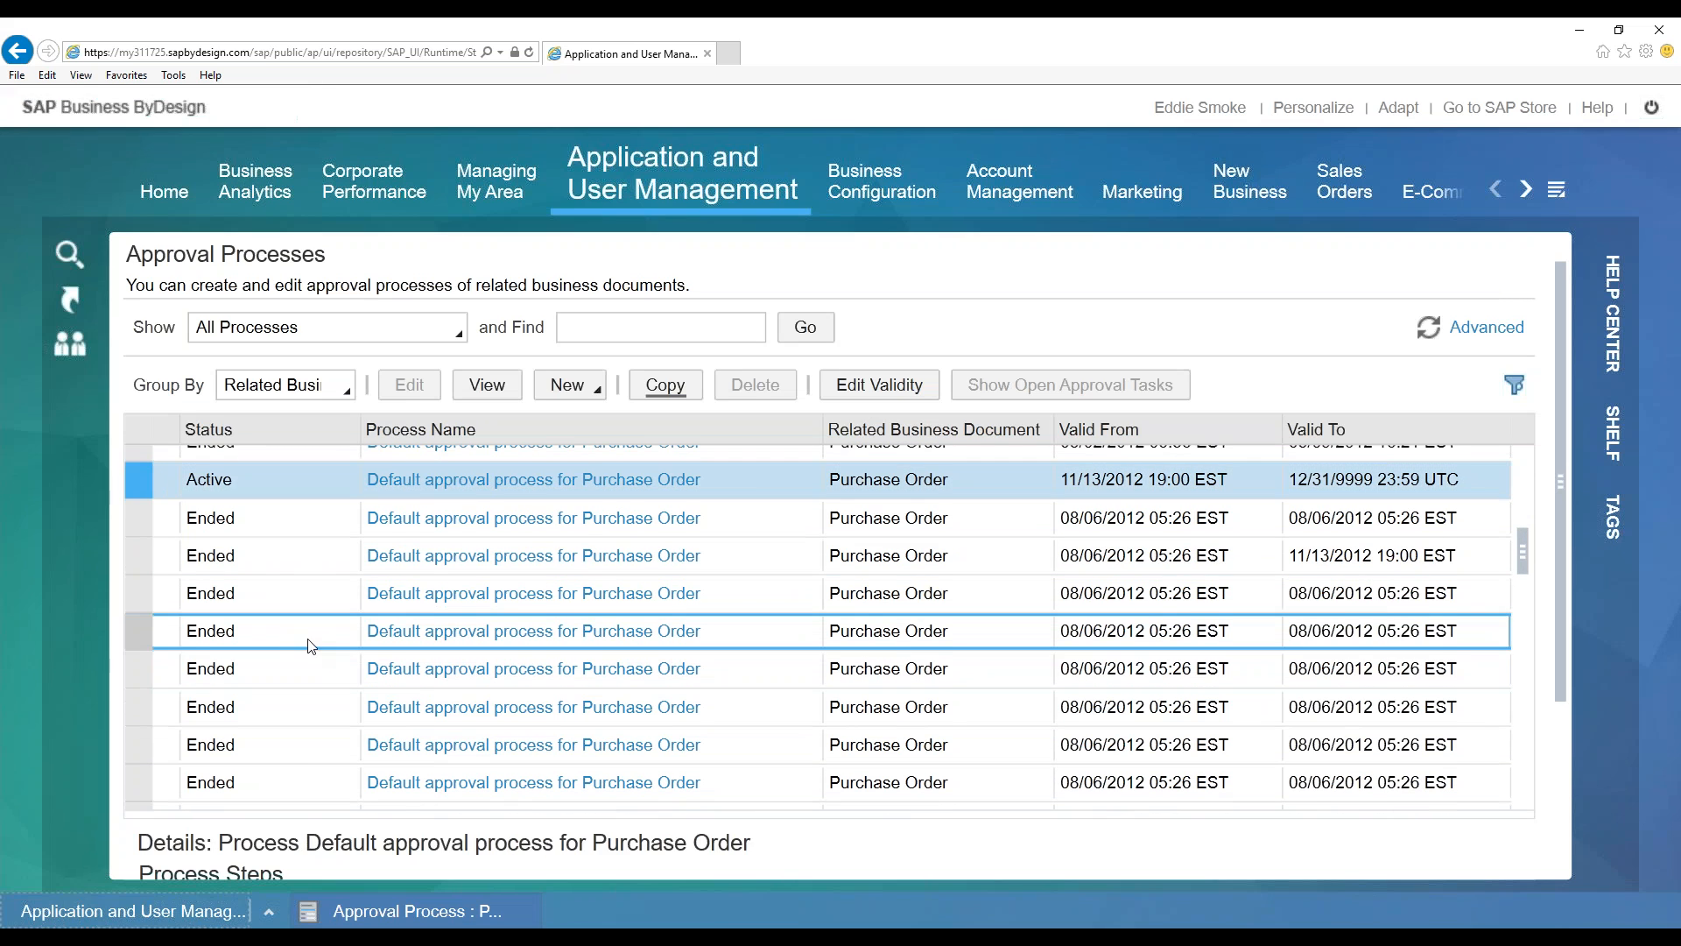
{"action": "scroll", "coordinate": [294, 648], "scroll_direction": "down", "scroll_amount": 3}
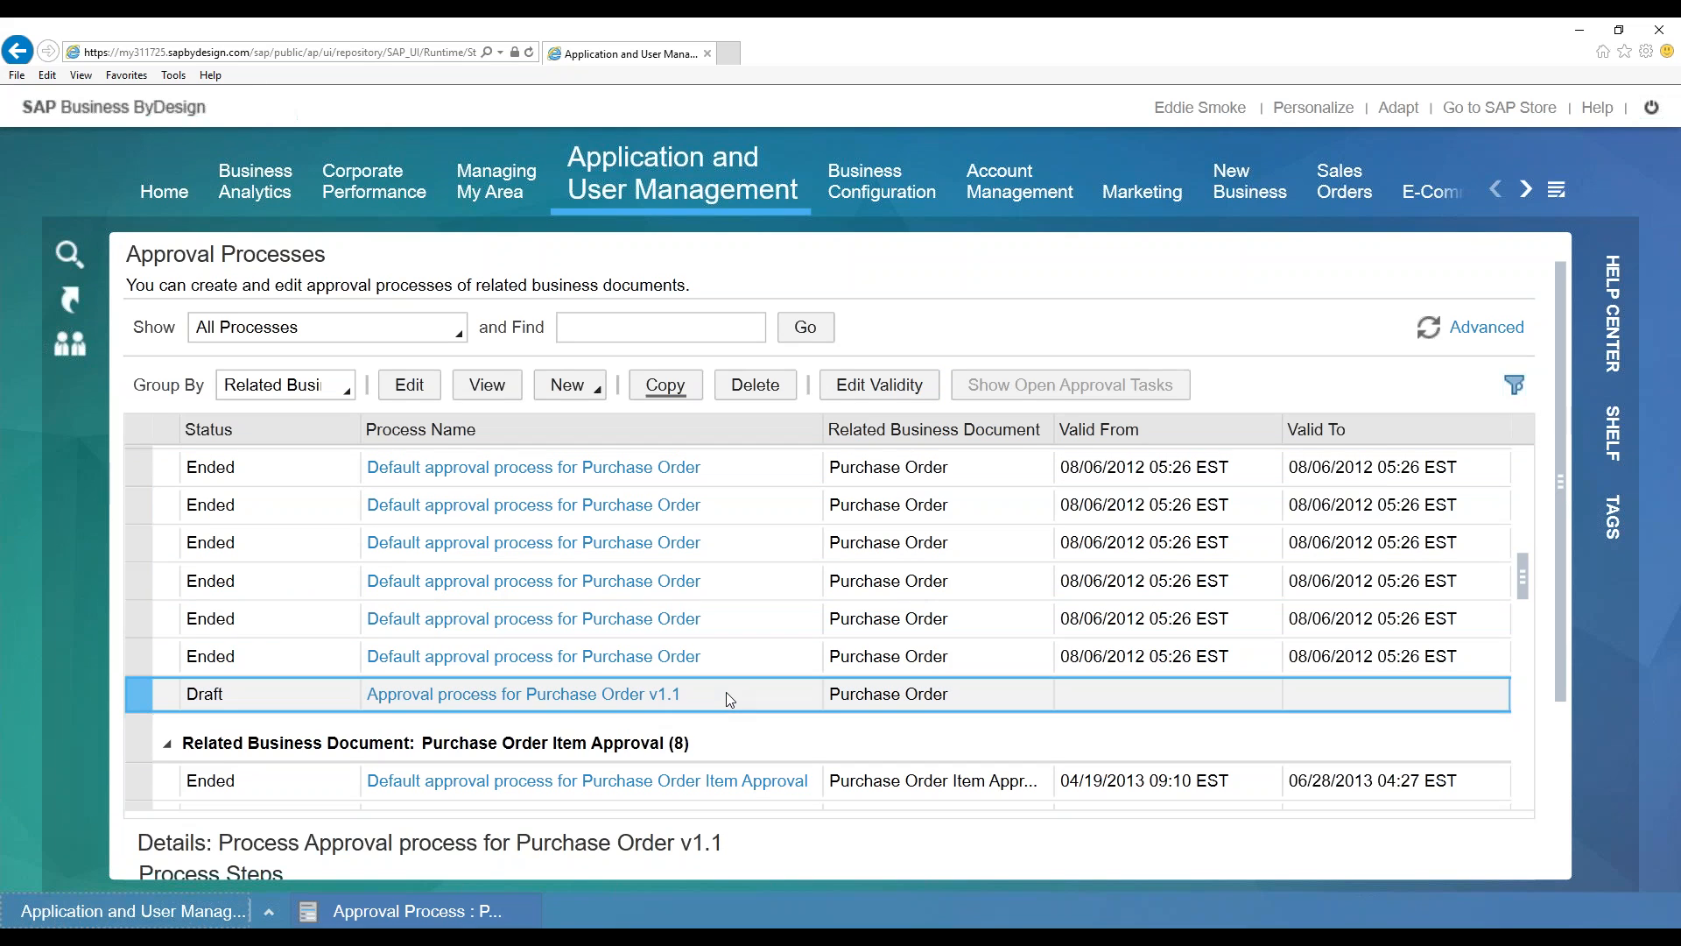
{"action": "left_click", "coordinate": [865, 387]}
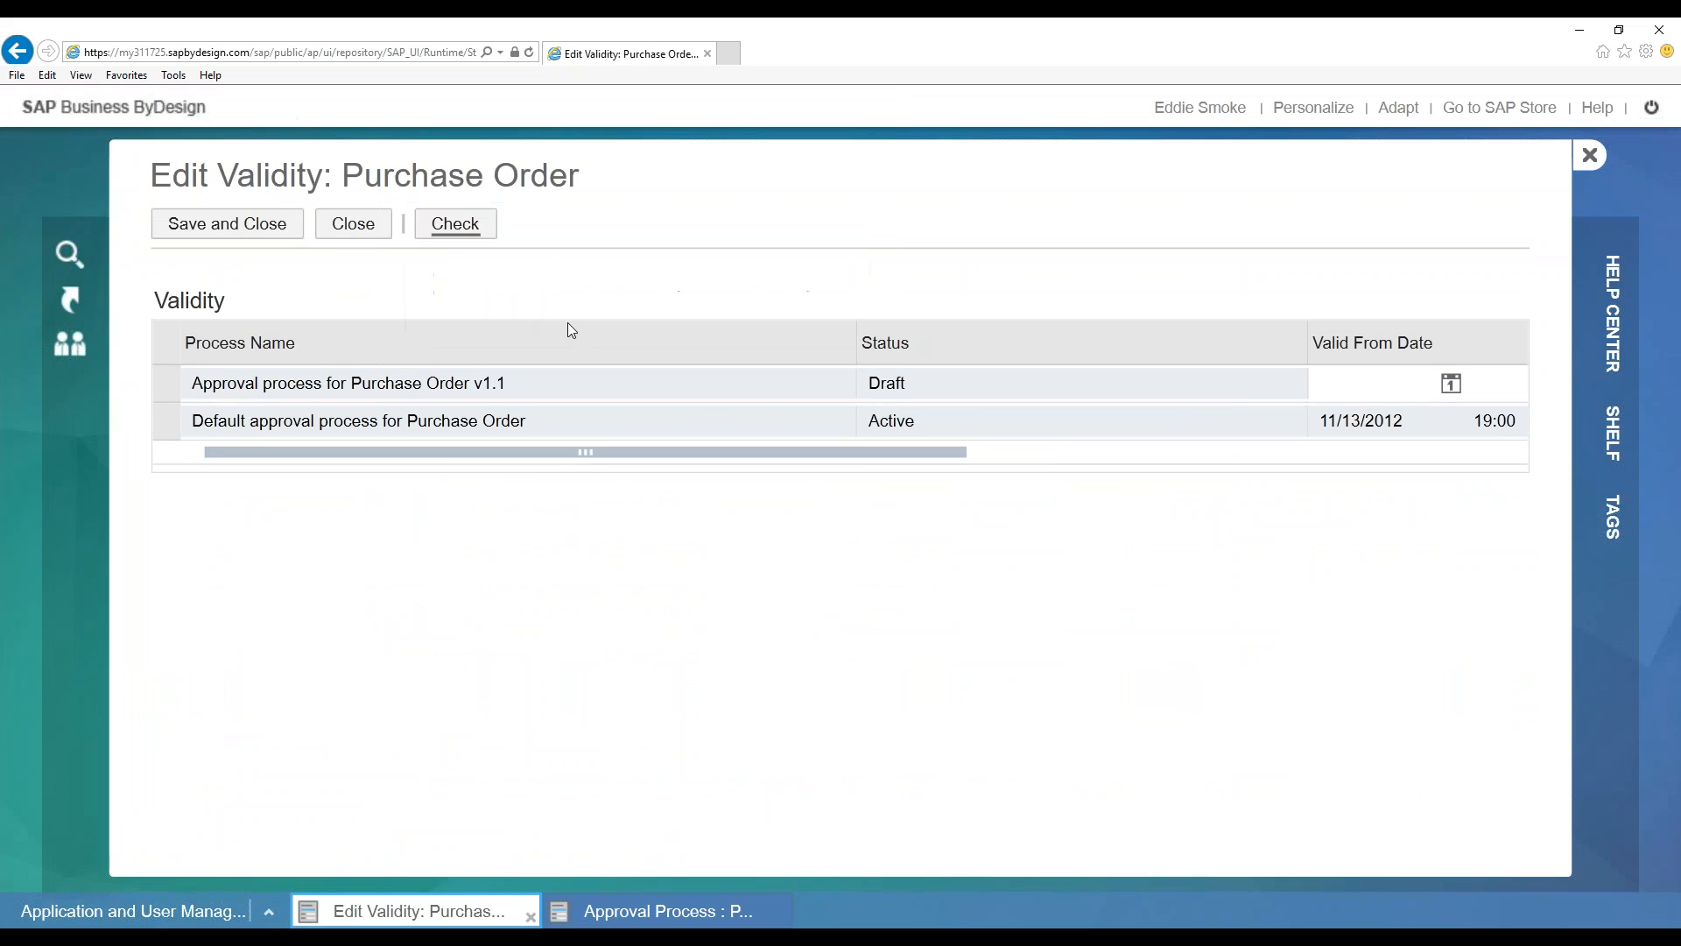
Tick Unlimited Validity on the v1.1 process row, running to 12/31/9999
{"action": "left_click_drag", "start_coordinate": [587, 456], "coordinate": [1164, 487]}
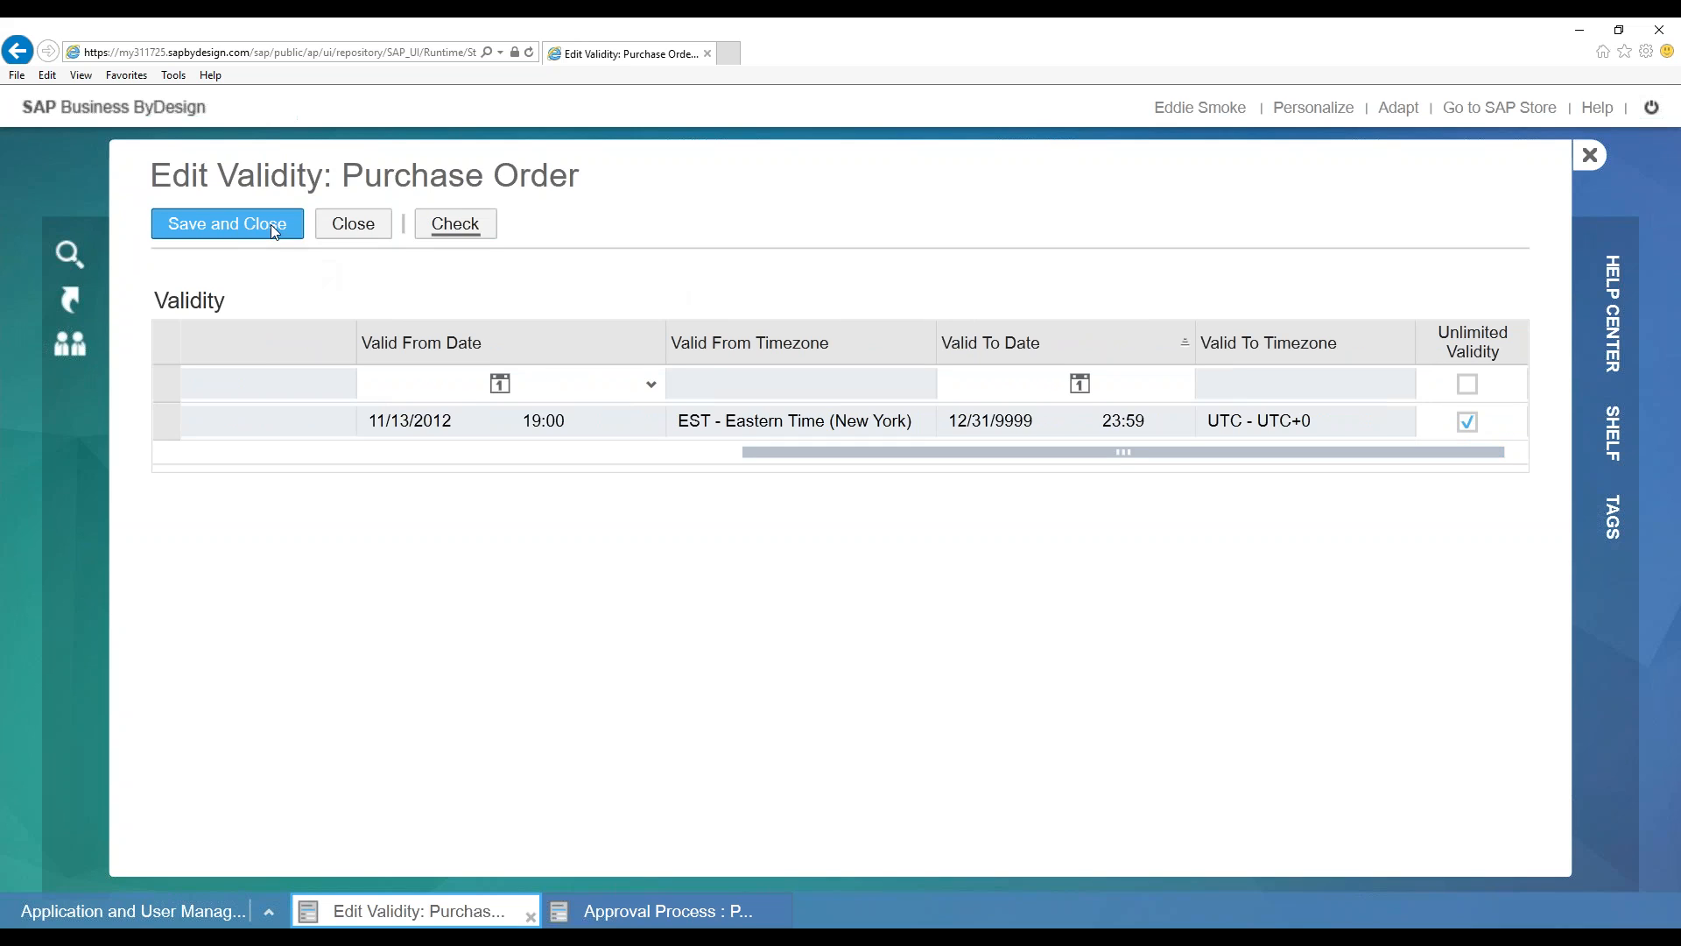
{"action": "left_click_drag", "start_coordinate": [872, 455], "coordinate": [267, 444]}
{"action": "left_click", "coordinate": [500, 383]}
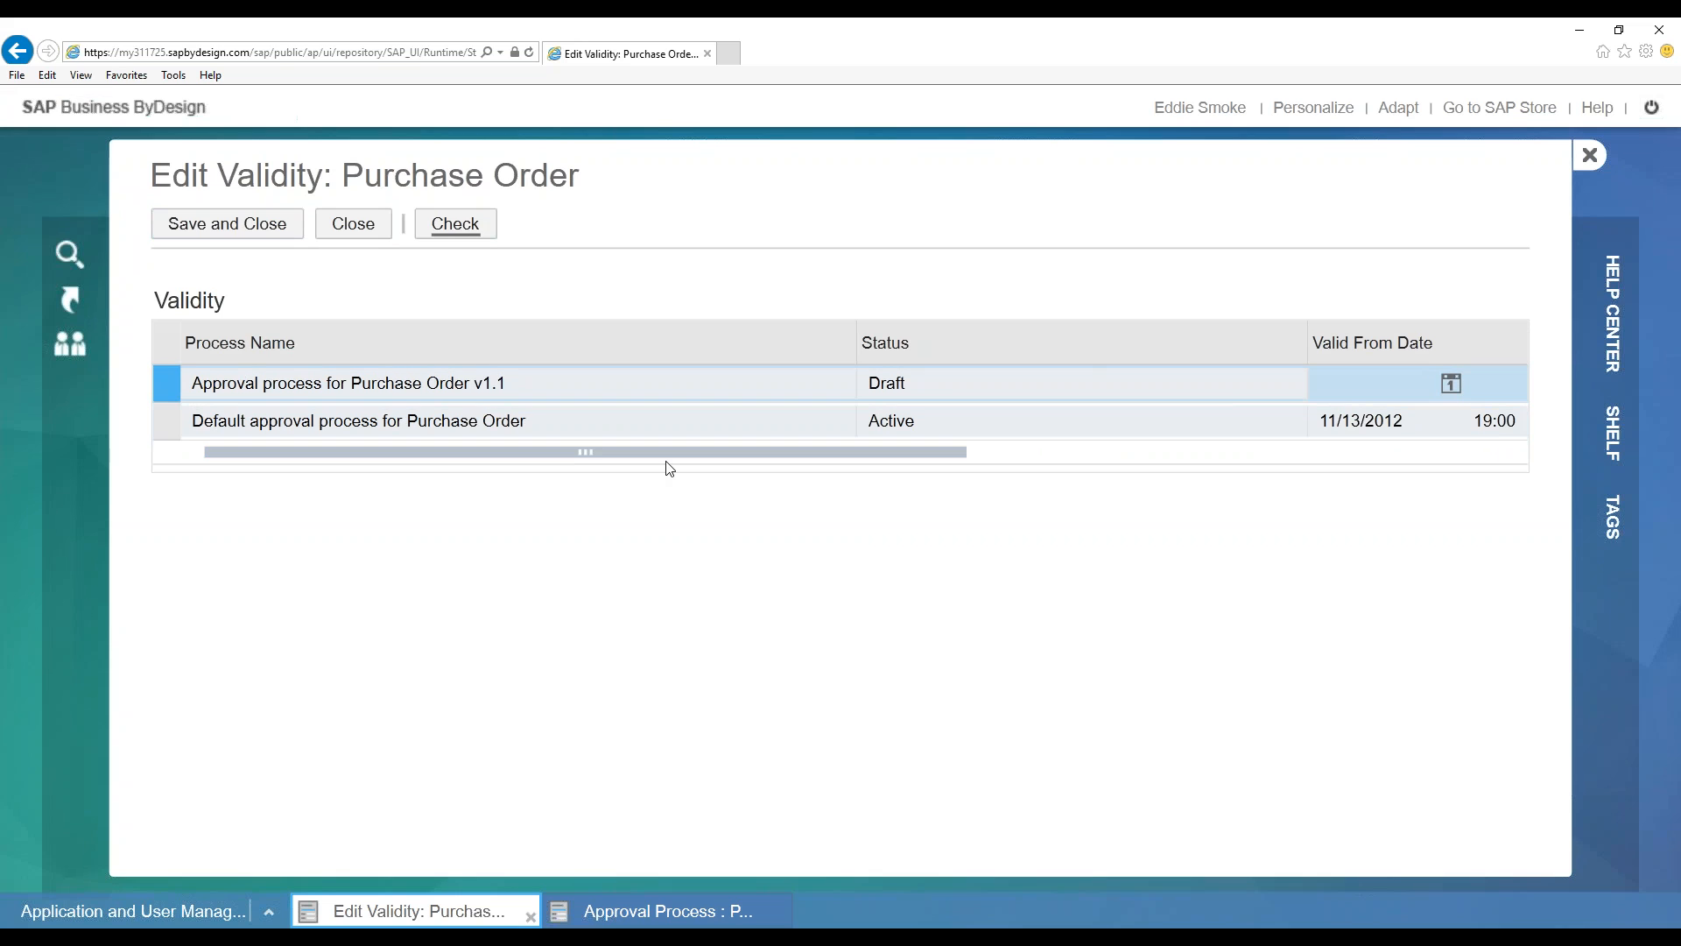
{"action": "left_click_drag", "start_coordinate": [675, 465], "coordinate": [1279, 500]}
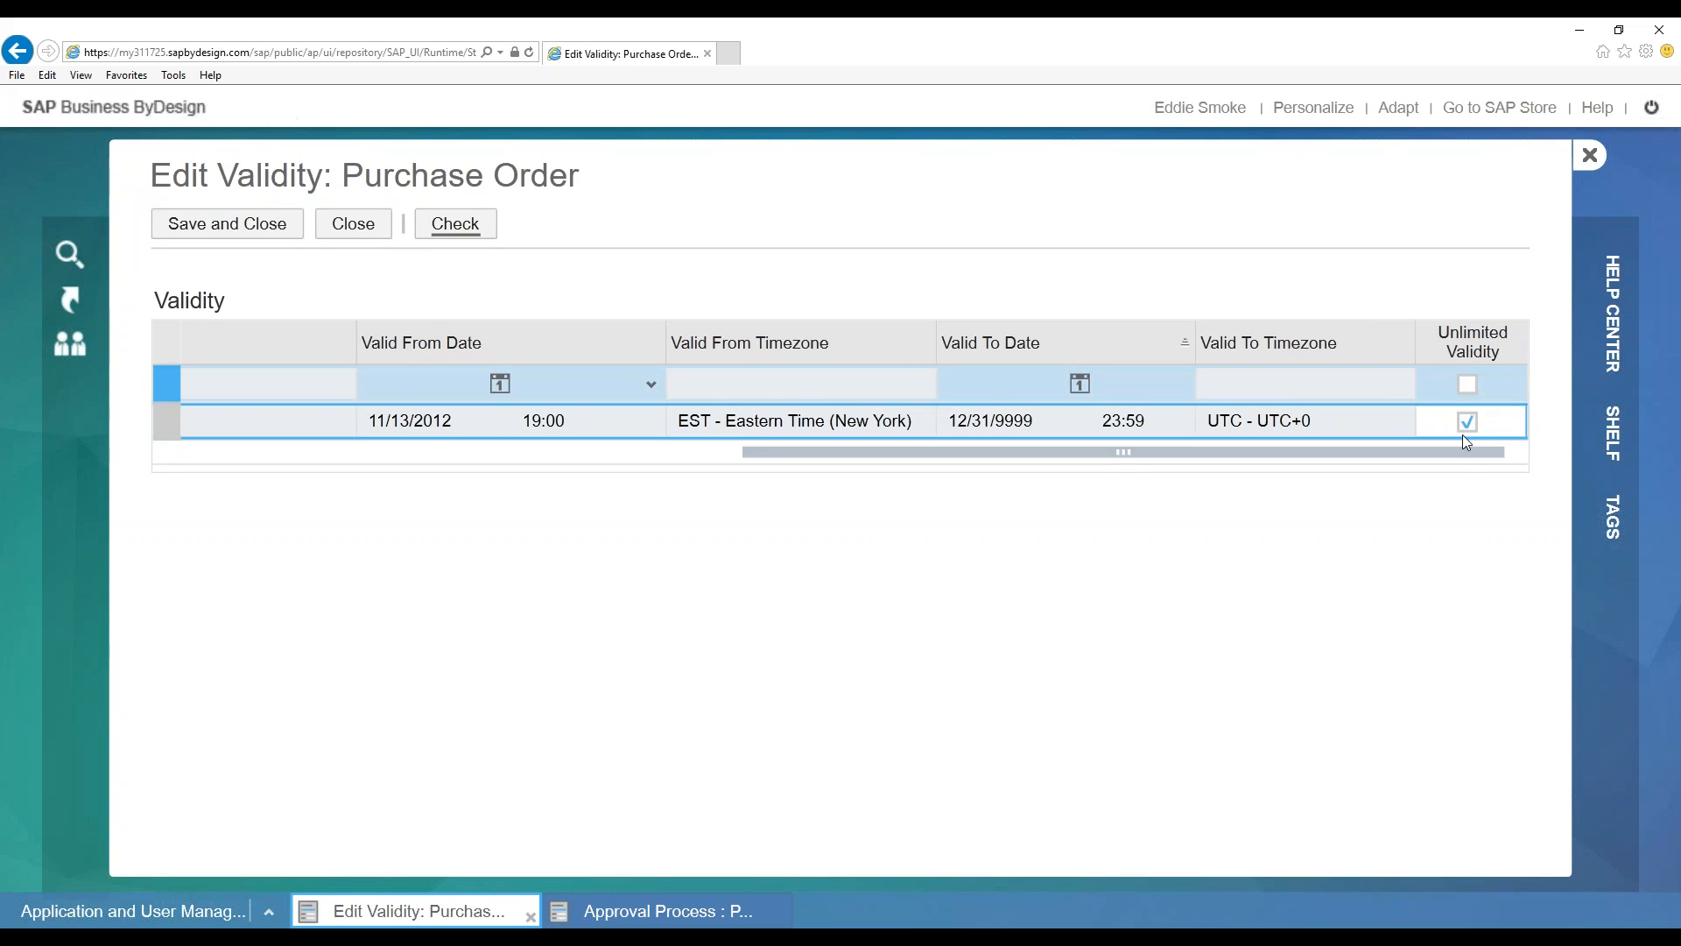
{"action": "left_click", "coordinate": [1468, 384]}
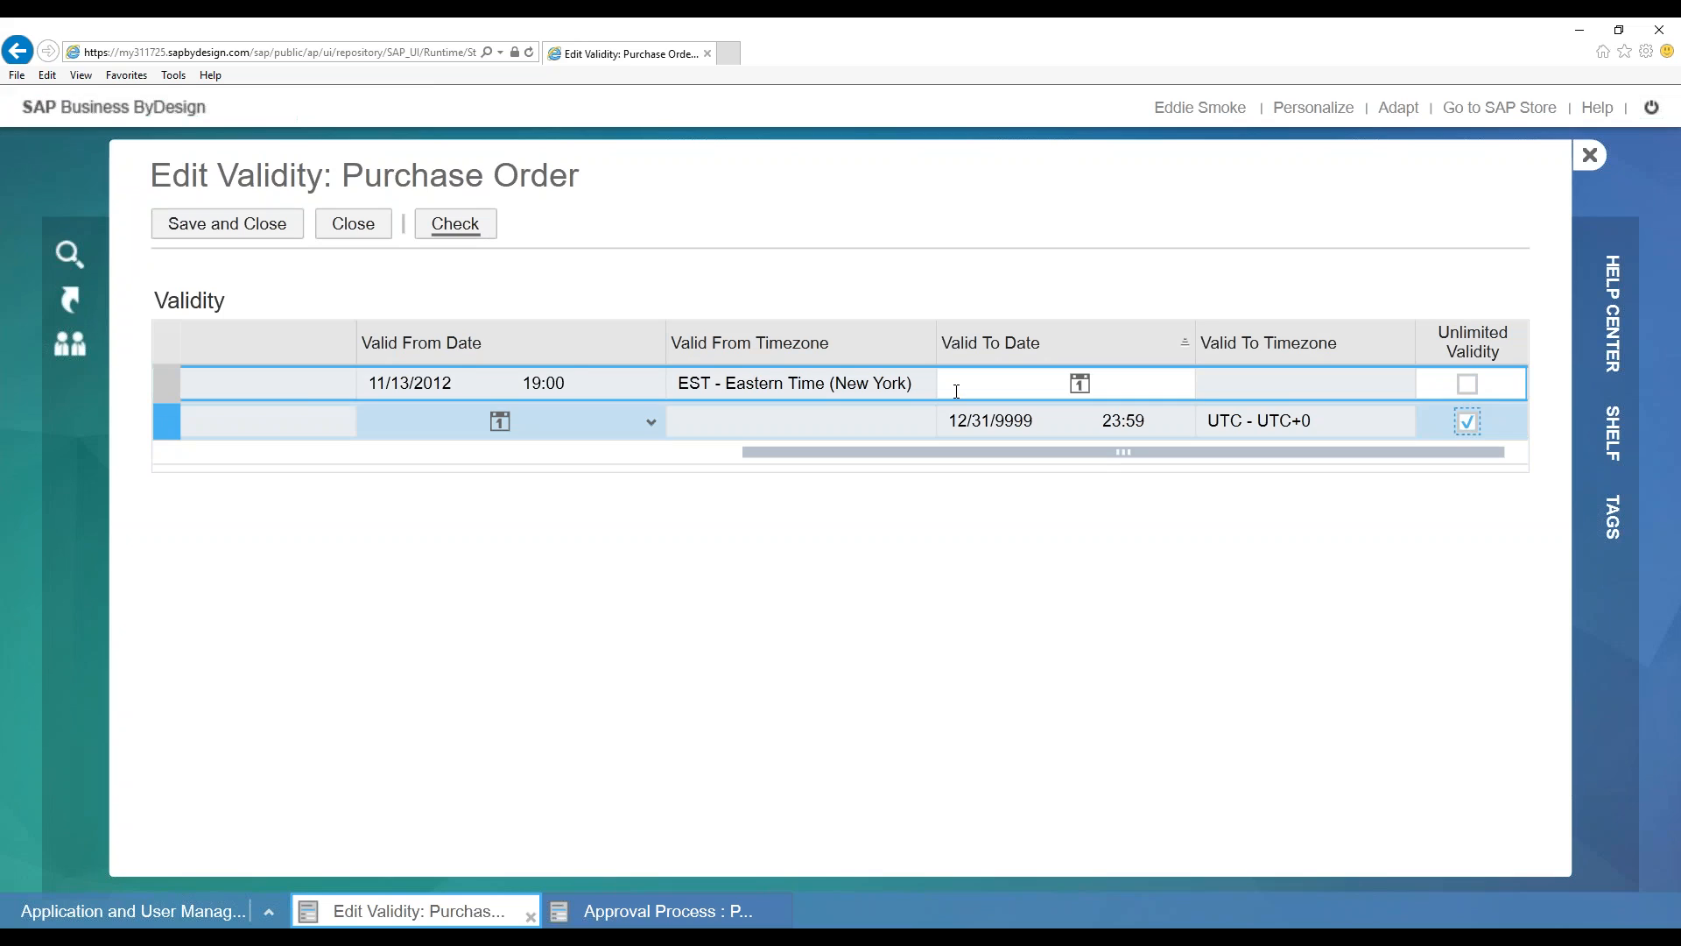
{"action": "left_click", "coordinate": [435, 421]}
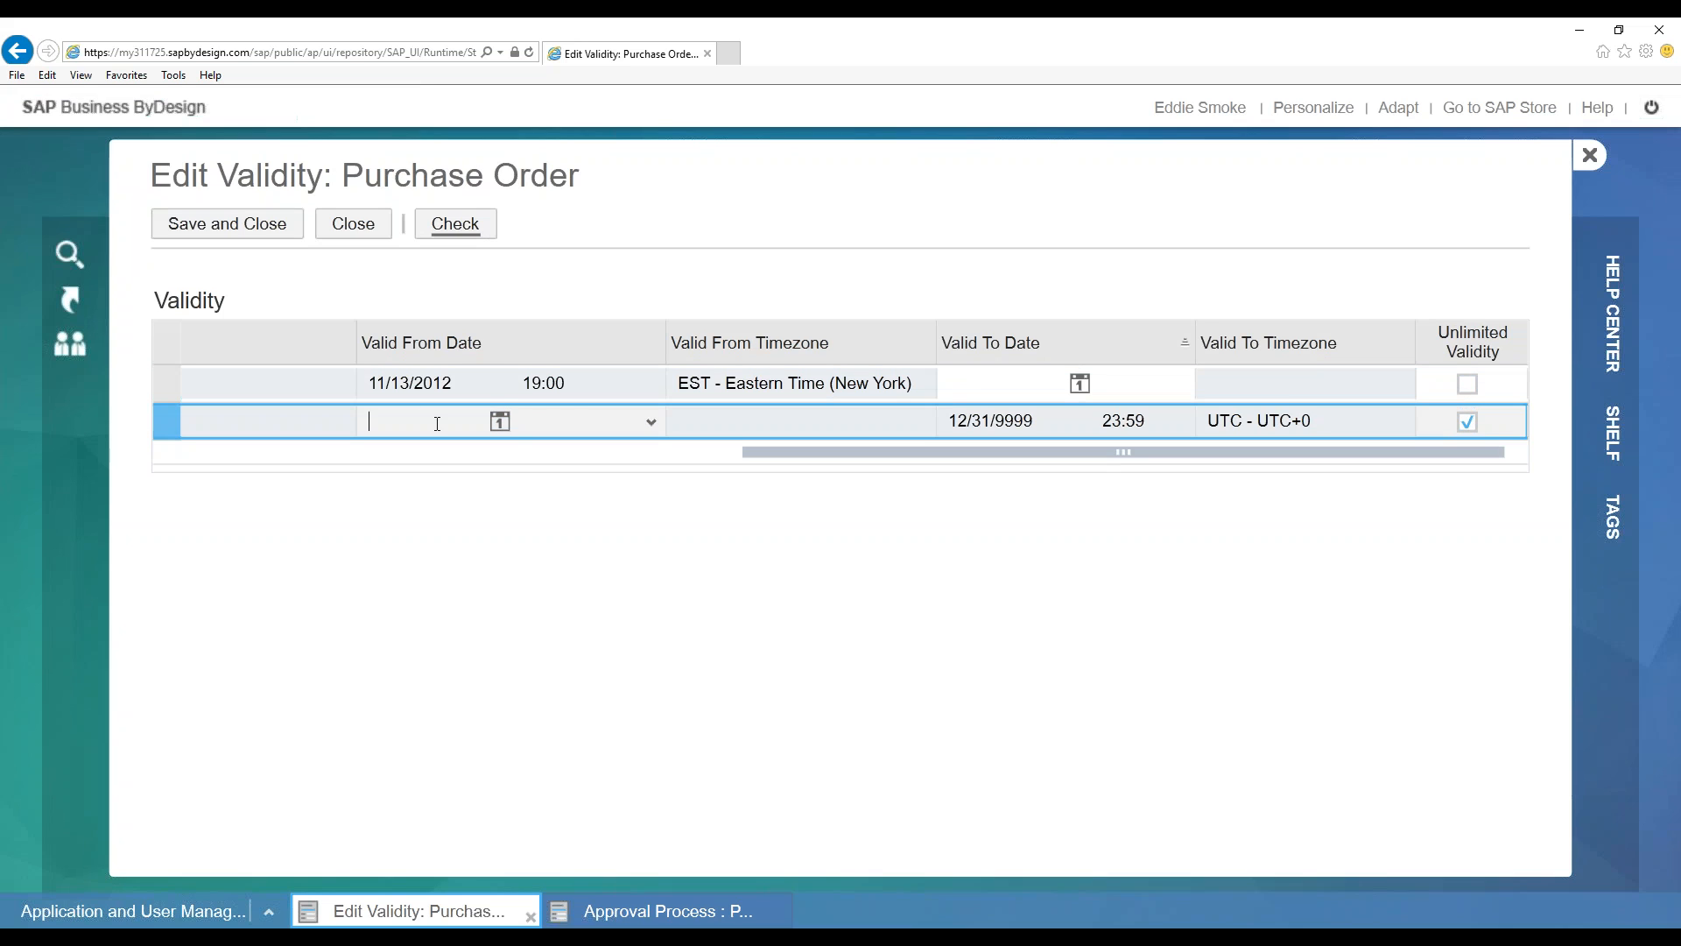
{"action": "left_click", "coordinate": [500, 423]}
Set the default Purchase Order process's Valid To Date to 09/09/2016 00:00
{"action": "left_click", "coordinate": [497, 425]}
{"action": "left_click", "coordinate": [496, 424]}
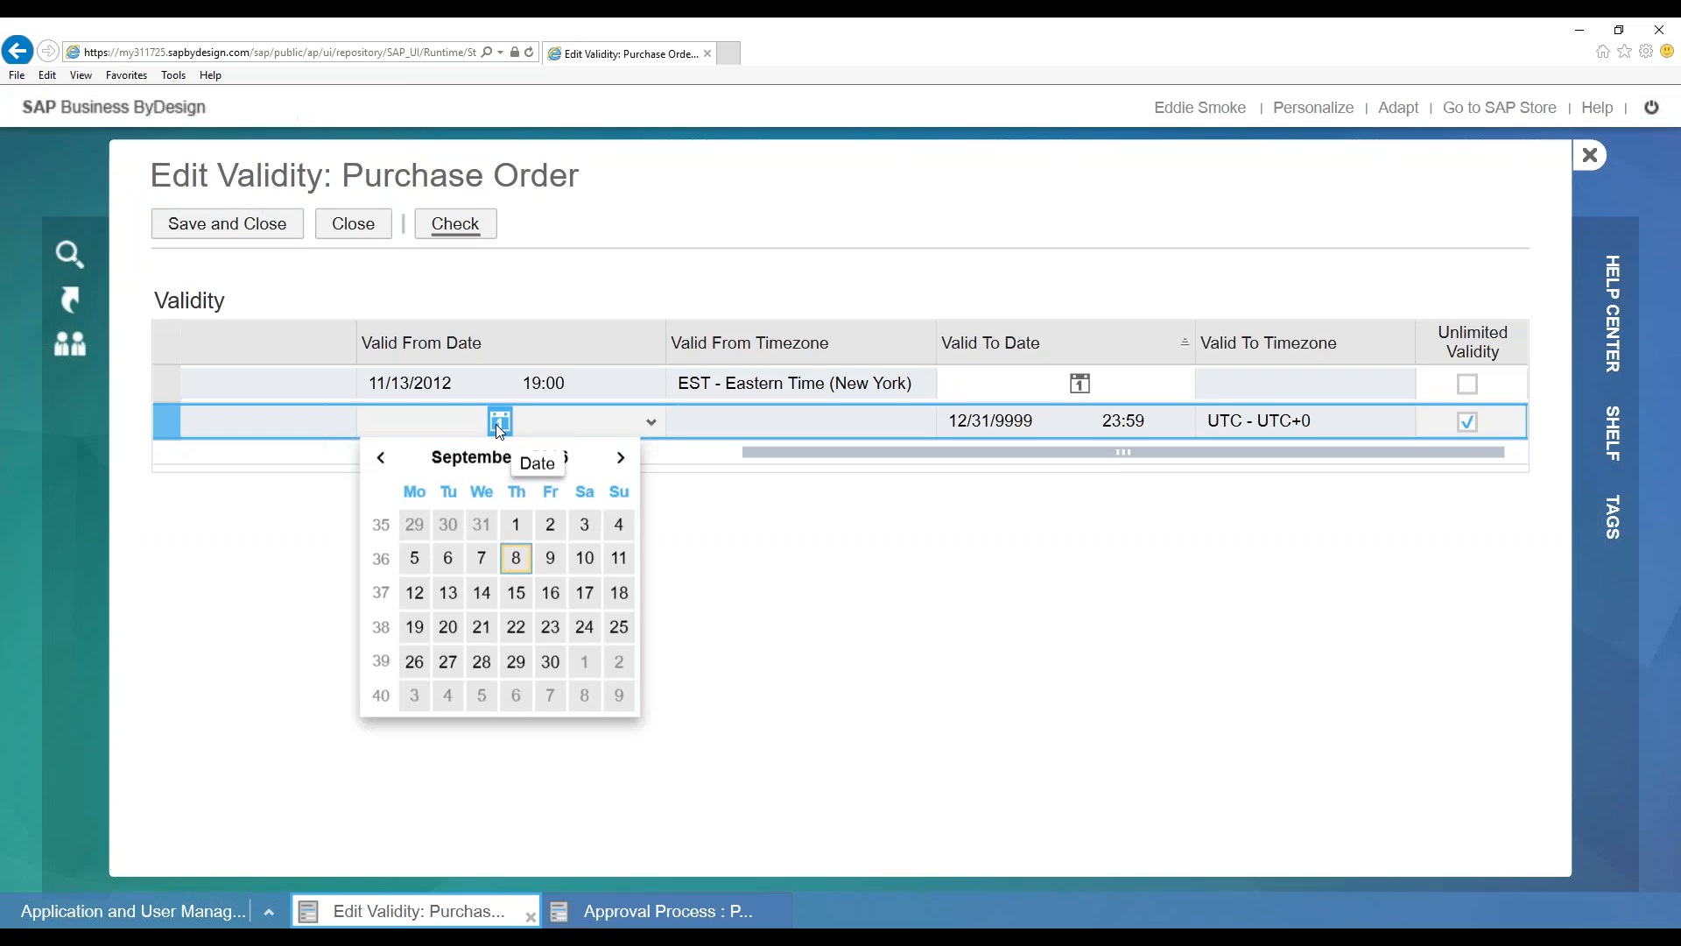
{"action": "left_click", "coordinate": [967, 545]}
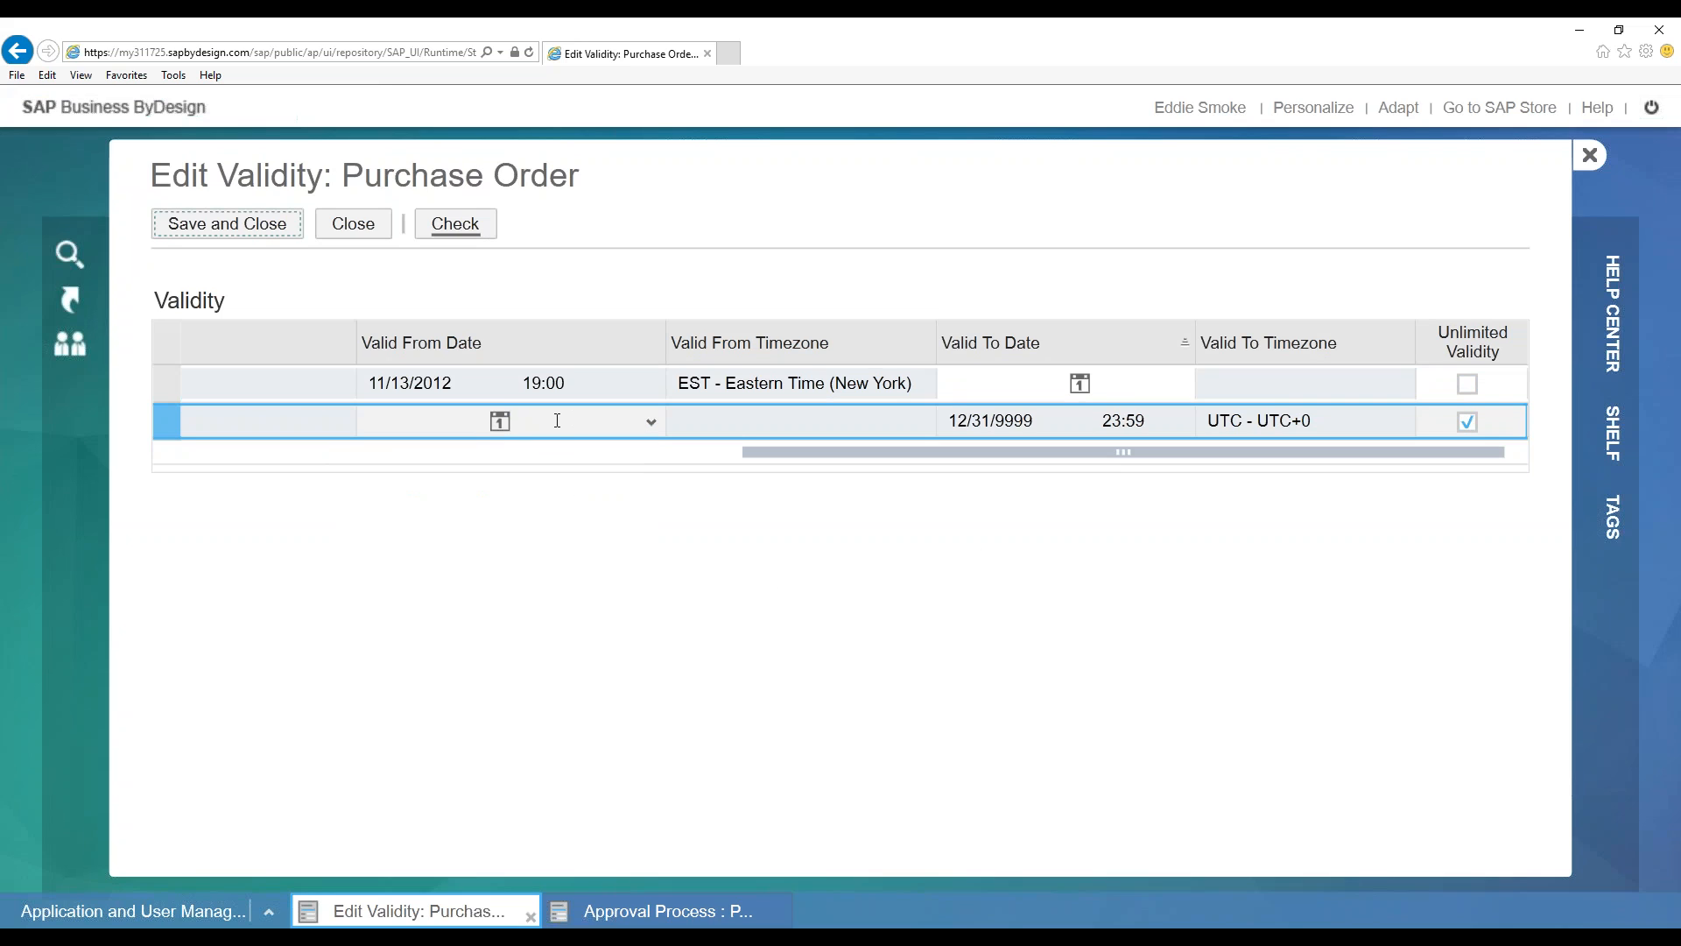
{"action": "left_click", "coordinate": [1084, 382]}
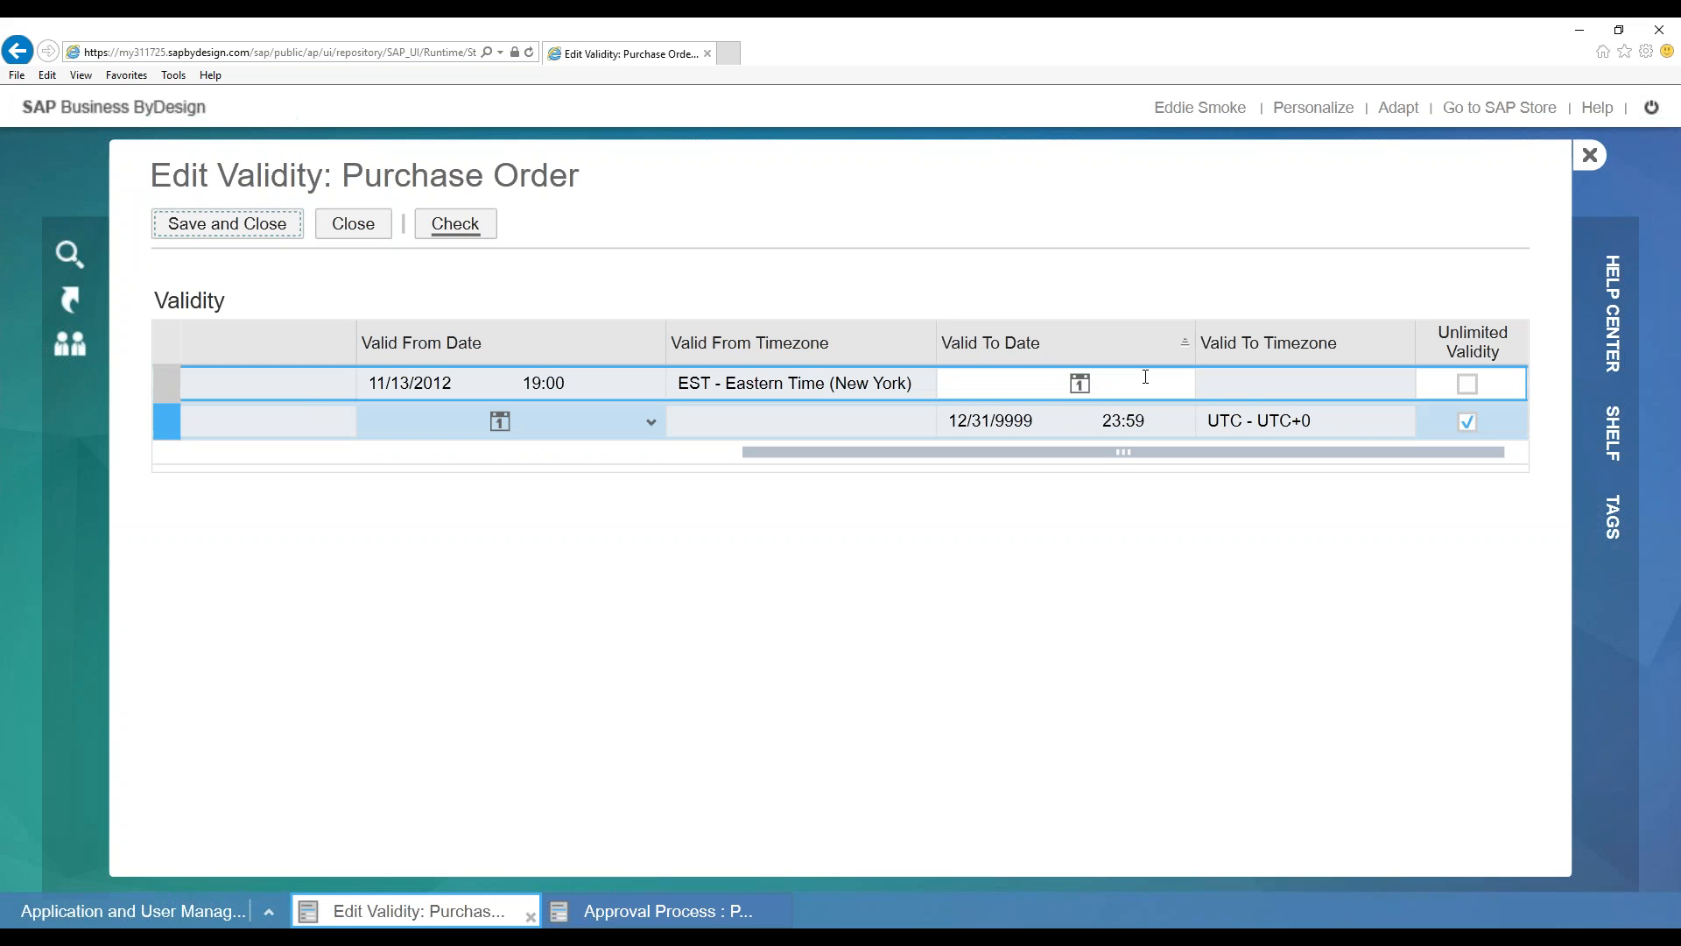
{"action": "left_click", "coordinate": [1078, 383]}
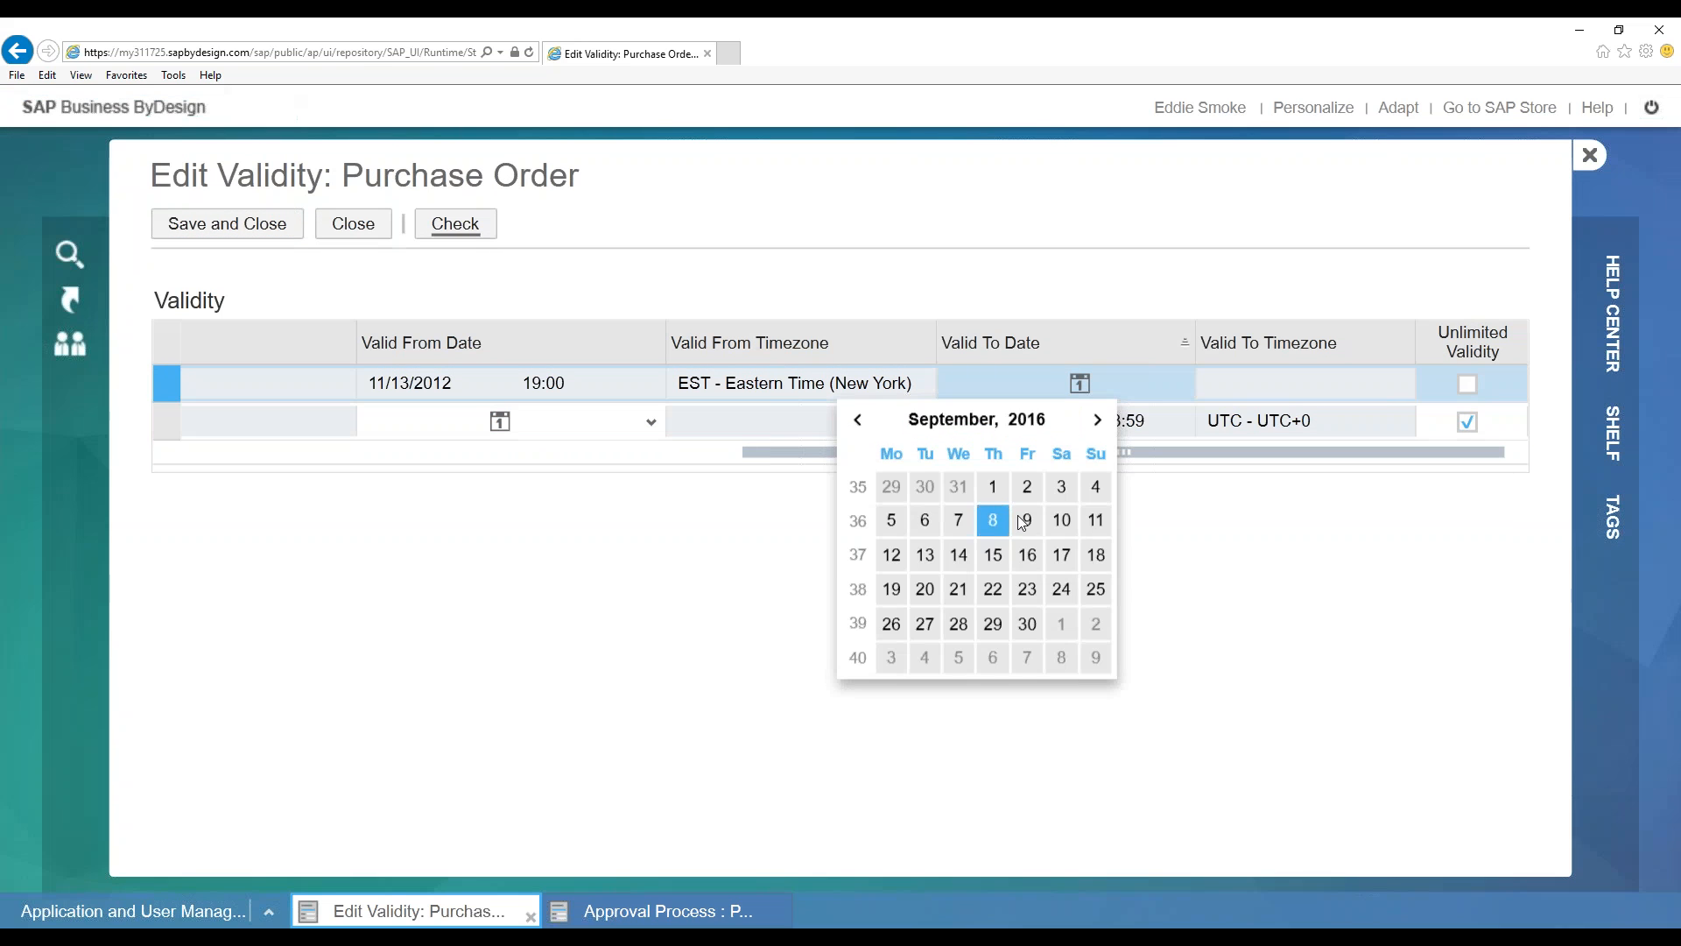
{"action": "left_click", "coordinate": [1028, 522]}
{"action": "left_click", "coordinate": [1151, 383]}
{"action": "double_click", "coordinate": [1151, 382]}
{"action": "left_click", "coordinate": [1150, 384]}
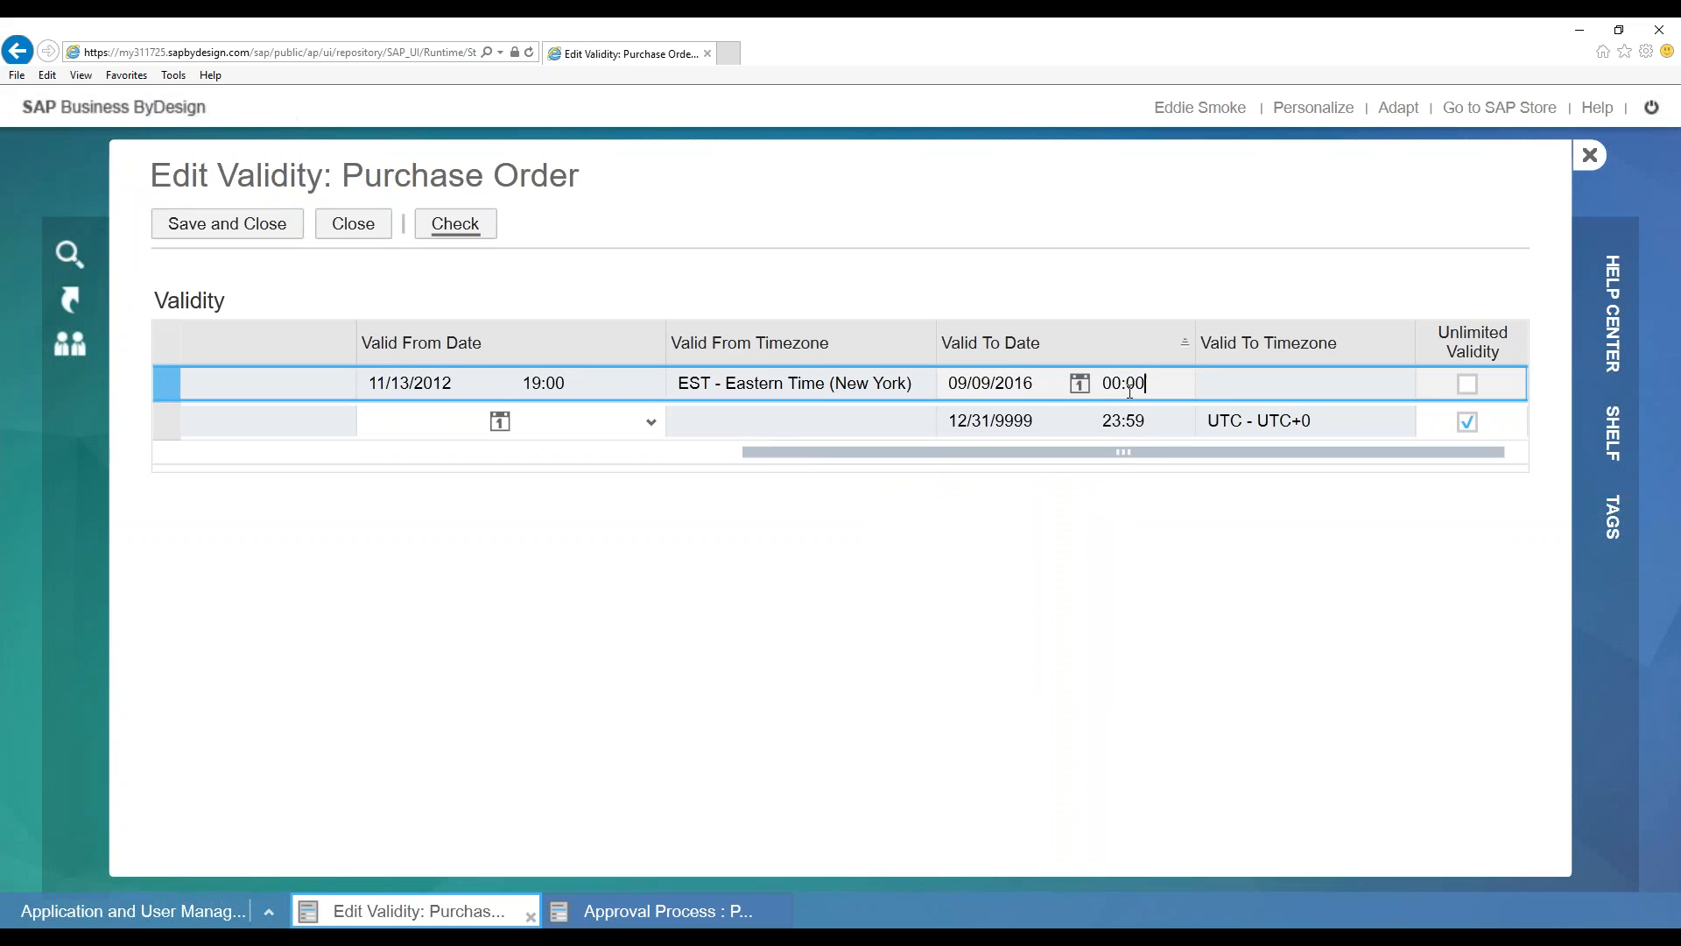
Set v1.1's Valid From Date to 09/09/2016 and run the consistency check
{"action": "left_click", "coordinate": [539, 422]}
{"action": "left_click", "coordinate": [509, 422]}
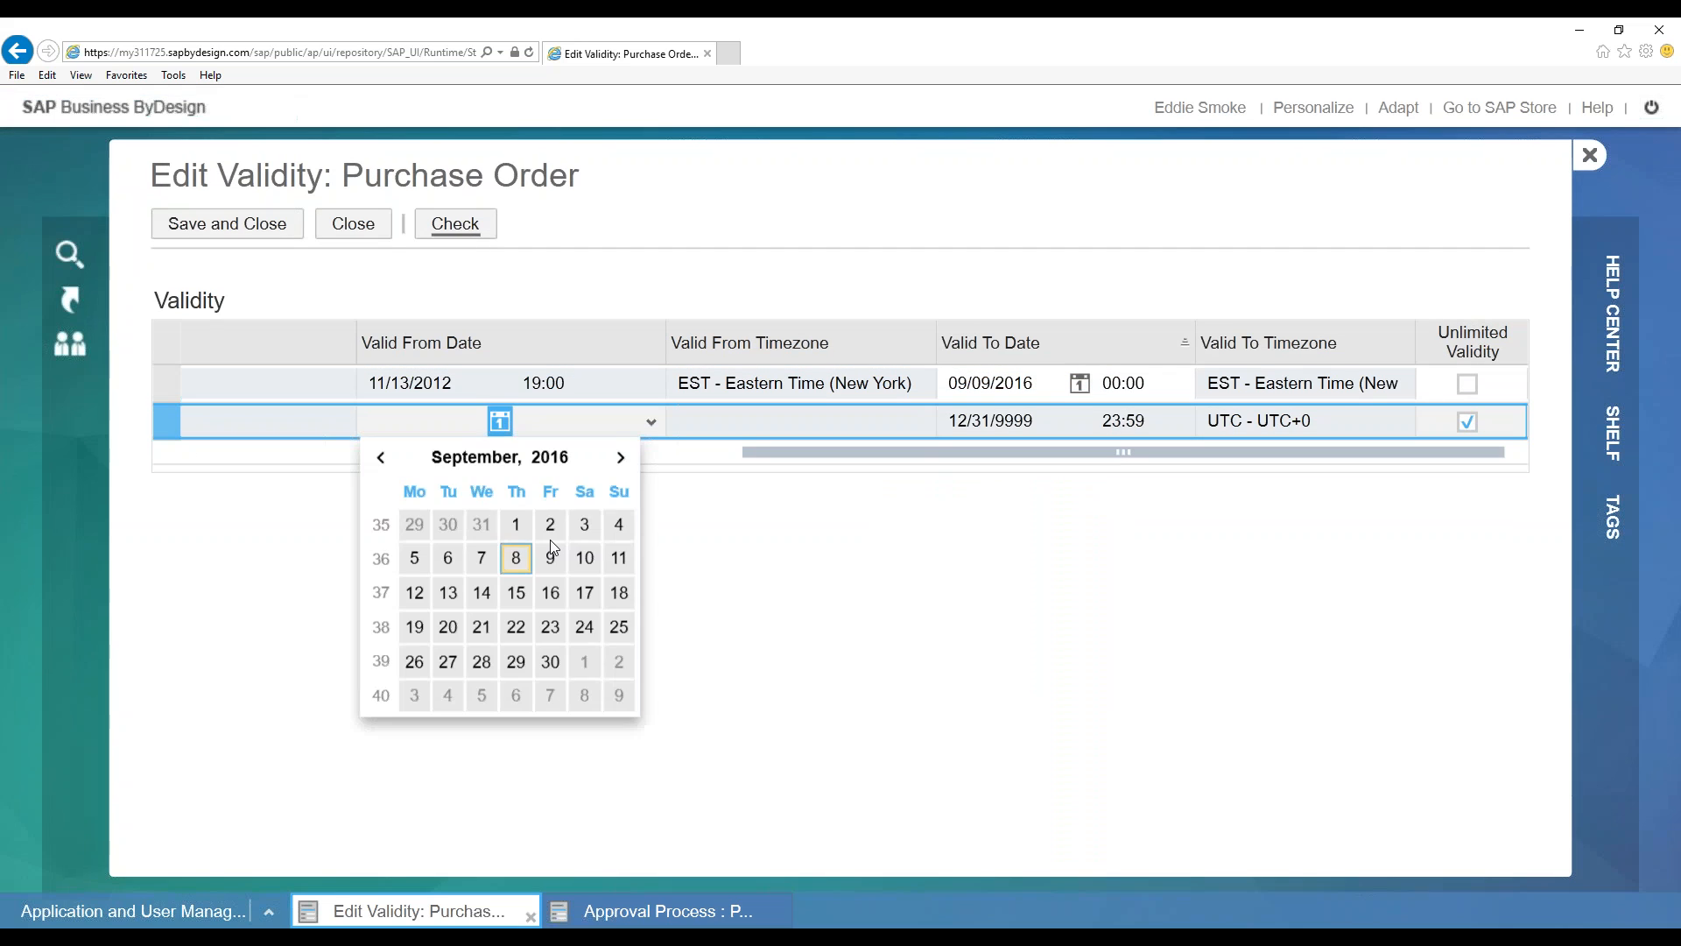
{"action": "left_click", "coordinate": [550, 558]}
{"action": "left_click", "coordinate": [455, 224]}
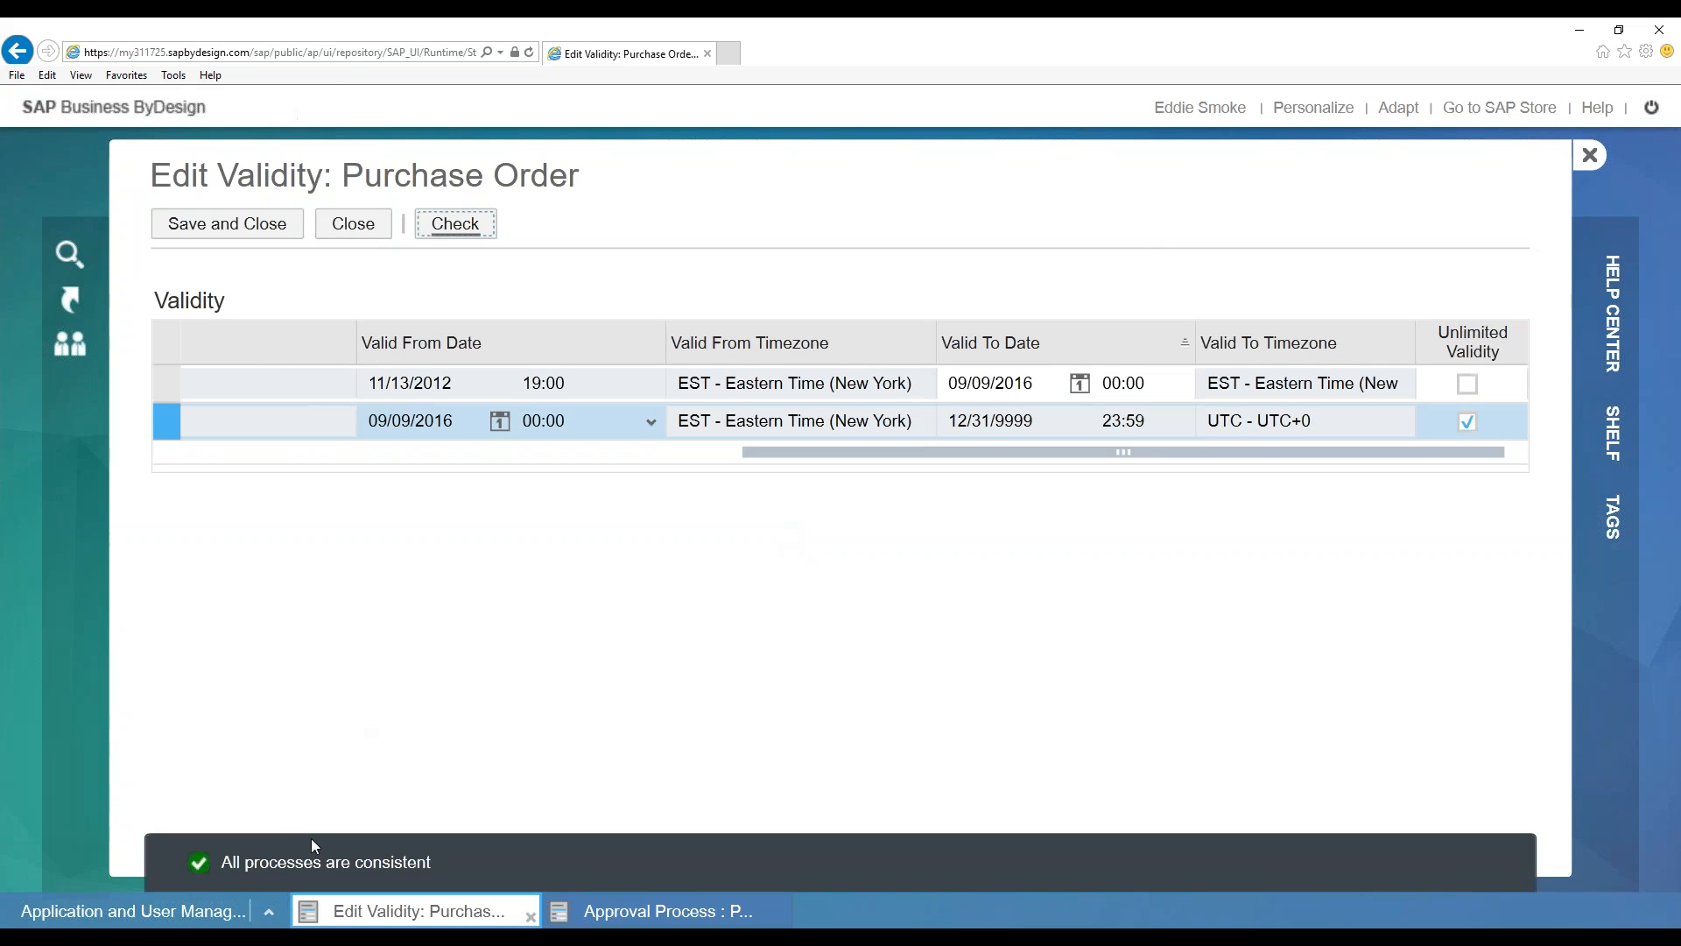
Change the default process's end time from 00:01 back to 00:00 and recheck consistency
{"action": "left_click", "coordinate": [1222, 421]}
{"action": "left_click", "coordinate": [1200, 394]}
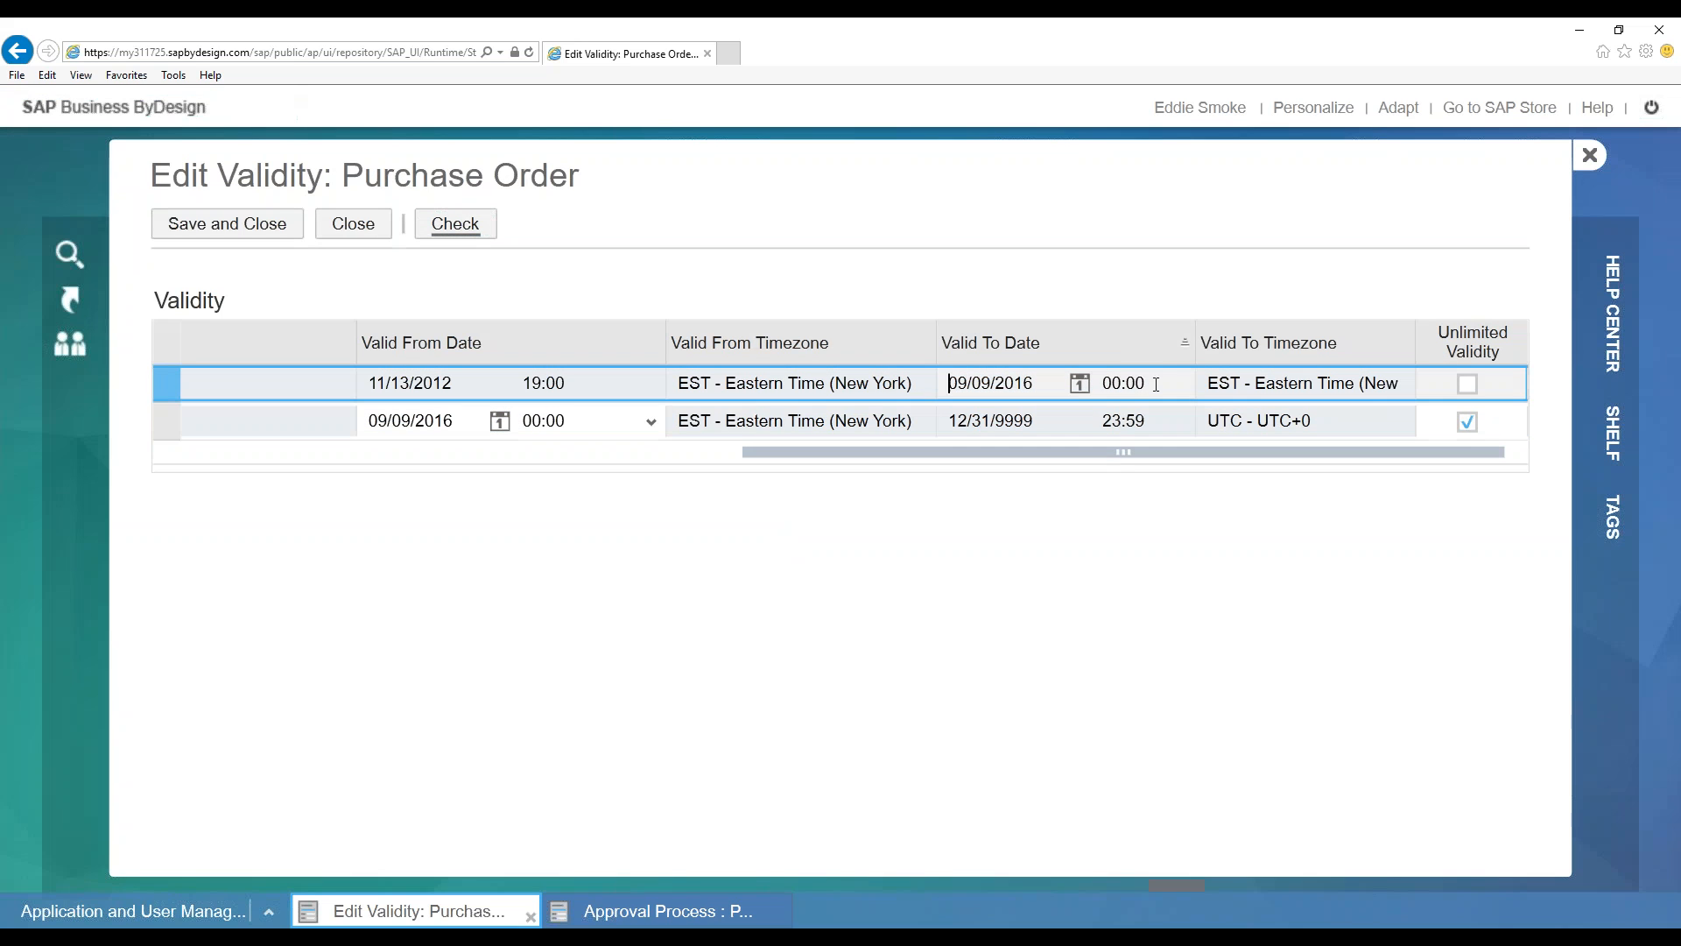
{"action": "left_click", "coordinate": [443, 232]}
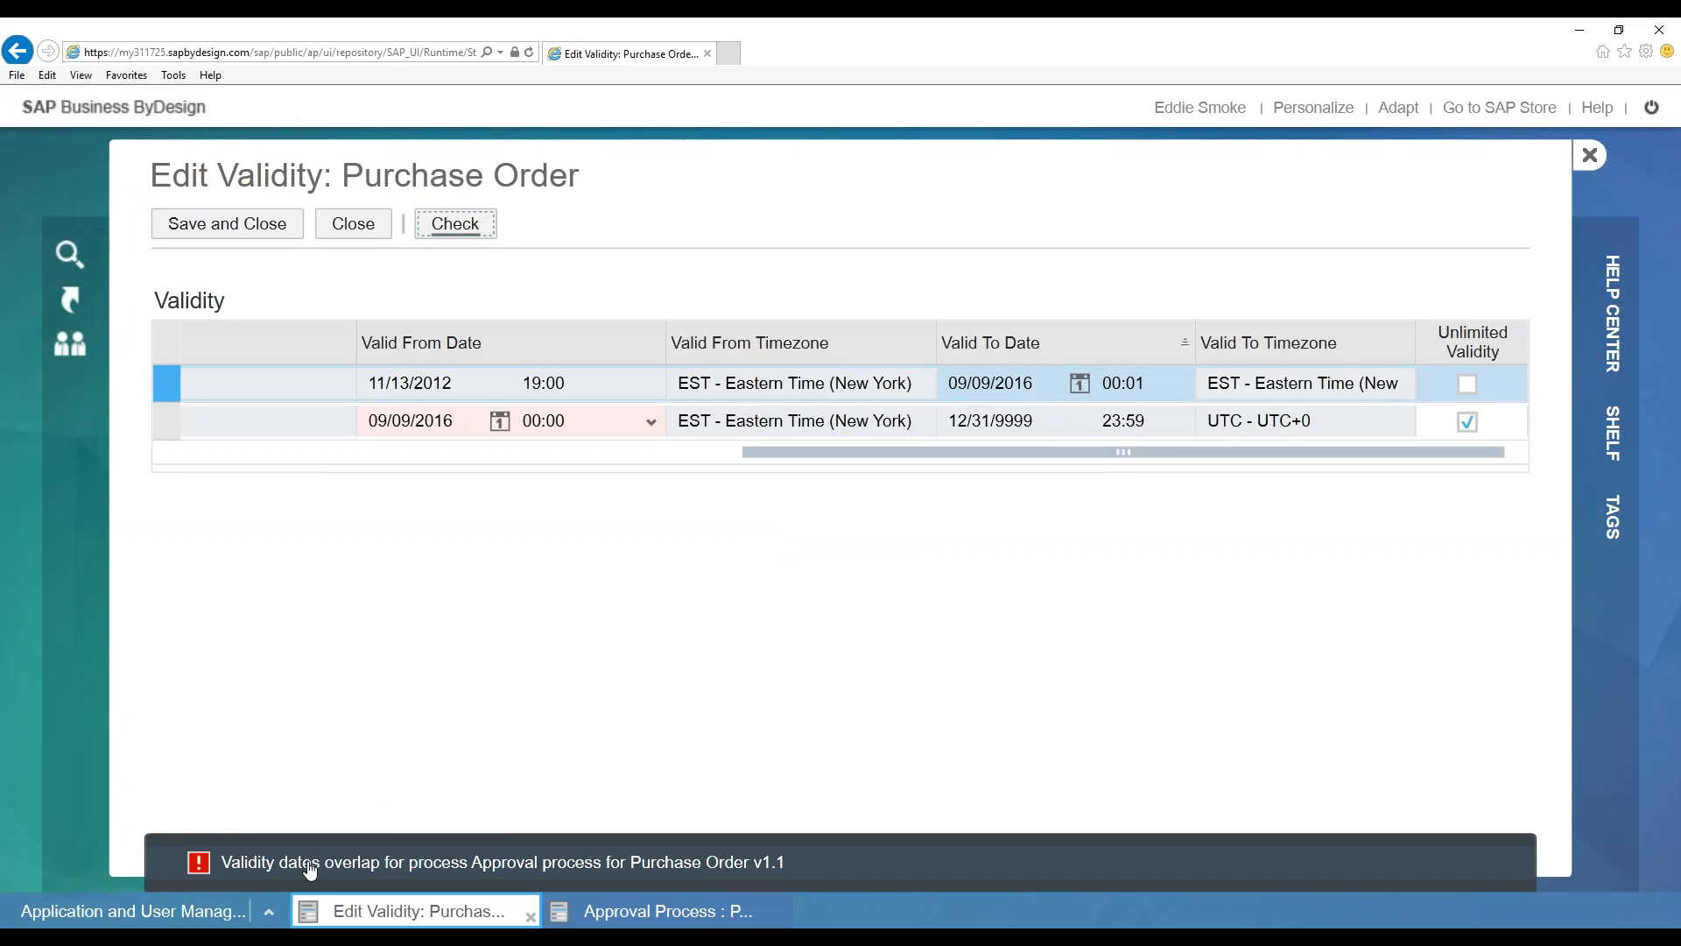
{"action": "left_click", "coordinate": [1169, 386]}
{"action": "left_click", "coordinate": [1152, 385]}
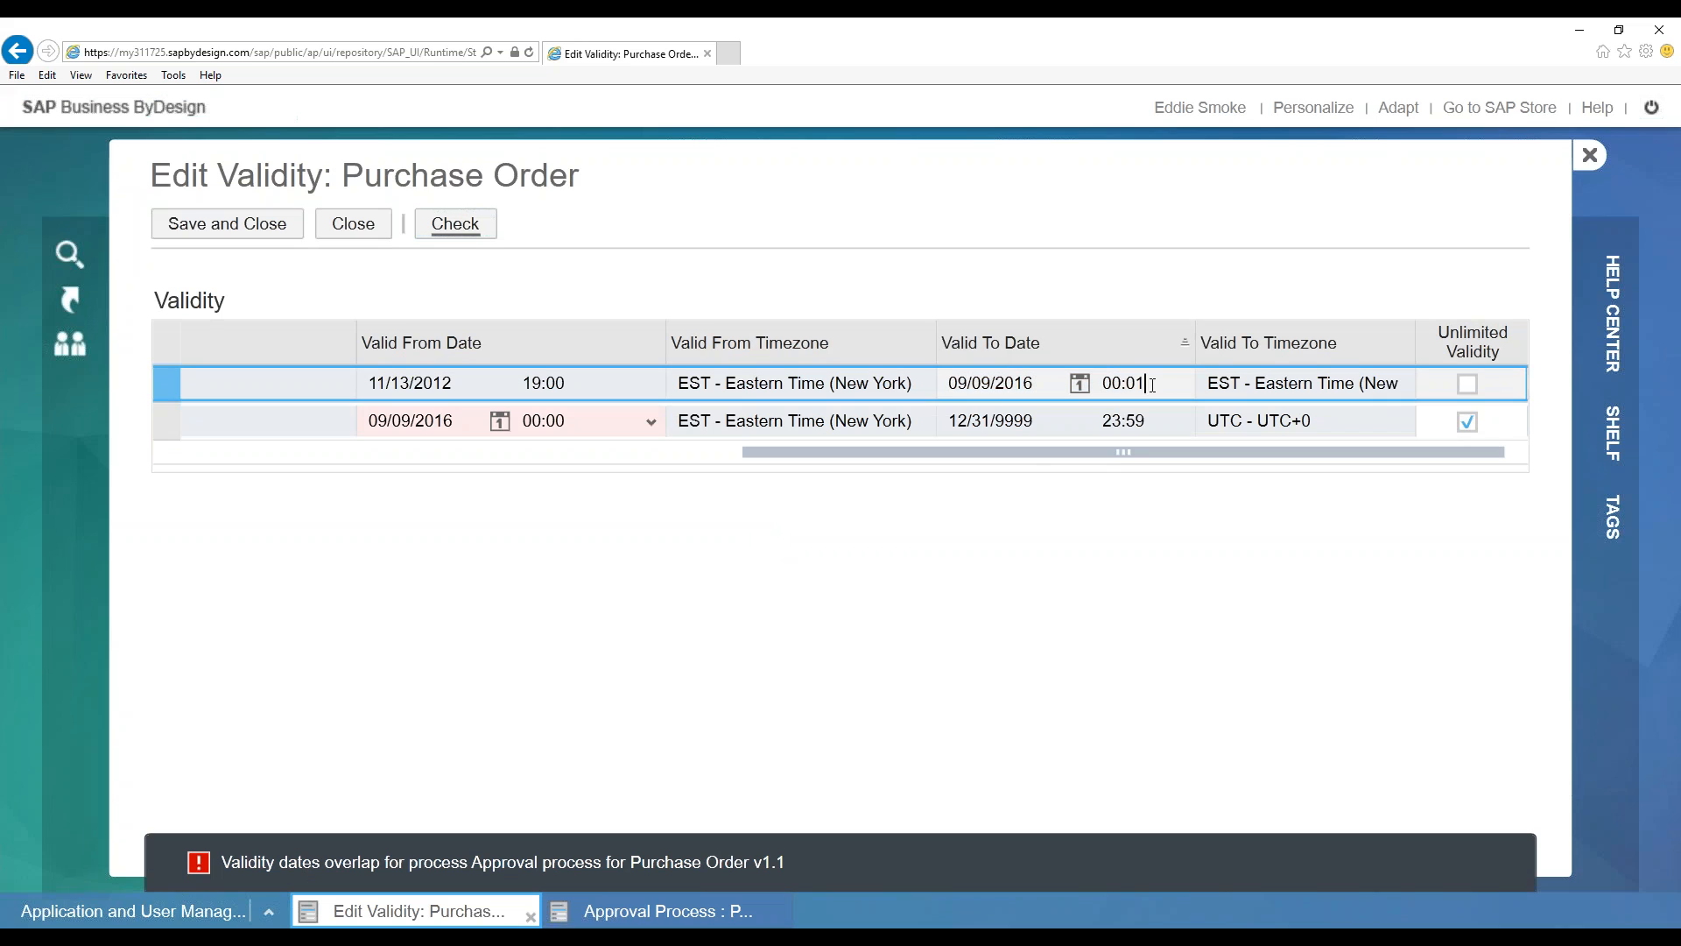
{"action": "key", "text": "BackSpace"}
{"action": "type", "text": "0"}
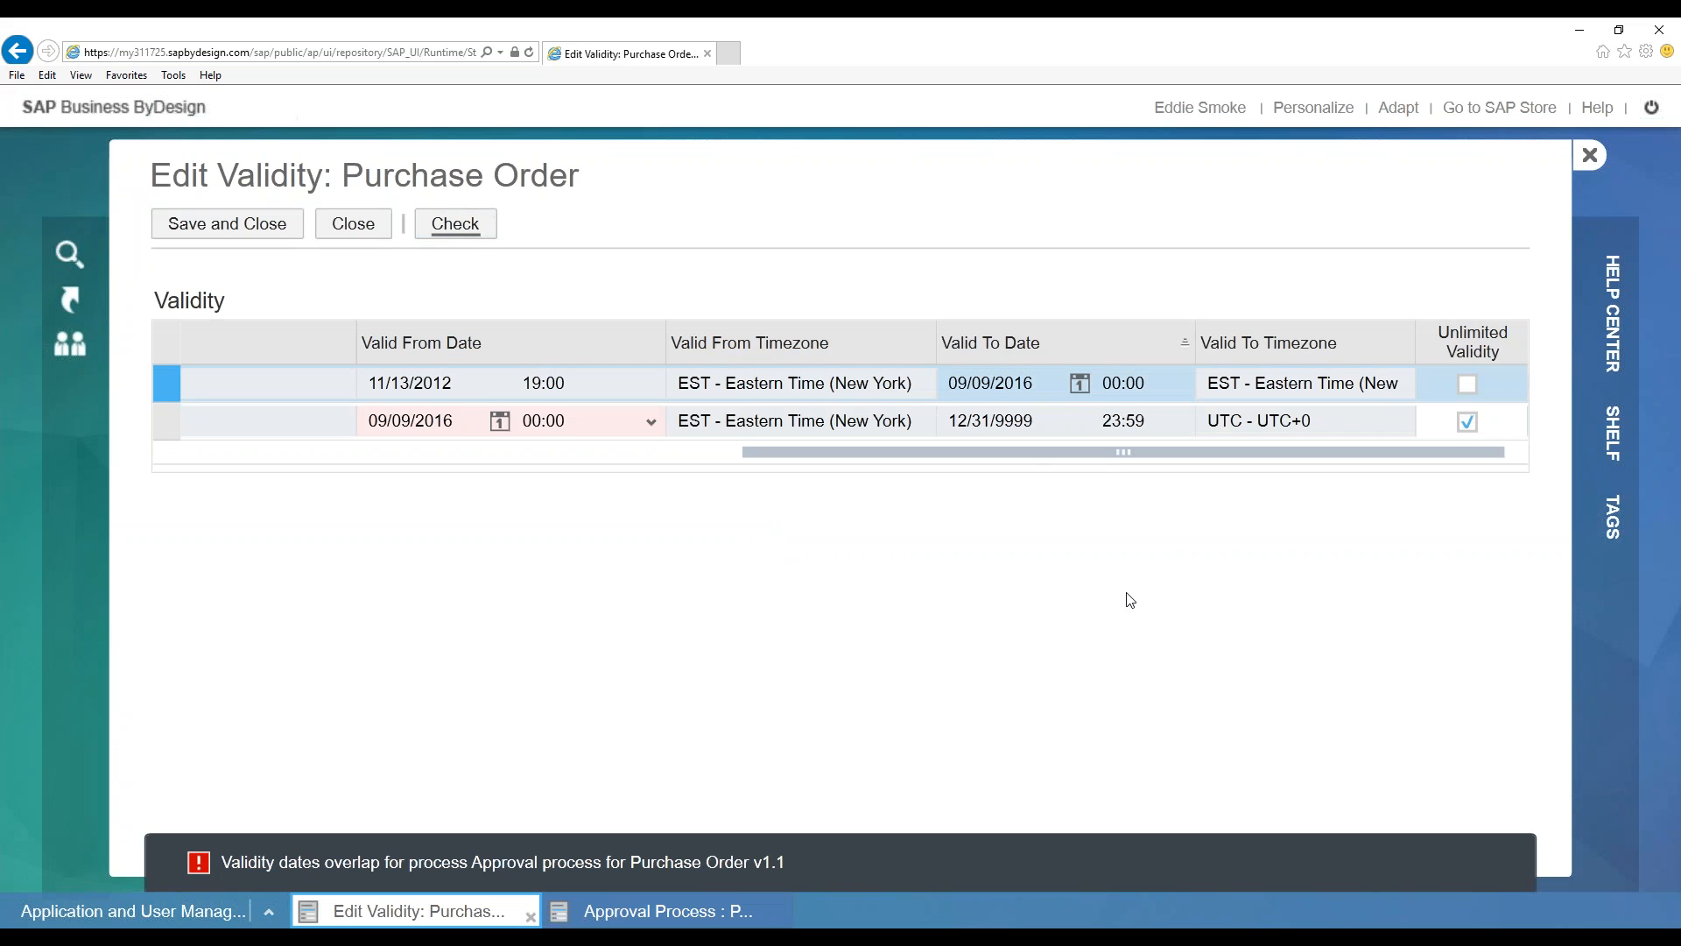
{"action": "left_click", "coordinate": [453, 225]}
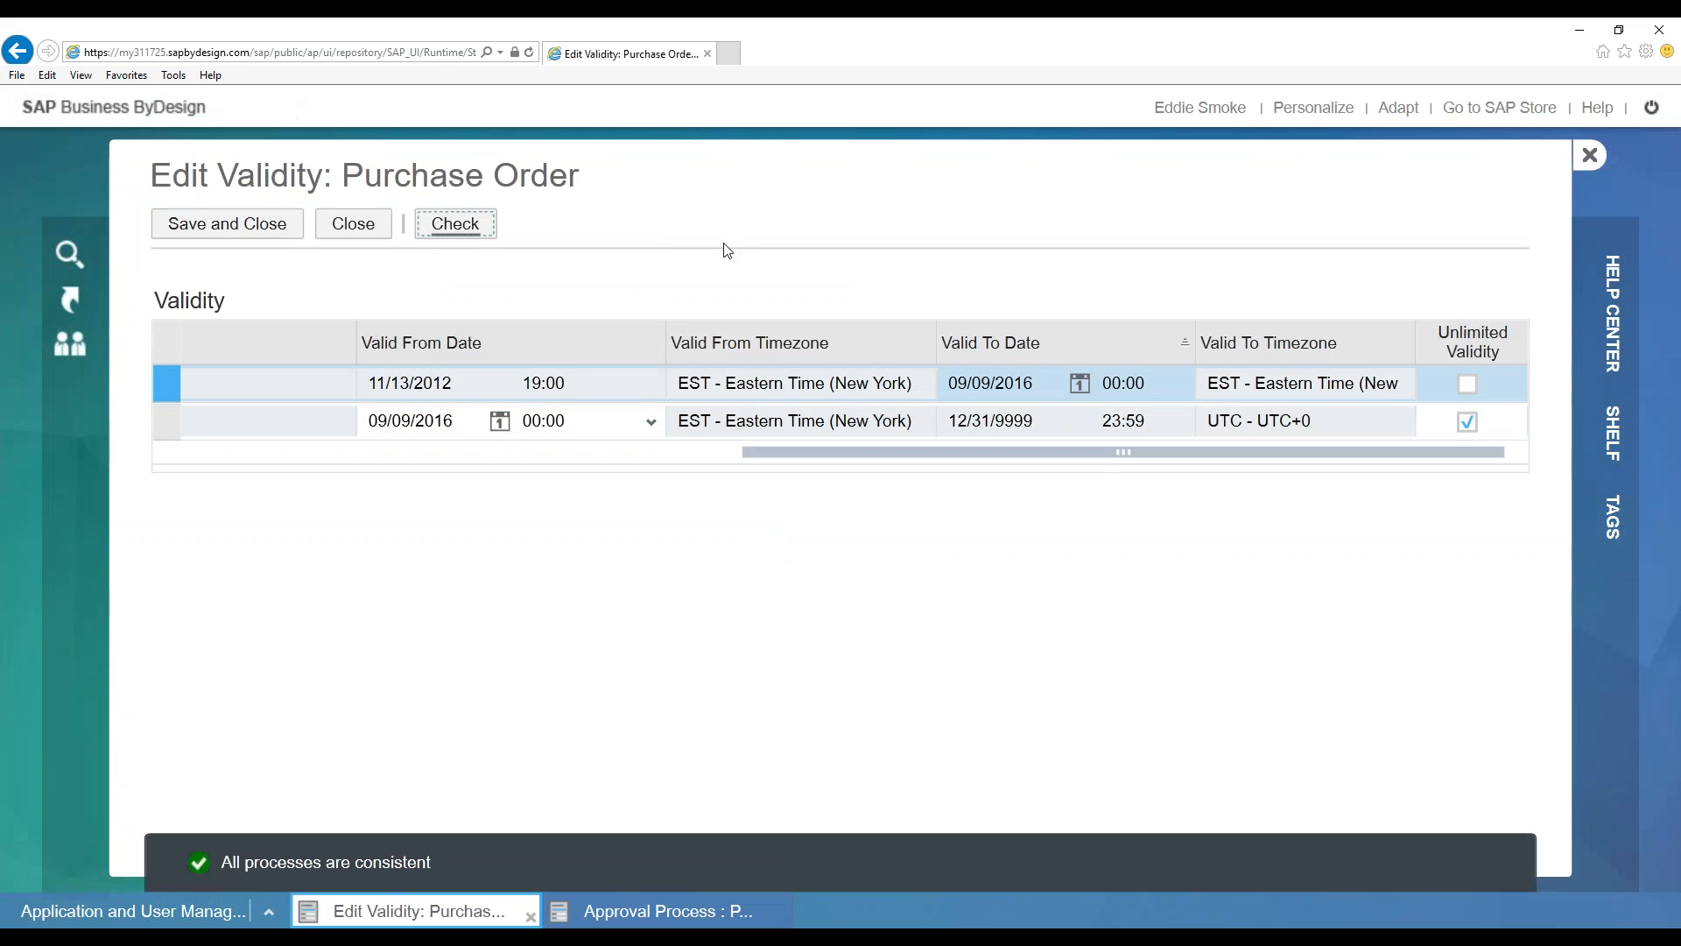
Confirm all processes are consistent and save the validity dates
{"action": "left_click", "coordinate": [559, 417]}
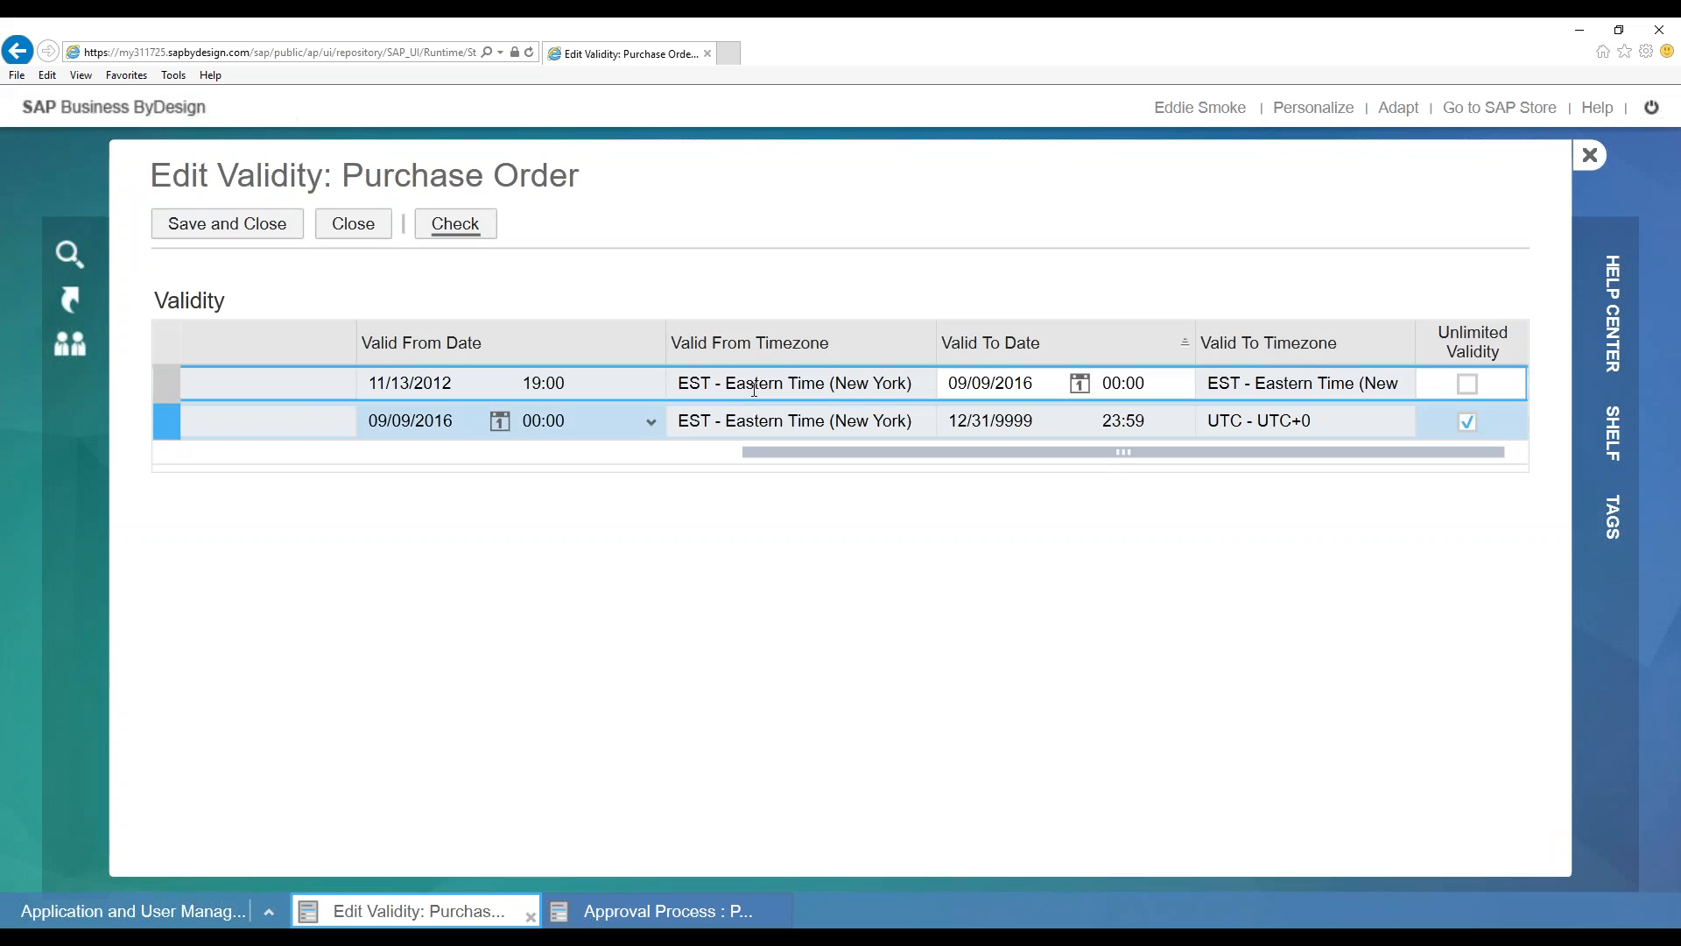
{"action": "left_click", "coordinate": [459, 229]}
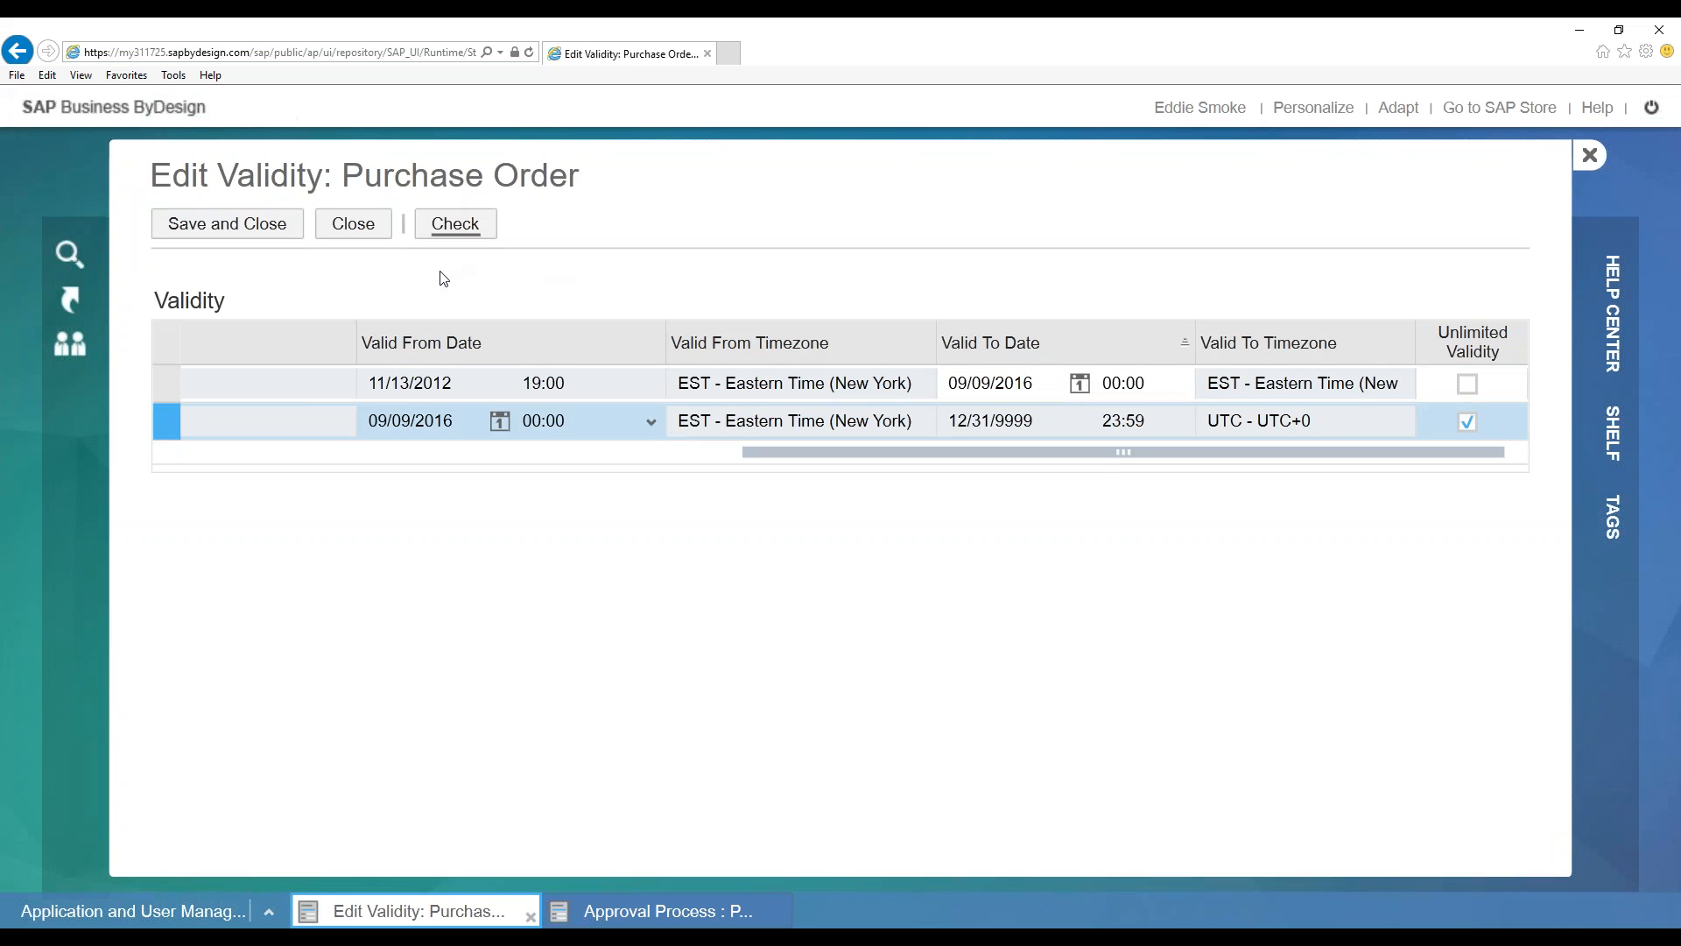
{"action": "left_click", "coordinate": [255, 224]}
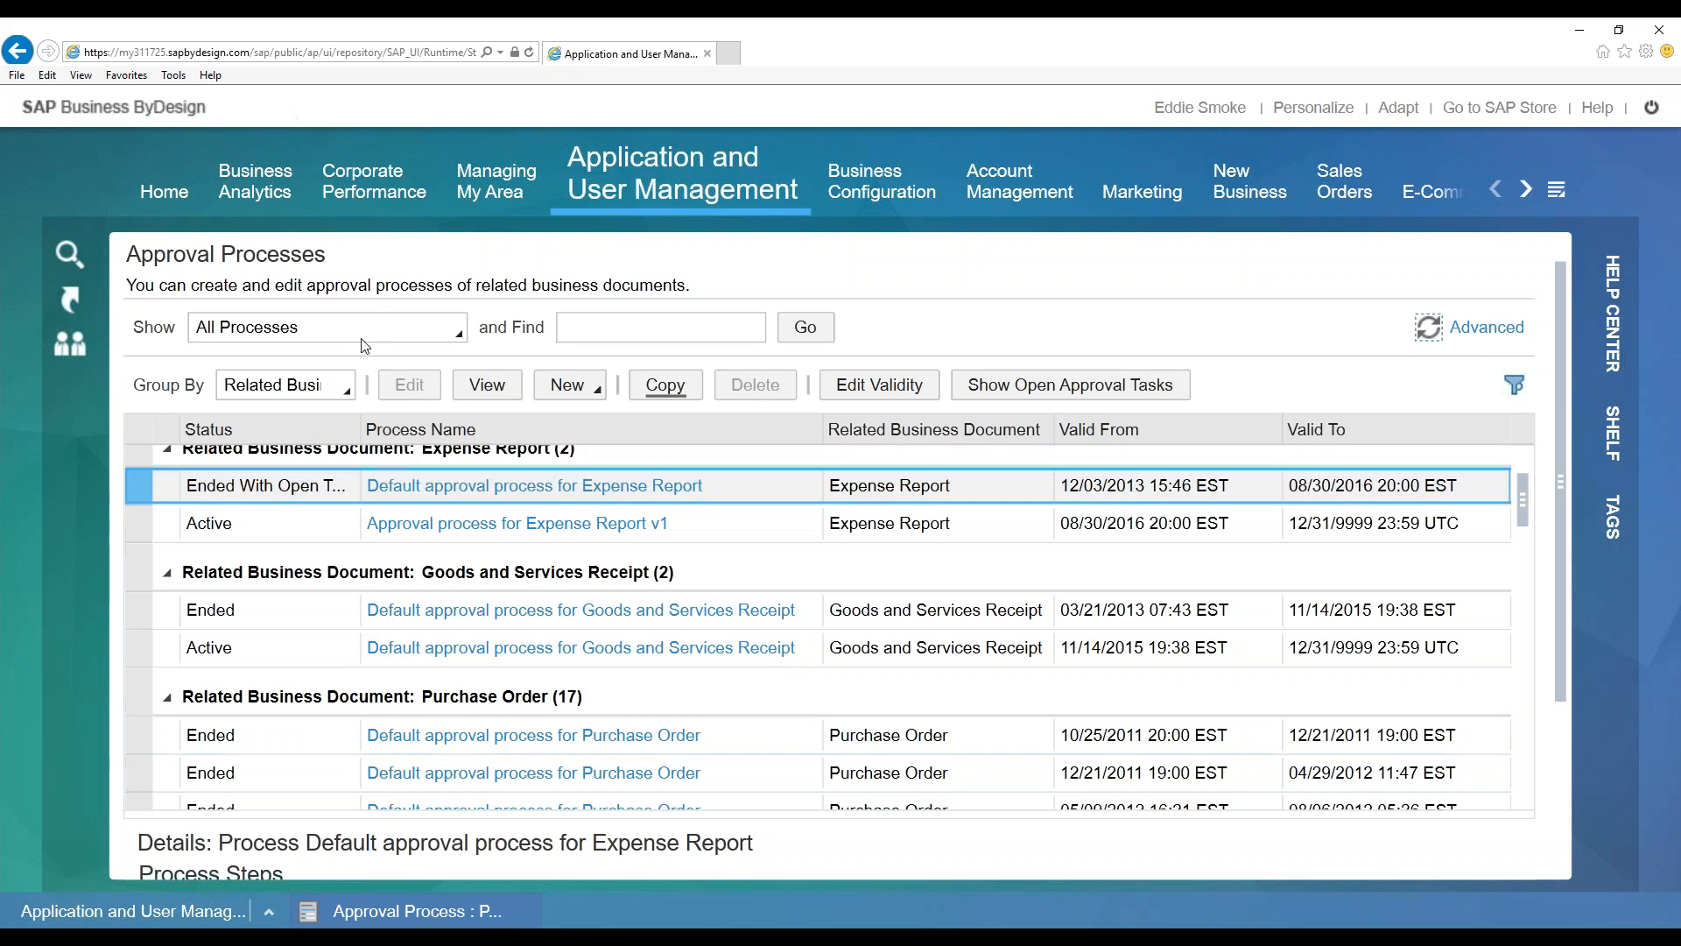
Filter the Approval Processes list to Active and Scheduled Processes
{"action": "left_click", "coordinate": [364, 330]}
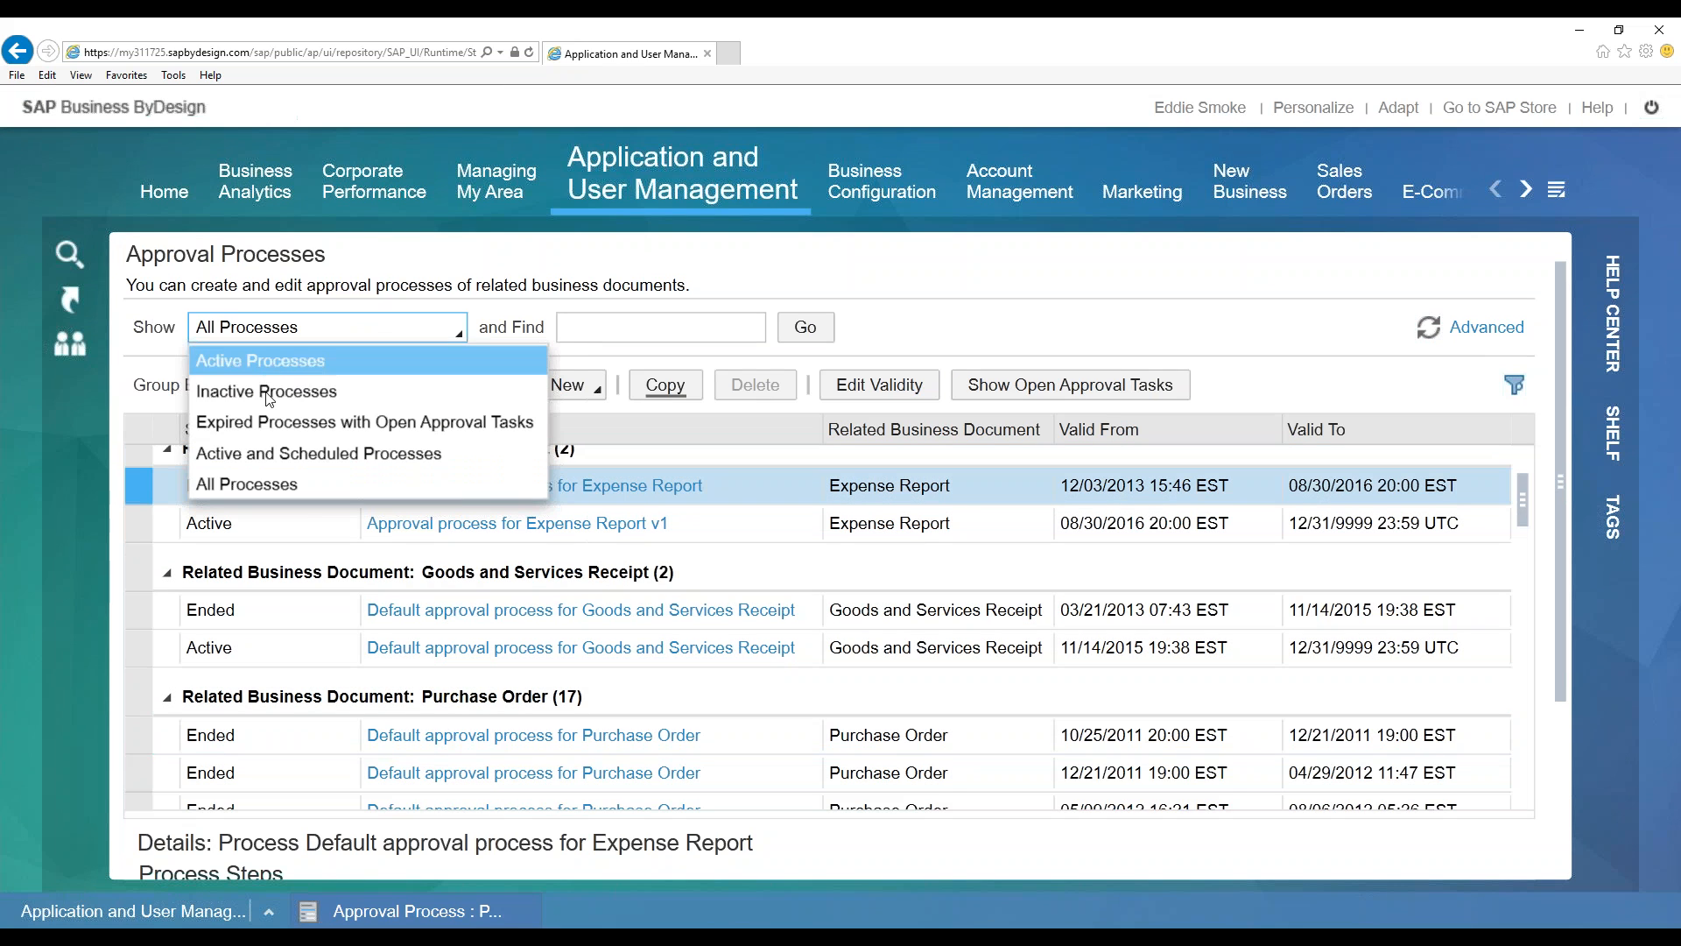
{"action": "left_click", "coordinate": [491, 453]}
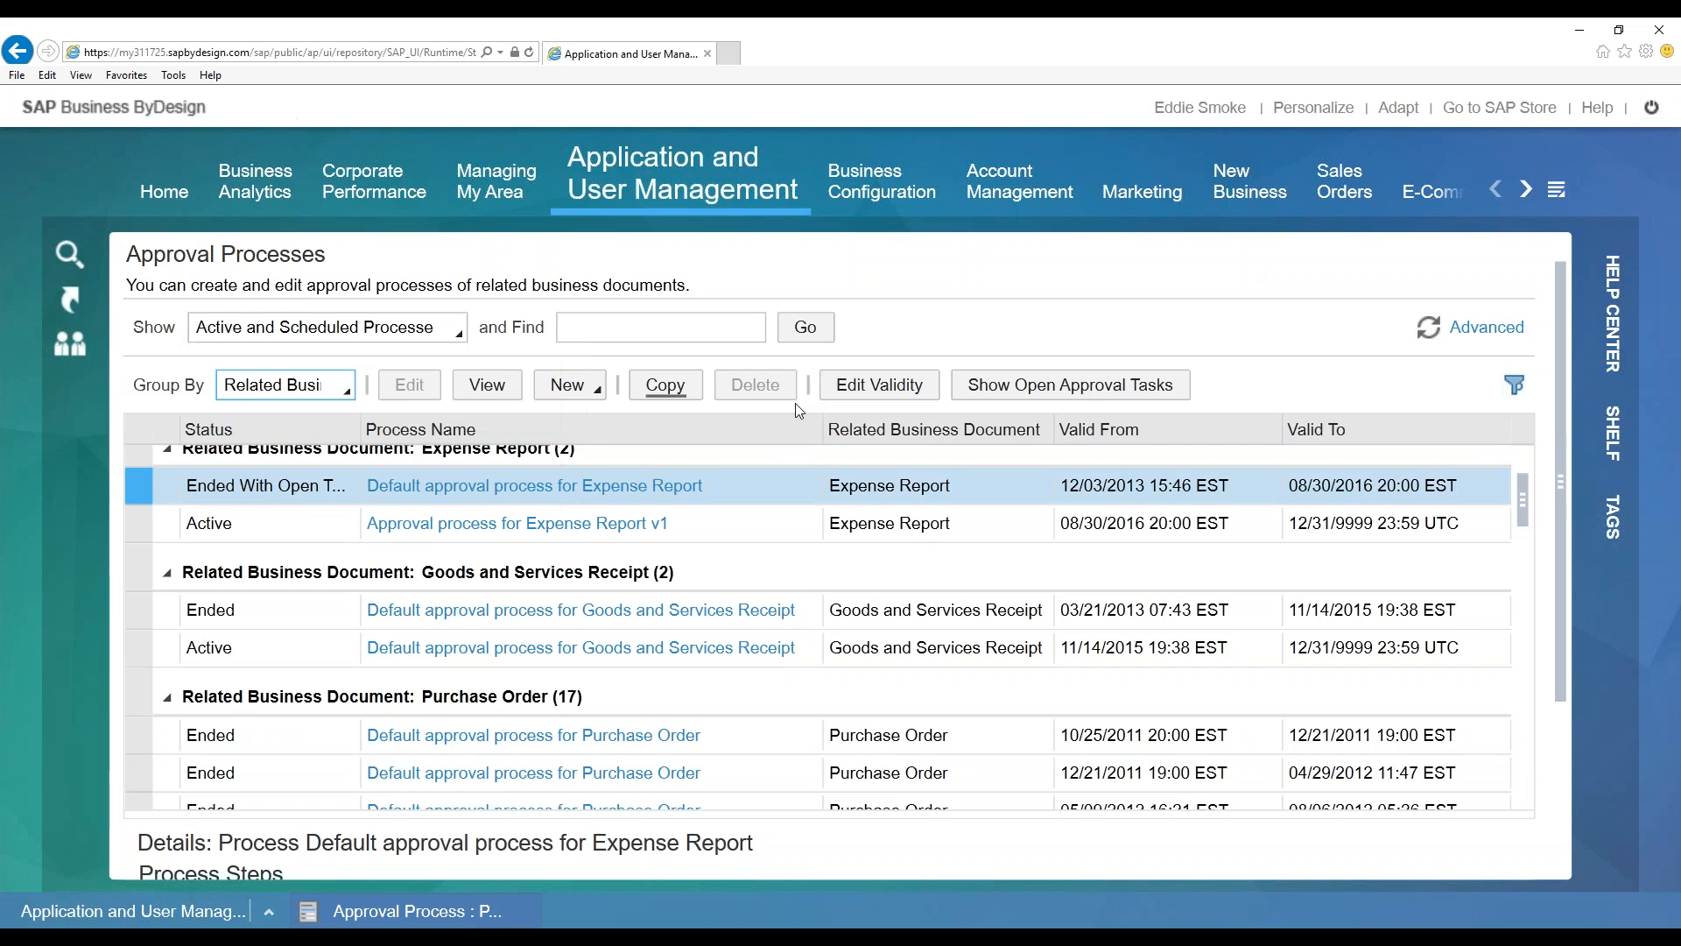
{"action": "left_click", "coordinate": [804, 327]}
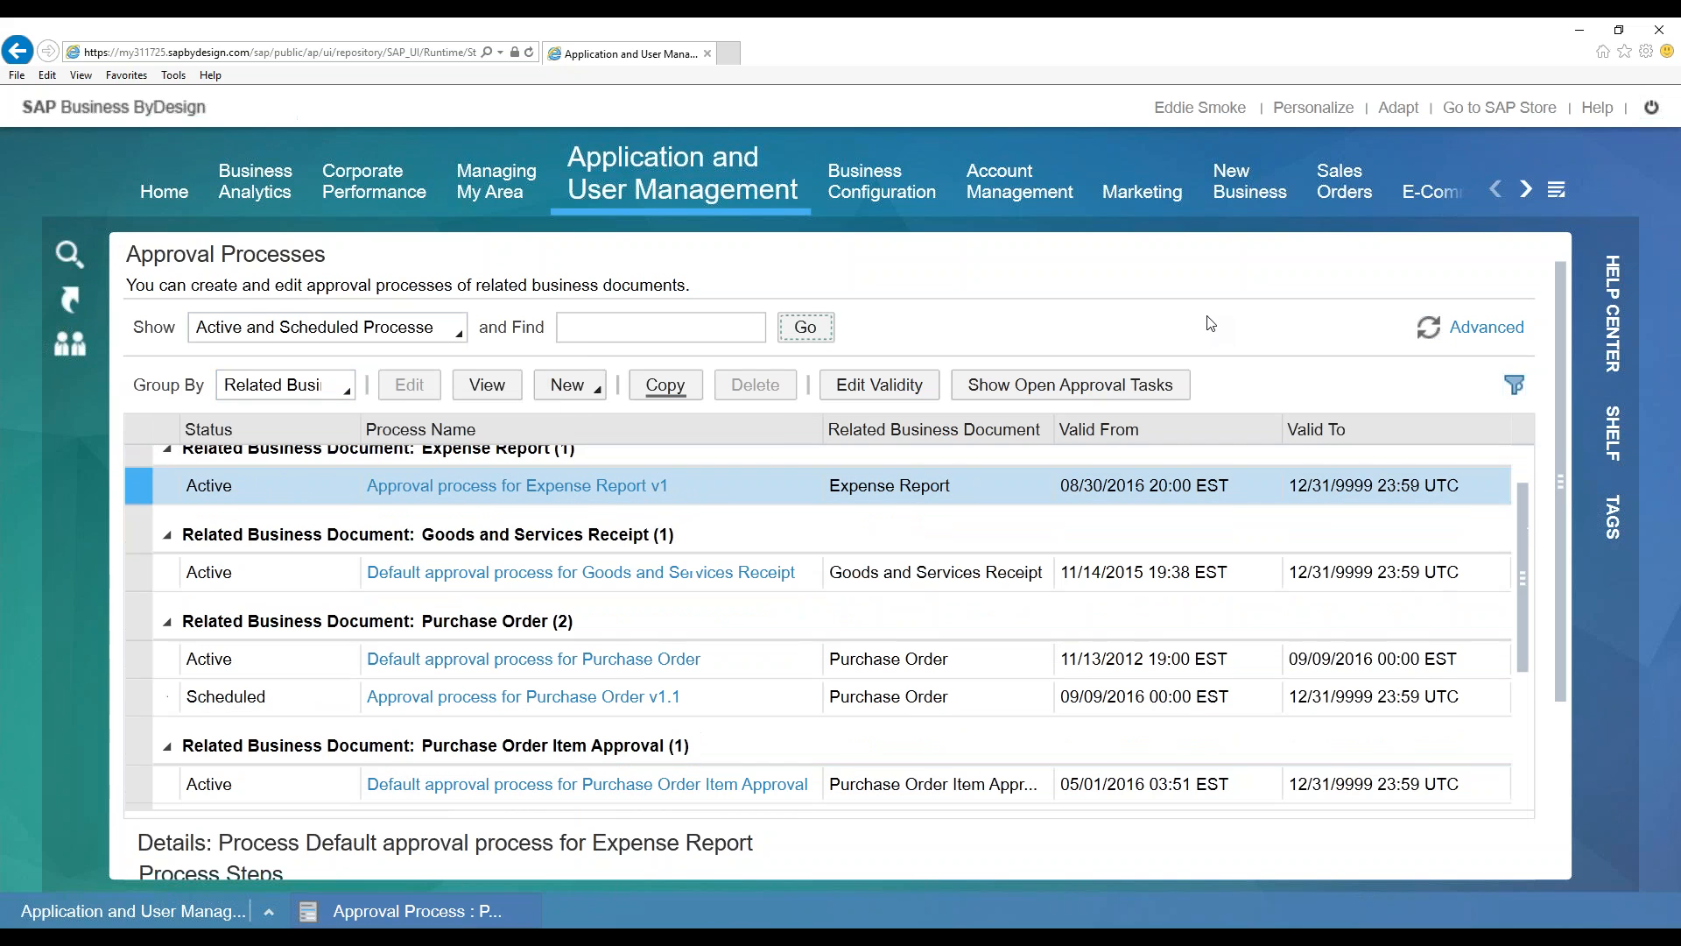
Review the default and scheduled v1.1 Purchase Order processes and the Goods and Services Receipt process
{"action": "left_click", "coordinate": [271, 667]}
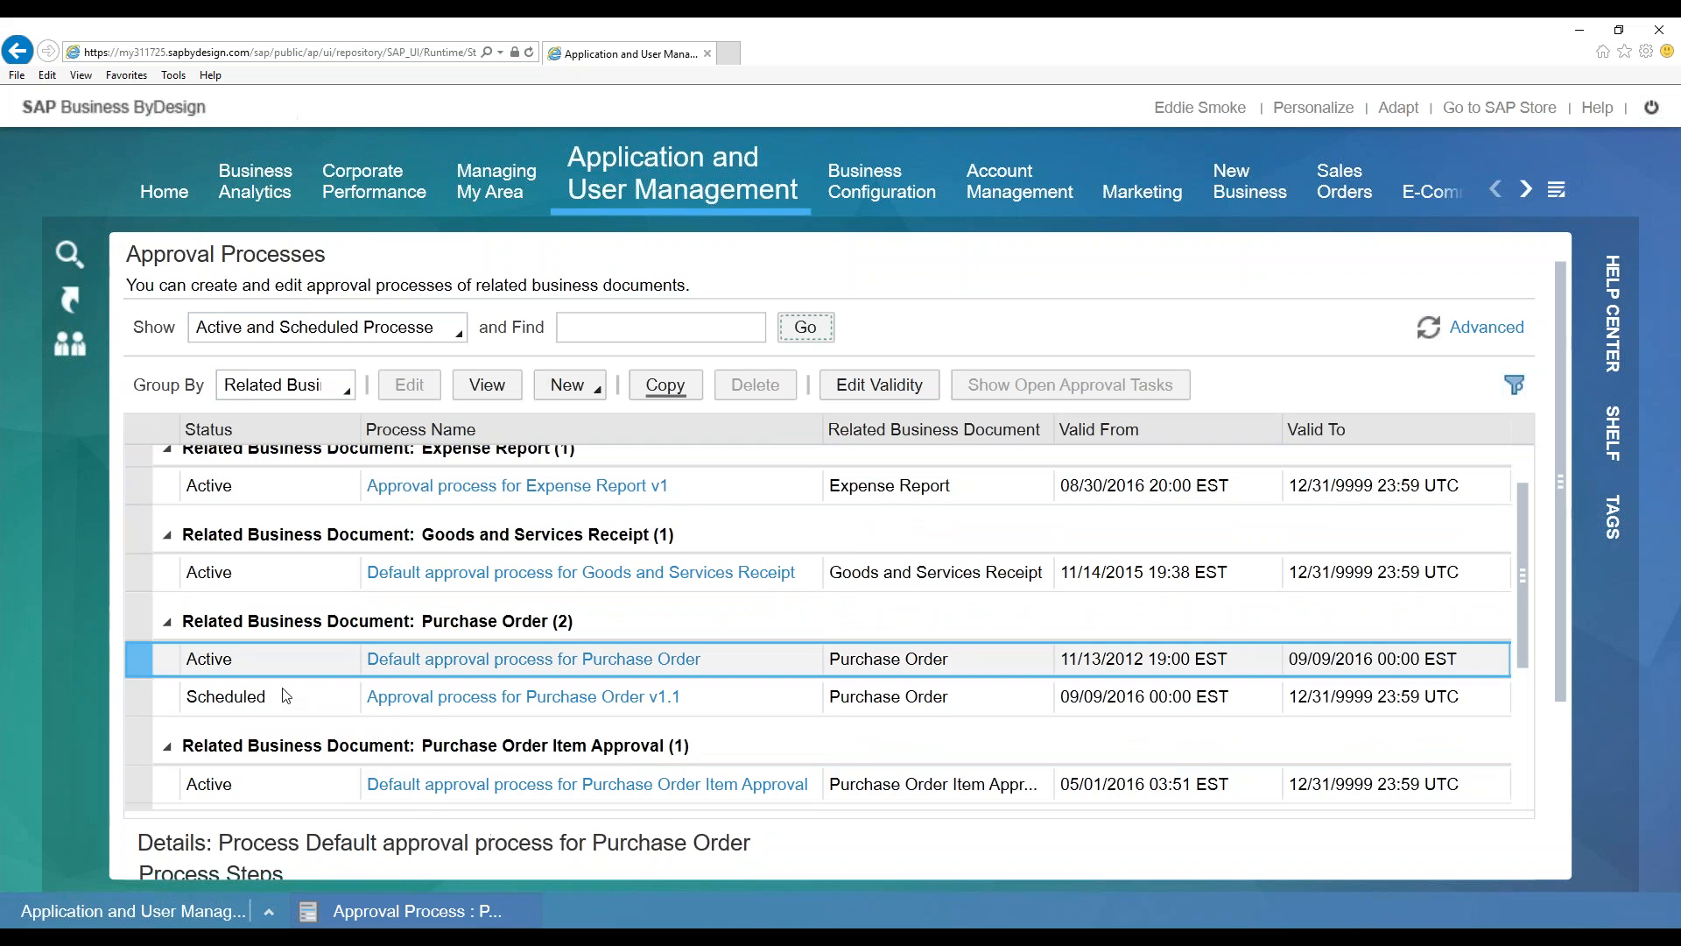
{"action": "left_click", "coordinate": [289, 697]}
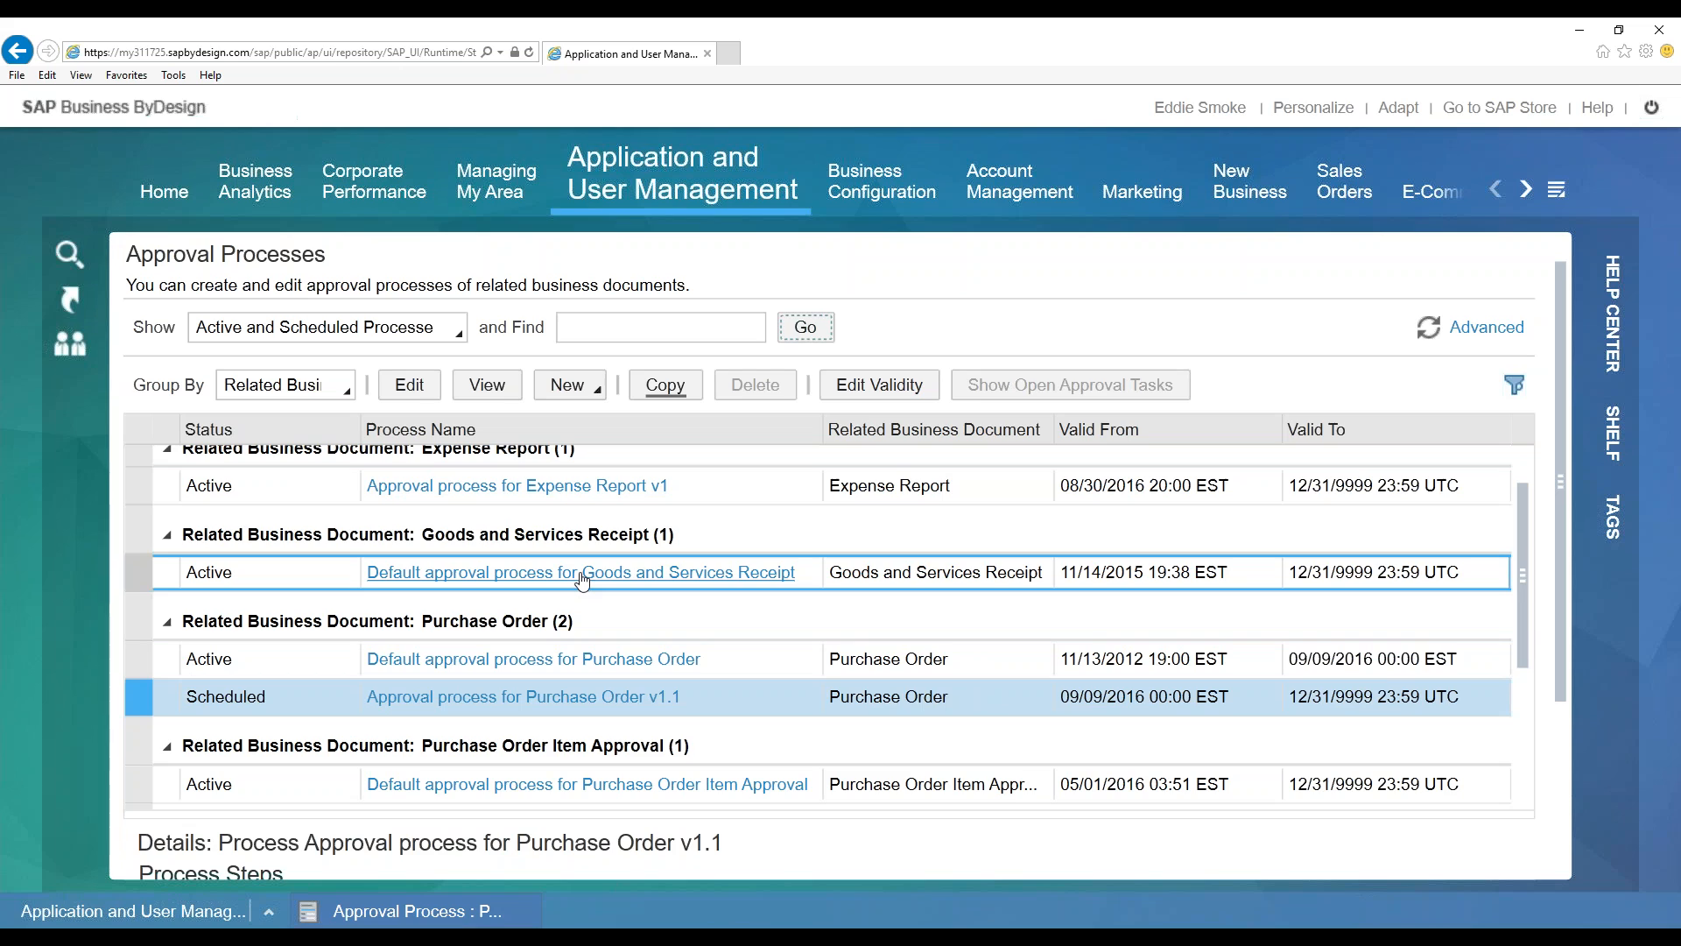
{"action": "left_click", "coordinate": [759, 527]}
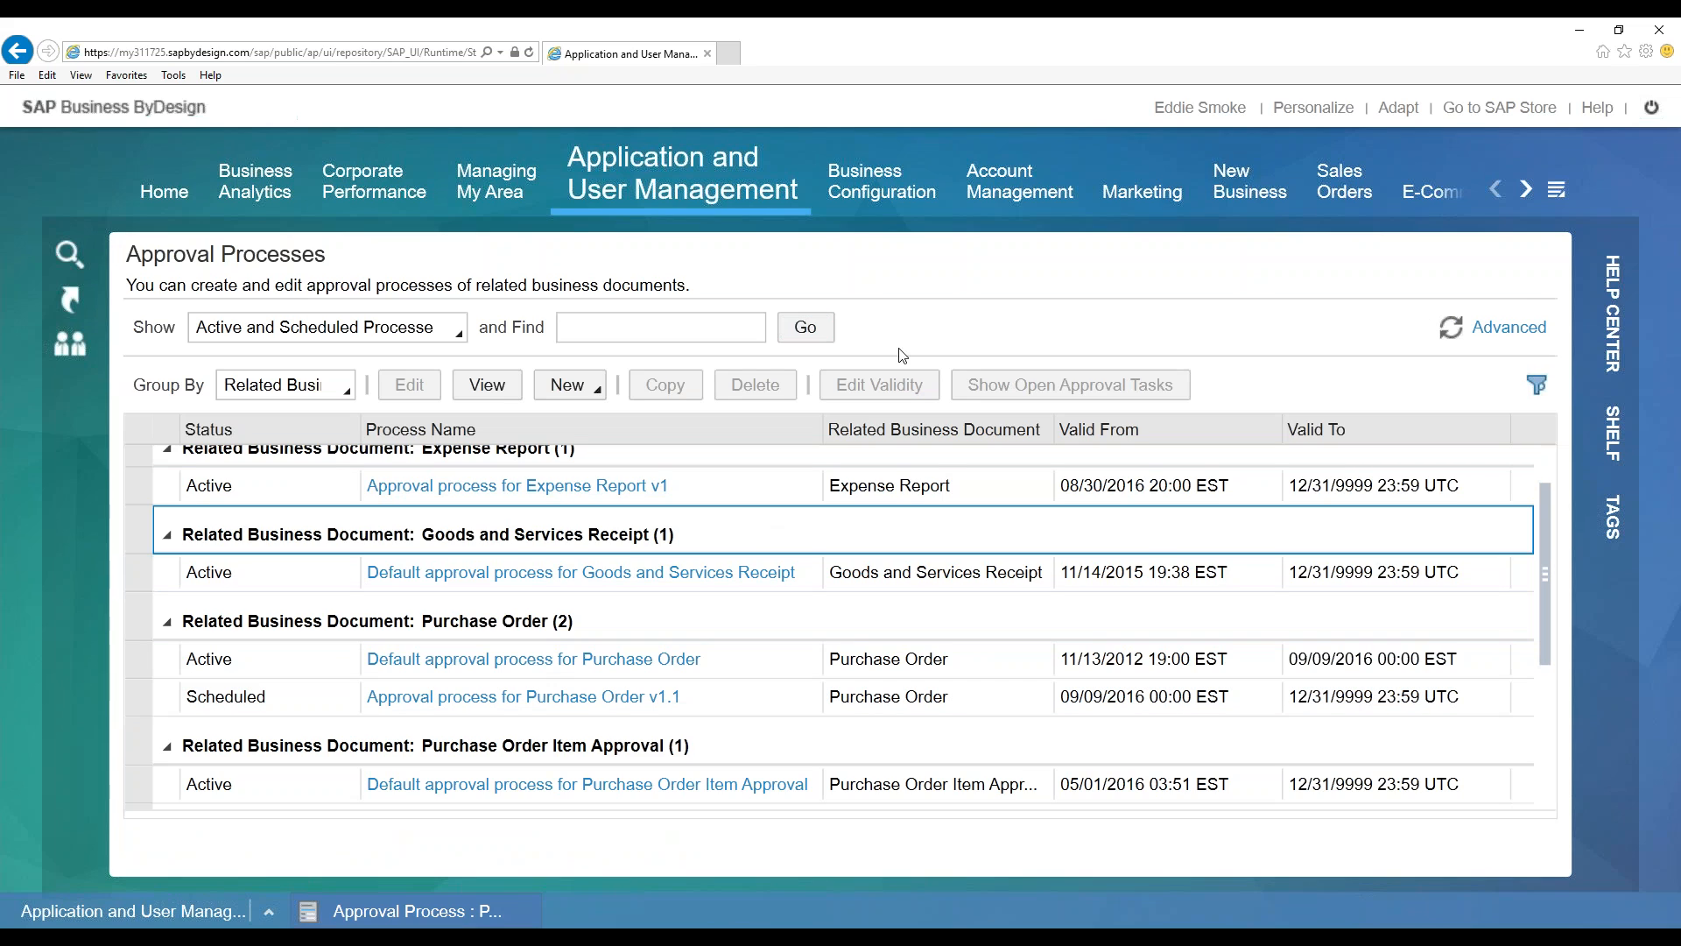
{"action": "left_click", "coordinate": [817, 573]}
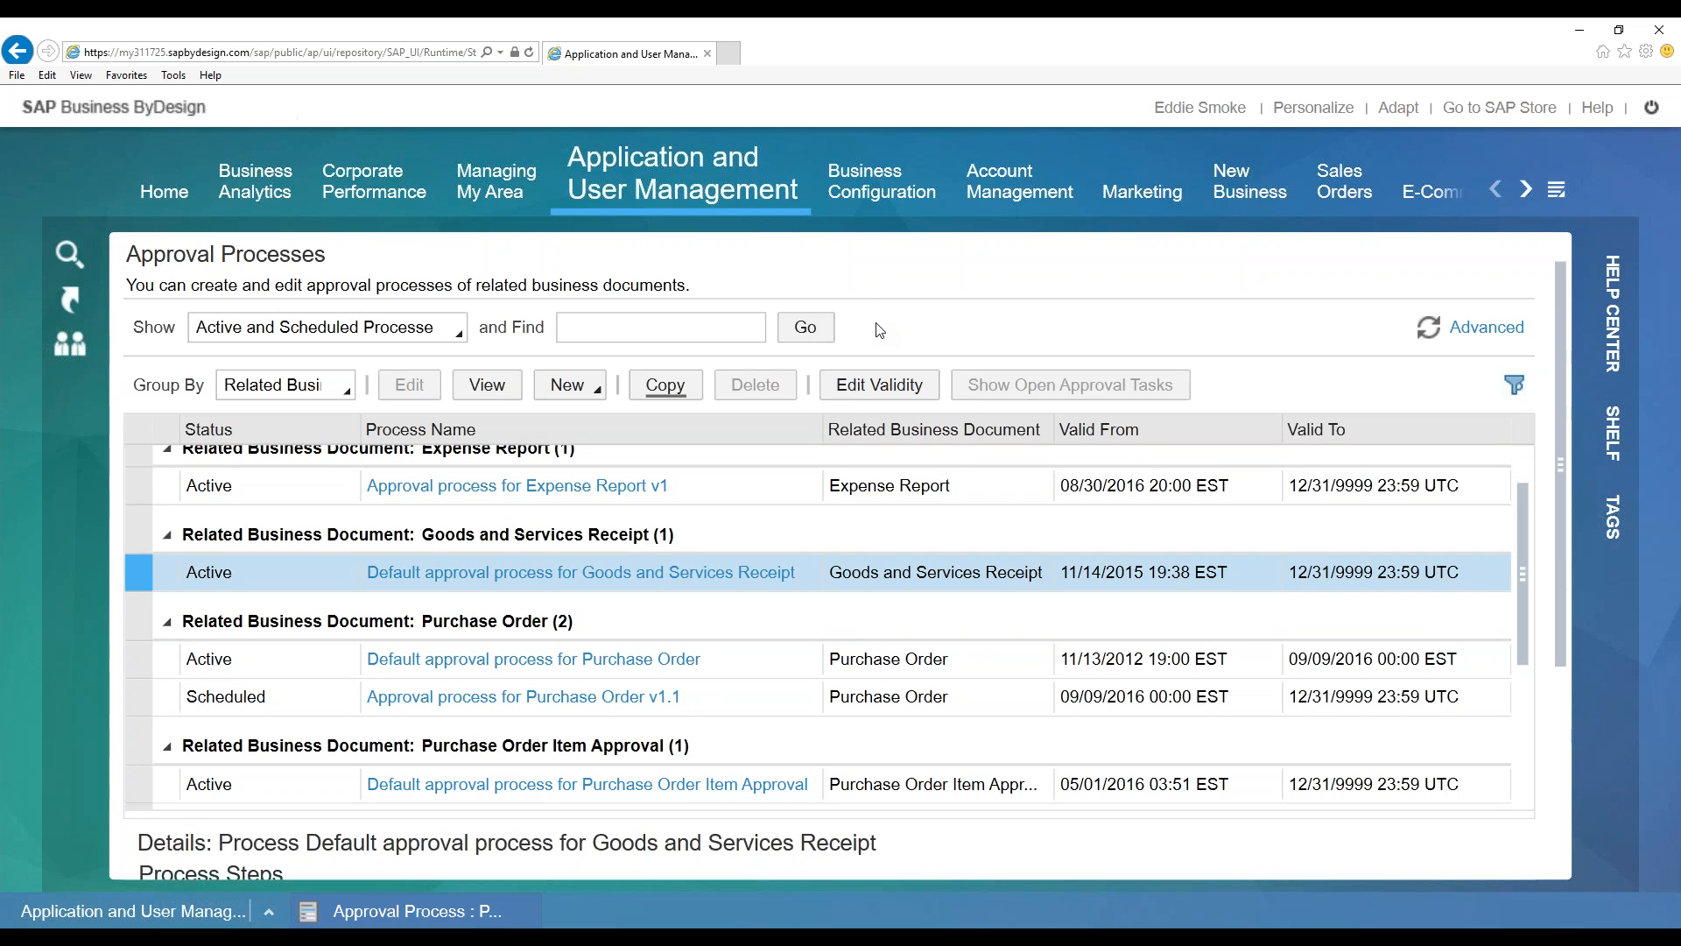
{"action": "left_click", "coordinate": [1556, 190]}
Go to Organizational Management from the overflow list of work centers
{"action": "scroll", "coordinate": [1477, 579], "scroll_direction": "down", "scroll_amount": 15}
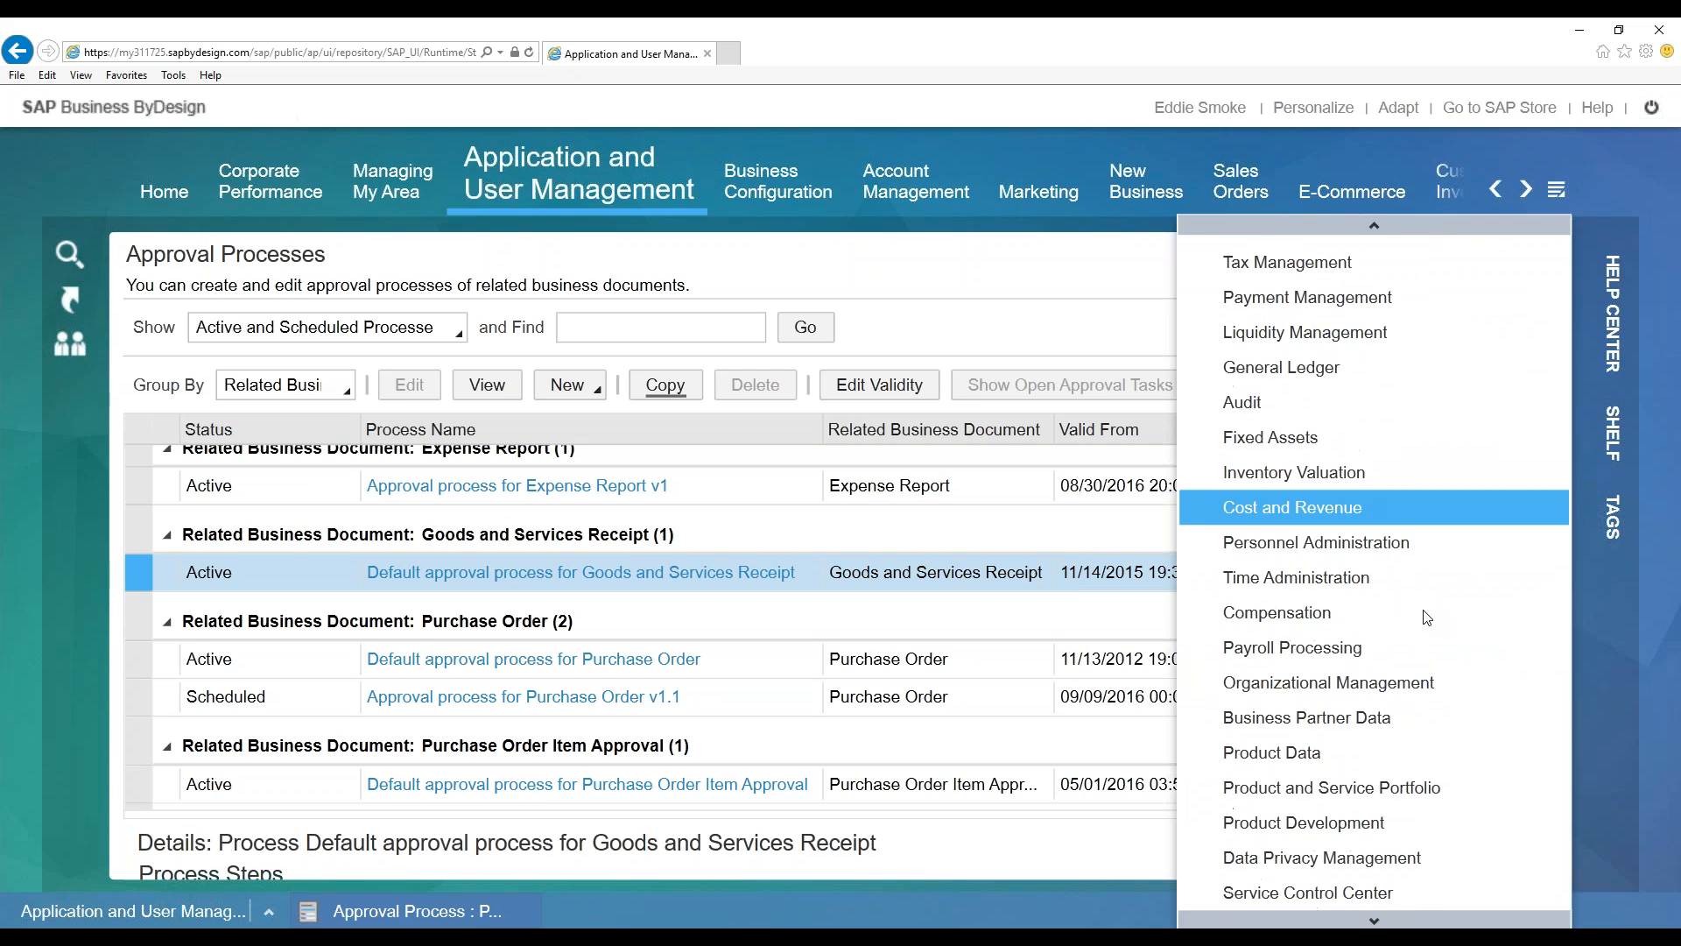
{"action": "scroll", "coordinate": [1410, 578], "scroll_direction": "down", "scroll_amount": 3}
{"action": "left_click", "coordinate": [1362, 486]}
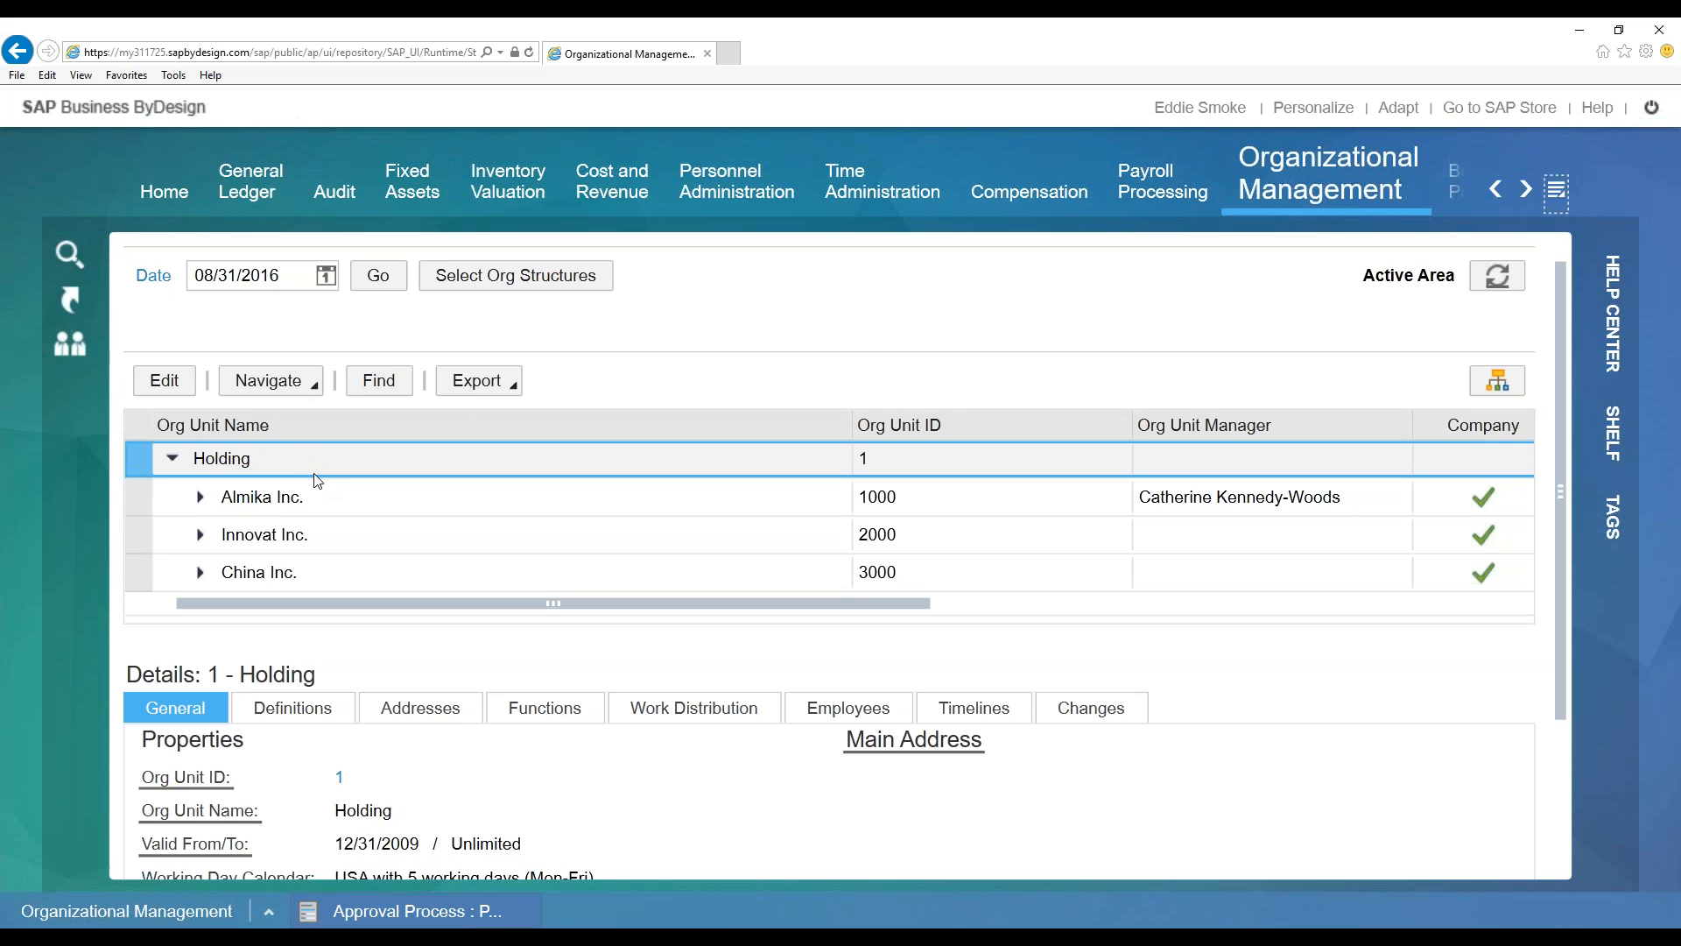
Inspect the details of Almika Inc. and Innovat Inc. in the org structure
{"action": "left_click", "coordinate": [360, 496]}
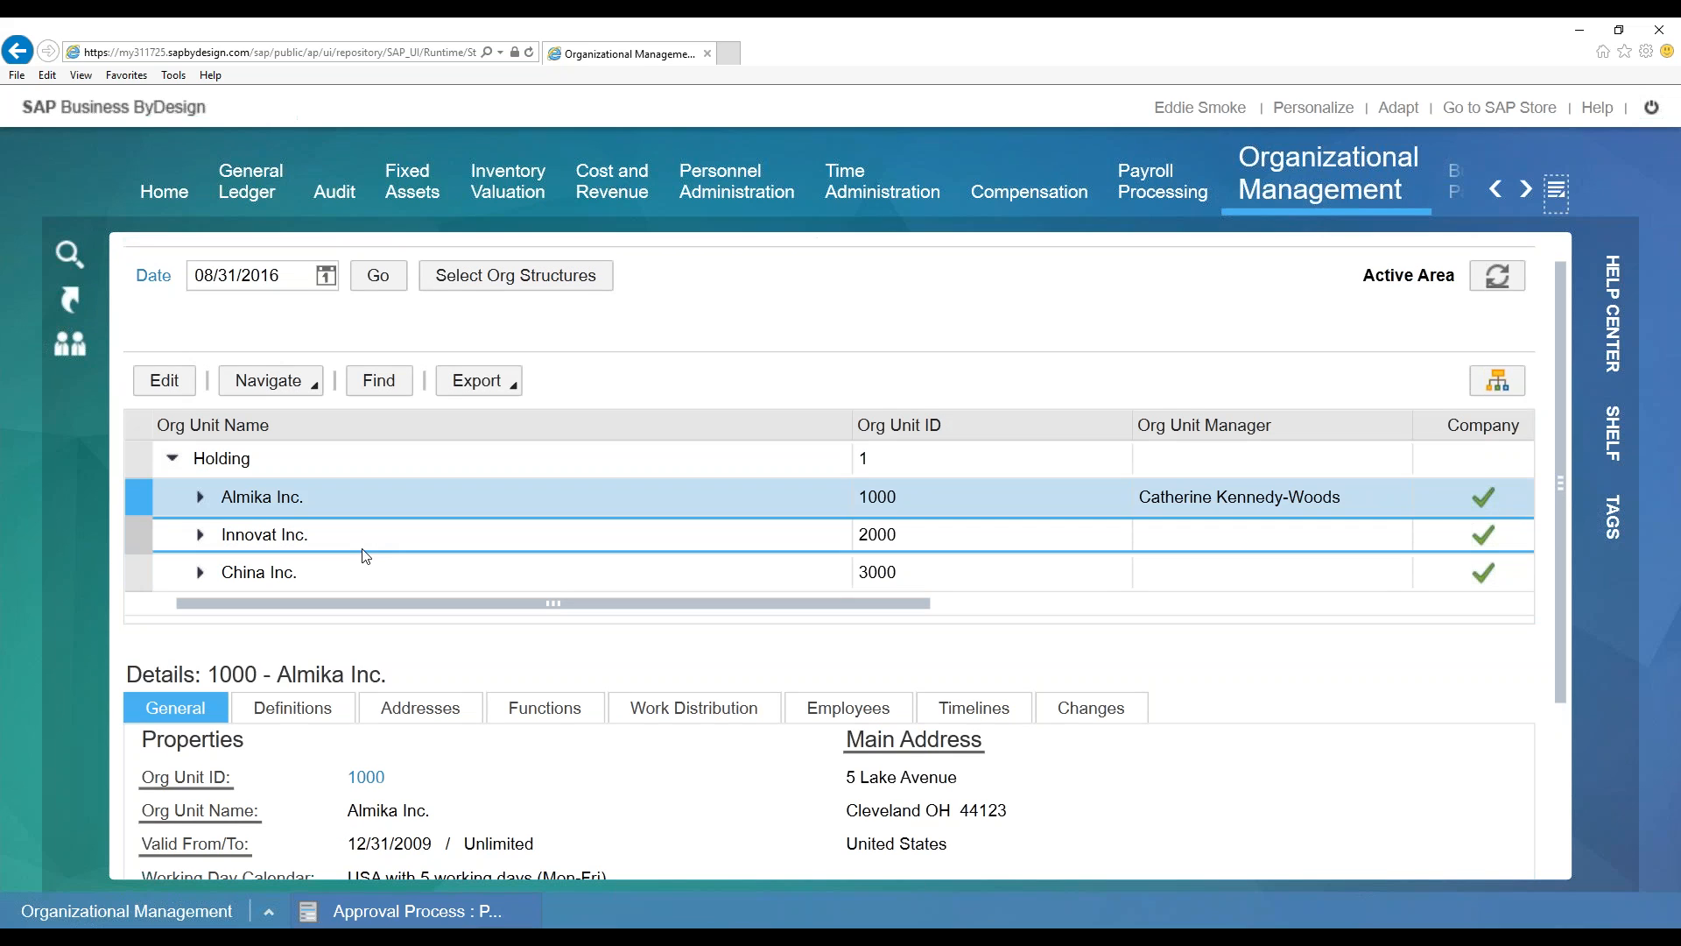
{"action": "left_click", "coordinate": [355, 538]}
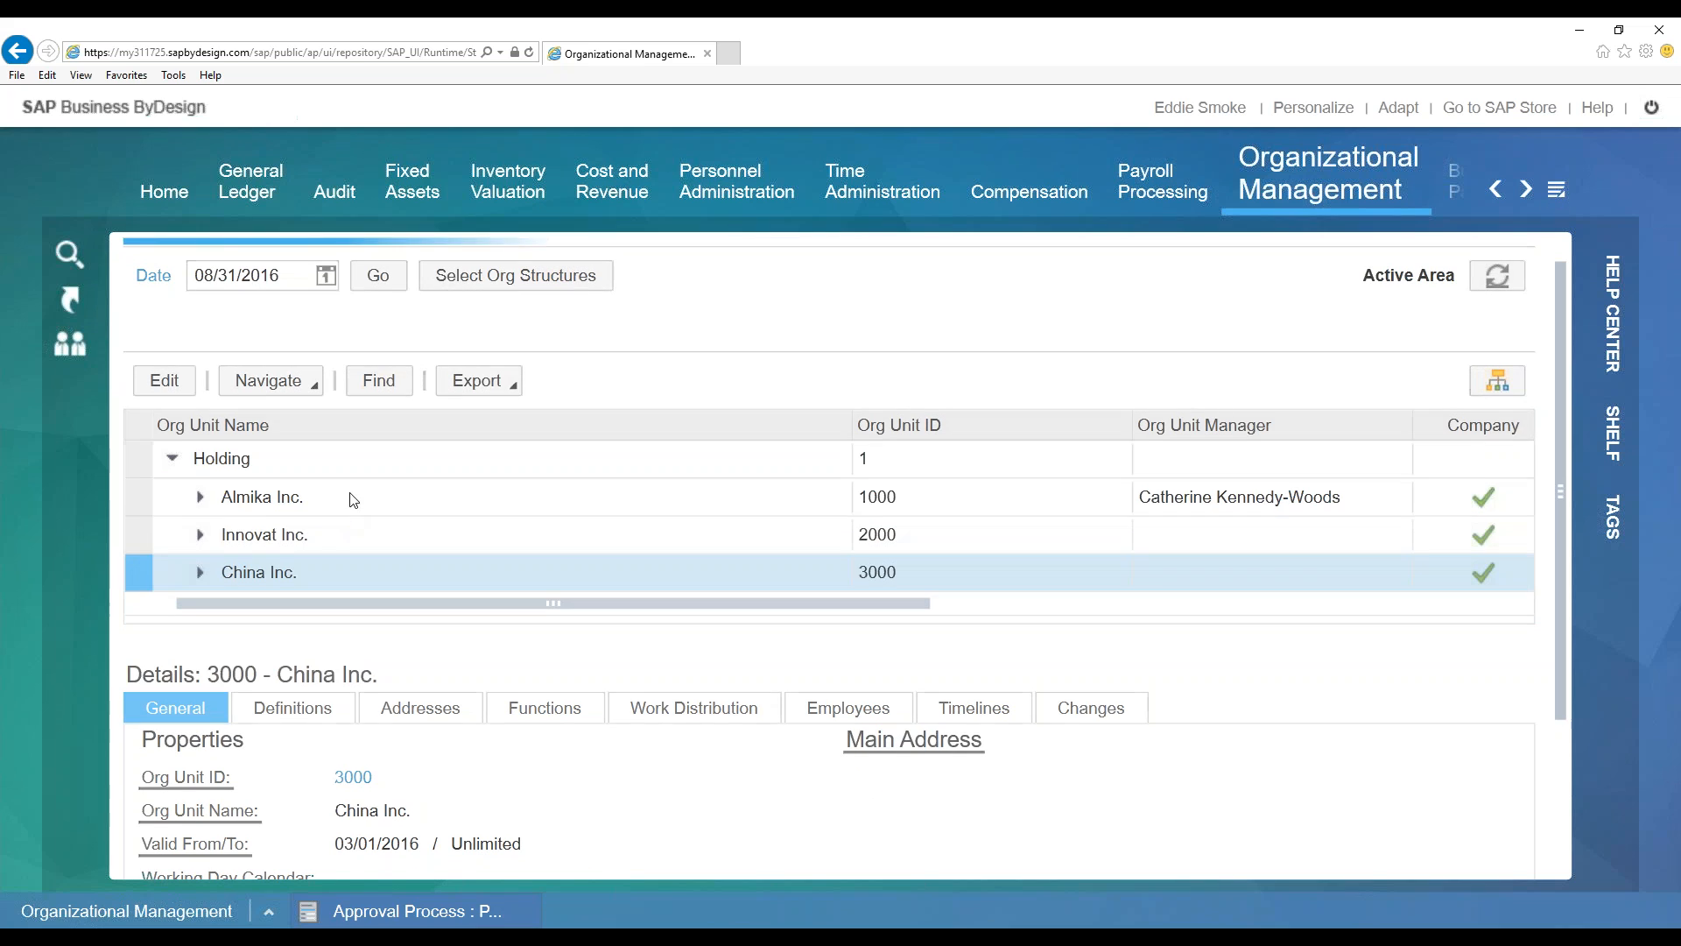
{"action": "left_click", "coordinate": [352, 496]}
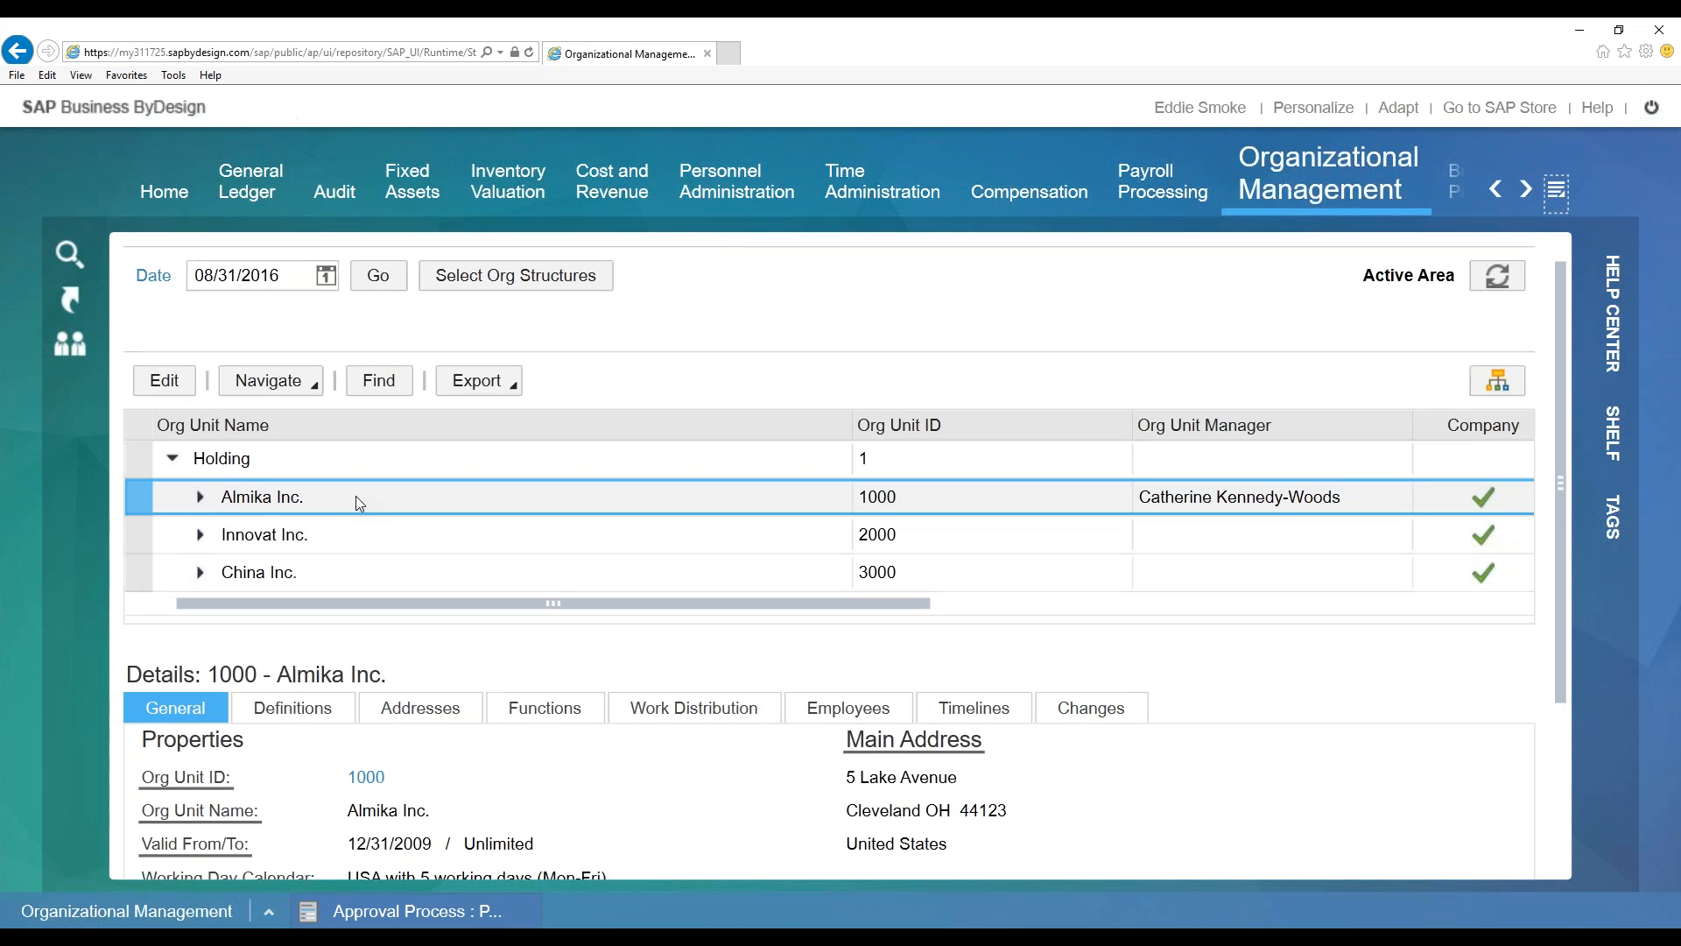
Expand Almika Inc. and Headquarters Cleveland, then view the Finance and Human Resources units
{"action": "left_click", "coordinate": [200, 498]}
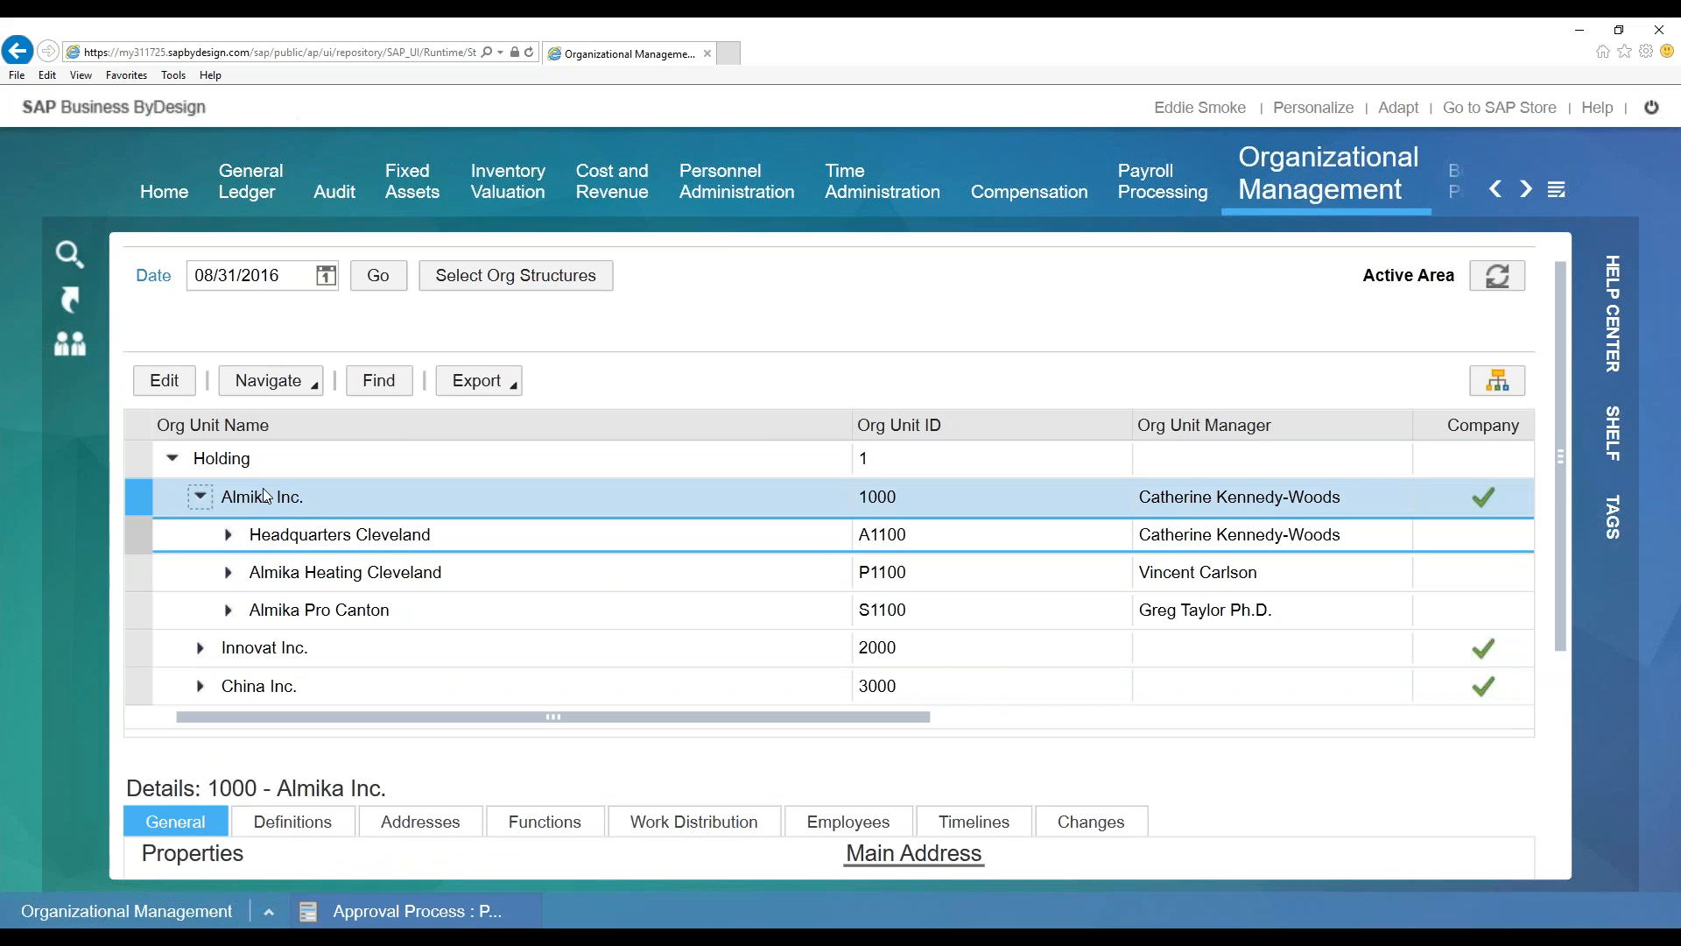
{"action": "left_click", "coordinate": [227, 536]}
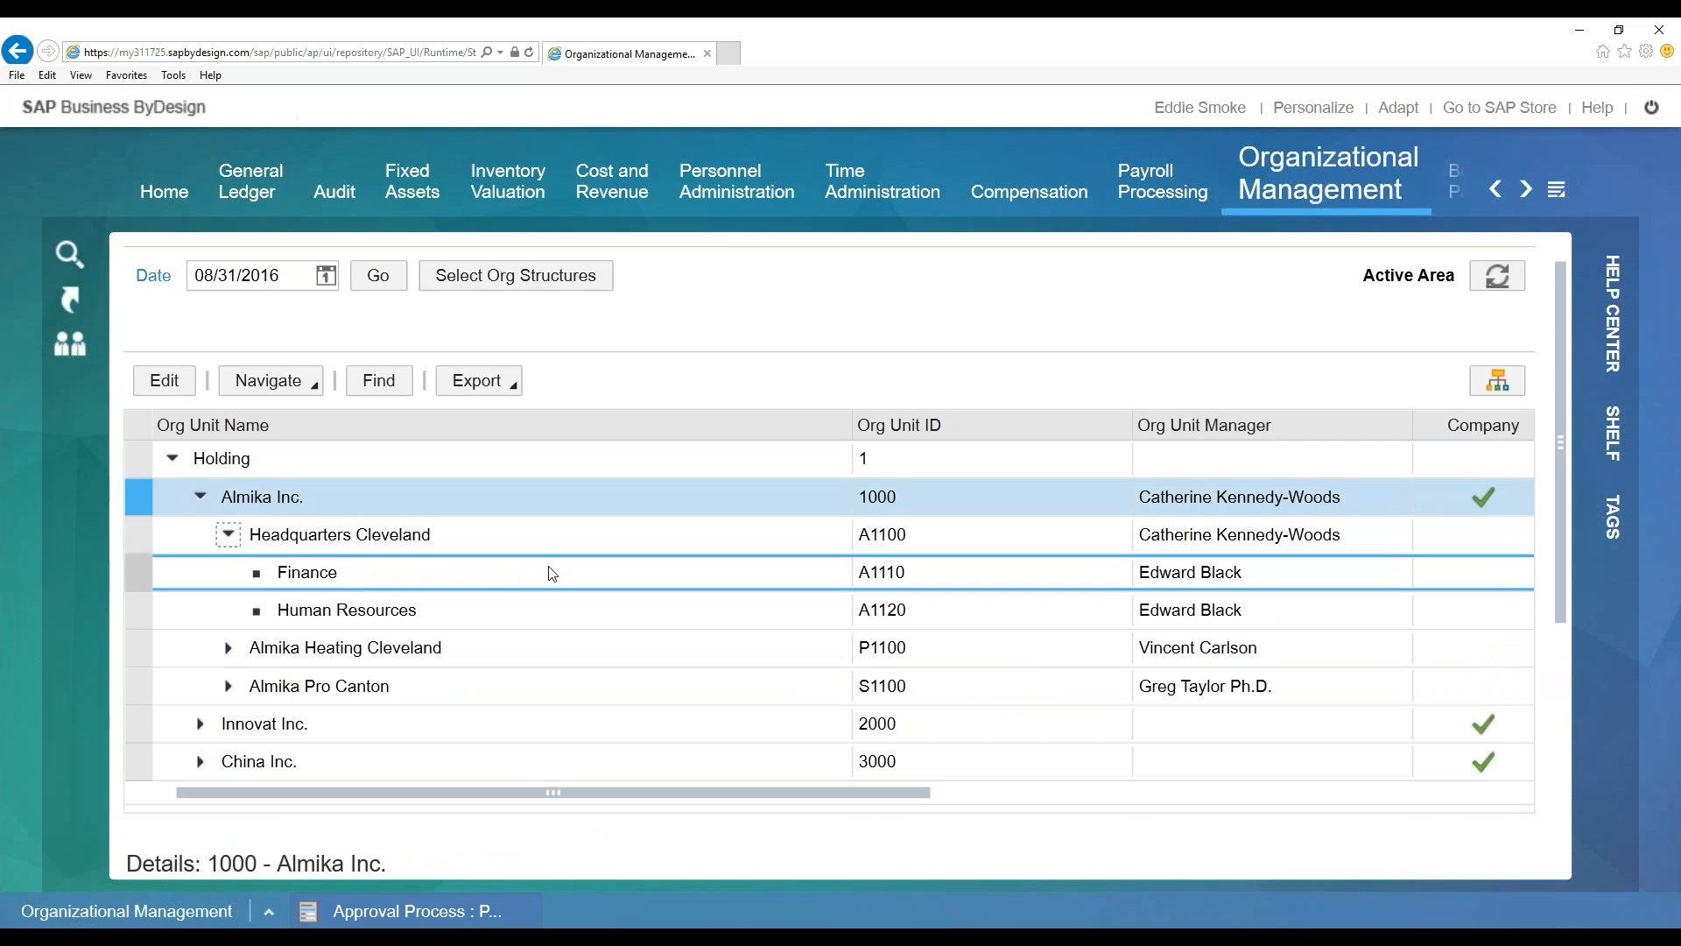
{"action": "left_click", "coordinate": [487, 575]}
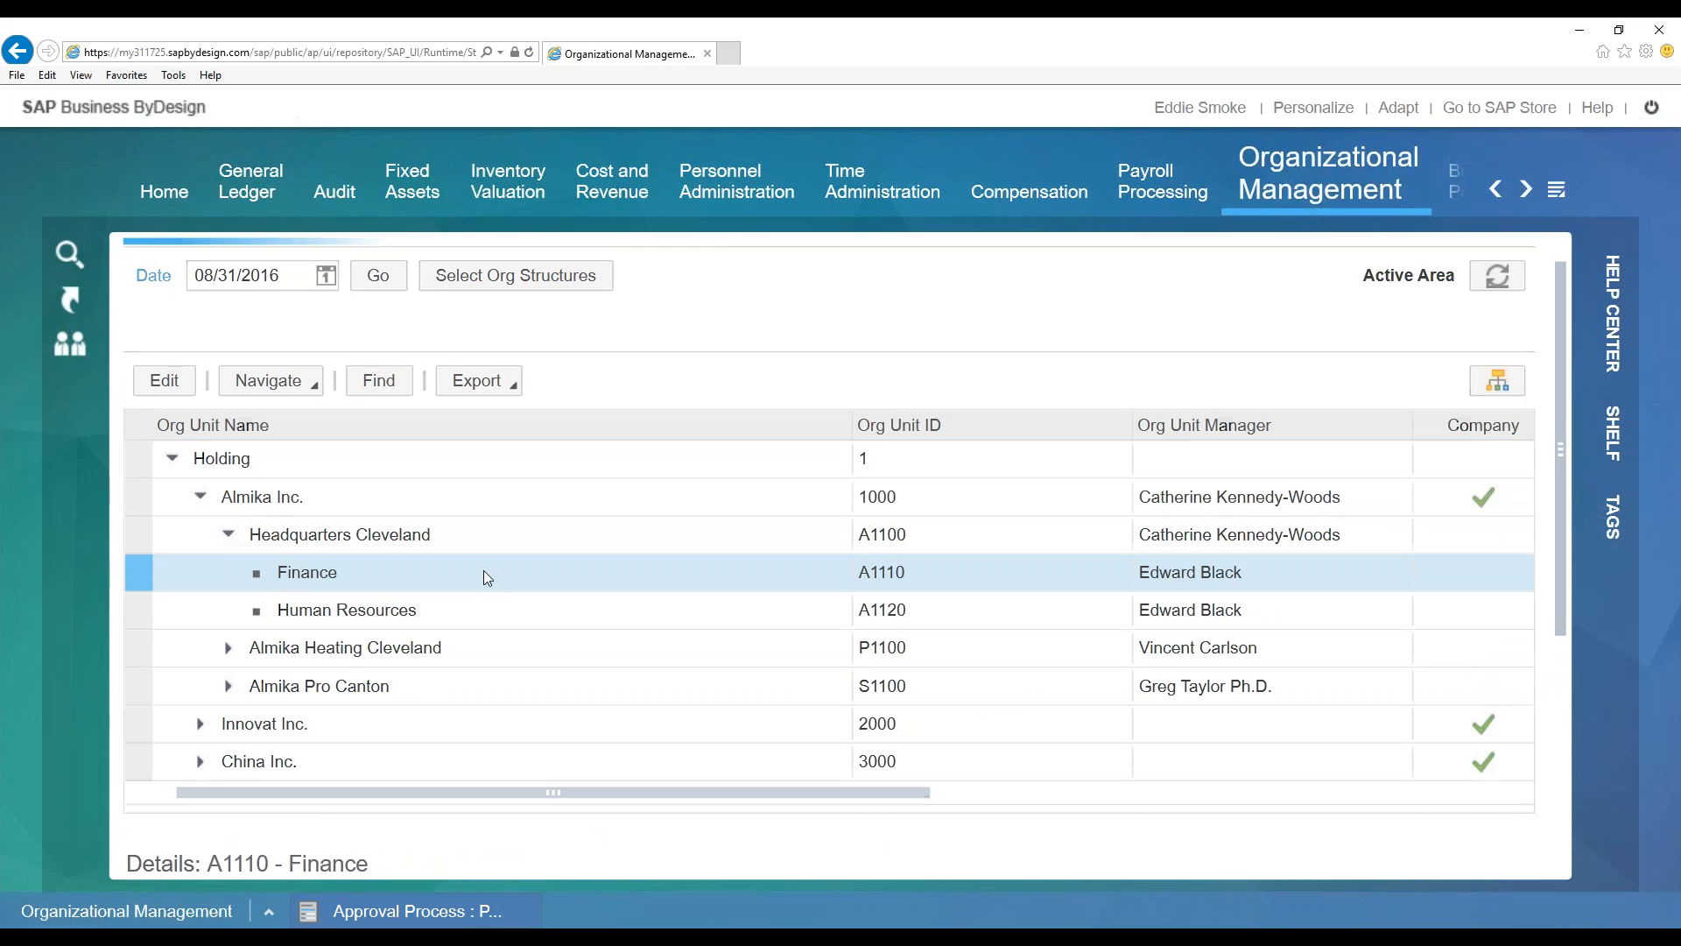
{"action": "left_click", "coordinate": [455, 607]}
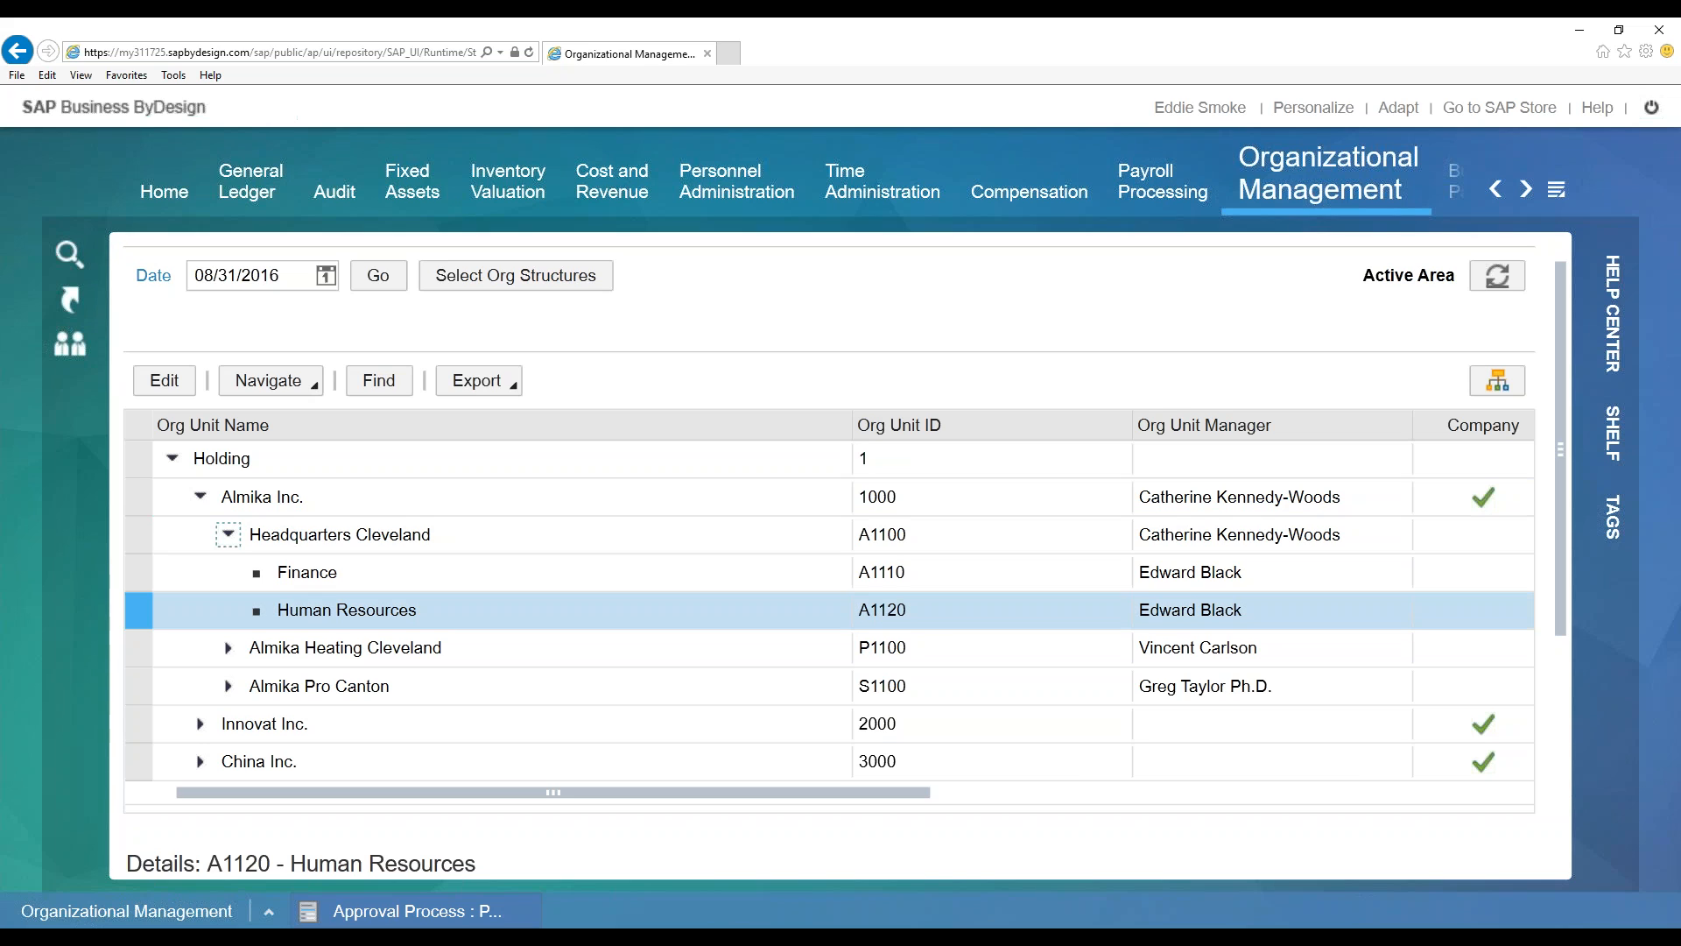
{"action": "left_click_drag", "start_coordinate": [866, 795], "coordinate": [1491, 859]}
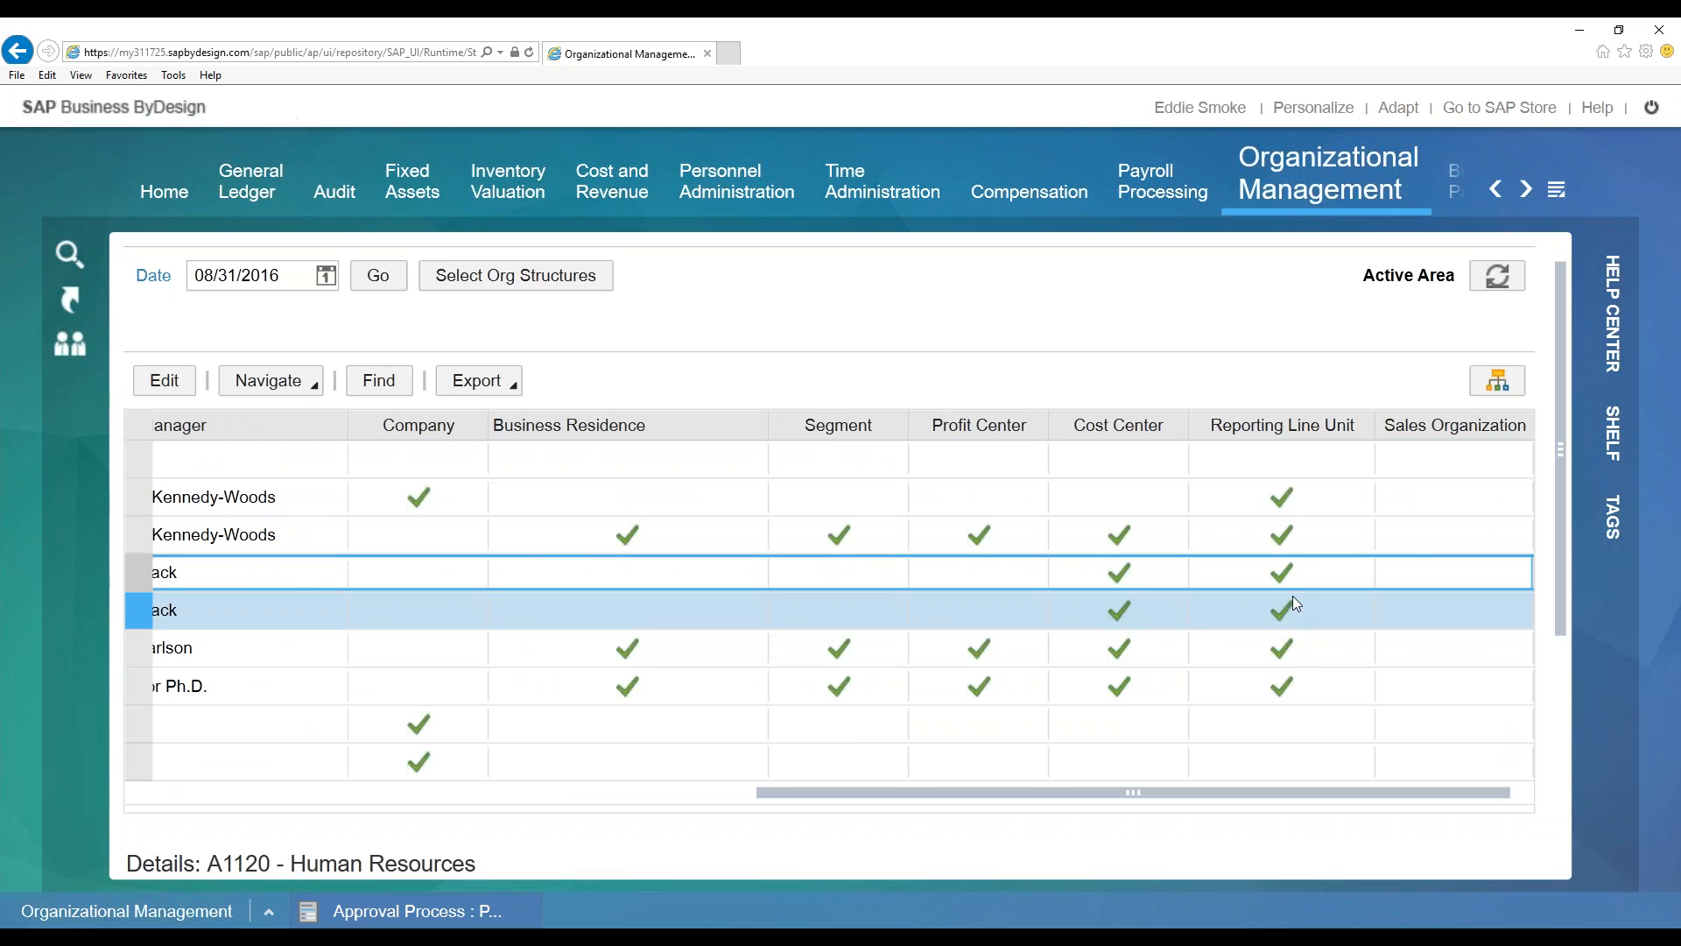
{"action": "left_click_drag", "start_coordinate": [1278, 790], "coordinate": [1206, 785]}
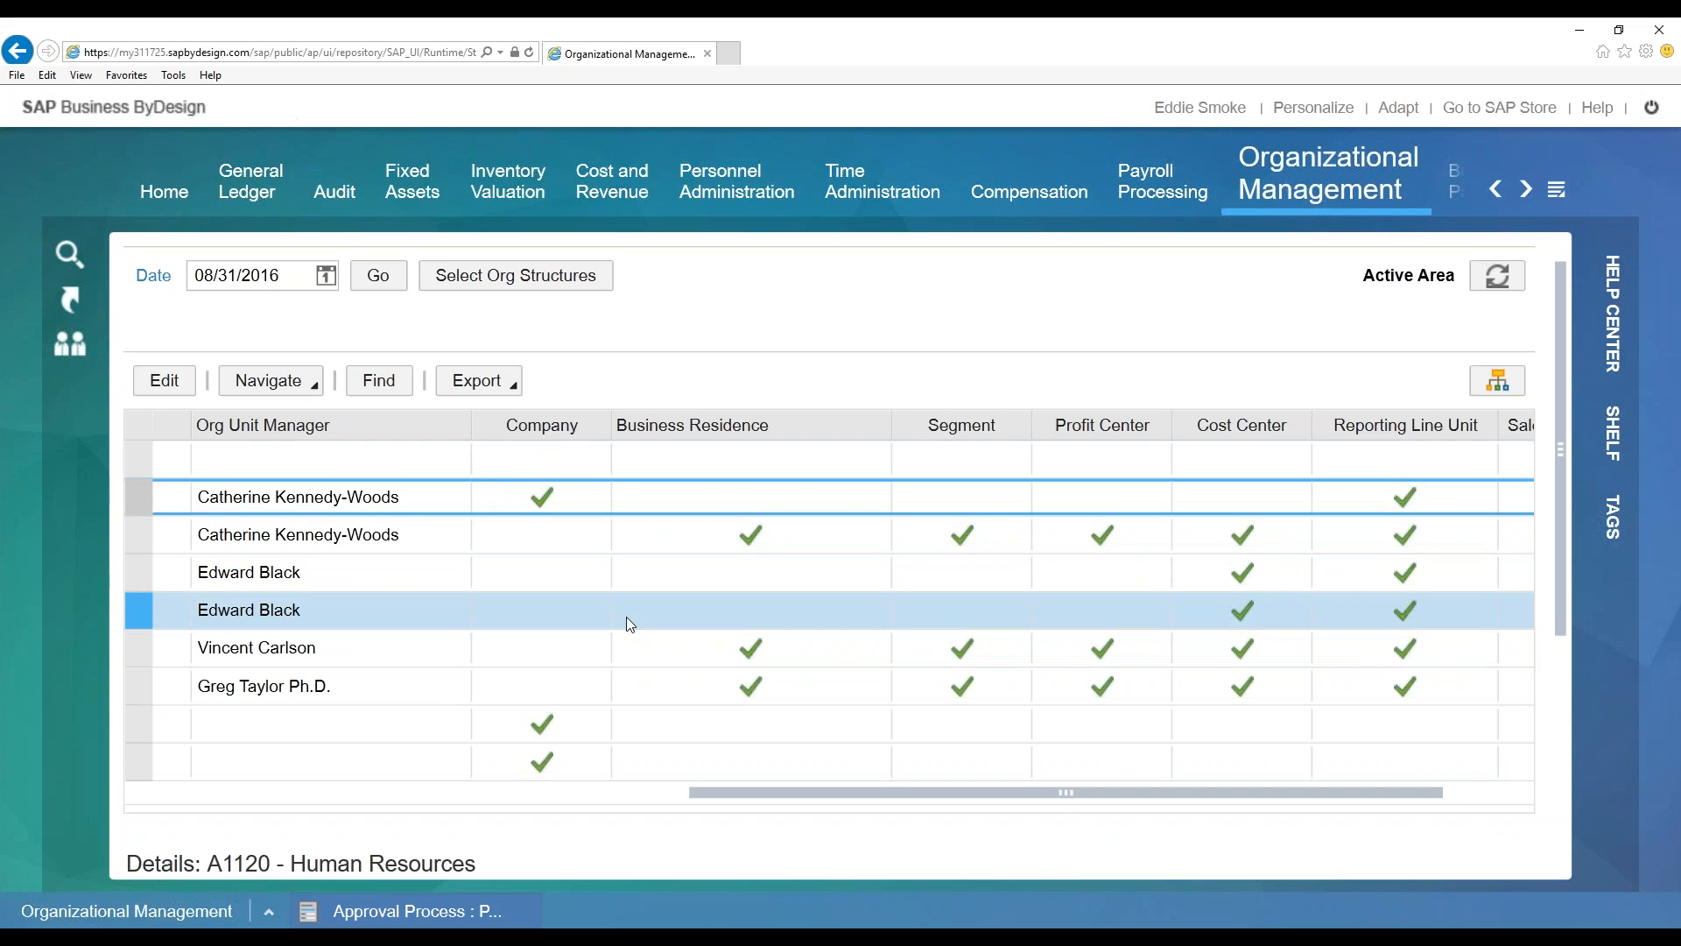
{"action": "left_click_drag", "start_coordinate": [1068, 795], "coordinate": [554, 793]}
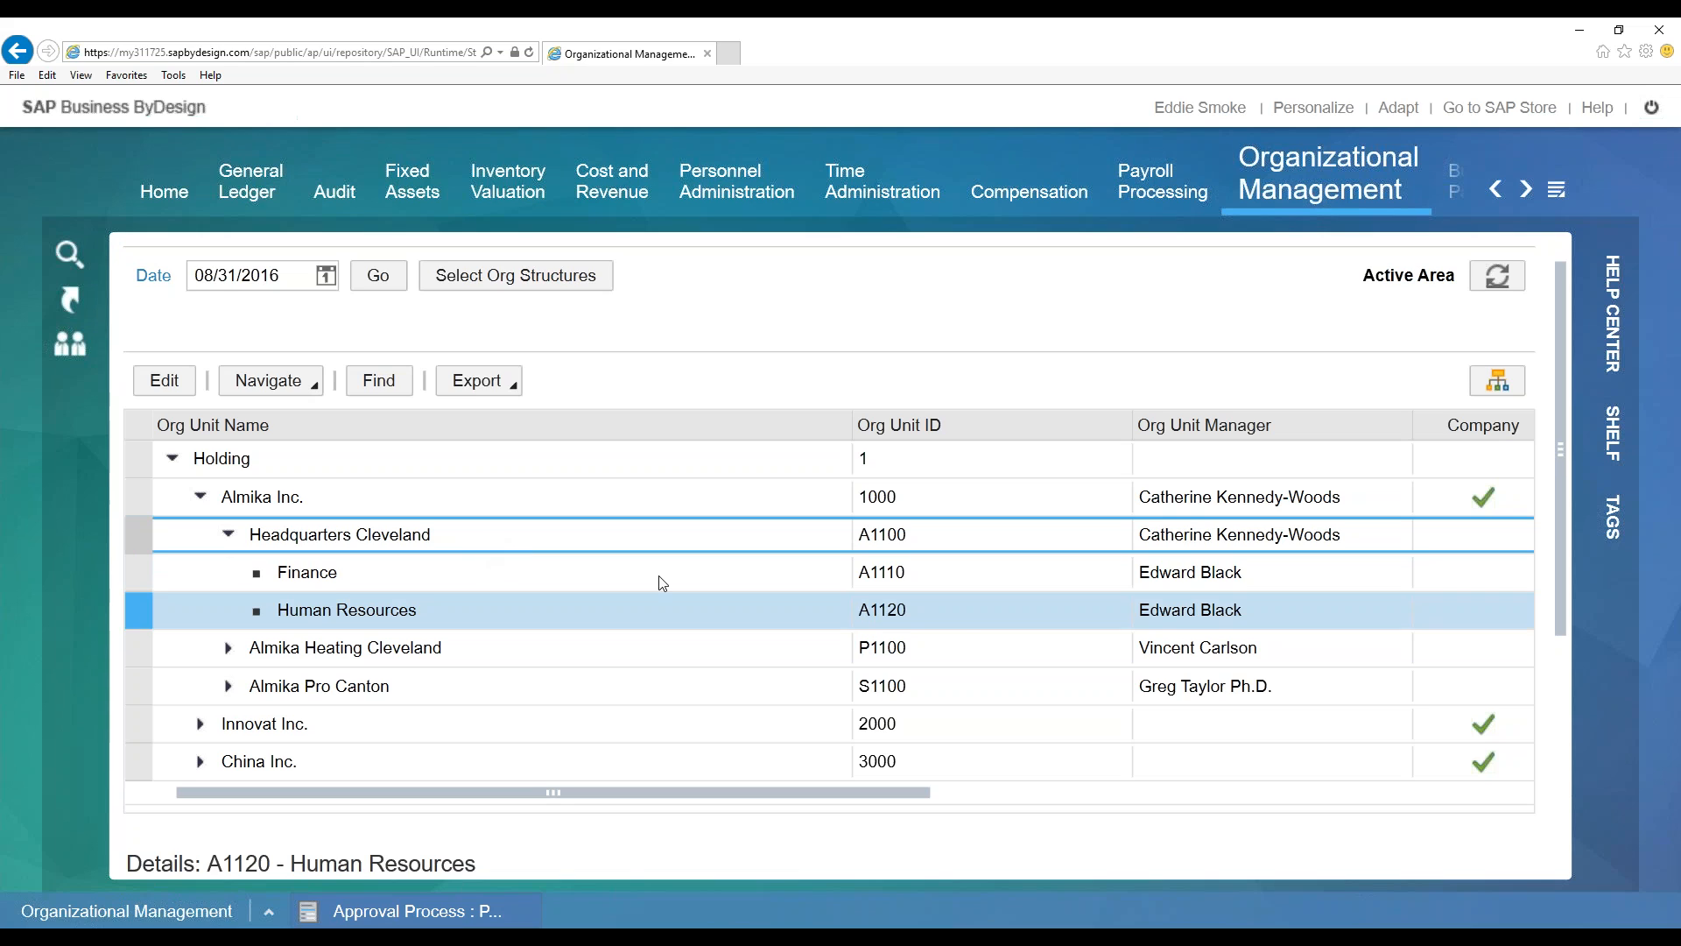
{"action": "left_click", "coordinate": [1392, 538]}
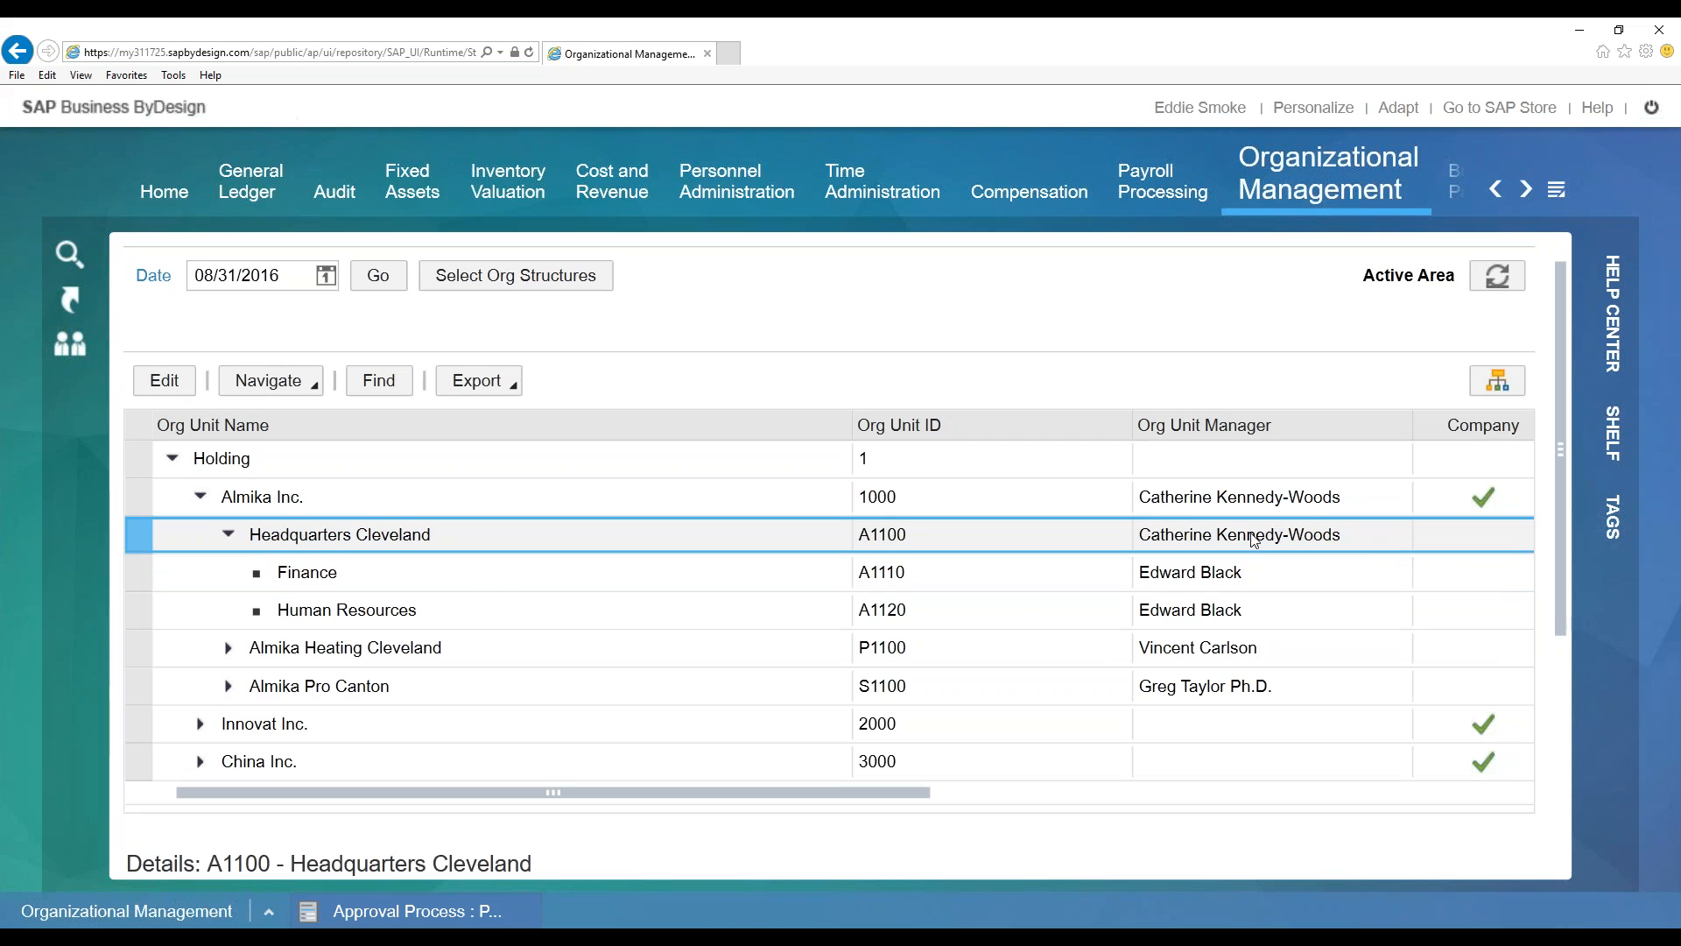
{"action": "left_click", "coordinate": [1357, 506]}
{"action": "left_click", "coordinate": [1364, 535]}
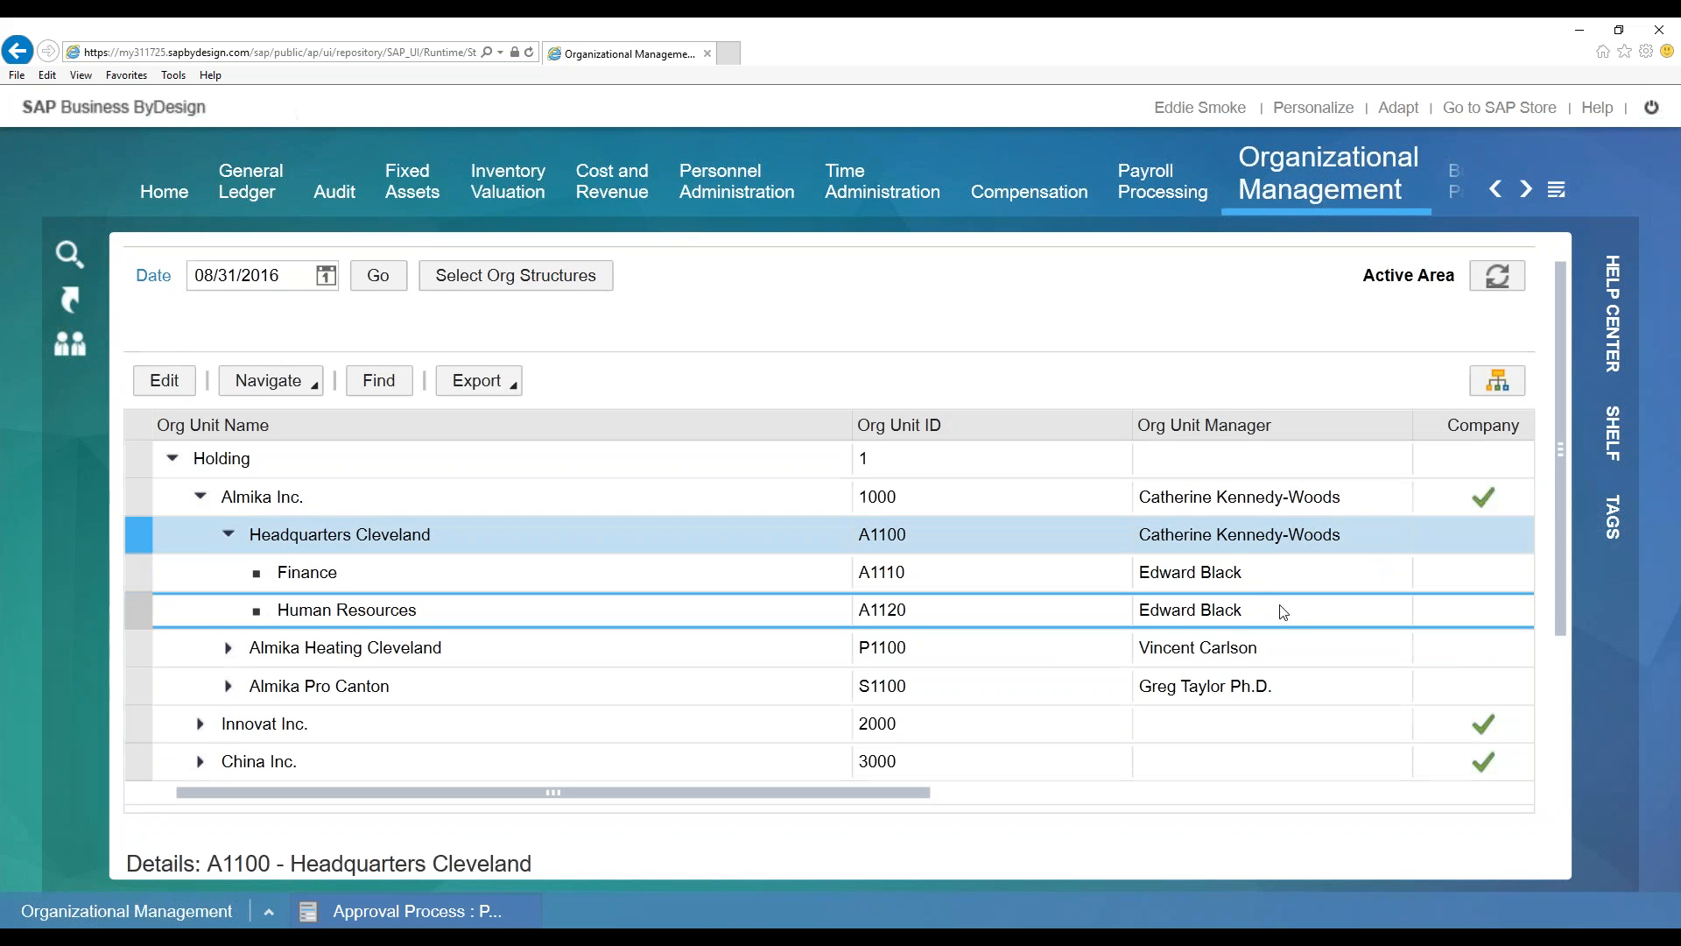
{"action": "left_click", "coordinate": [1288, 614]}
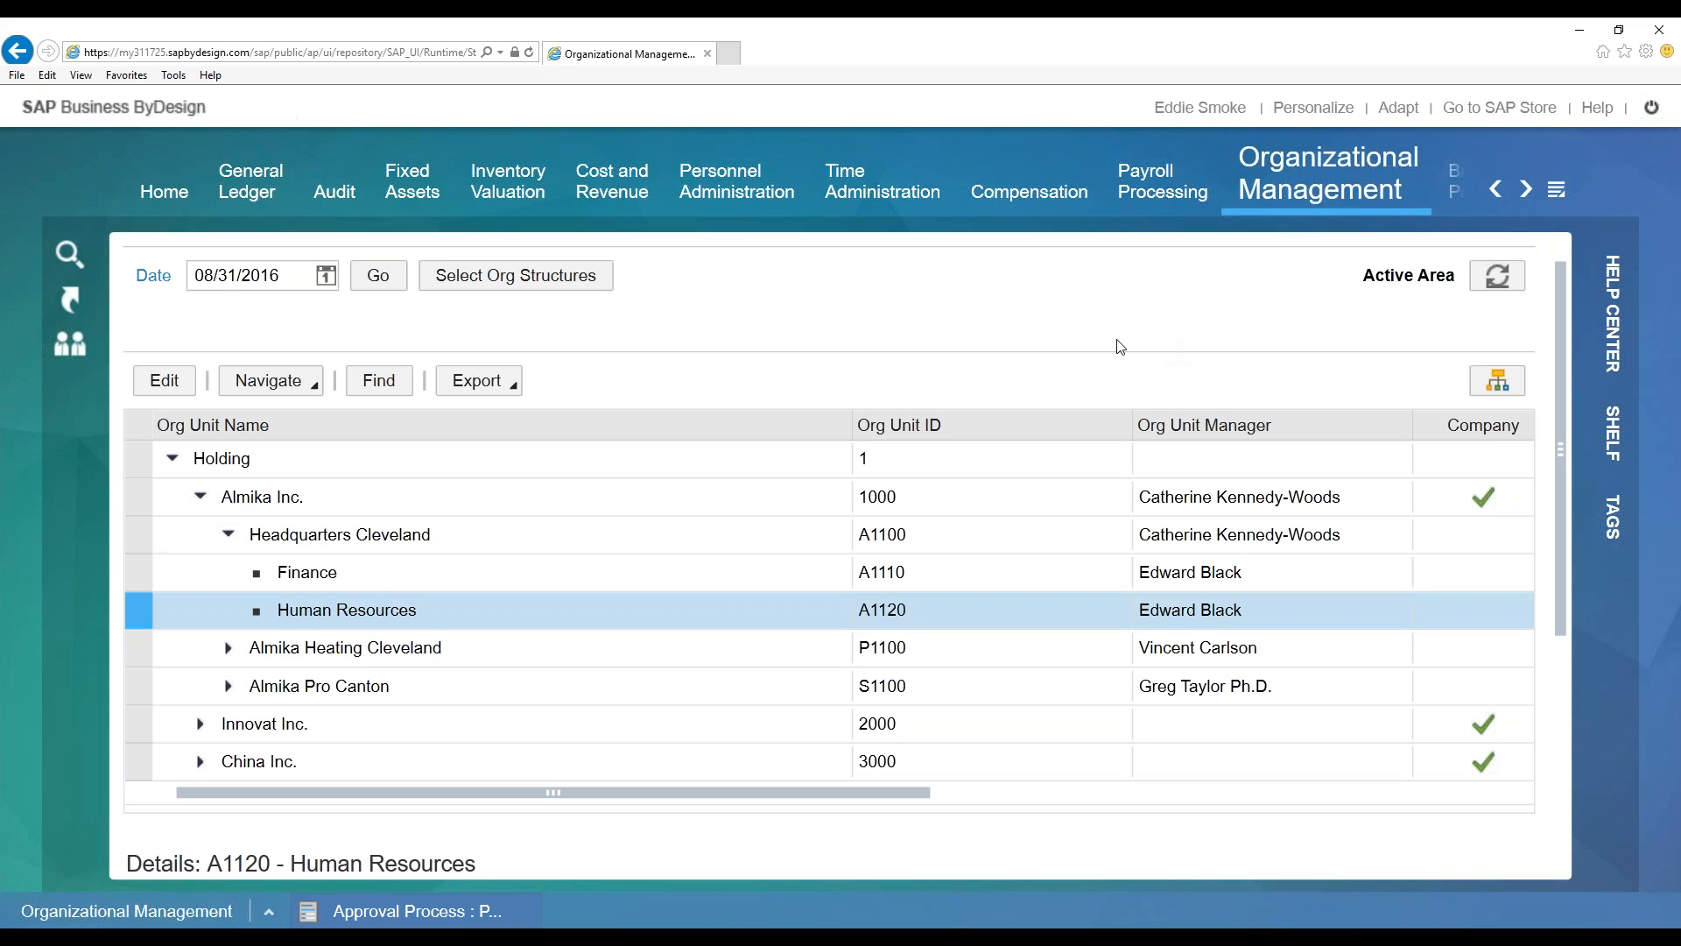
{"action": "left_click", "coordinate": [493, 617]}
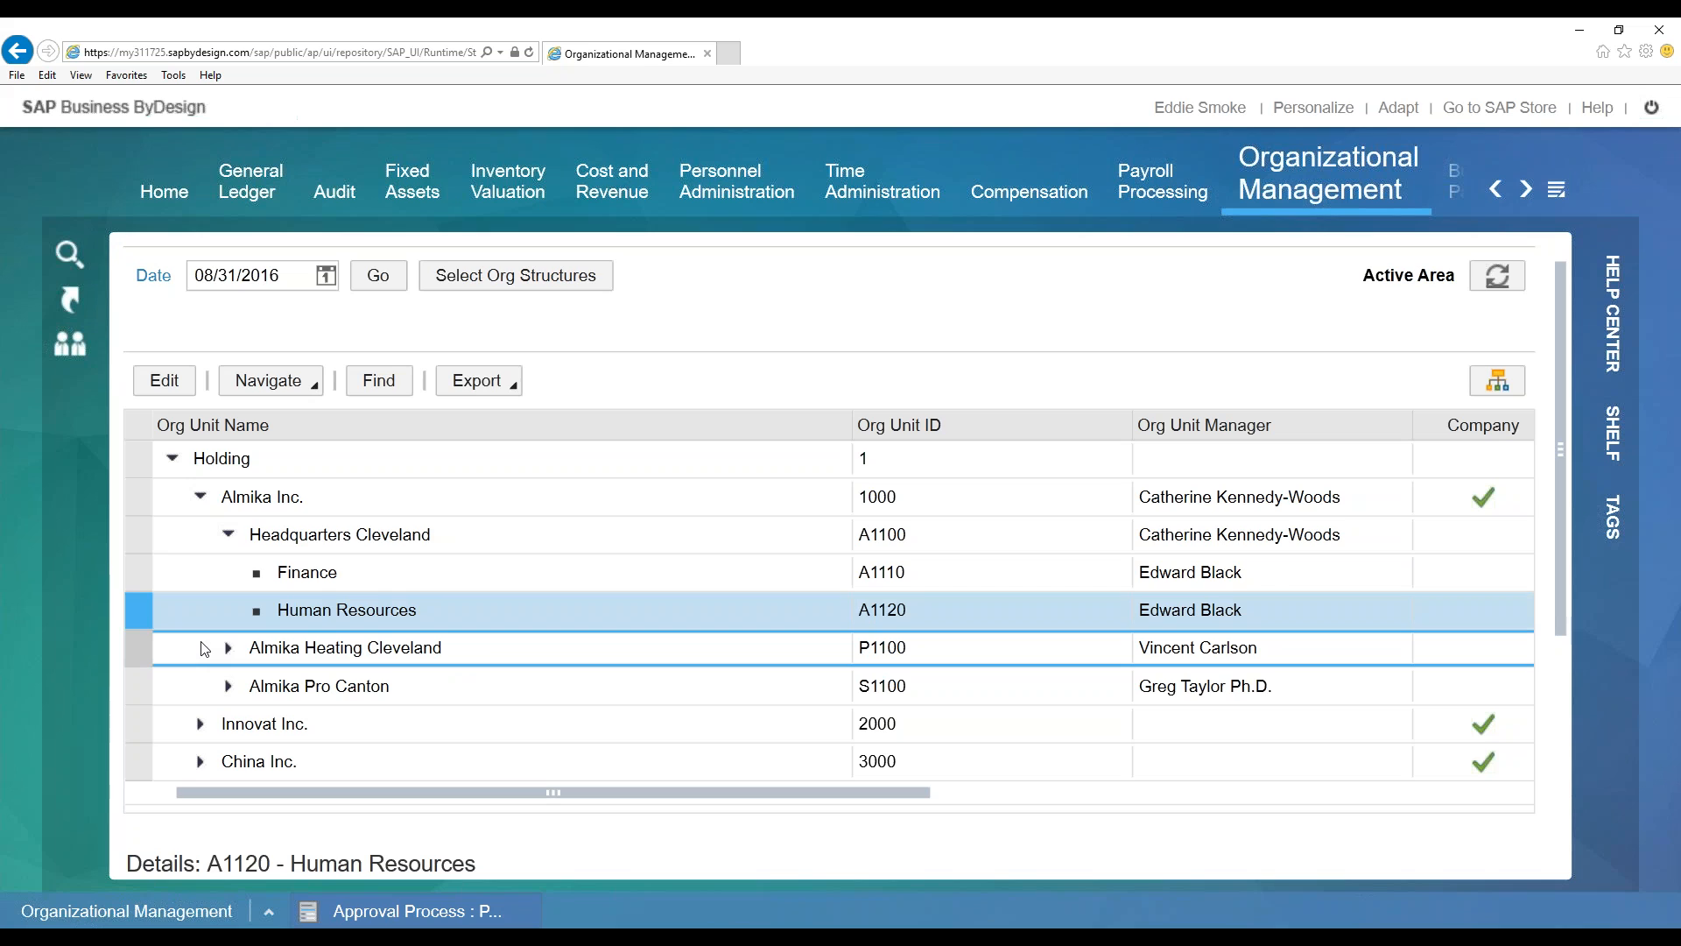
Expand Almika Heating Cleveland and Manufacturing, view Central Warehouse, and shorten the org table
{"action": "left_click", "coordinate": [228, 647]}
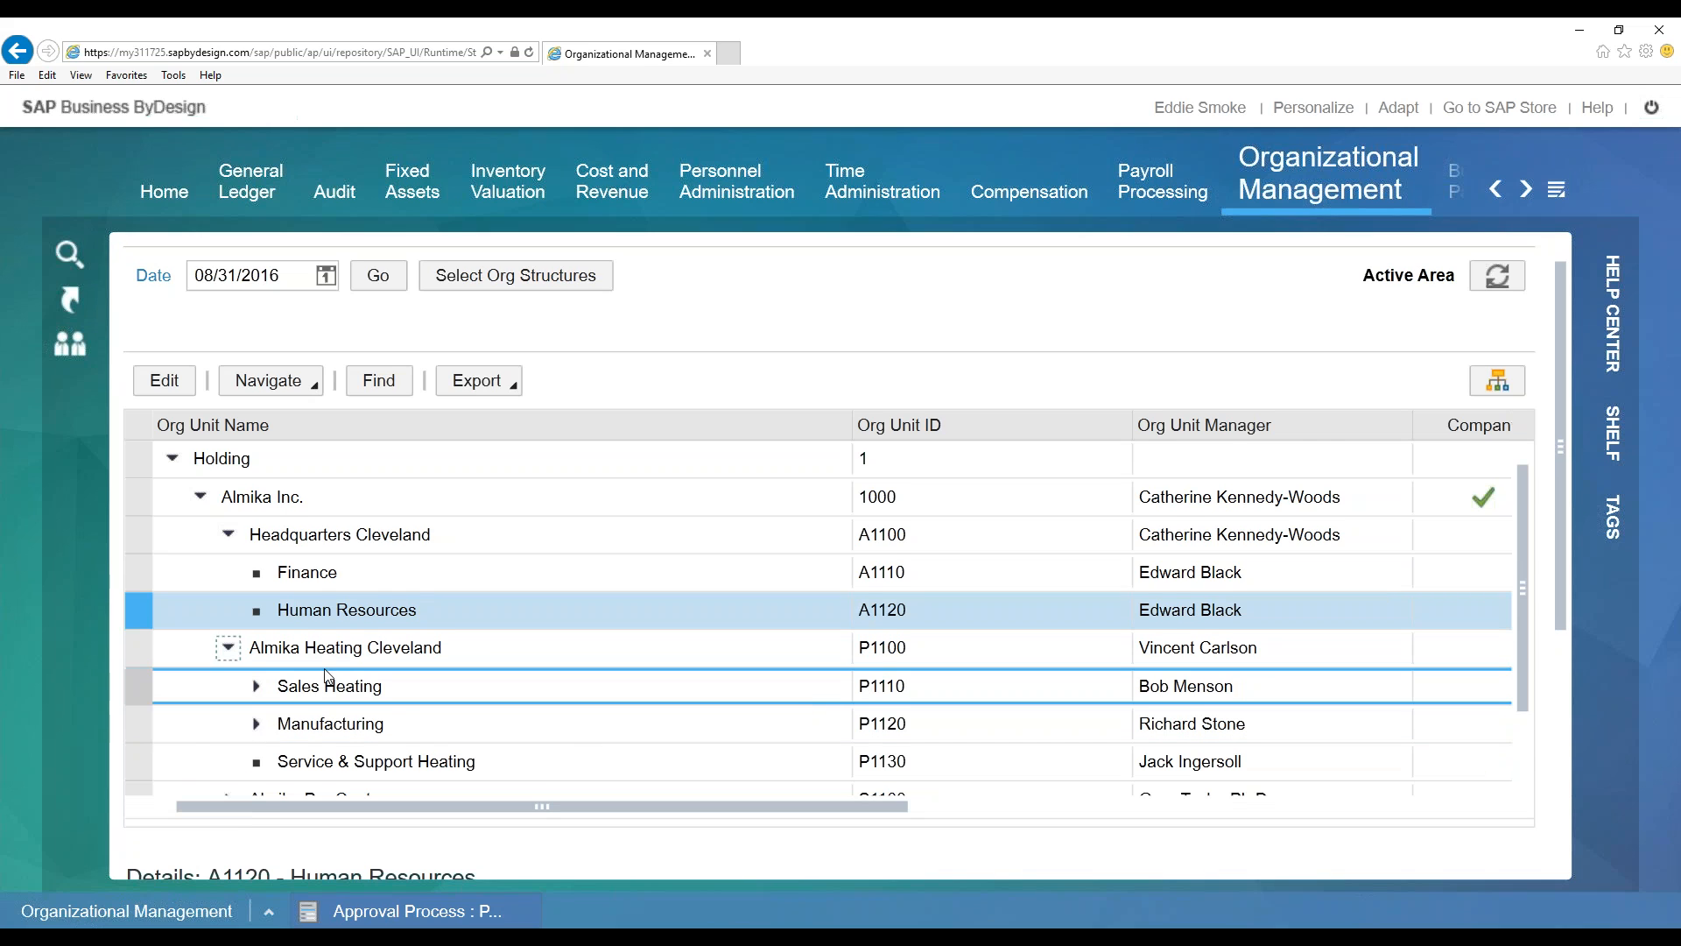
{"action": "scroll", "coordinate": [617, 692], "scroll_direction": "down", "scroll_amount": 2}
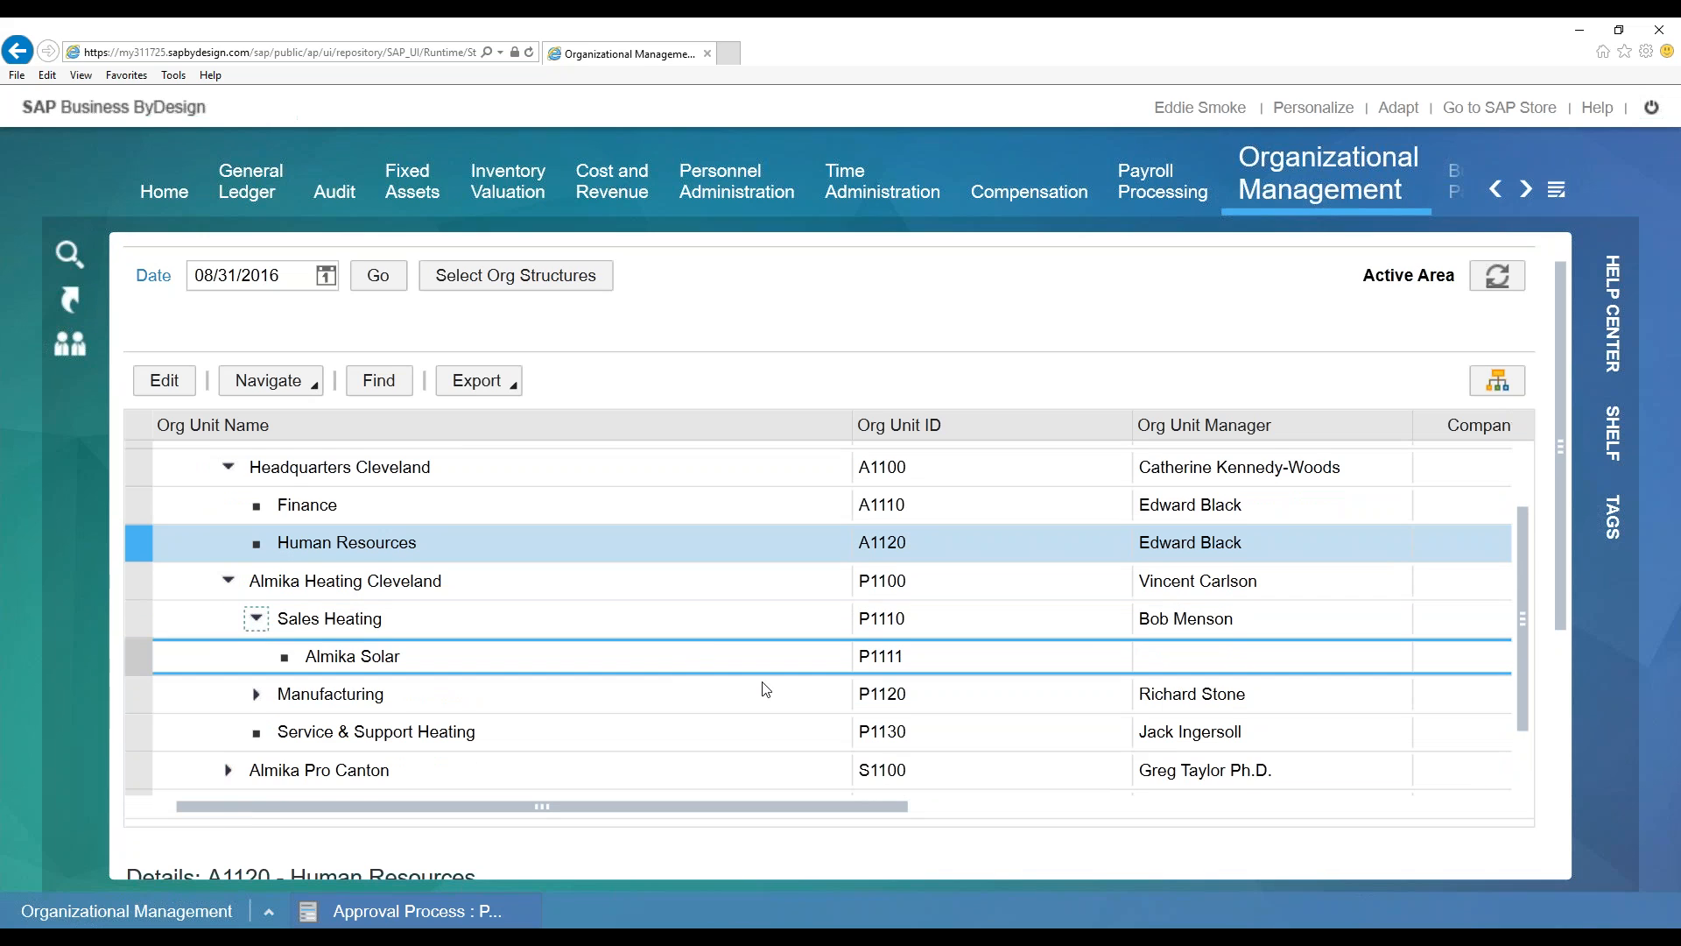
{"action": "scroll", "coordinate": [469, 638], "scroll_direction": "down", "scroll_amount": 2}
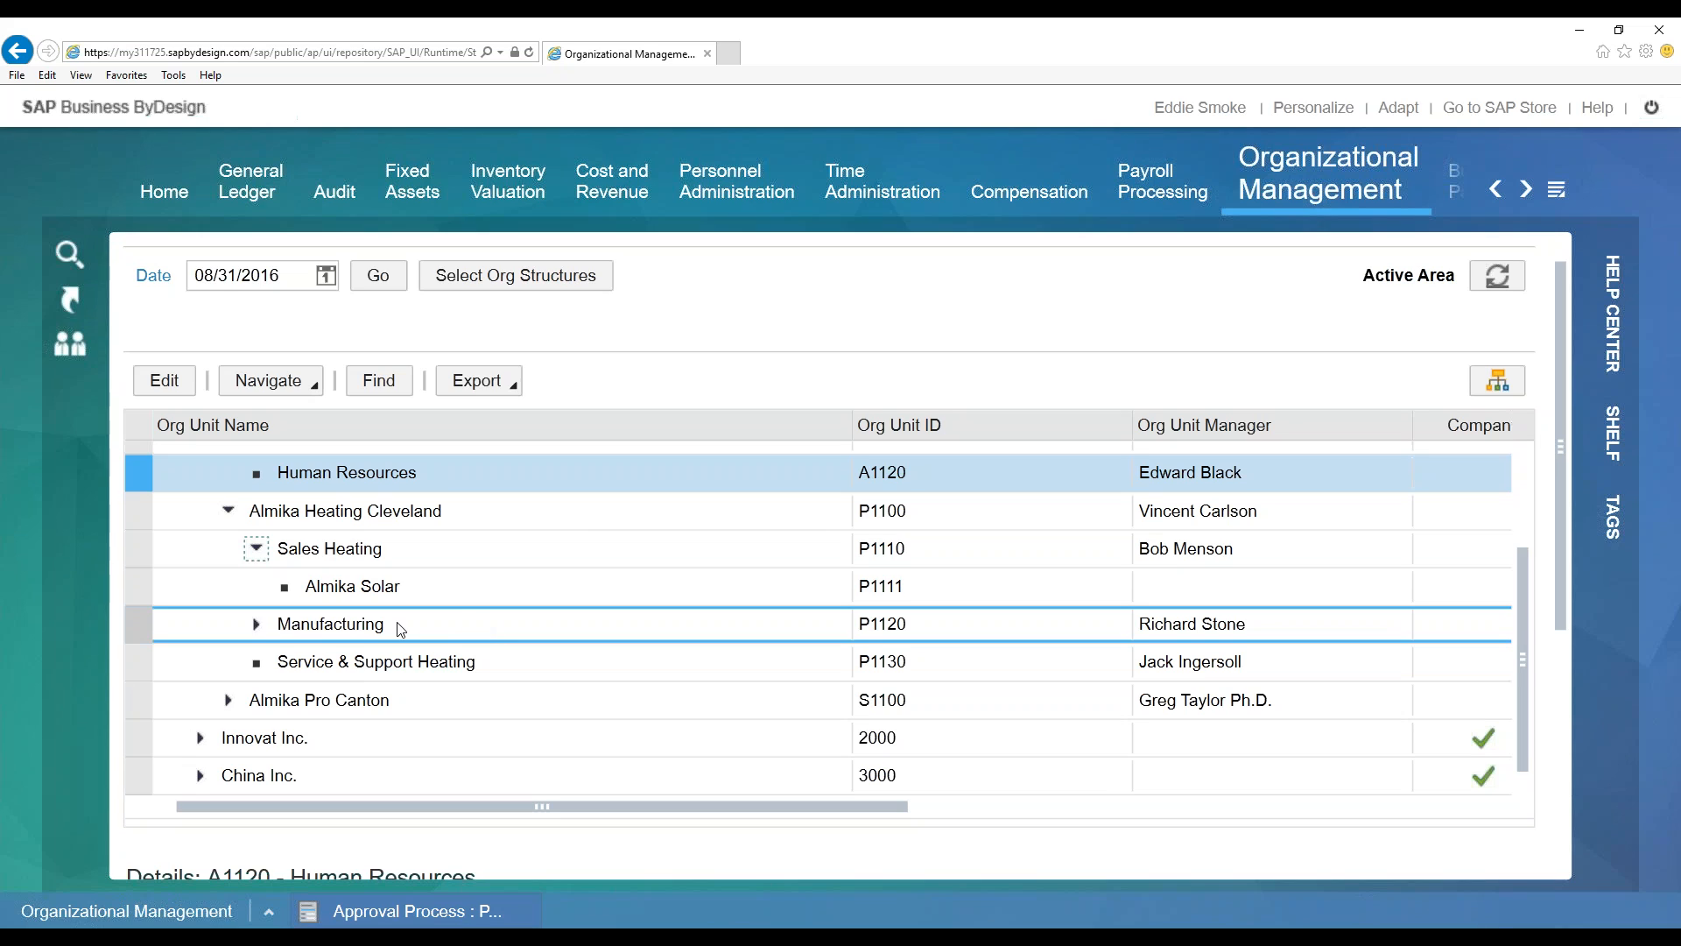
{"action": "left_click", "coordinate": [254, 627]}
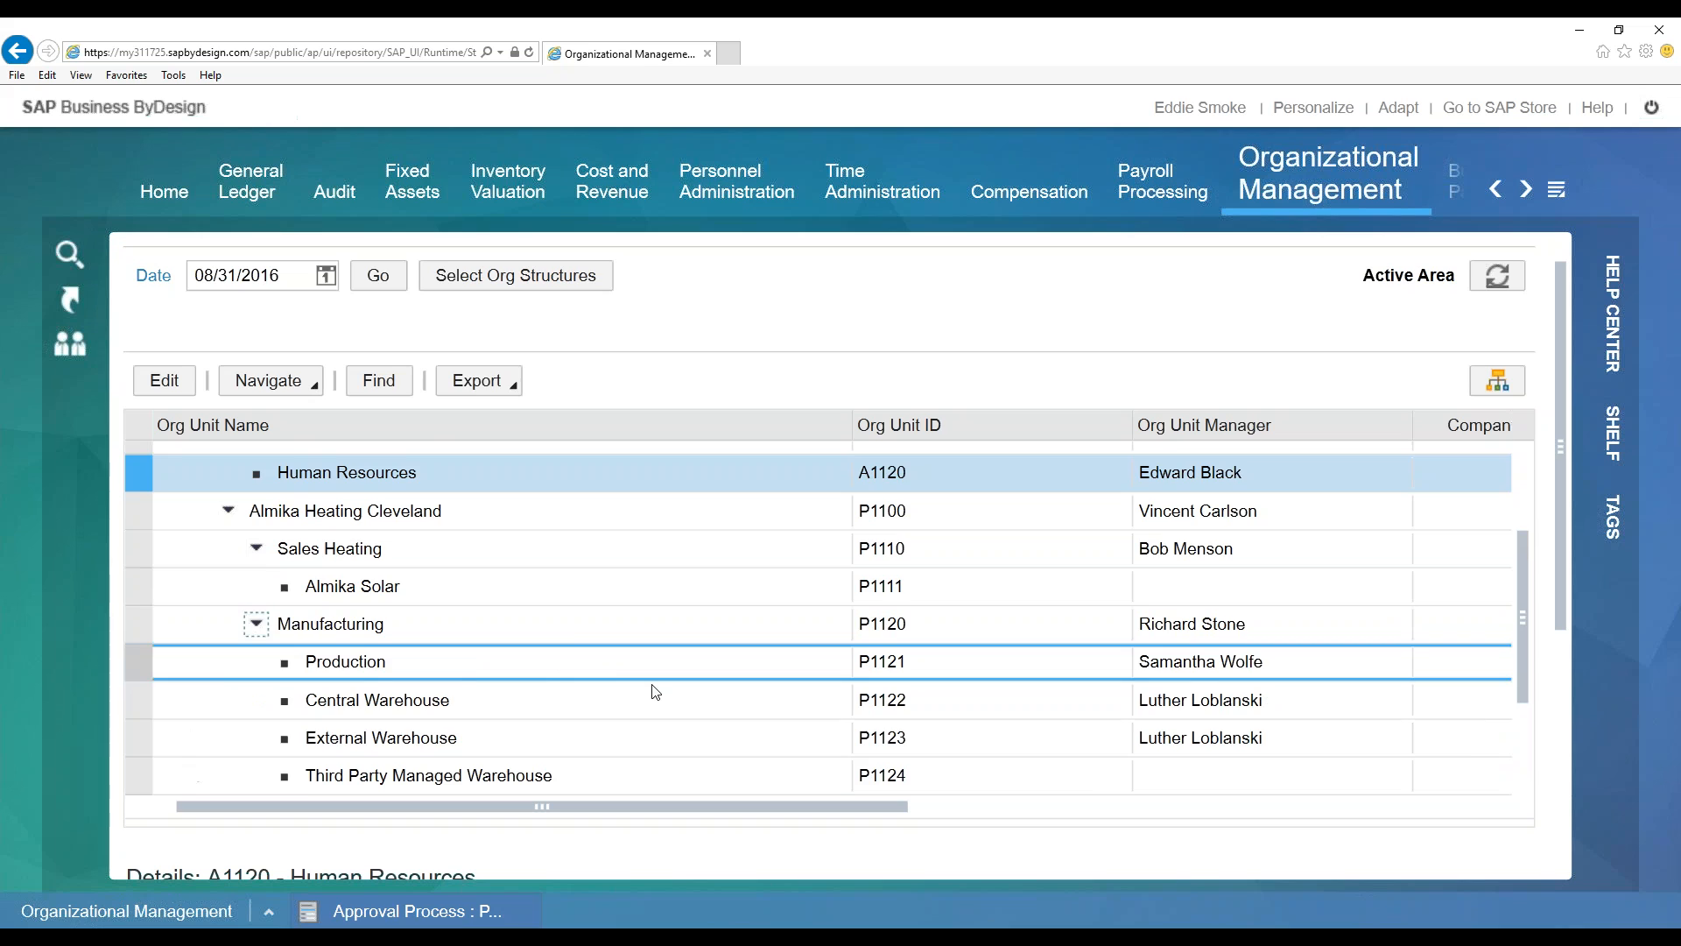
{"action": "scroll", "coordinate": [655, 683], "scroll_direction": "down", "scroll_amount": 2}
{"action": "left_click", "coordinate": [472, 632]}
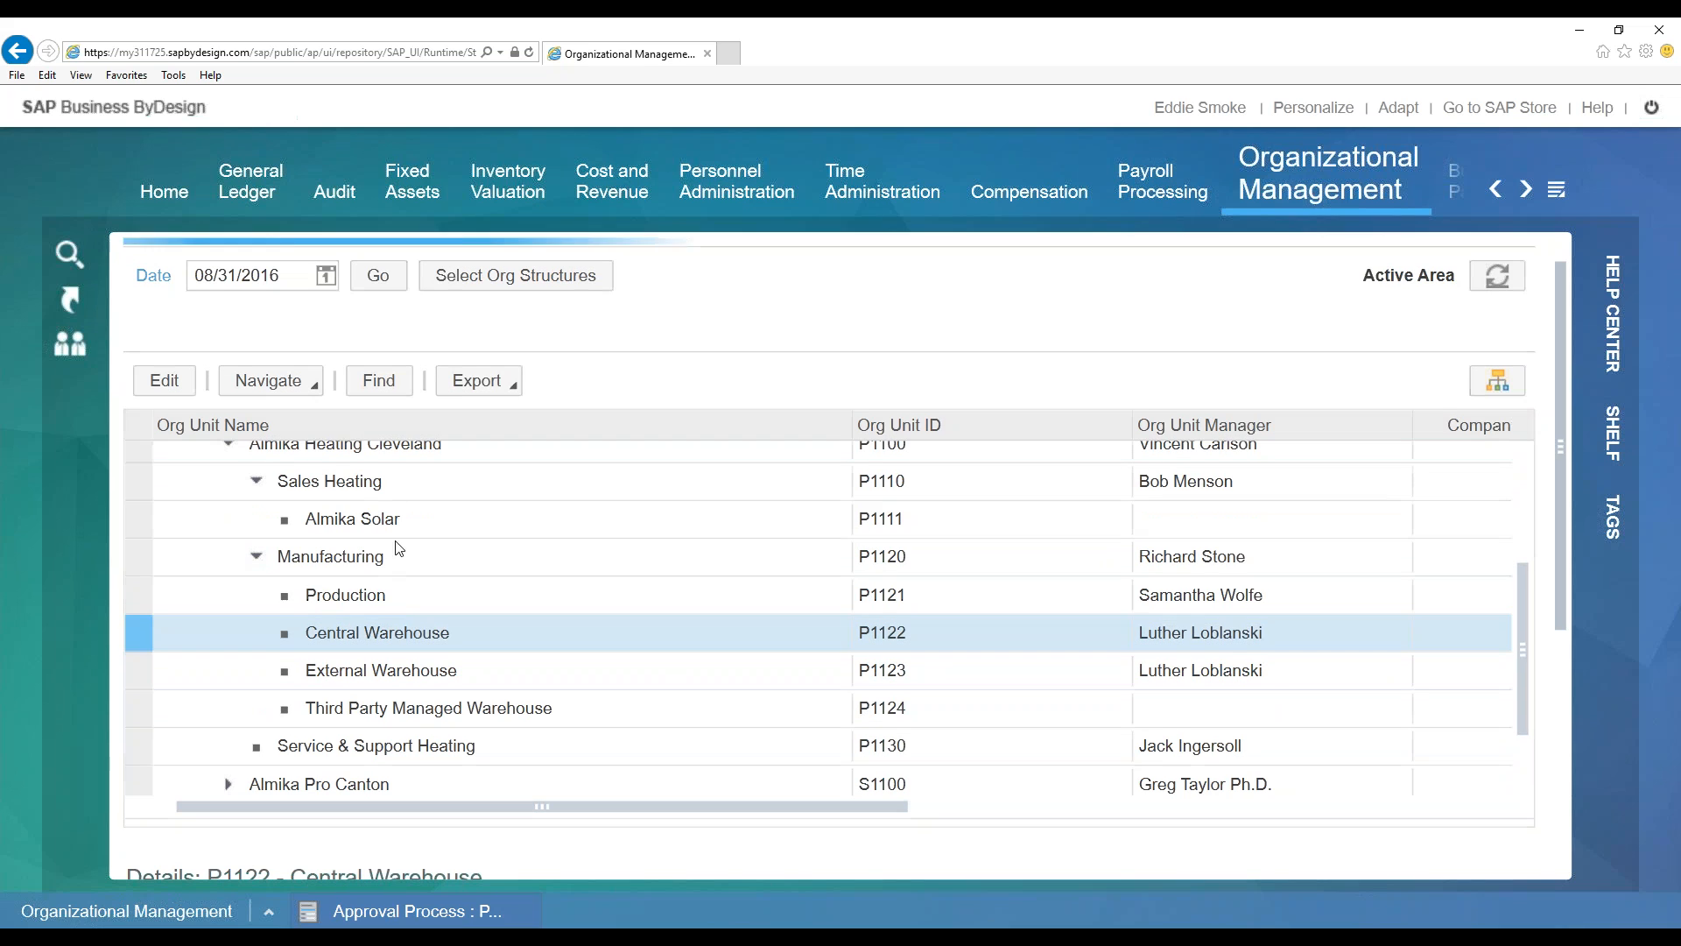
{"action": "left_click_drag", "start_coordinate": [696, 823], "coordinate": [691, 725]}
Review the general details of the P1121 Production unit
{"action": "scroll", "coordinate": [697, 776], "scroll_direction": "down", "scroll_amount": 2}
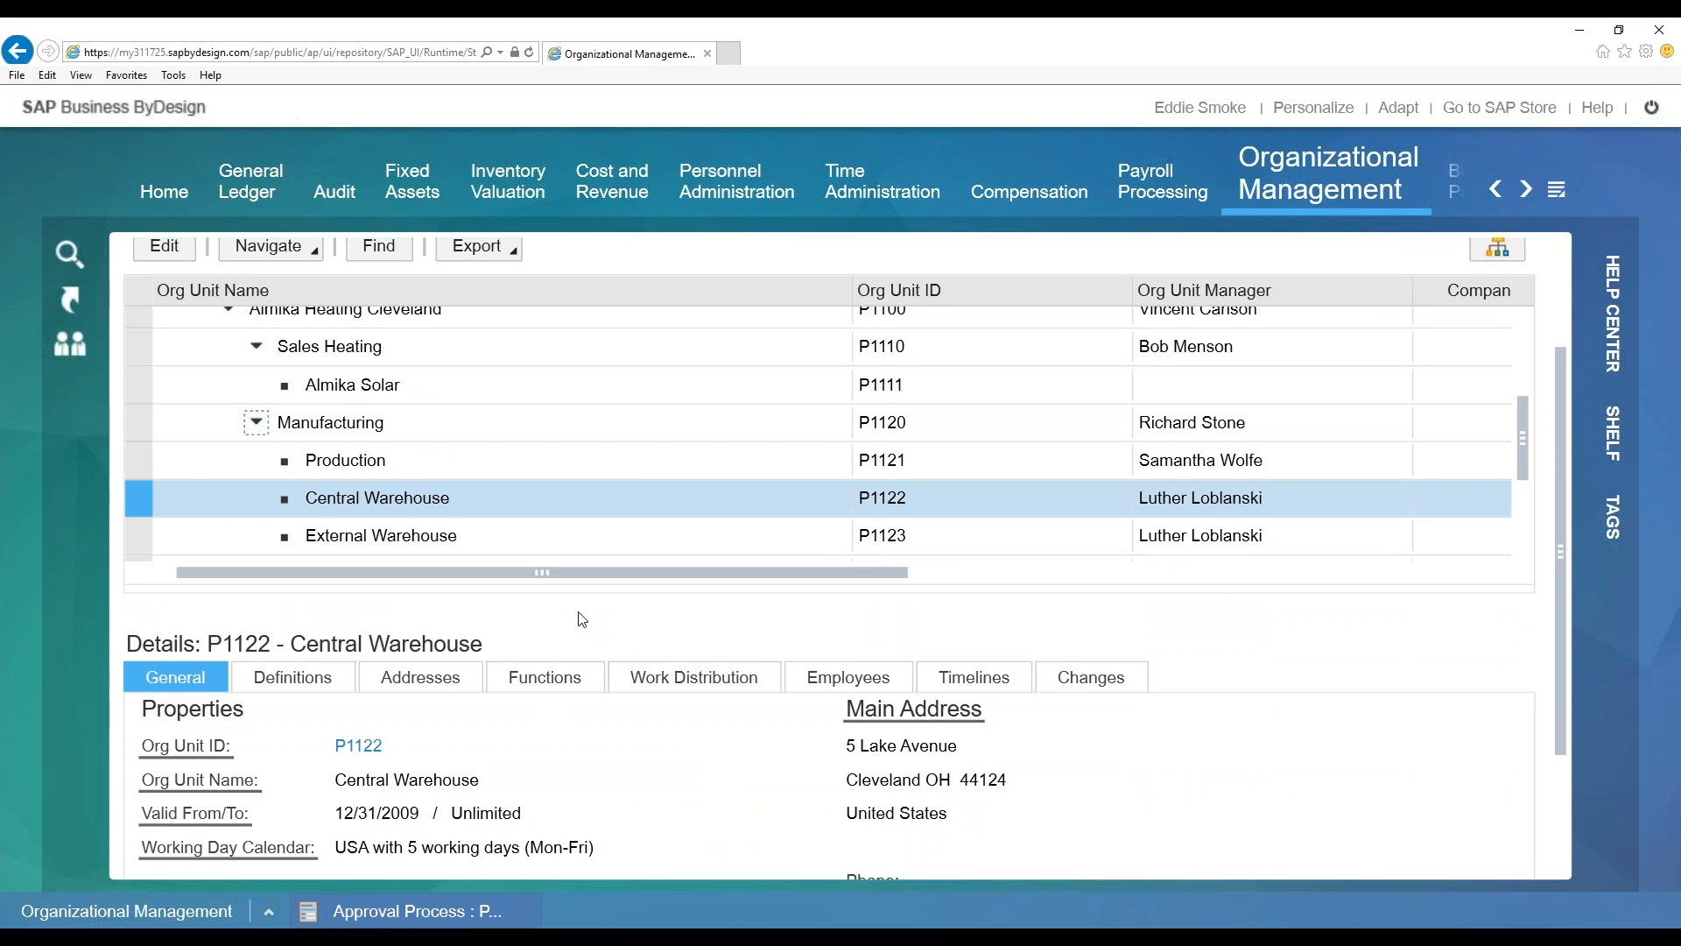
{"action": "scroll", "coordinate": [557, 605], "scroll_direction": "down", "scroll_amount": 1}
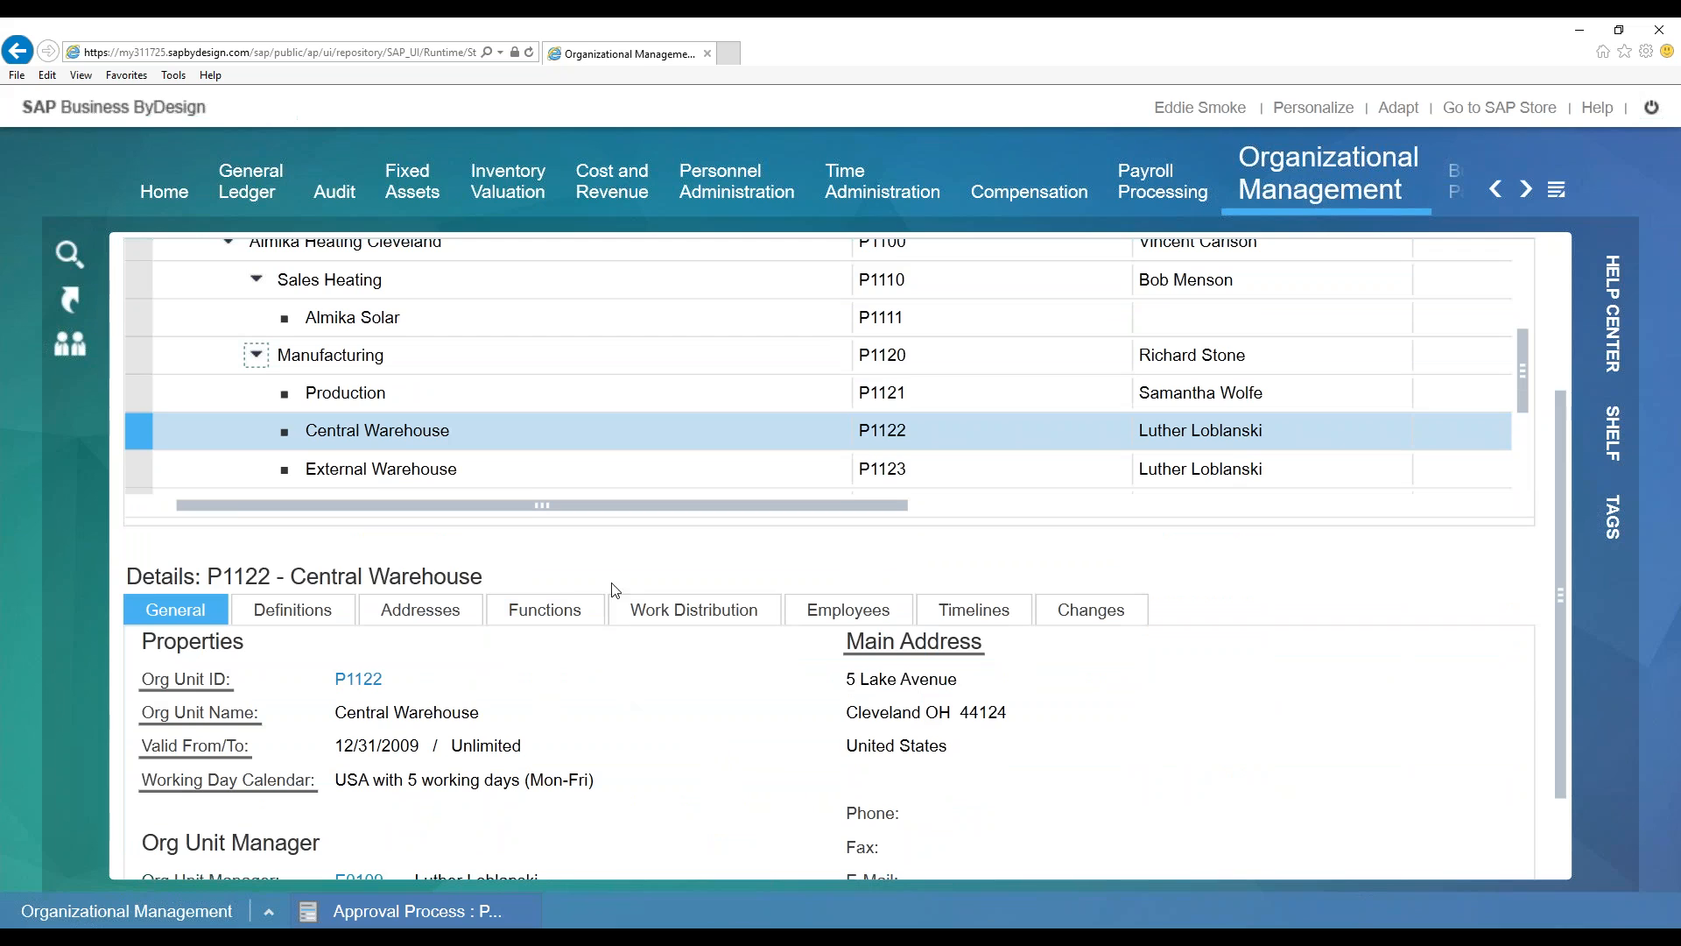
{"action": "left_click", "coordinate": [233, 394]}
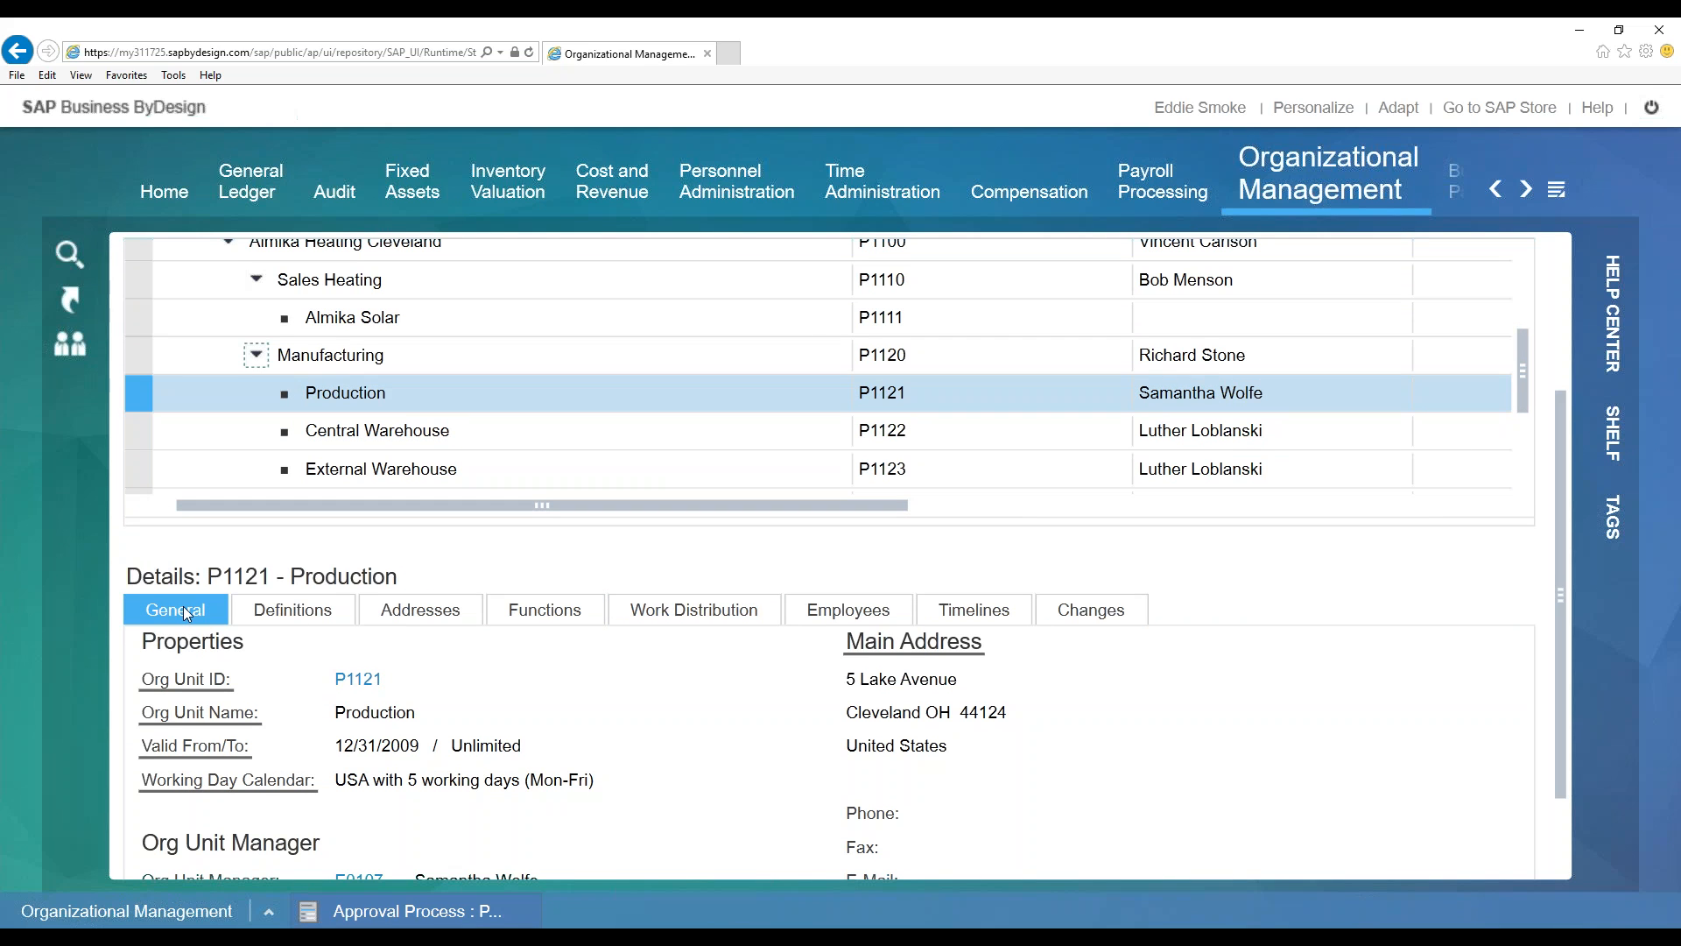
{"action": "scroll", "coordinate": [705, 718], "scroll_direction": "down", "scroll_amount": 1}
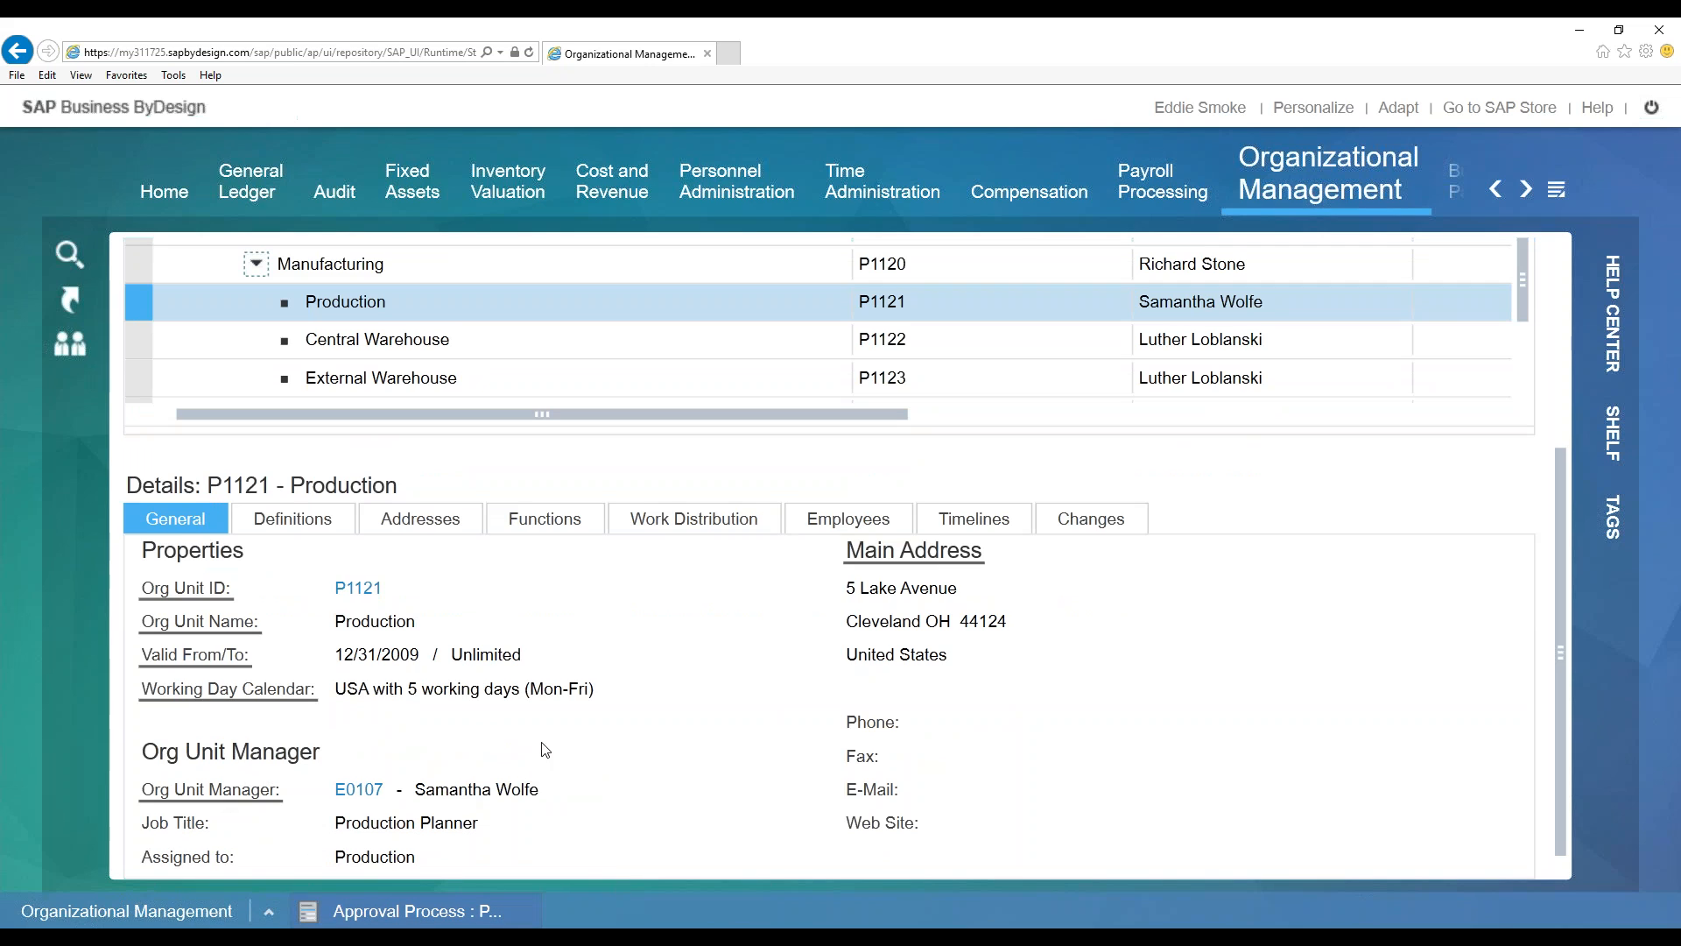
{"action": "scroll", "coordinate": [732, 665], "scroll_direction": "up", "scroll_amount": 3}
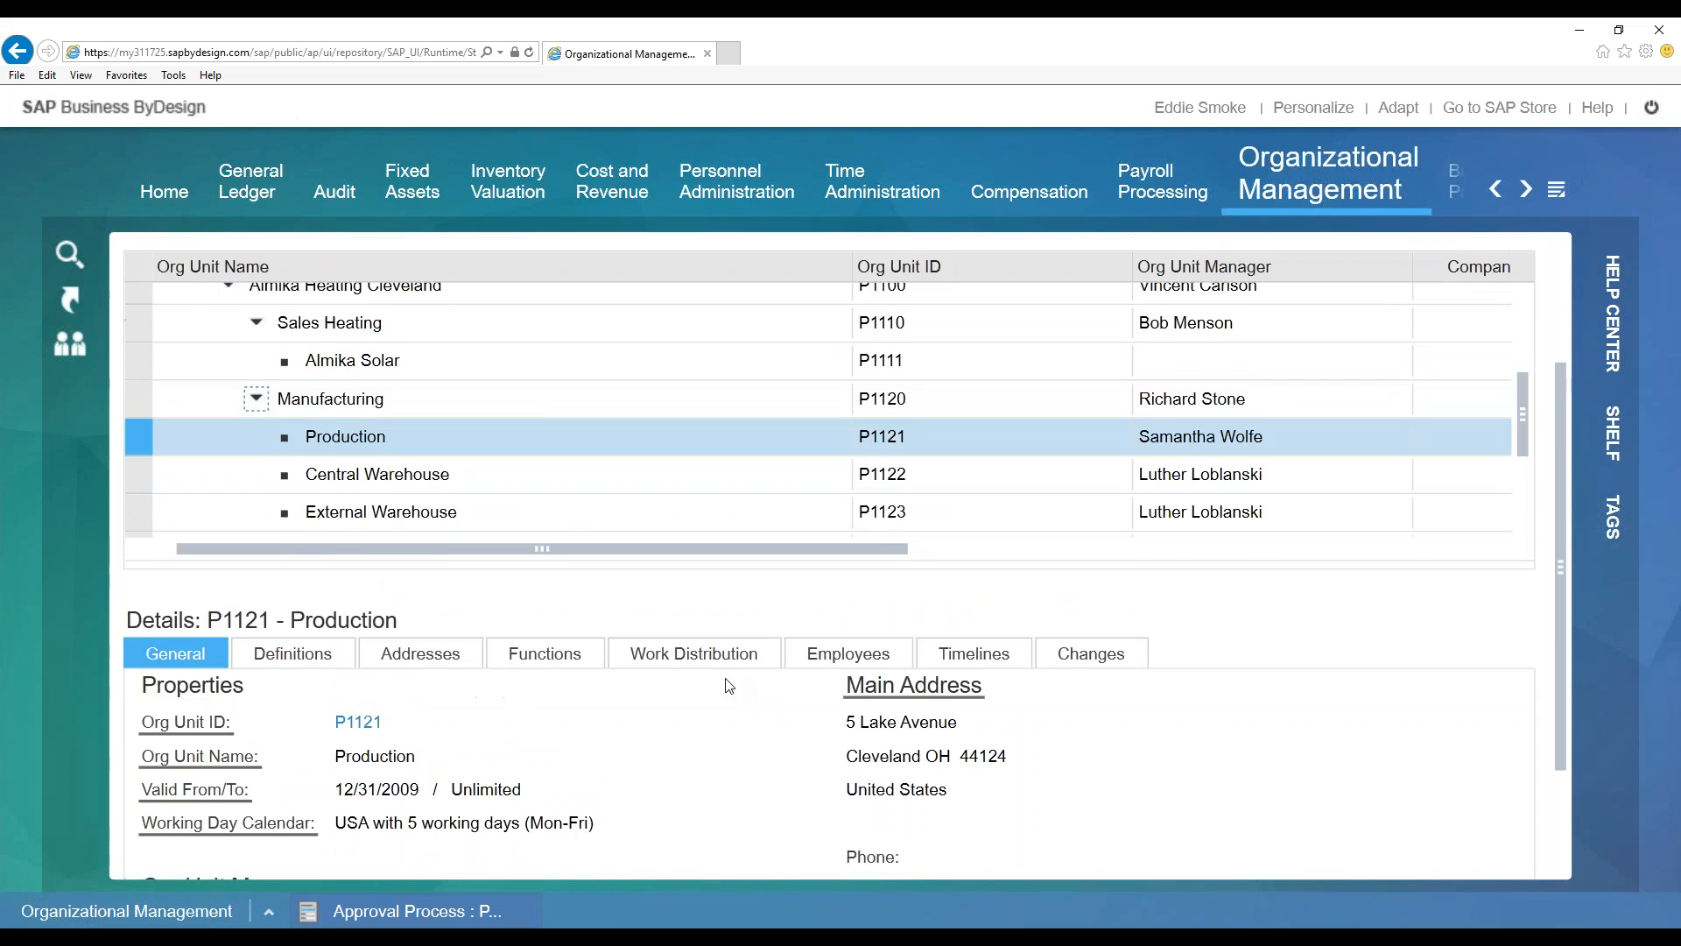
Check the org table's export options, then page back through the work centers
{"action": "left_click", "coordinate": [477, 290]}
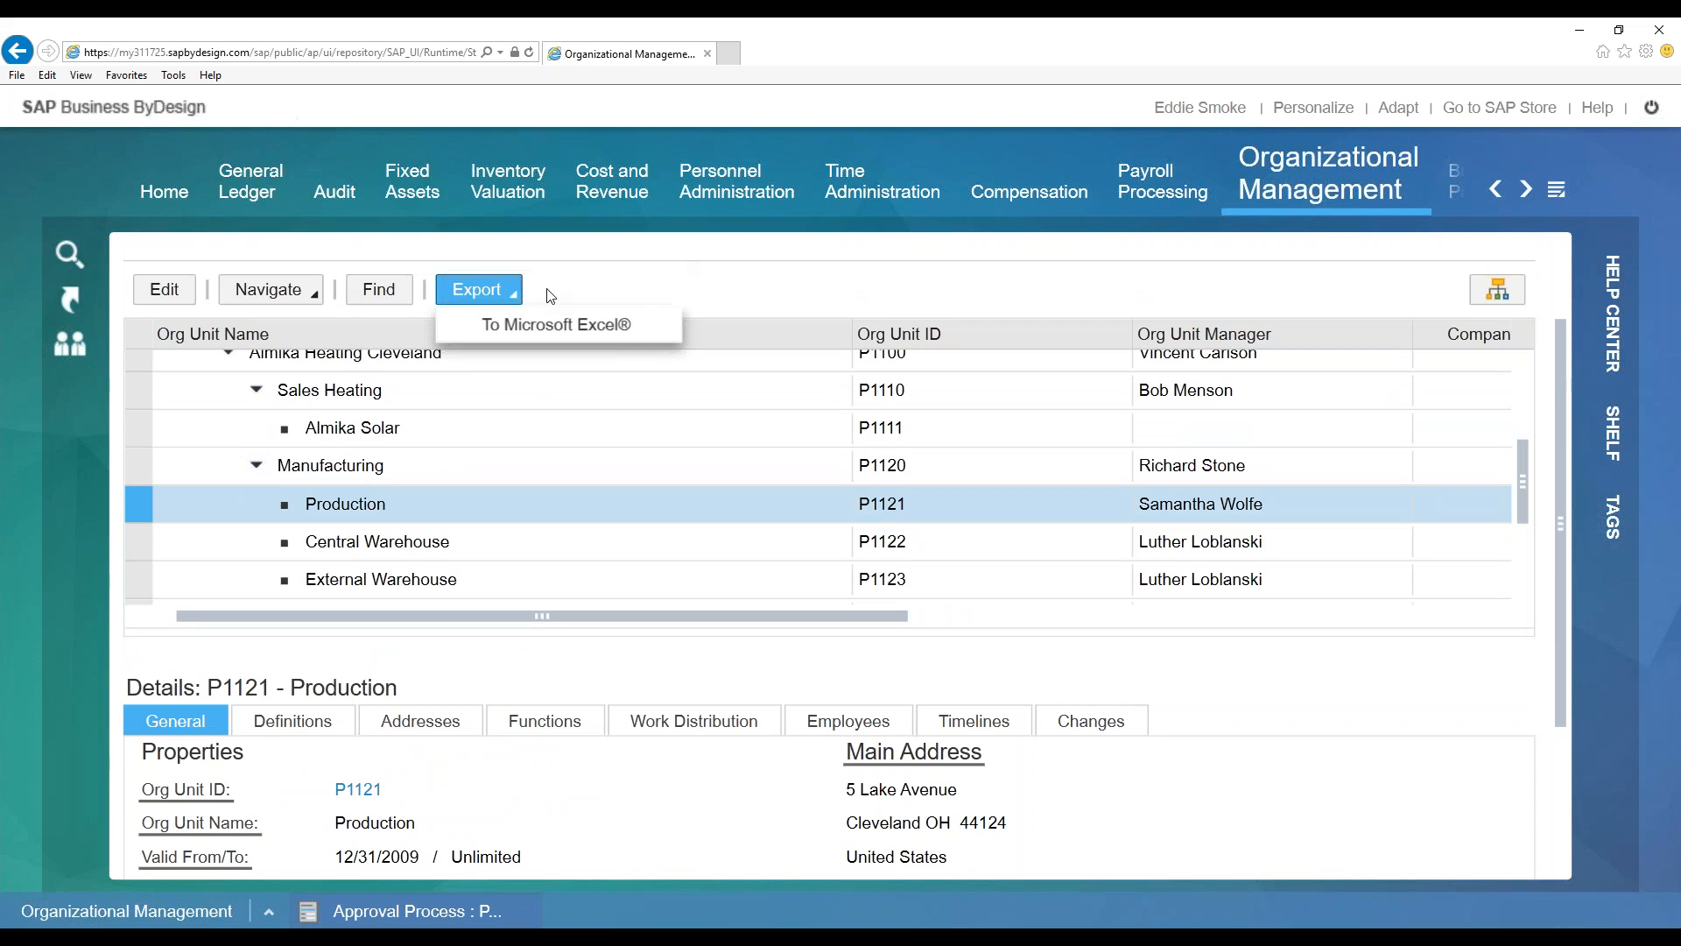
{"action": "scroll", "coordinate": [1160, 326], "scroll_direction": "up", "scroll_amount": 5}
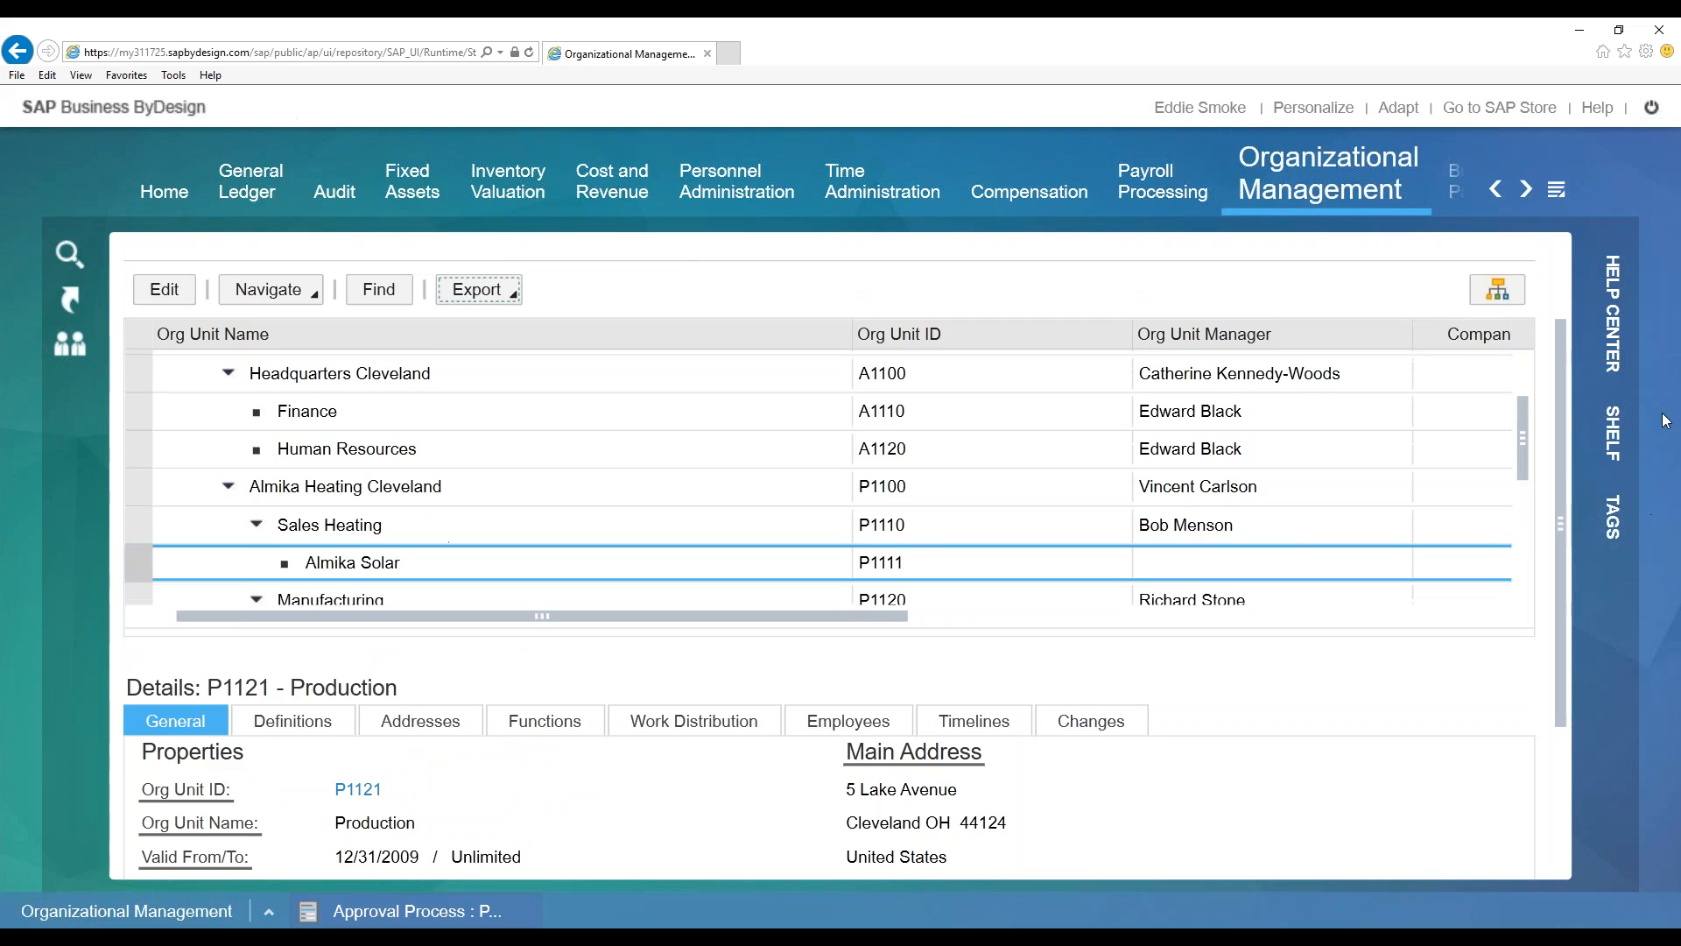
{"action": "left_click", "coordinate": [1497, 190]}
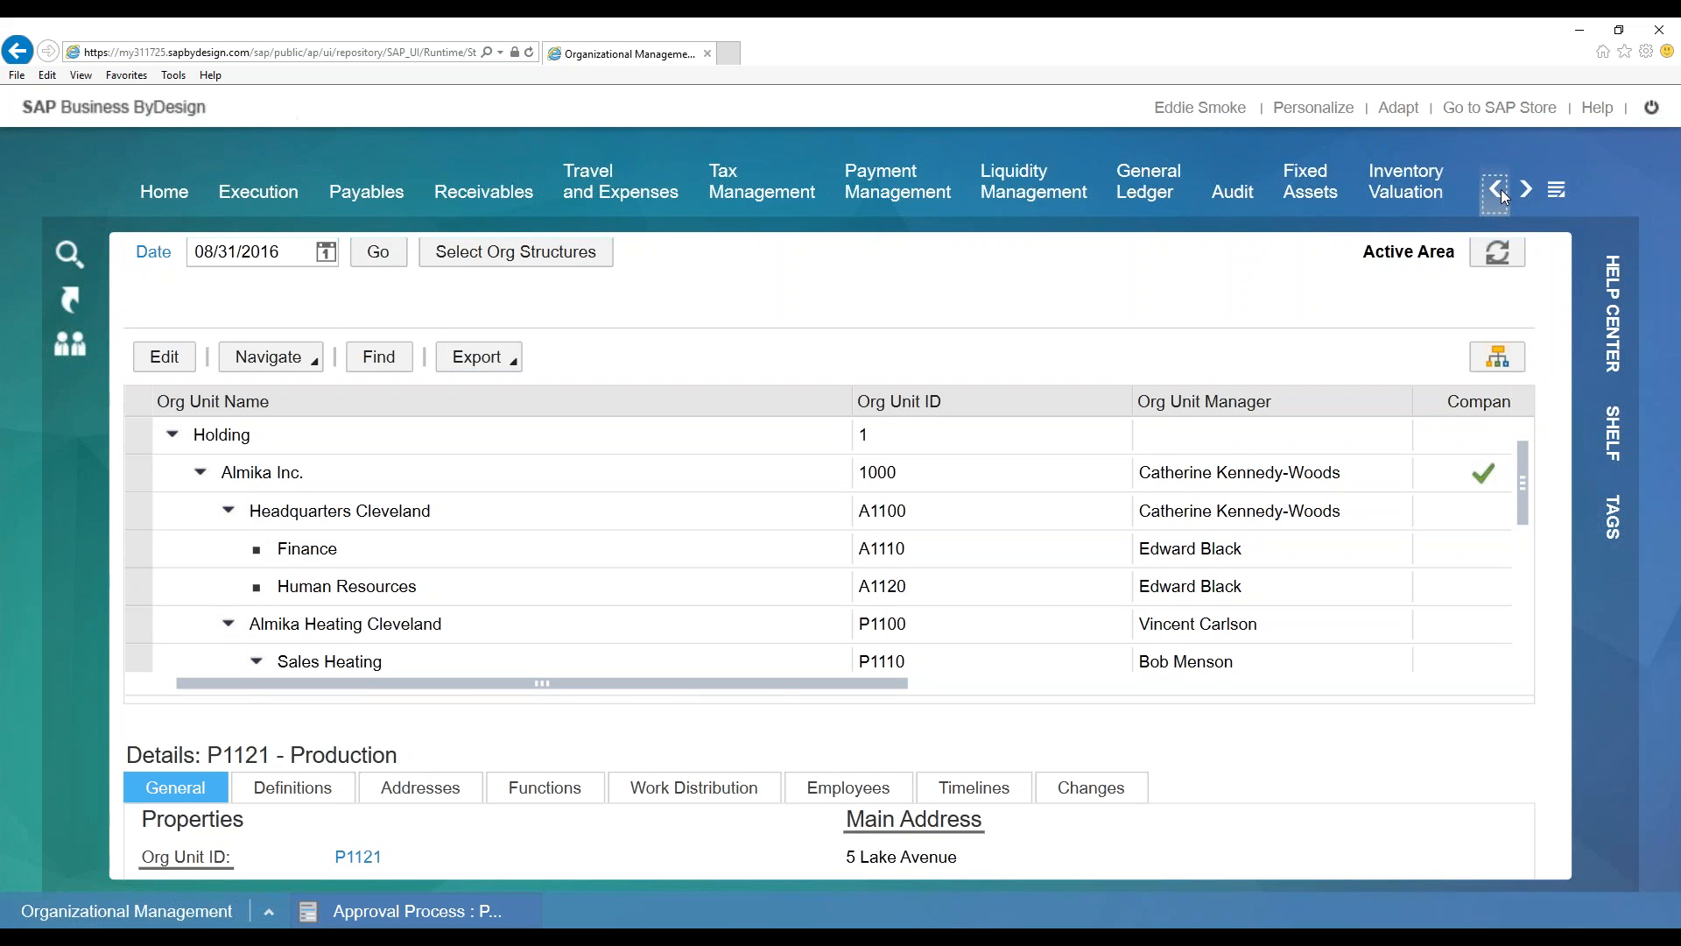
{"action": "left_click", "coordinate": [1499, 190]}
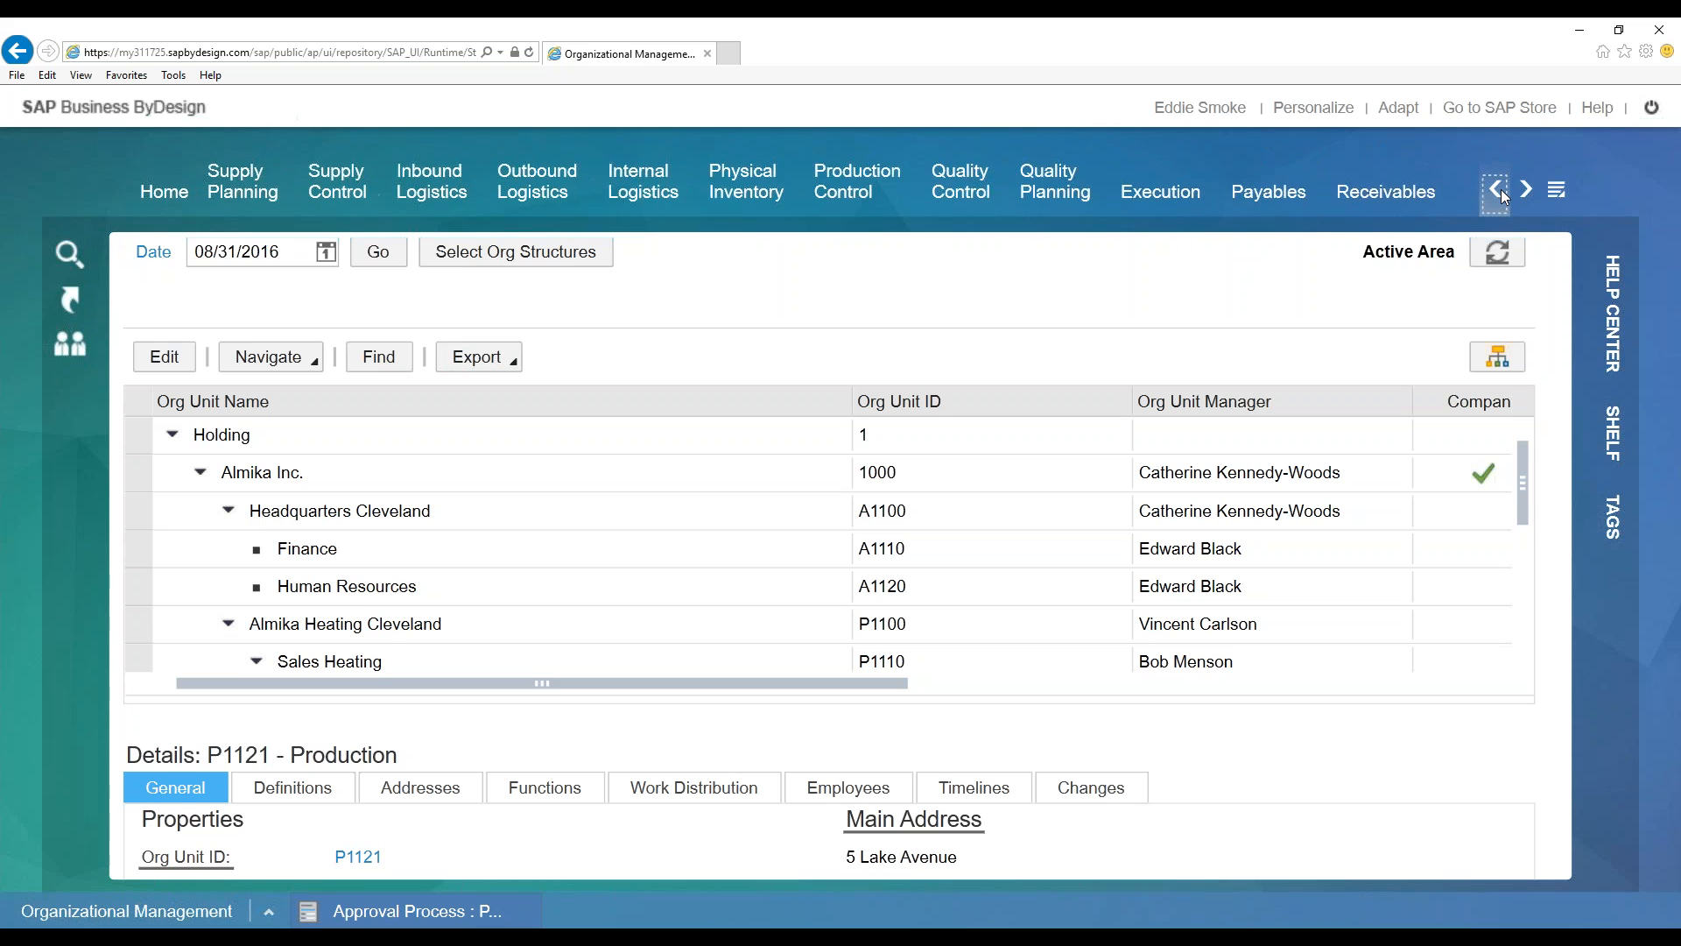
{"action": "left_click", "coordinate": [1500, 191]}
{"action": "left_click", "coordinate": [1501, 191]}
{"action": "left_click", "coordinate": [1500, 191]}
{"action": "left_click", "coordinate": [1500, 191]}
Open Business Task Management from the Application and User Management menu
{"action": "left_click", "coordinate": [1497, 189]}
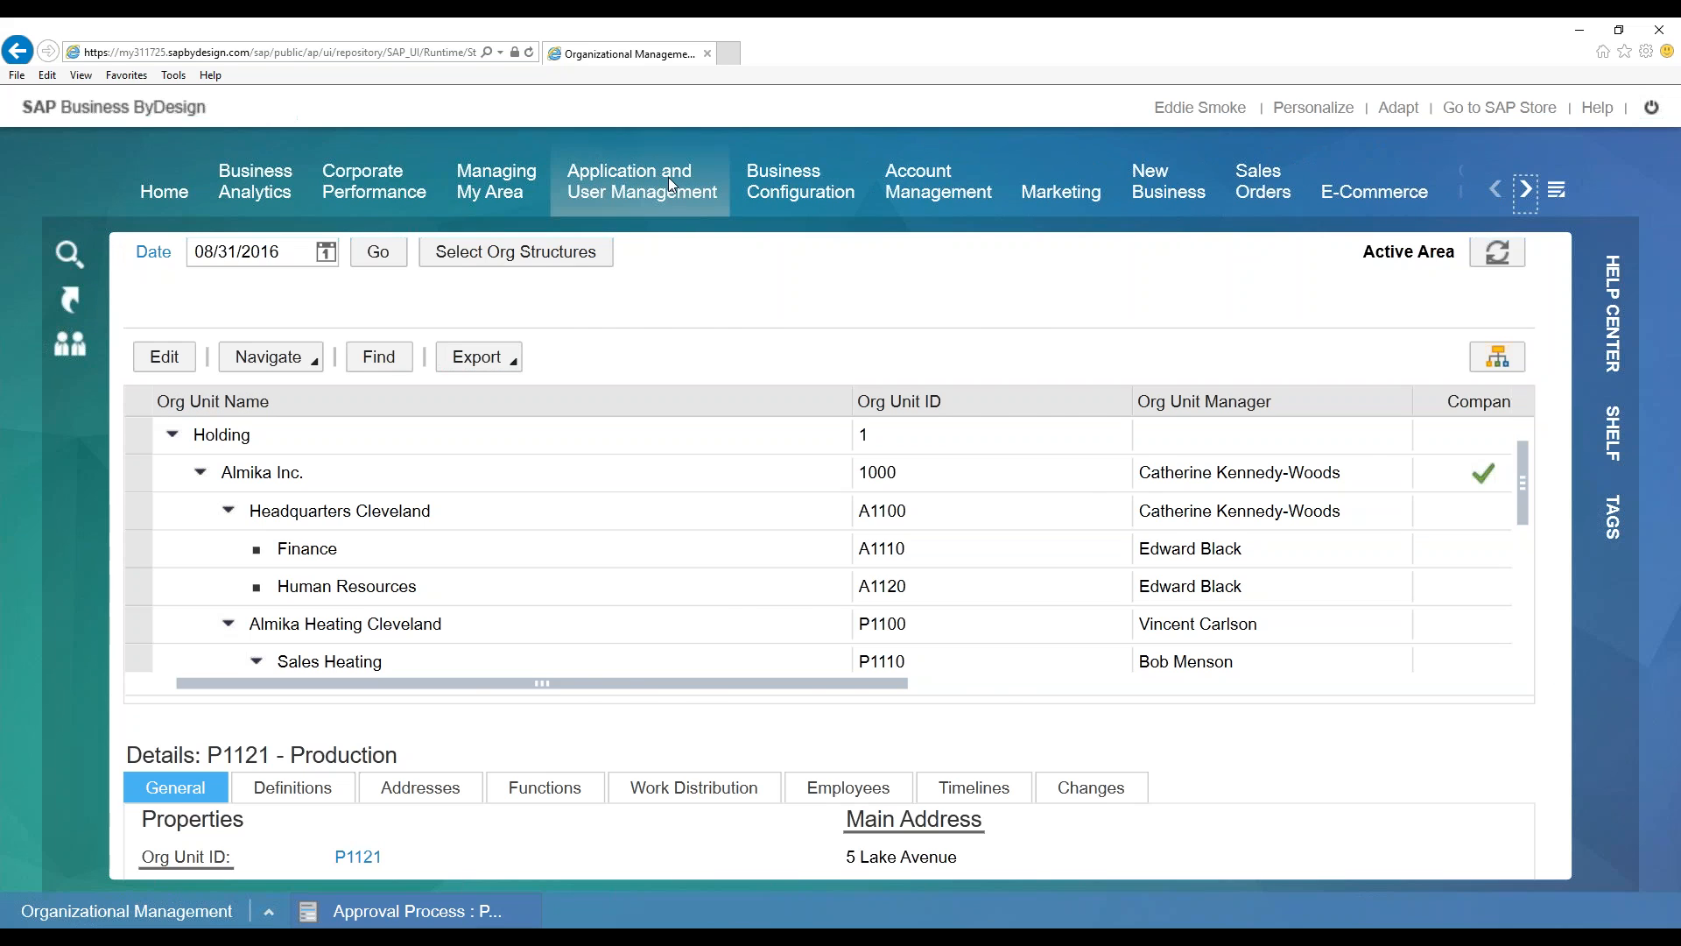
{"action": "mouse_move", "coordinate": [669, 177]}
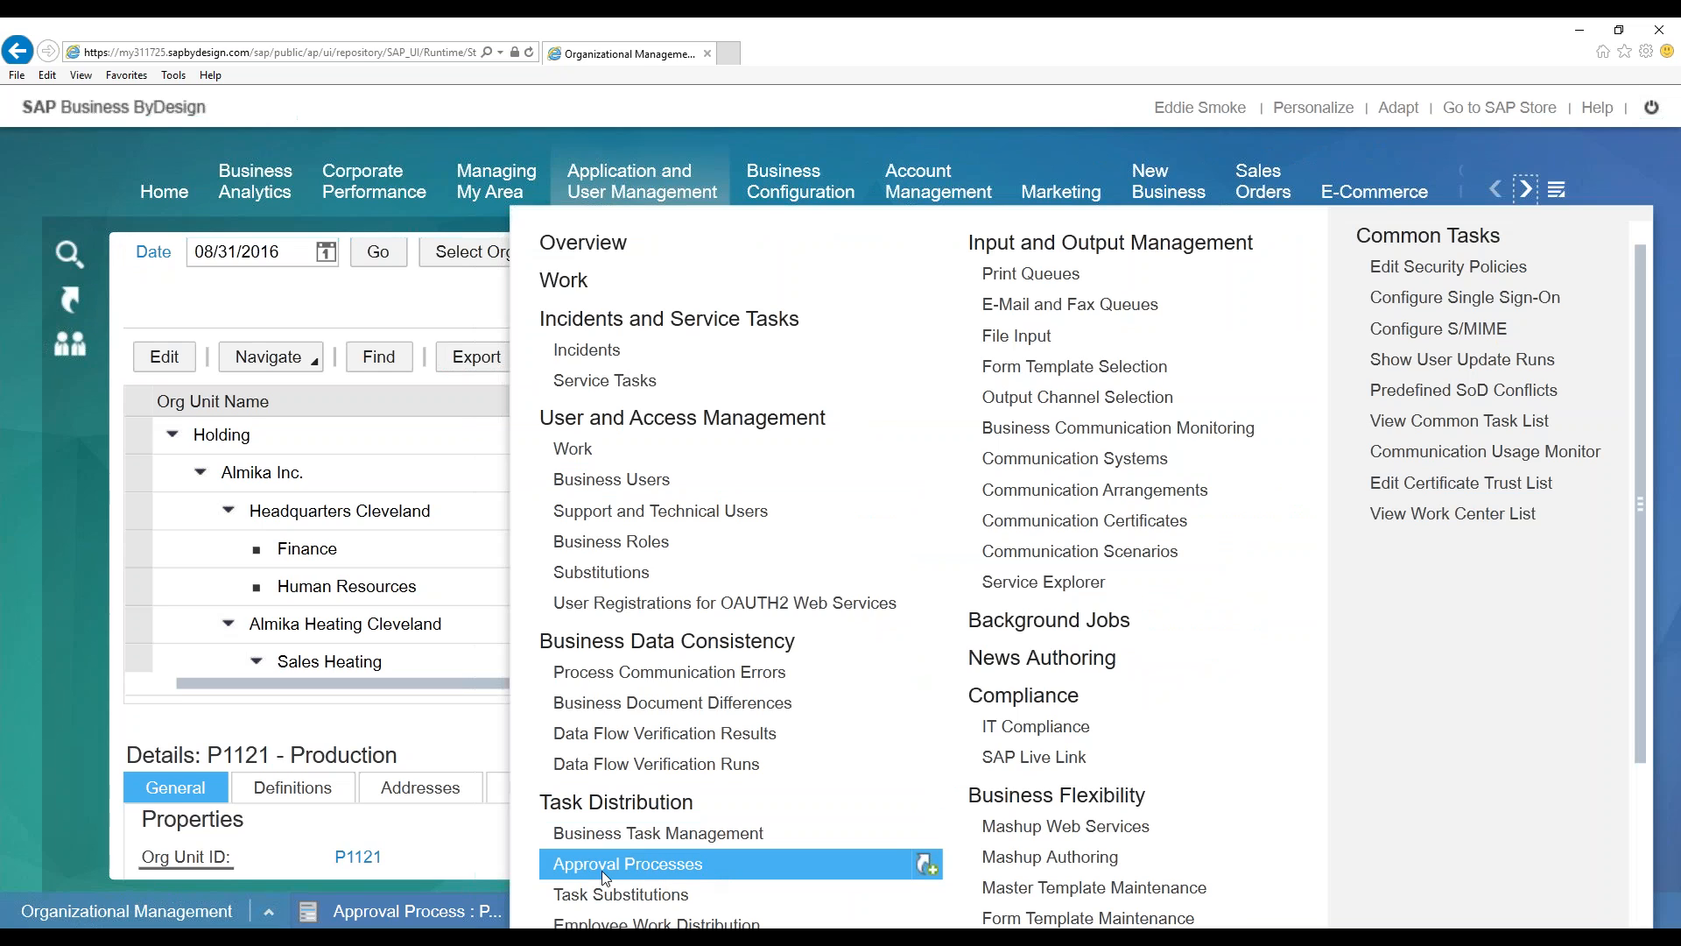
{"action": "left_click", "coordinate": [711, 835]}
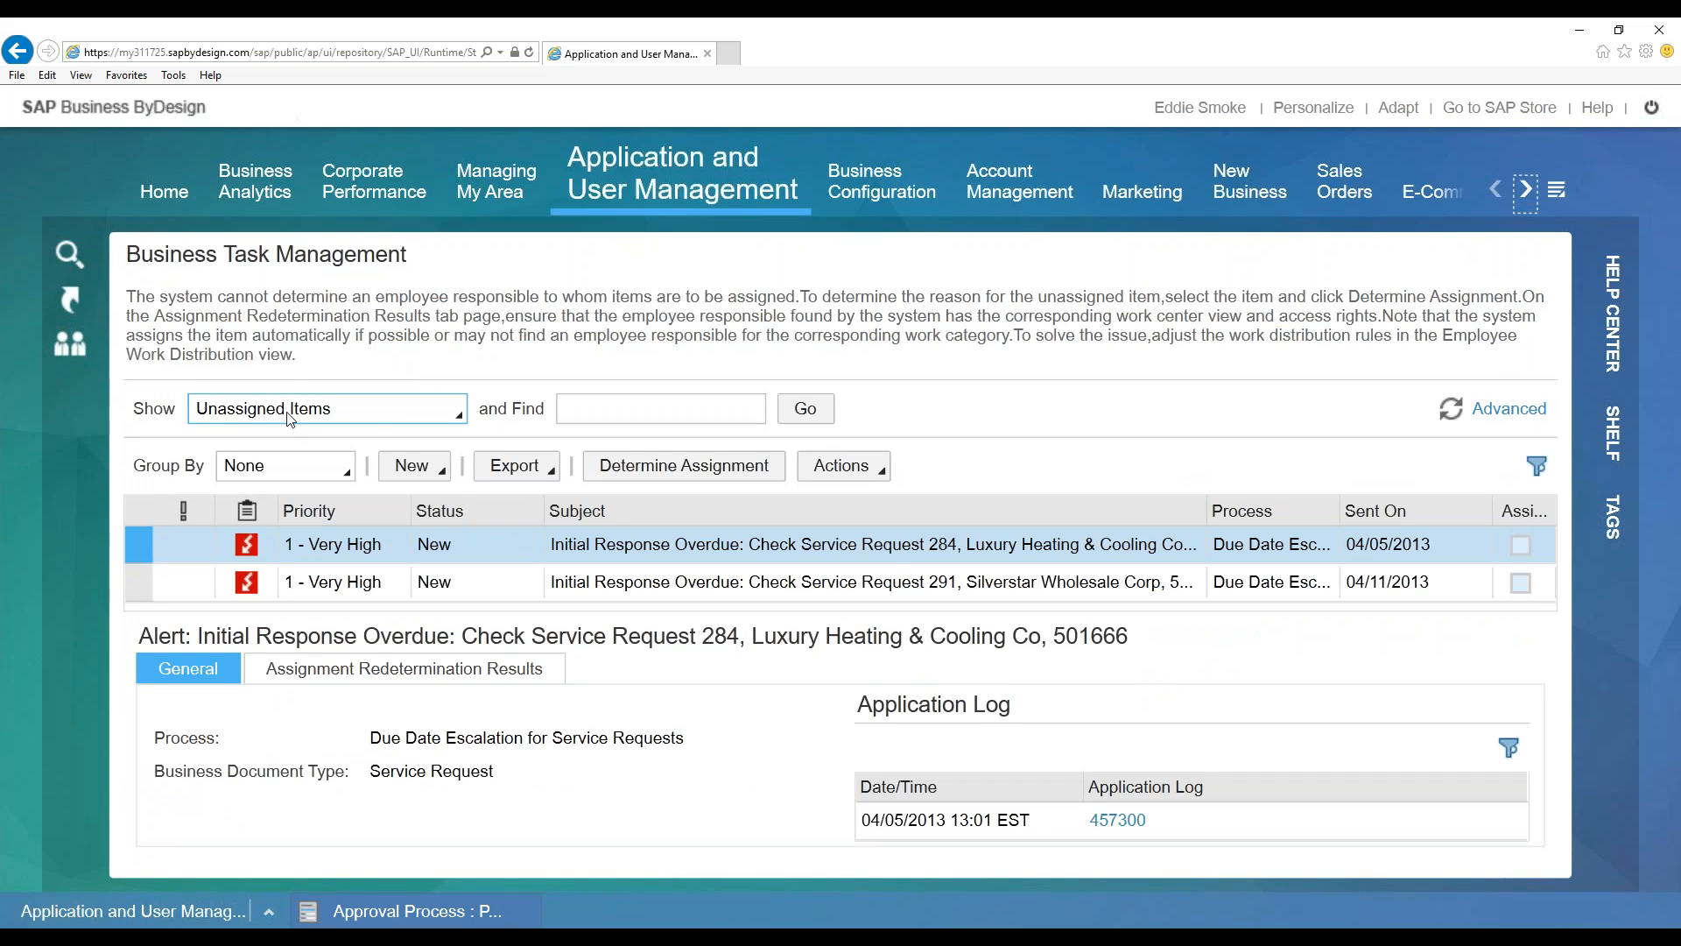
Select both Initial Response Overdue alerts, then switch Show from Unassigned Items to All Items
{"action": "left_click", "coordinate": [368, 419]}
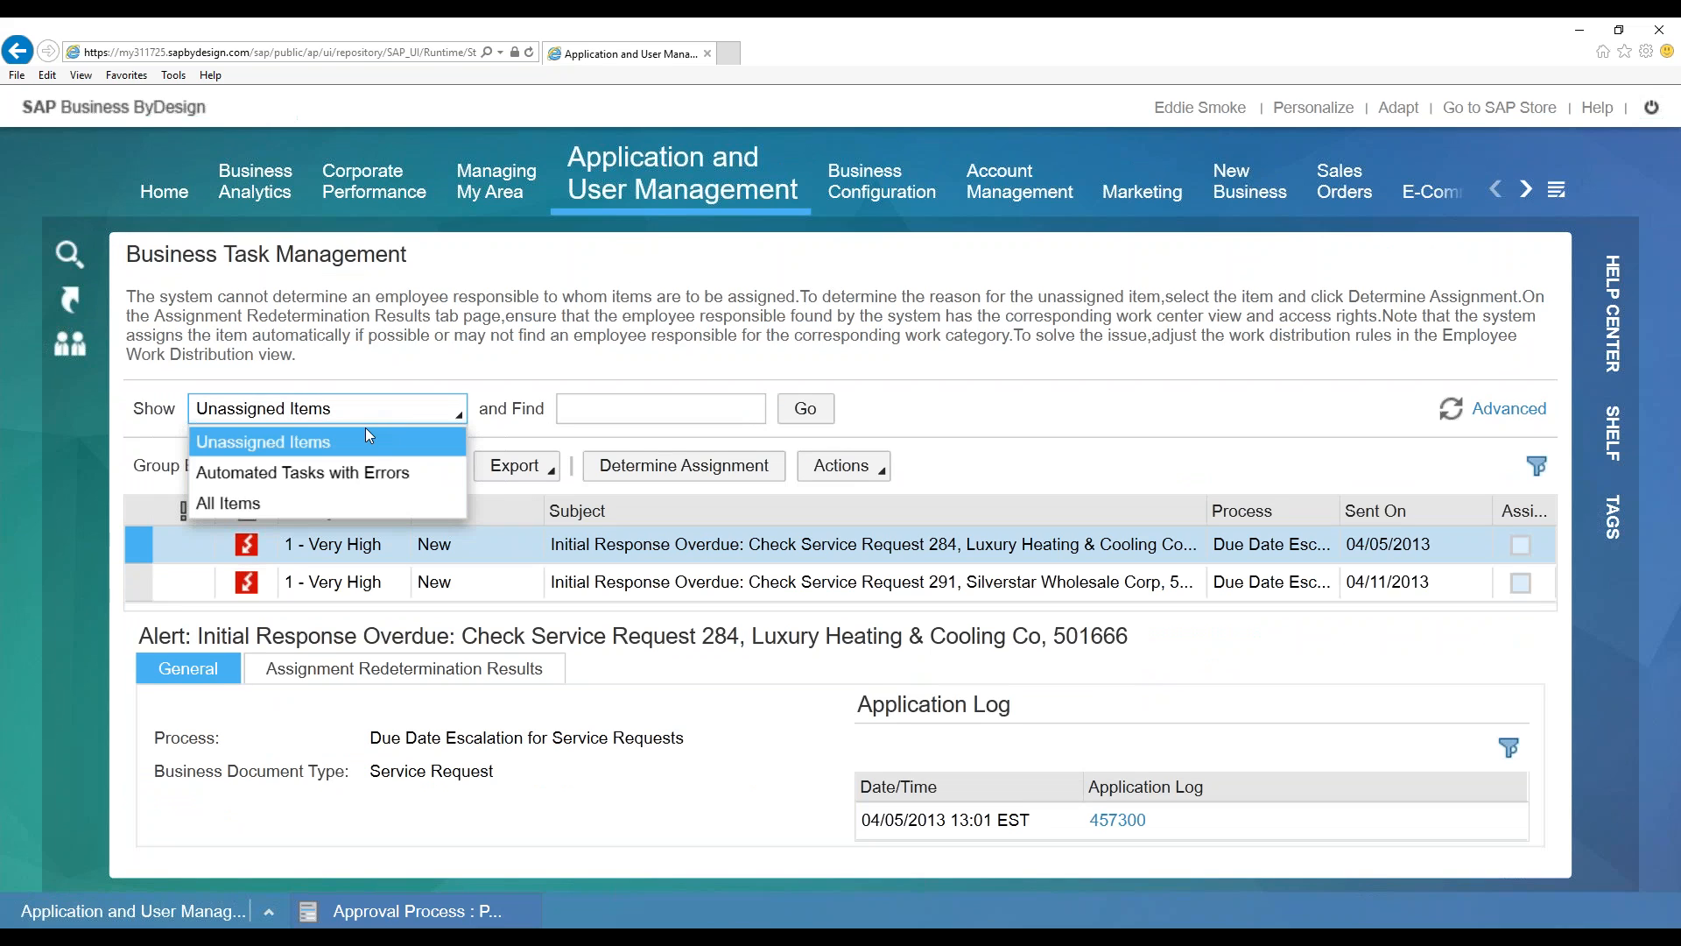
{"action": "left_click", "coordinate": [354, 444]}
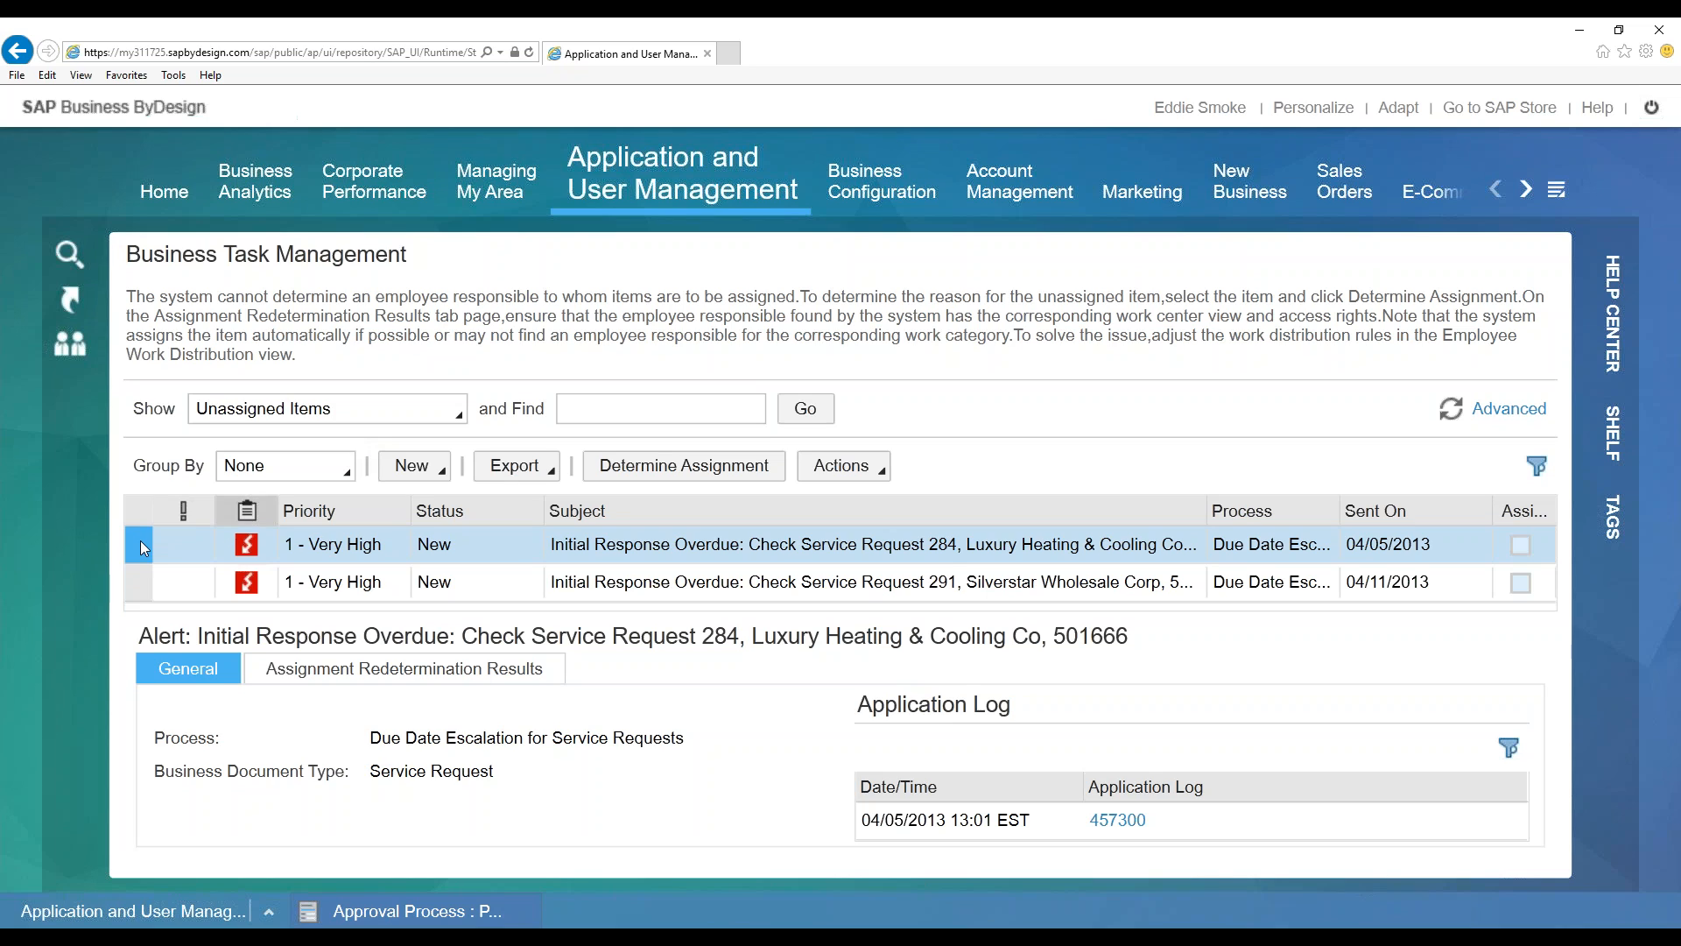
{"action": "left_click", "coordinate": [667, 473]}
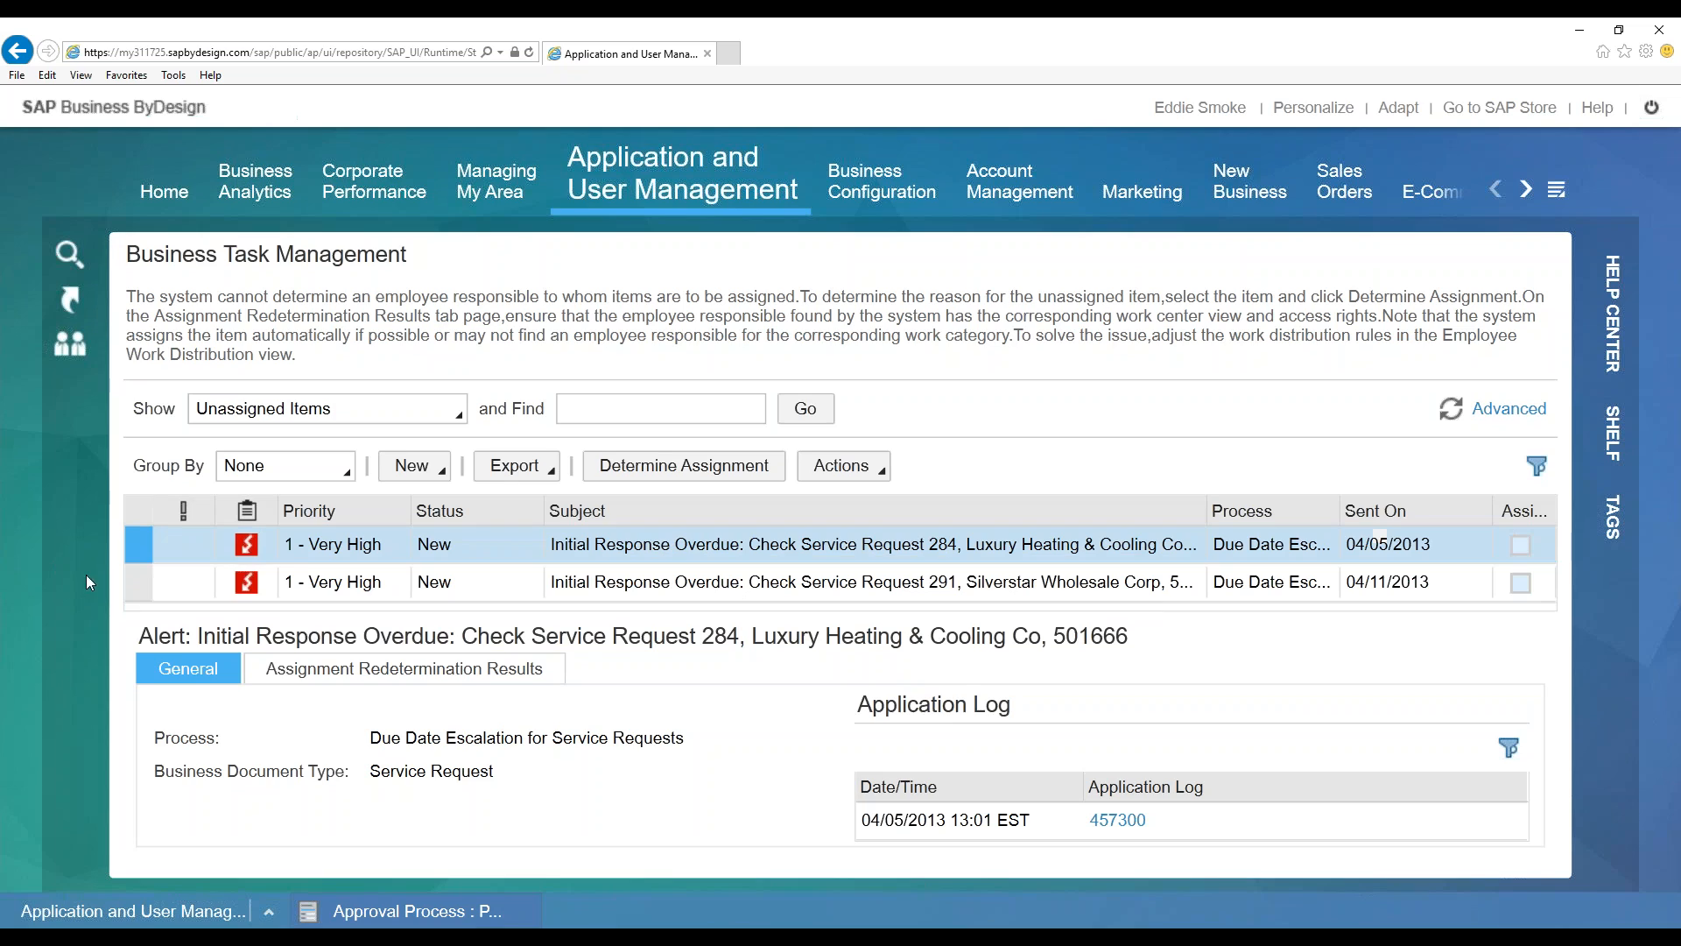
{"action": "left_click", "coordinate": [135, 584]}
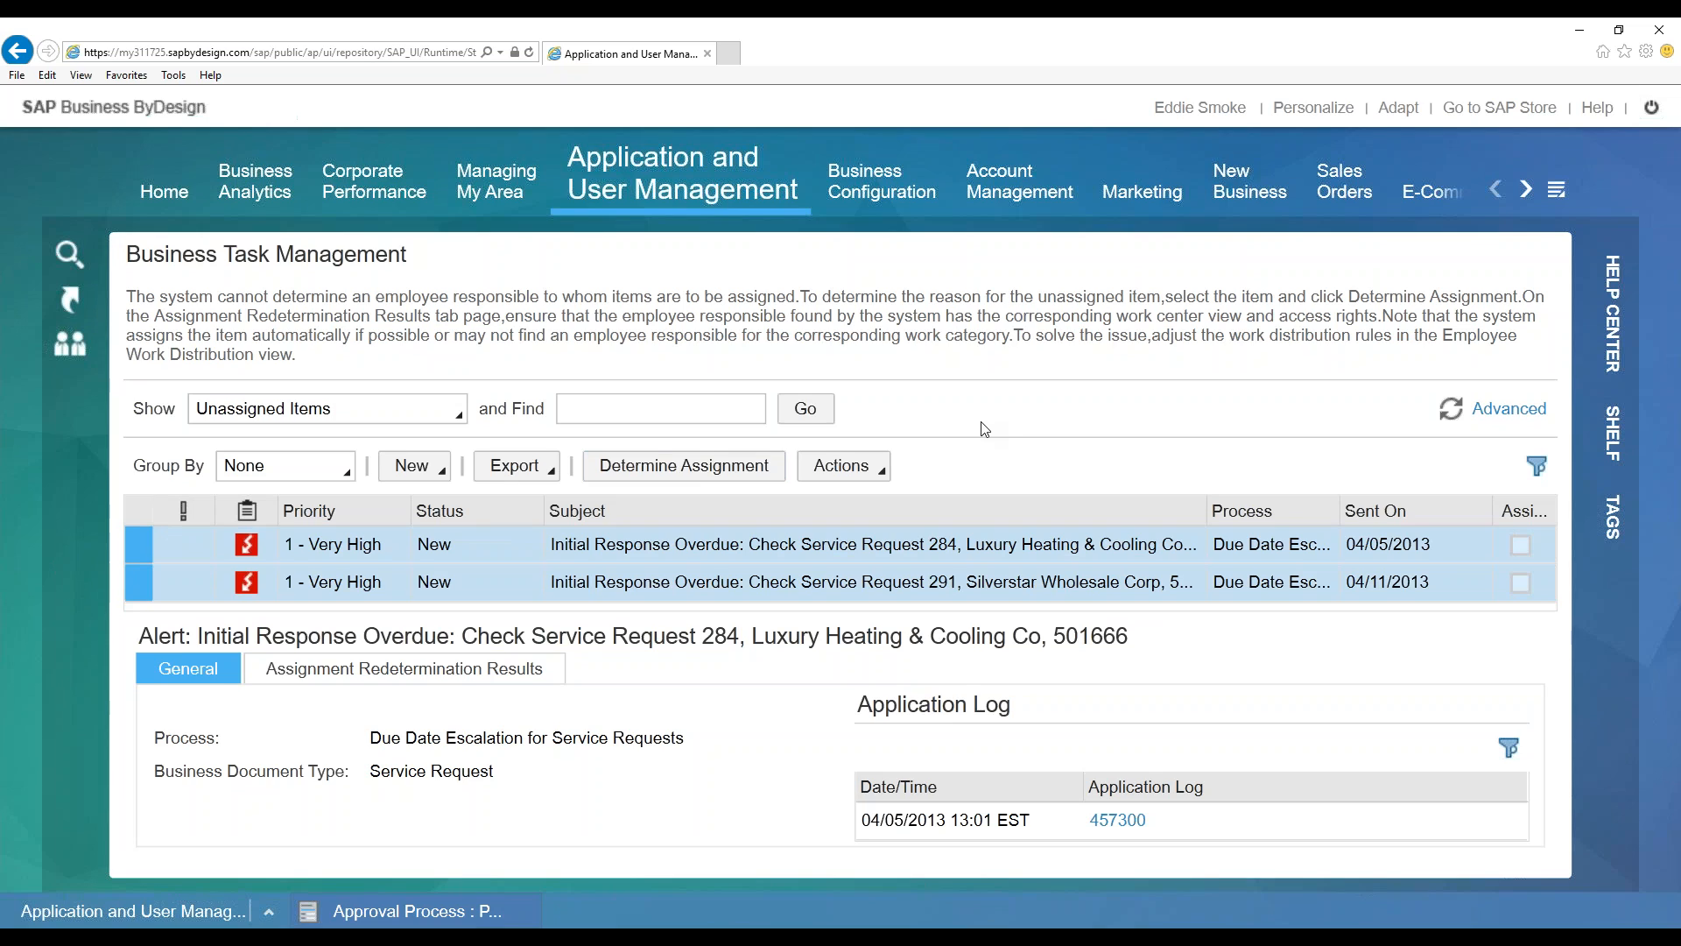
{"action": "left_click", "coordinate": [460, 413]}
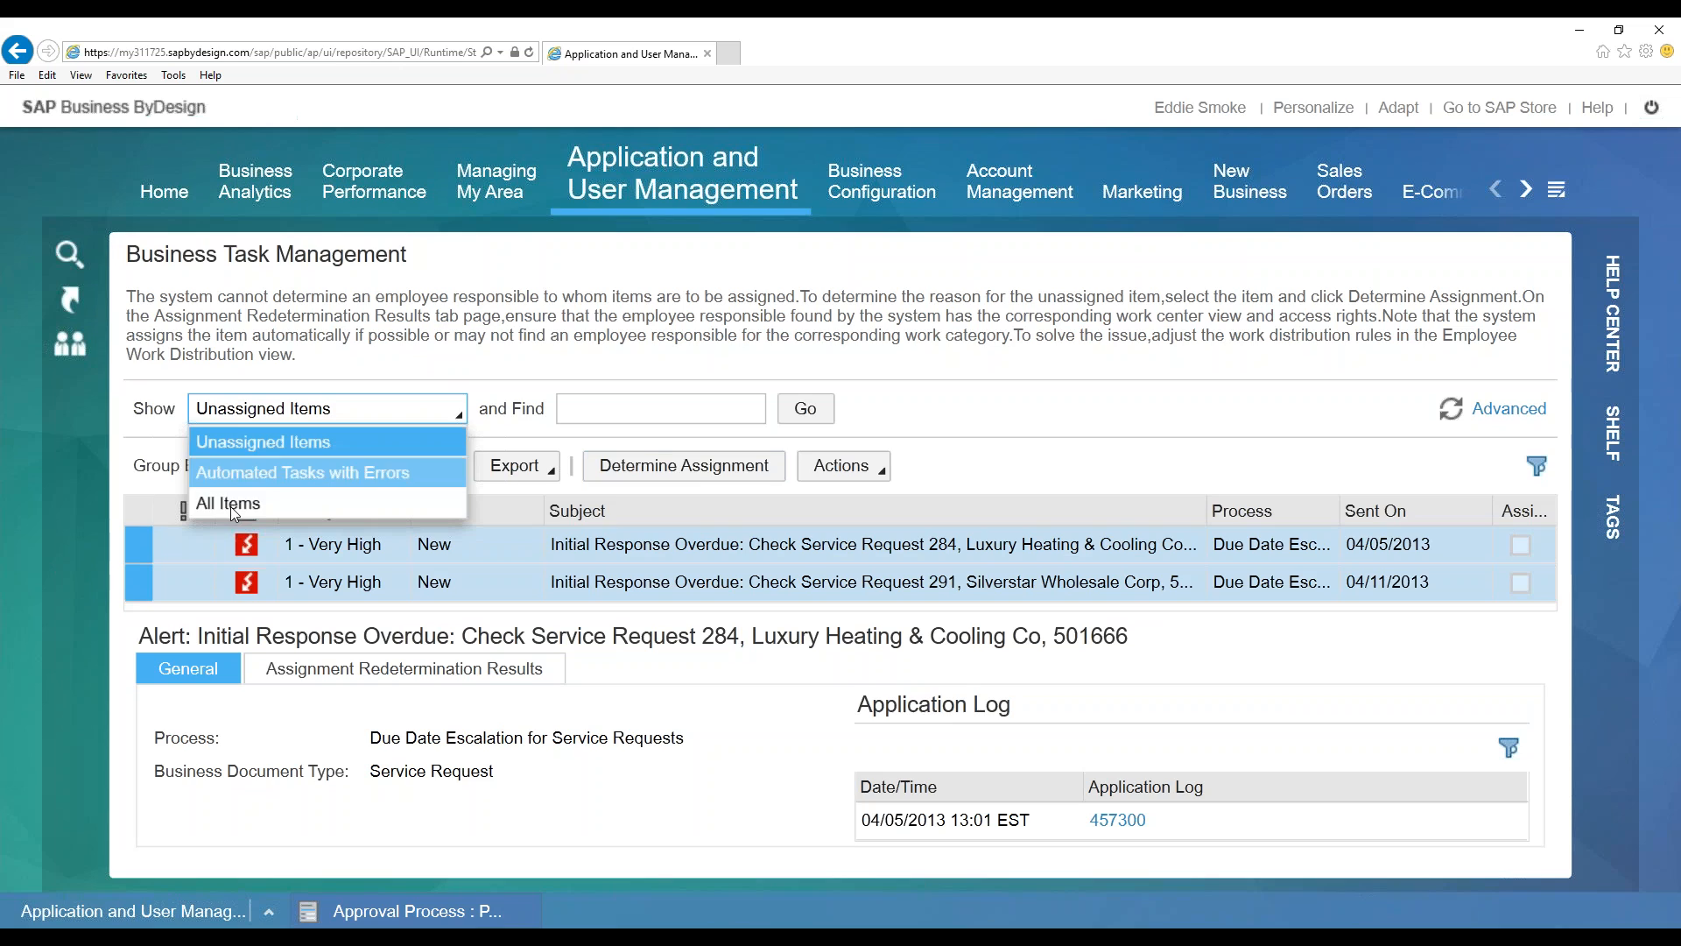
{"action": "left_click", "coordinate": [282, 501]}
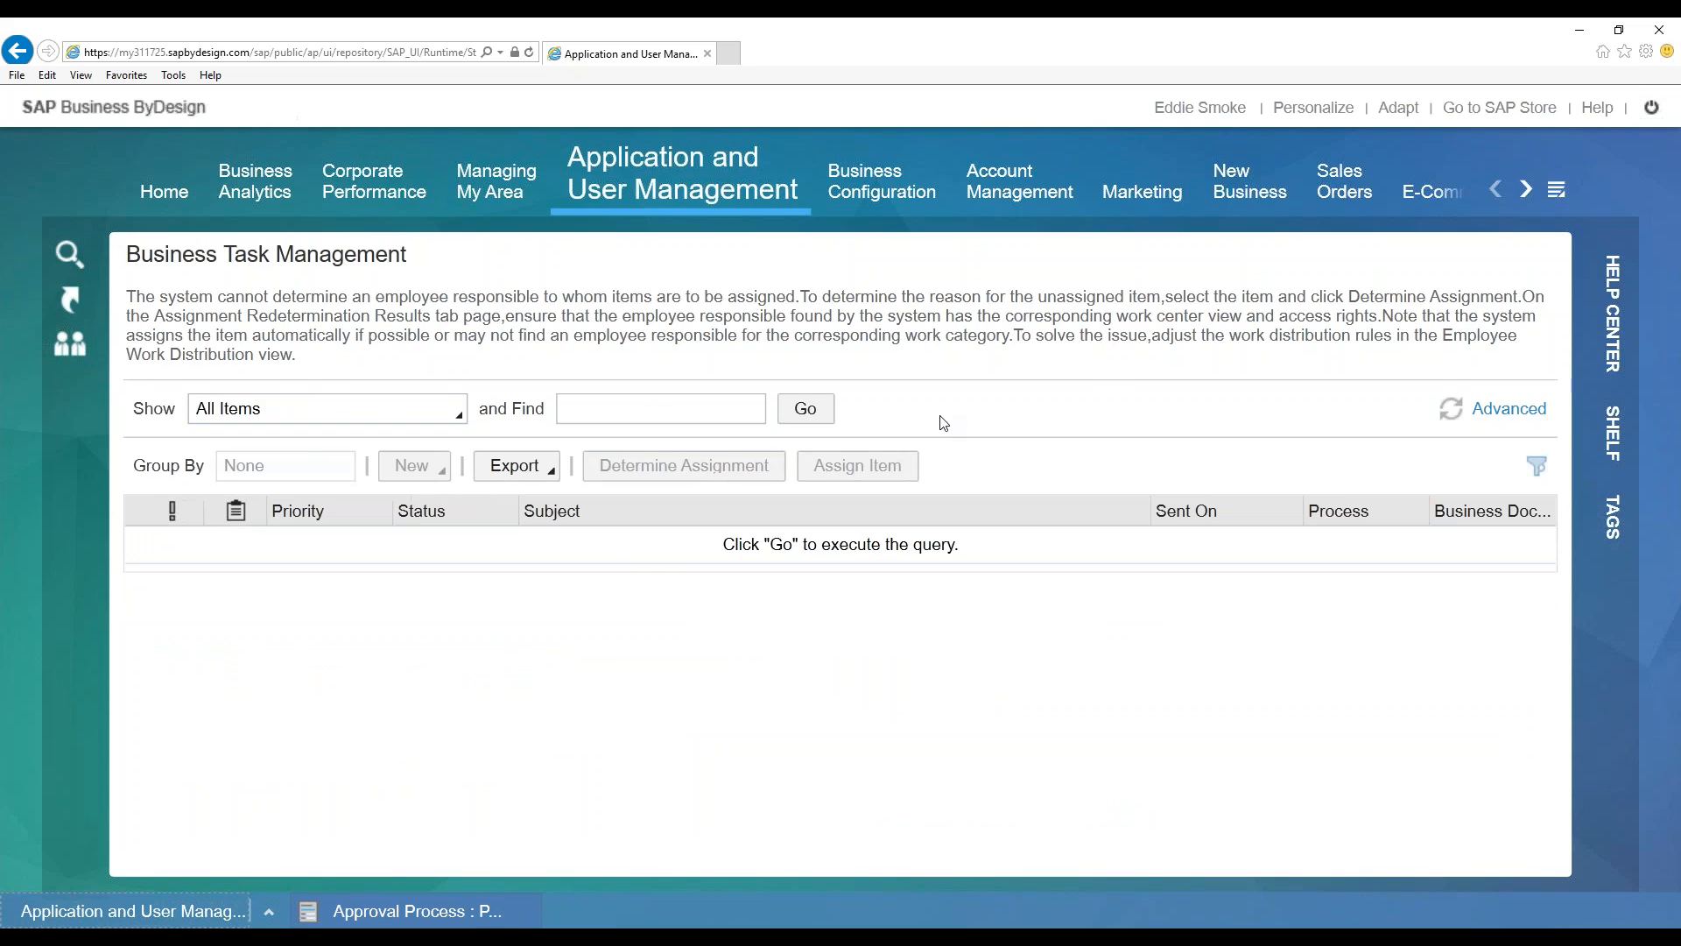
Run the All Items query and open advanced search criteria for the Find field
{"action": "left_click", "coordinate": [807, 409]}
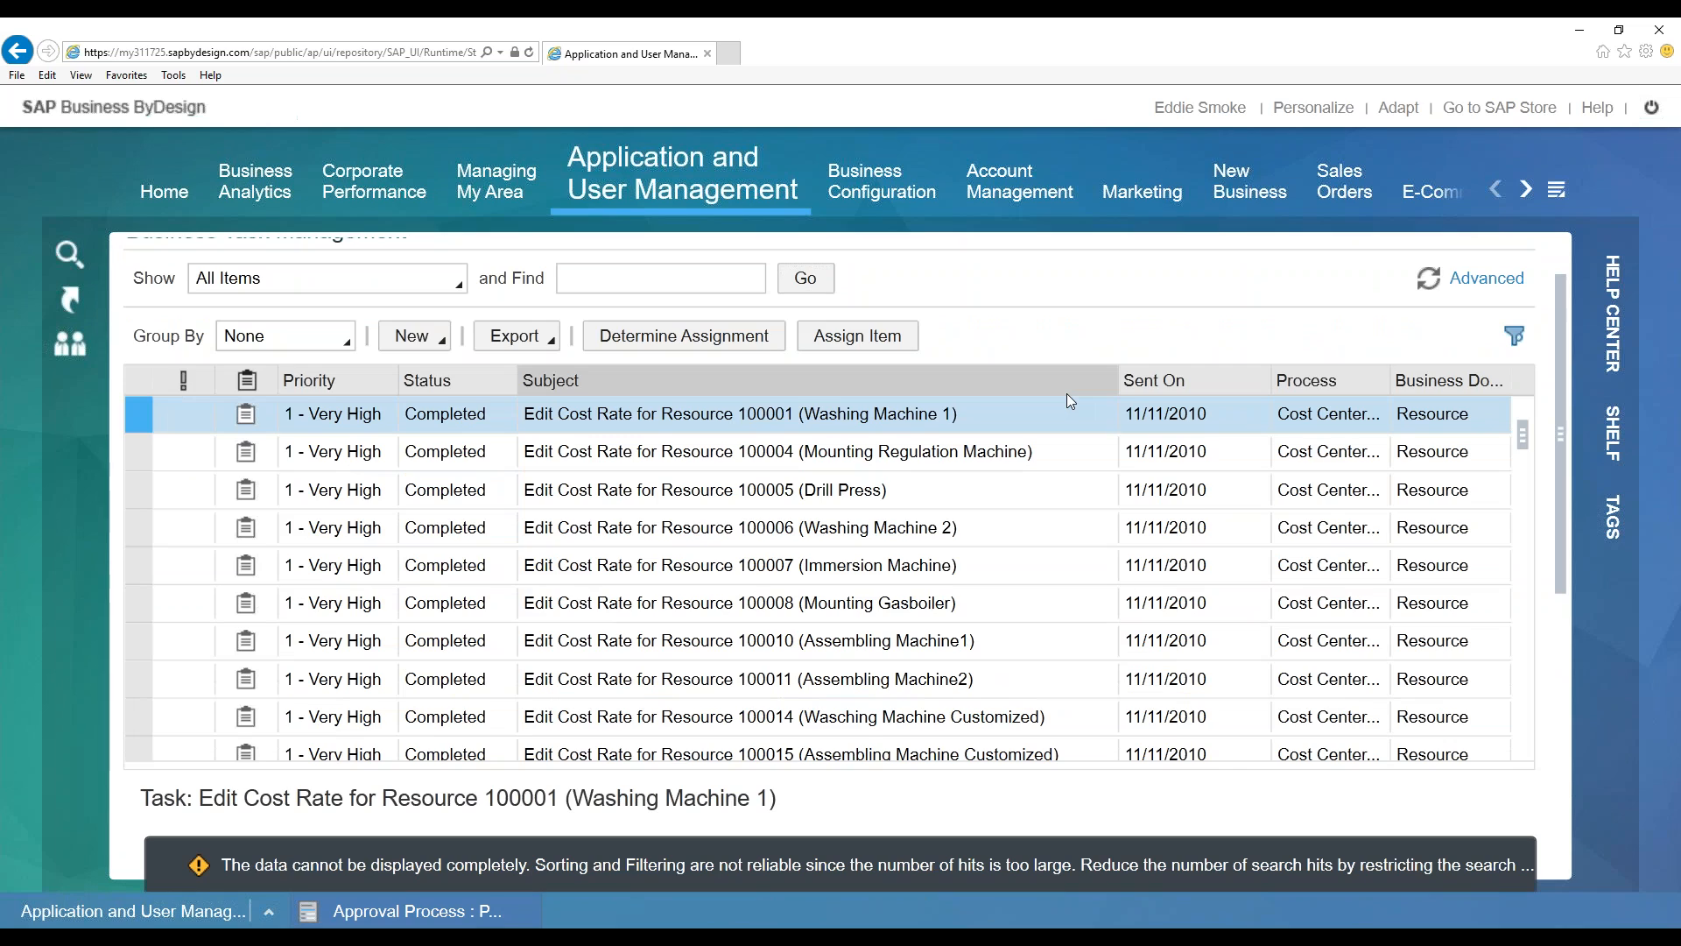
{"action": "left_click", "coordinate": [622, 285]}
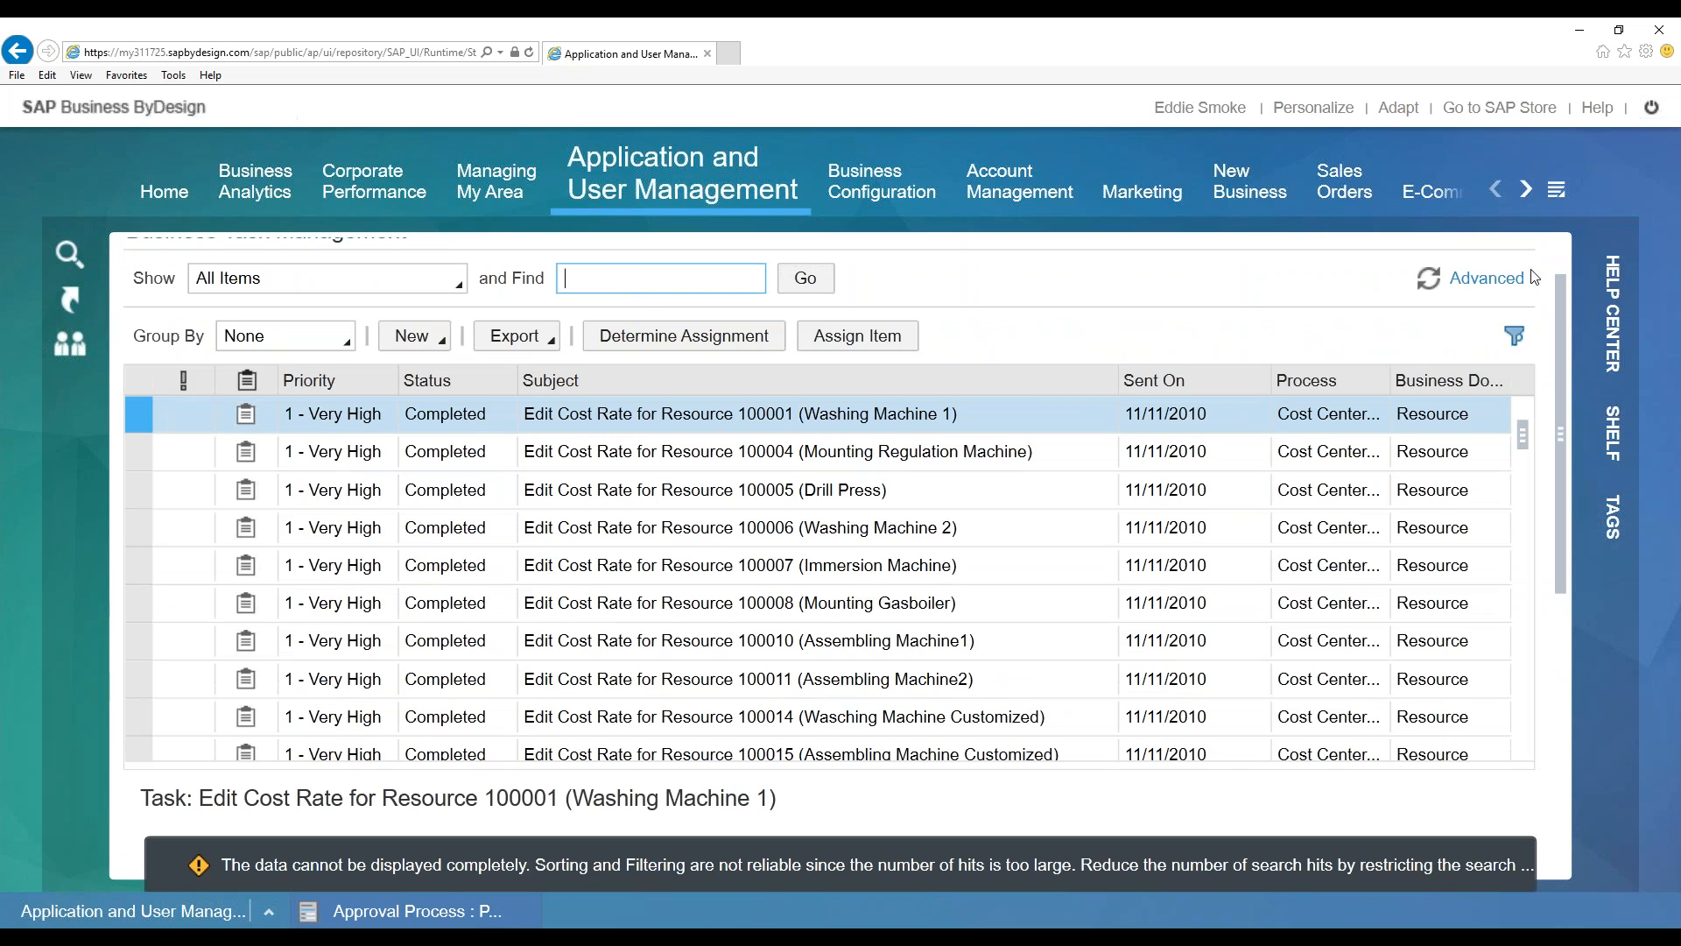
{"action": "left_click", "coordinate": [1486, 279]}
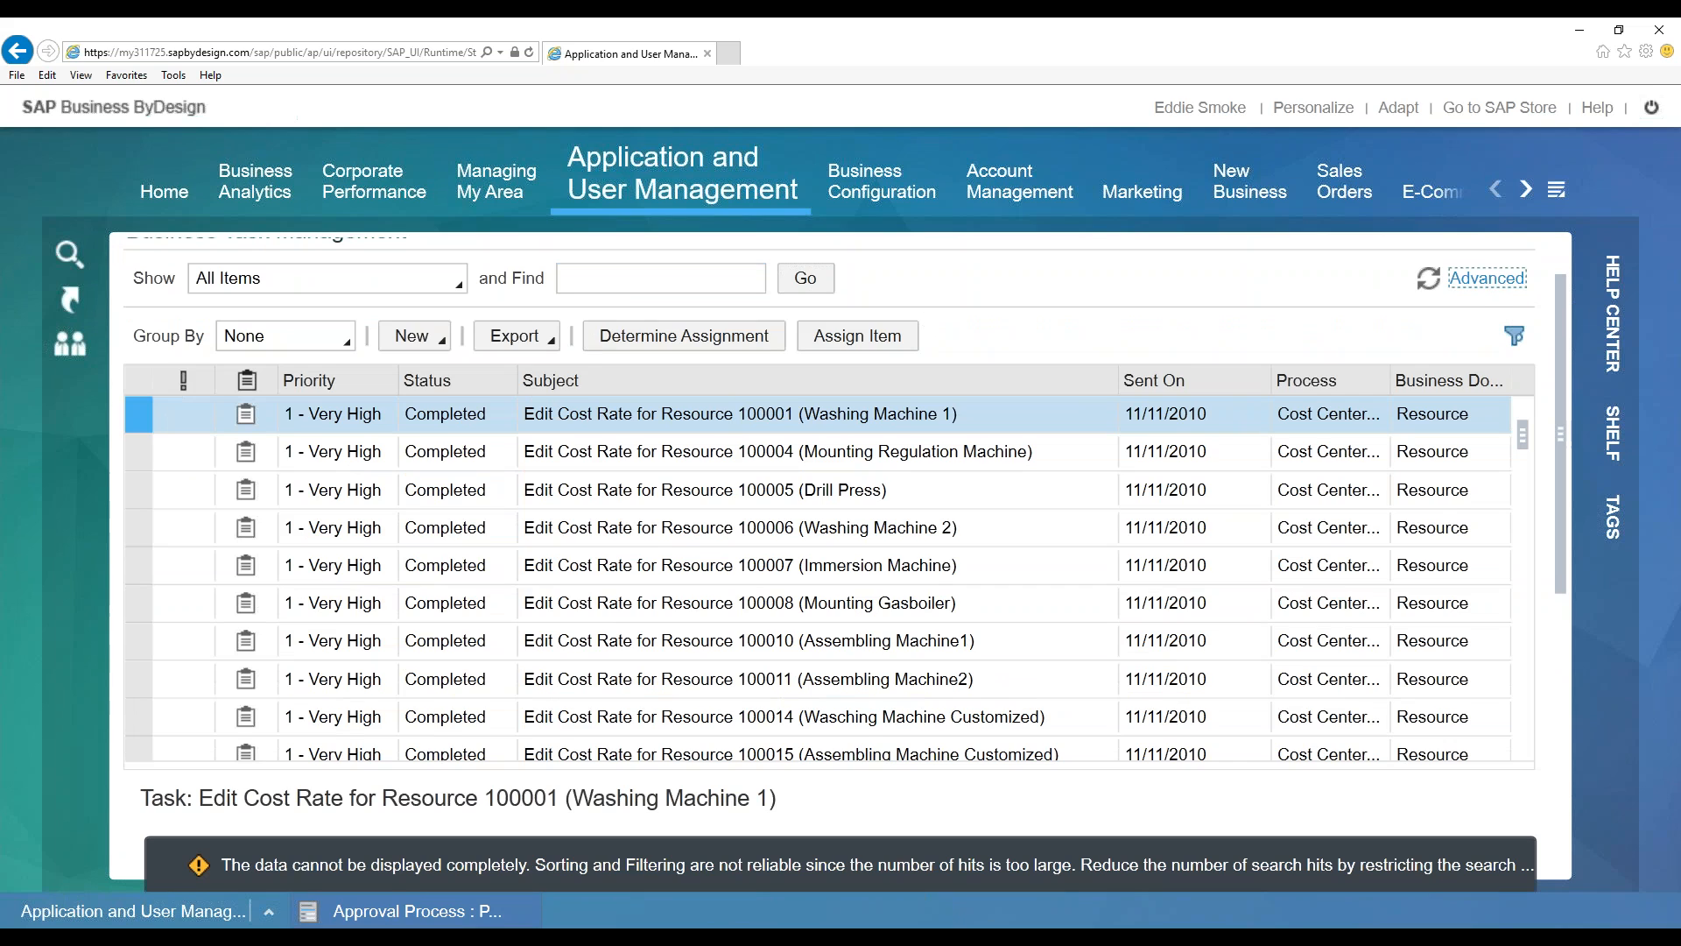
{"action": "left_click", "coordinate": [603, 278]}
Search tasks for 'approve*', review the approval results, and return to basic search
{"action": "type", "text": "approve*"}
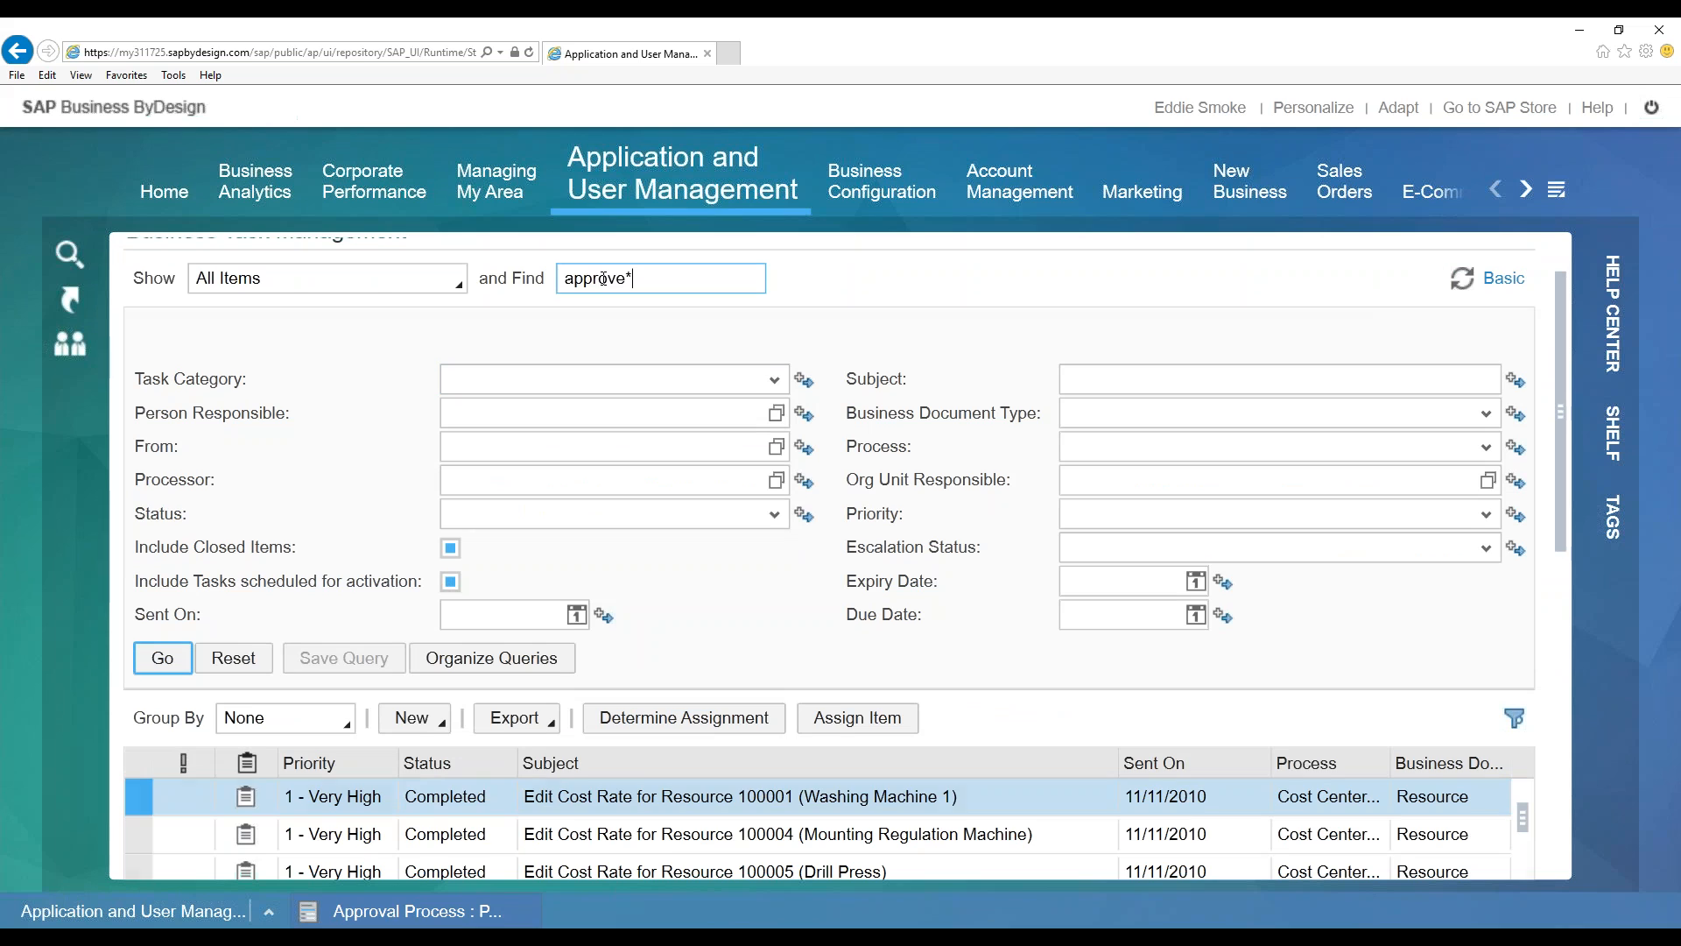
{"action": "key", "text": "Return"}
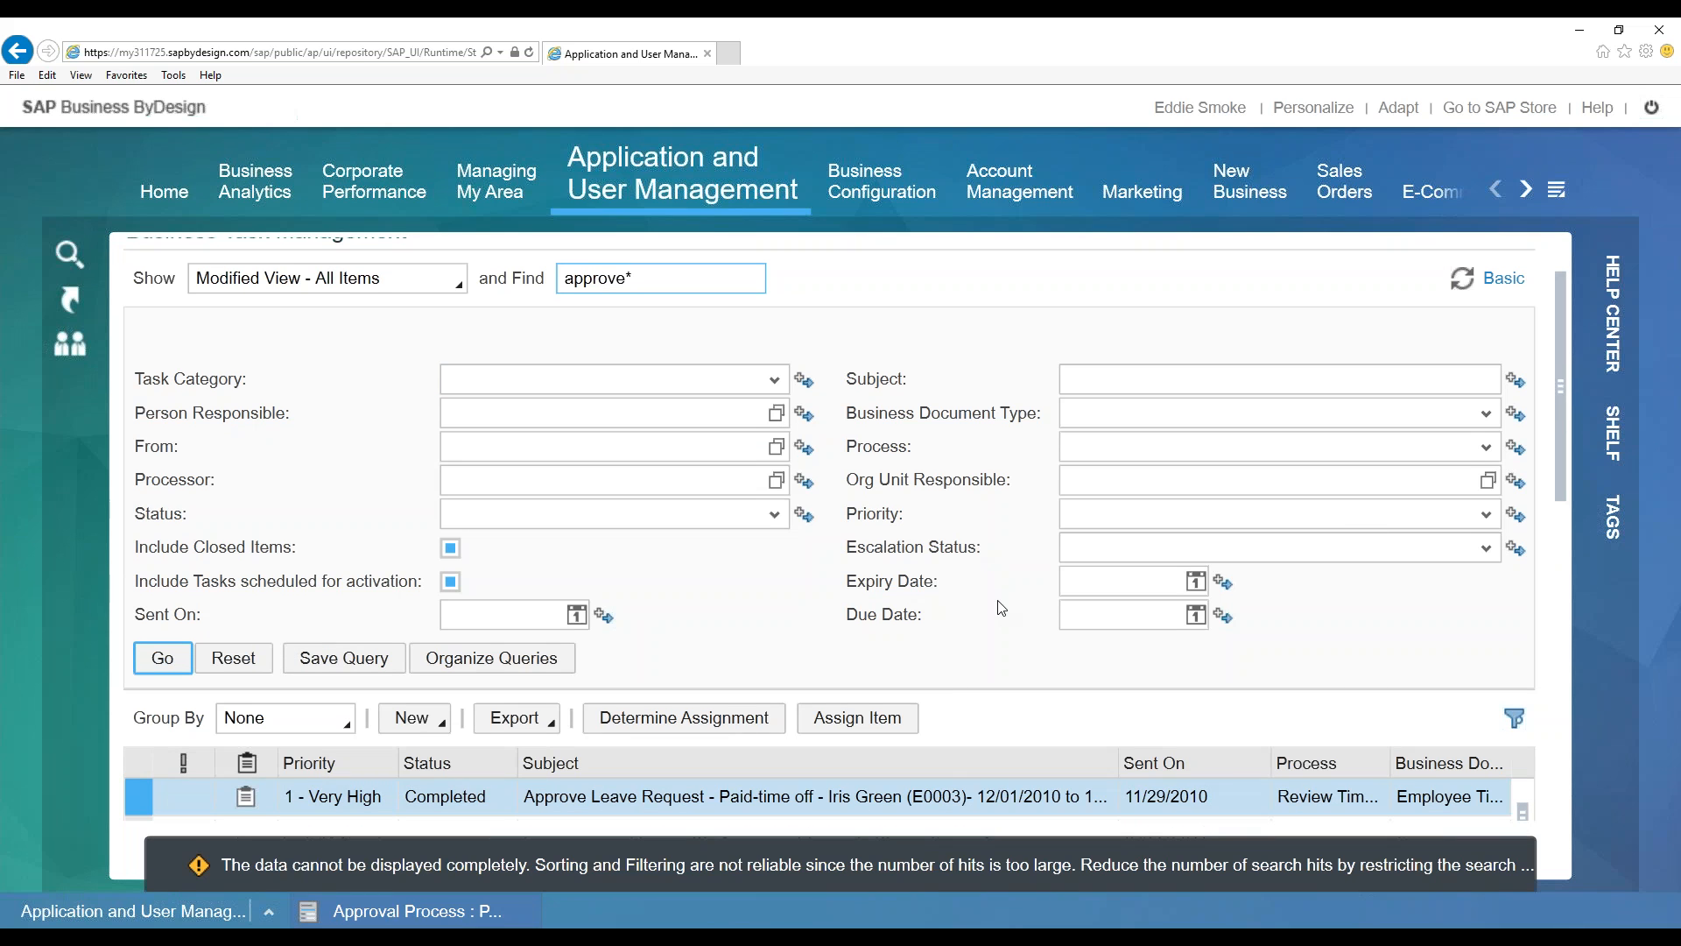
{"action": "scroll", "coordinate": [985, 570], "scroll_direction": "down", "scroll_amount": 5}
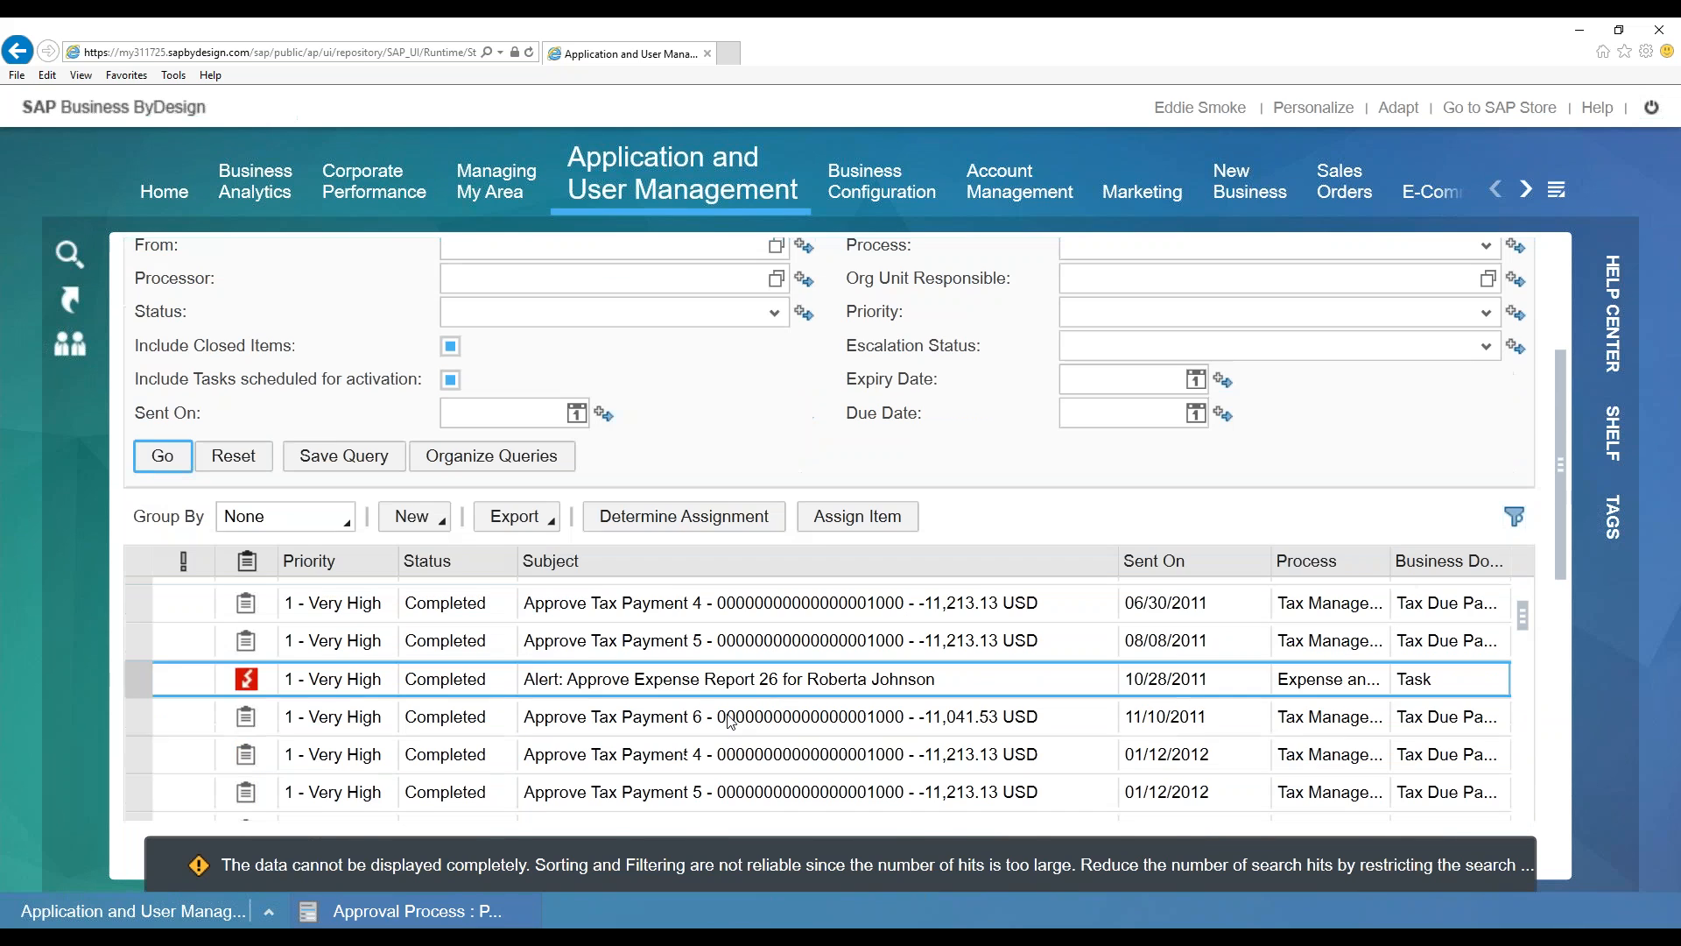
{"action": "scroll", "coordinate": [815, 687], "scroll_direction": "up", "scroll_amount": 2}
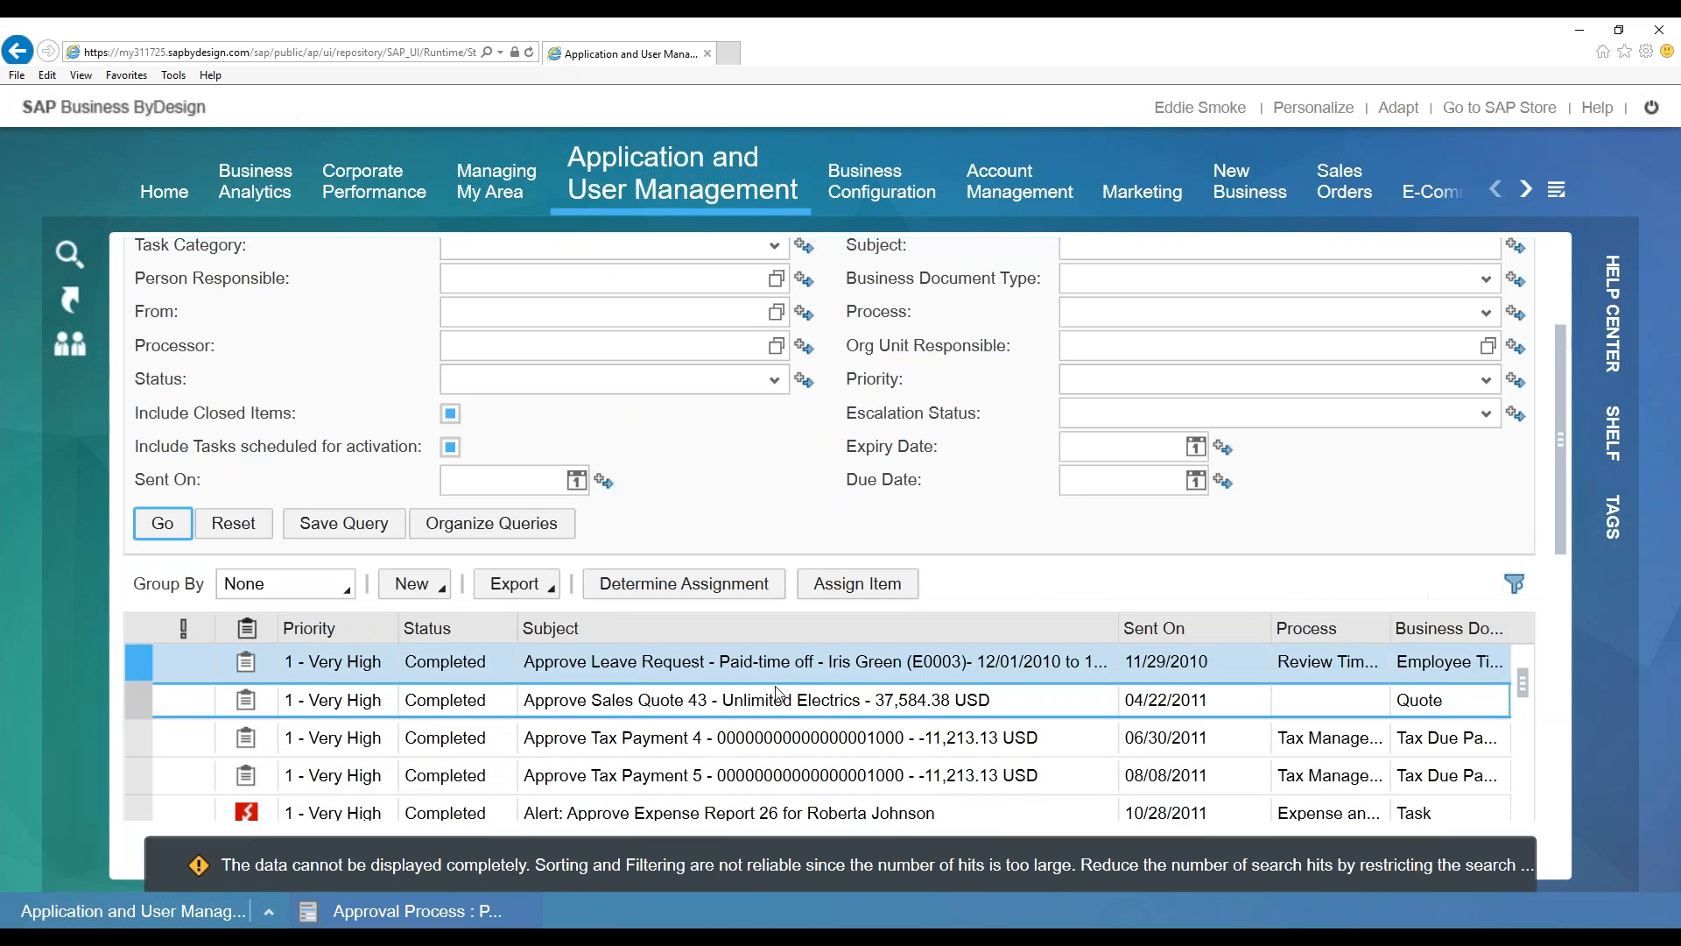
{"action": "scroll", "coordinate": [778, 692], "scroll_direction": "down", "scroll_amount": 3}
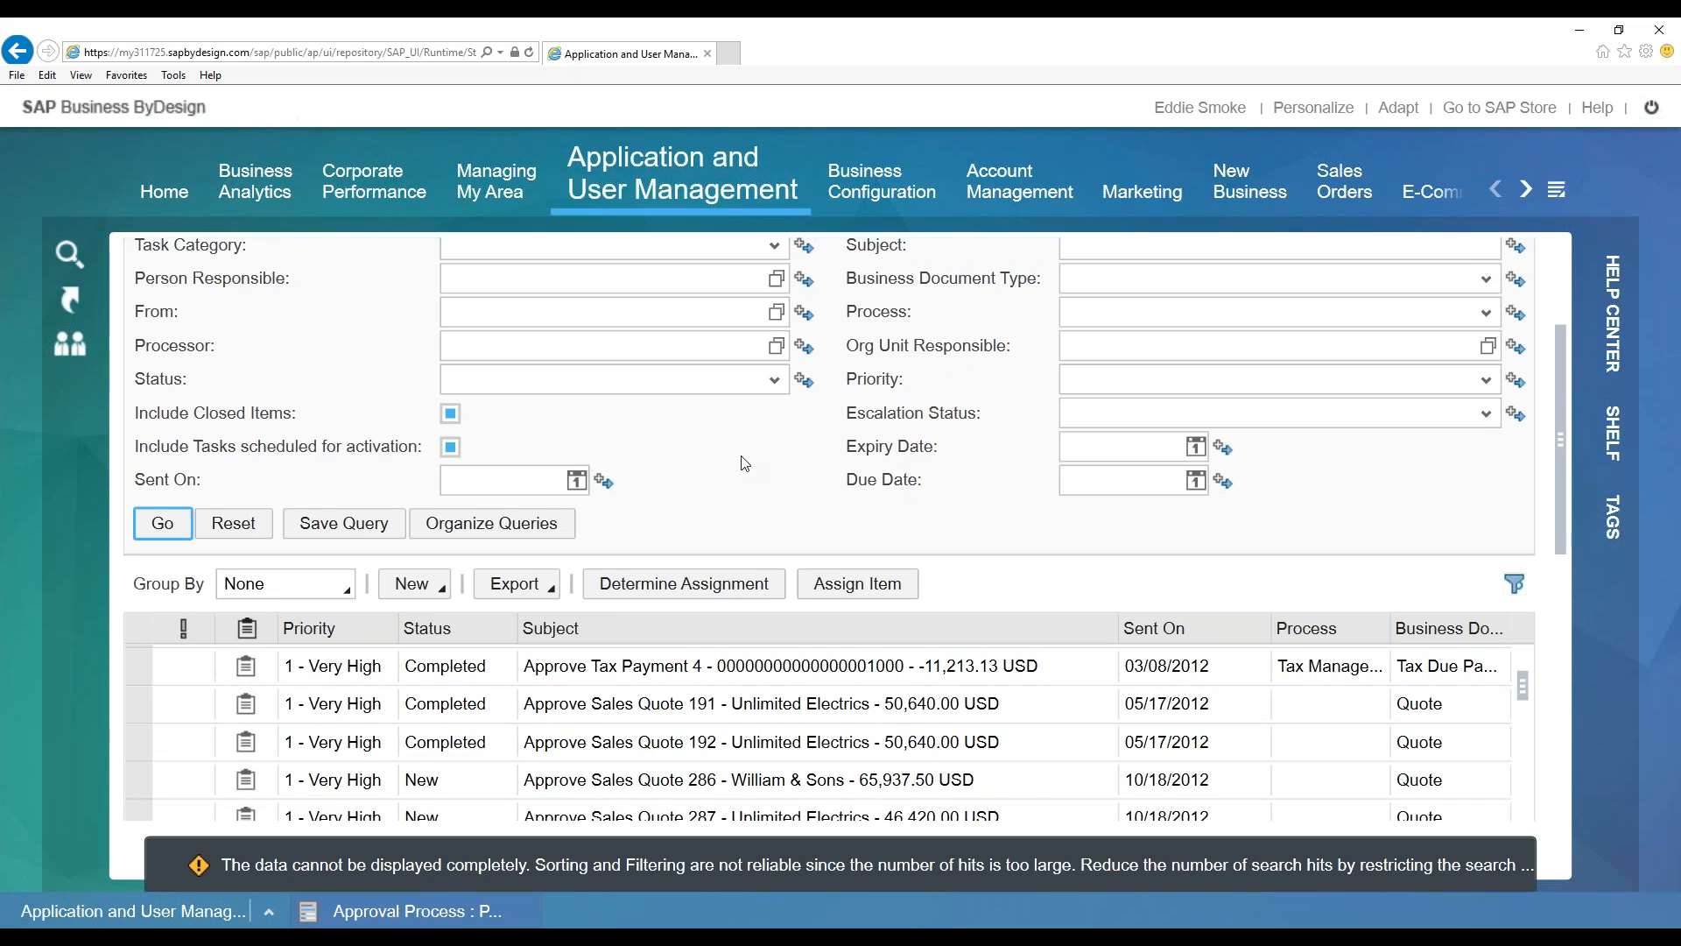
{"action": "scroll", "coordinate": [838, 529], "scroll_direction": "up", "scroll_amount": 2}
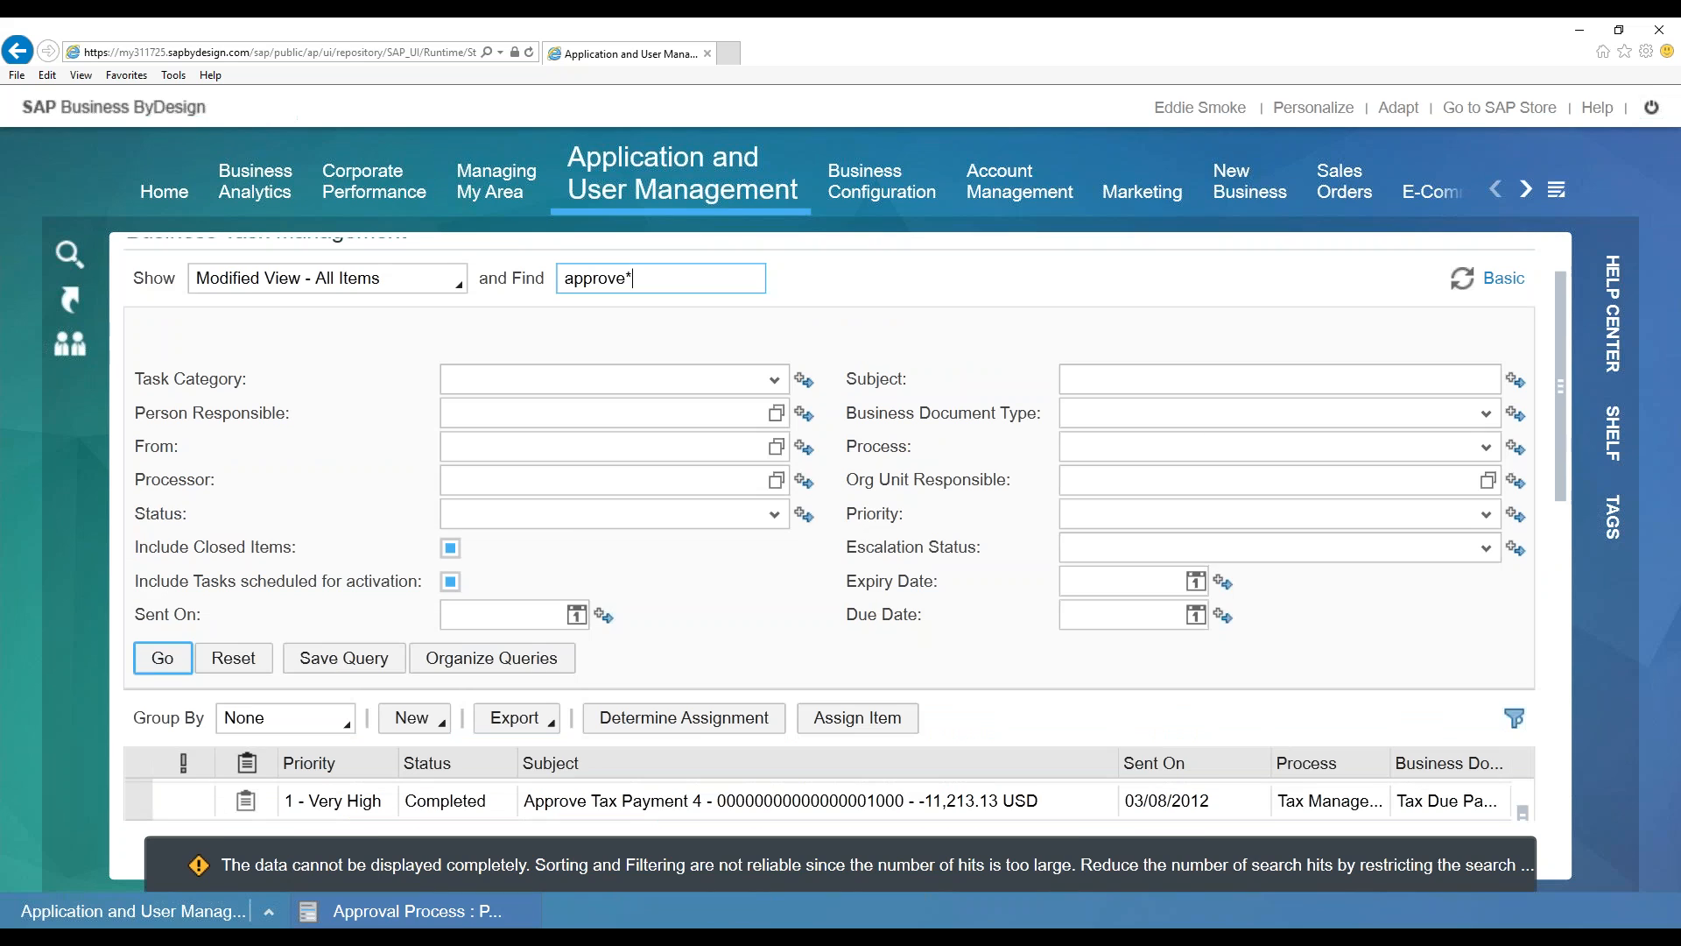
{"action": "left_click", "coordinate": [1512, 283]}
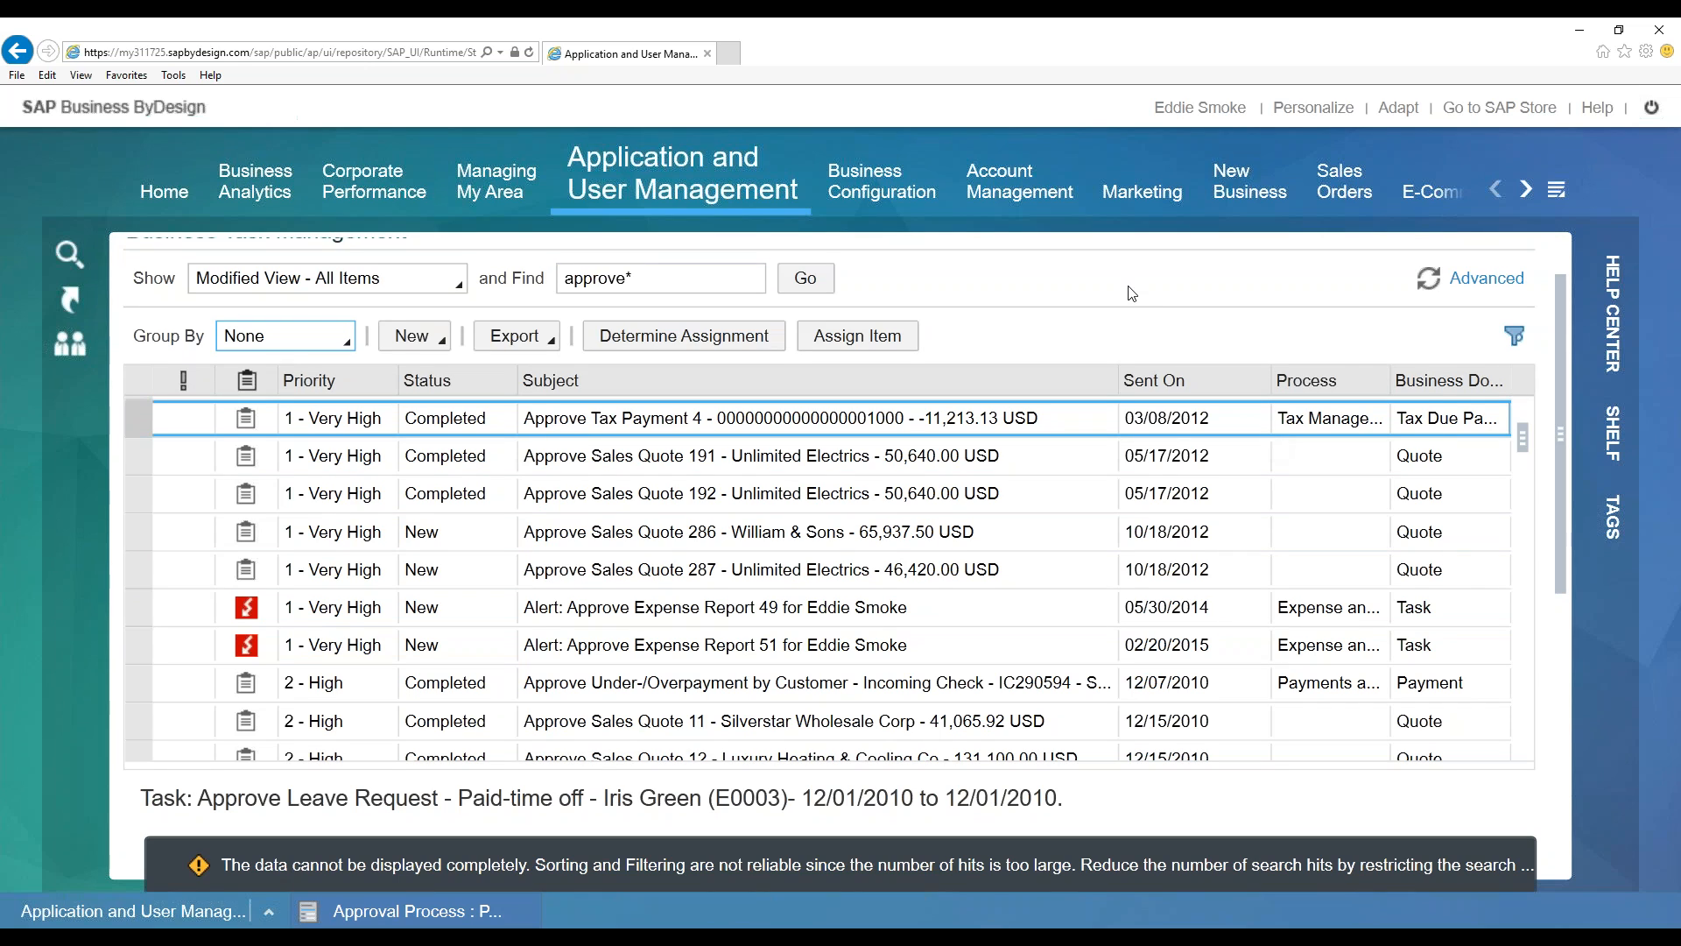
Assign the Approve Sales Quote 286 task to the headquarters consultant user
{"action": "left_click", "coordinate": [470, 543]}
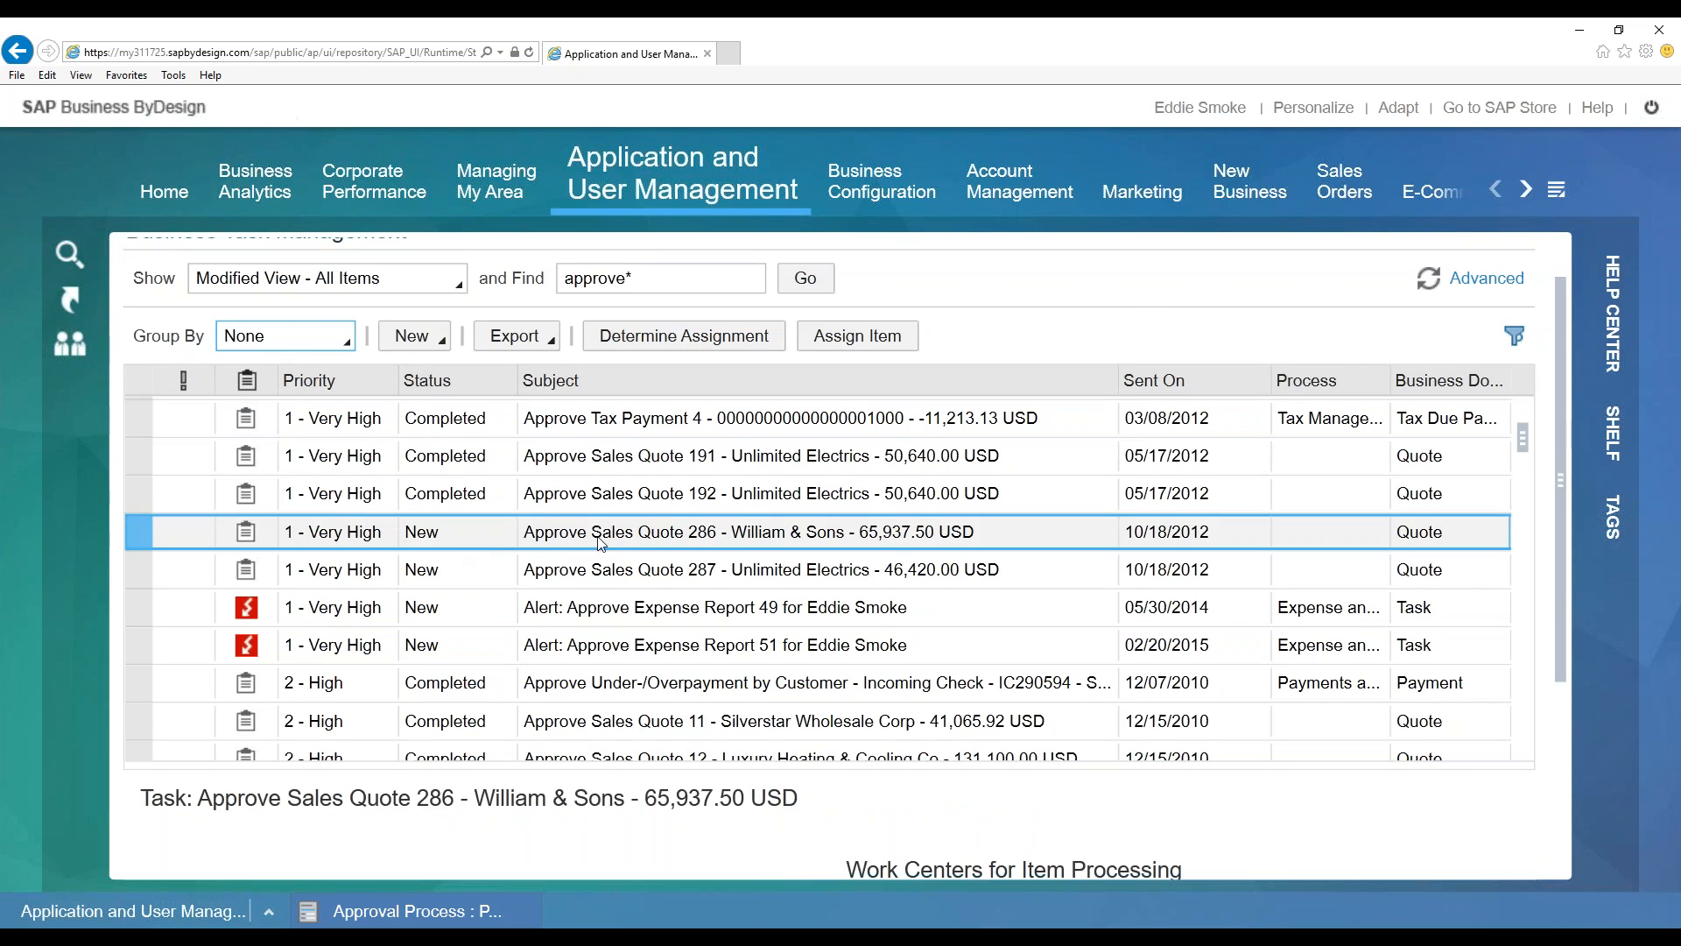
{"action": "left_click", "coordinate": [863, 333]}
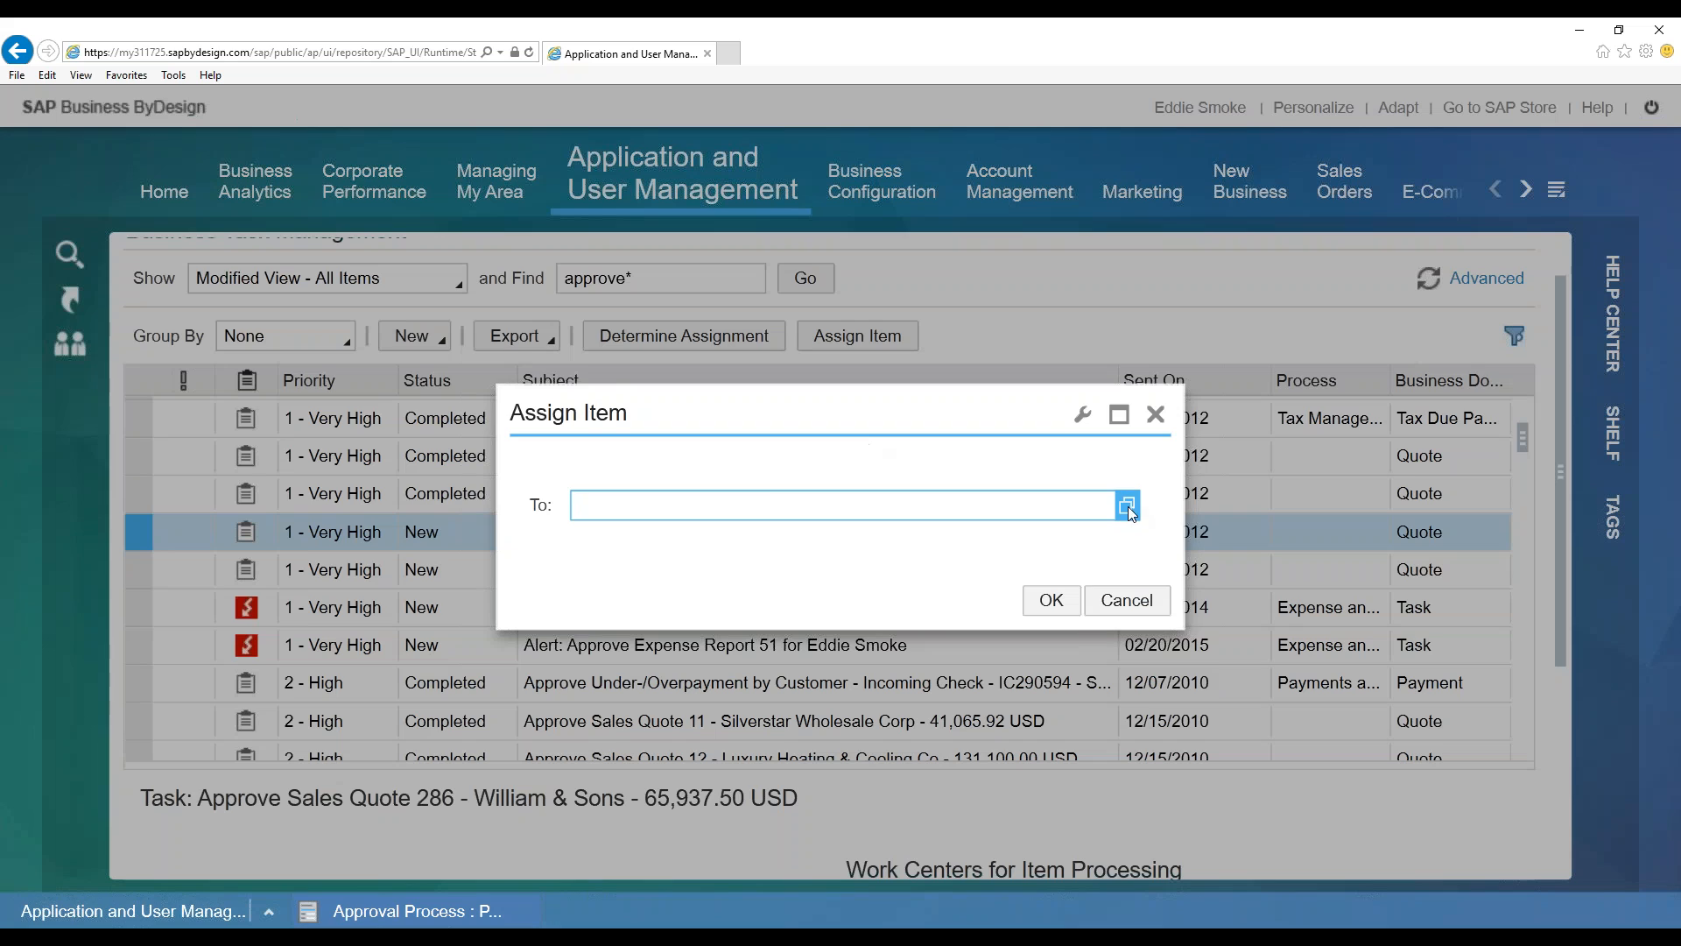
{"action": "left_click", "coordinate": [1128, 506]}
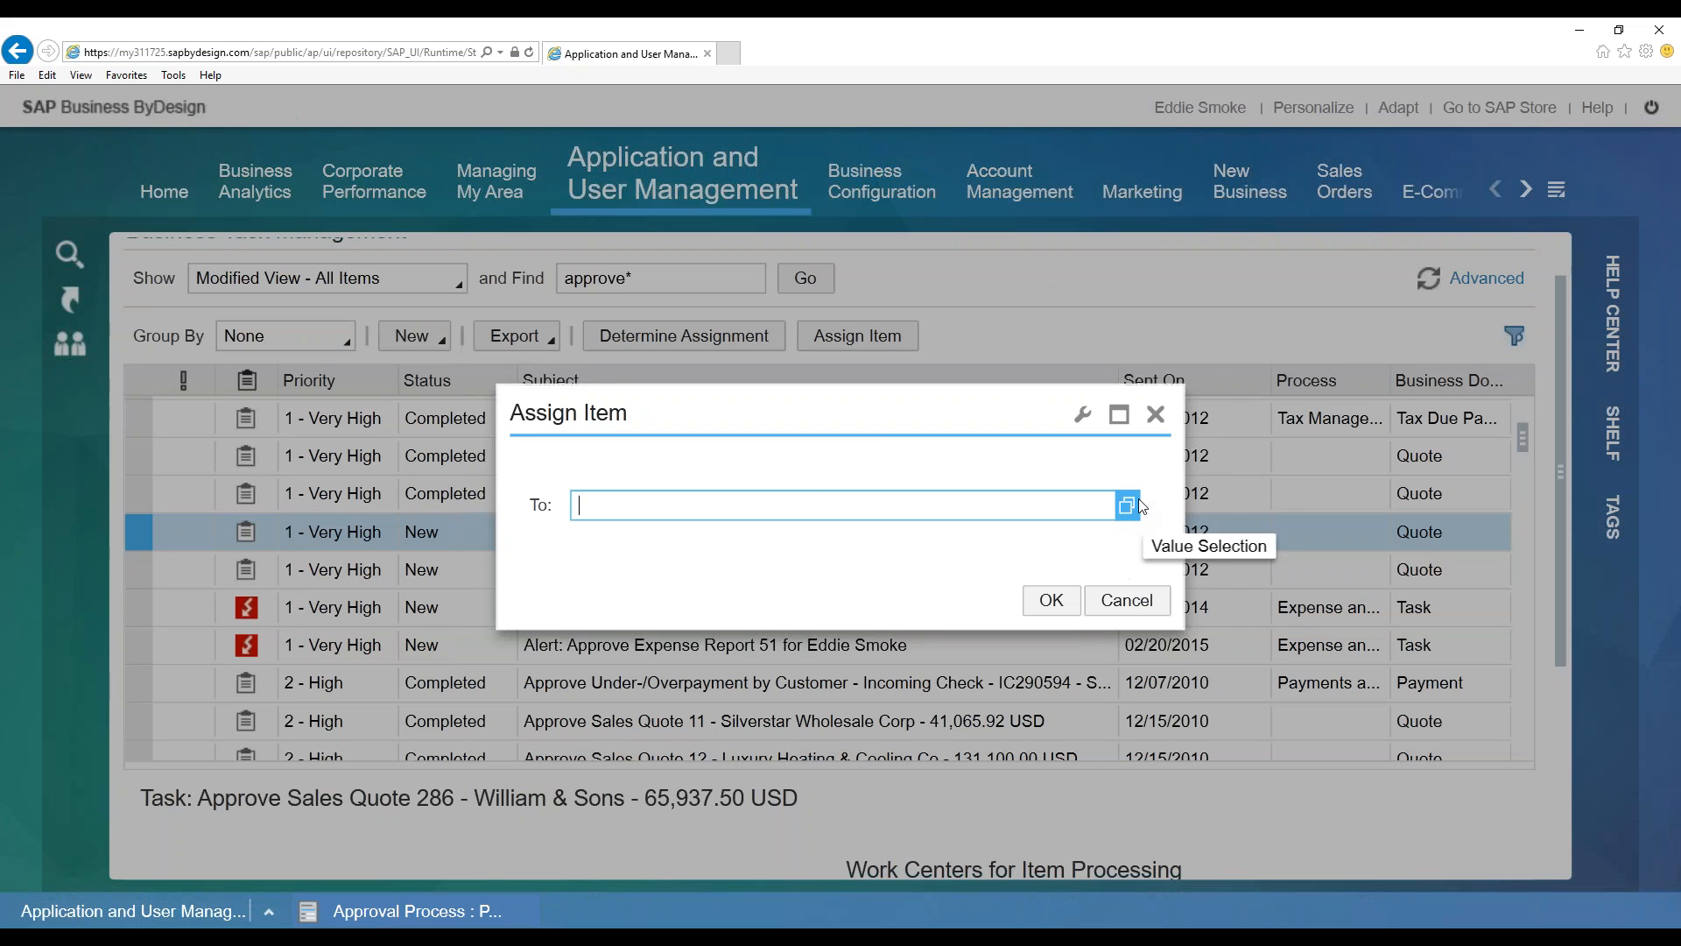
{"action": "left_click", "coordinate": [807, 490]}
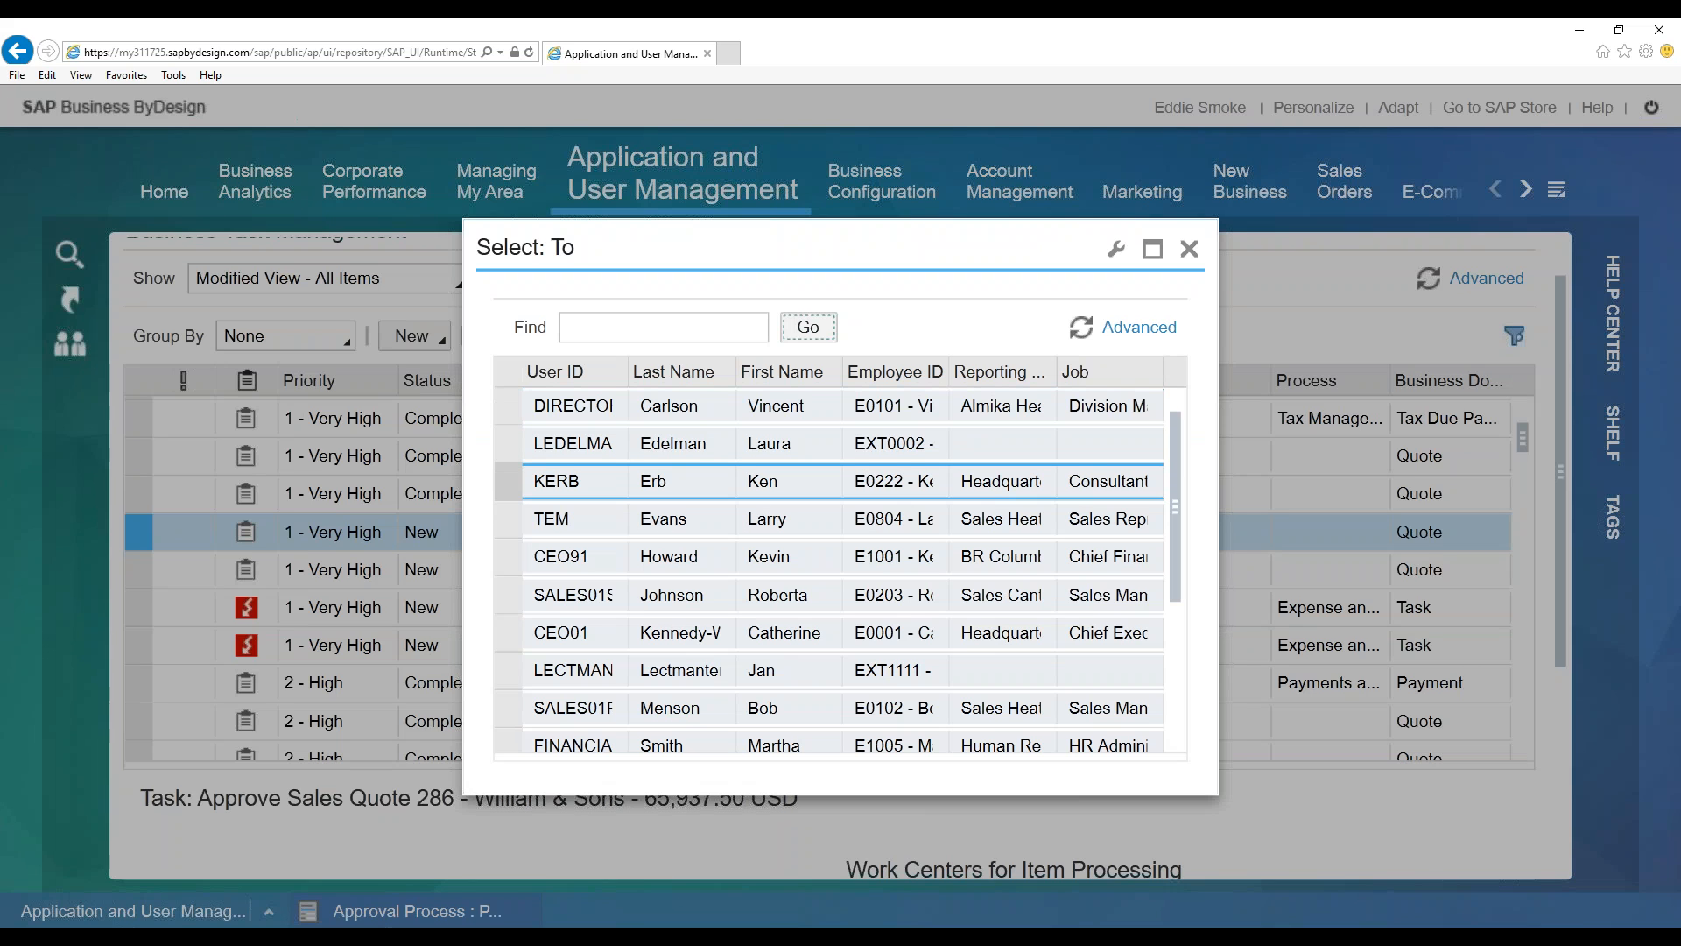
{"action": "left_click", "coordinate": [963, 481]}
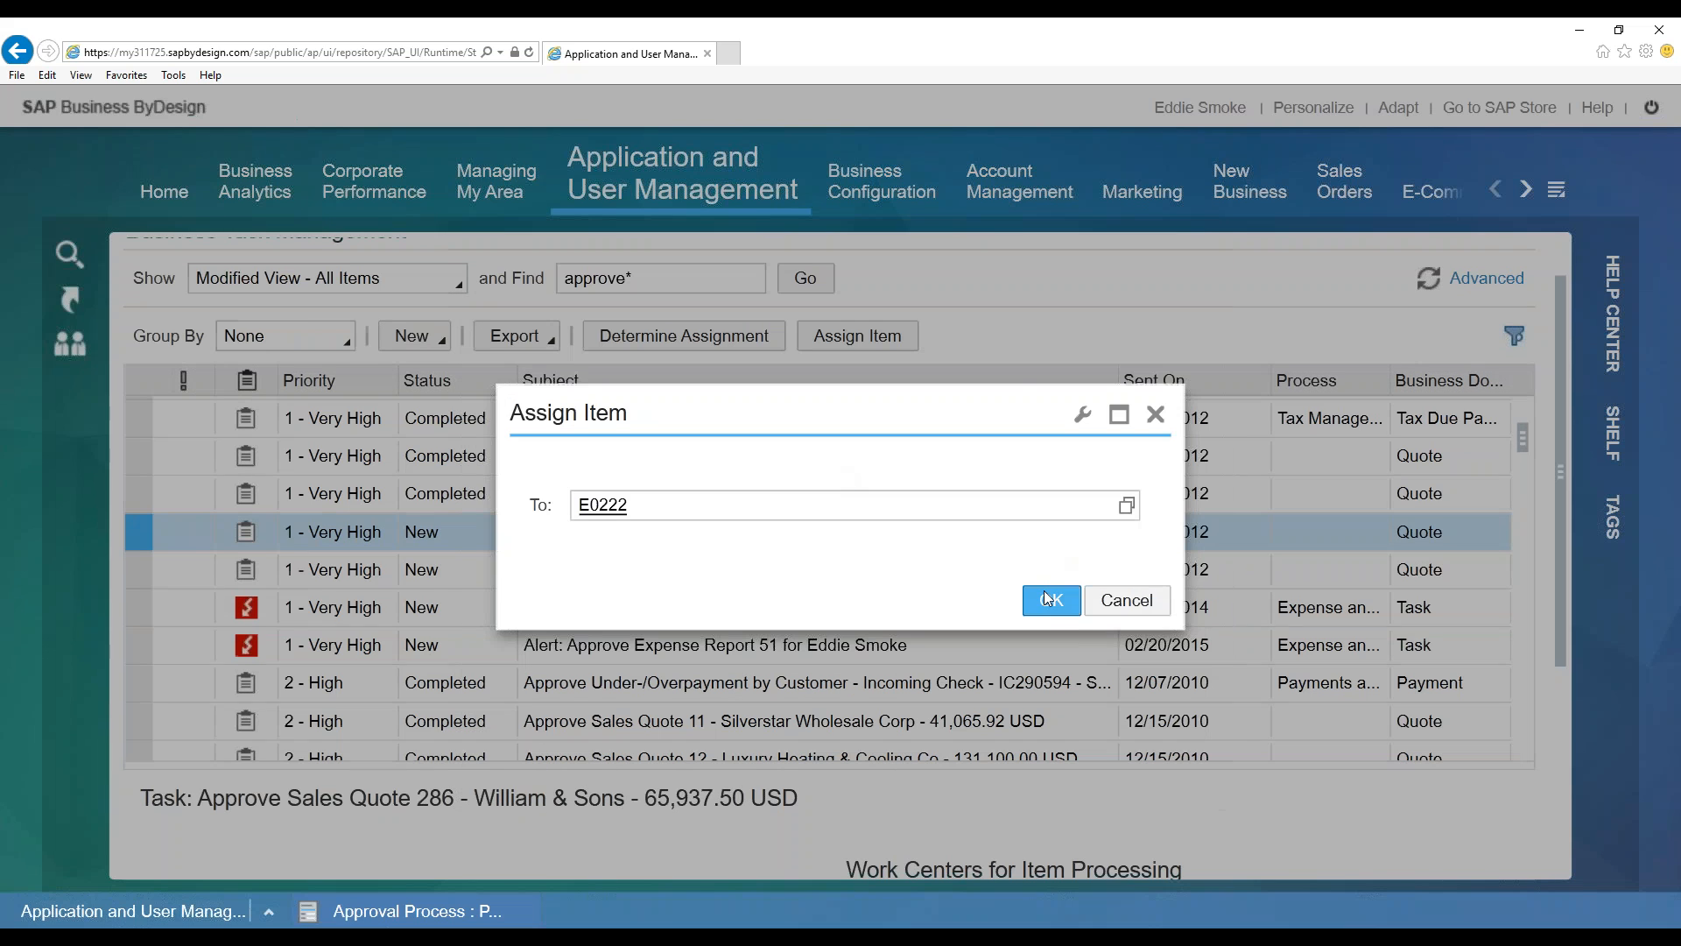
{"action": "key", "text": "Return"}
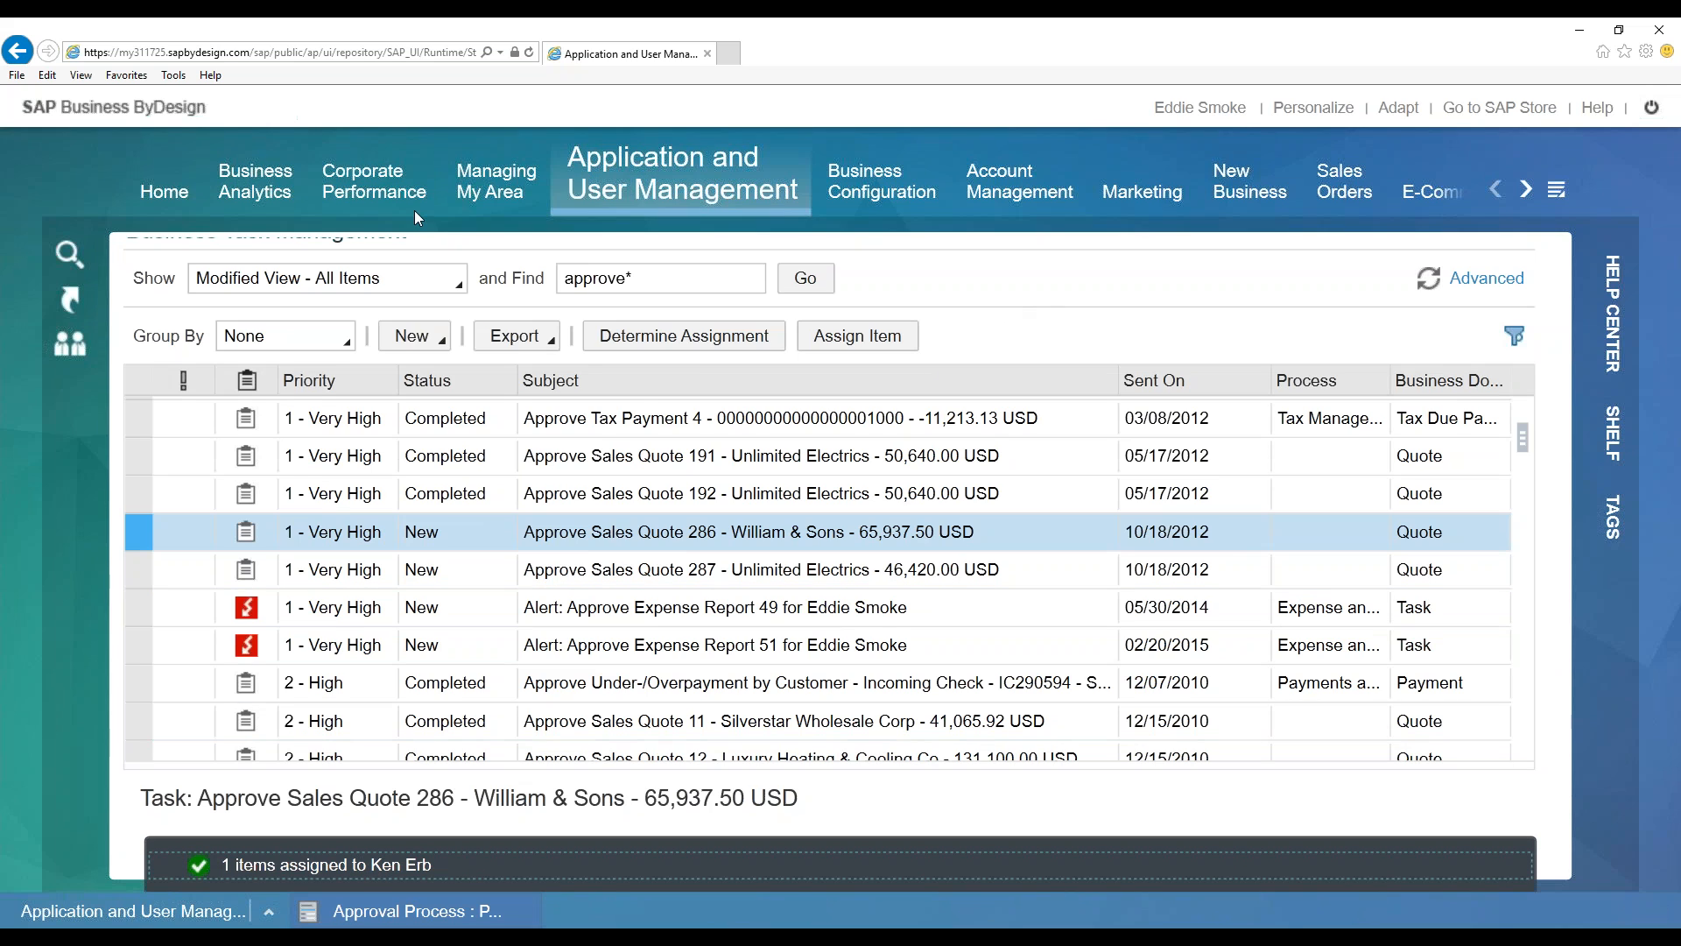
{"action": "mouse_move", "coordinate": [529, 184]}
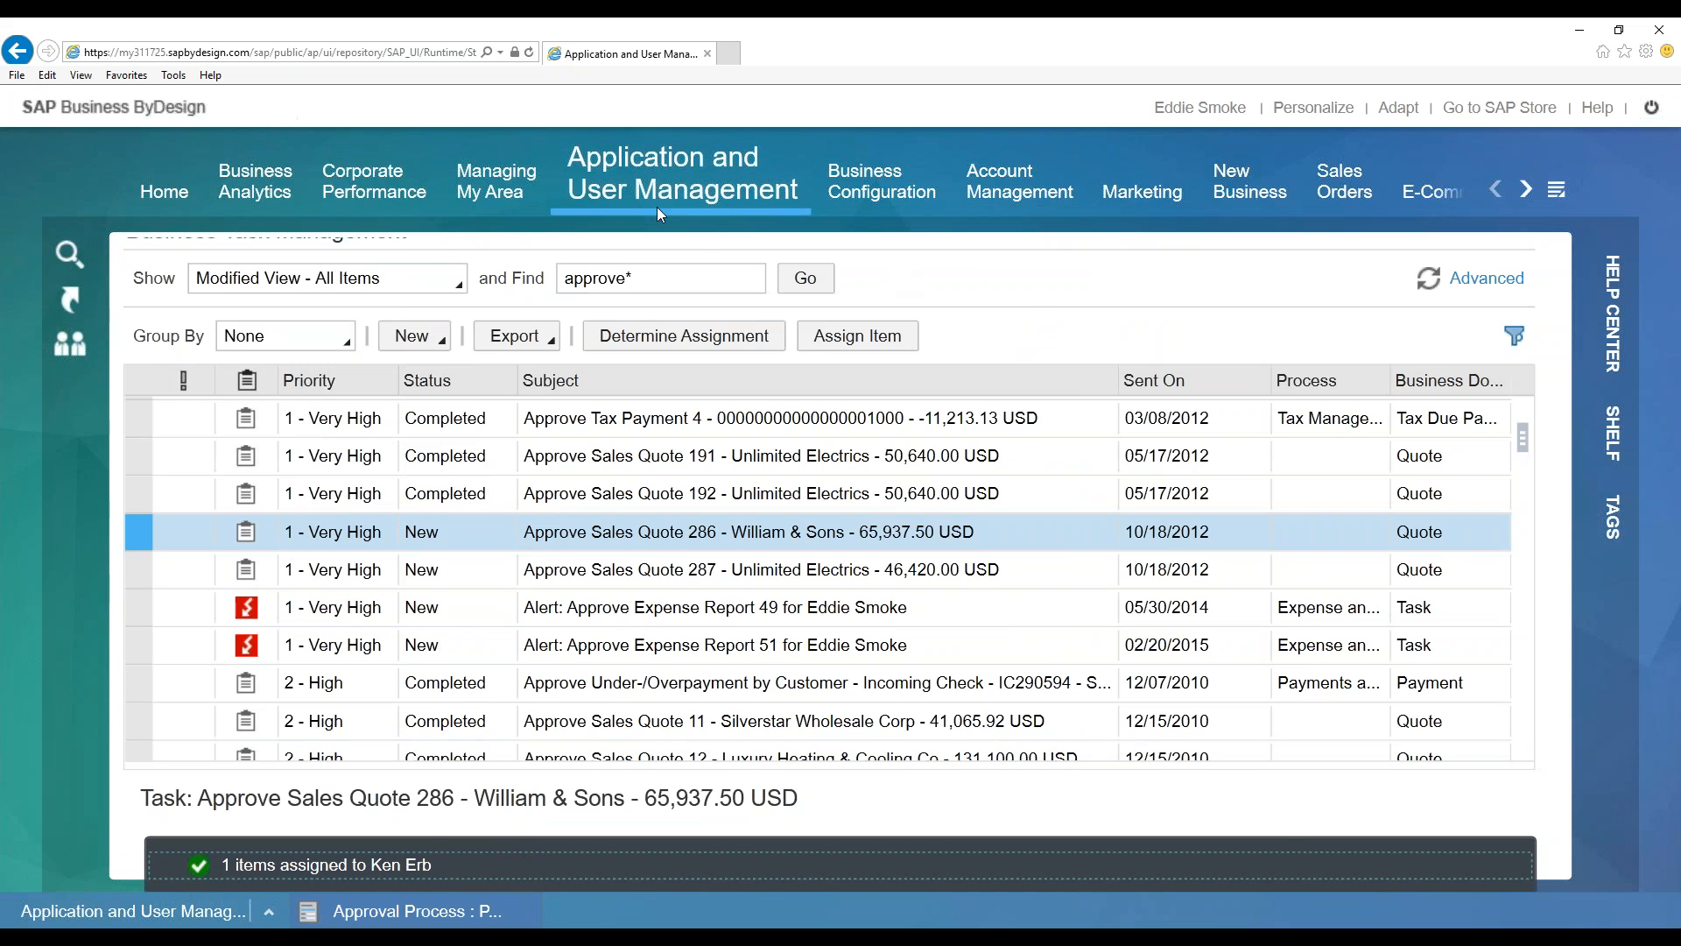
{"action": "mouse_move", "coordinate": [656, 191]}
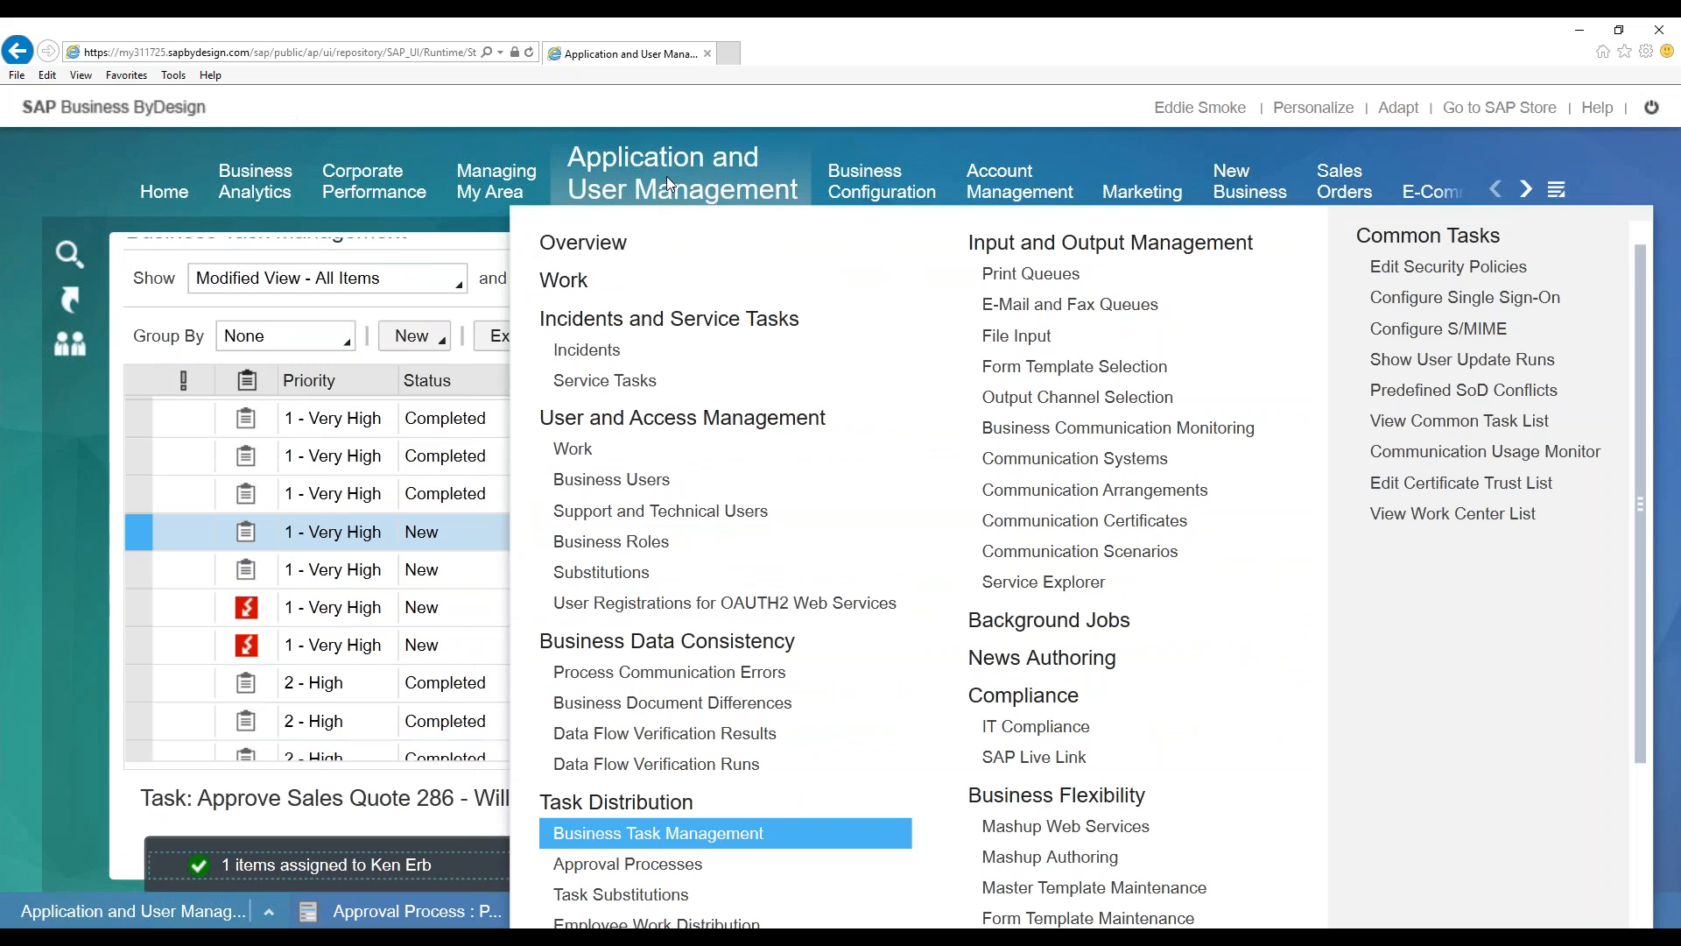
Edit the first employee's substitutions, setting the relation type to 'fills in for'
{"action": "scroll", "coordinate": [697, 765], "scroll_direction": "down", "scroll_amount": 1}
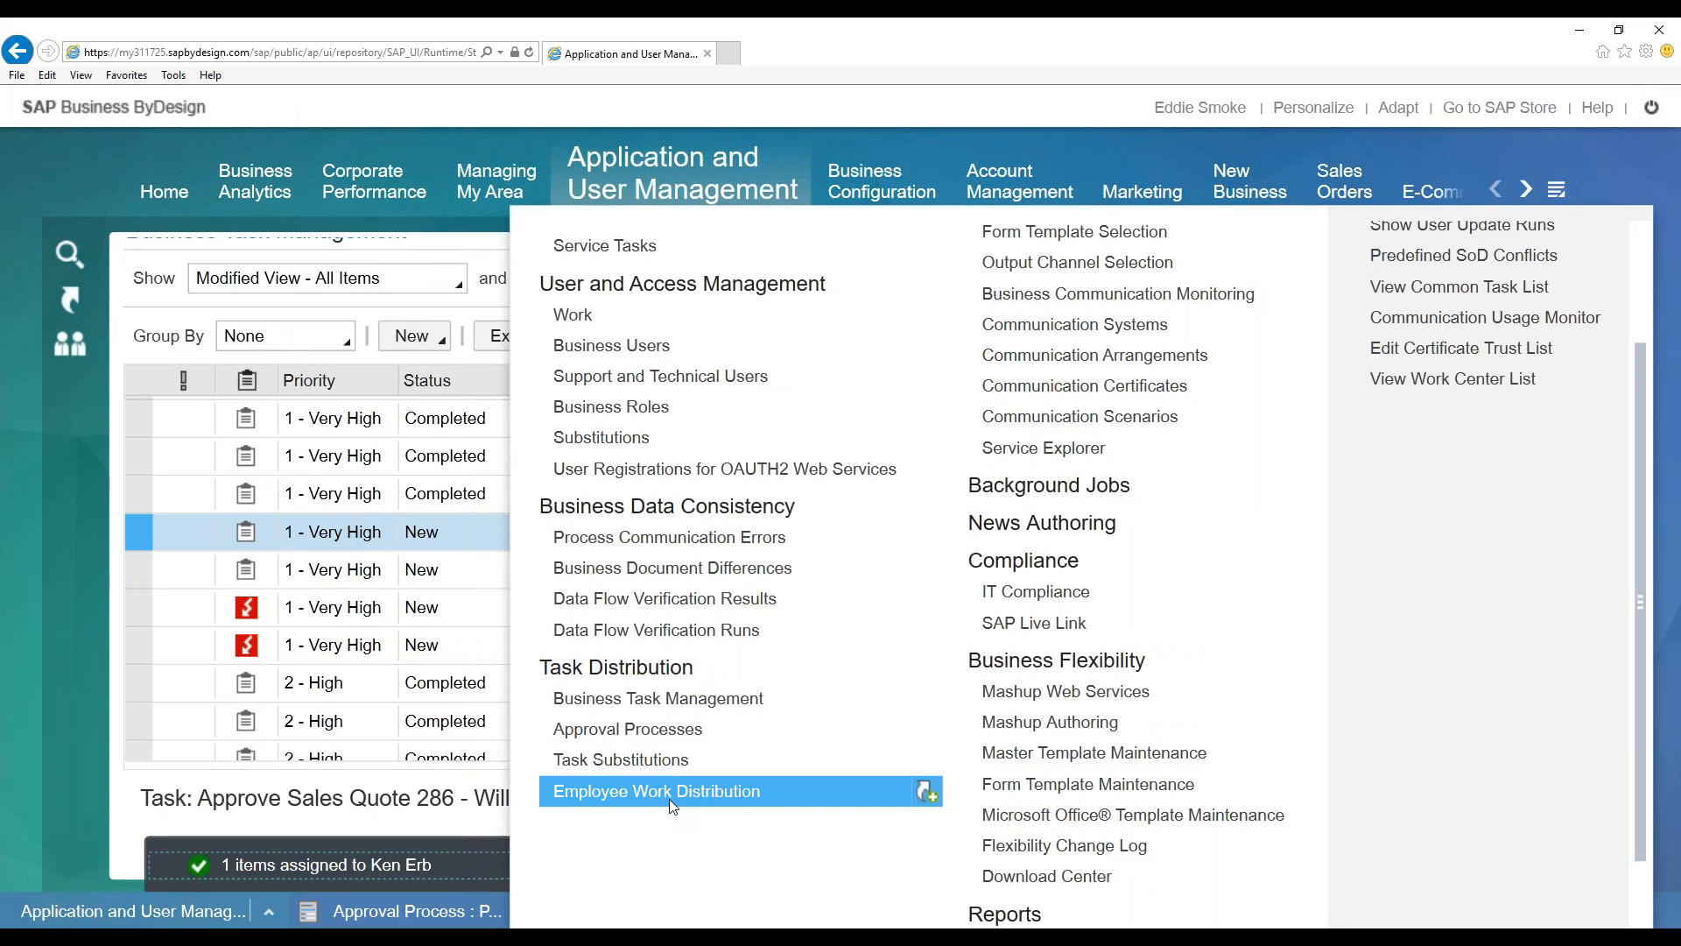
{"action": "left_click", "coordinate": [751, 698]}
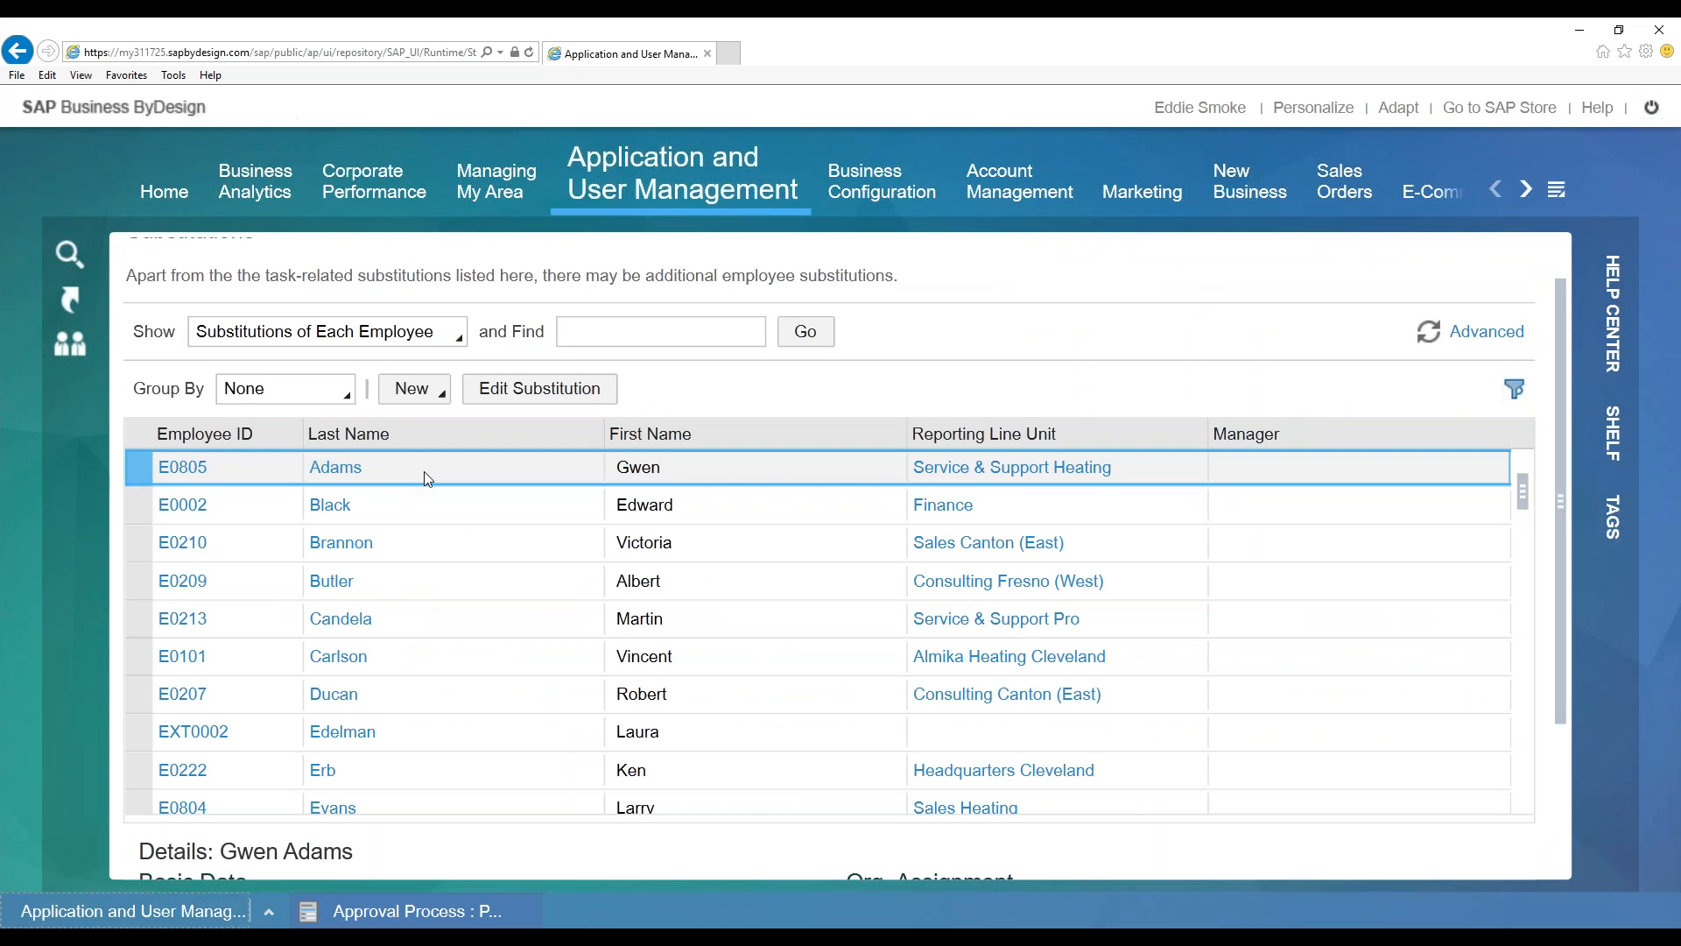
{"action": "left_click", "coordinate": [529, 390]}
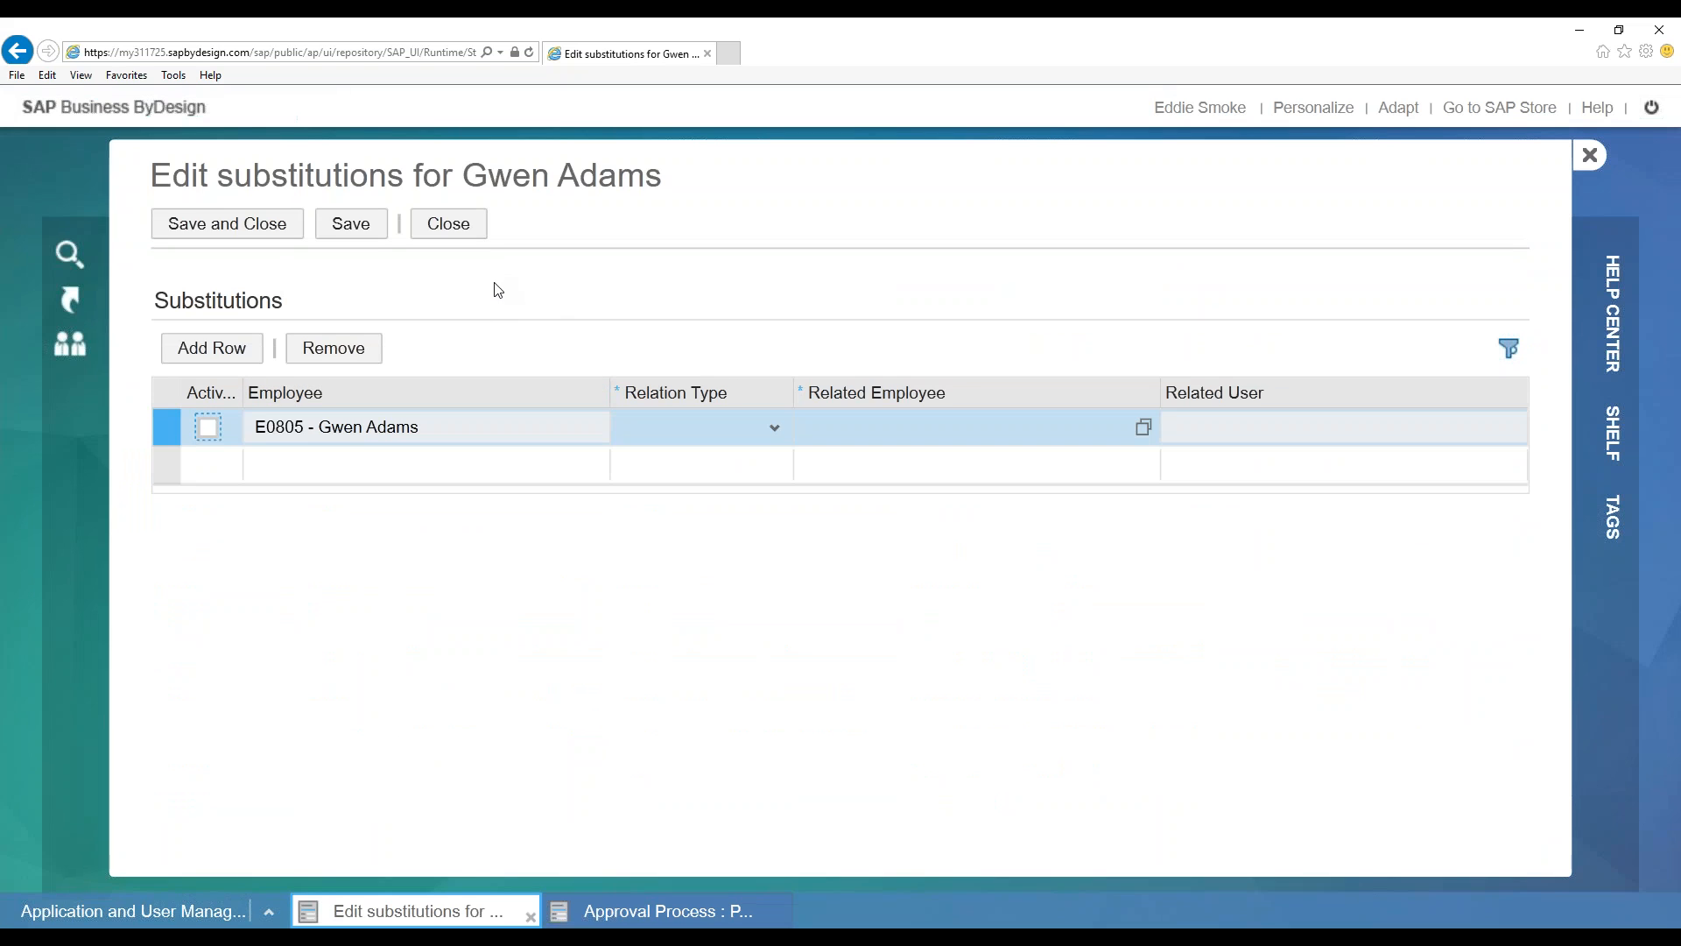
{"action": "left_click_drag", "start_coordinate": [242, 393], "coordinate": [322, 396]}
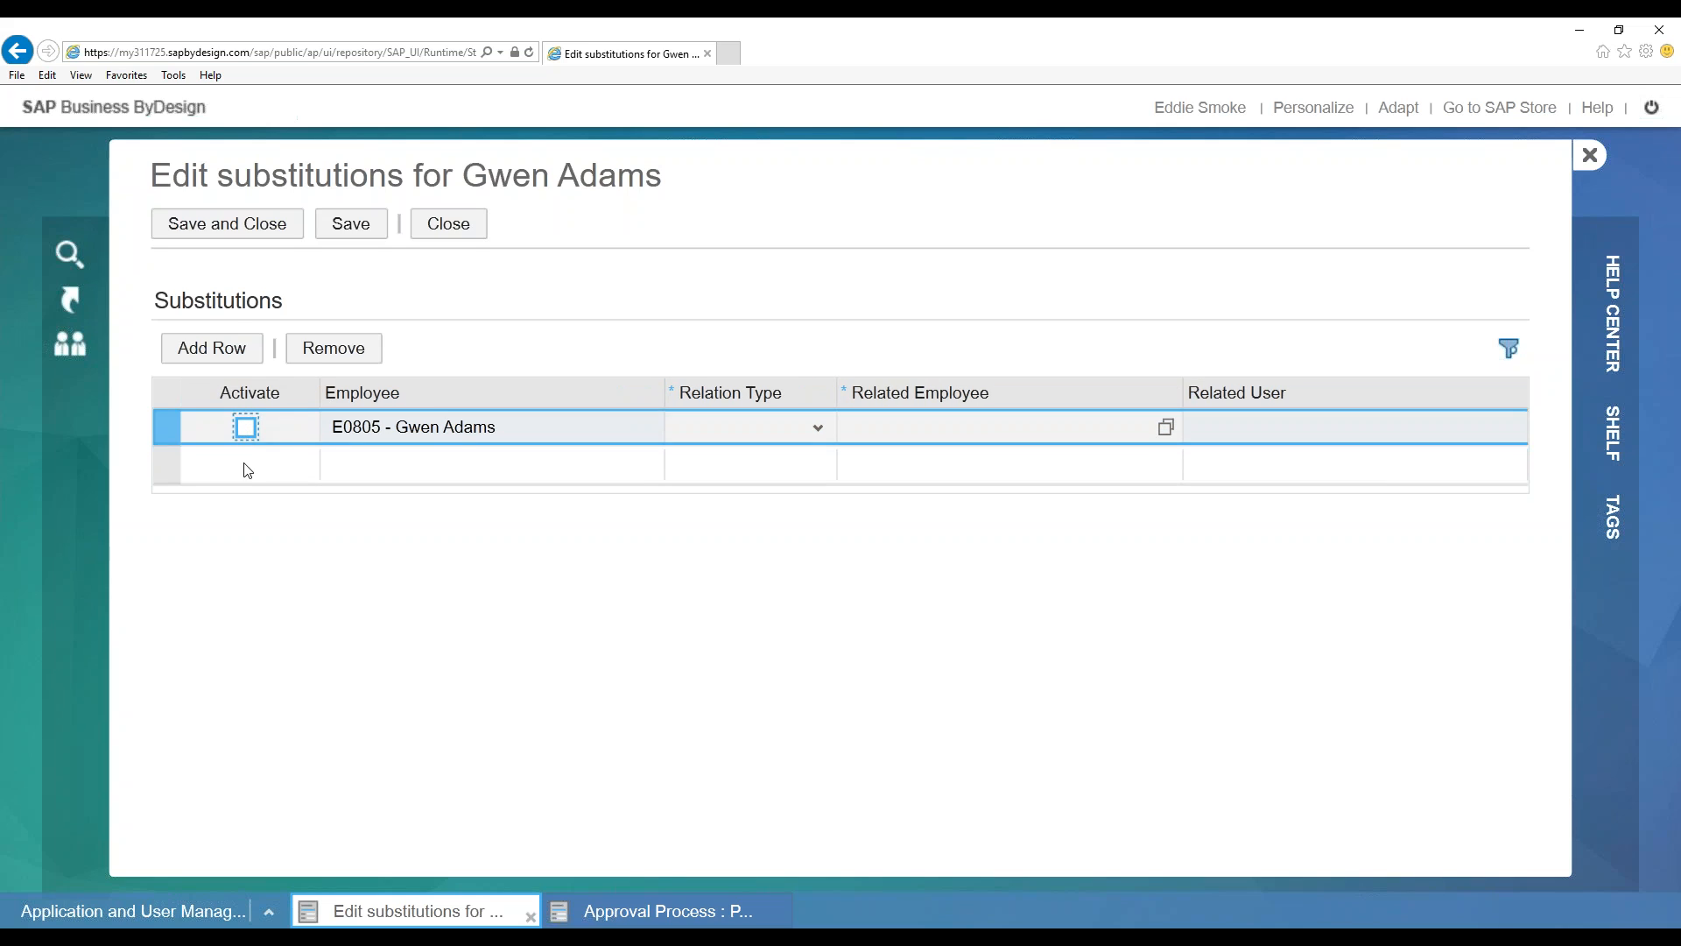
{"action": "left_click", "coordinate": [814, 427]}
{"action": "left_click", "coordinate": [772, 493]}
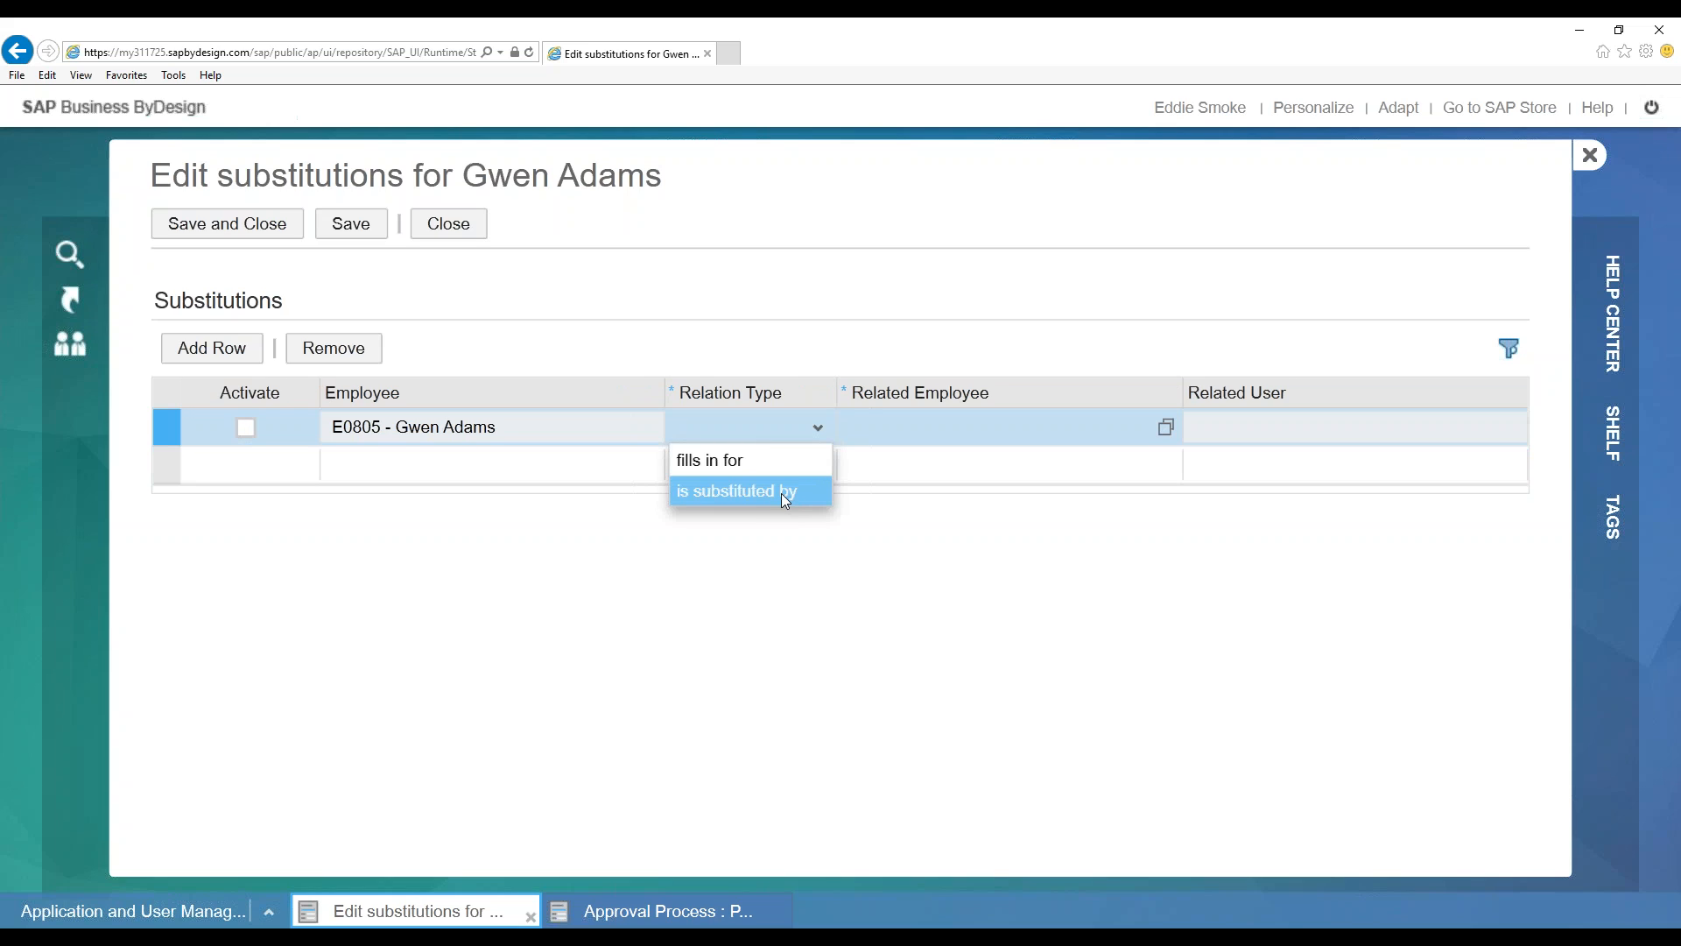
{"action": "left_click", "coordinate": [749, 464]}
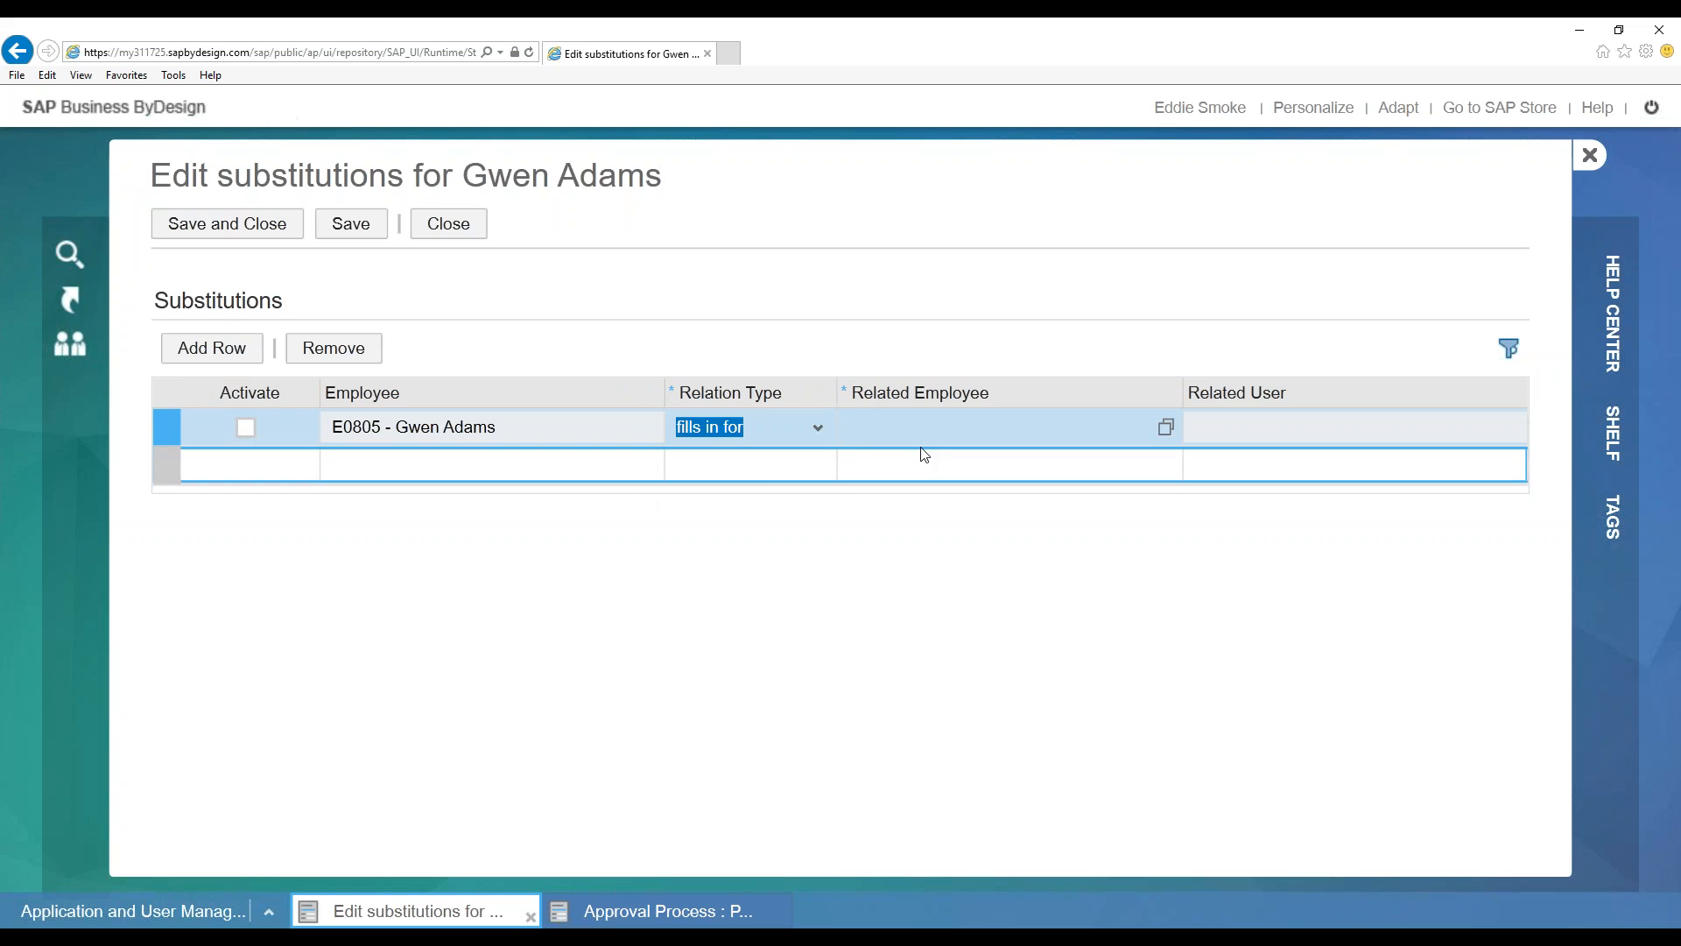
Browse for a related employee without choosing one, then close the editor unsaved
{"action": "left_click", "coordinate": [1150, 427]}
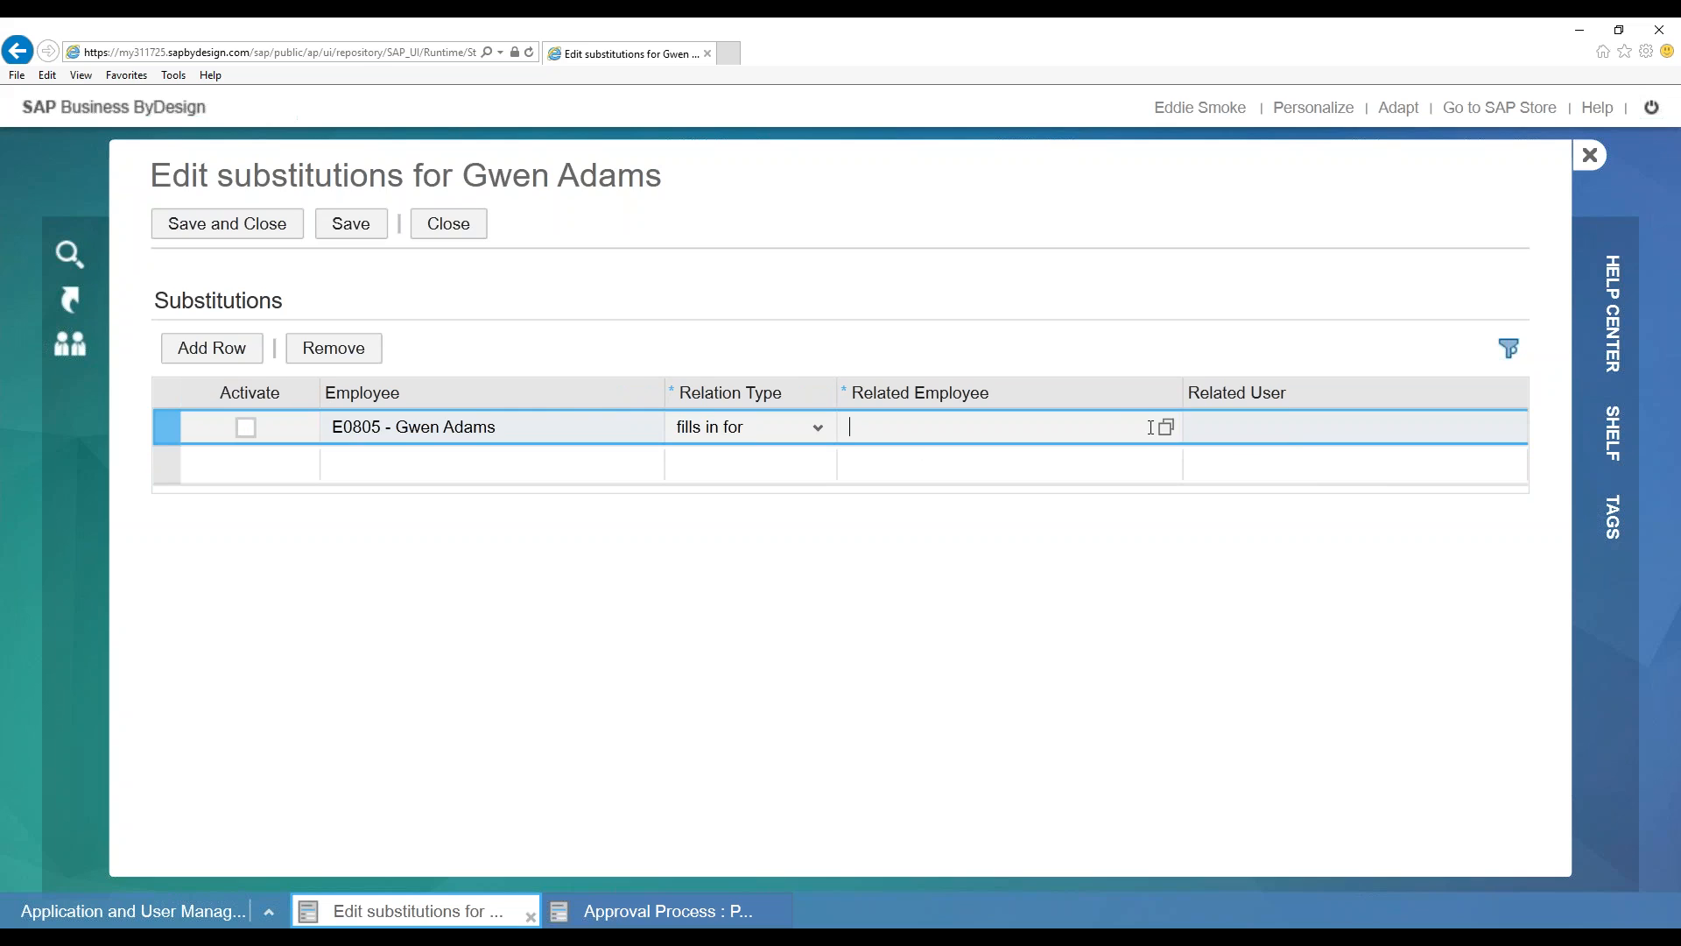
{"action": "left_click", "coordinate": [1165, 427]}
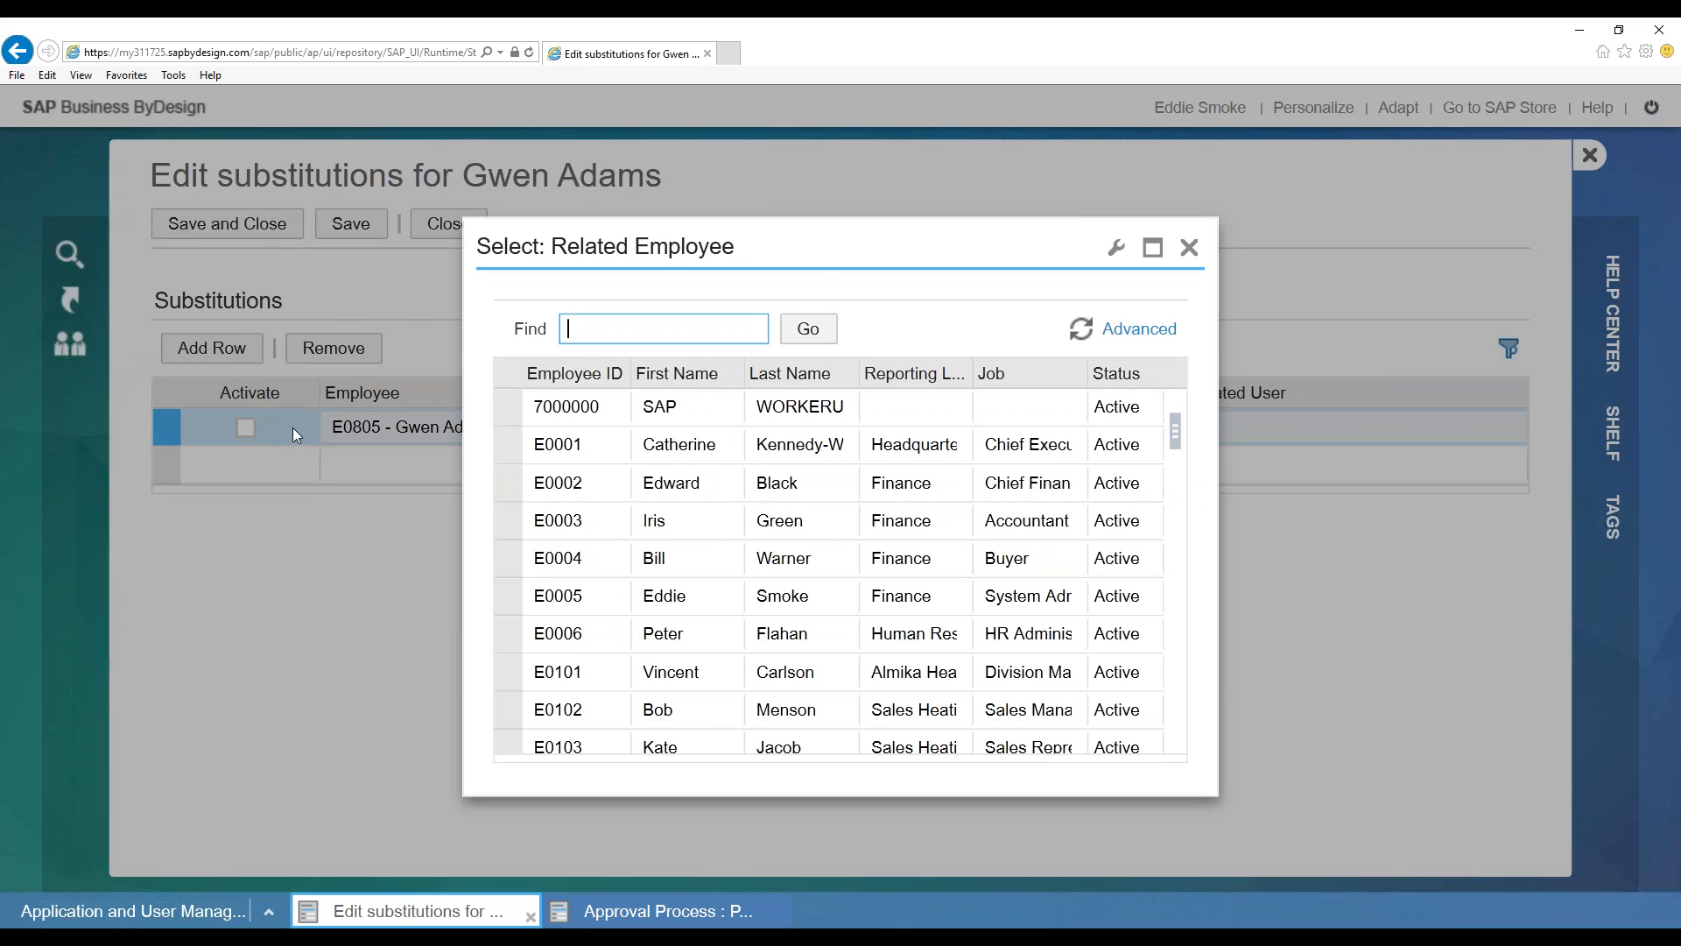
{"action": "left_click_drag", "start_coordinate": [900, 271], "coordinate": [970, 337]}
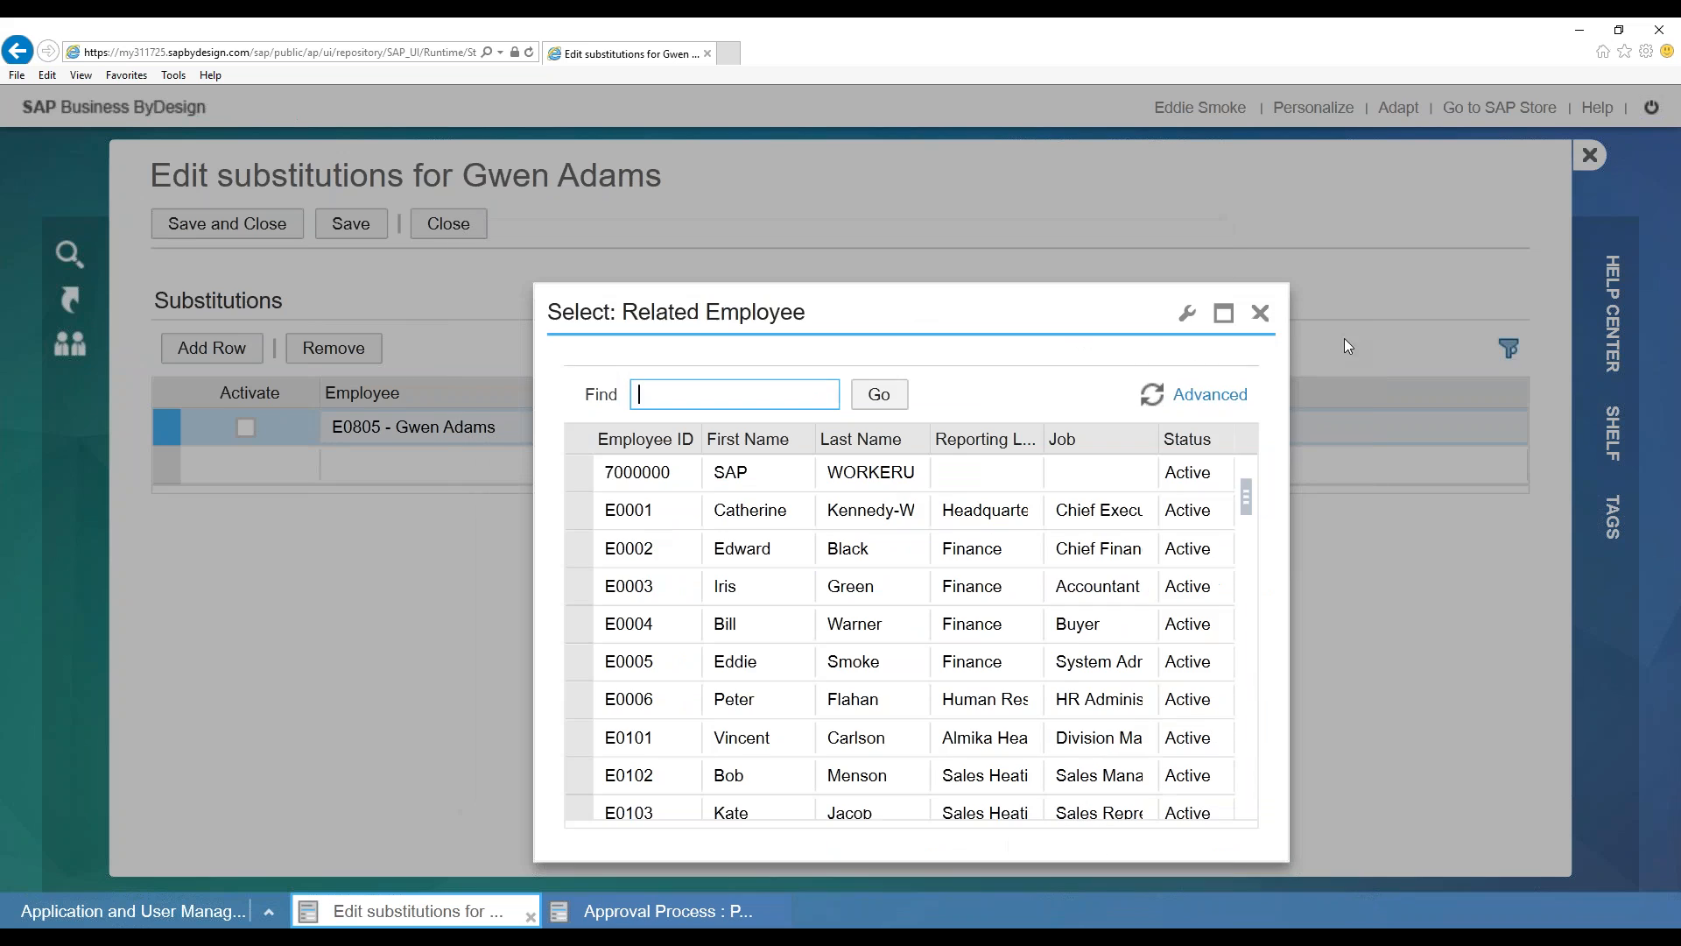
{"action": "left_click", "coordinate": [1260, 314]}
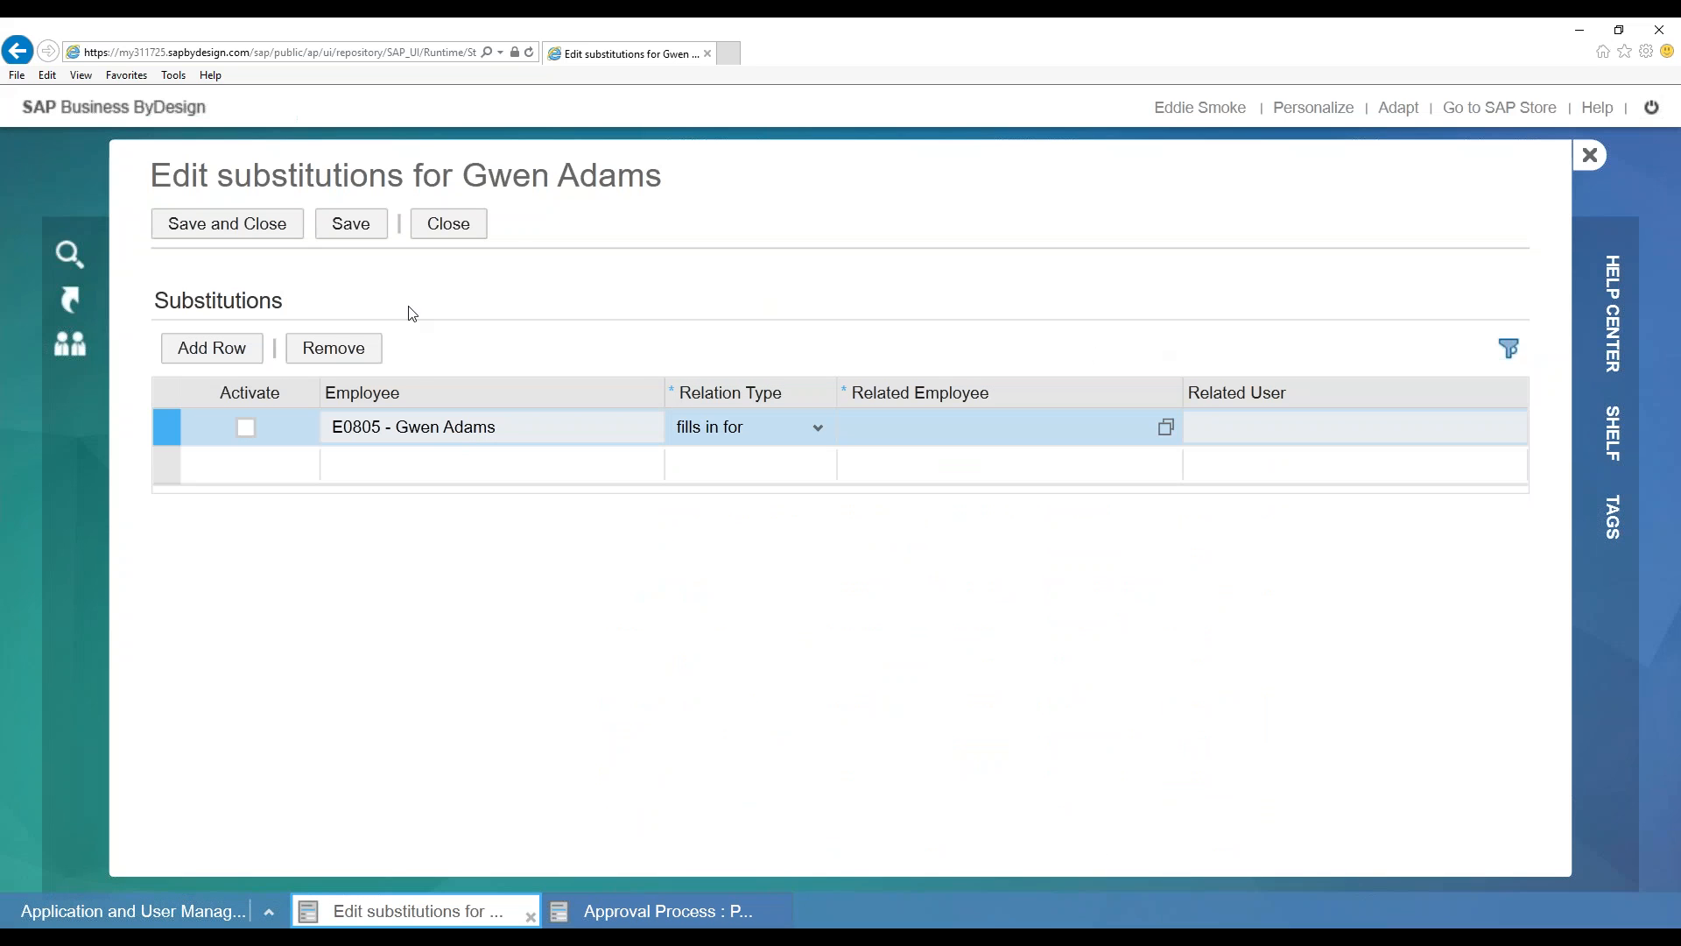
{"action": "left_click", "coordinate": [459, 231]}
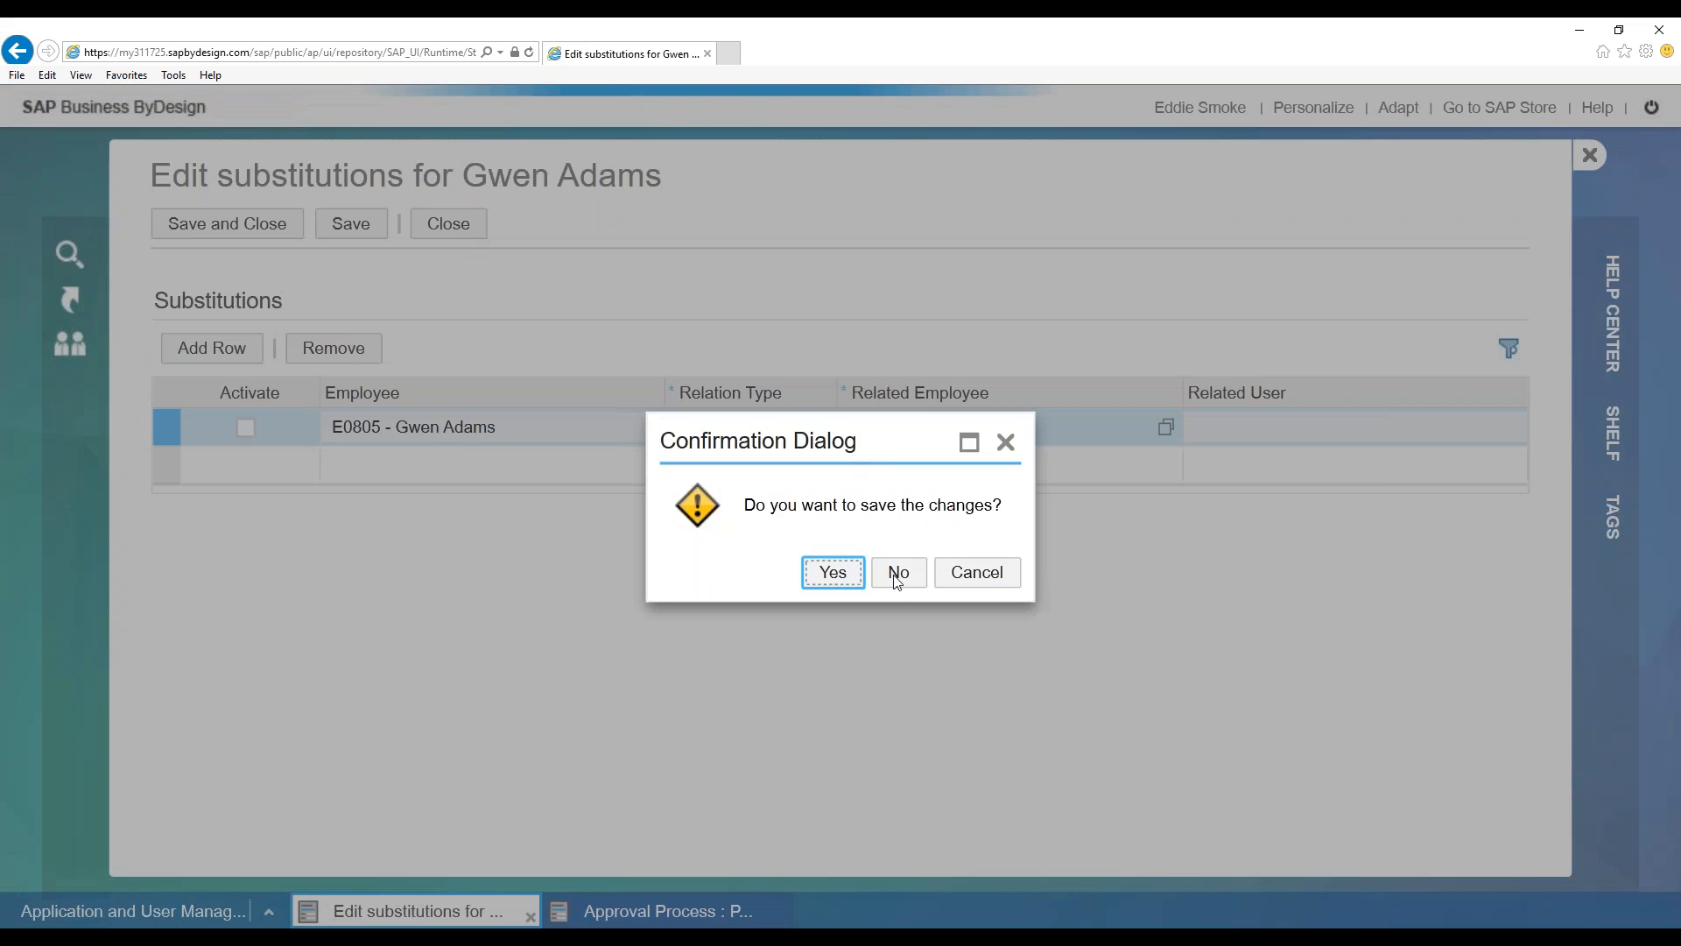
{"action": "left_click", "coordinate": [898, 571]}
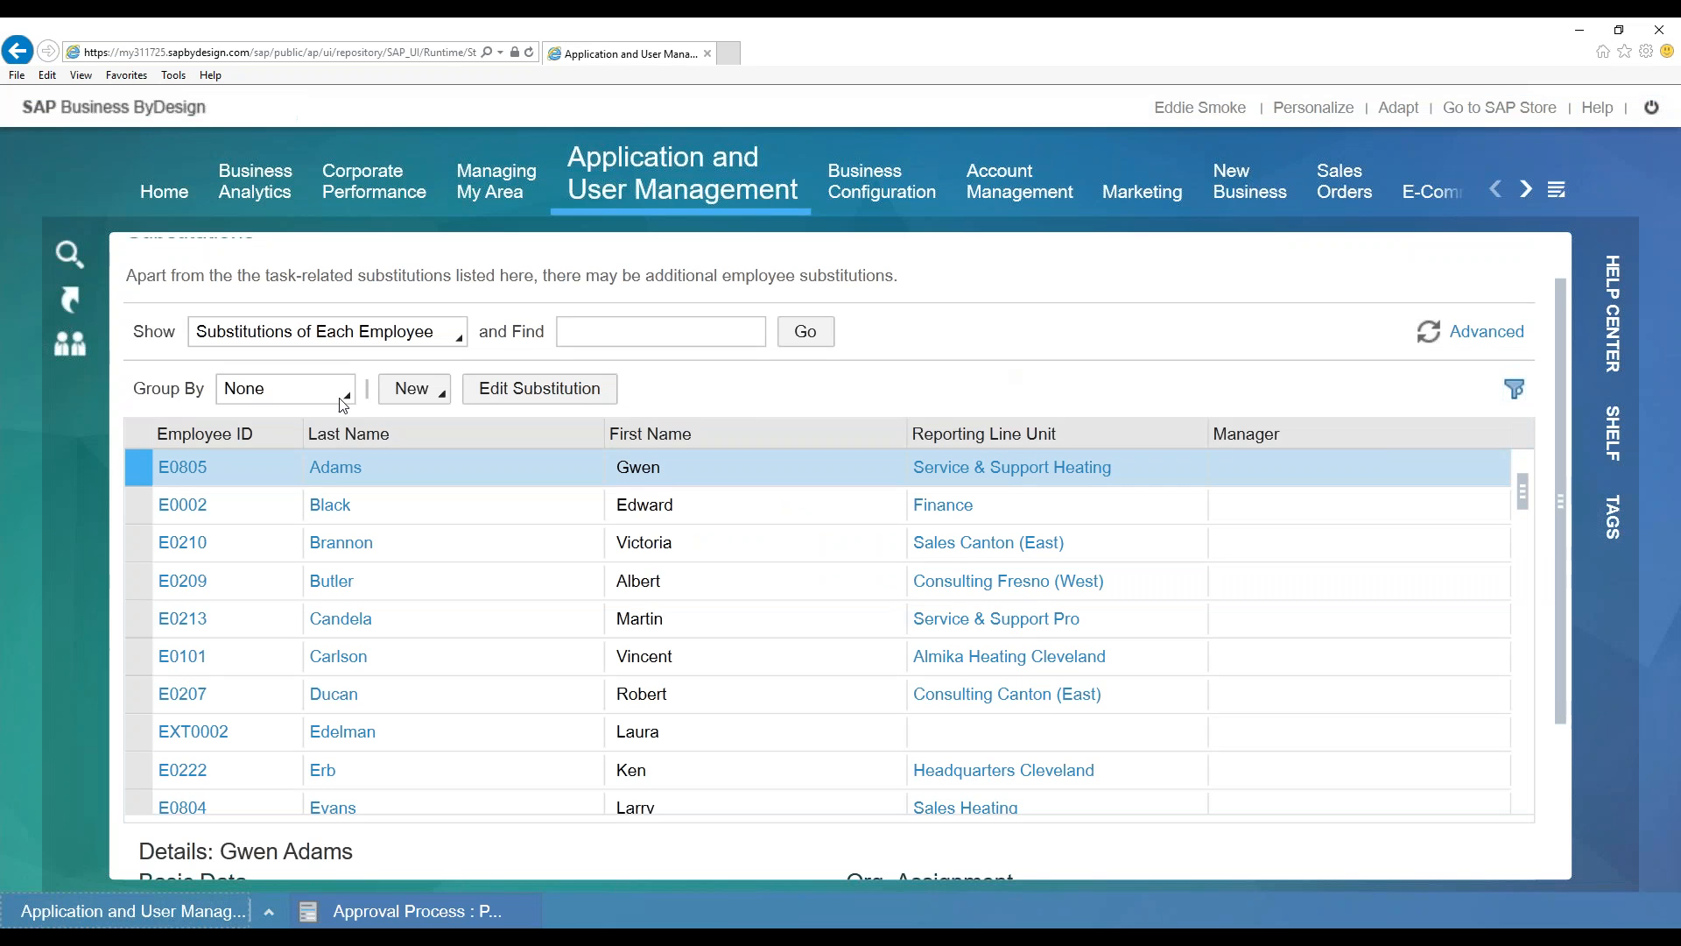
Open and dismiss the list of new items, then scroll through the page
{"action": "left_click", "coordinate": [407, 392]}
{"action": "left_click", "coordinate": [1015, 385]}
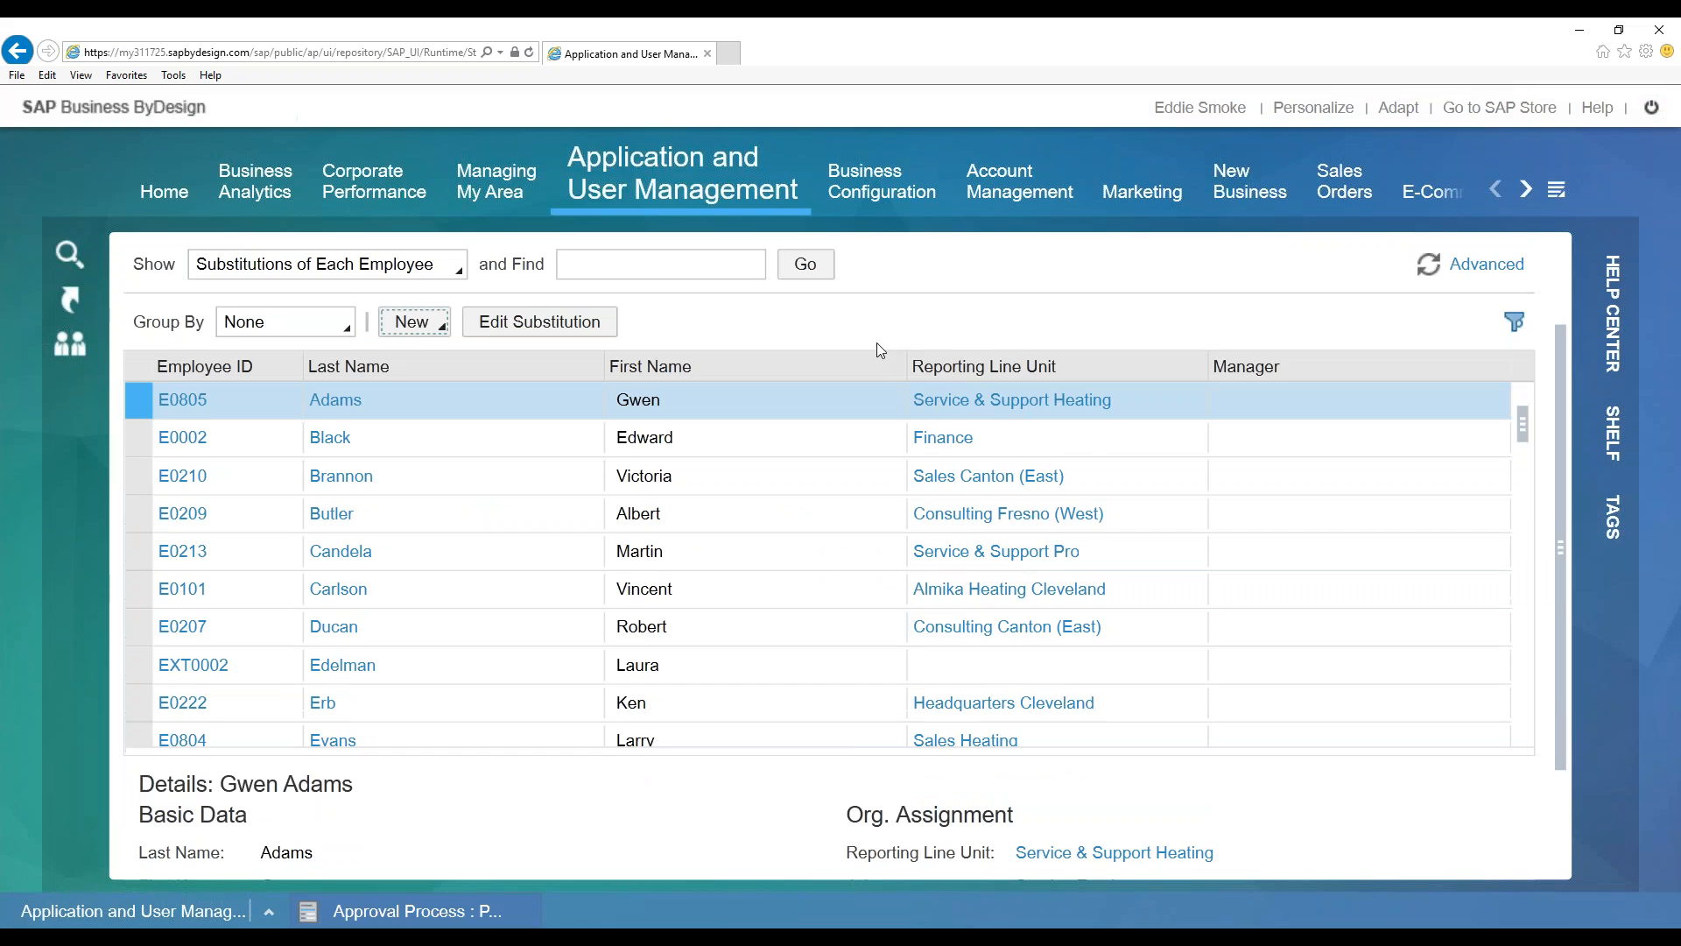
{"action": "scroll", "coordinate": [876, 343], "scroll_direction": "down", "scroll_amount": 3}
{"action": "scroll", "coordinate": [1525, 369], "scroll_direction": "down", "scroll_amount": 1}
{"action": "mouse_move", "coordinate": [1526, 372]}
{"action": "left_mouse_down"}
{"action": "mouse_move", "coordinate": [1524, 418]}
{"action": "mouse_move", "coordinate": [1525, 363]}
{"action": "left_mouse_up"}
{"action": "scroll", "coordinate": [766, 265], "scroll_direction": "up", "scroll_amount": 1}
{"action": "scroll", "coordinate": [768, 271], "scroll_direction": "up", "scroll_amount": 1}
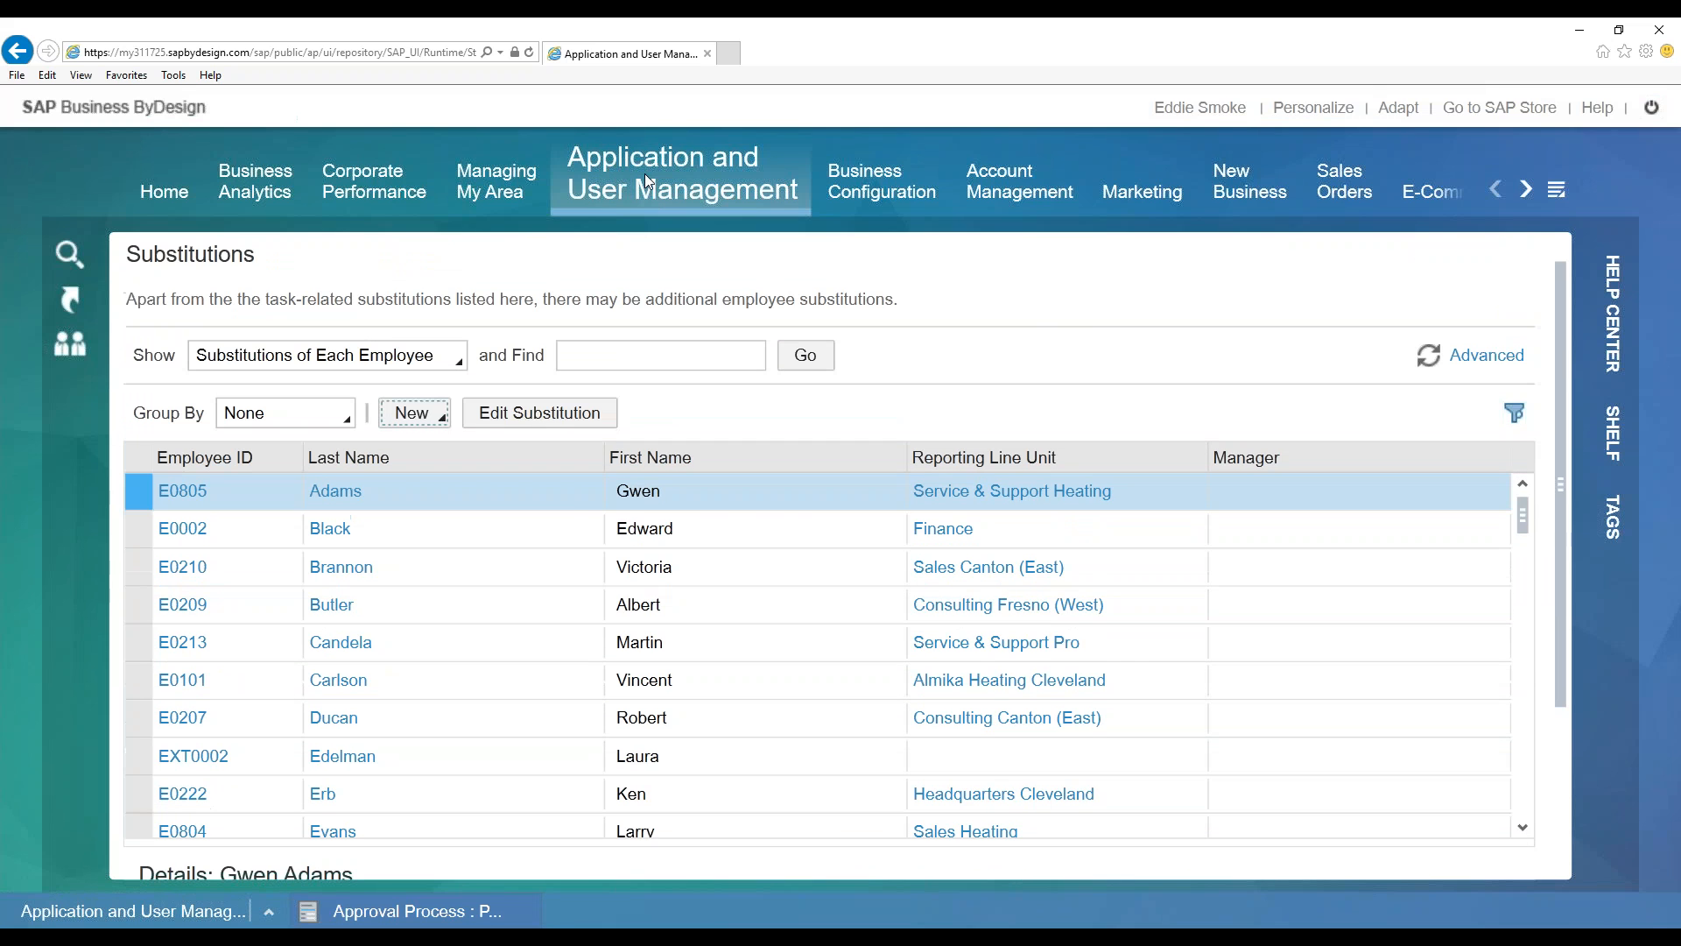
Open the Employee Work Distribution overview and select the Approver for Payables work category
{"action": "mouse_move", "coordinate": [613, 206]}
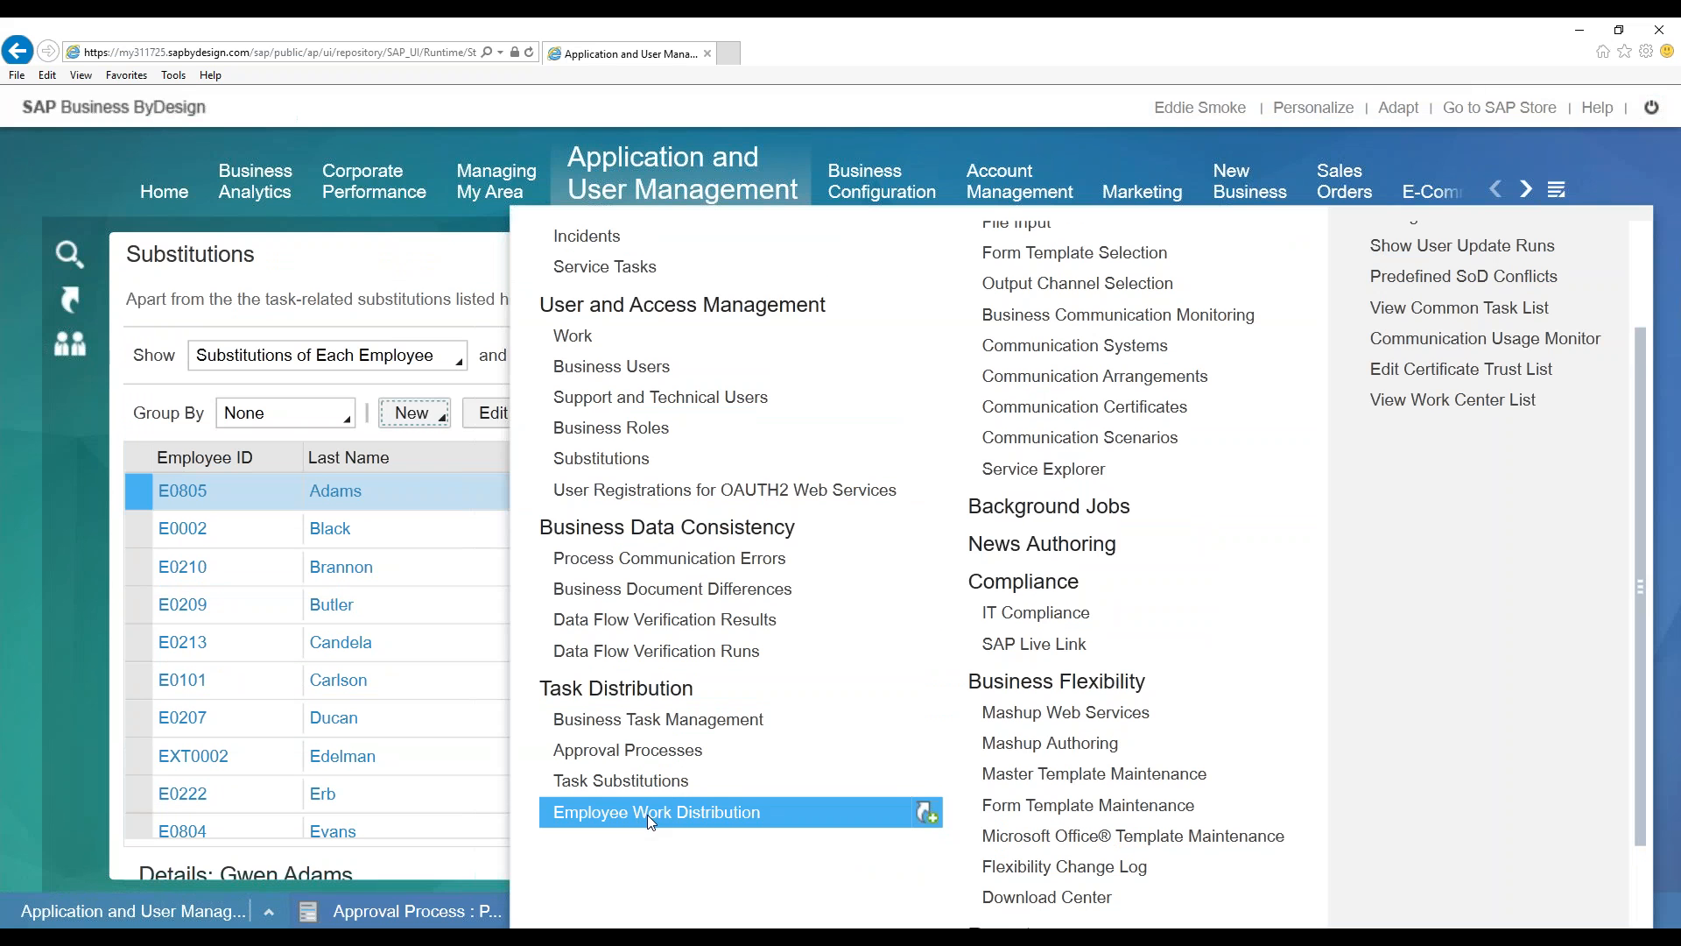
{"action": "left_click", "coordinate": [654, 807]}
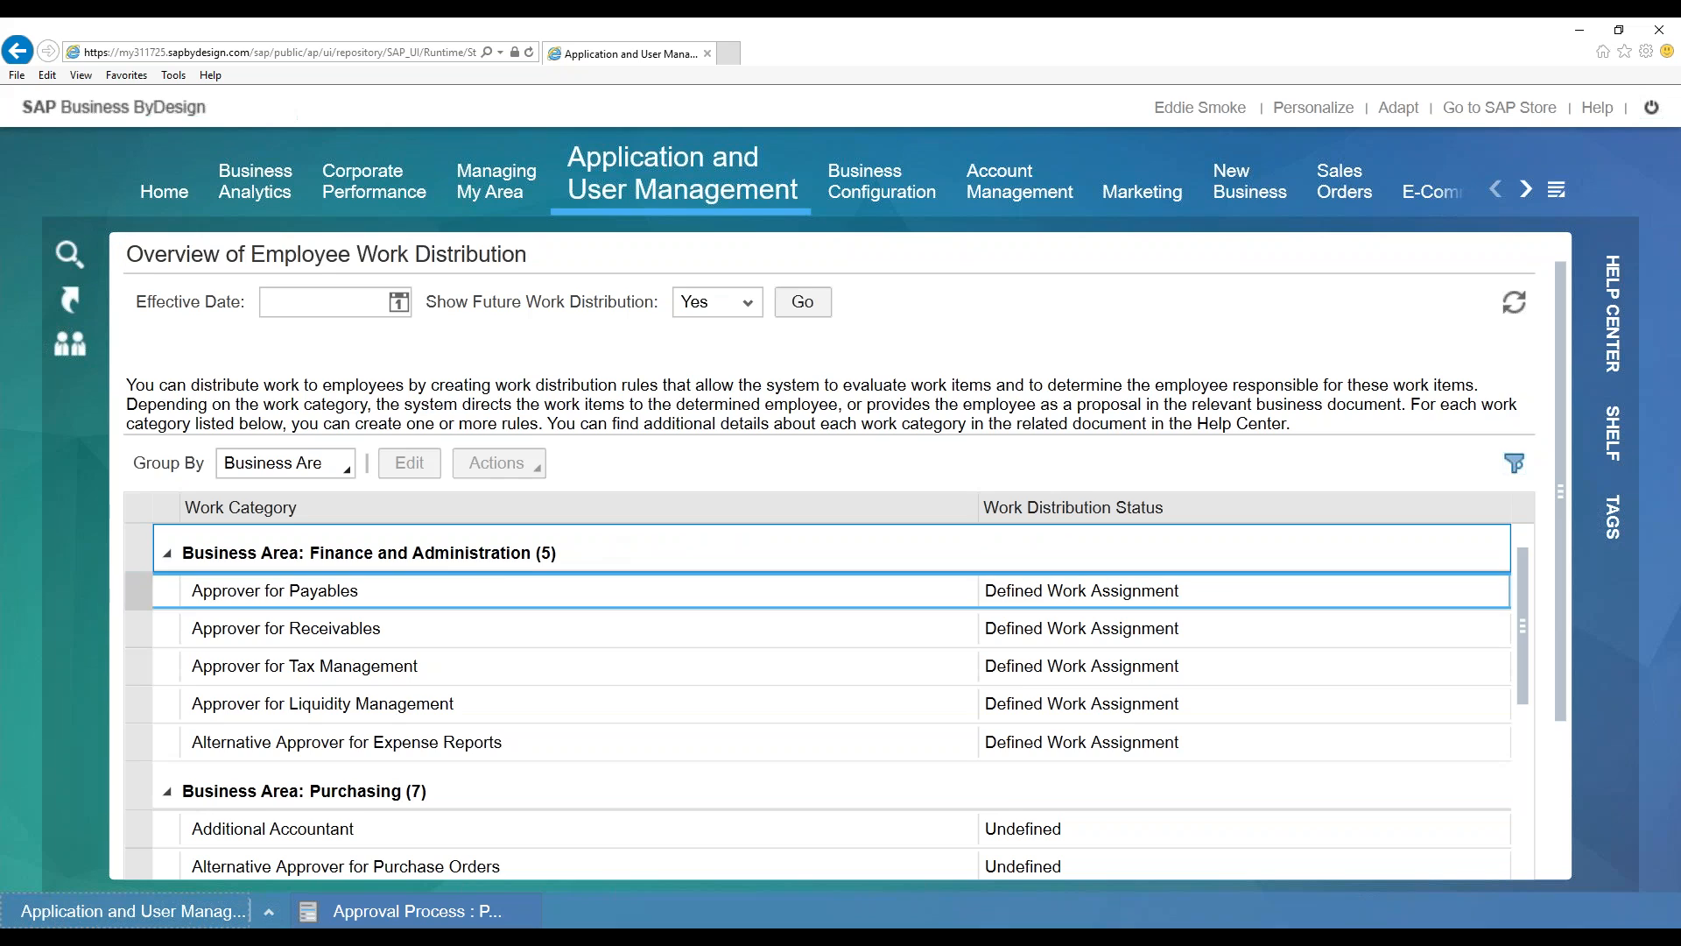
{"action": "left_click", "coordinate": [481, 587]}
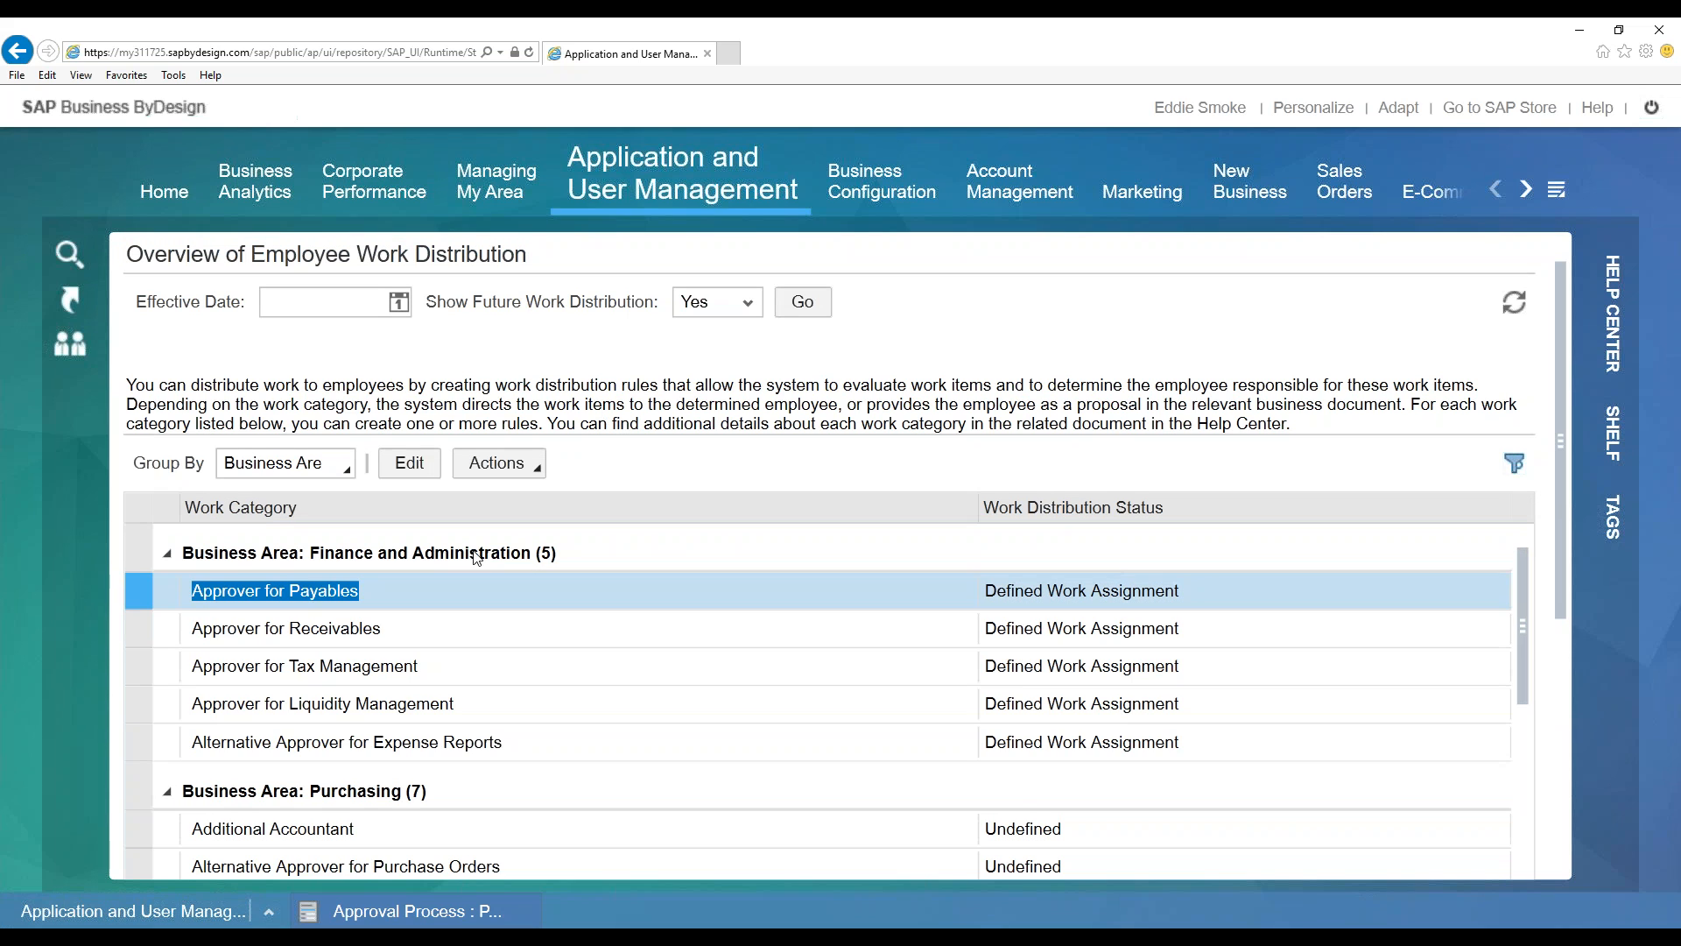
Scroll to the Purchasing group and select the Alternative Approver for Purchase Orders category
{"action": "scroll", "coordinate": [658, 643], "scroll_direction": "down", "scroll_amount": 3}
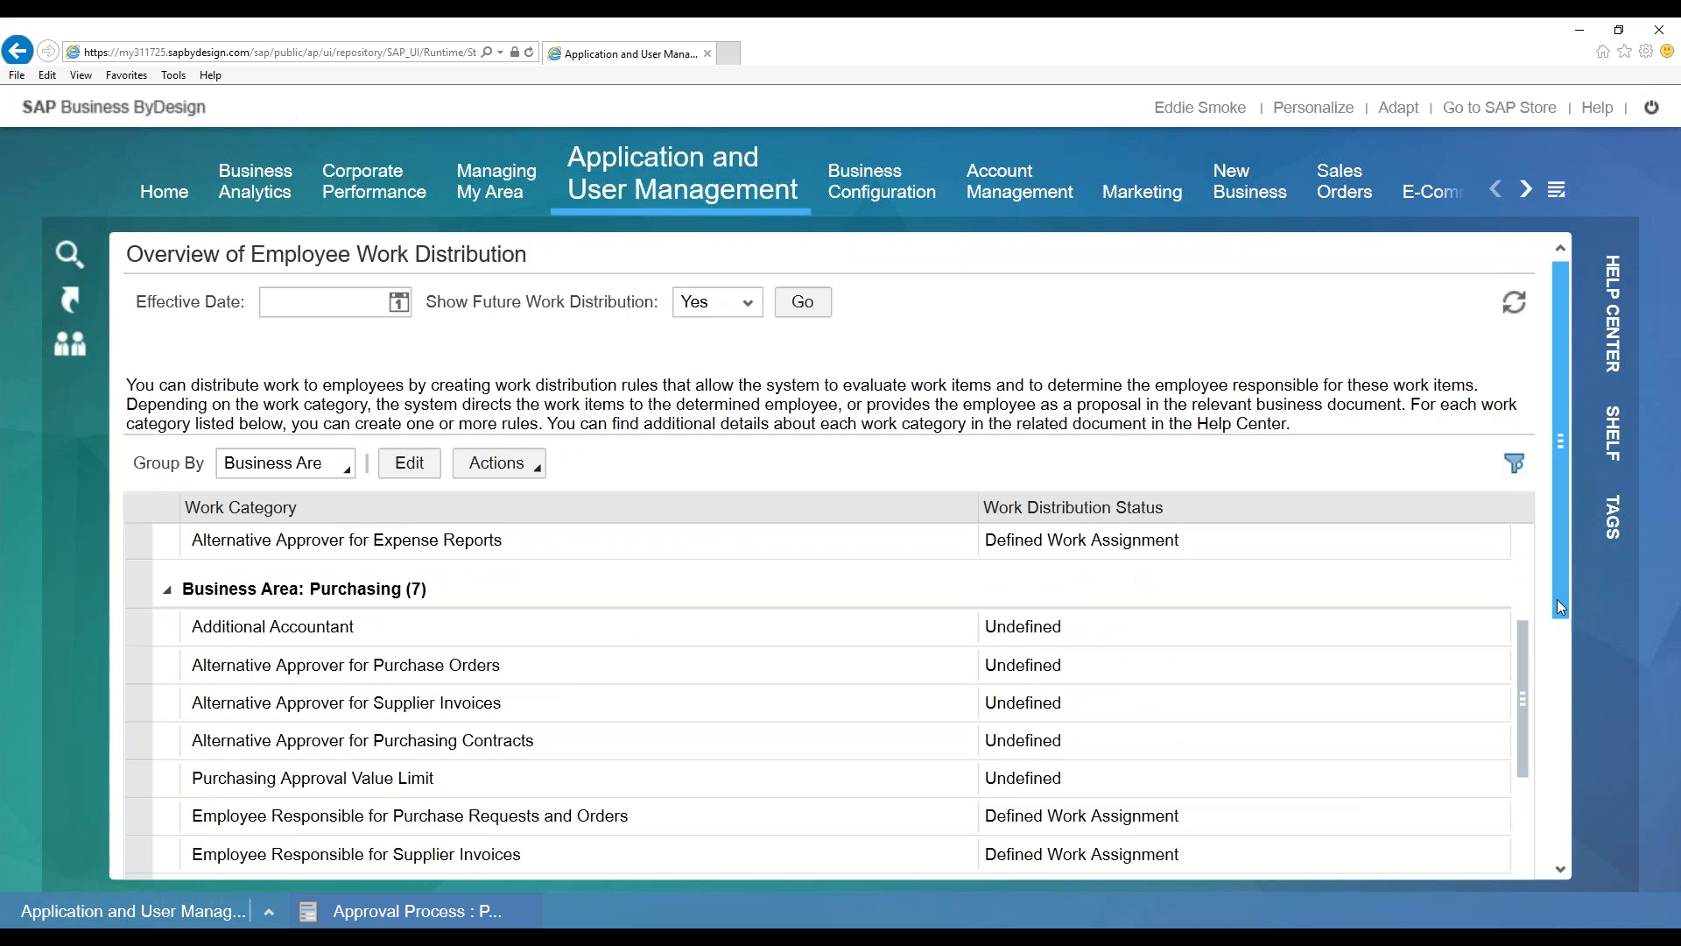
{"action": "scroll", "coordinate": [1557, 599], "scroll_direction": "down", "scroll_amount": 3}
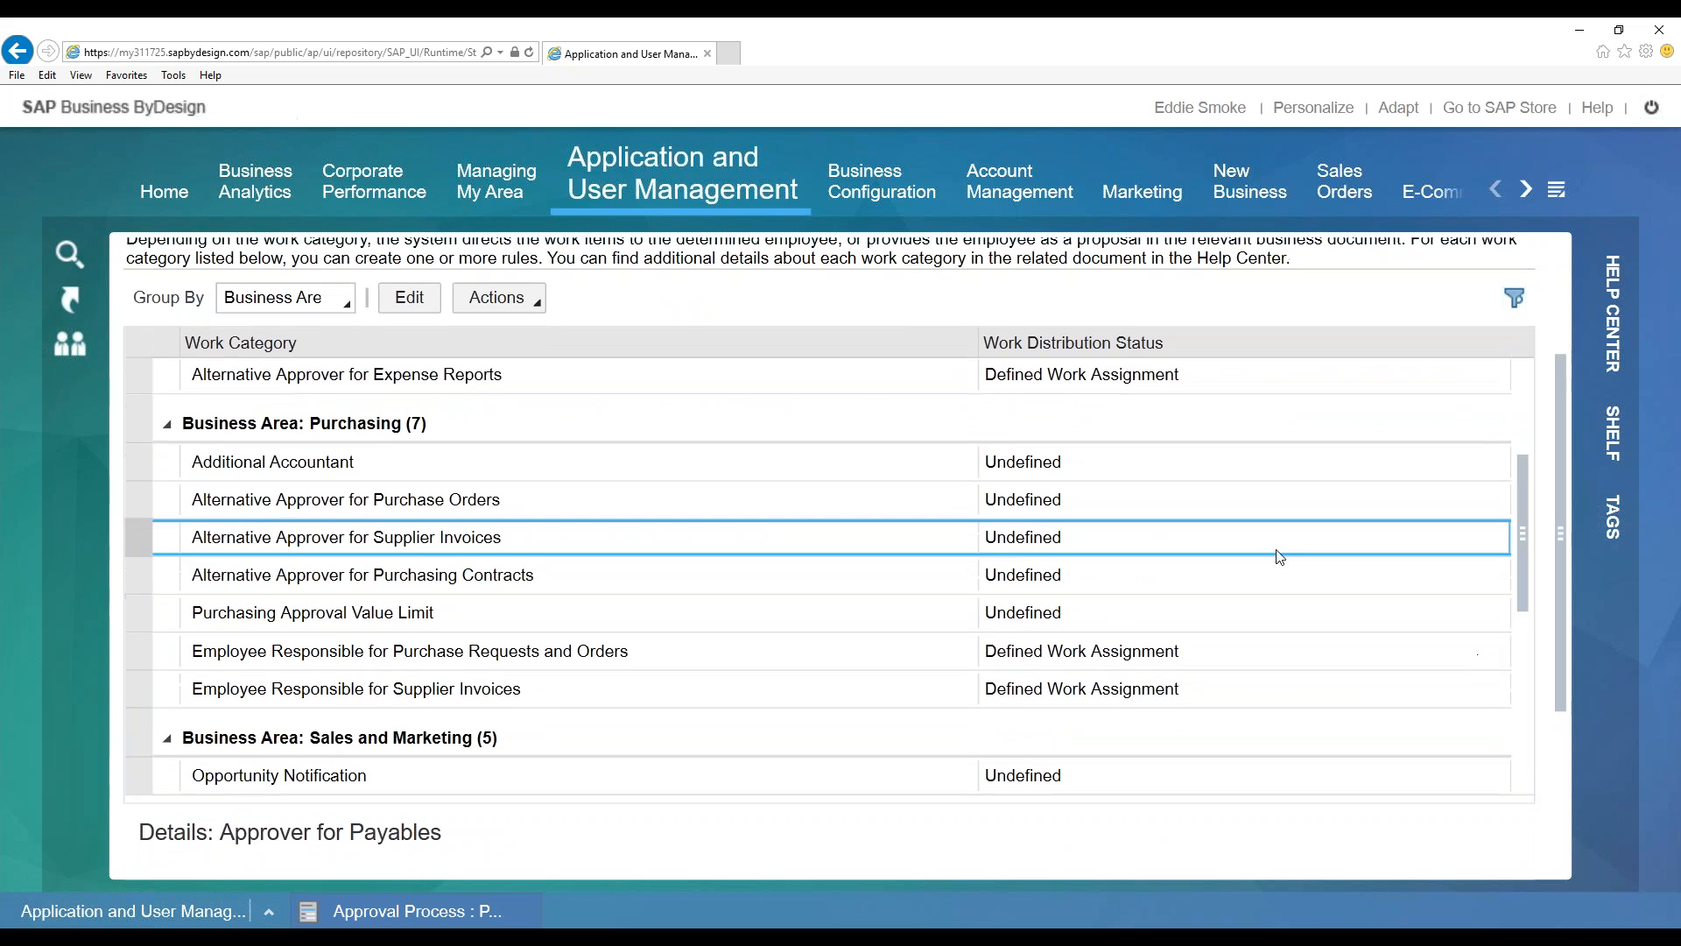
{"action": "left_click_drag", "start_coordinate": [1526, 544], "coordinate": [1525, 411]}
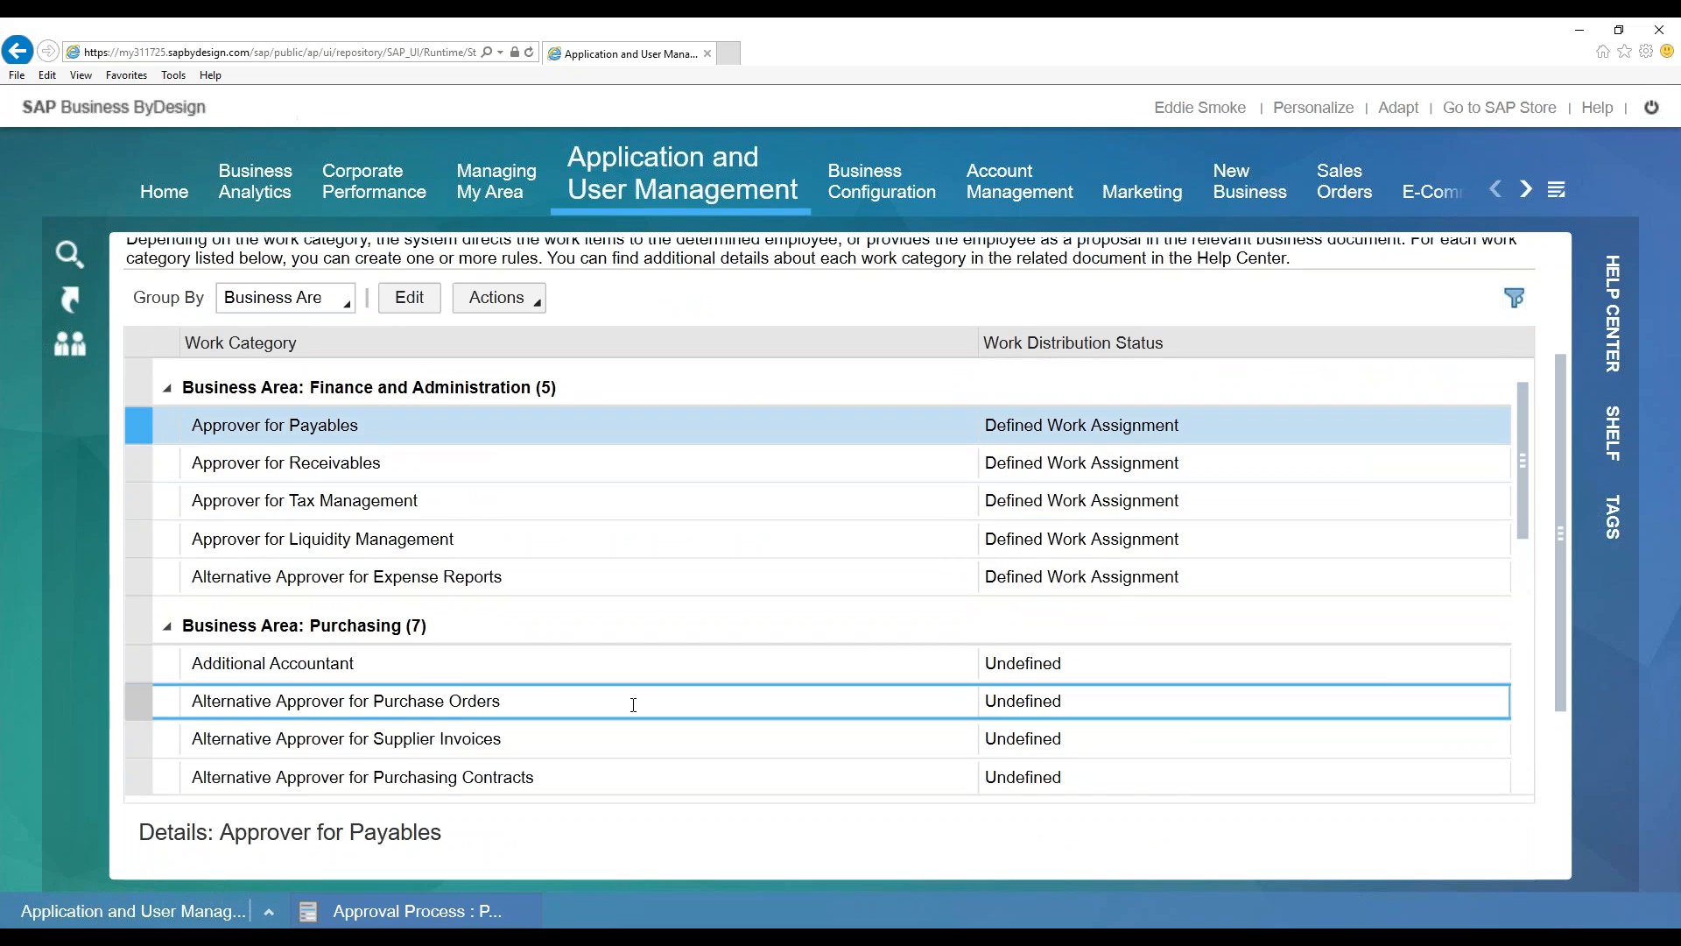
{"action": "scroll", "coordinate": [560, 666], "scroll_direction": "down", "scroll_amount": 1}
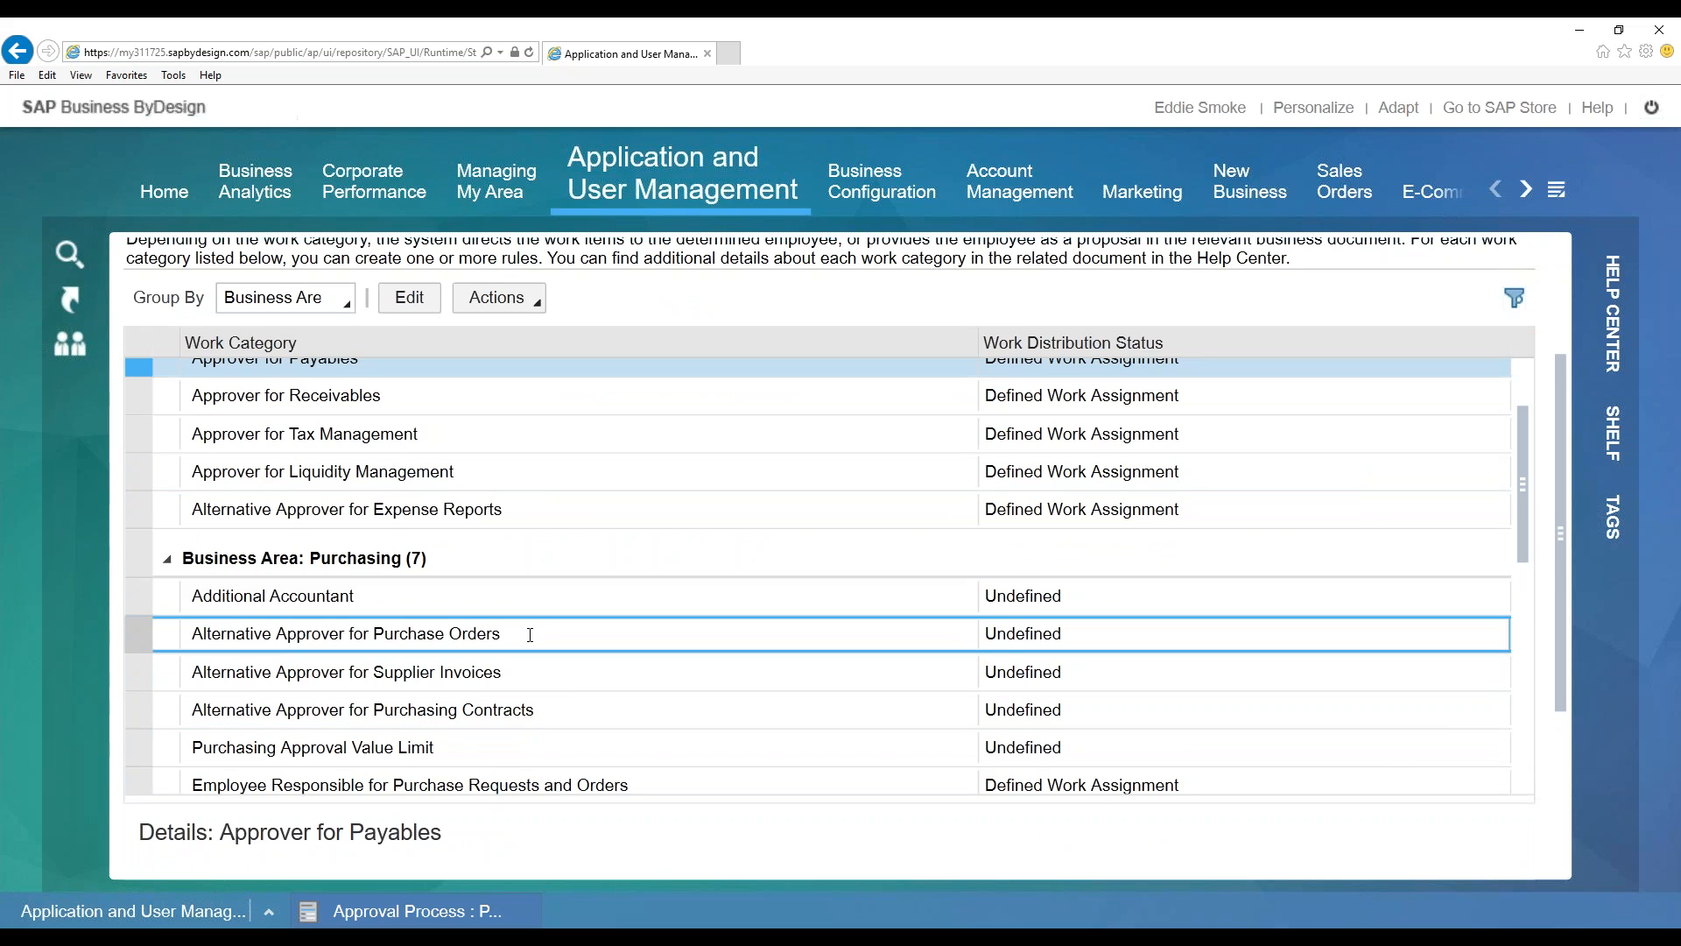
{"action": "left_click", "coordinate": [529, 634]}
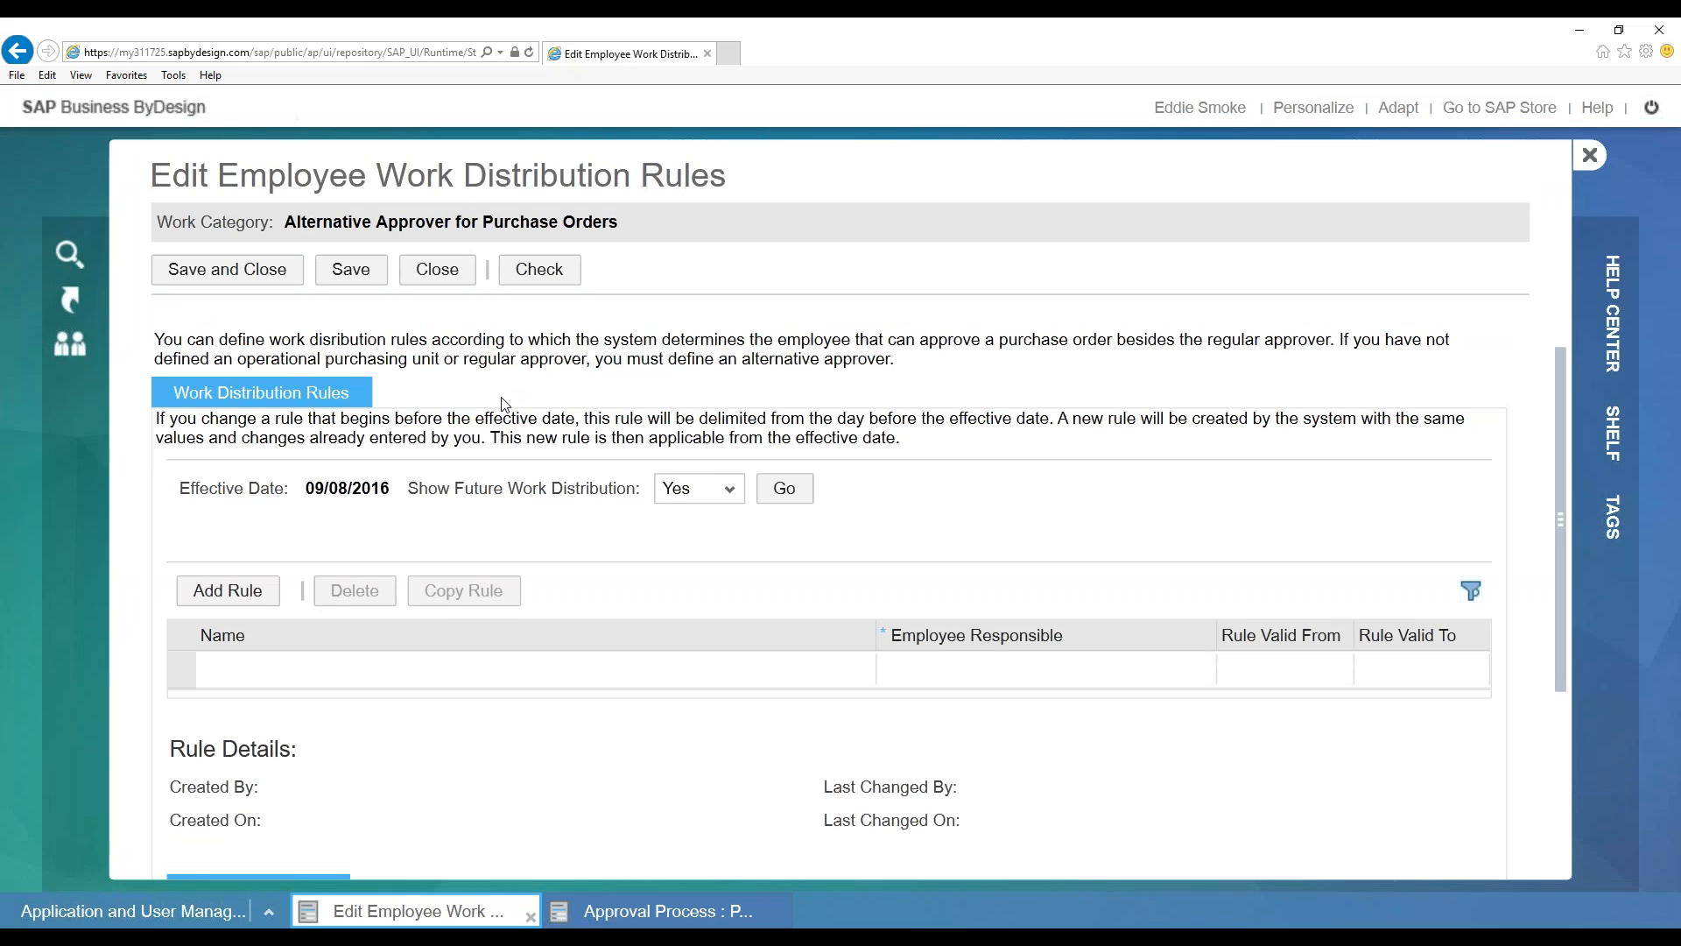
{"action": "left_click", "coordinate": [228, 591]}
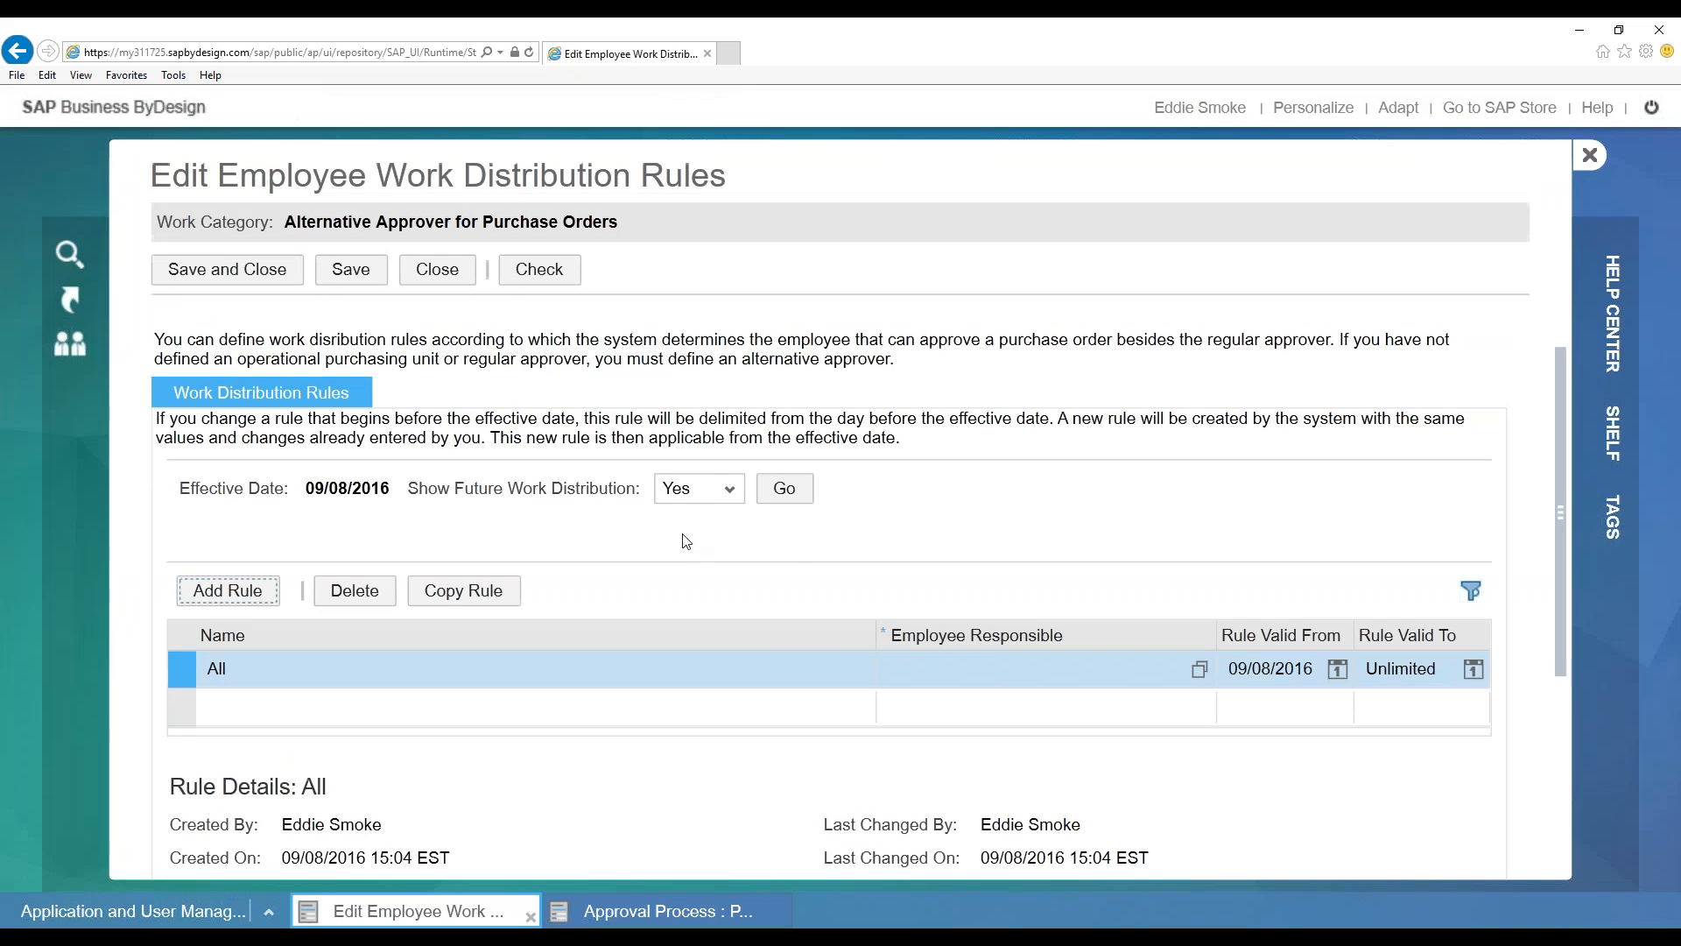
{"action": "scroll", "coordinate": [905, 549], "scroll_direction": "down", "scroll_amount": 3}
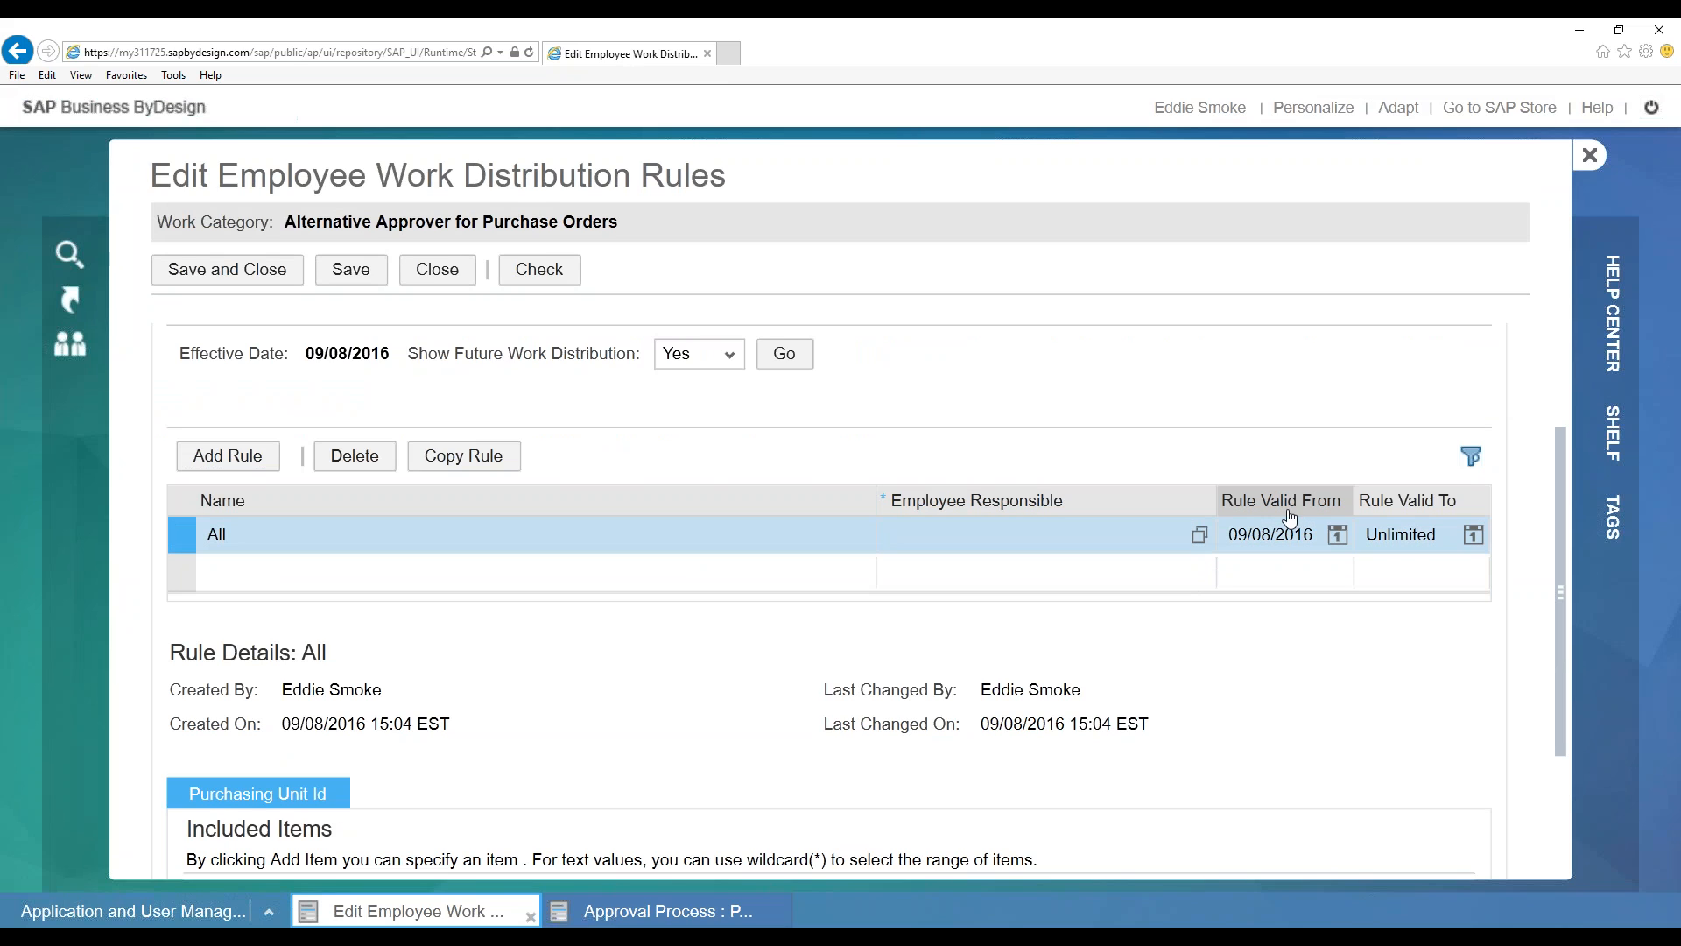
{"action": "left_click_drag", "start_coordinate": [1354, 500], "coordinate": [1337, 500]}
{"action": "left_click_drag", "start_coordinate": [1212, 496], "coordinate": [1147, 497]}
{"action": "left_click_drag", "start_coordinate": [1265, 496], "coordinate": [1330, 497]}
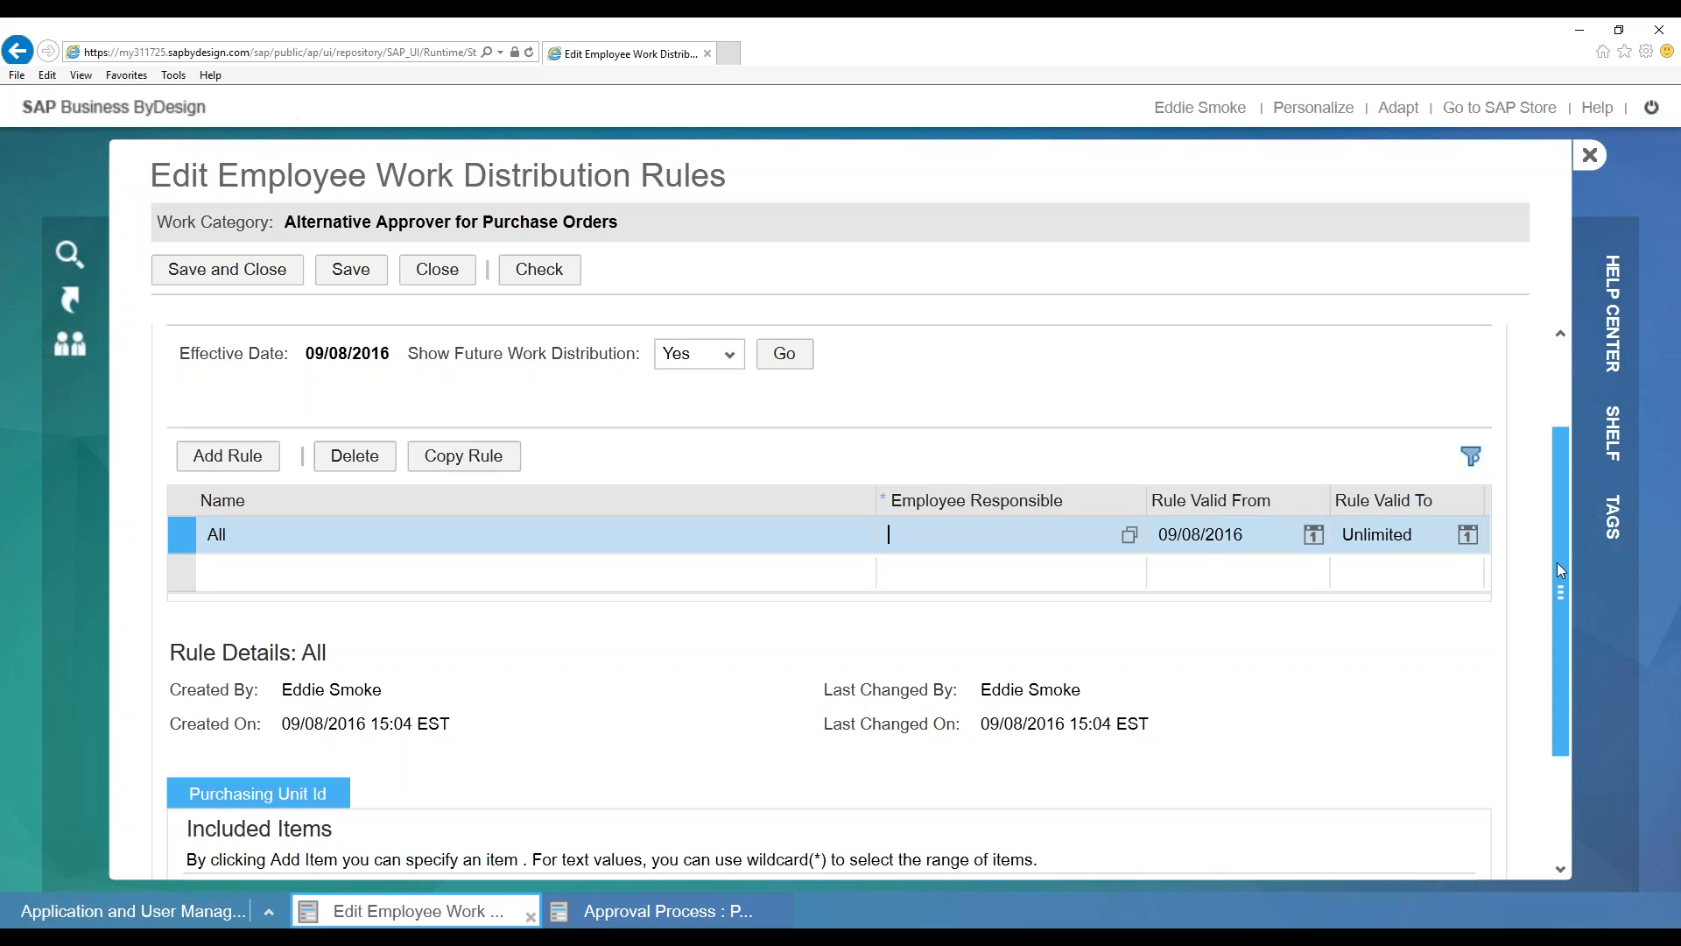
{"action": "left_click_drag", "start_coordinate": [1557, 580], "coordinate": [1554, 554]}
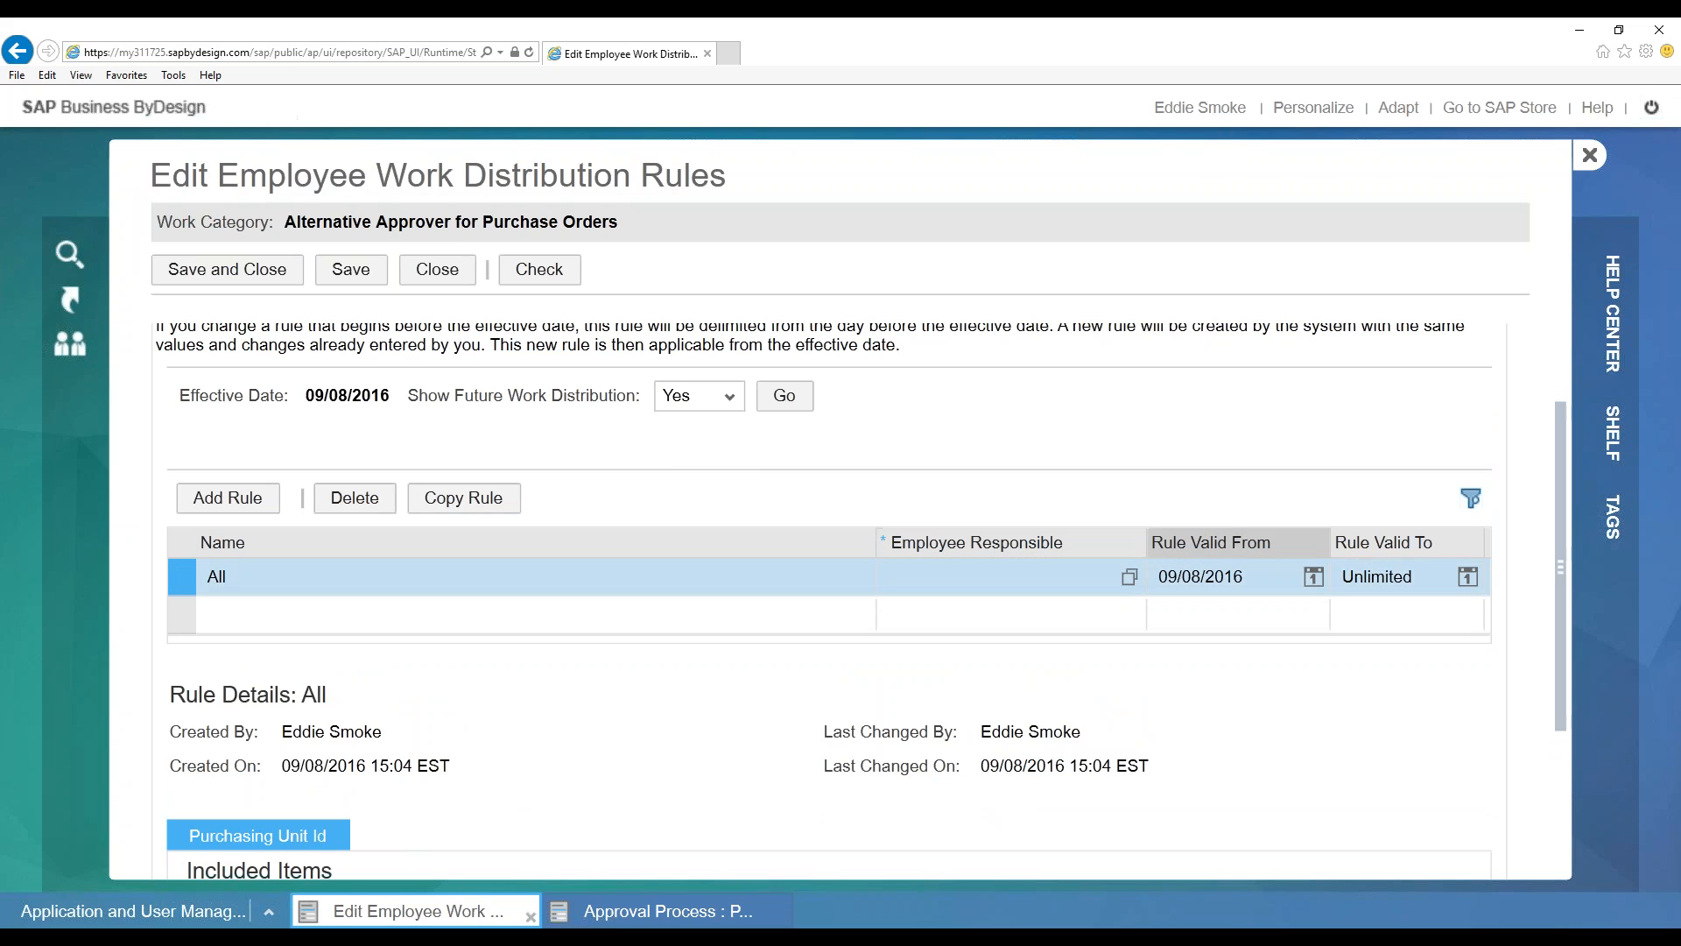
{"action": "left_click", "coordinate": [424, 276]}
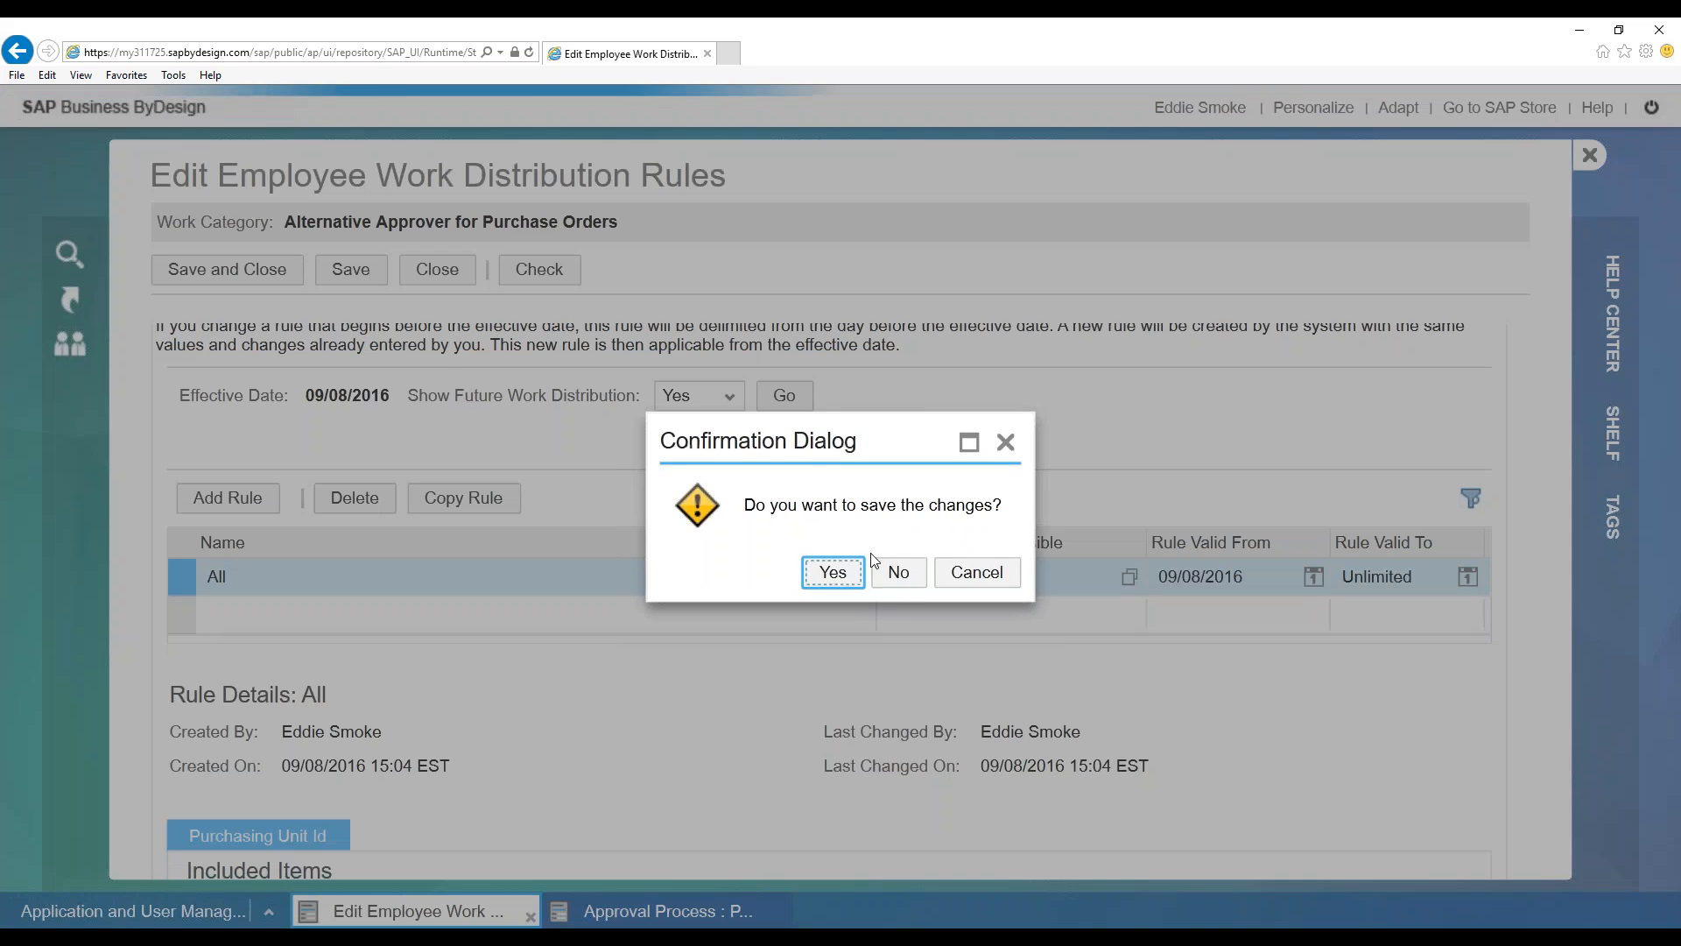
{"action": "left_click", "coordinate": [893, 570]}
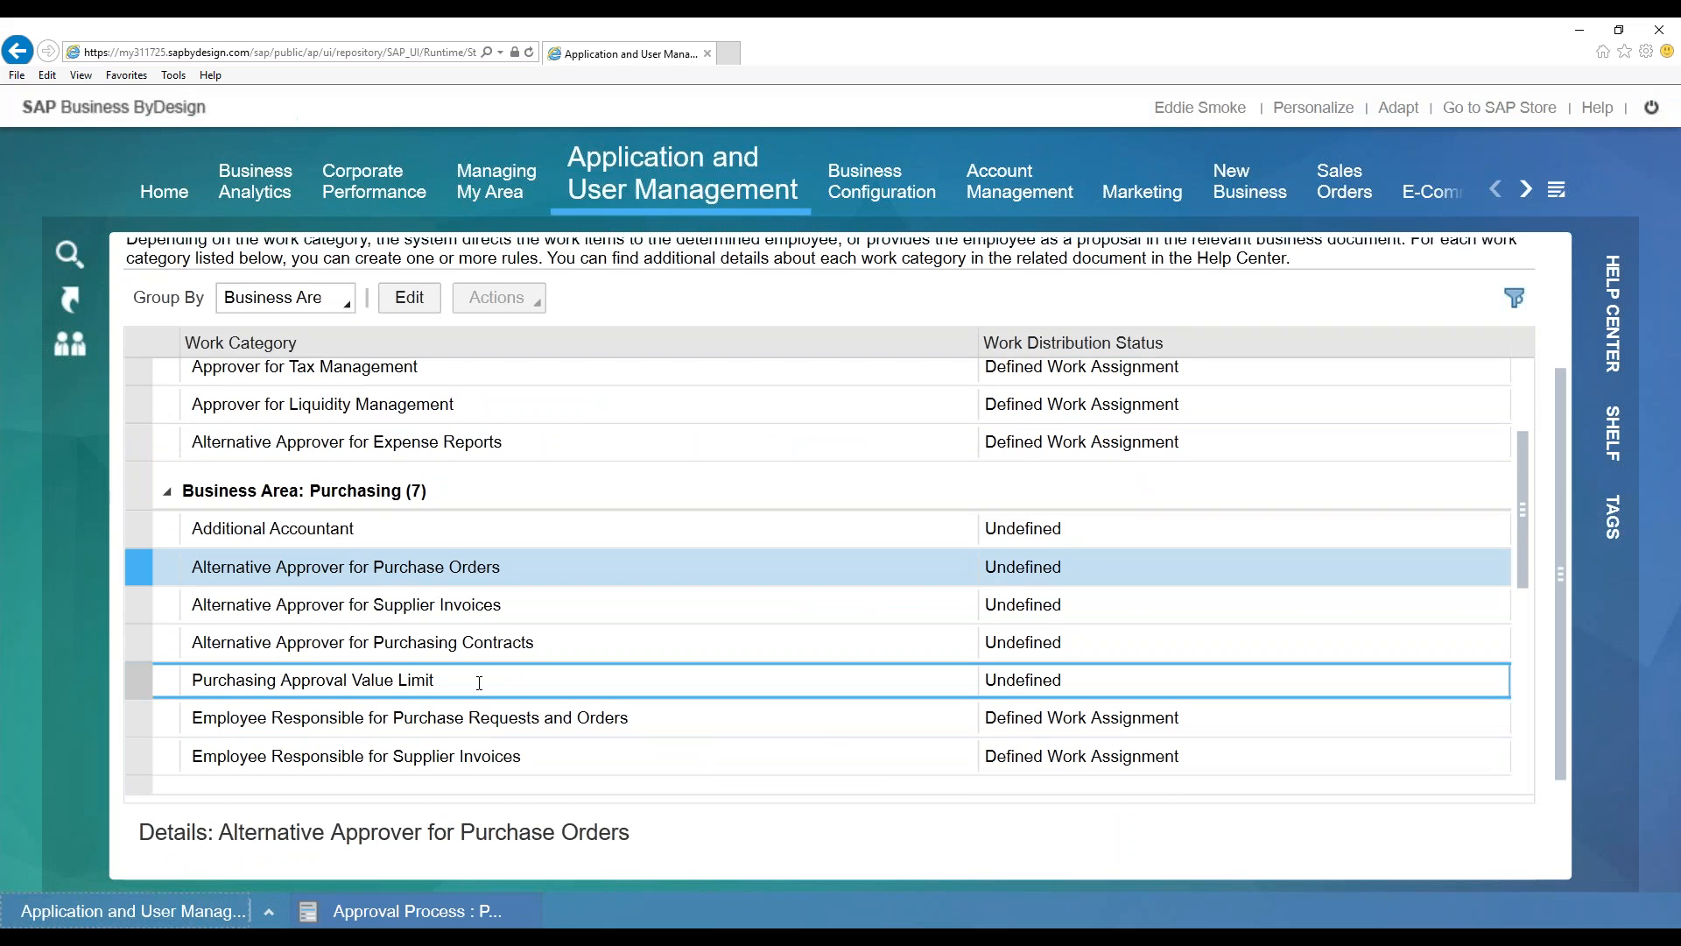
Select Purchasing Approval Value Limit, review the categories, and show the Managing My Area views menu
{"action": "left_click", "coordinate": [479, 682]}
{"action": "left_click", "coordinate": [479, 682]}
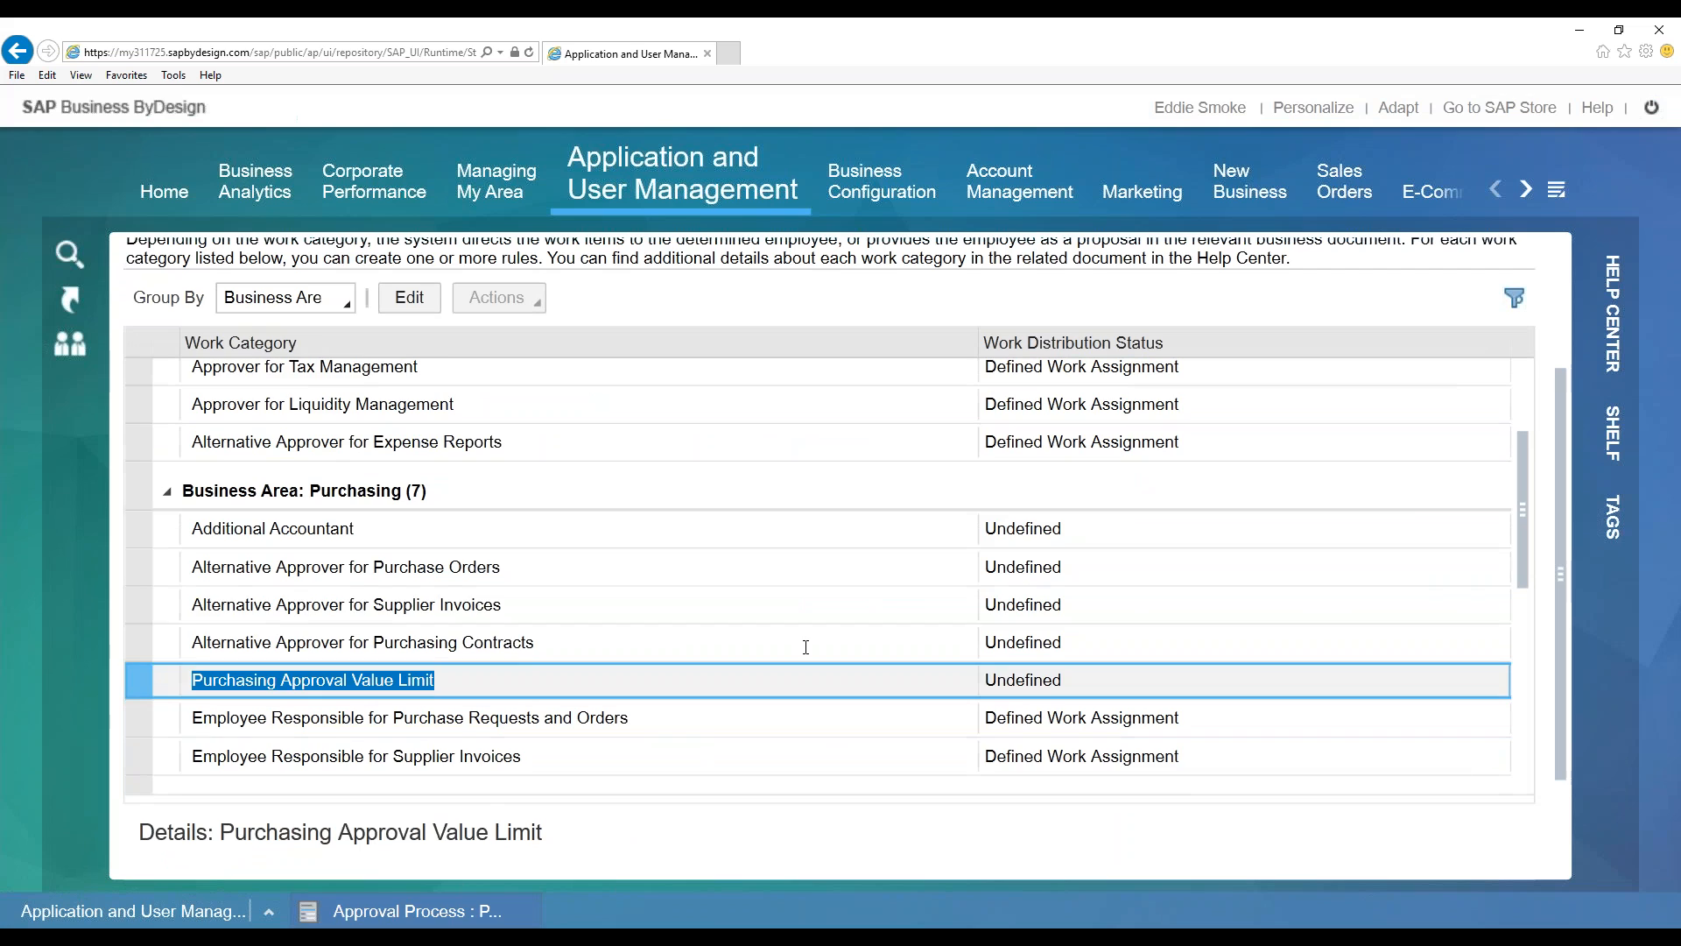
{"action": "scroll", "coordinate": [694, 657], "scroll_direction": "down", "scroll_amount": 2}
{"action": "scroll", "coordinate": [666, 679], "scroll_direction": "down", "scroll_amount": 2}
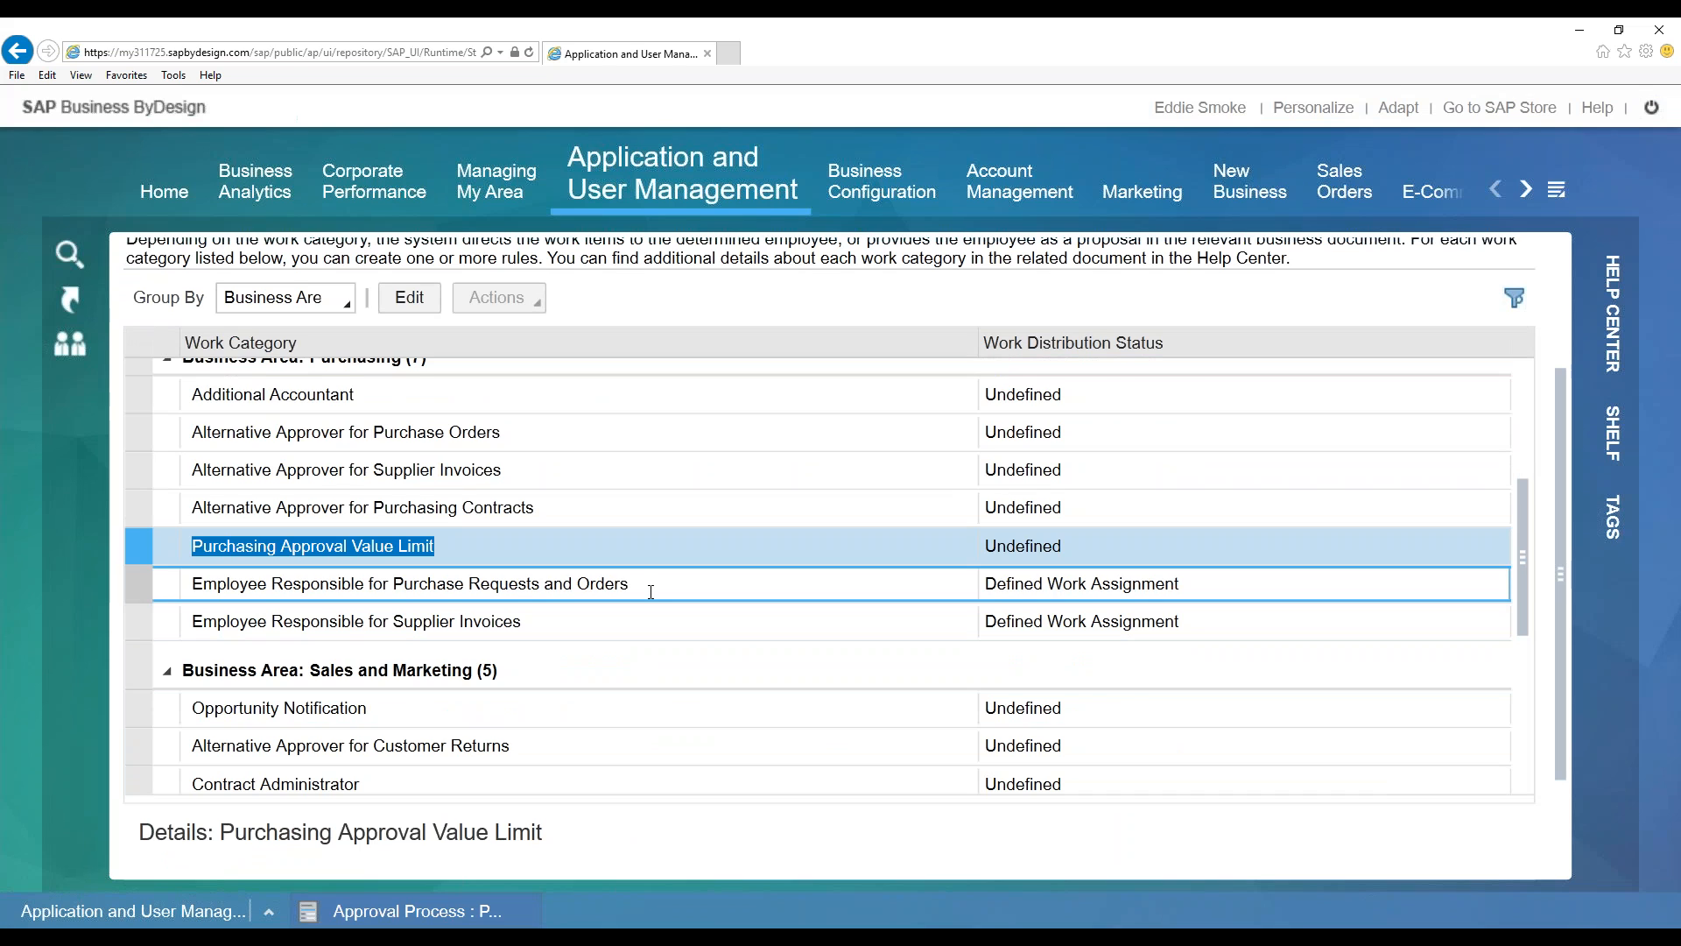
{"action": "scroll", "coordinate": [652, 588], "scroll_direction": "up", "scroll_amount": 2}
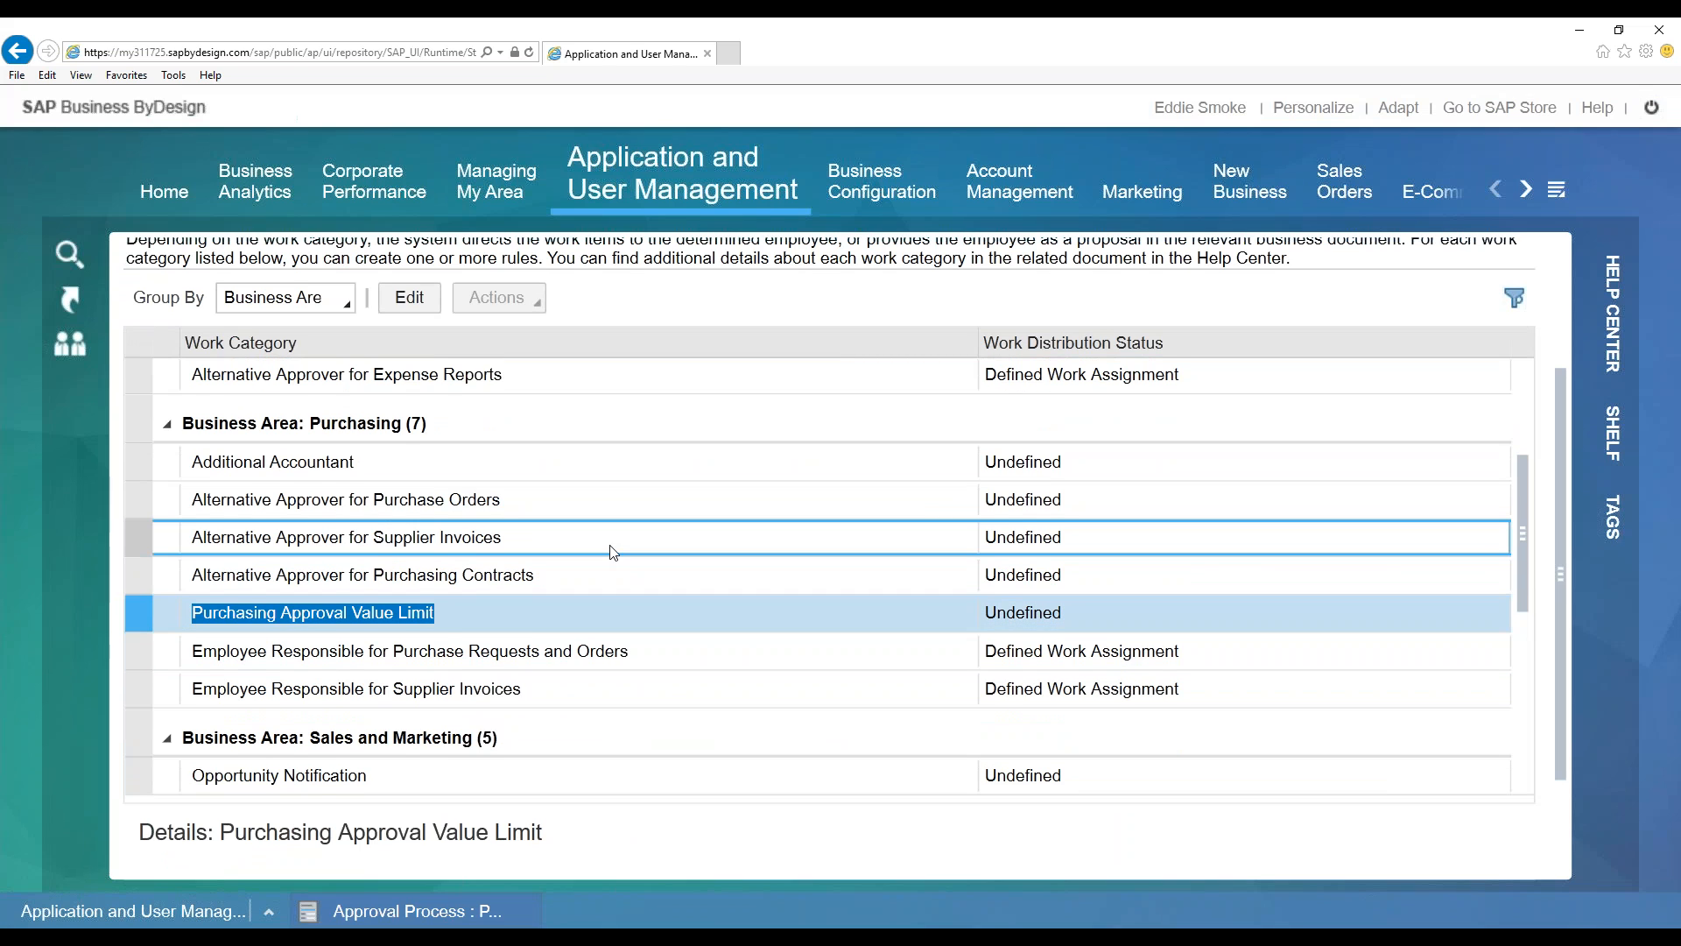
{"action": "scroll", "coordinate": [613, 551], "scroll_direction": "up", "scroll_amount": 2}
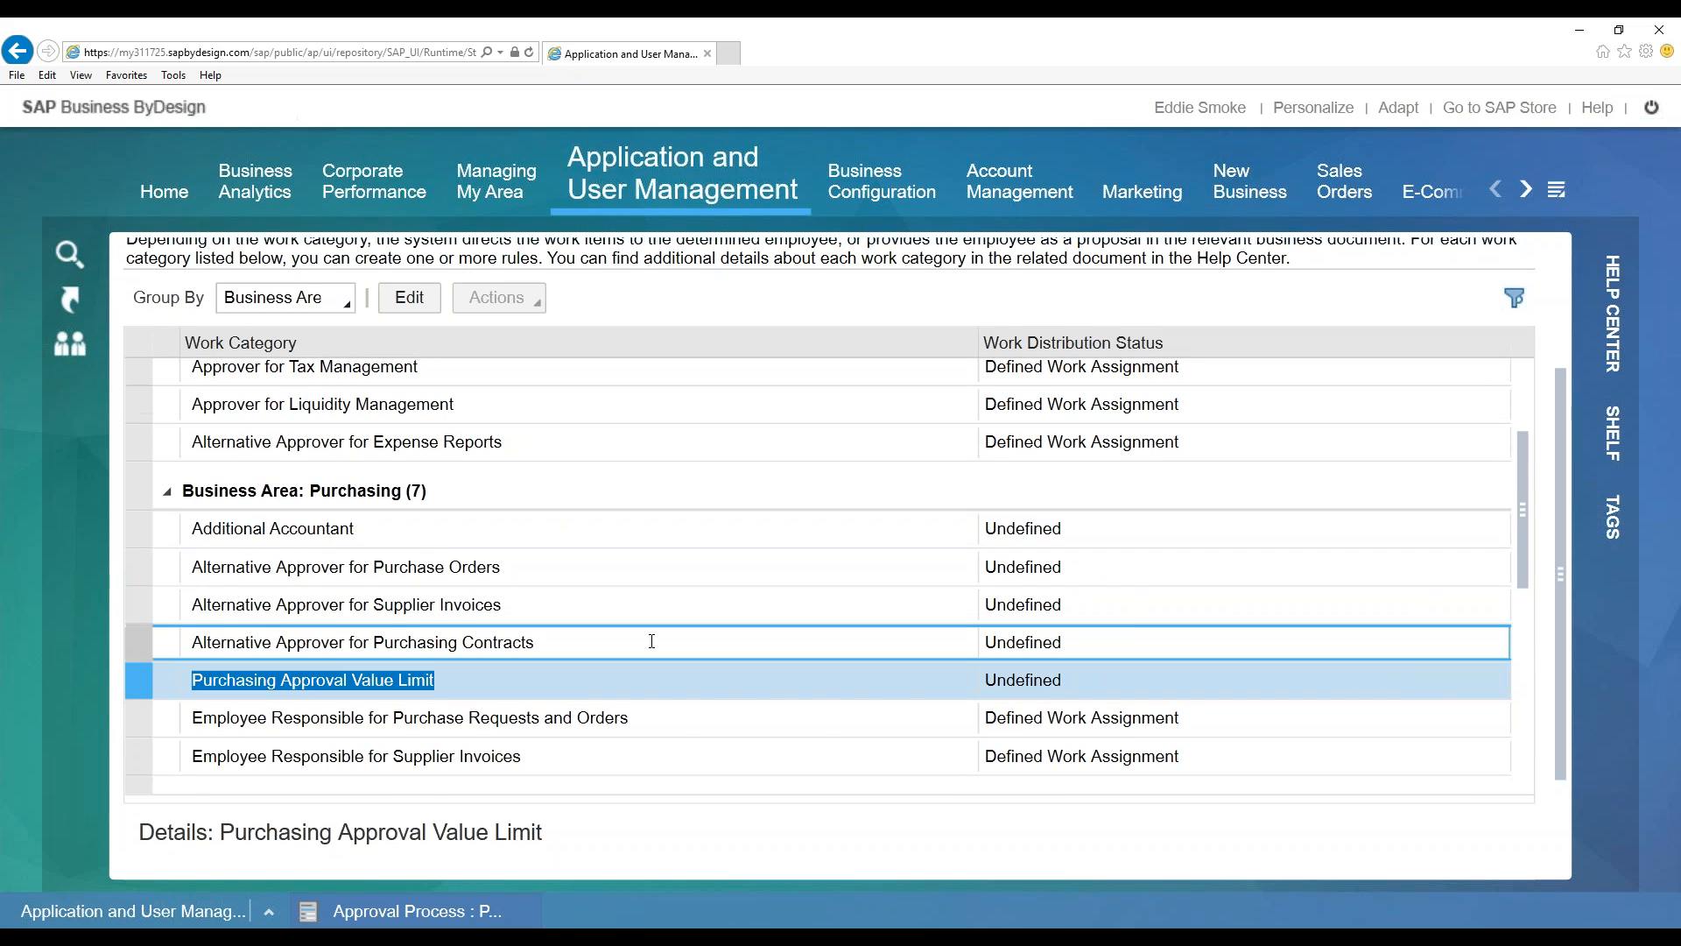
{"action": "scroll", "coordinate": [652, 641], "scroll_direction": "down", "scroll_amount": 3}
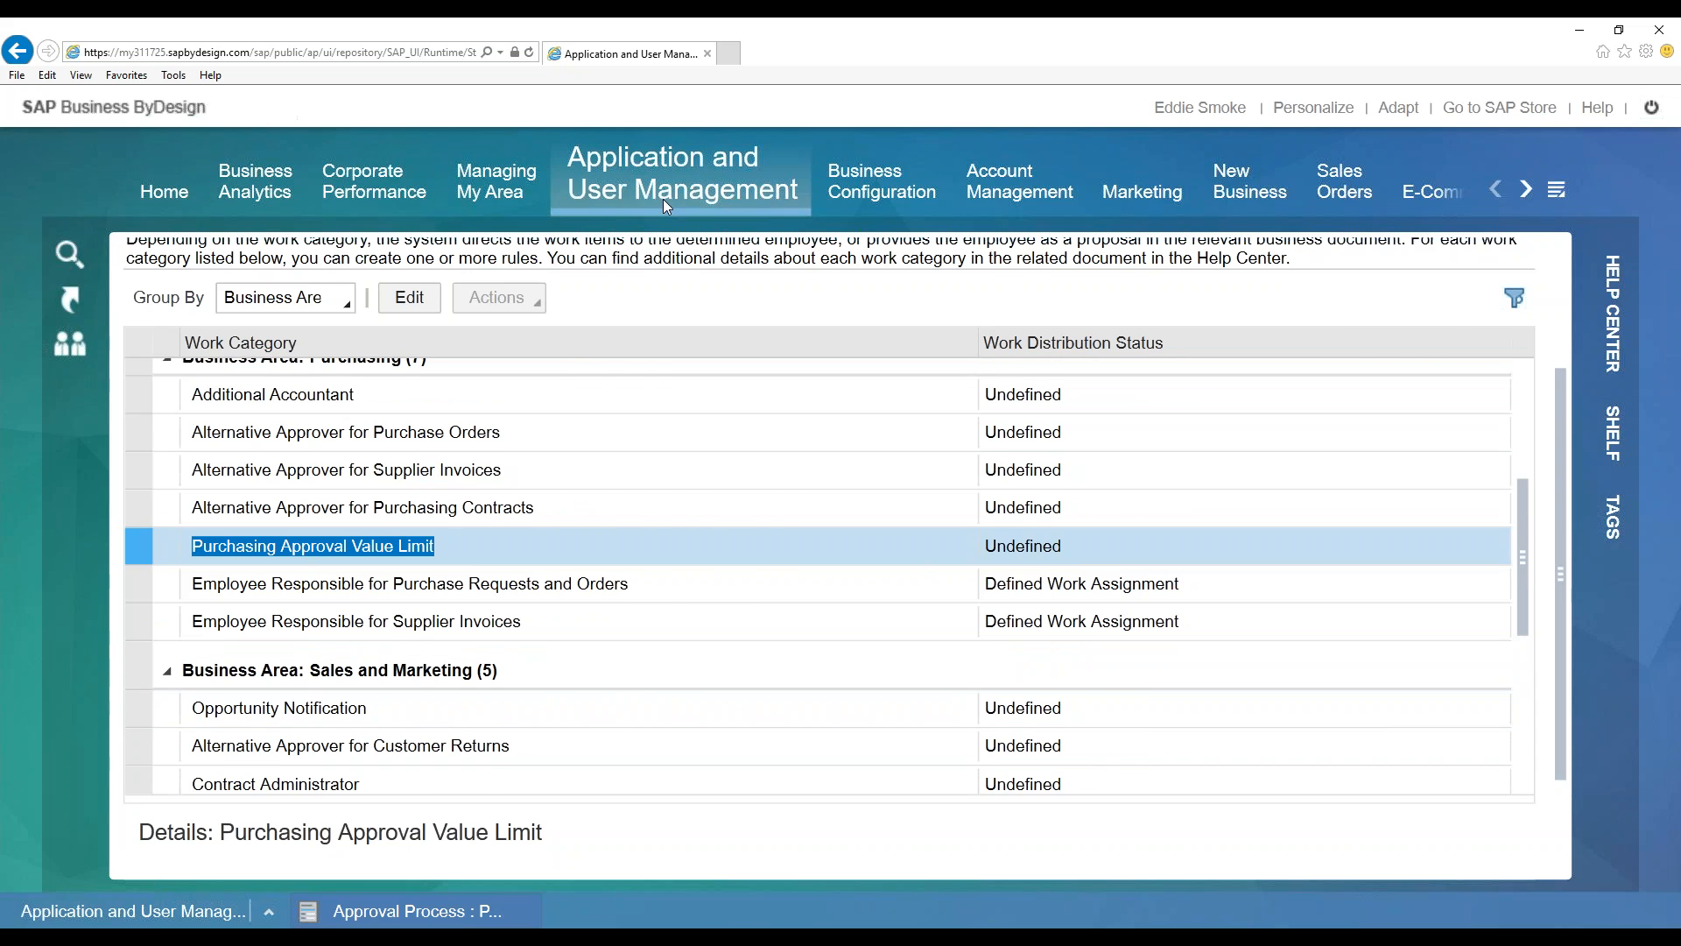
{"action": "mouse_move", "coordinate": [663, 198]}
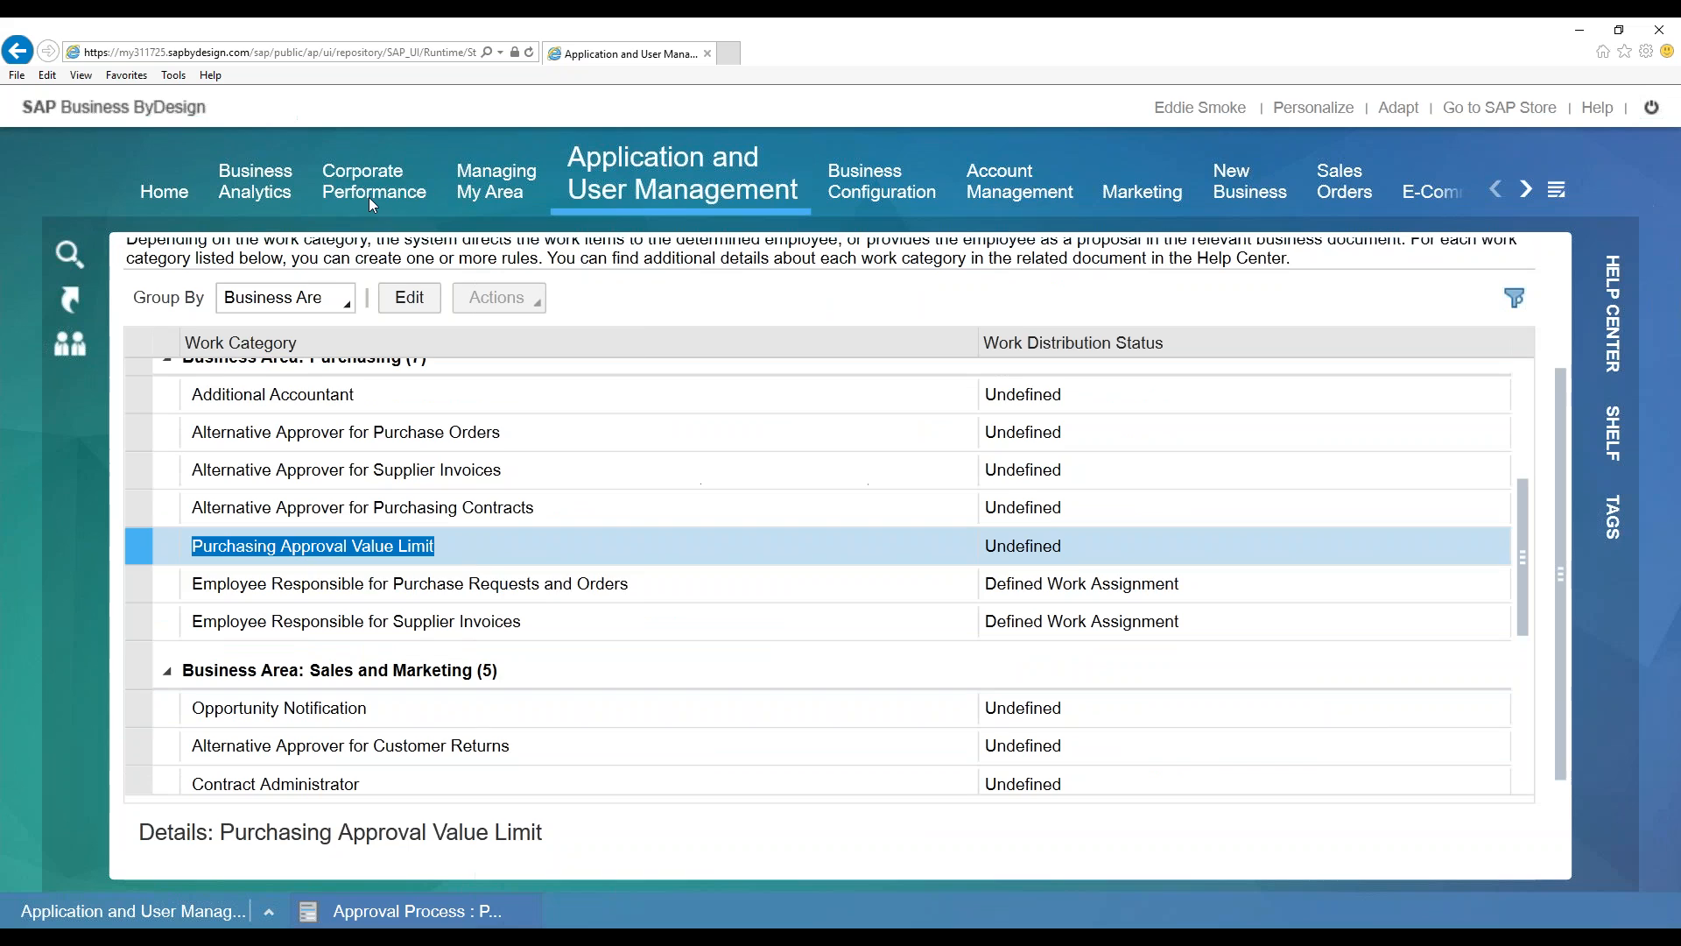
{"action": "mouse_move", "coordinate": [499, 190]}
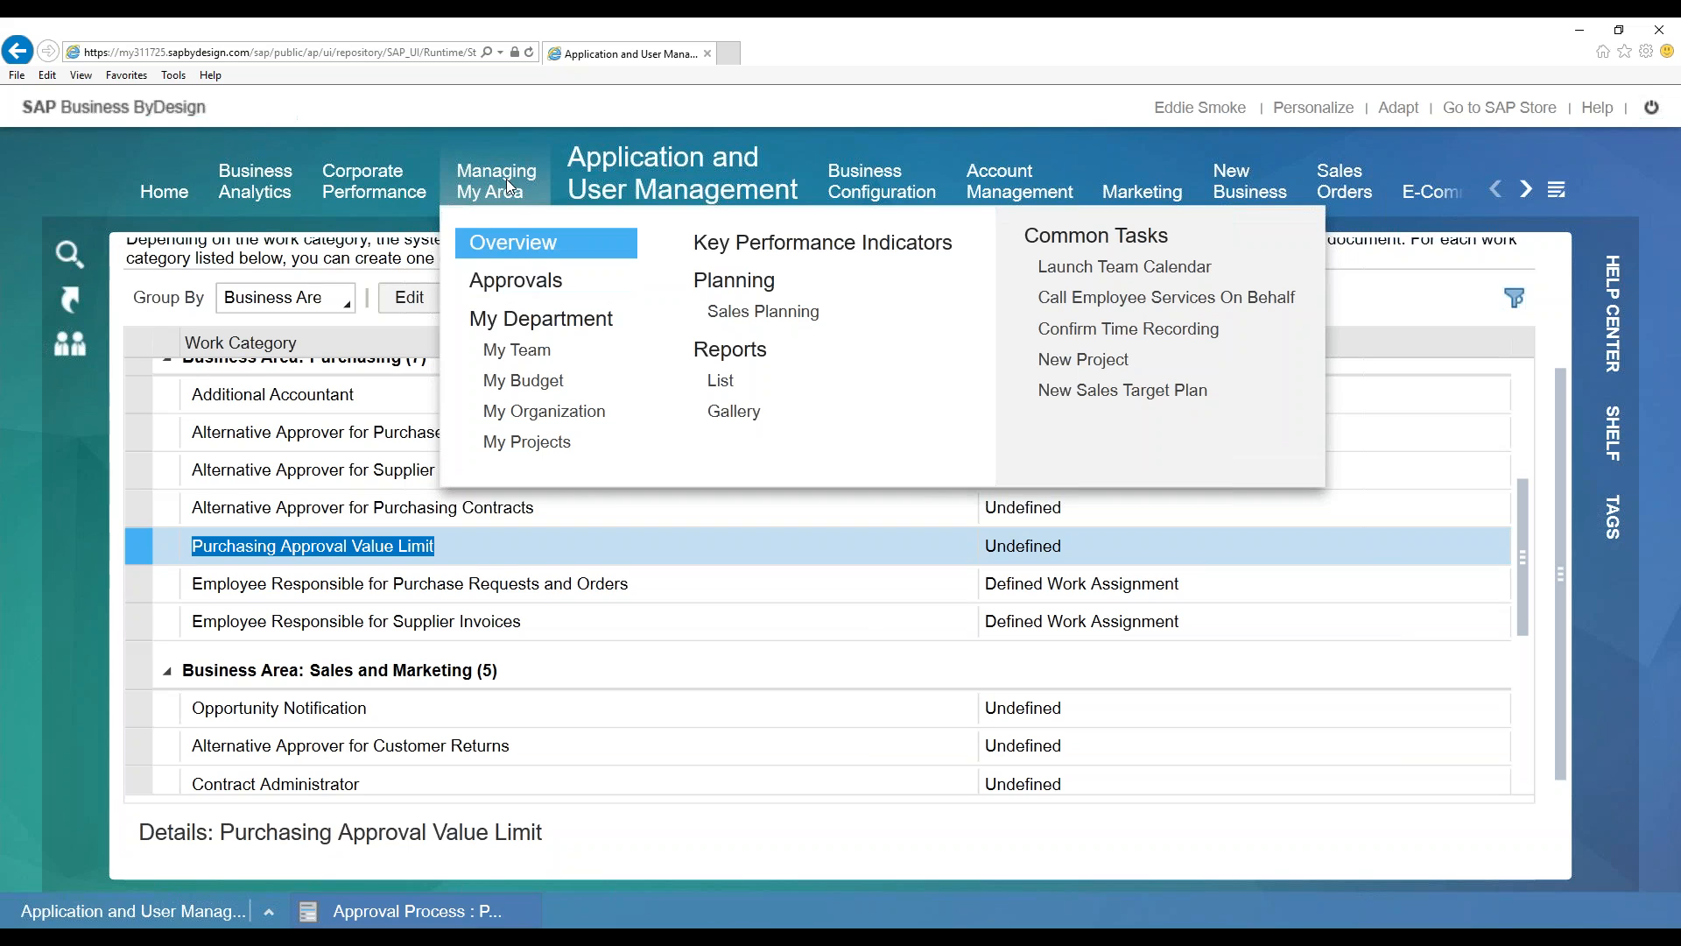
Refresh the Approvals Open Tasks list with Go, finding no records, and check the Show options
{"action": "left_click", "coordinate": [537, 282]}
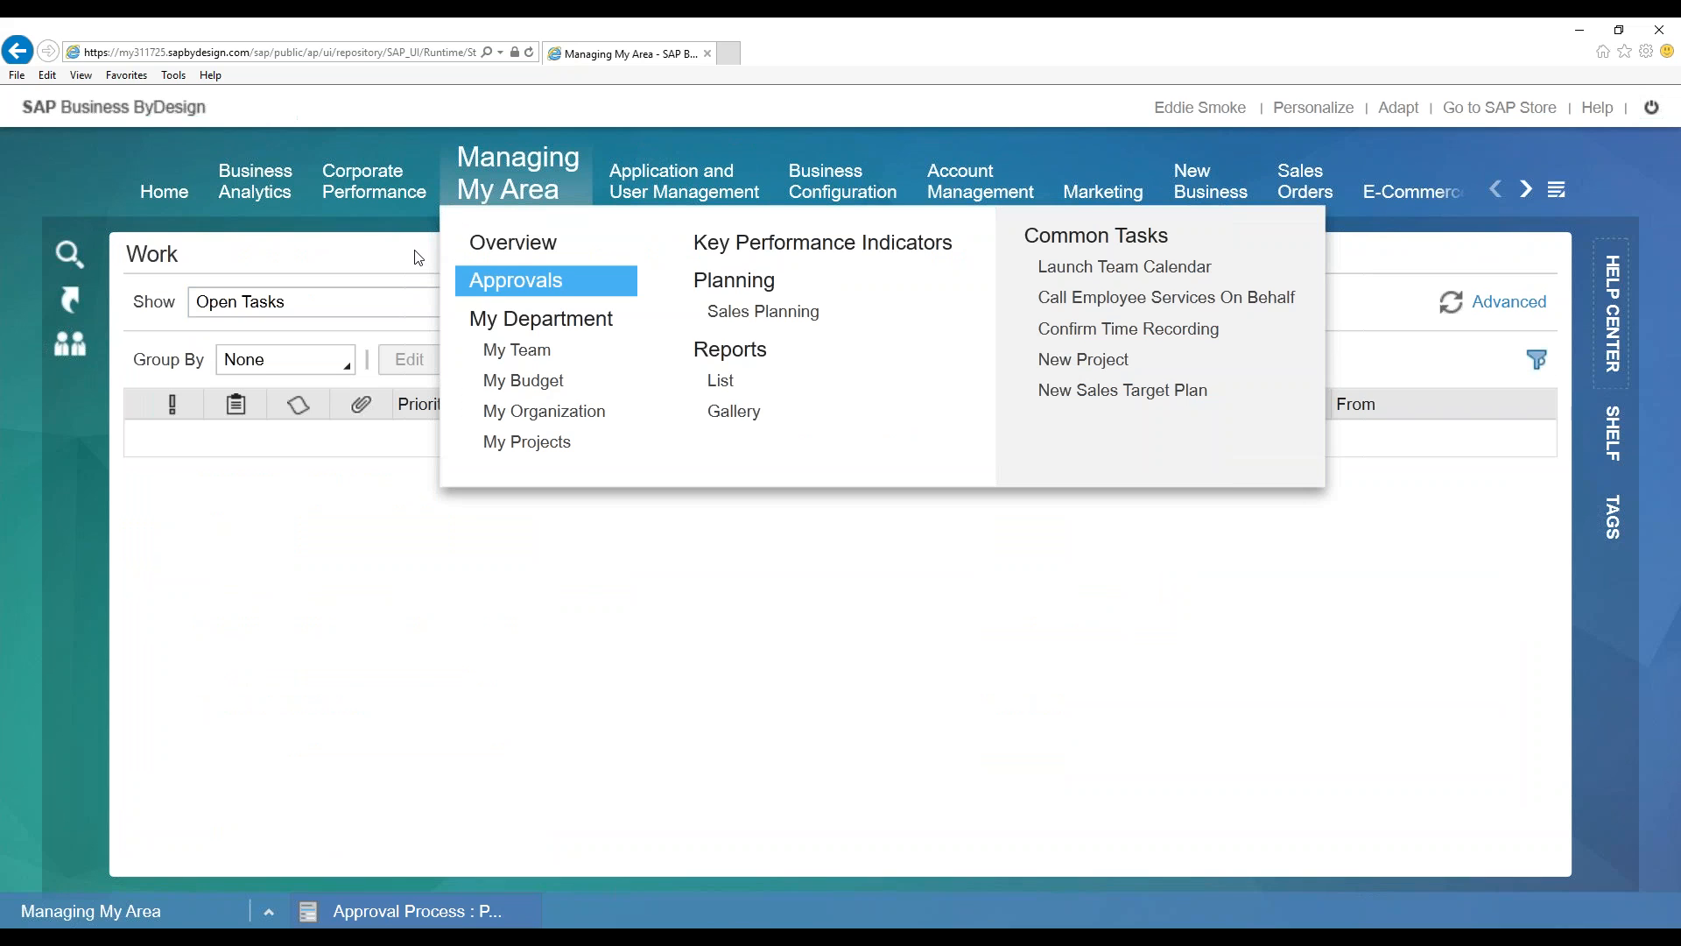
{"action": "left_click", "coordinate": [820, 308]}
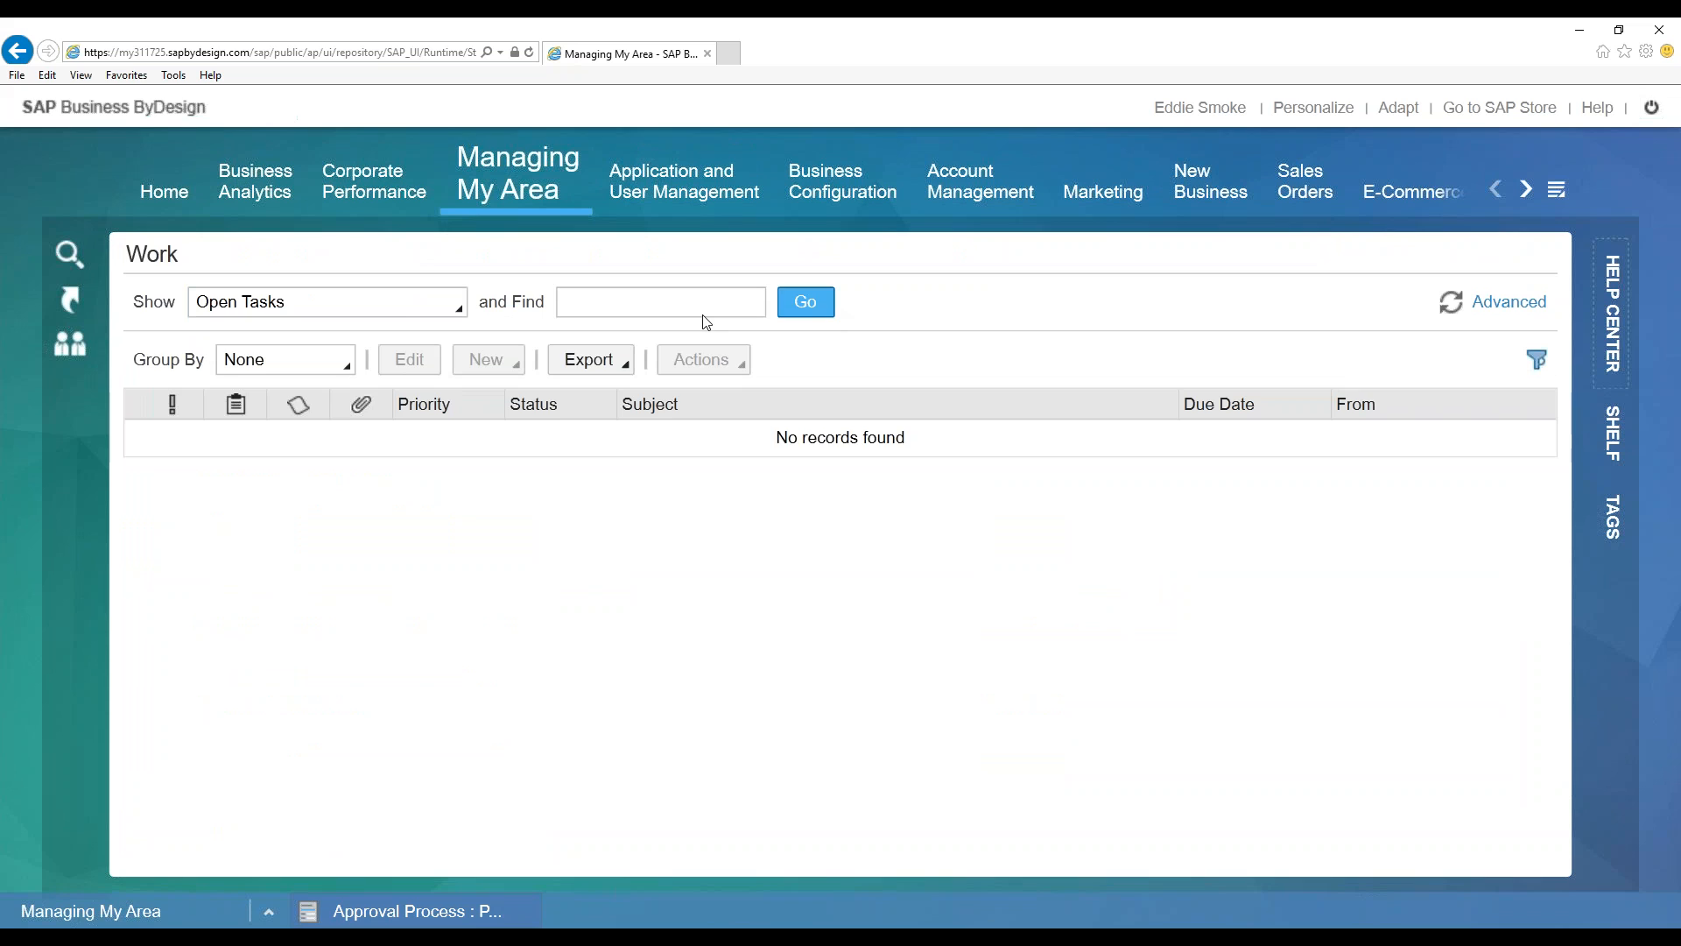
{"action": "left_click", "coordinate": [391, 301]}
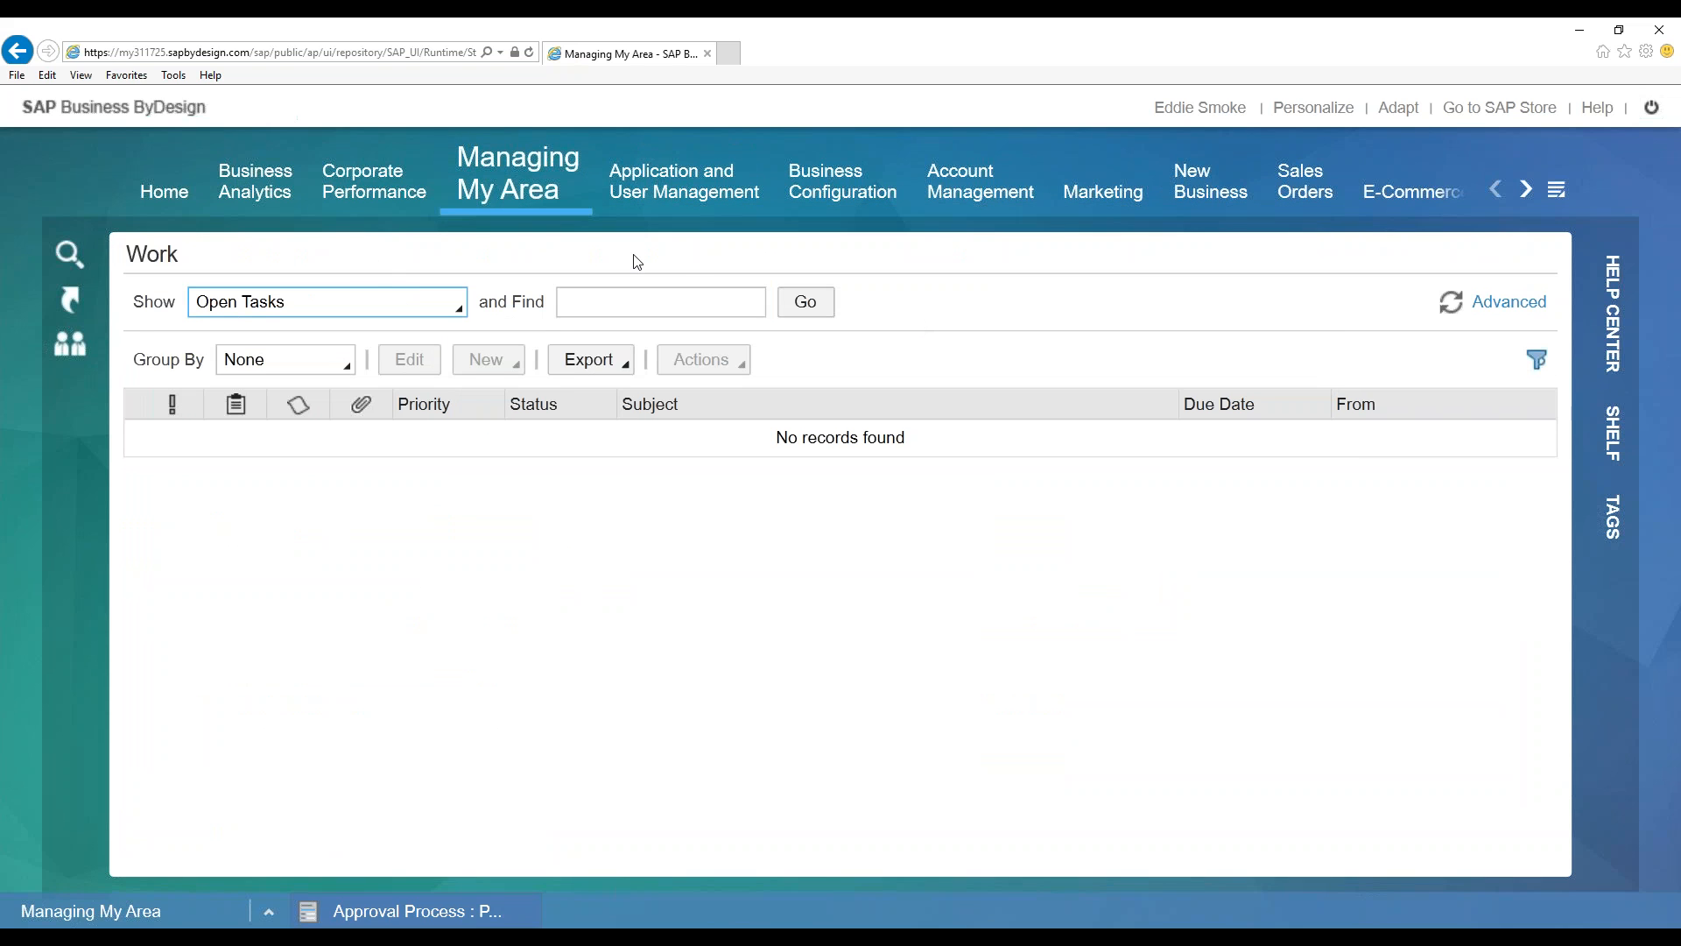
Log off the current session and restart the application
{"action": "left_click", "coordinate": [1652, 114]}
{"action": "left_click", "coordinate": [1020, 573]}
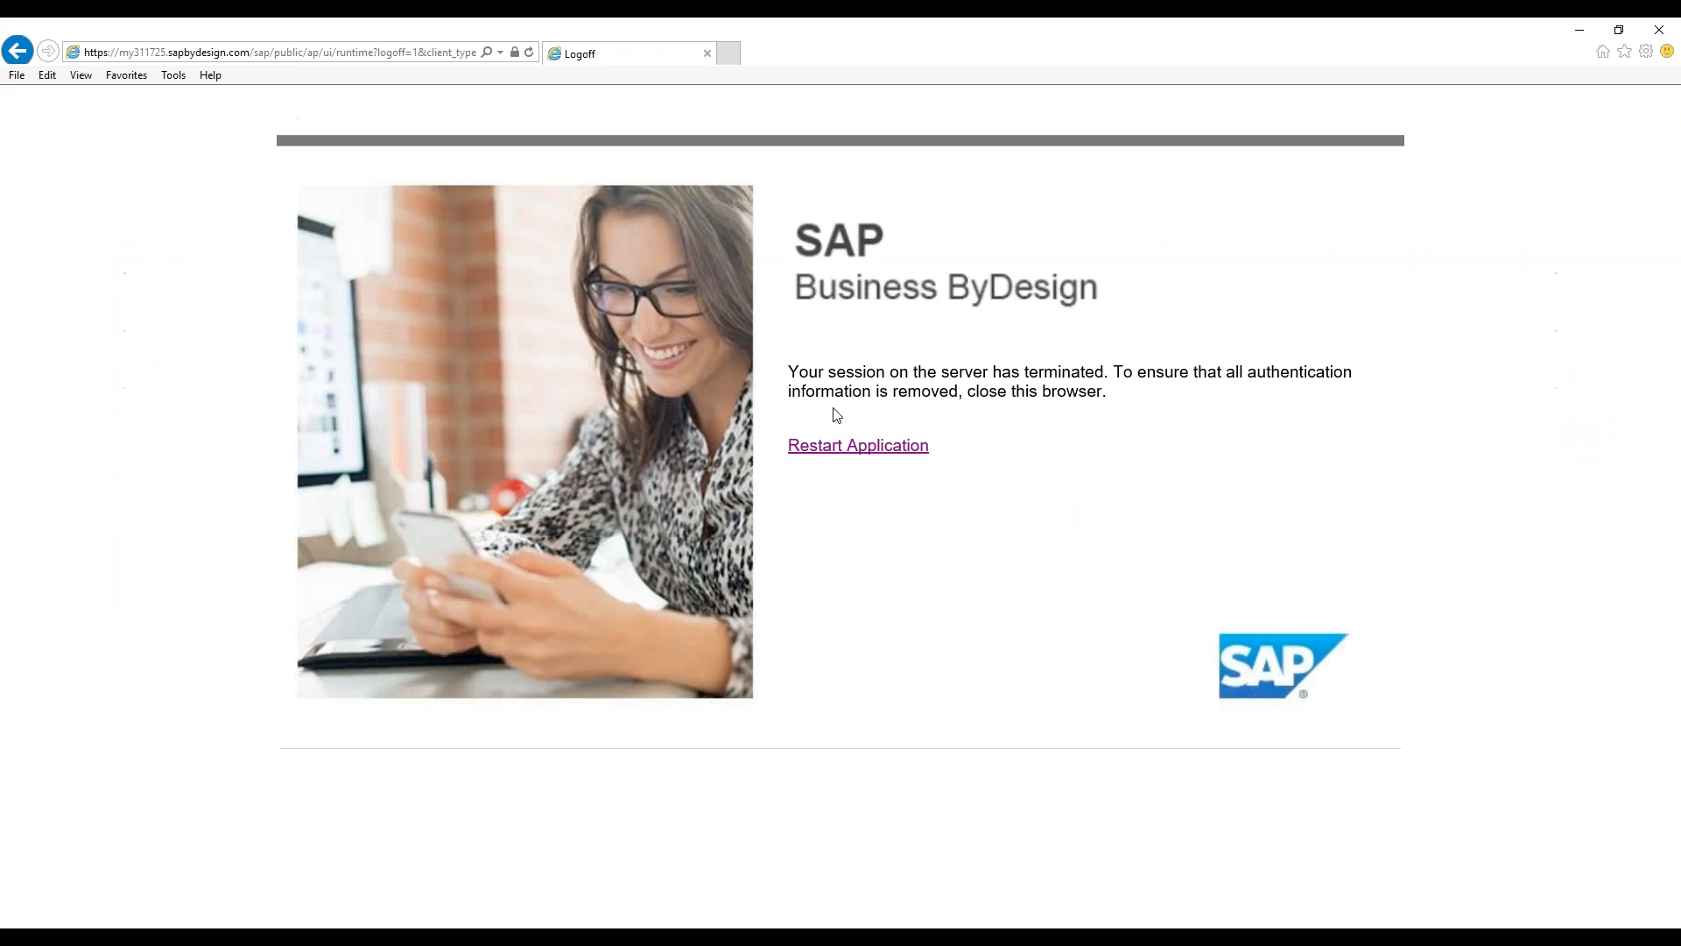
{"action": "left_click", "coordinate": [858, 445]}
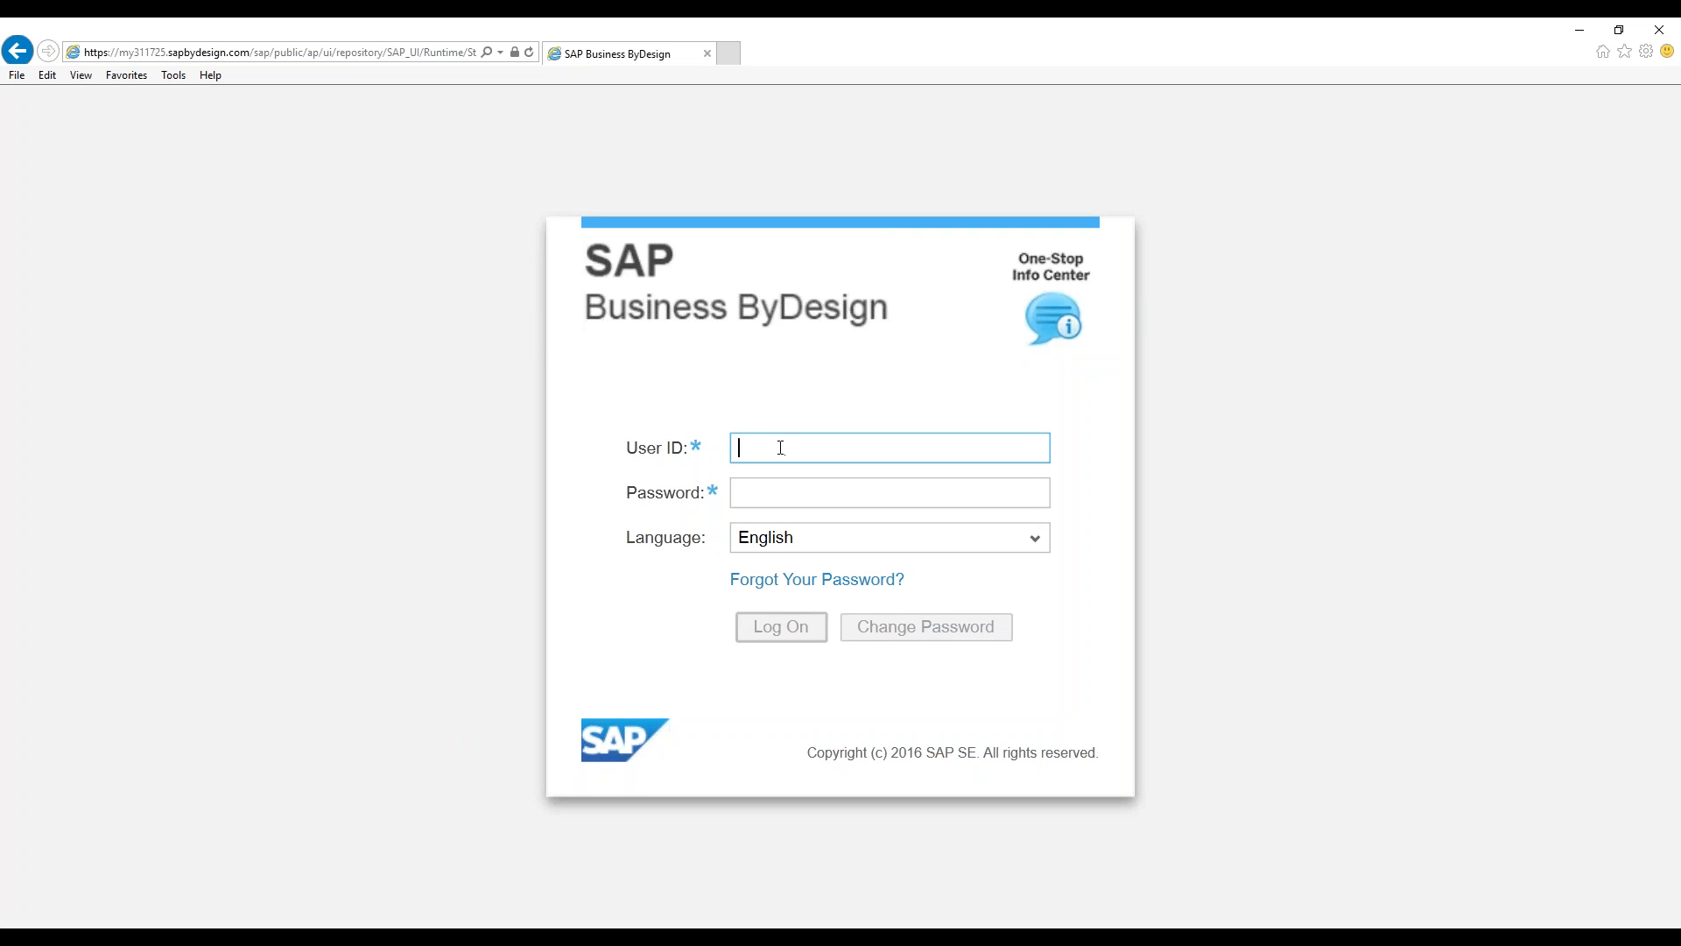
Sign in with the other user's ID and initial password
{"action": "type", "text": "kerb"}
{"action": "key", "text": "Tab"}
{"action": "type", "text": "●●●●●●●●"}
{"action": "key", "text": "Return"}
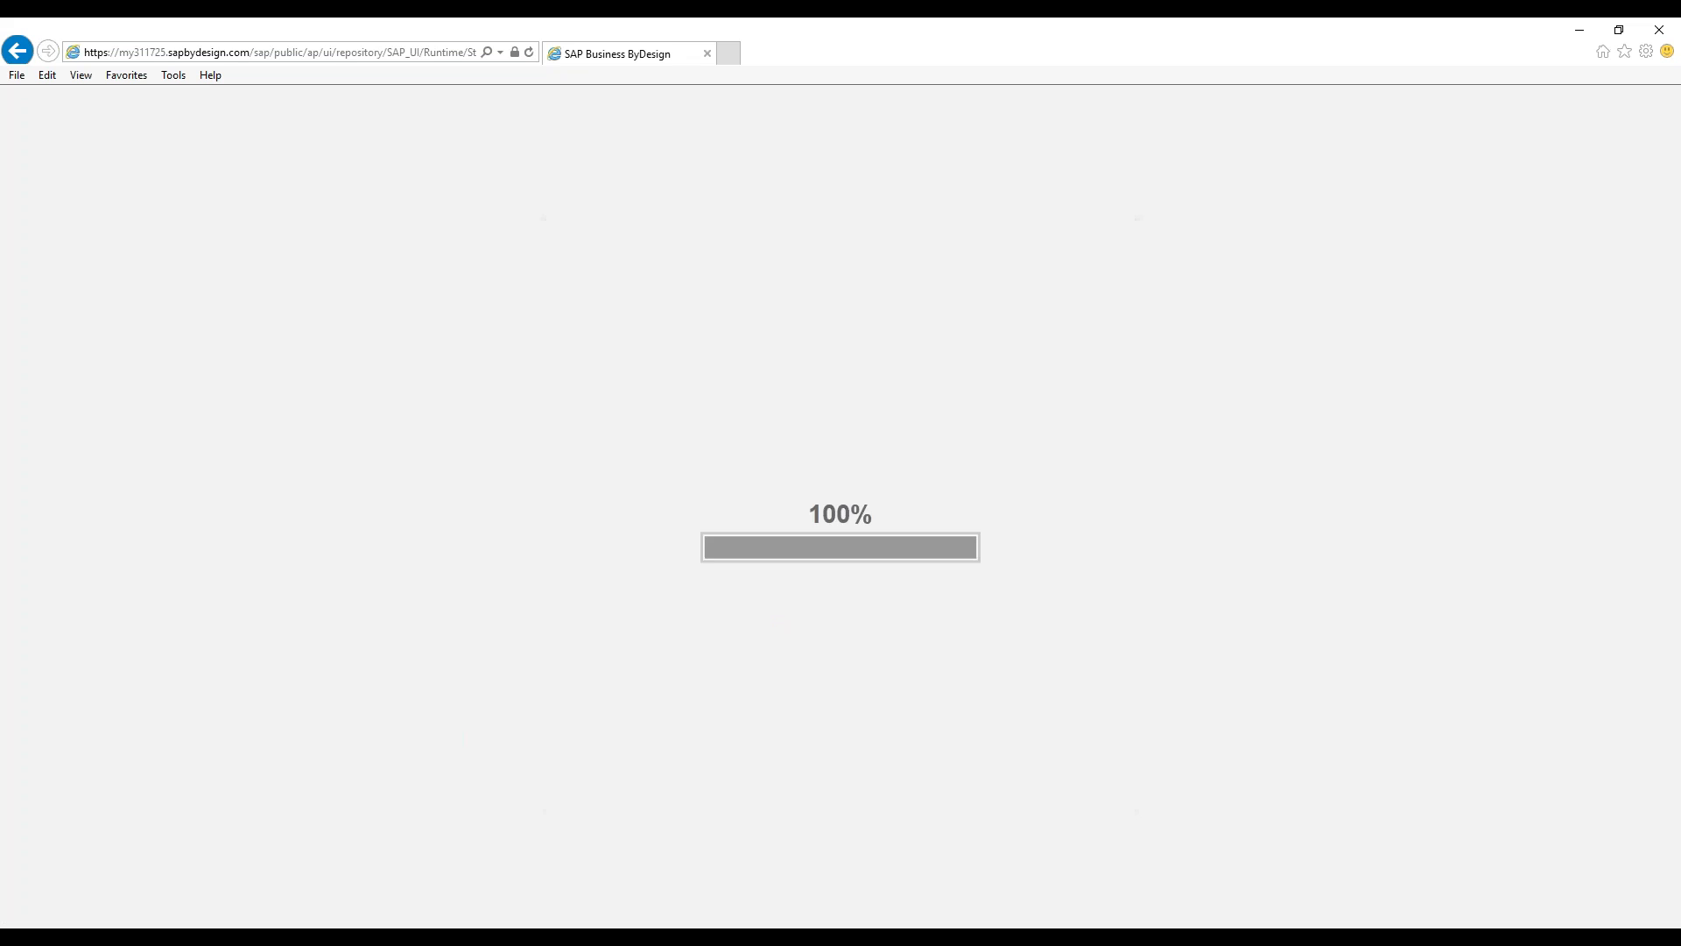
Replace the initial password with a new one and confirm it
{"action": "type", "text": "●●●●●●●●"}
{"action": "key", "text": "Tab"}
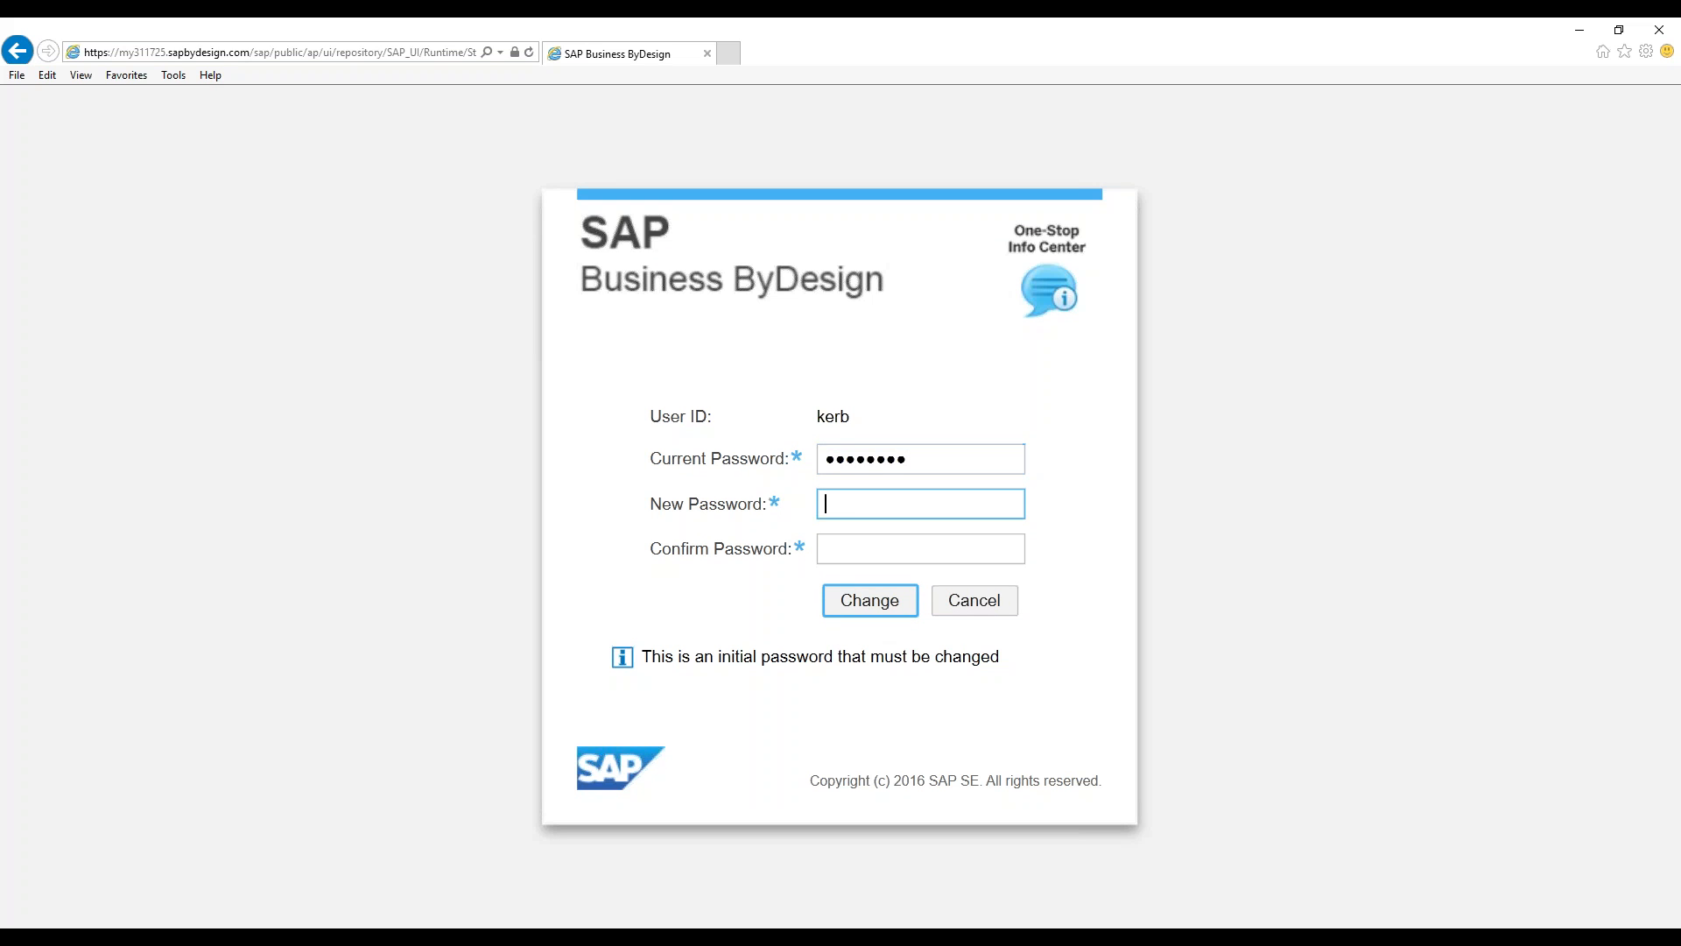
{"action": "type", "text": "●●●●●●●●"}
{"action": "key", "text": "Tab"}
{"action": "type", "text": "●●●●●●●●"}
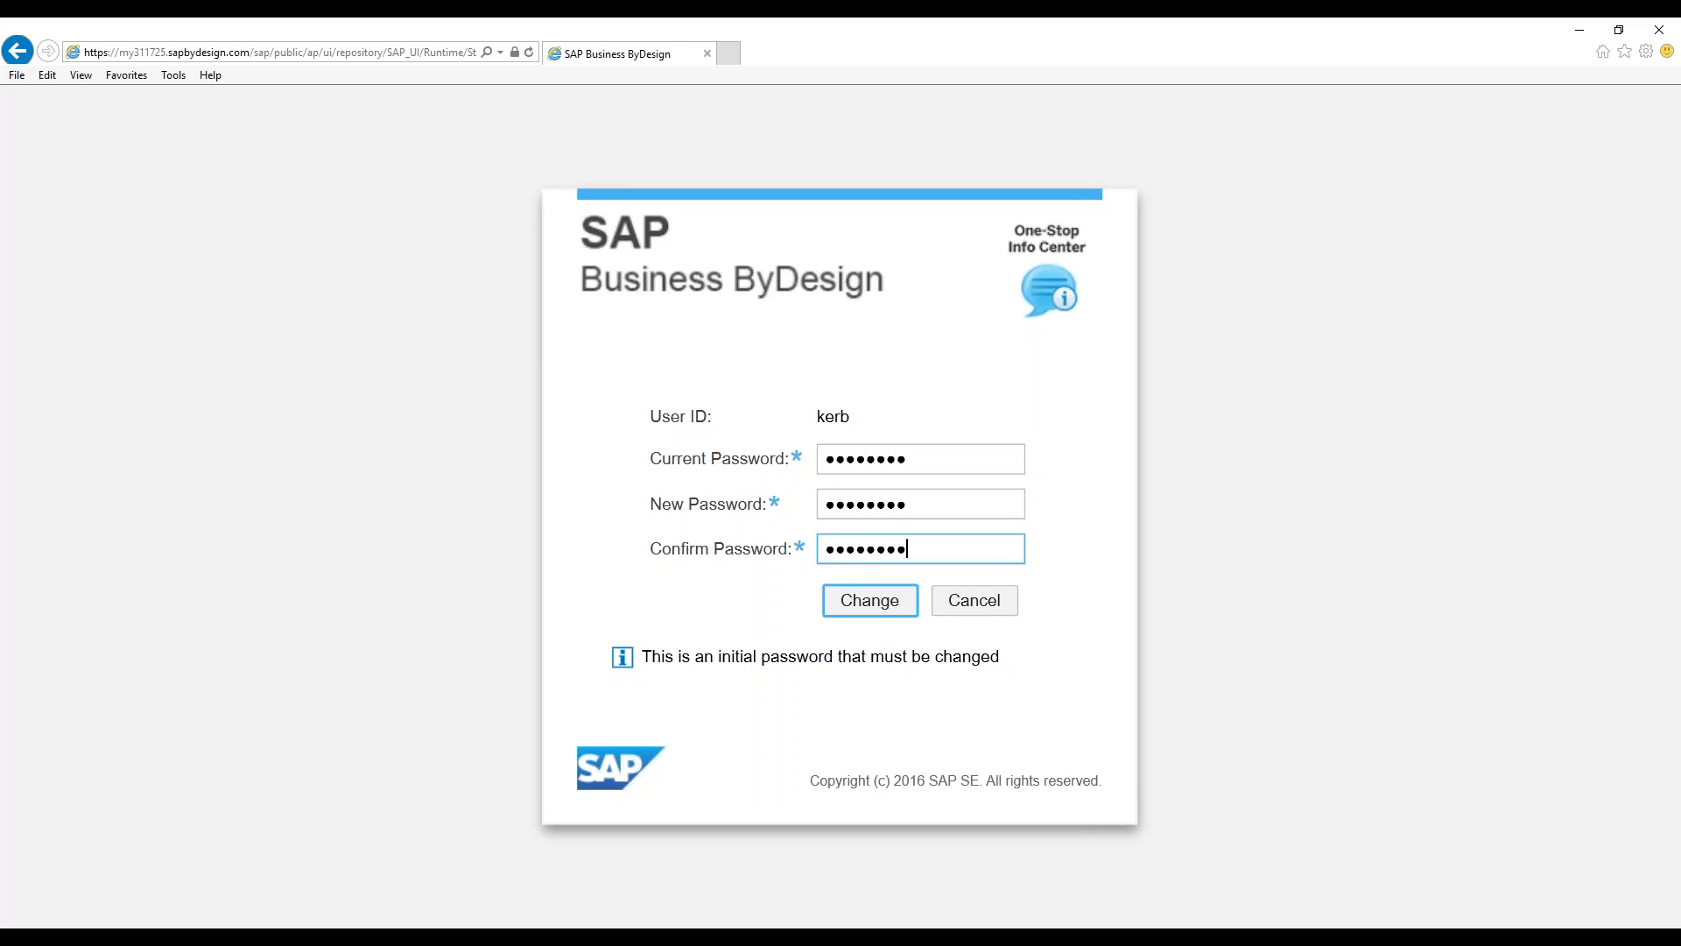
{"action": "key", "text": "Return"}
{"action": "key", "text": "Return"}
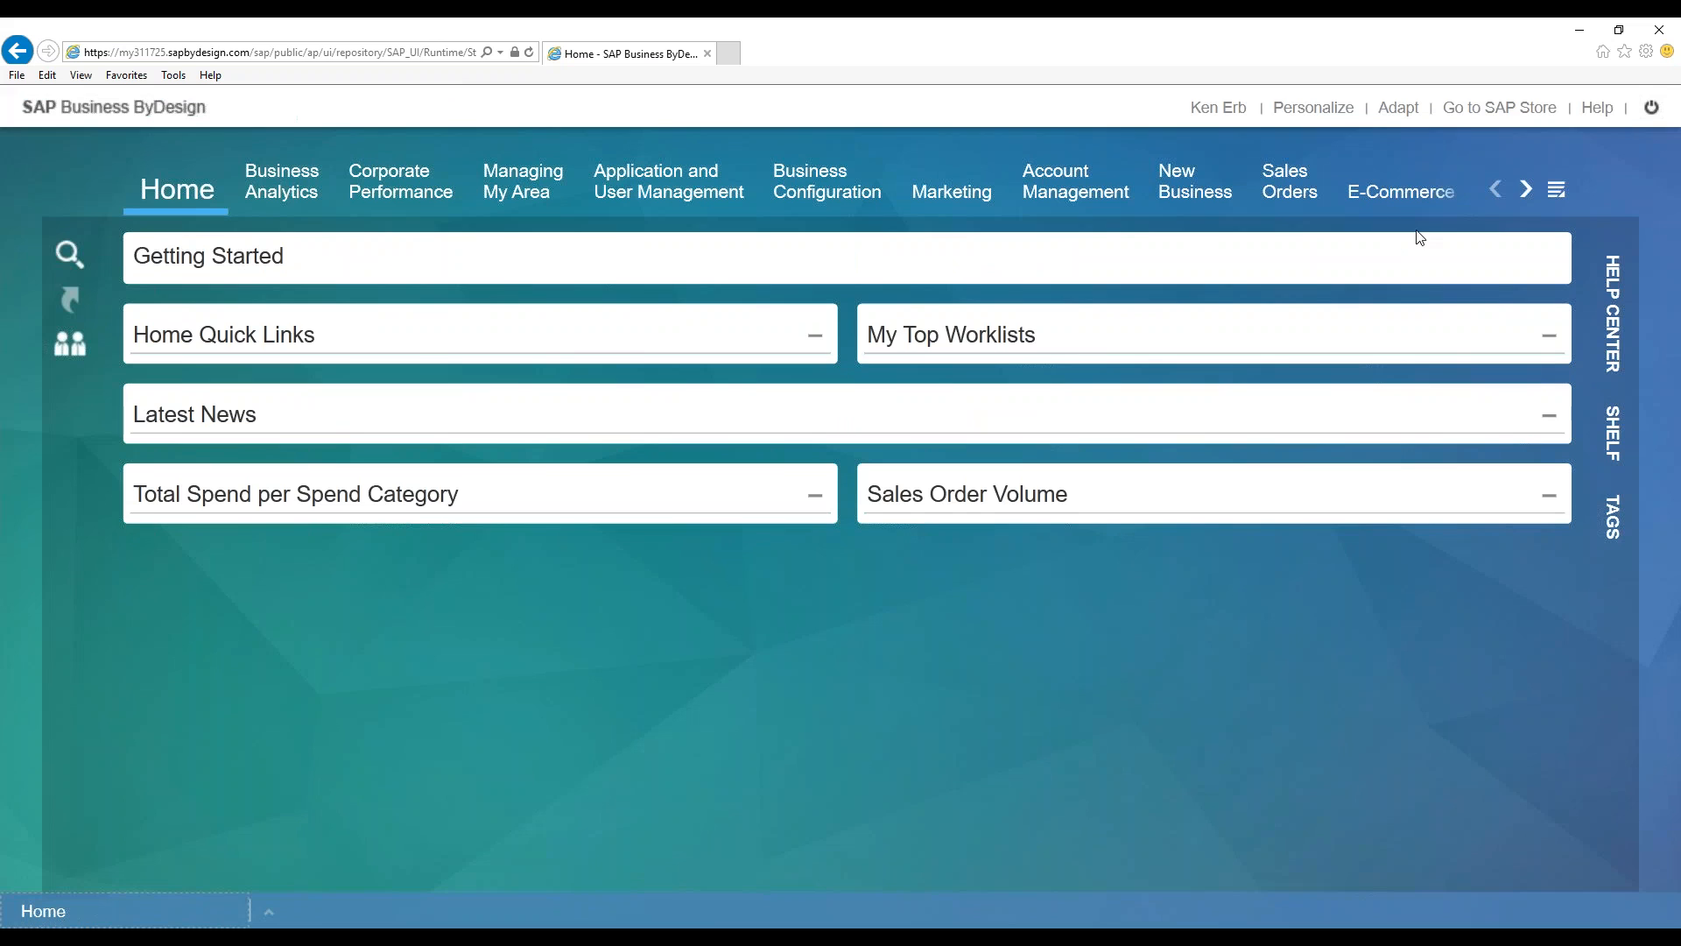
Open Managing My Area > Approvals to see the Sales Quote 286 task and dismiss See What's New
{"action": "left_click", "coordinate": [1527, 189]}
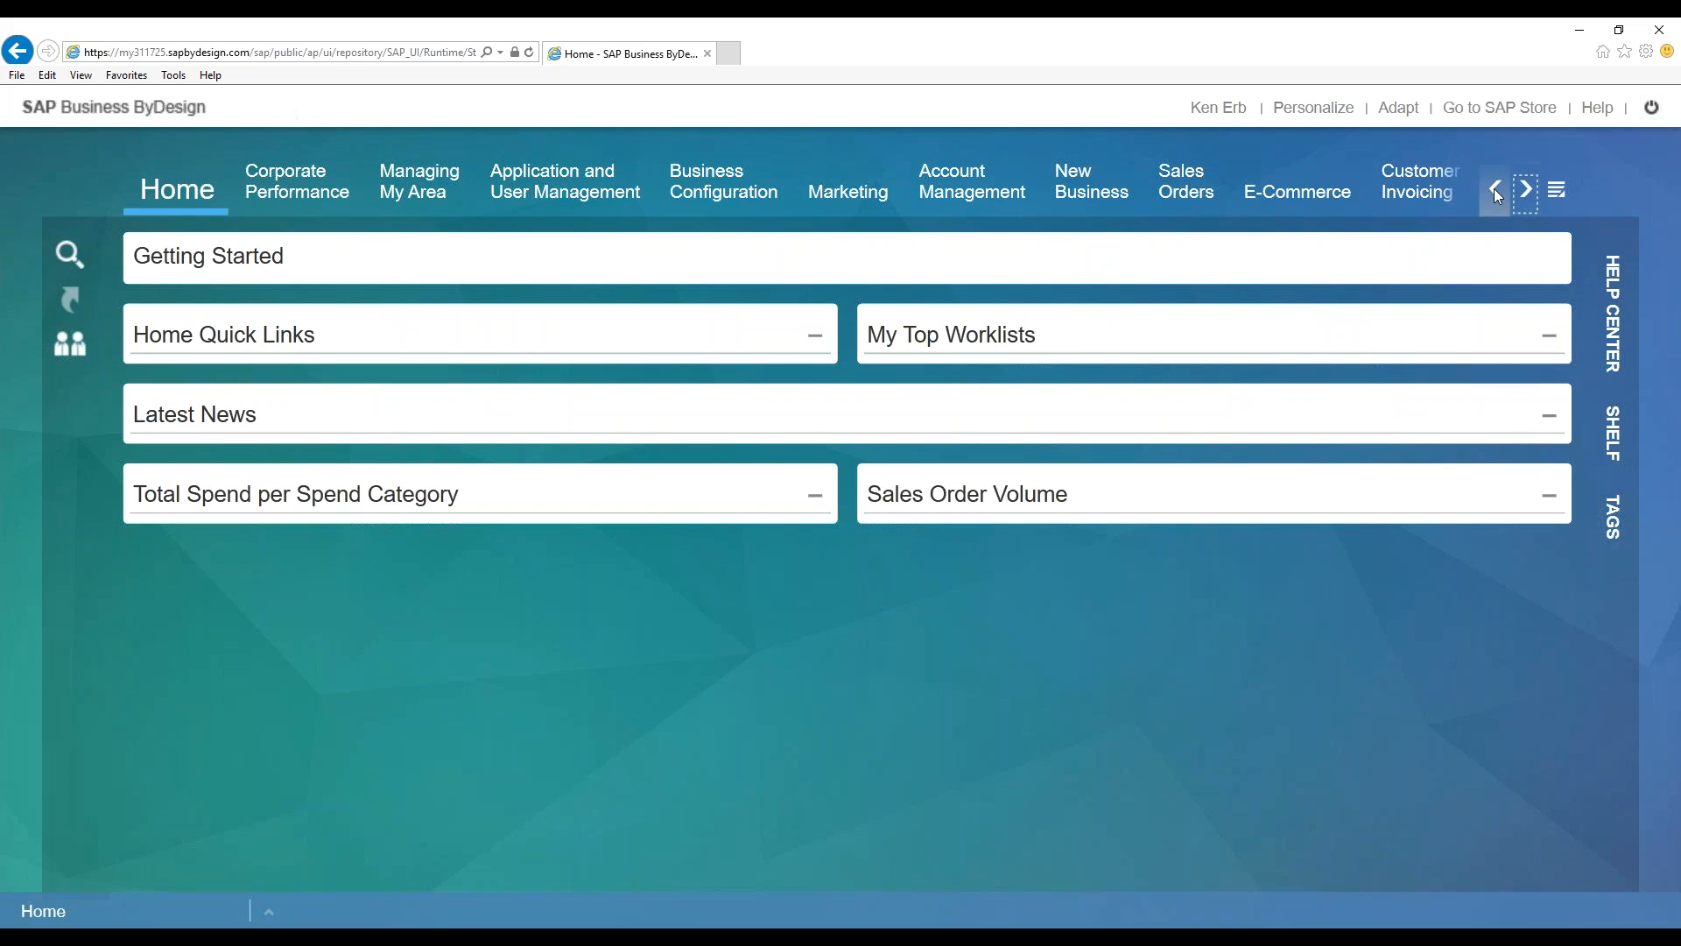
{"action": "left_click", "coordinate": [1494, 189]}
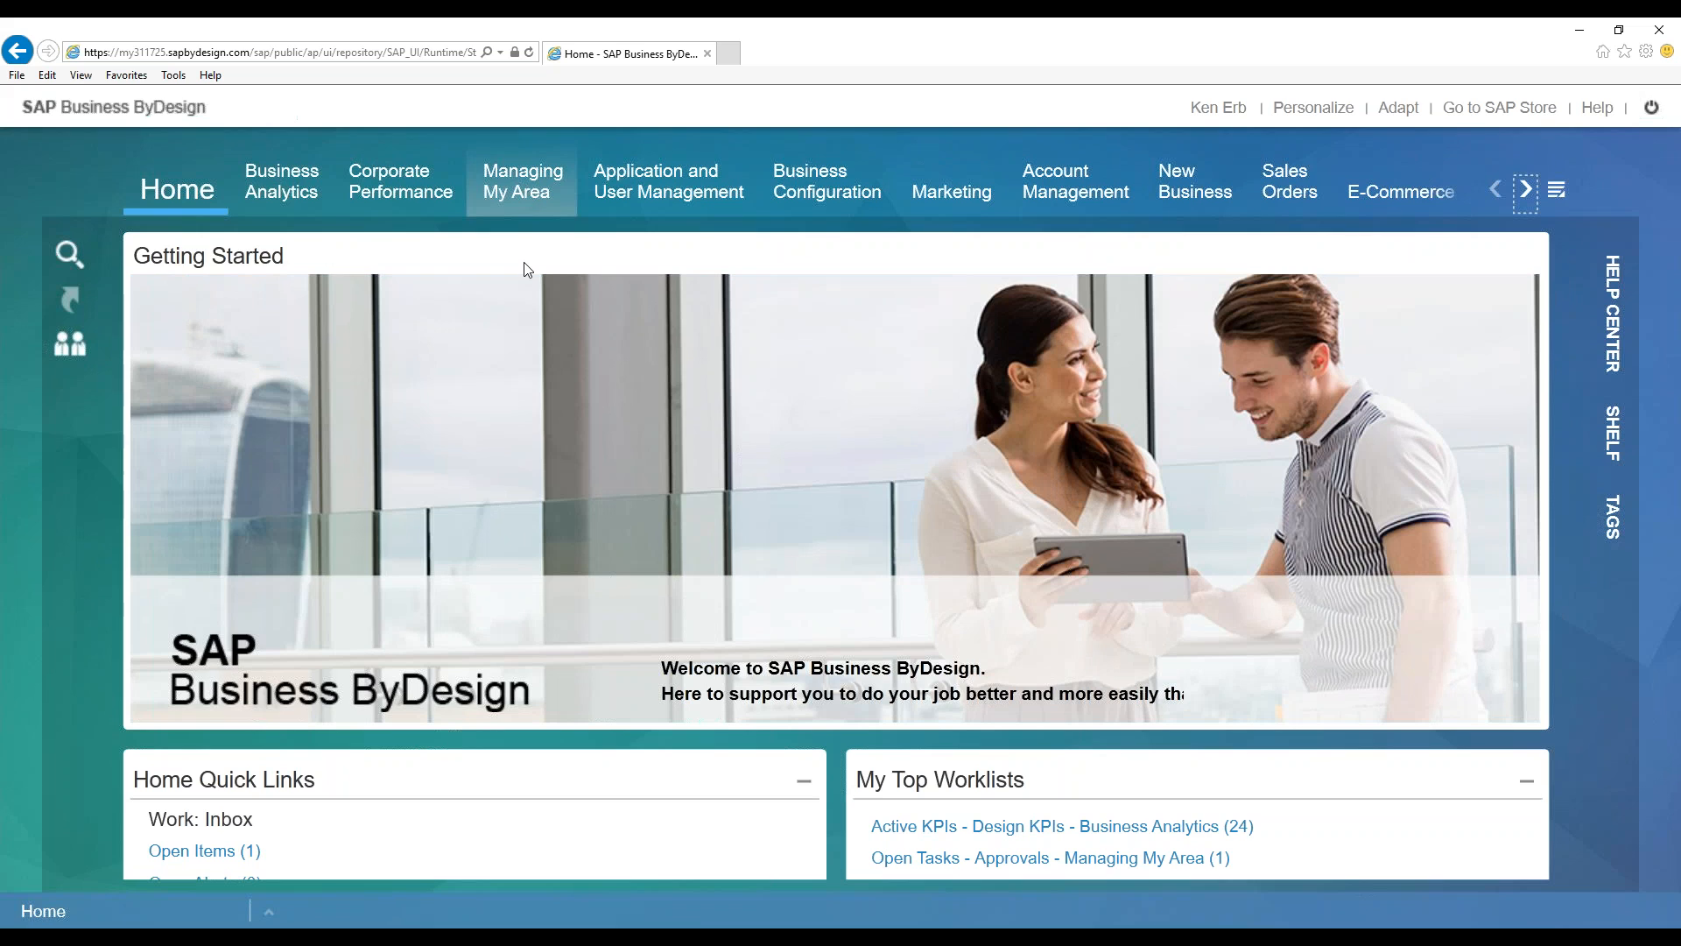
{"action": "left_click", "coordinate": [497, 181]}
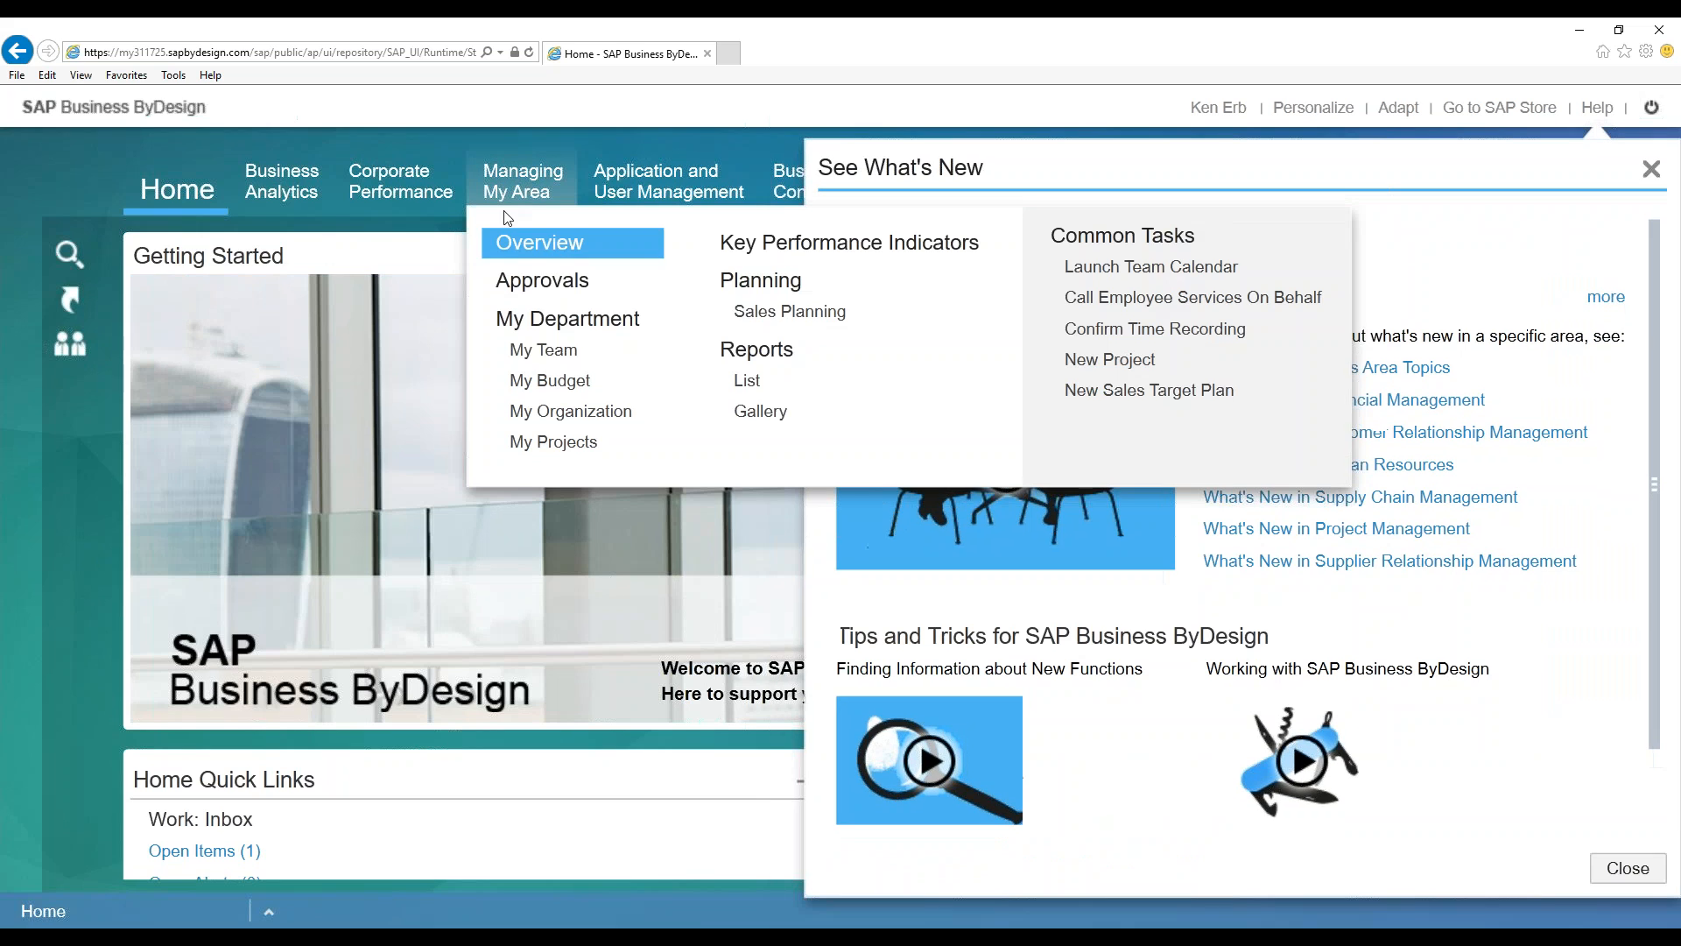
{"action": "left_click", "coordinate": [573, 278]}
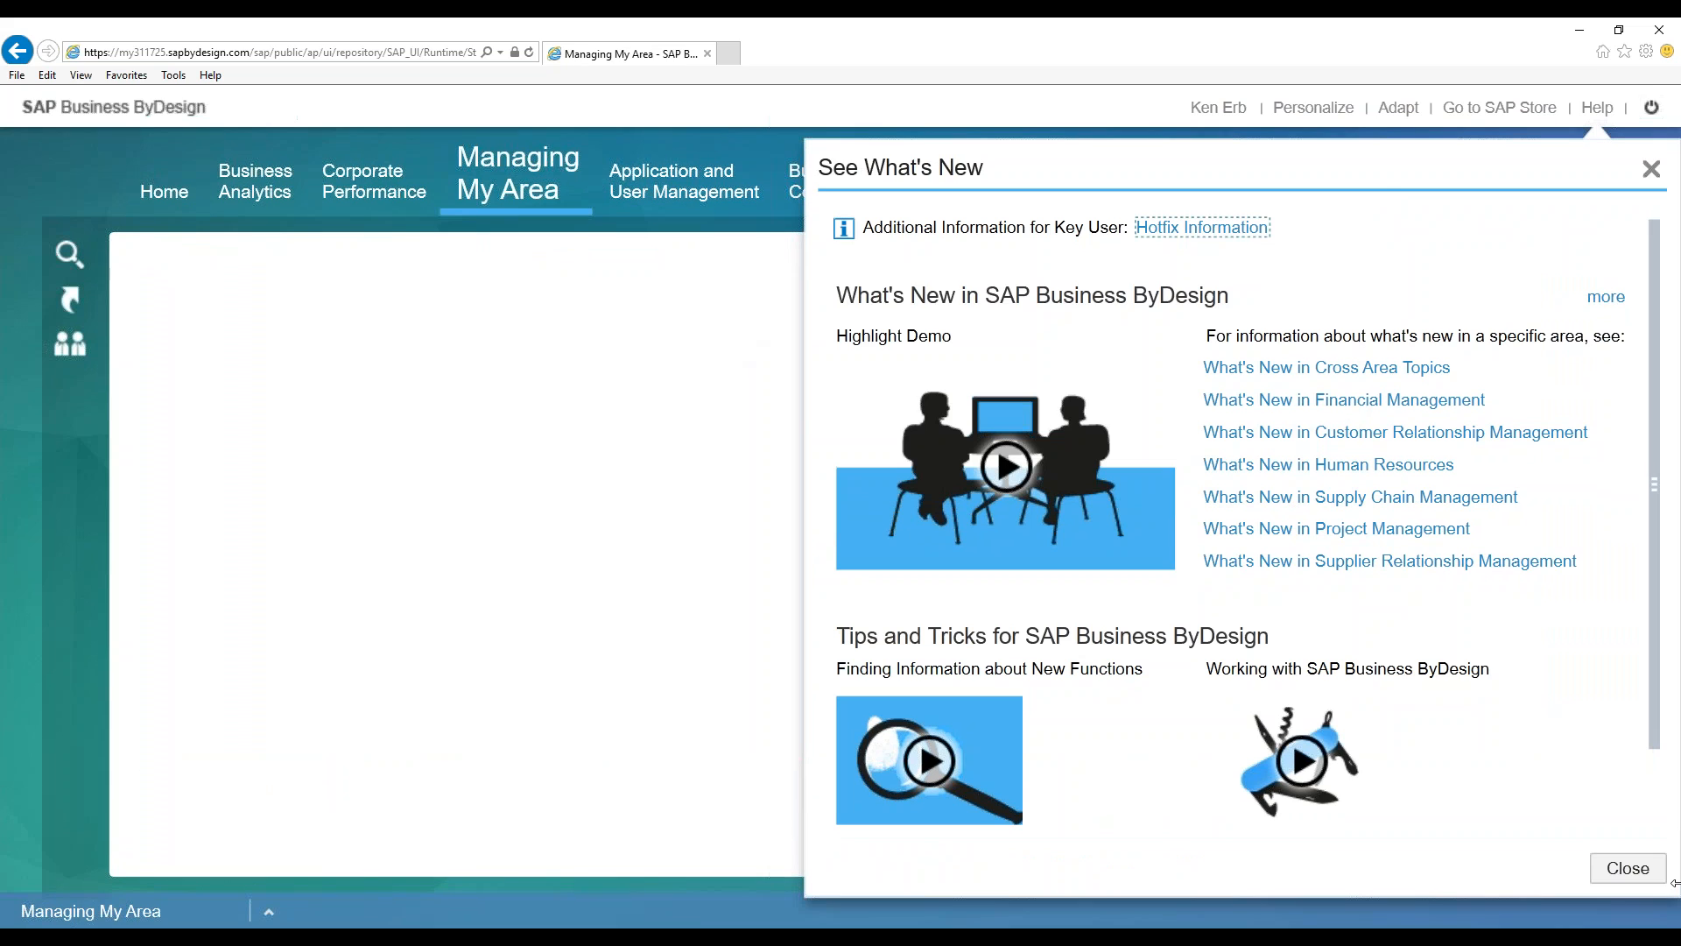
{"action": "left_click", "coordinate": [1633, 874]}
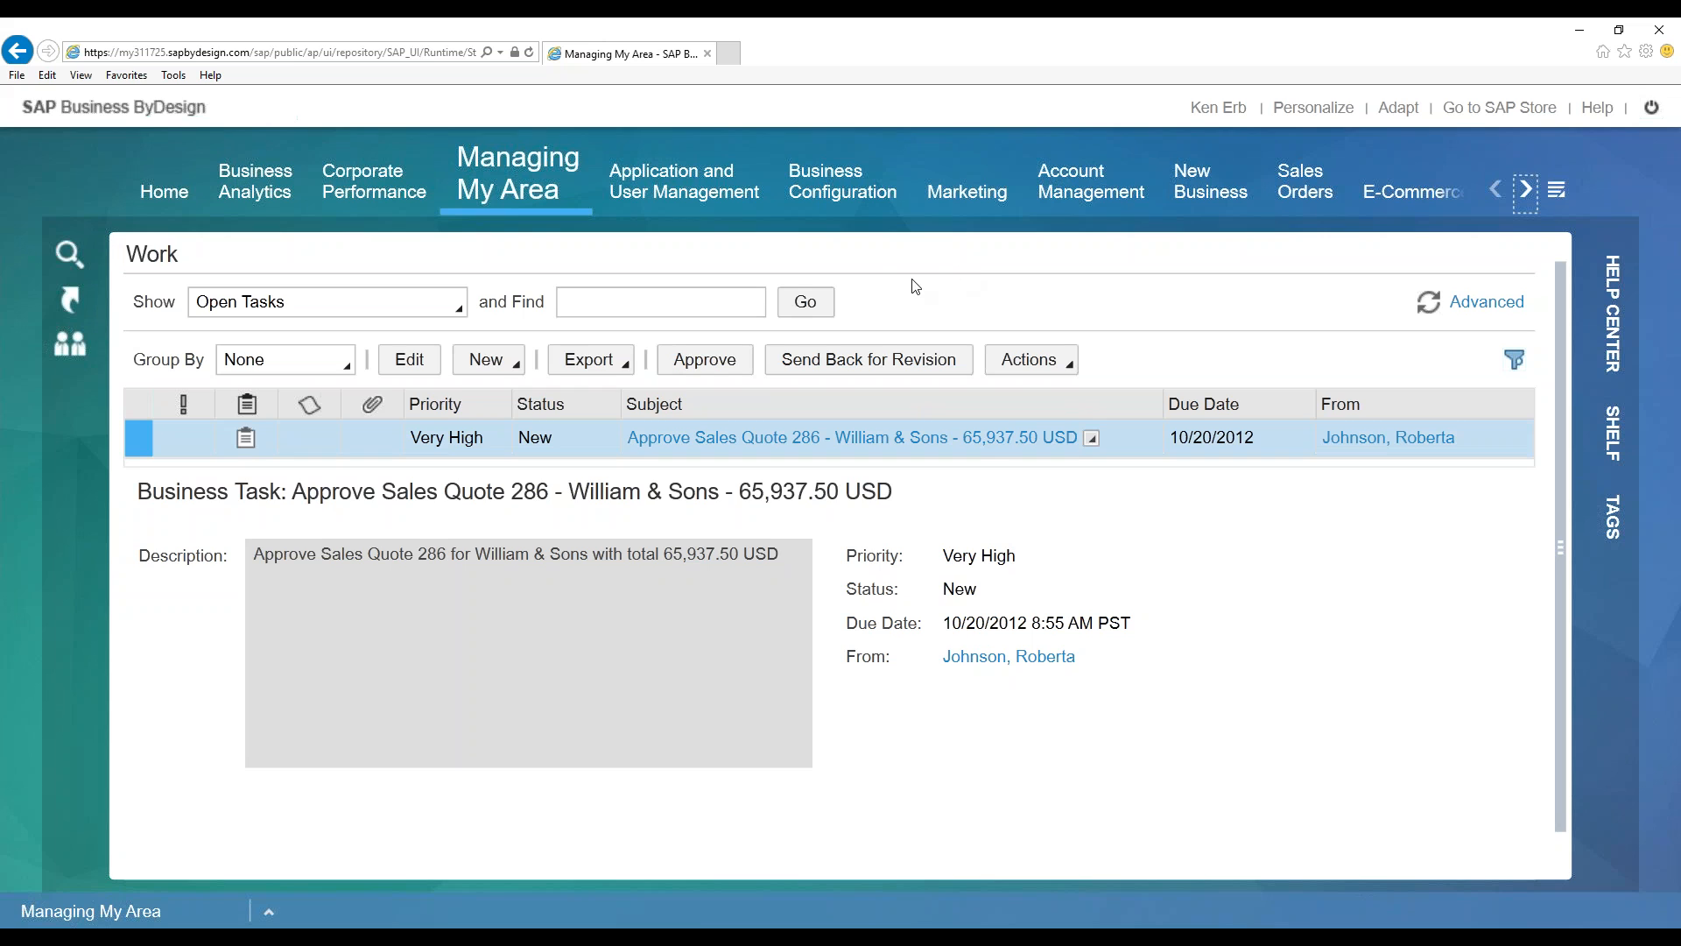
{"action": "left_click", "coordinate": [689, 199]}
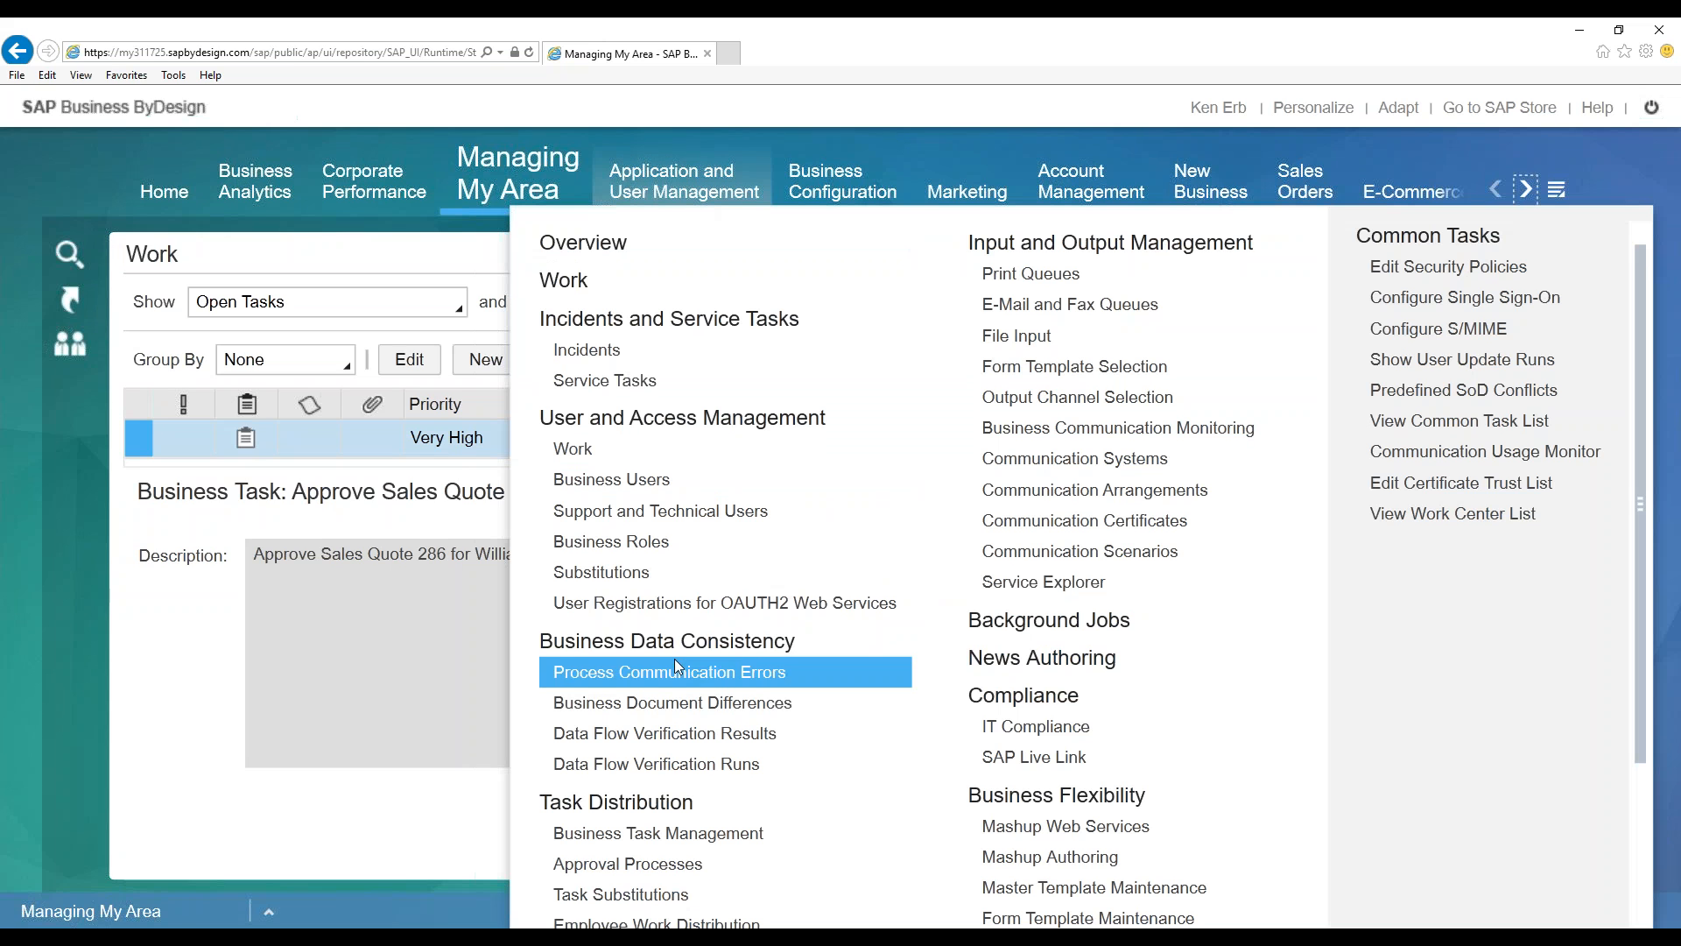
Select the Default approval process for Purchase Order in Approval Processes and copy it
{"action": "left_click", "coordinate": [659, 865]}
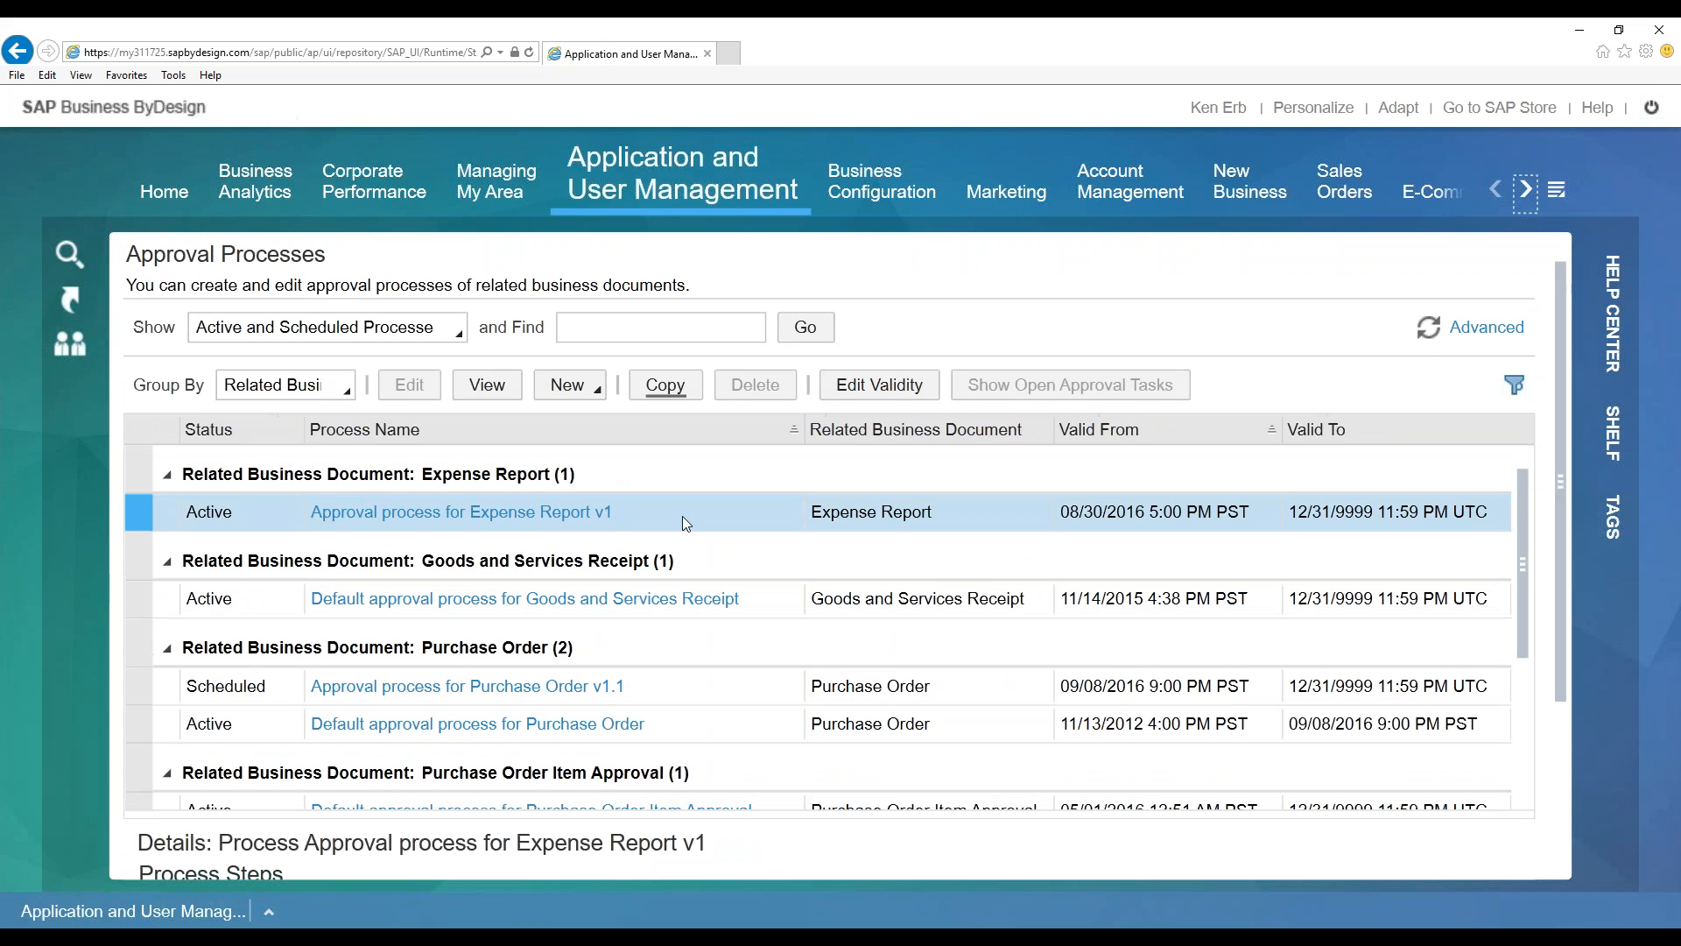
{"action": "left_click", "coordinate": [676, 692]}
{"action": "left_click", "coordinate": [679, 723]}
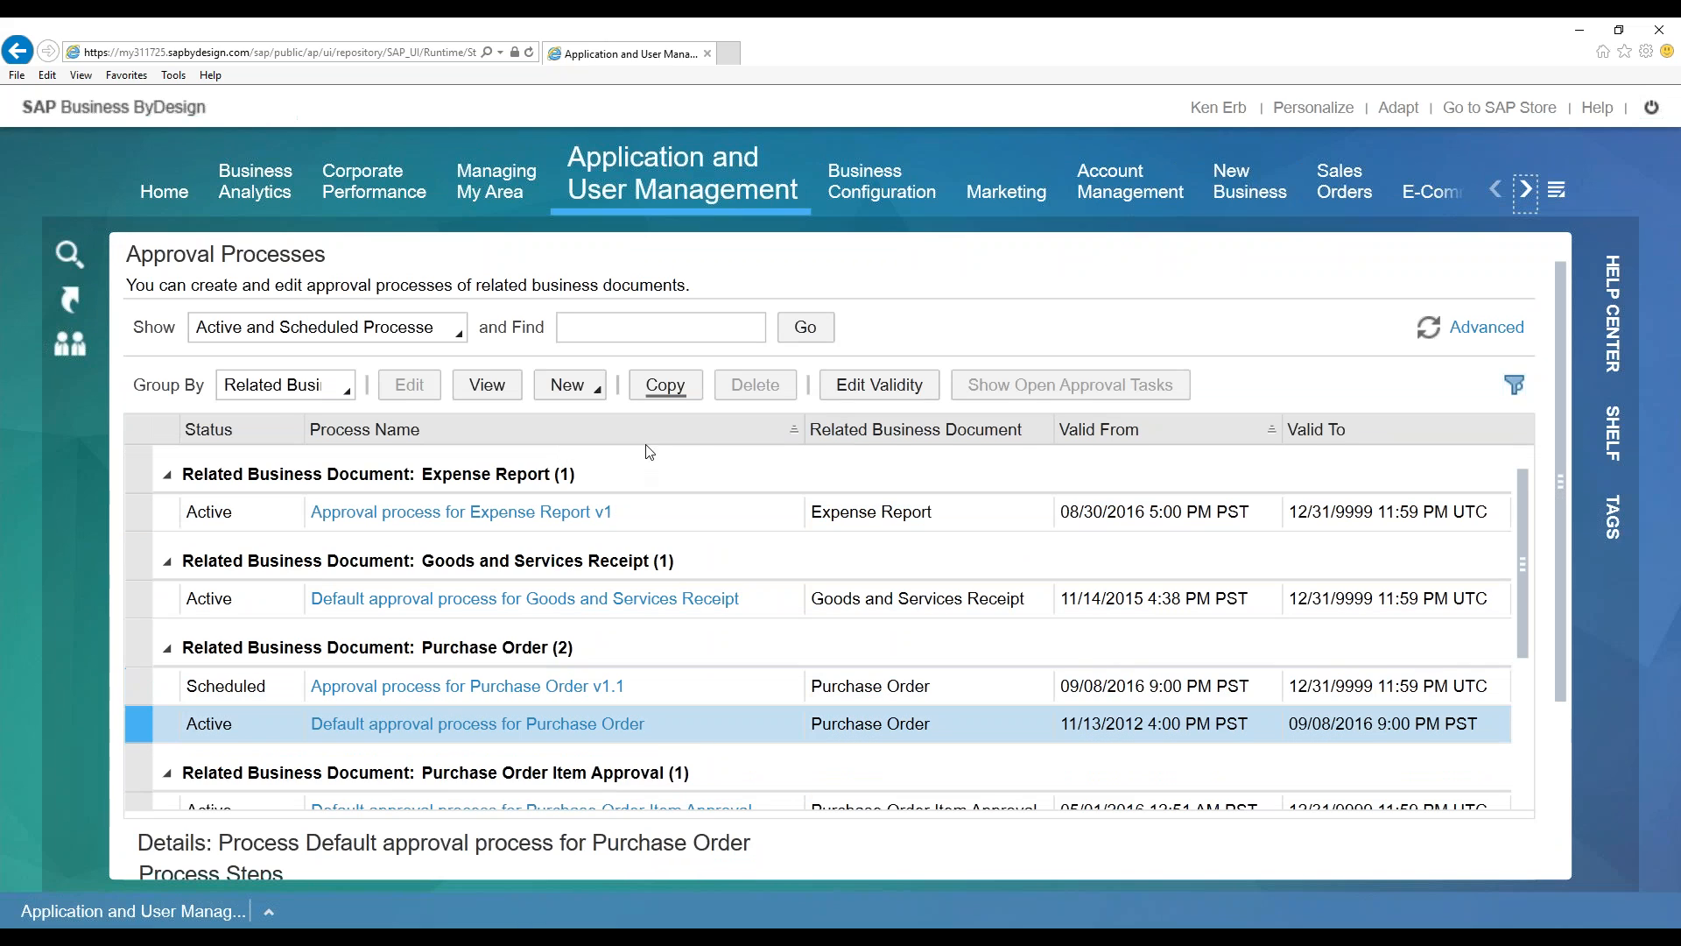
{"action": "left_click", "coordinate": [666, 386]}
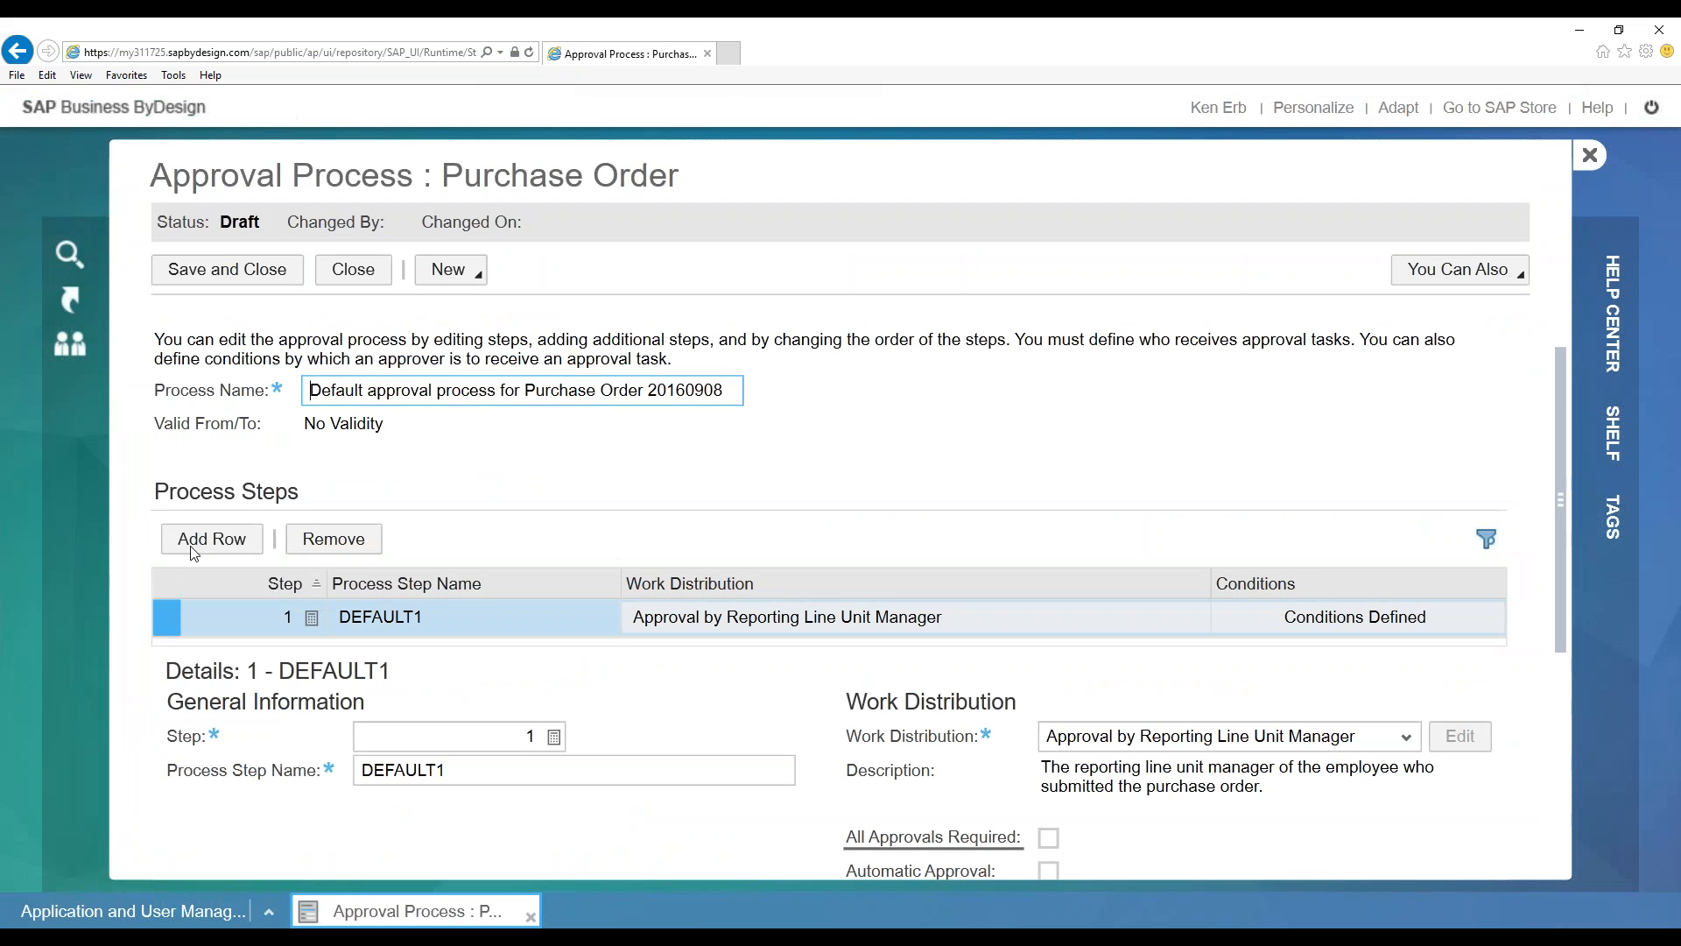
Add new approval step rows to the copied Purchase Order process
{"action": "left_click", "coordinate": [200, 539]}
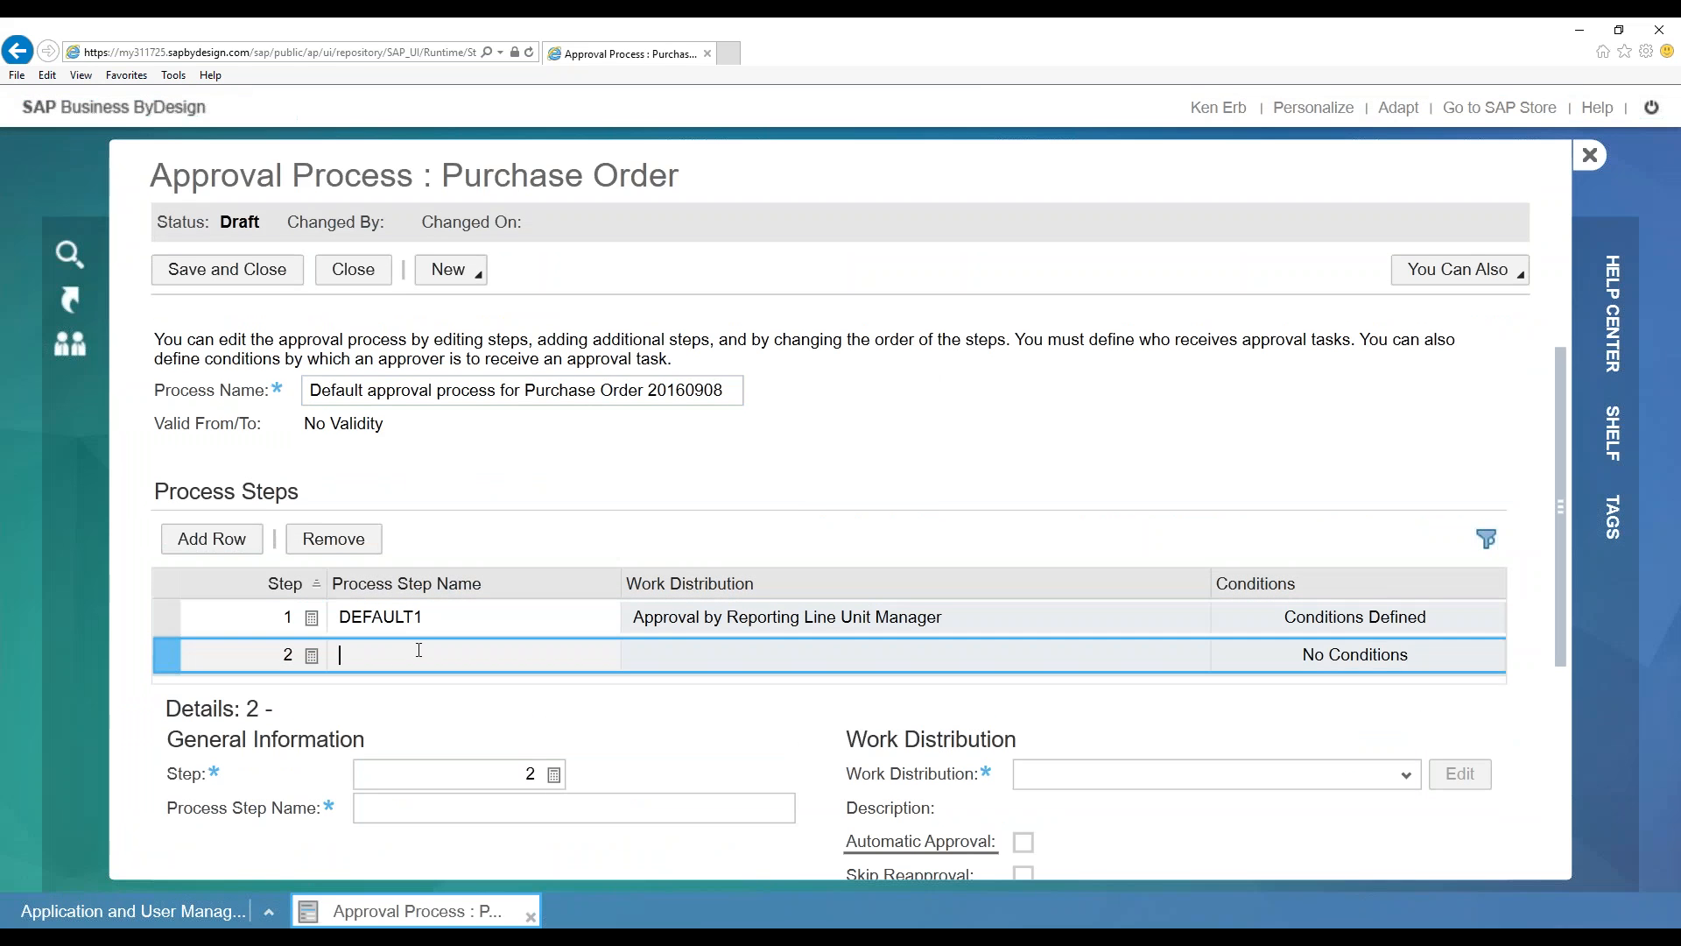
{"action": "left_click", "coordinate": [254, 653]}
{"action": "left_click", "coordinate": [217, 541]}
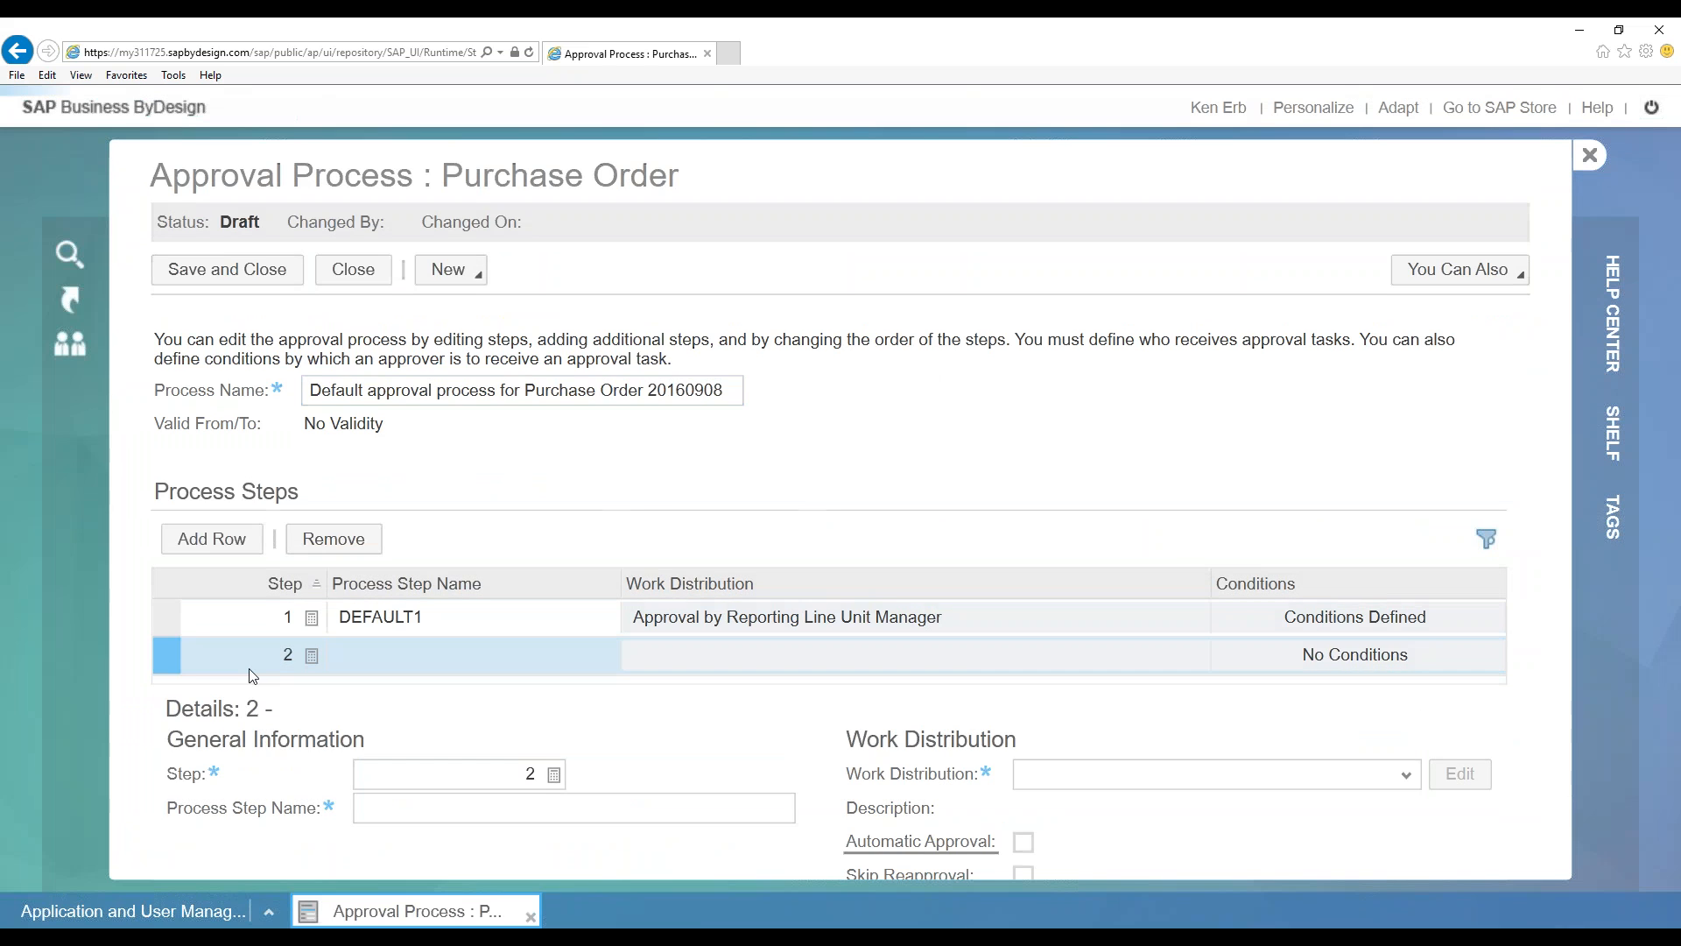
{"action": "left_click", "coordinate": [287, 693]}
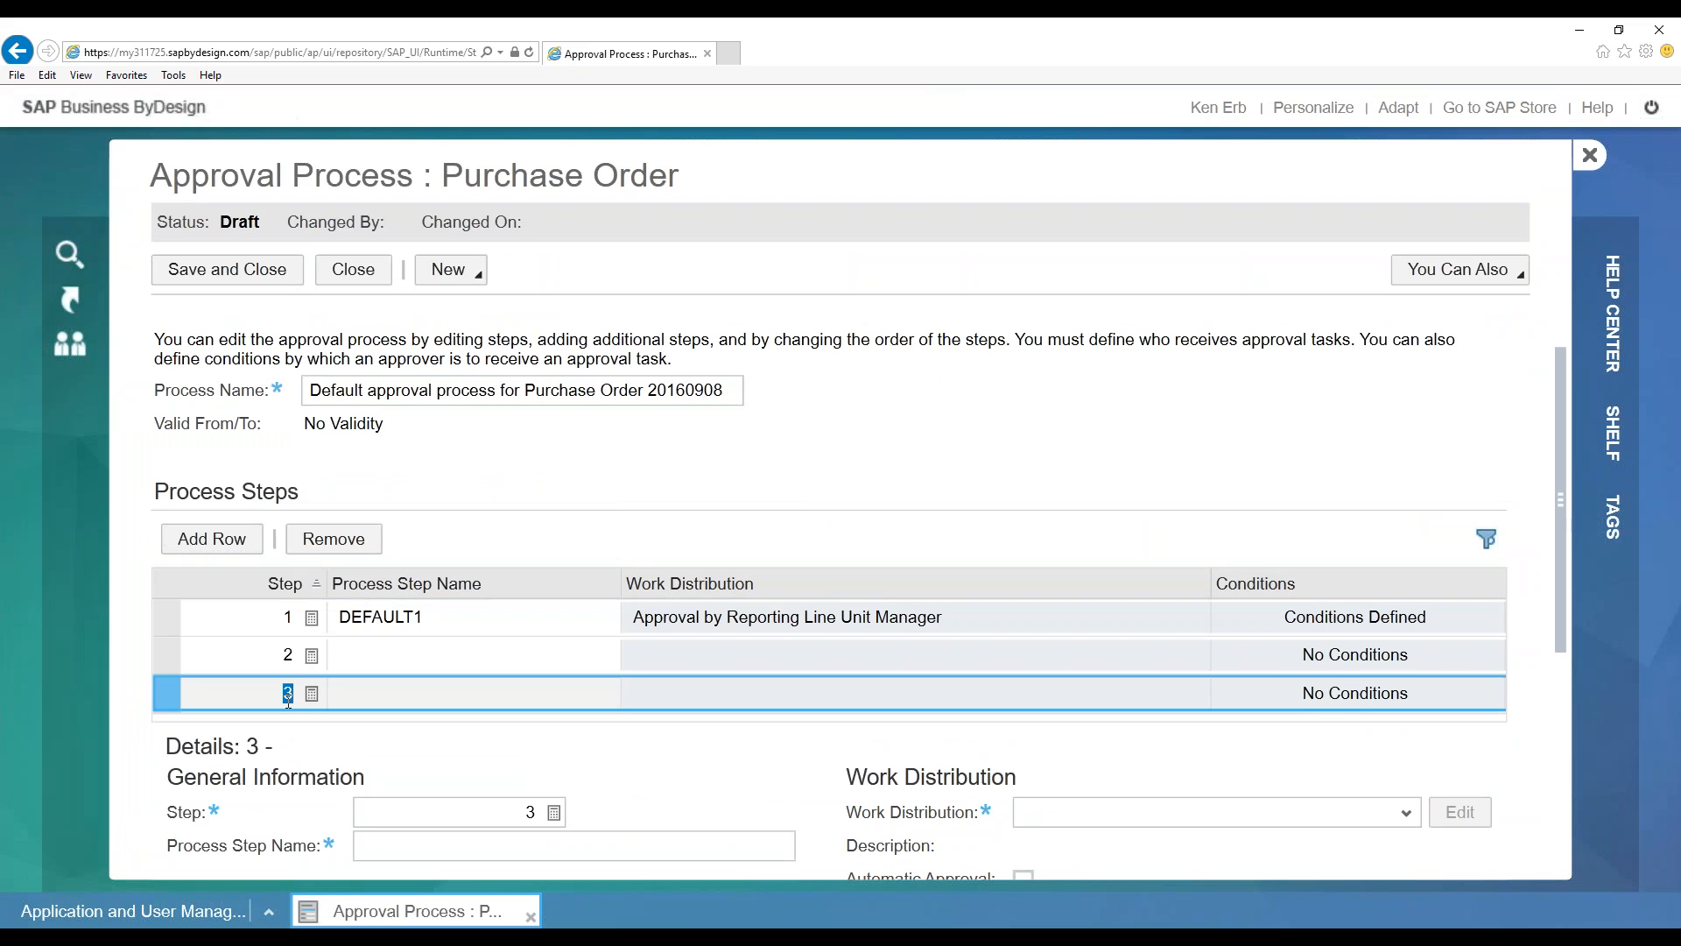
{"action": "left_click", "coordinate": [228, 541]}
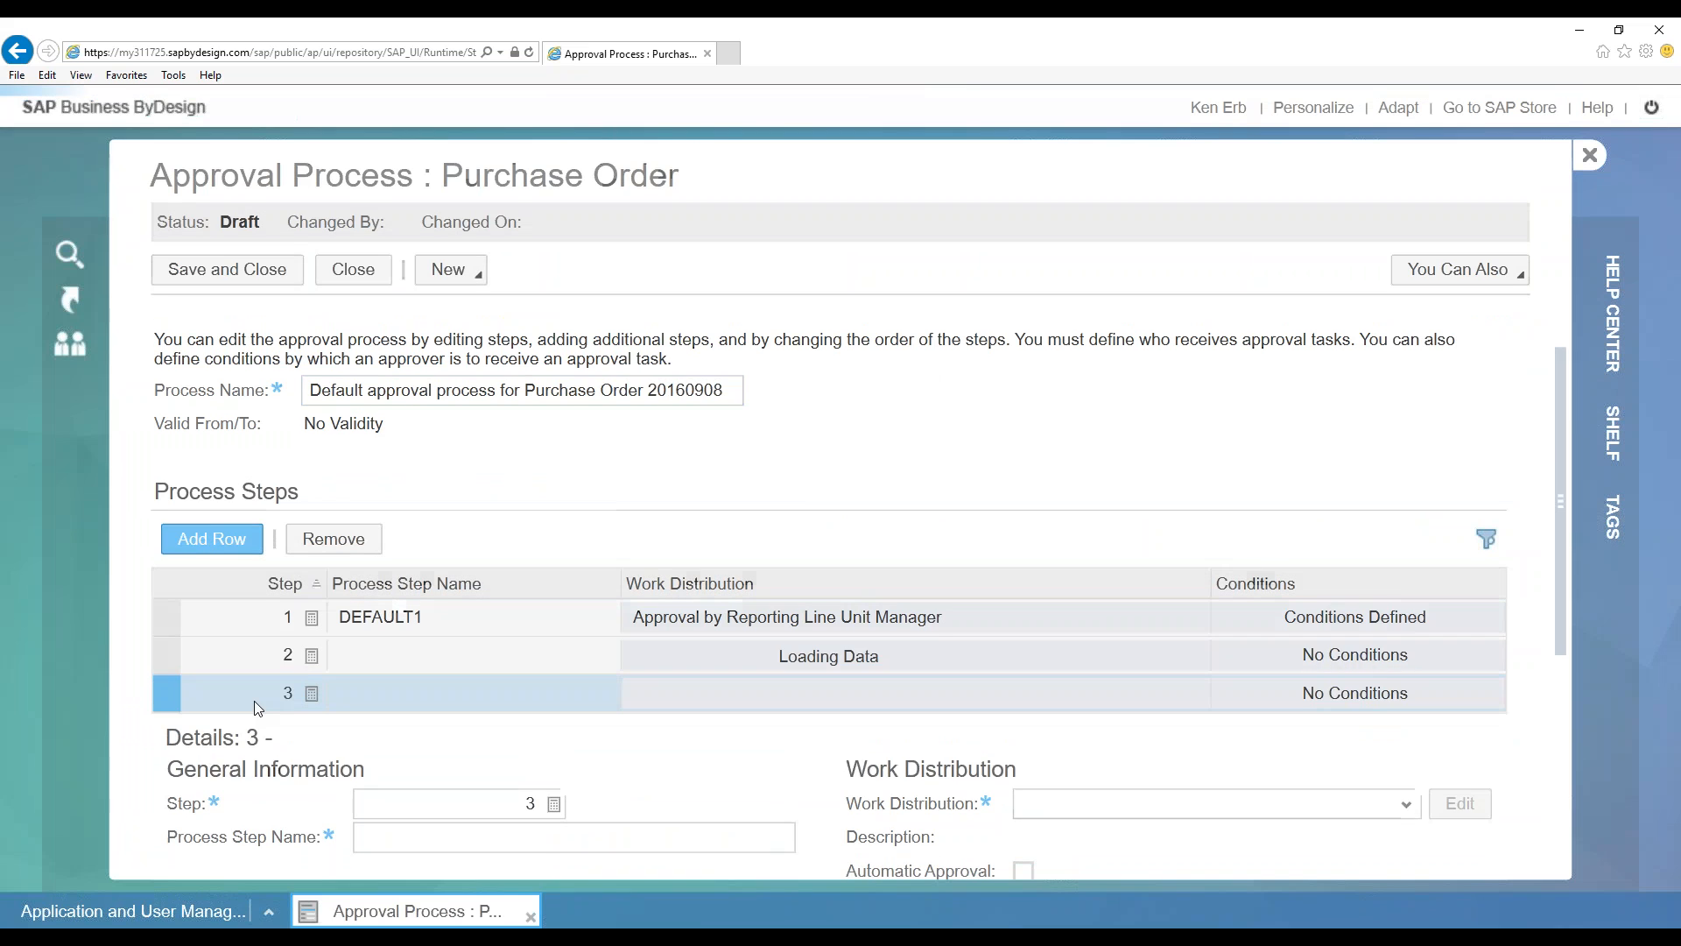
{"action": "left_click", "coordinate": [443, 655]}
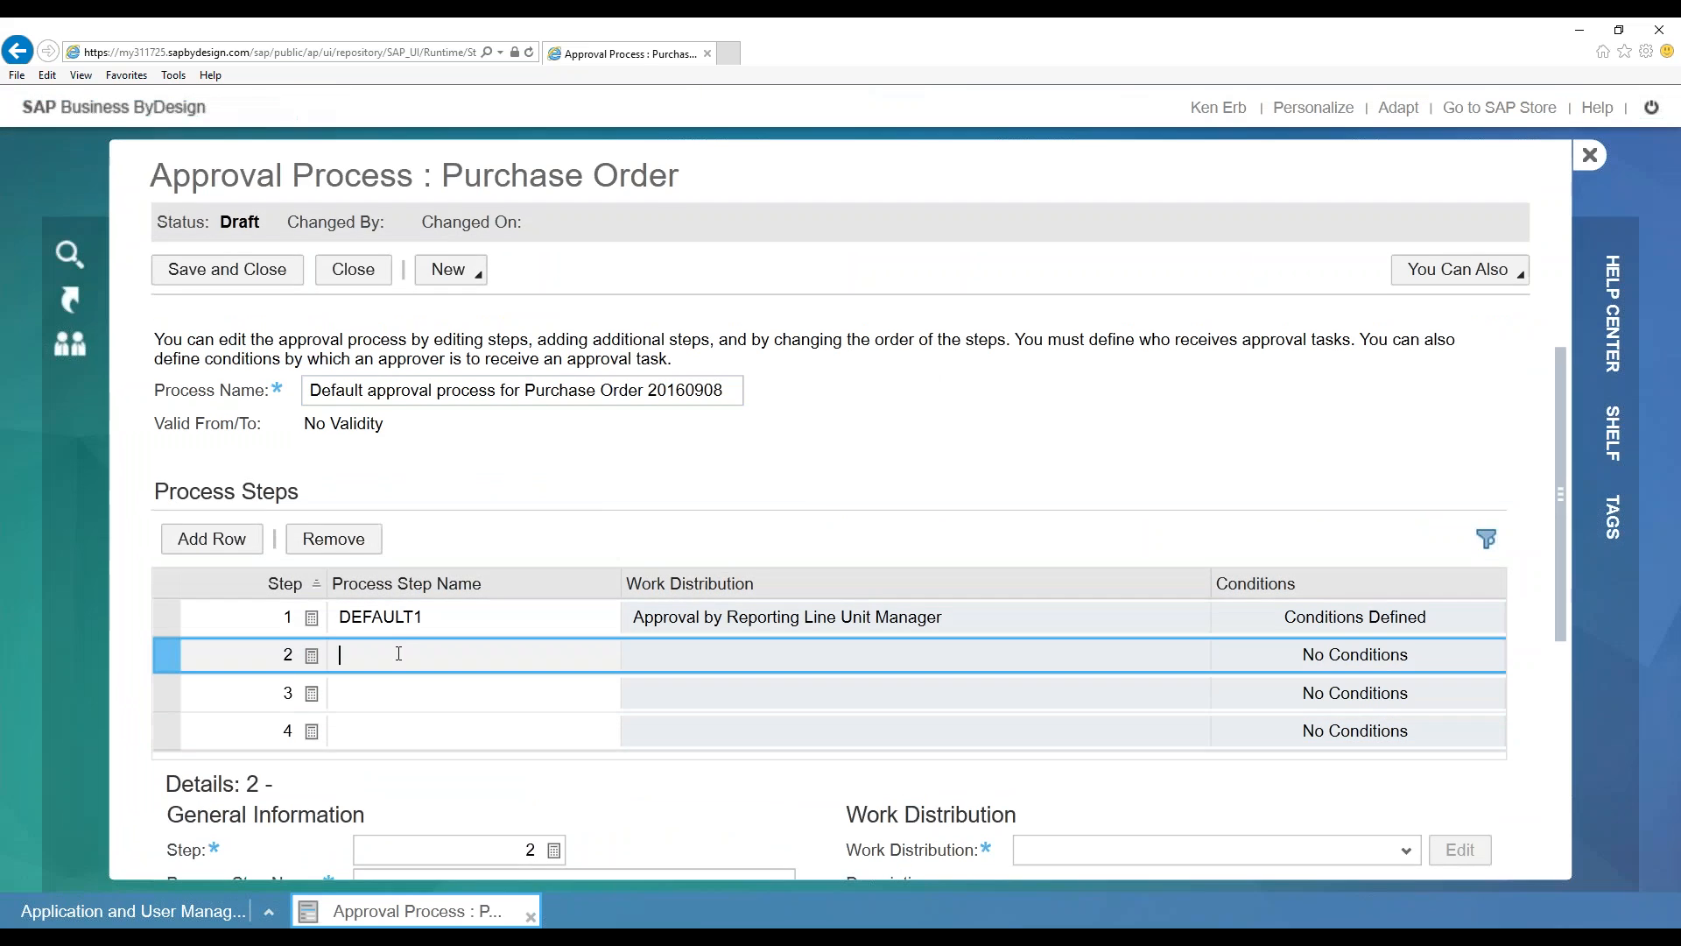
{"action": "scroll", "coordinate": [1051, 420], "scroll_direction": "down", "scroll_amount": 2}
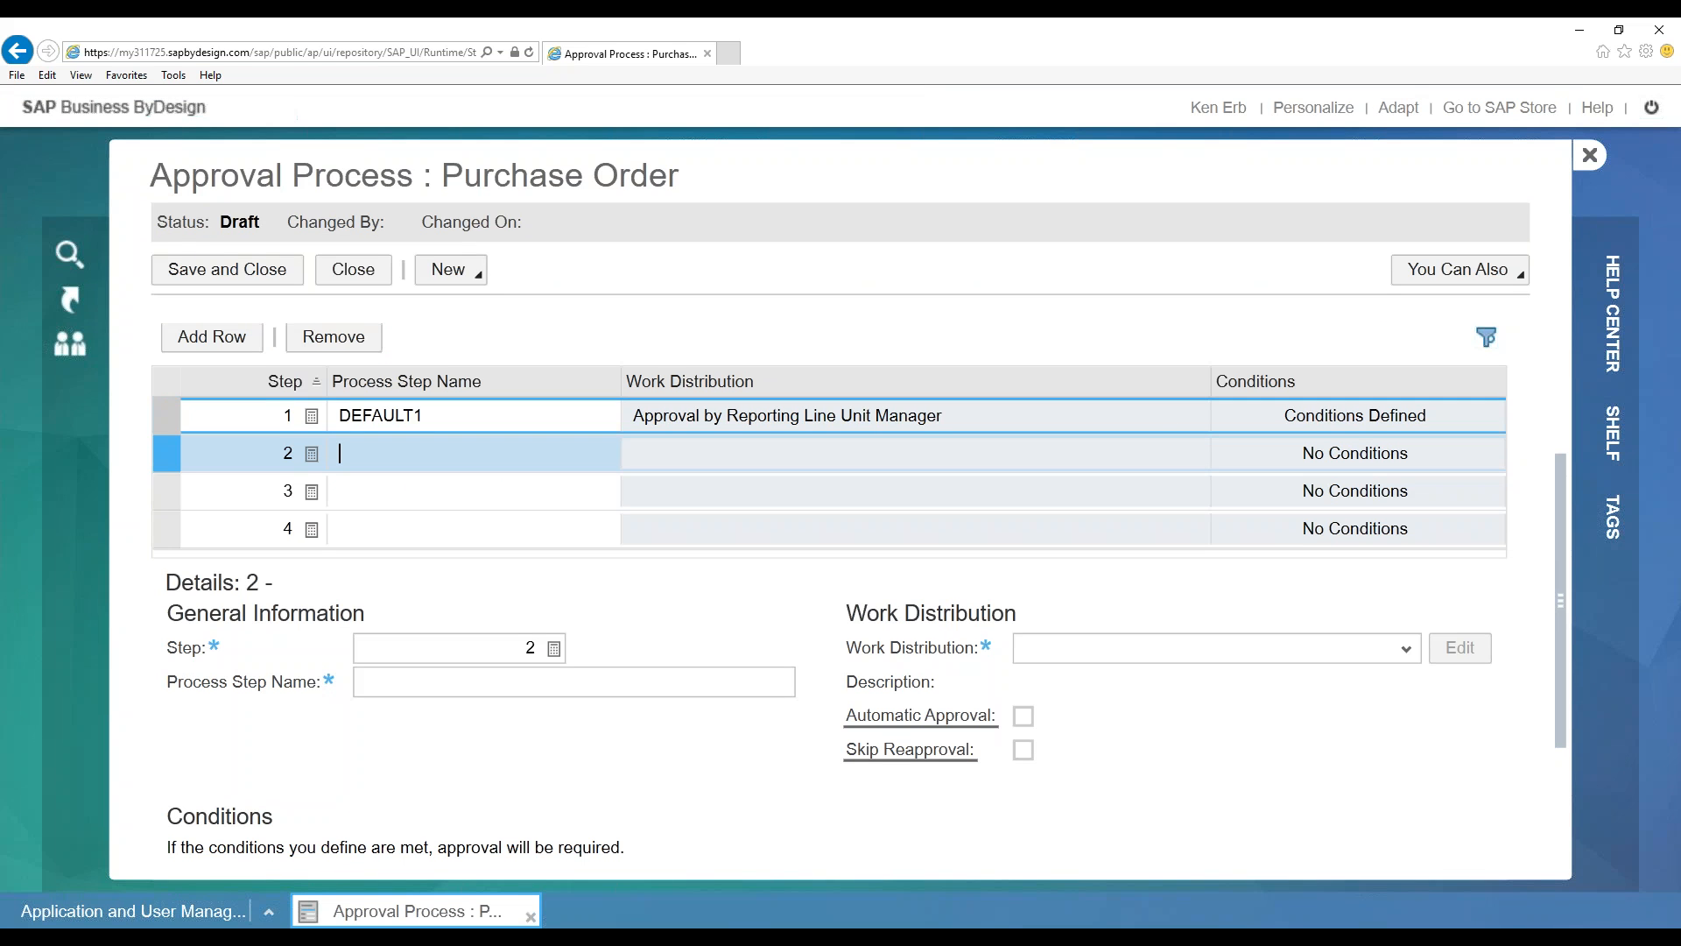
{"action": "left_click_drag", "start_coordinate": [1562, 586], "coordinate": [1536, 490]}
Rename step 1 to 'Threshold $1000' and step 2 to 'Threshold $5000'
{"action": "left_click", "coordinate": [159, 451]}
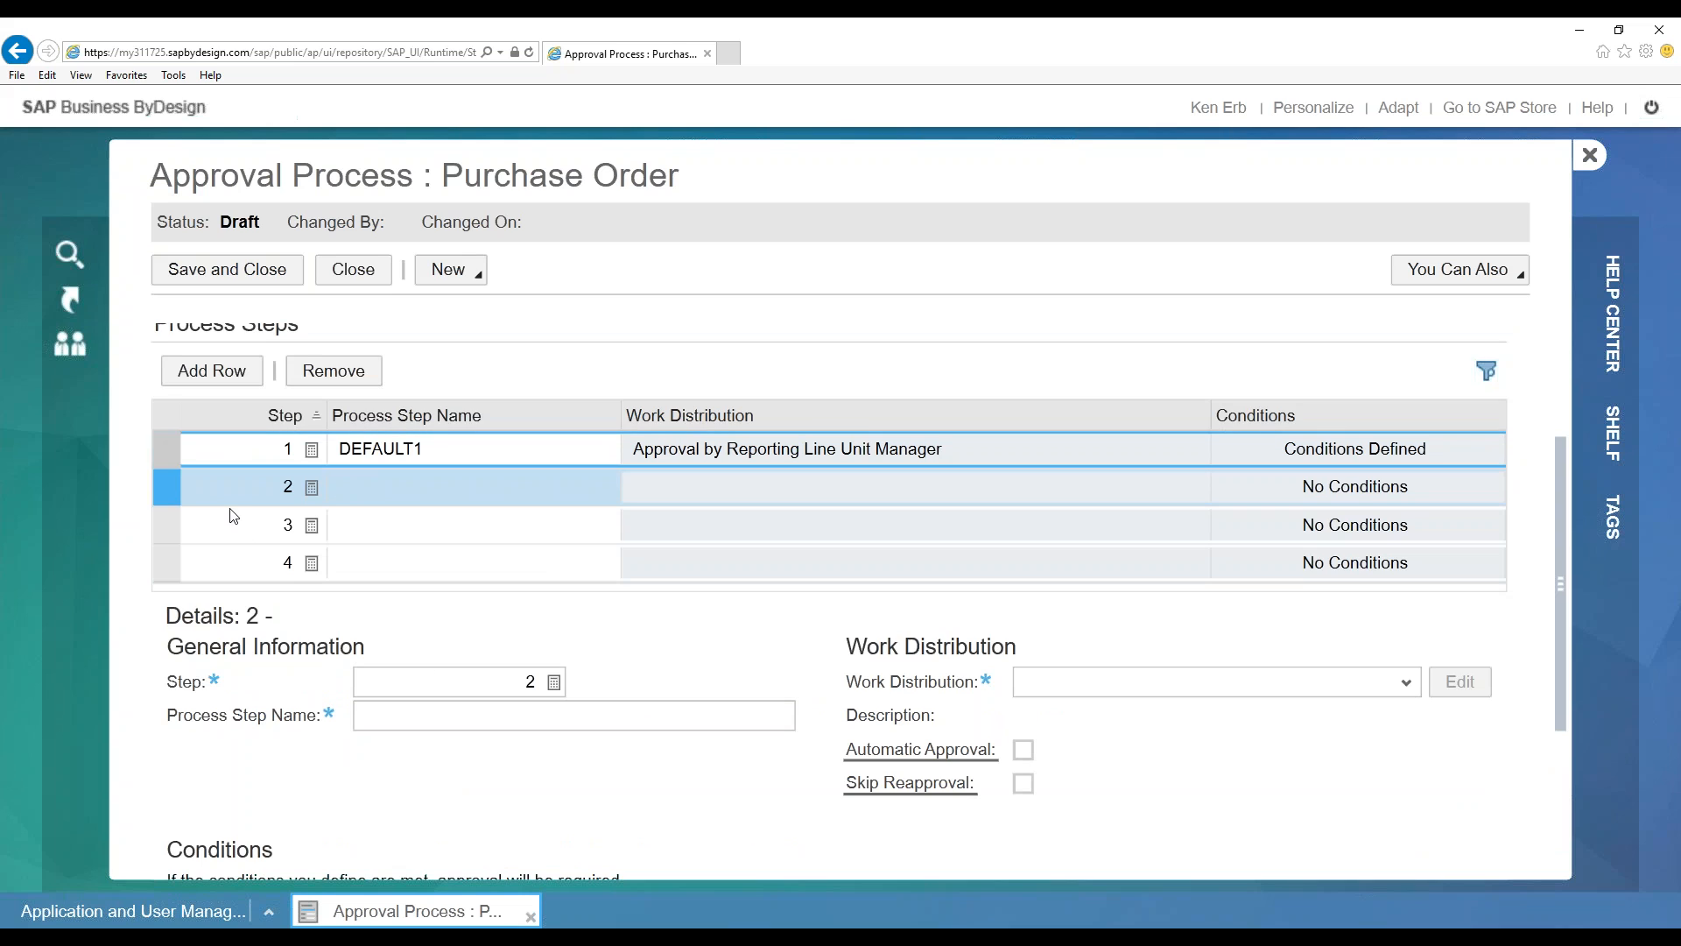
{"action": "left_click", "coordinate": [452, 443]}
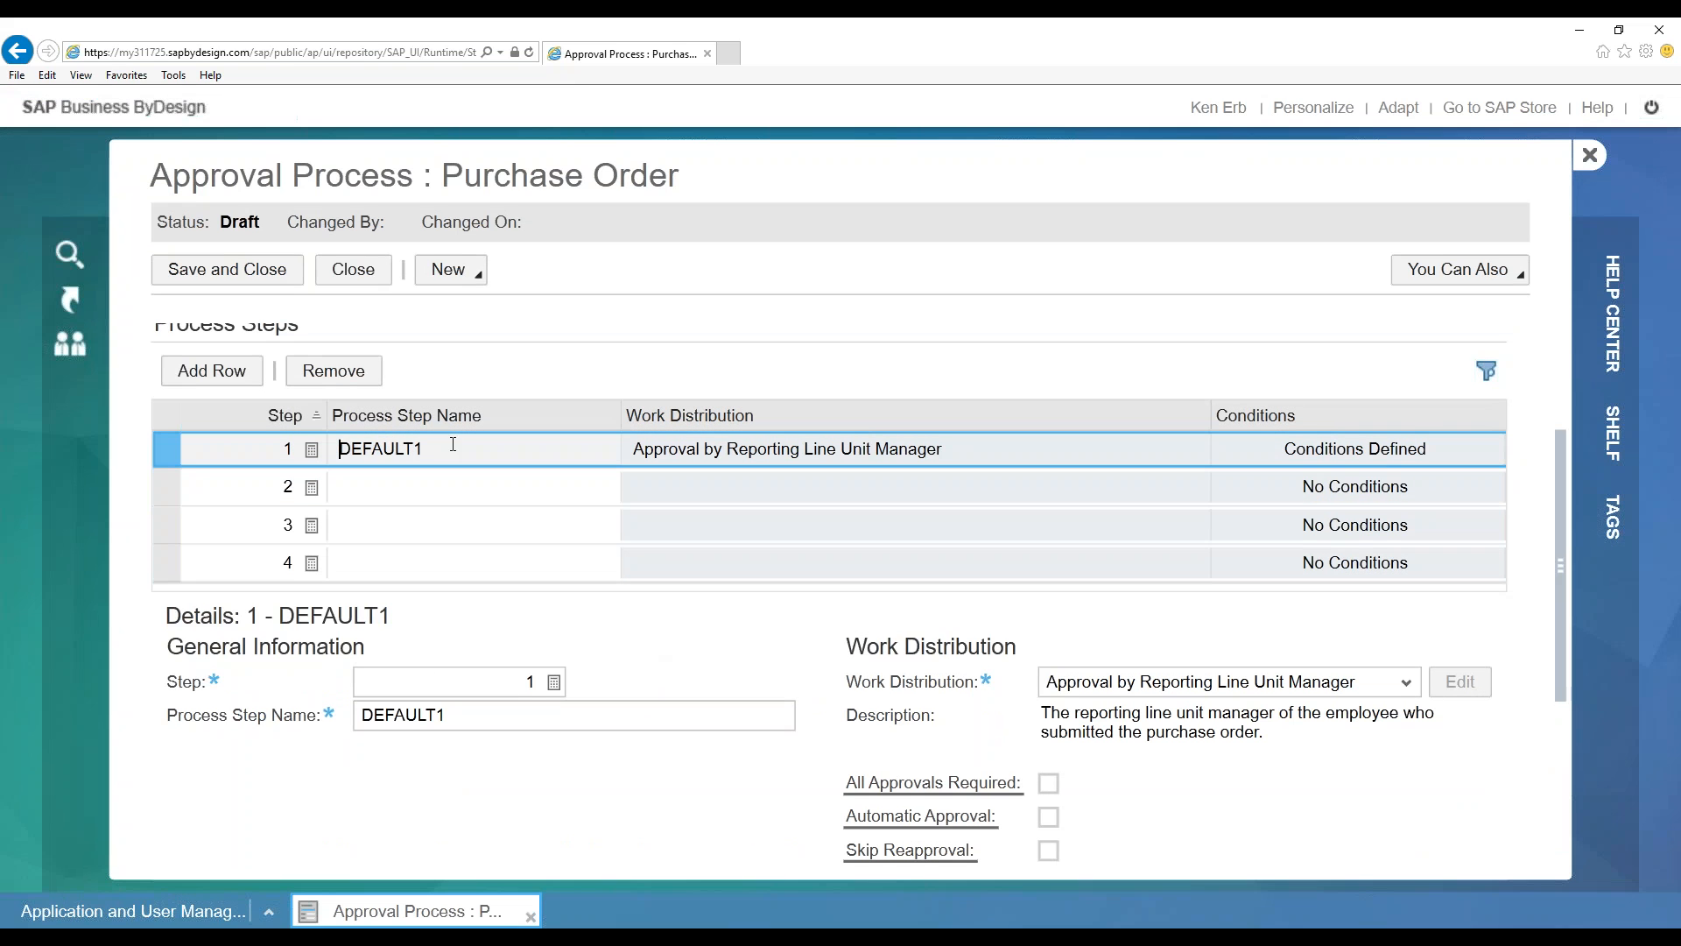
{"action": "key", "text": "ctrl+a"}
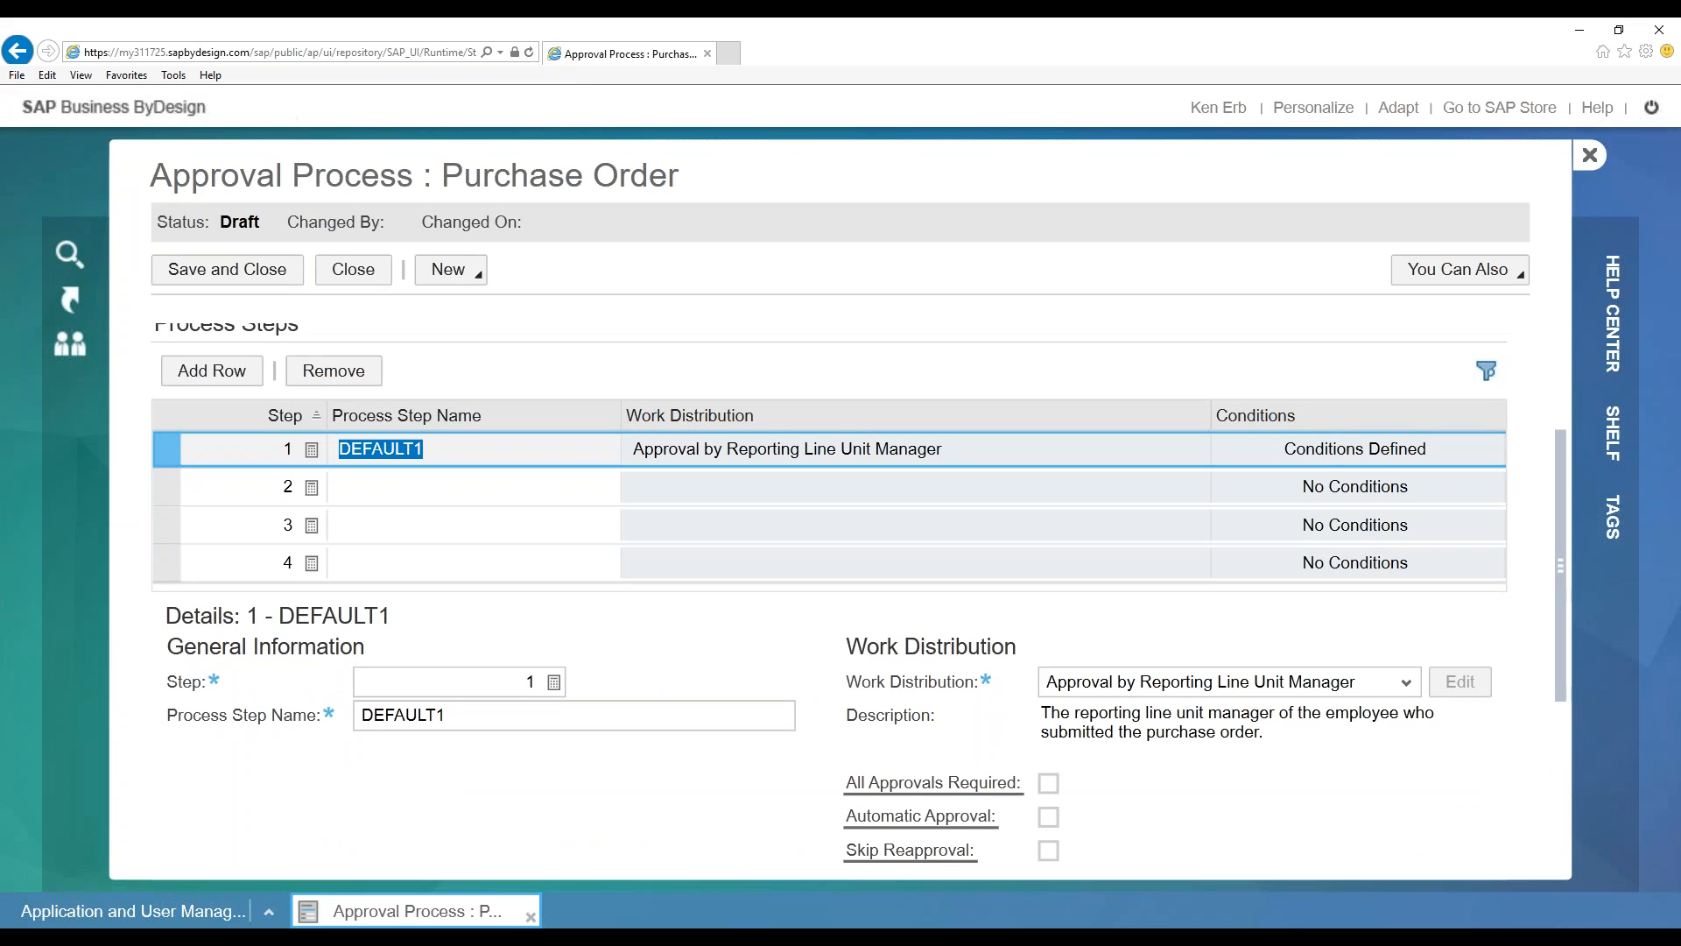
{"action": "type", "text": "Threshold"}
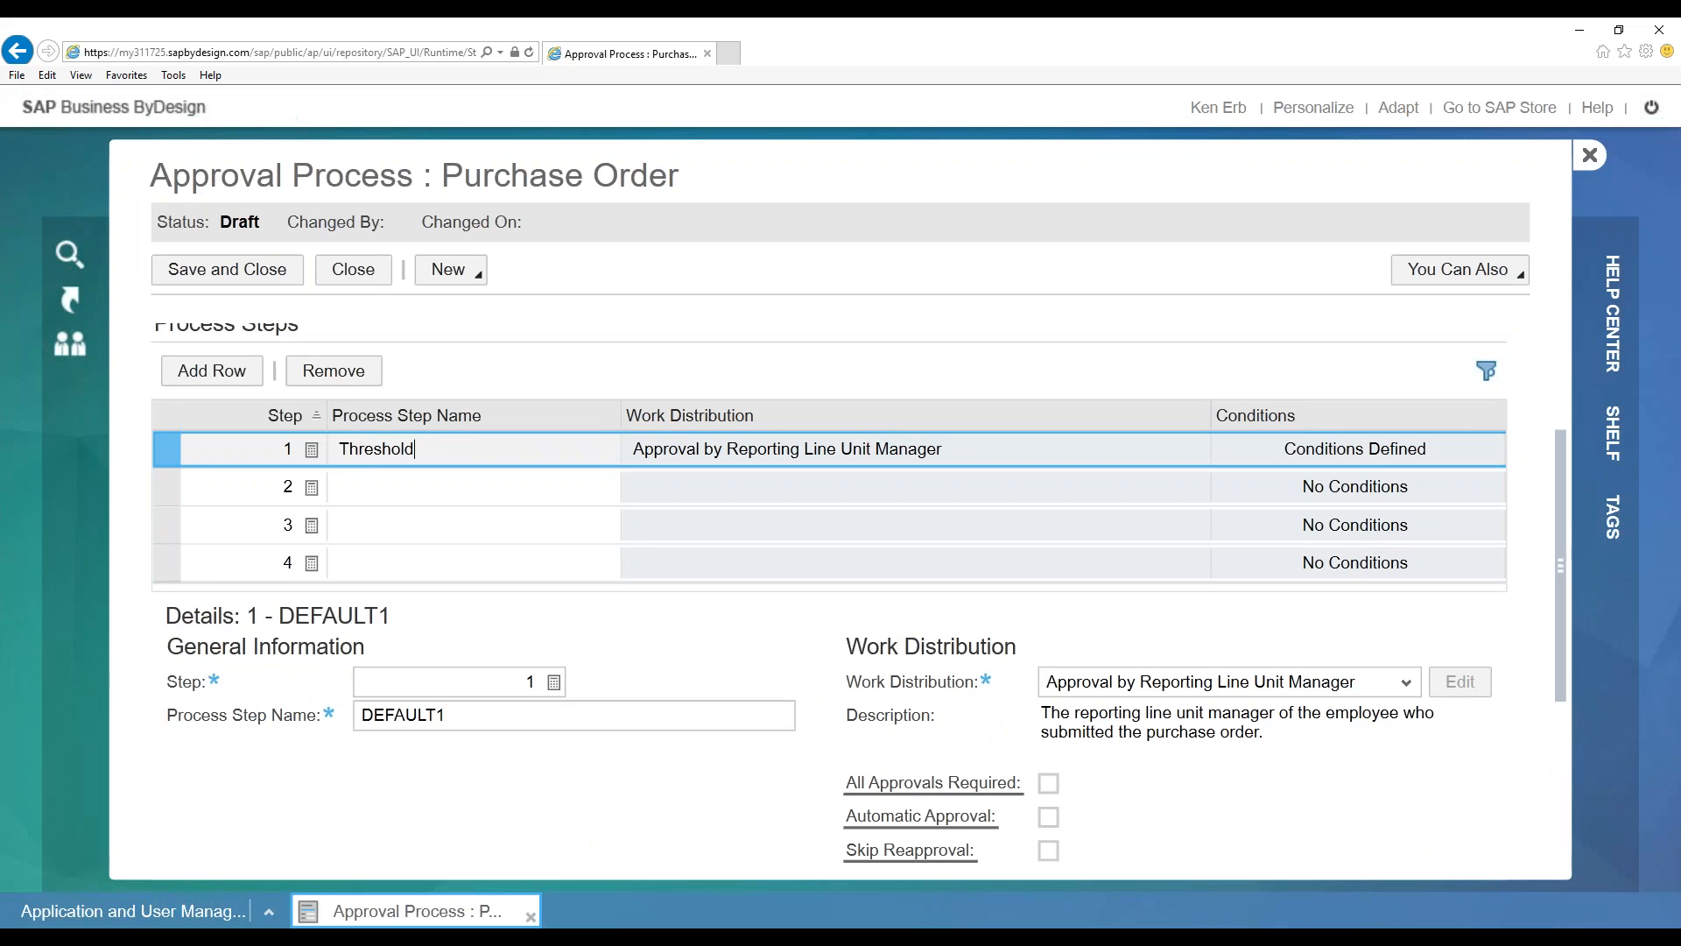
{"action": "type", "text": " $1000"}
{"action": "left_click", "coordinate": [437, 487]}
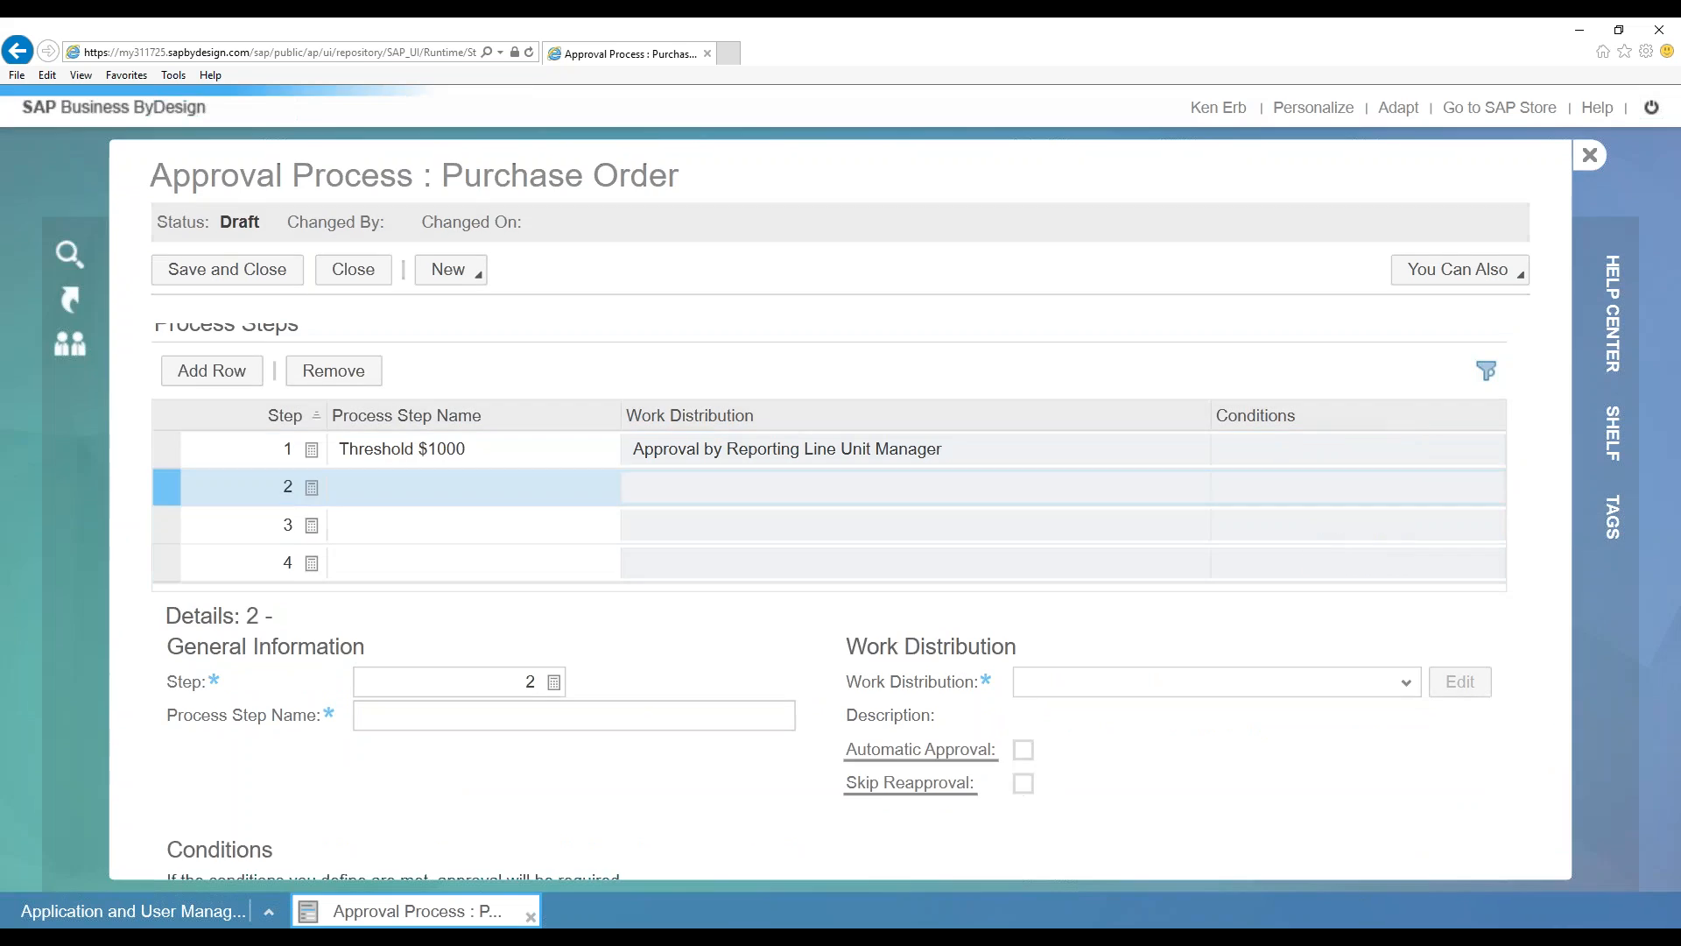
{"action": "type", "text": "Thres"}
{"action": "type", "text": "hold "}
{"action": "type", "text": "$50"}
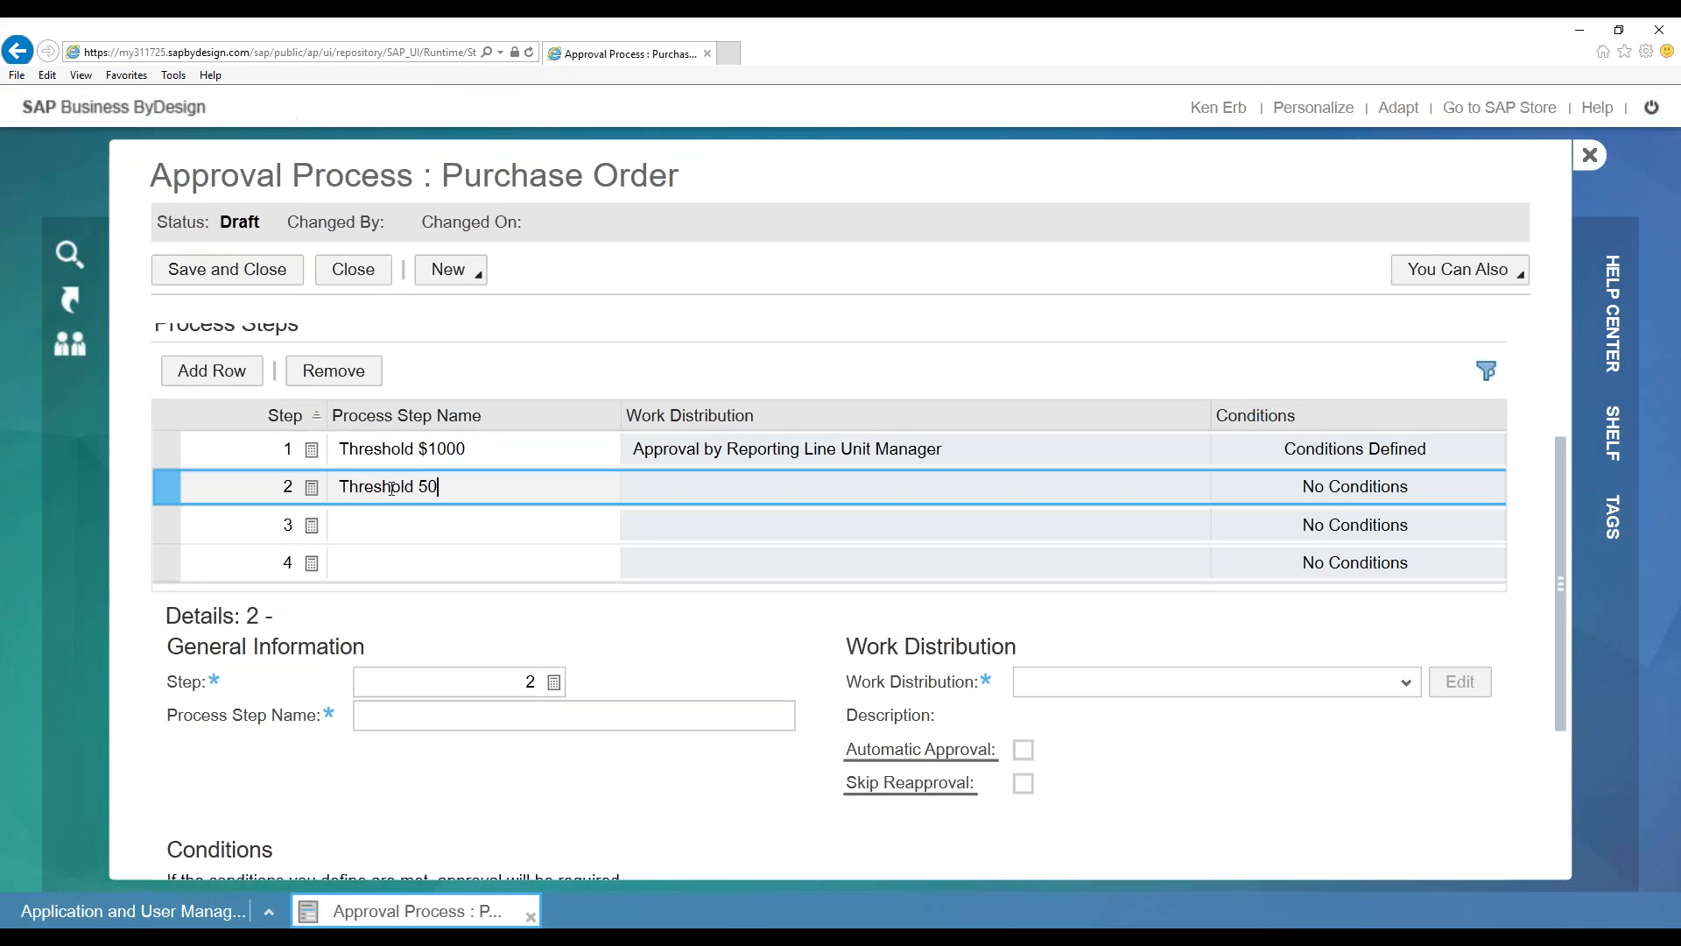
{"action": "key", "text": "BackSpace"}
{"action": "key", "text": "BackSpace"}
{"action": "key", "text": "BackSpace"}
{"action": "type", "text": "$5000"}
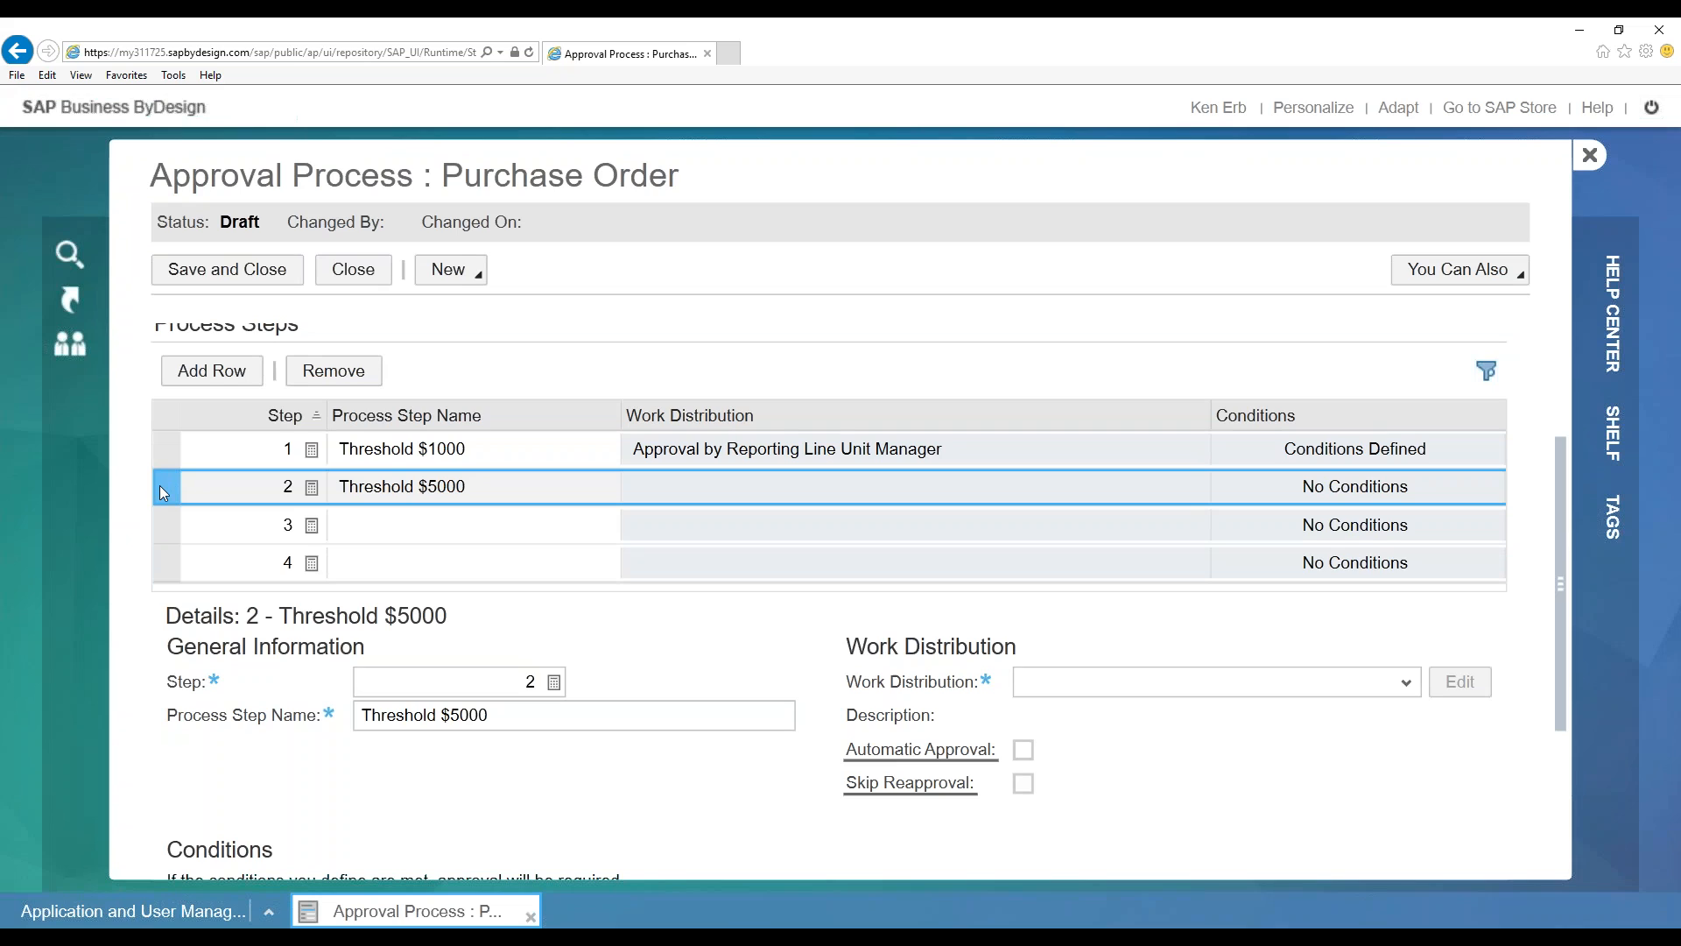
{"action": "left_click", "coordinate": [164, 492]}
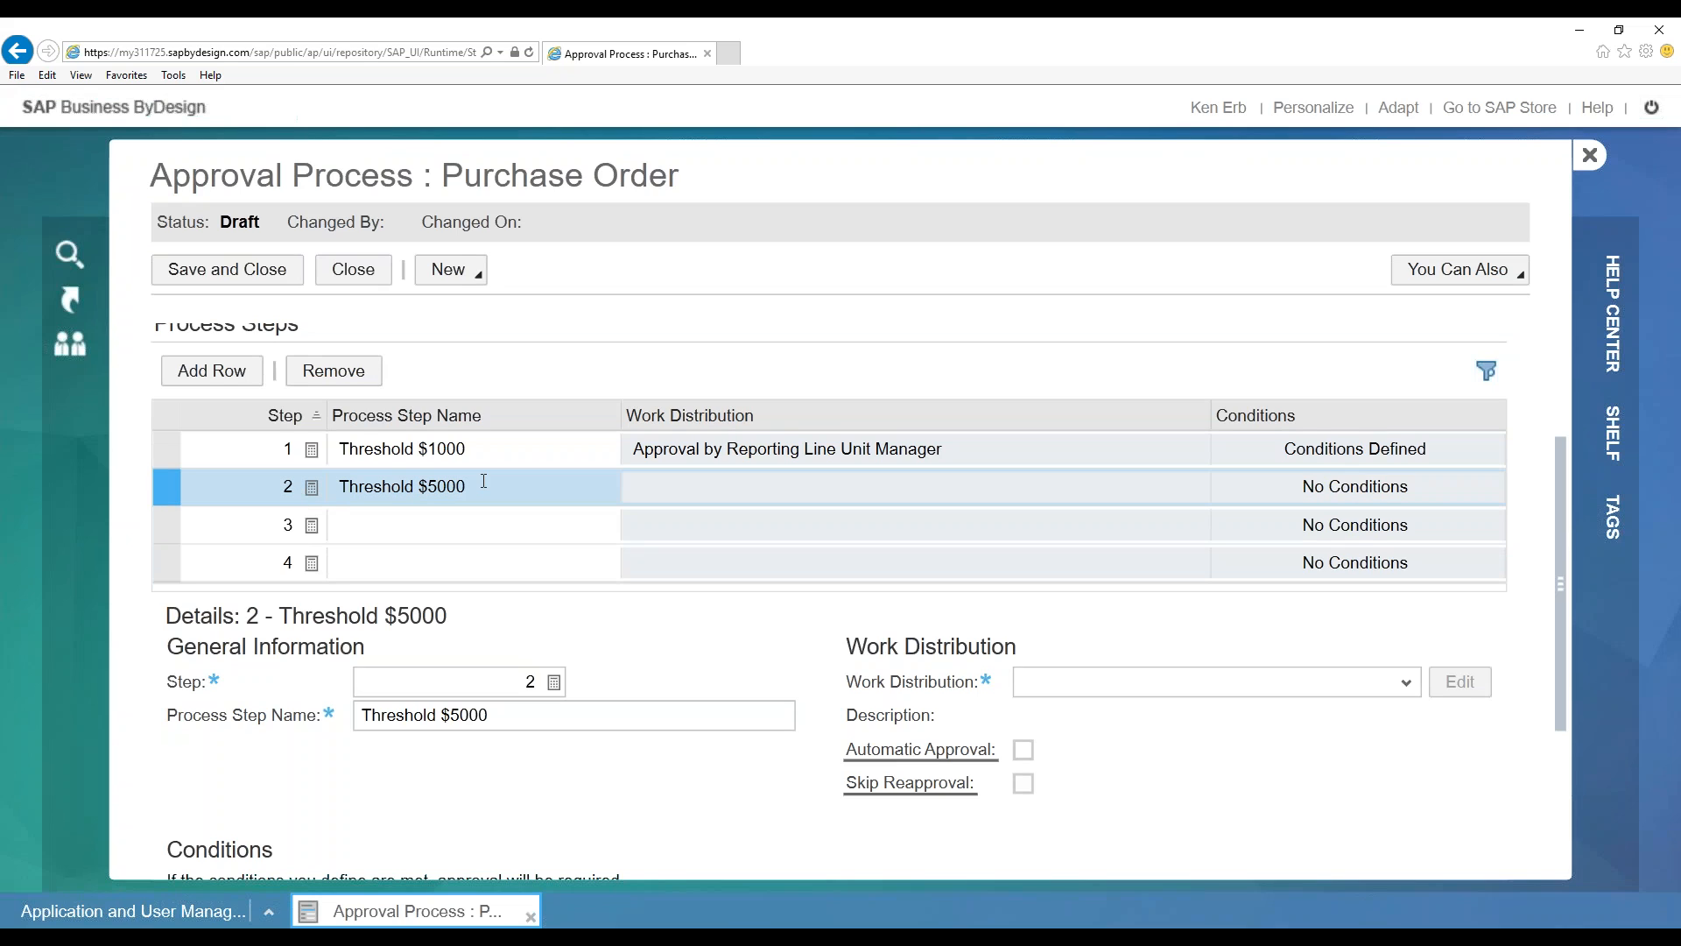
Compare the details and work distribution of the two threshold steps
{"action": "left_click", "coordinate": [161, 458]}
{"action": "left_click", "coordinate": [172, 492]}
{"action": "left_click", "coordinate": [168, 455]}
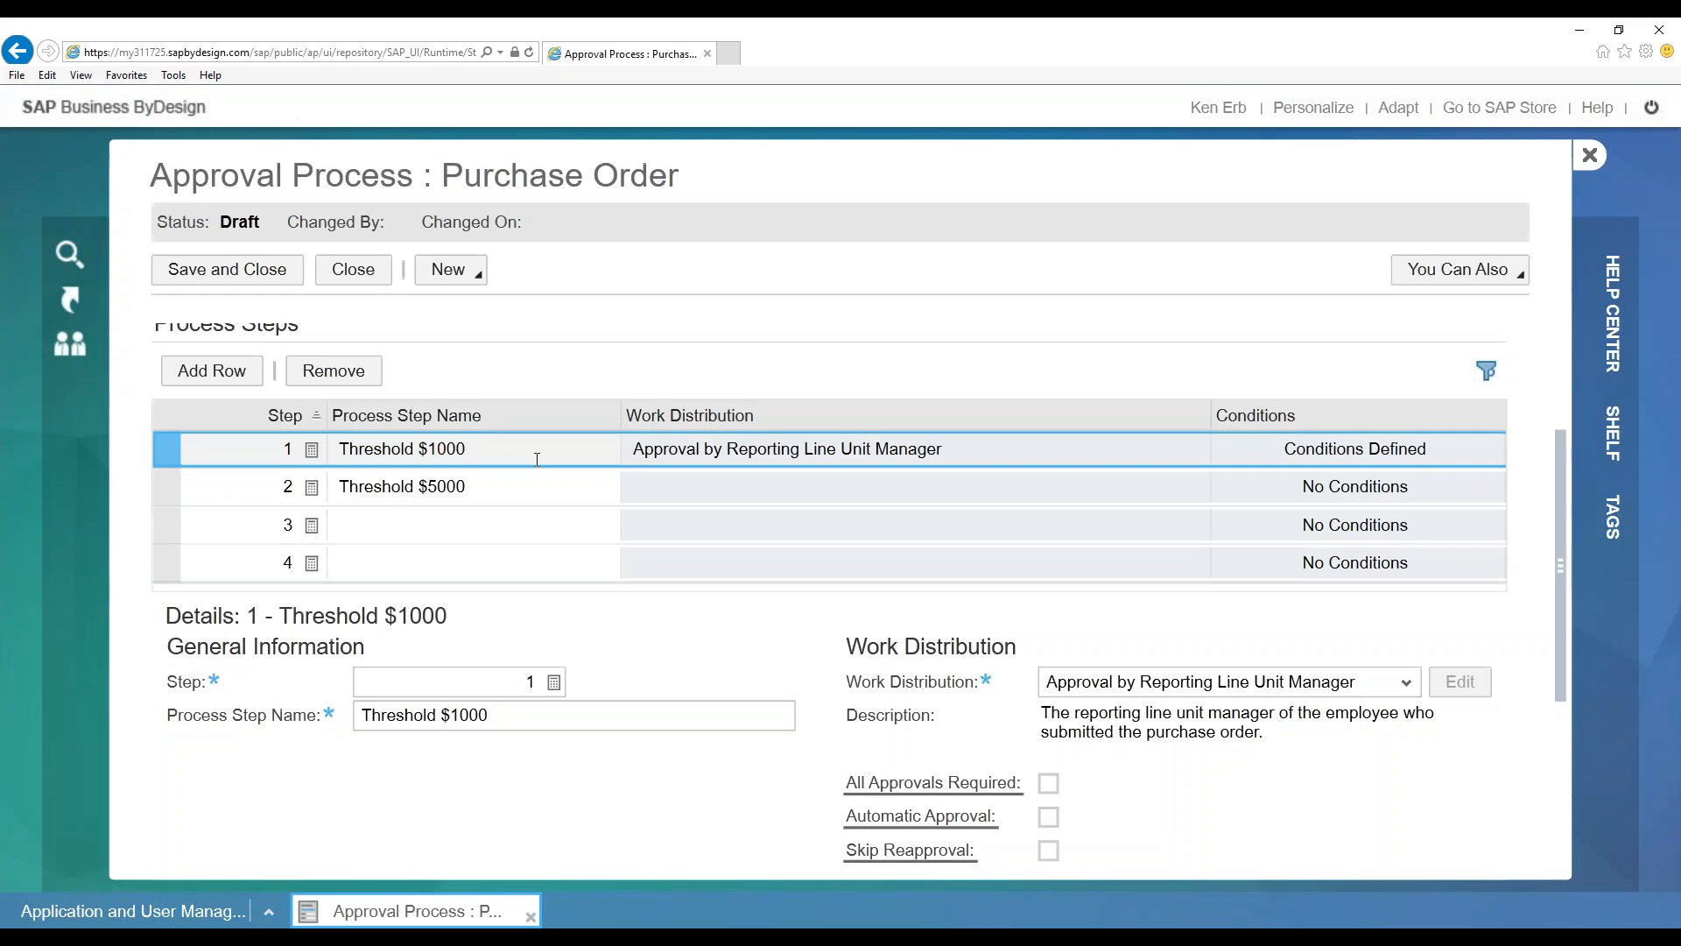
{"action": "left_click", "coordinate": [261, 491]}
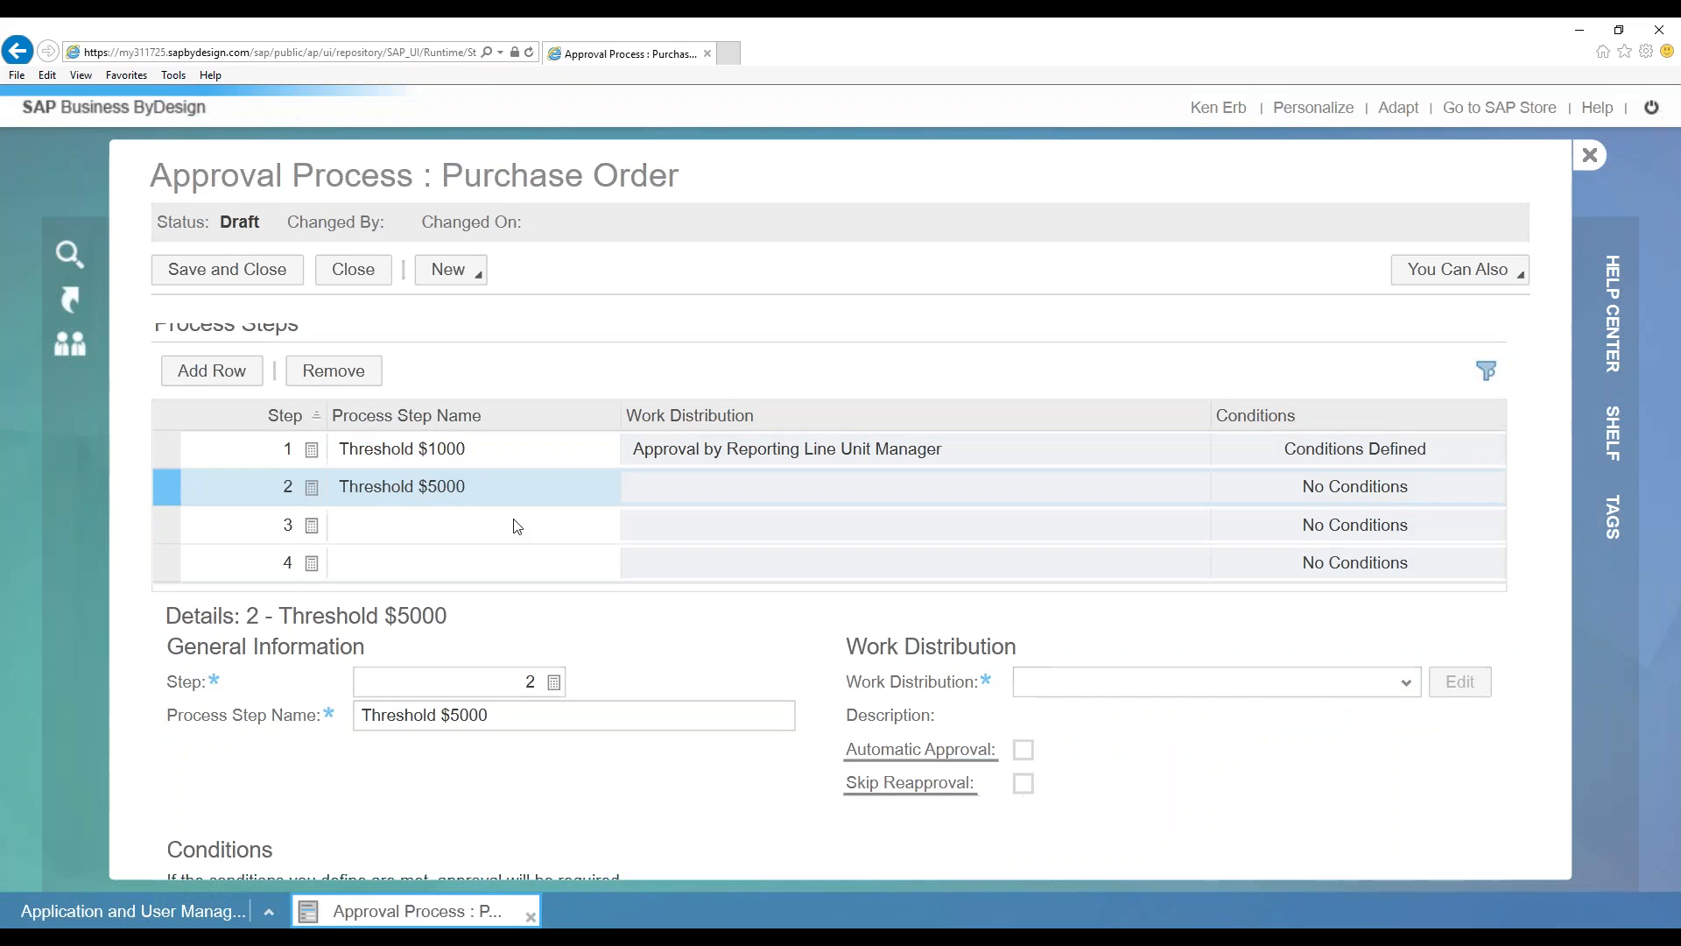
Set Threshold $5000's work distribution to Direct Approvers with one selected employee approver
{"action": "left_click", "coordinate": [1406, 682]}
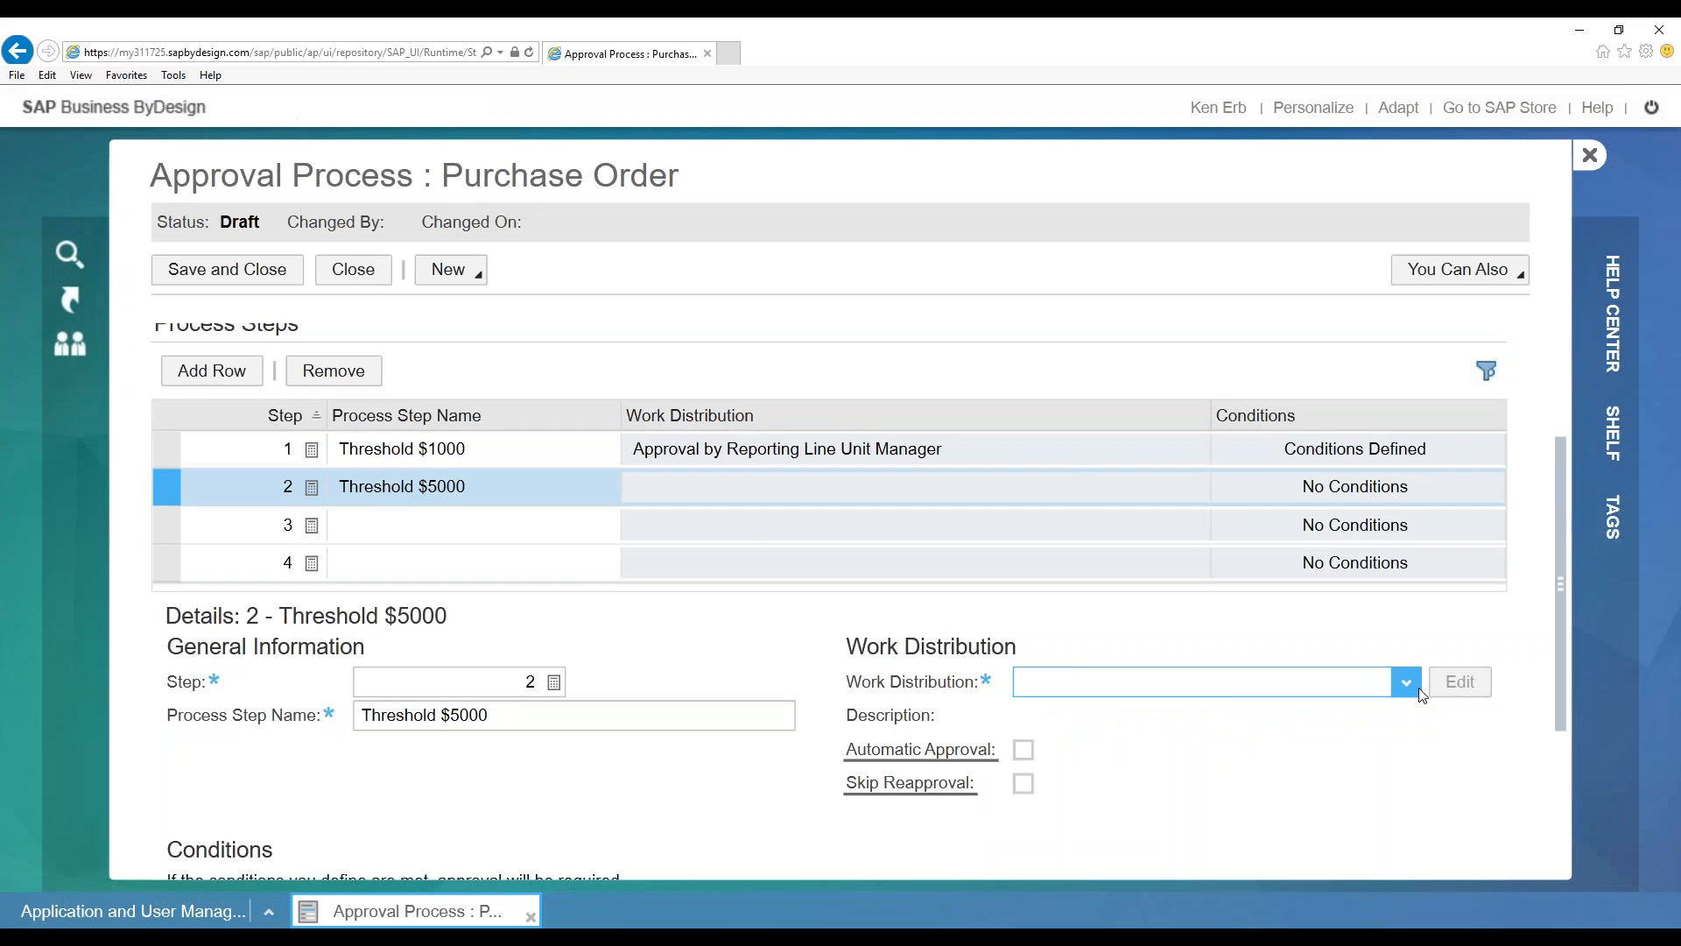
{"action": "left_click", "coordinate": [867, 661]}
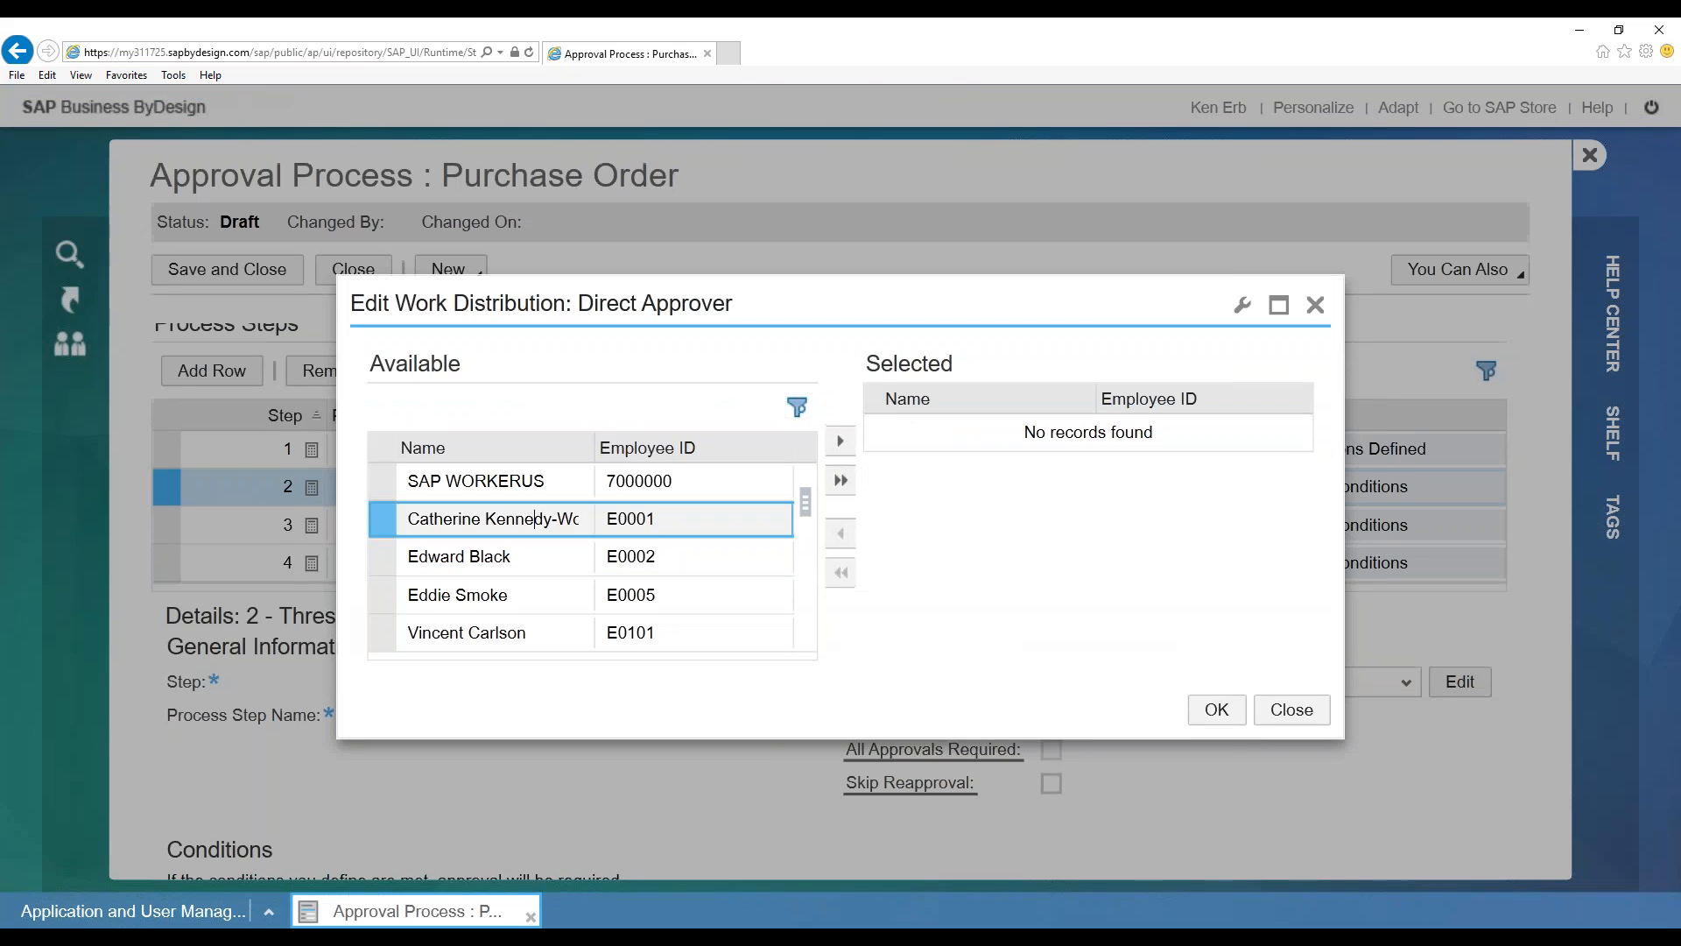
{"action": "left_click", "coordinate": [535, 518]}
{"action": "left_click", "coordinate": [840, 440]}
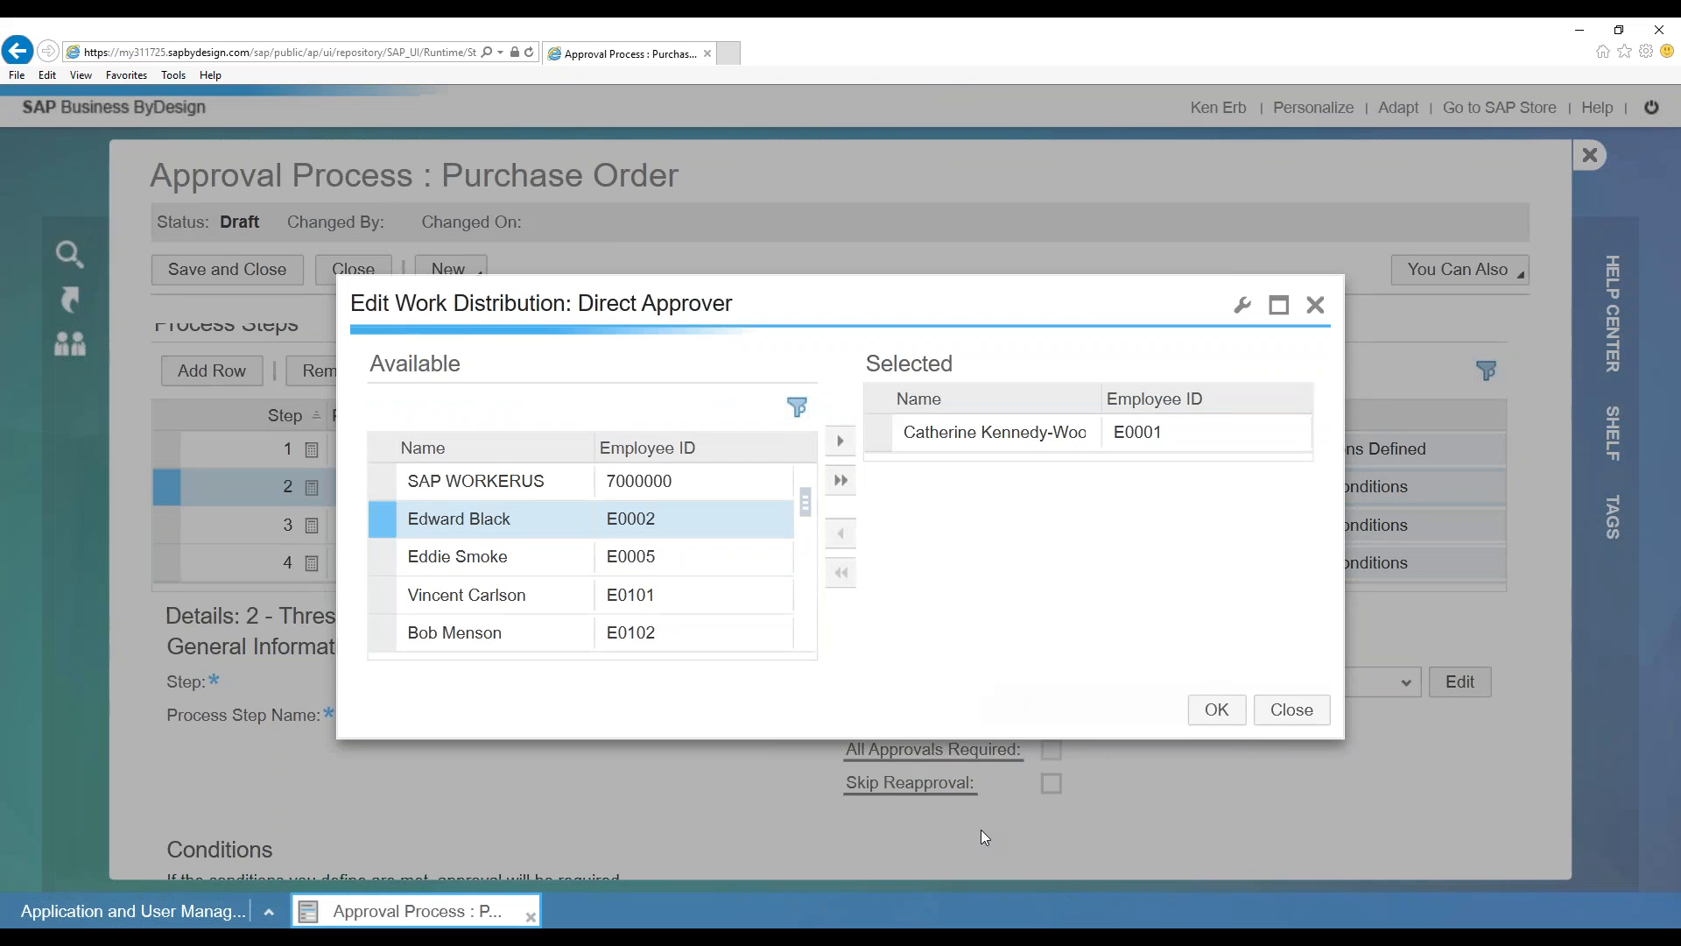
{"action": "left_click", "coordinate": [1216, 709]}
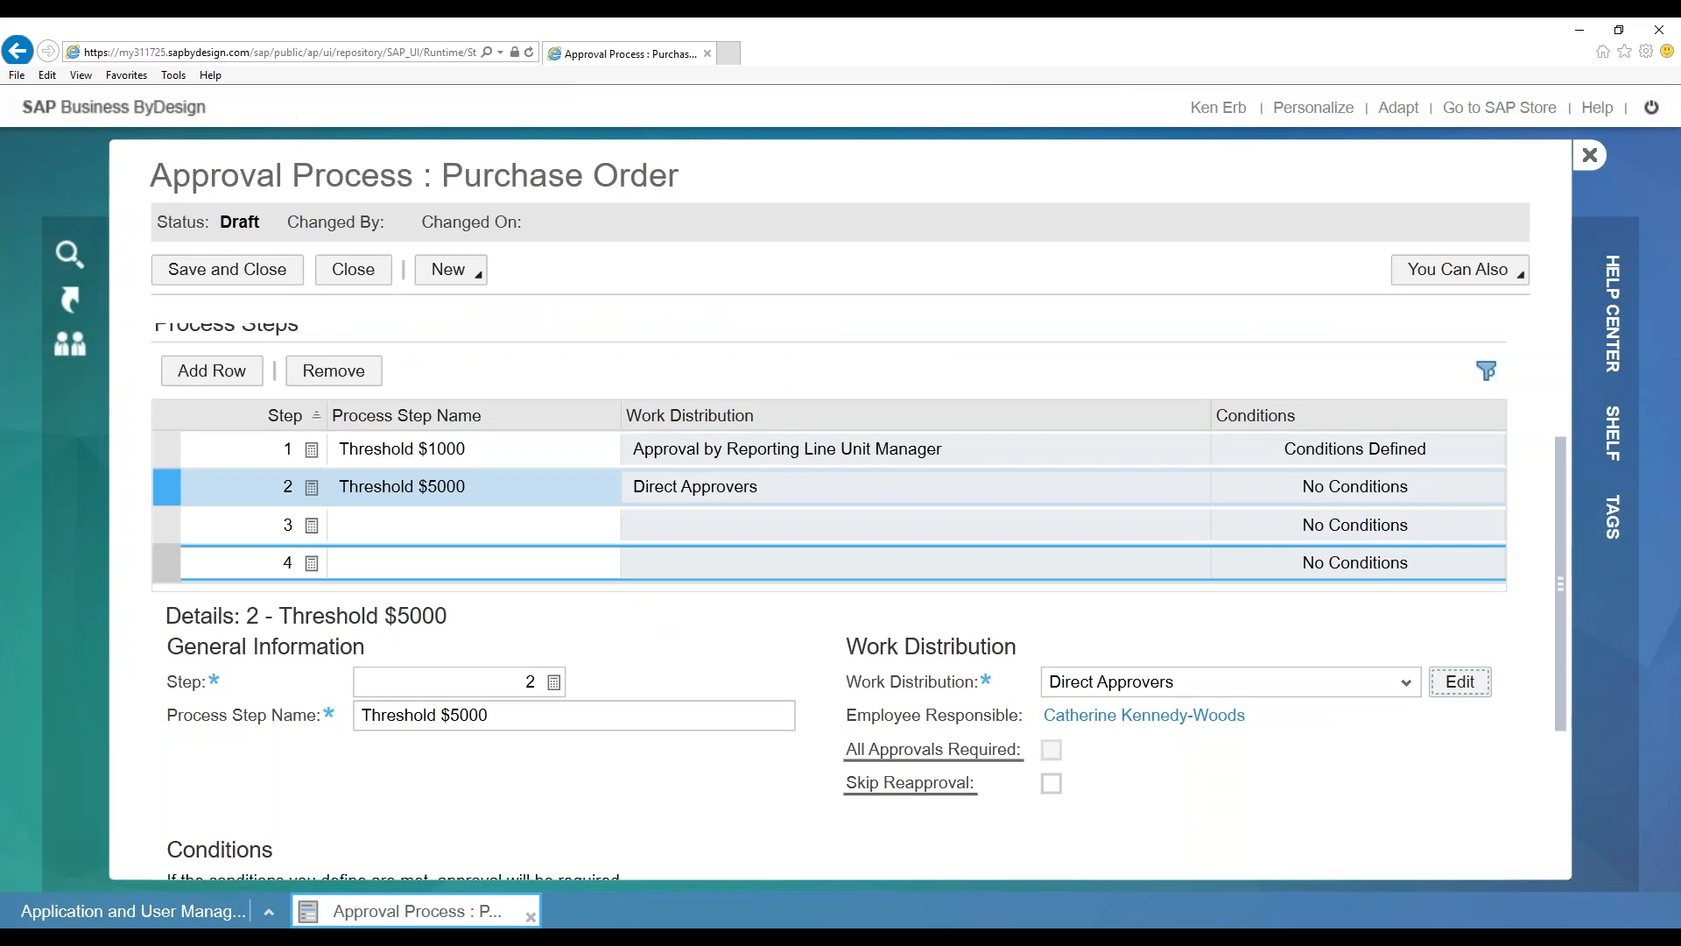
{"action": "left_click", "coordinate": [499, 453]}
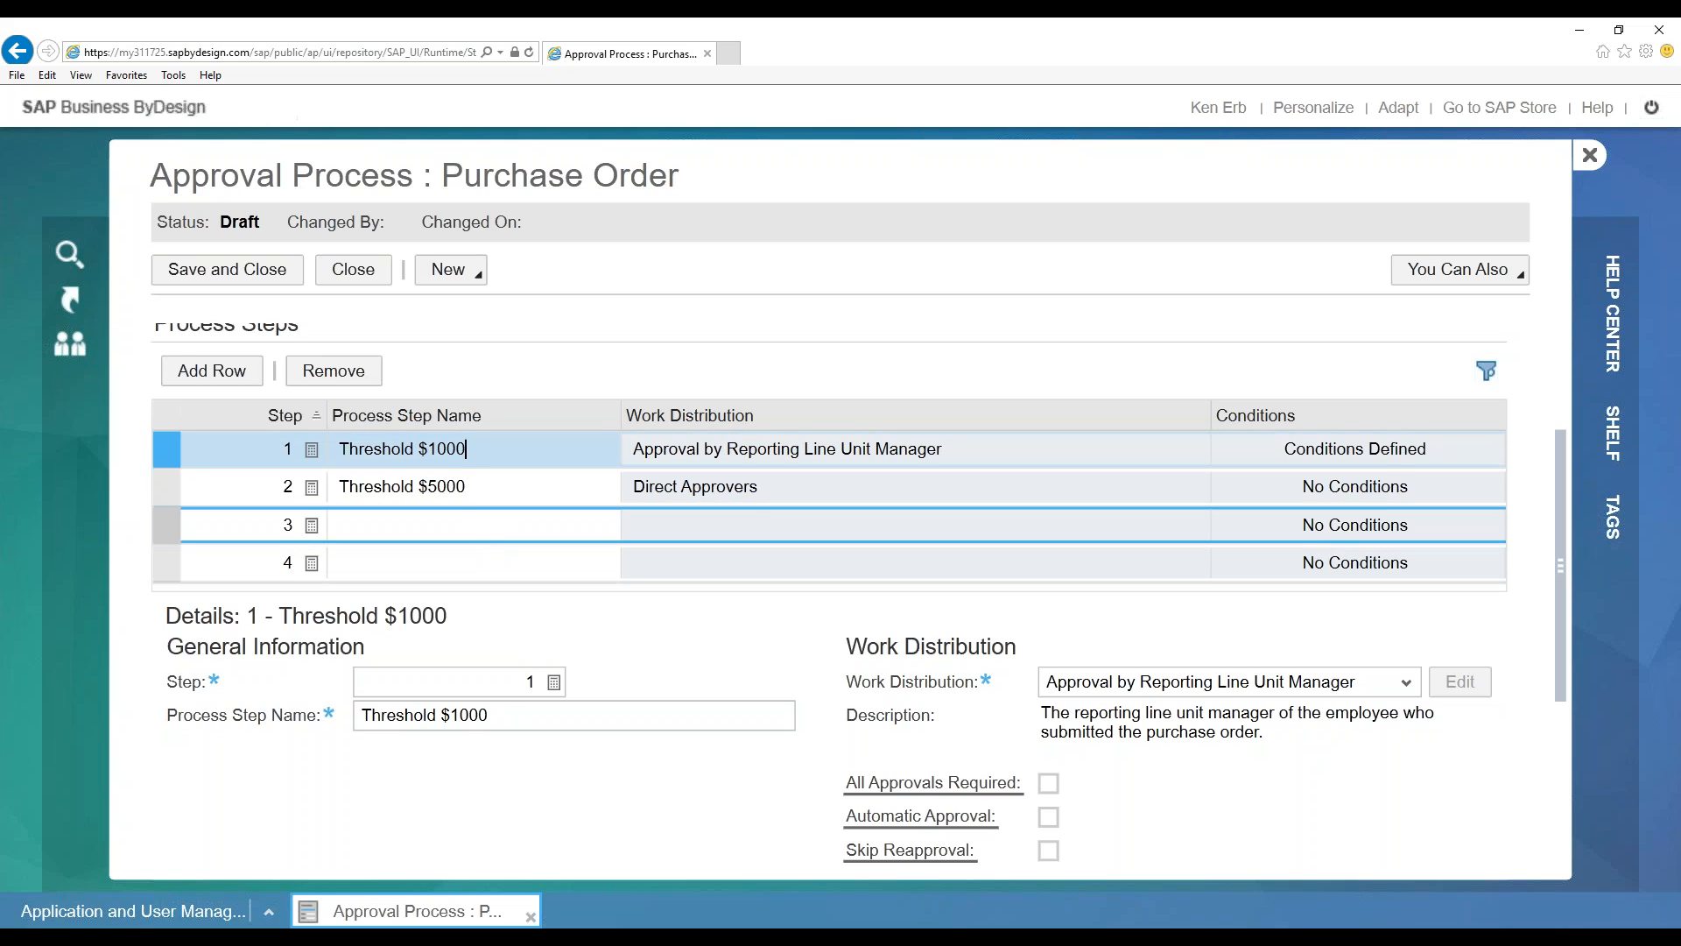
{"action": "left_click", "coordinate": [445, 448]}
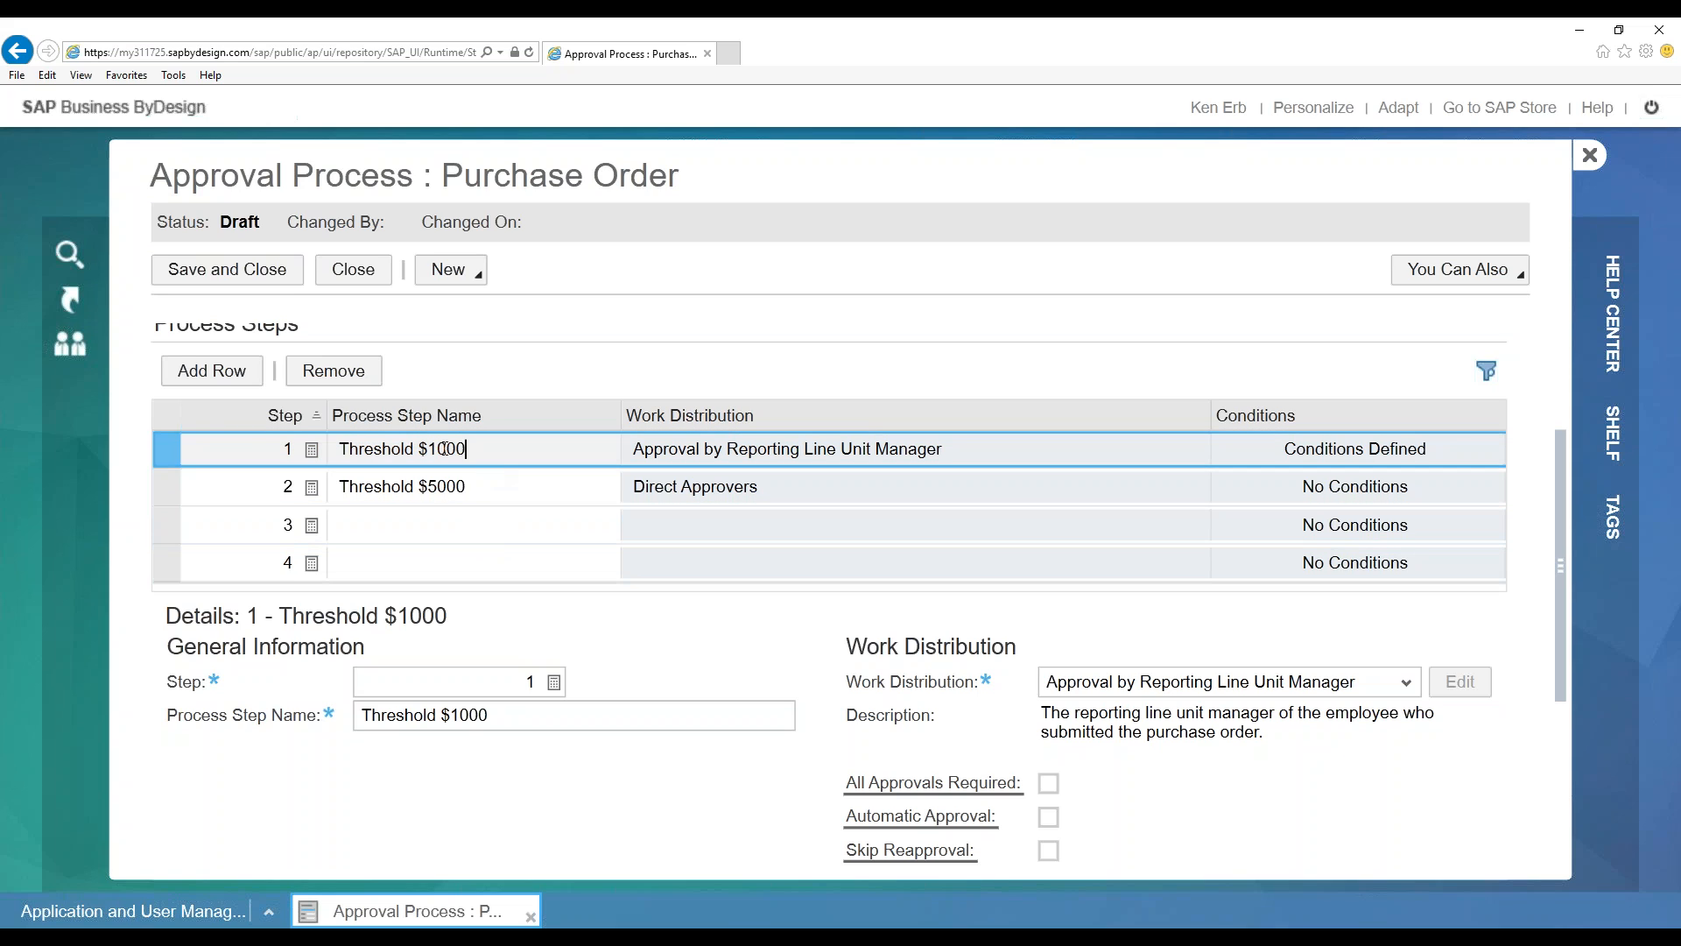
{"action": "left_click", "coordinate": [169, 452]}
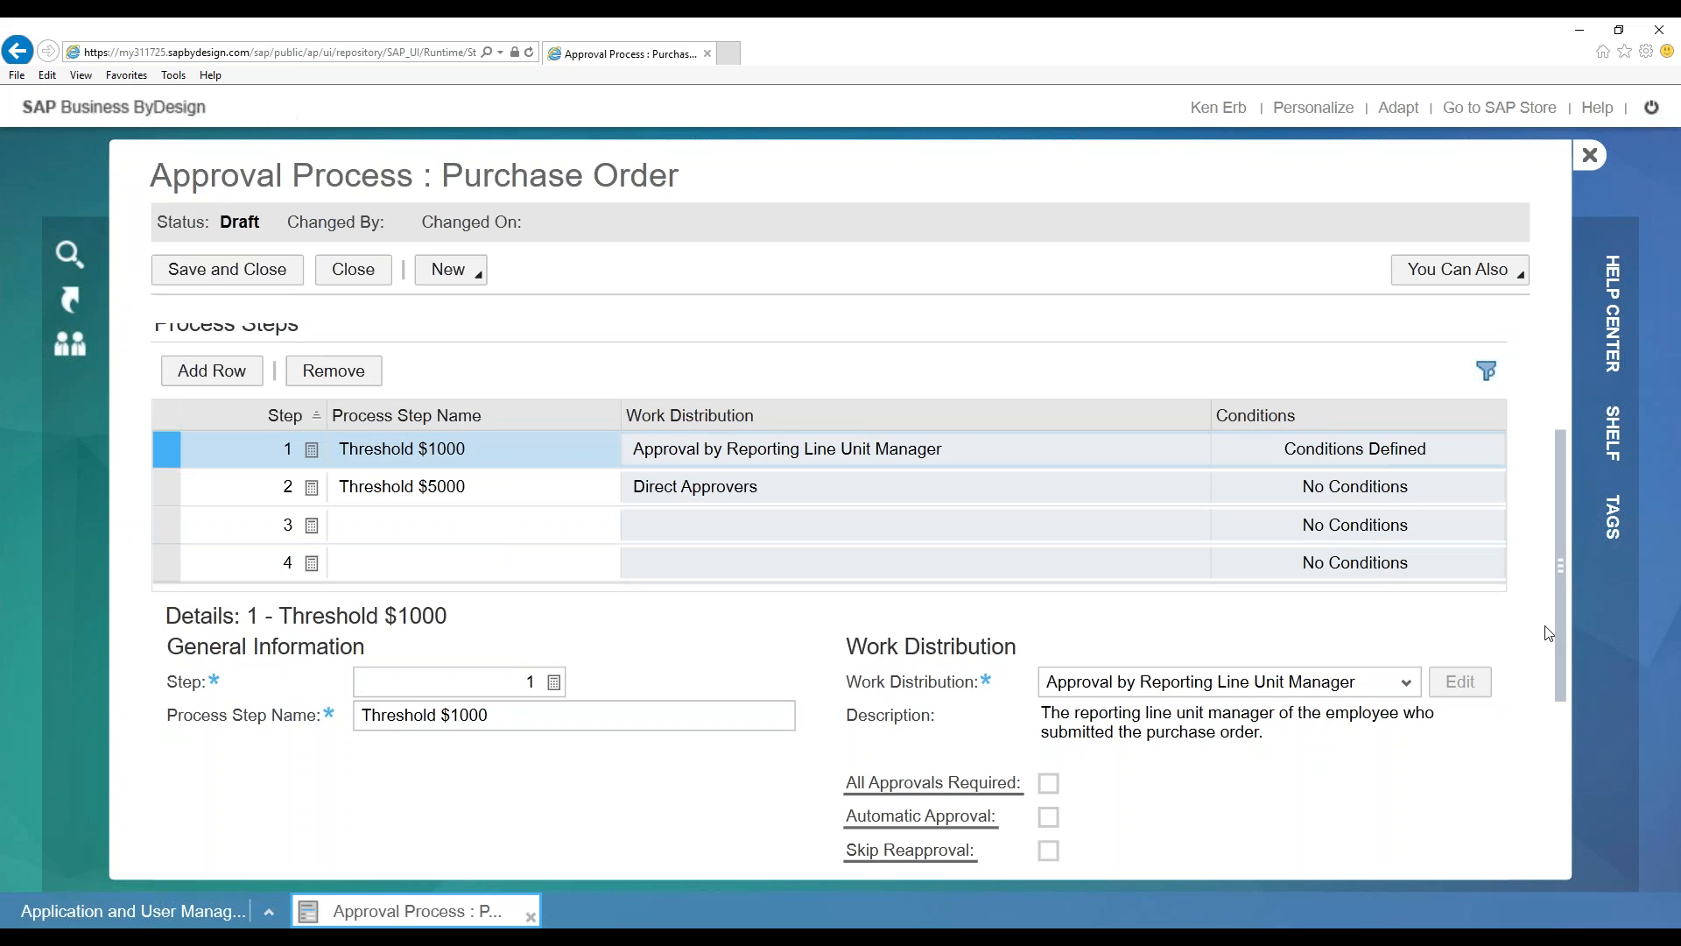
{"action": "left_click", "coordinate": [1404, 683]}
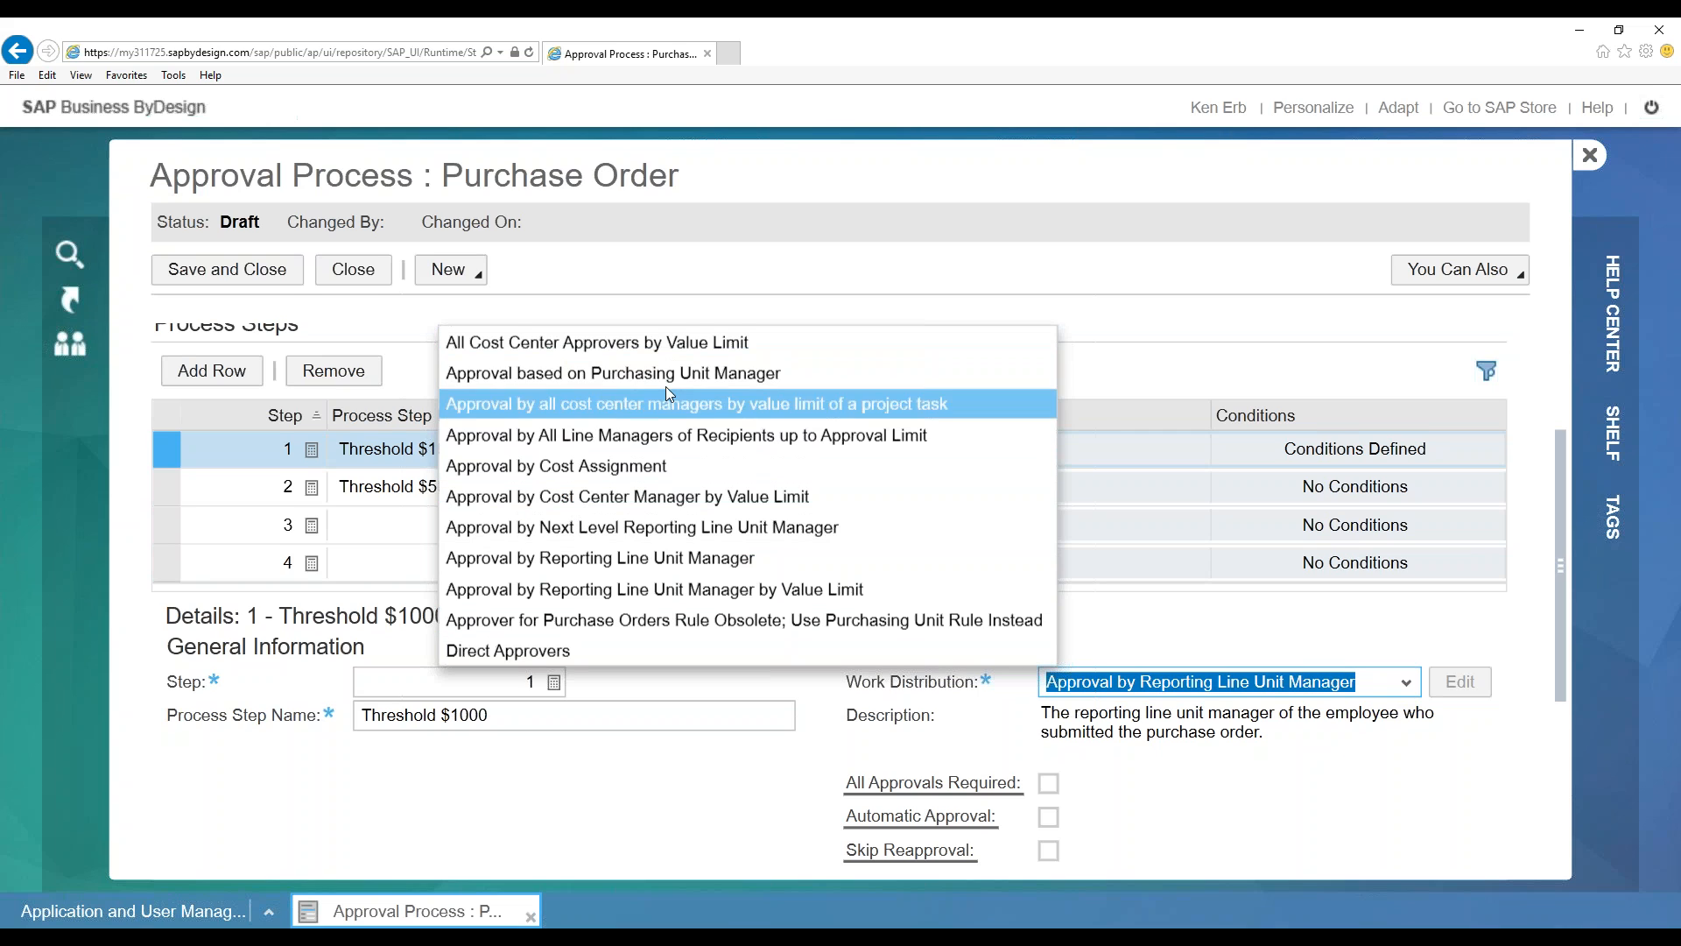
{"action": "left_click", "coordinate": [1169, 339]}
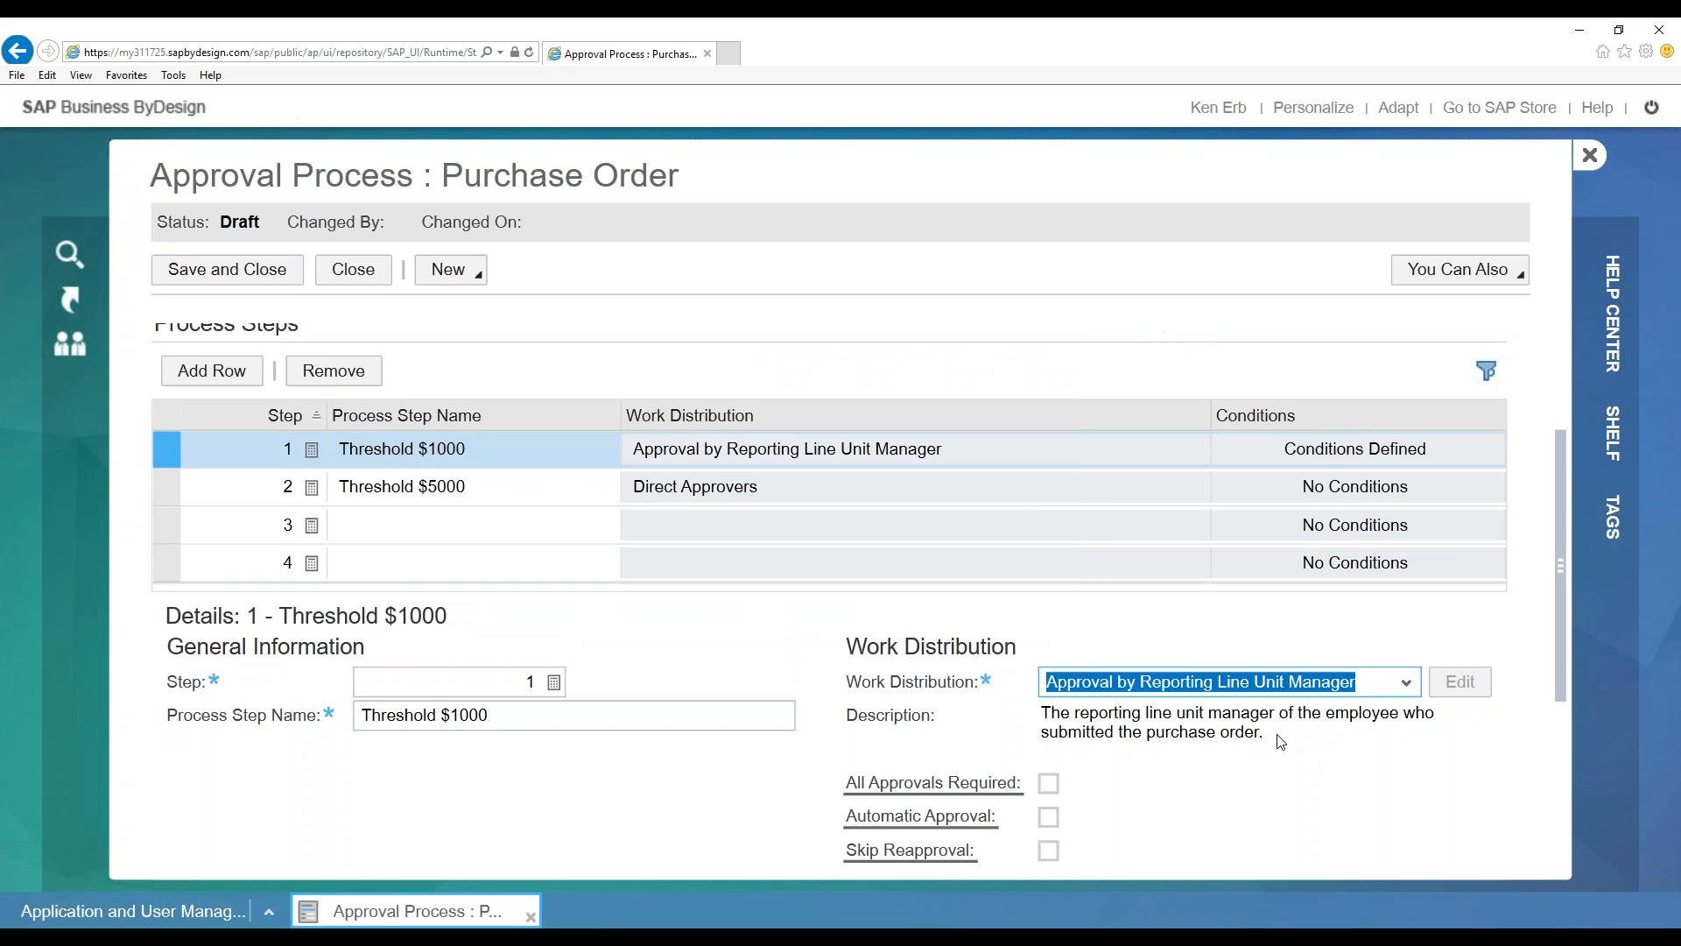
{"action": "left_click", "coordinate": [1405, 681]}
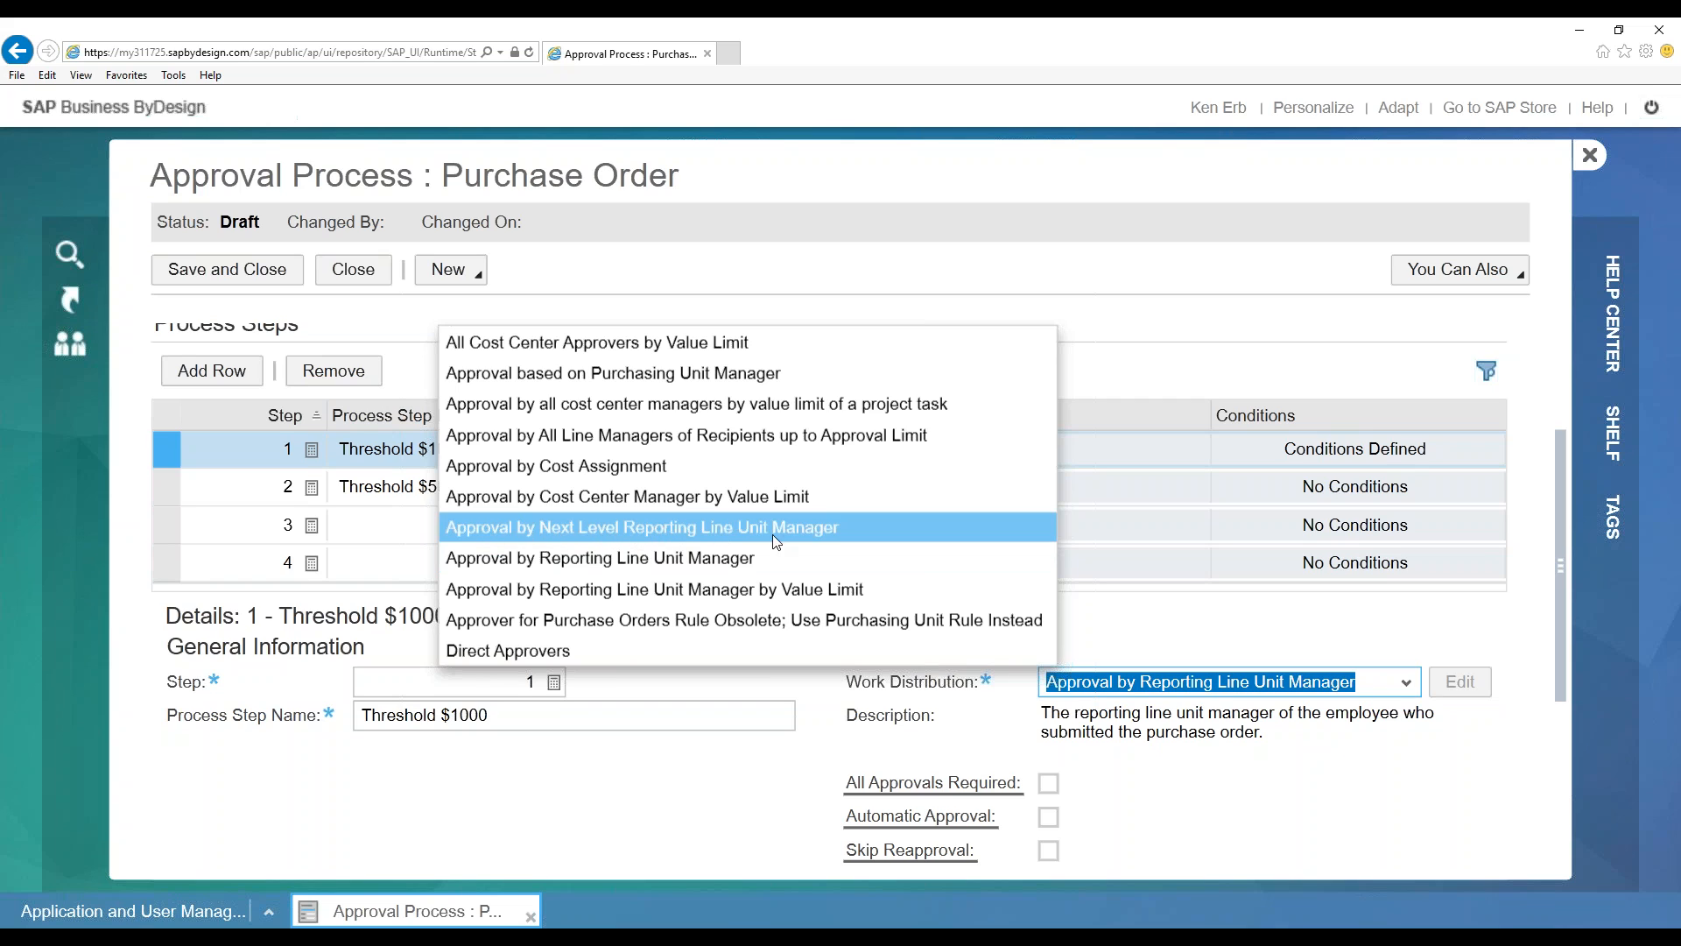
{"action": "left_click", "coordinate": [1296, 714]}
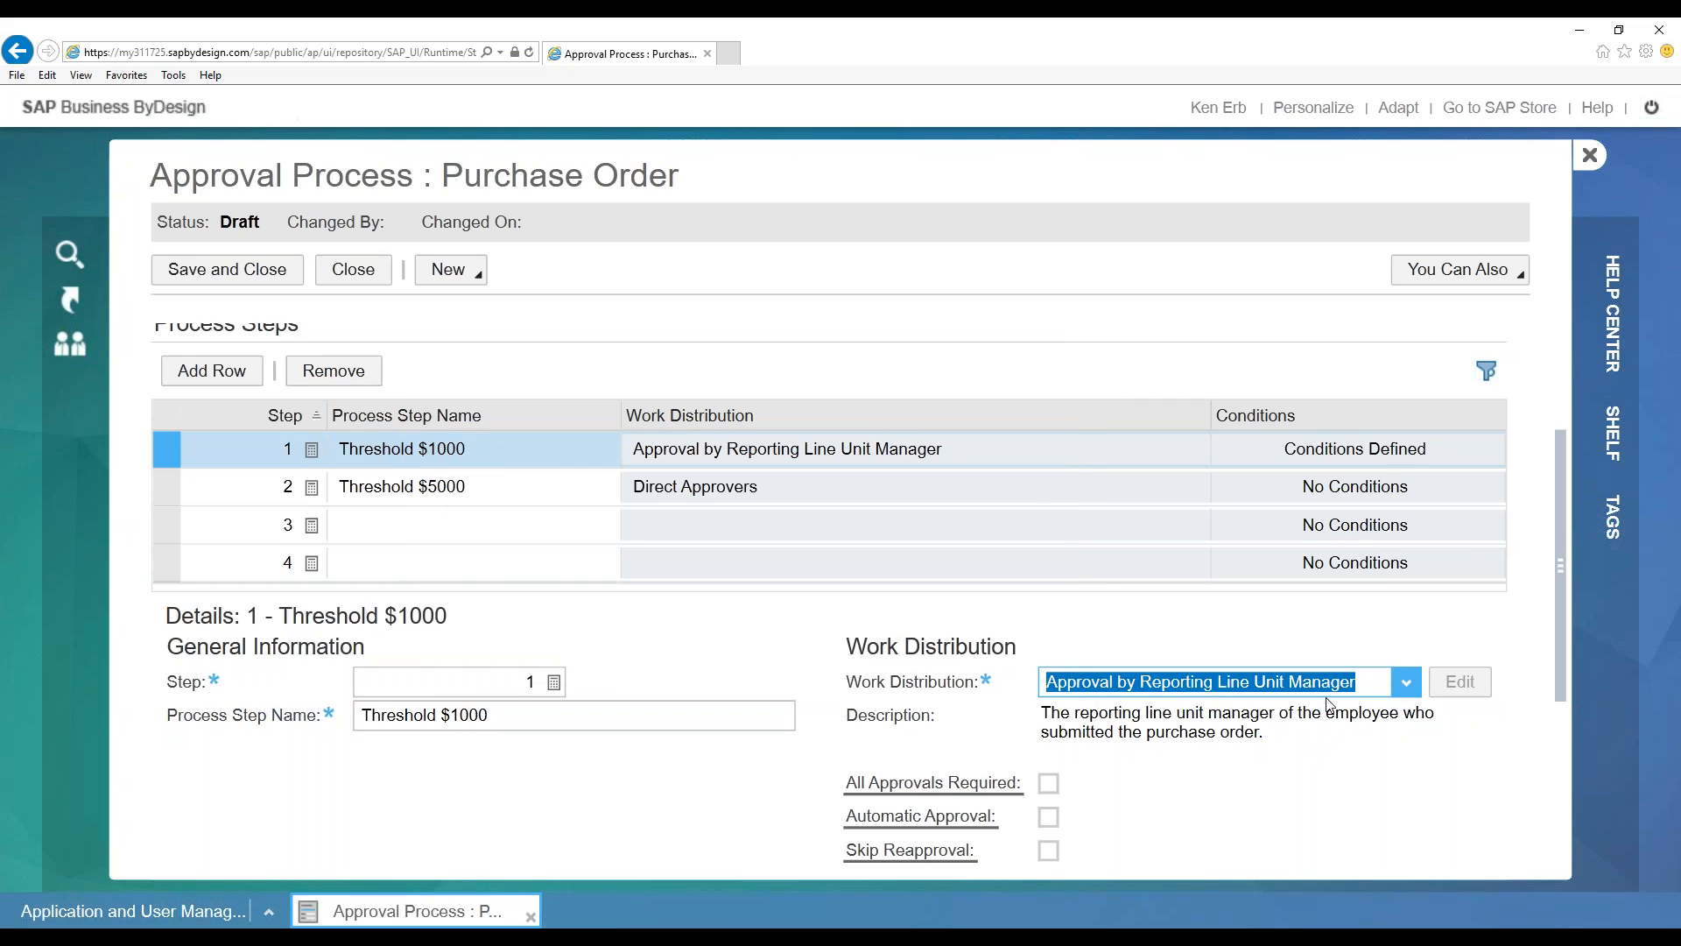
{"action": "left_click", "coordinate": [1406, 682]}
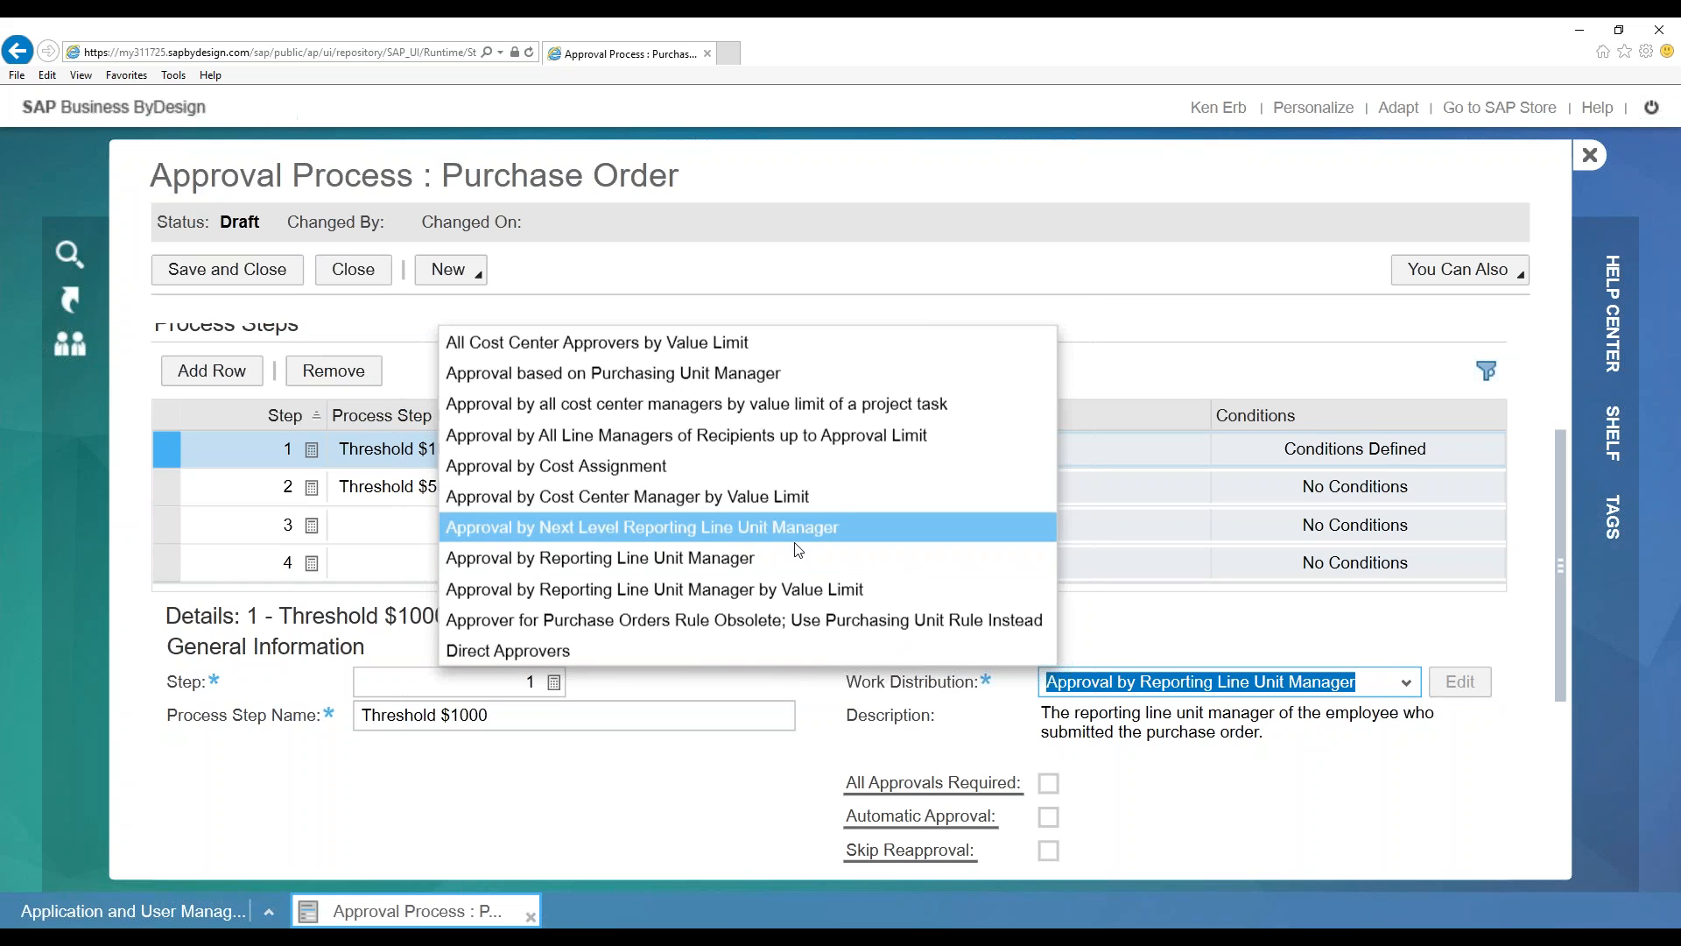
{"action": "left_click", "coordinate": [1418, 775]}
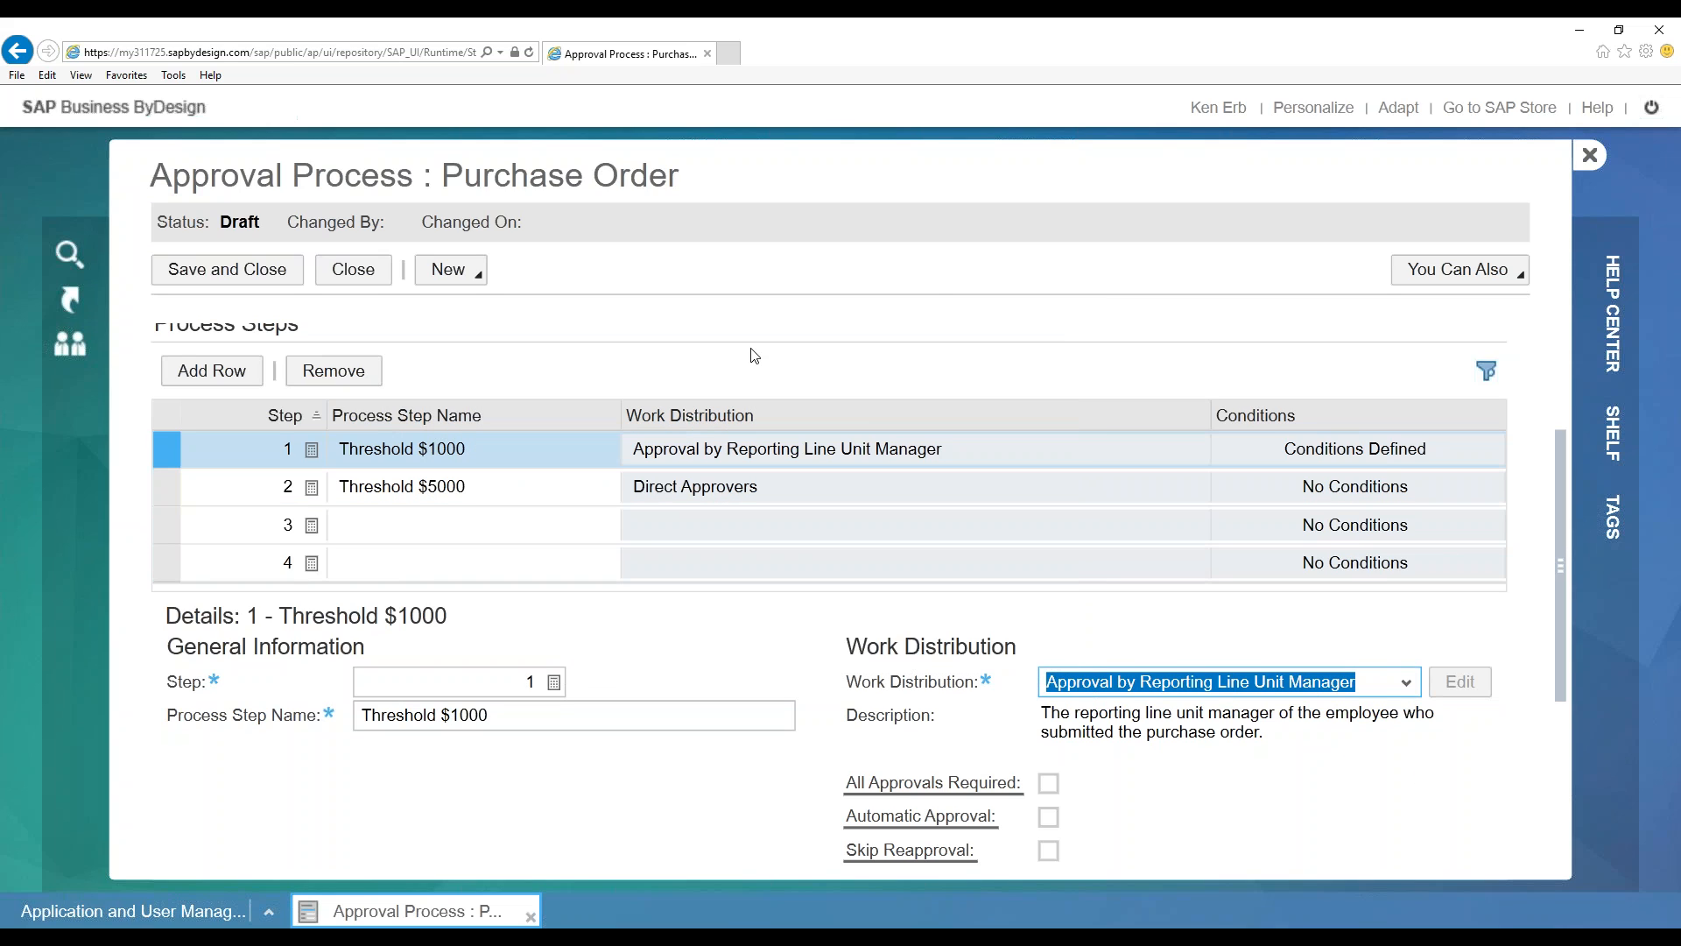
Close the Purchase Order draft without saving and select the Expense Report v1 process
{"action": "left_click", "coordinate": [348, 272]}
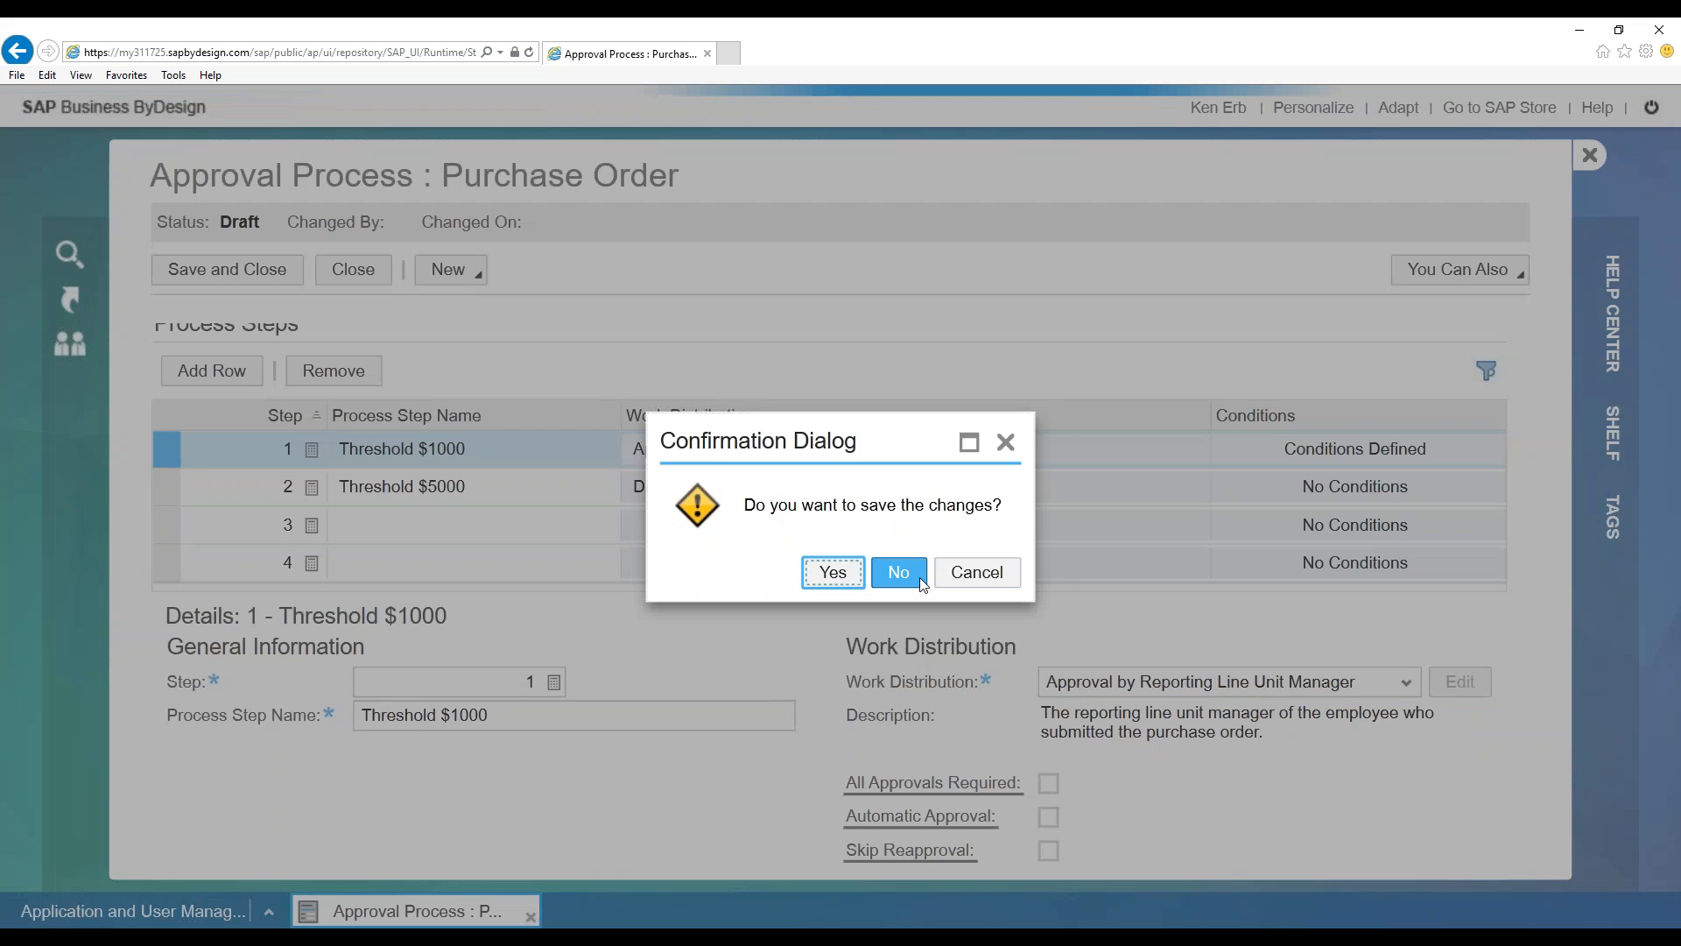
{"action": "left_click", "coordinate": [899, 573]}
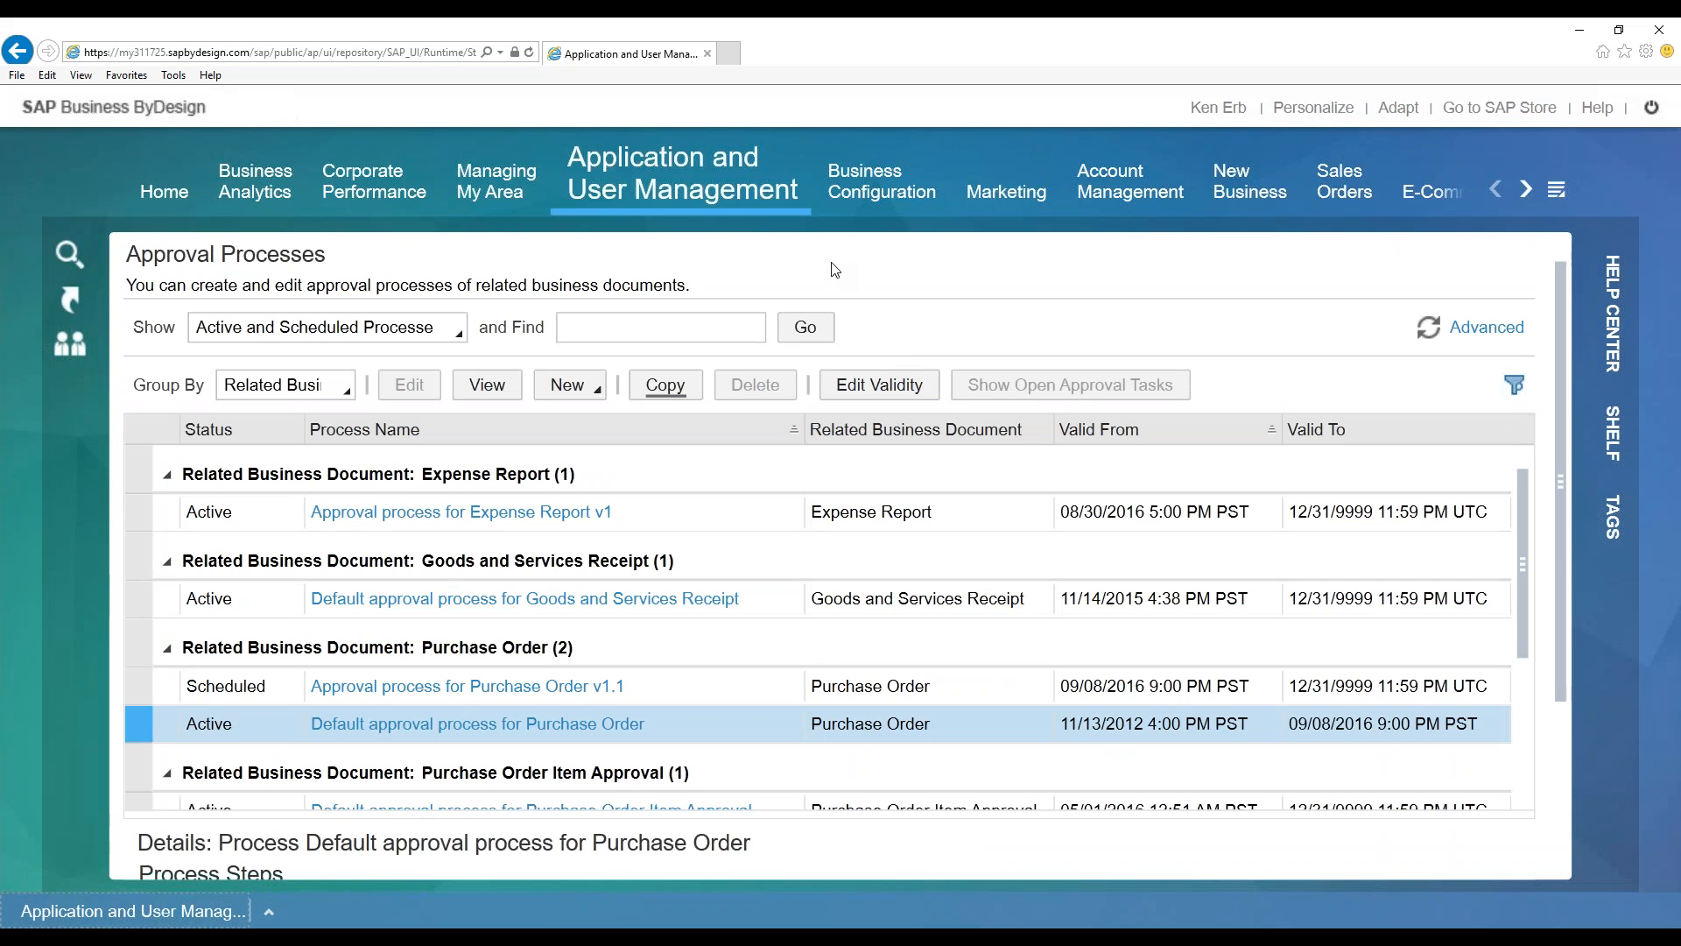
{"action": "left_click", "coordinate": [626, 511]}
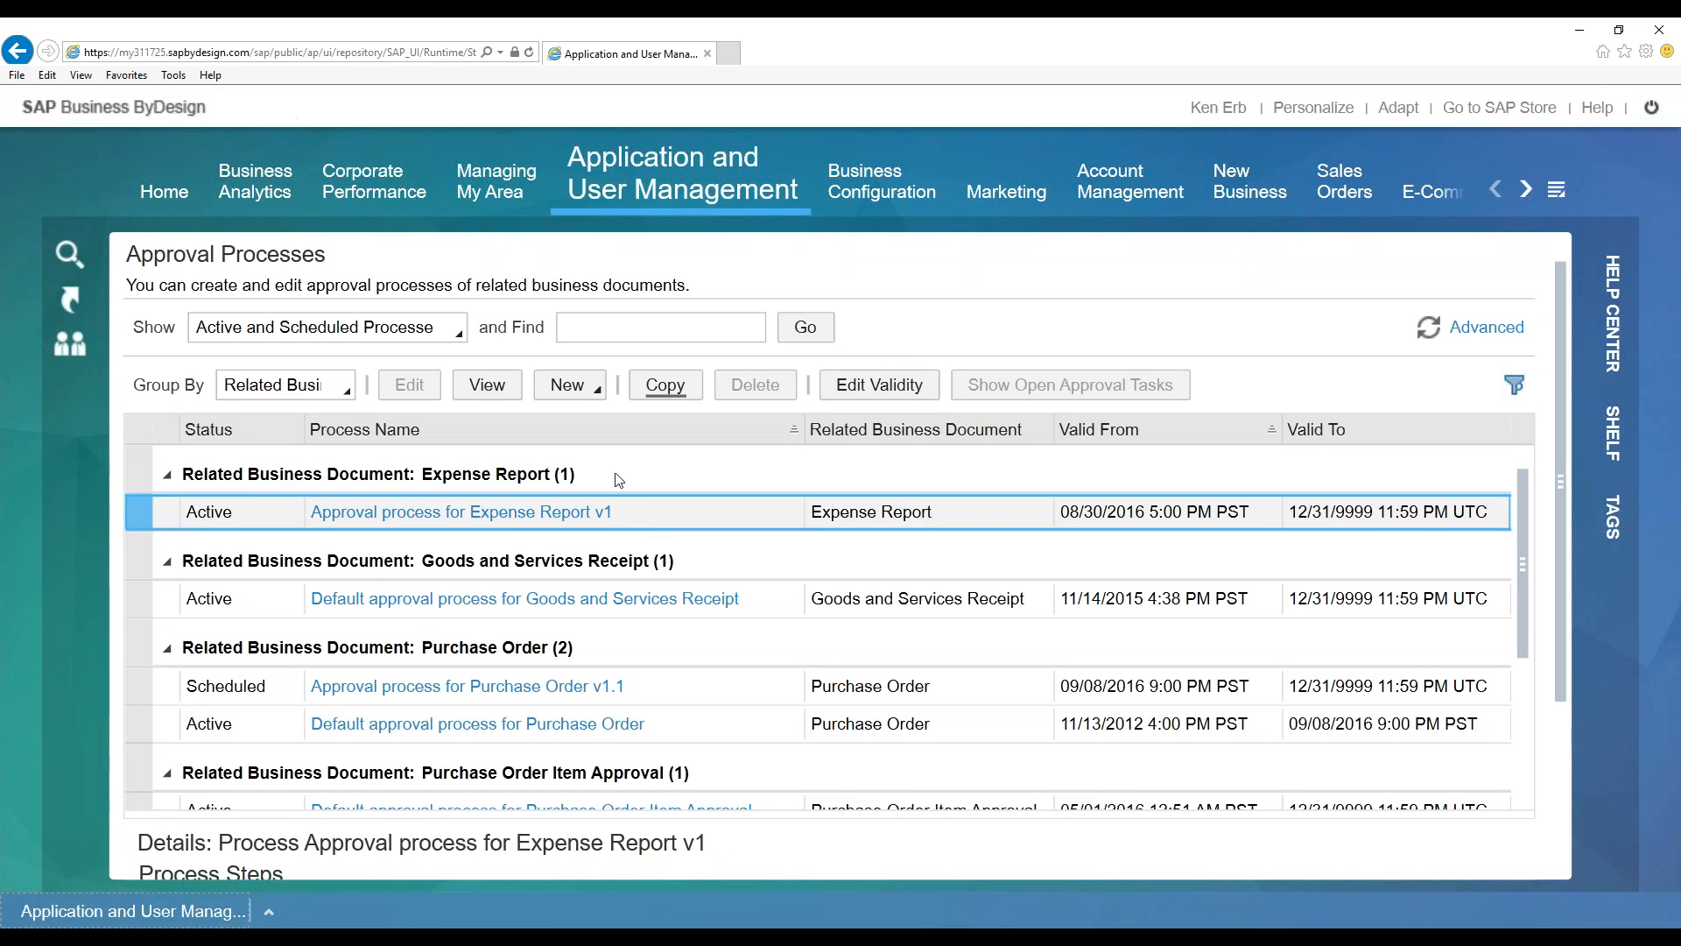
{"action": "left_click", "coordinate": [502, 387]}
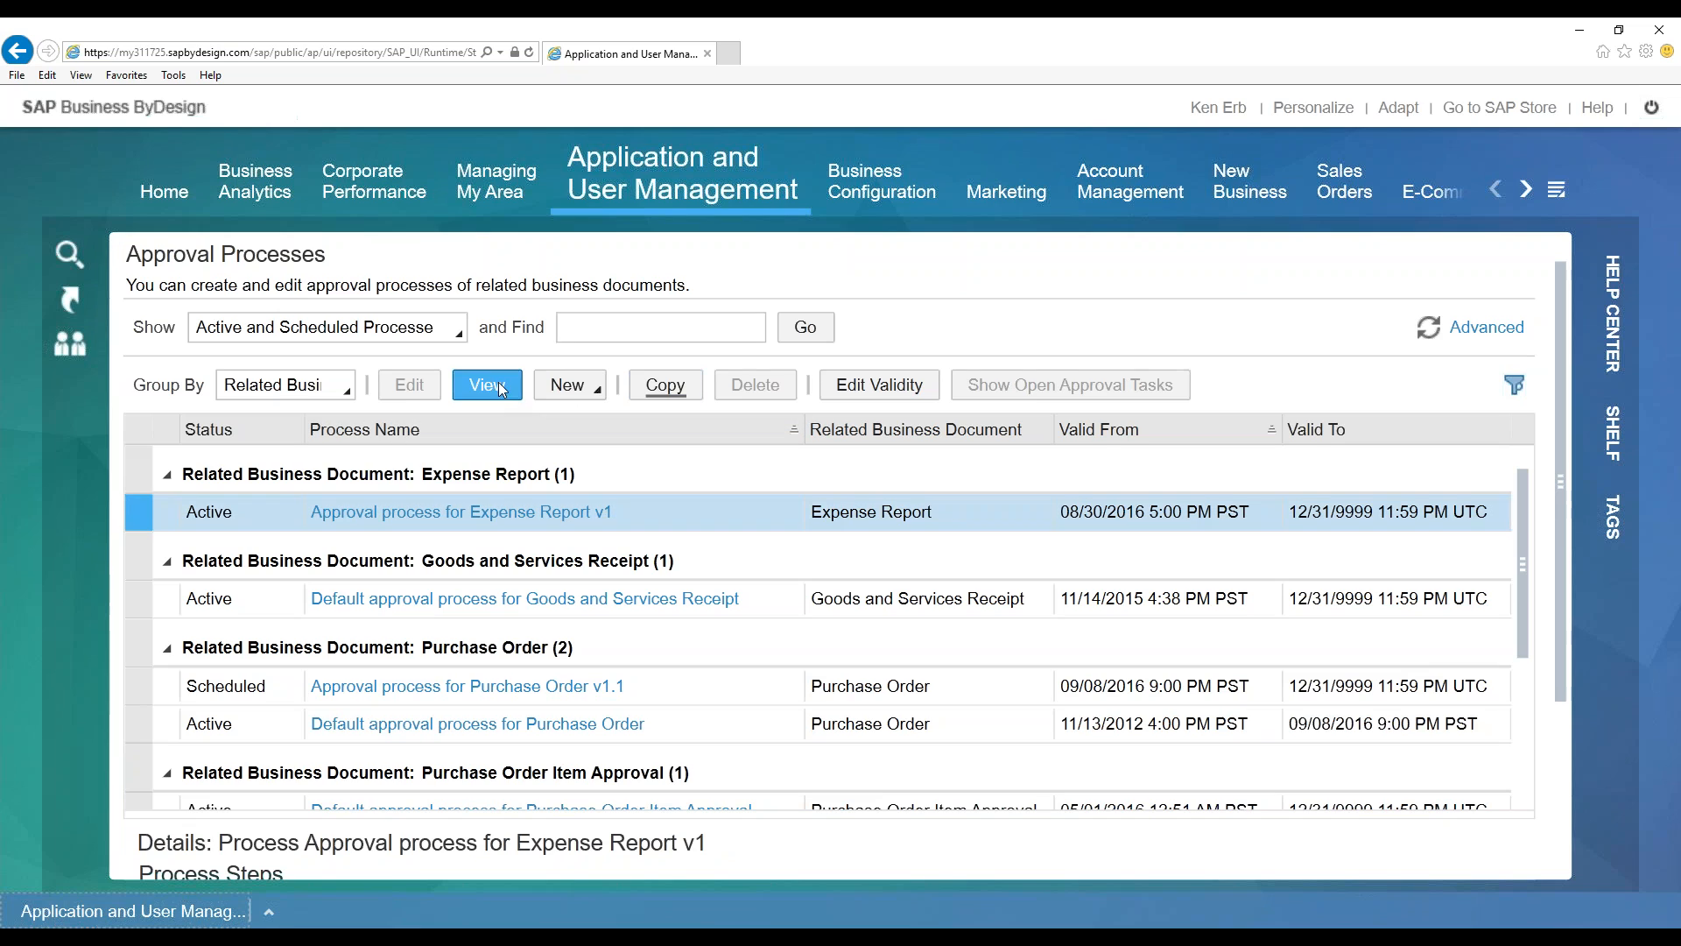
Copy Expense Report v1 and review its Default step's work distribution options and conditions
{"action": "left_click", "coordinate": [659, 389]}
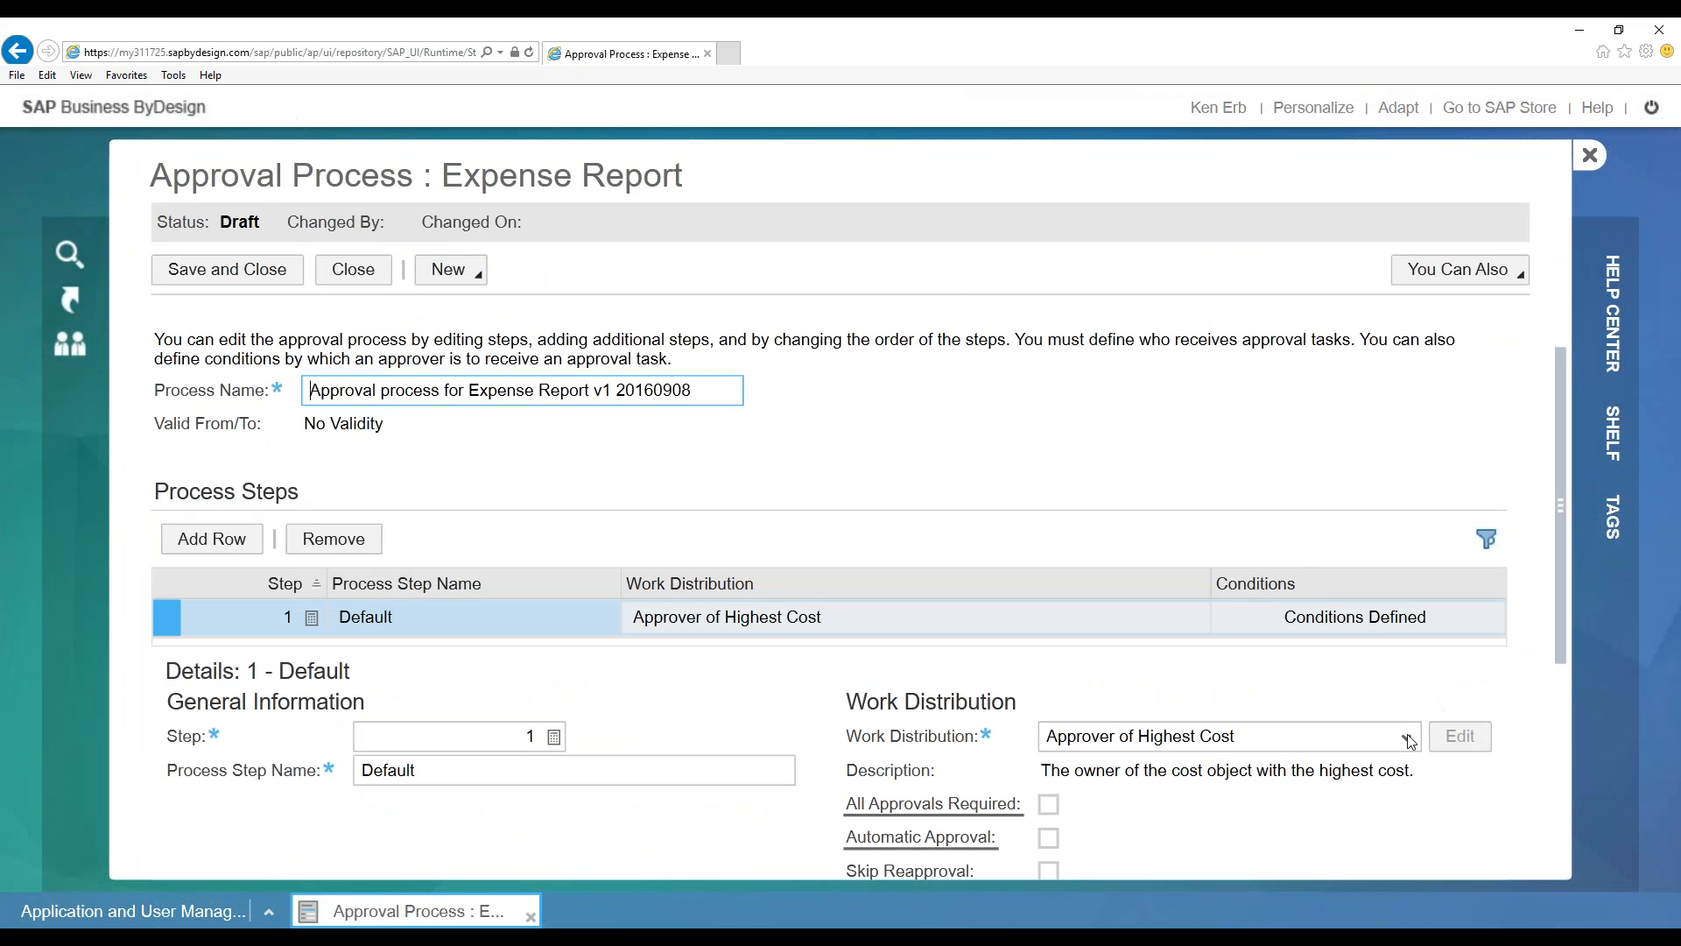
{"action": "left_click", "coordinate": [1407, 738]}
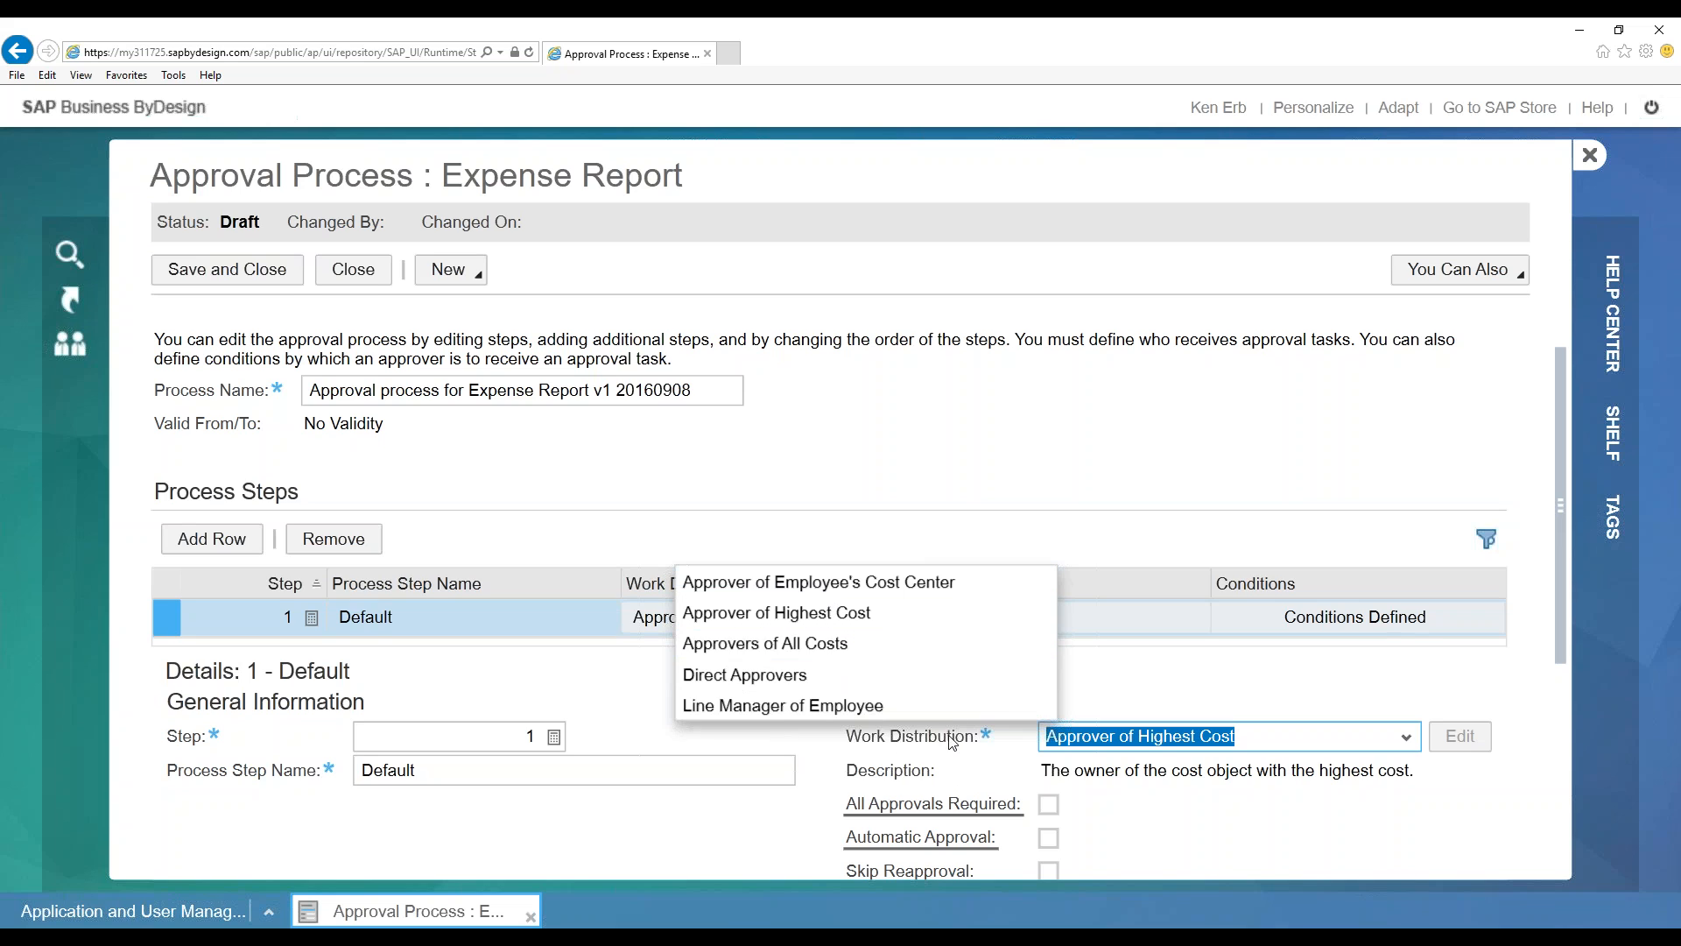
{"action": "left_click", "coordinate": [981, 742]}
{"action": "scroll", "coordinate": [690, 739], "scroll_direction": "down", "scroll_amount": 2}
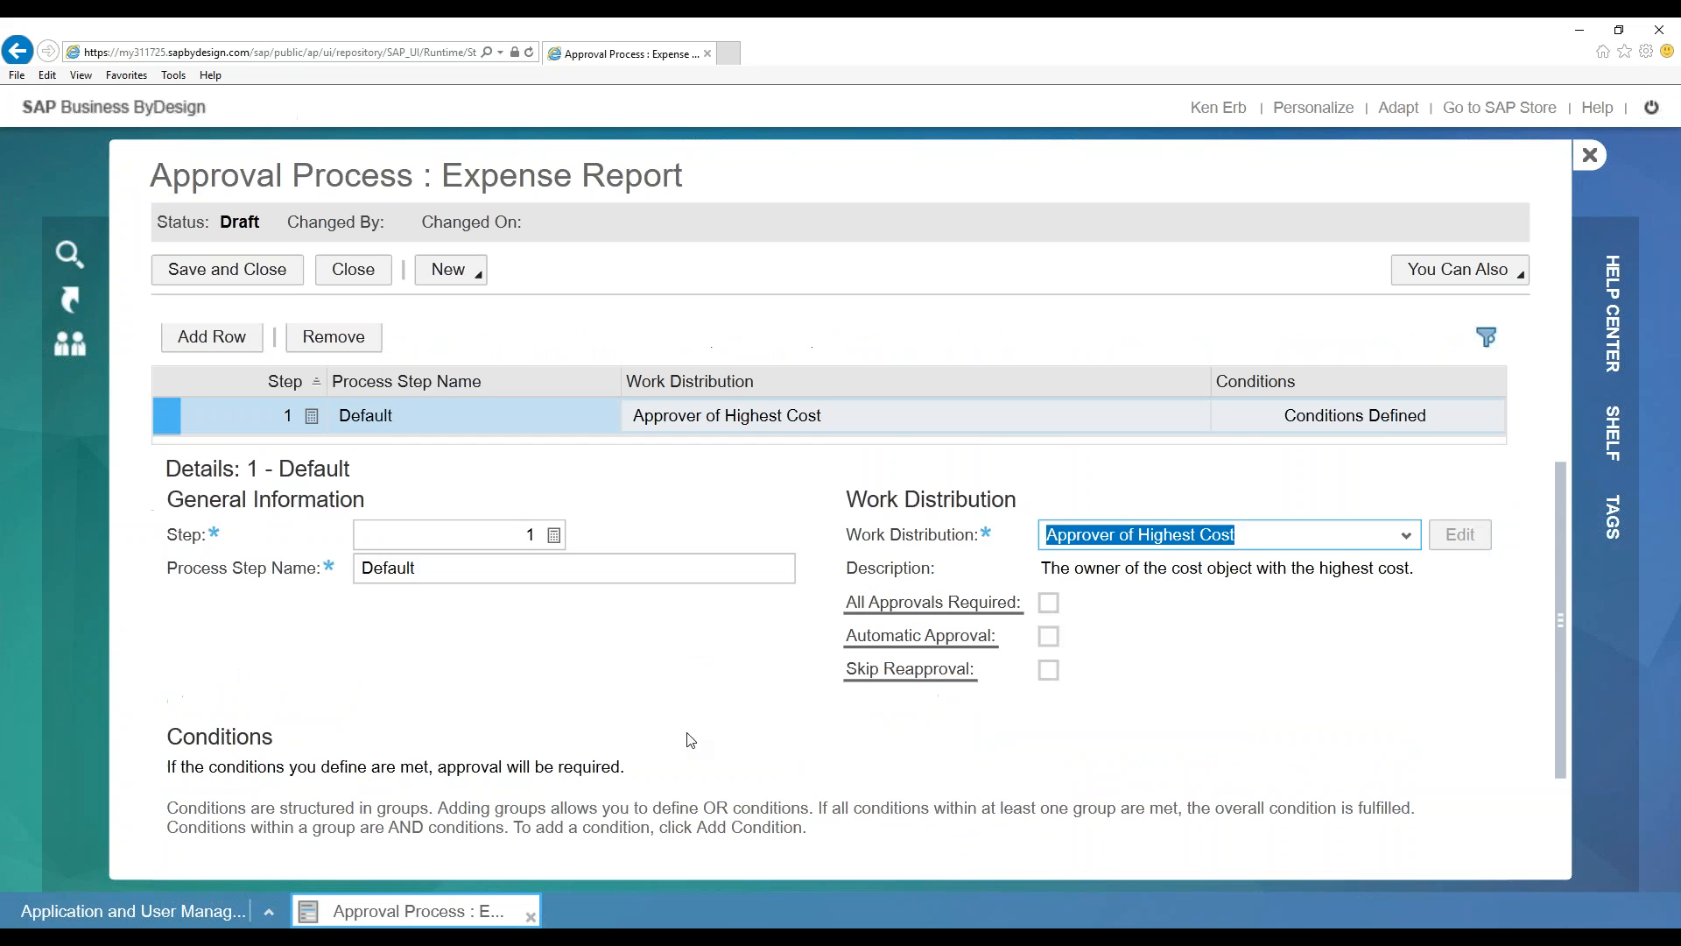
{"action": "scroll", "coordinate": [713, 737], "scroll_direction": "down", "scroll_amount": 2}
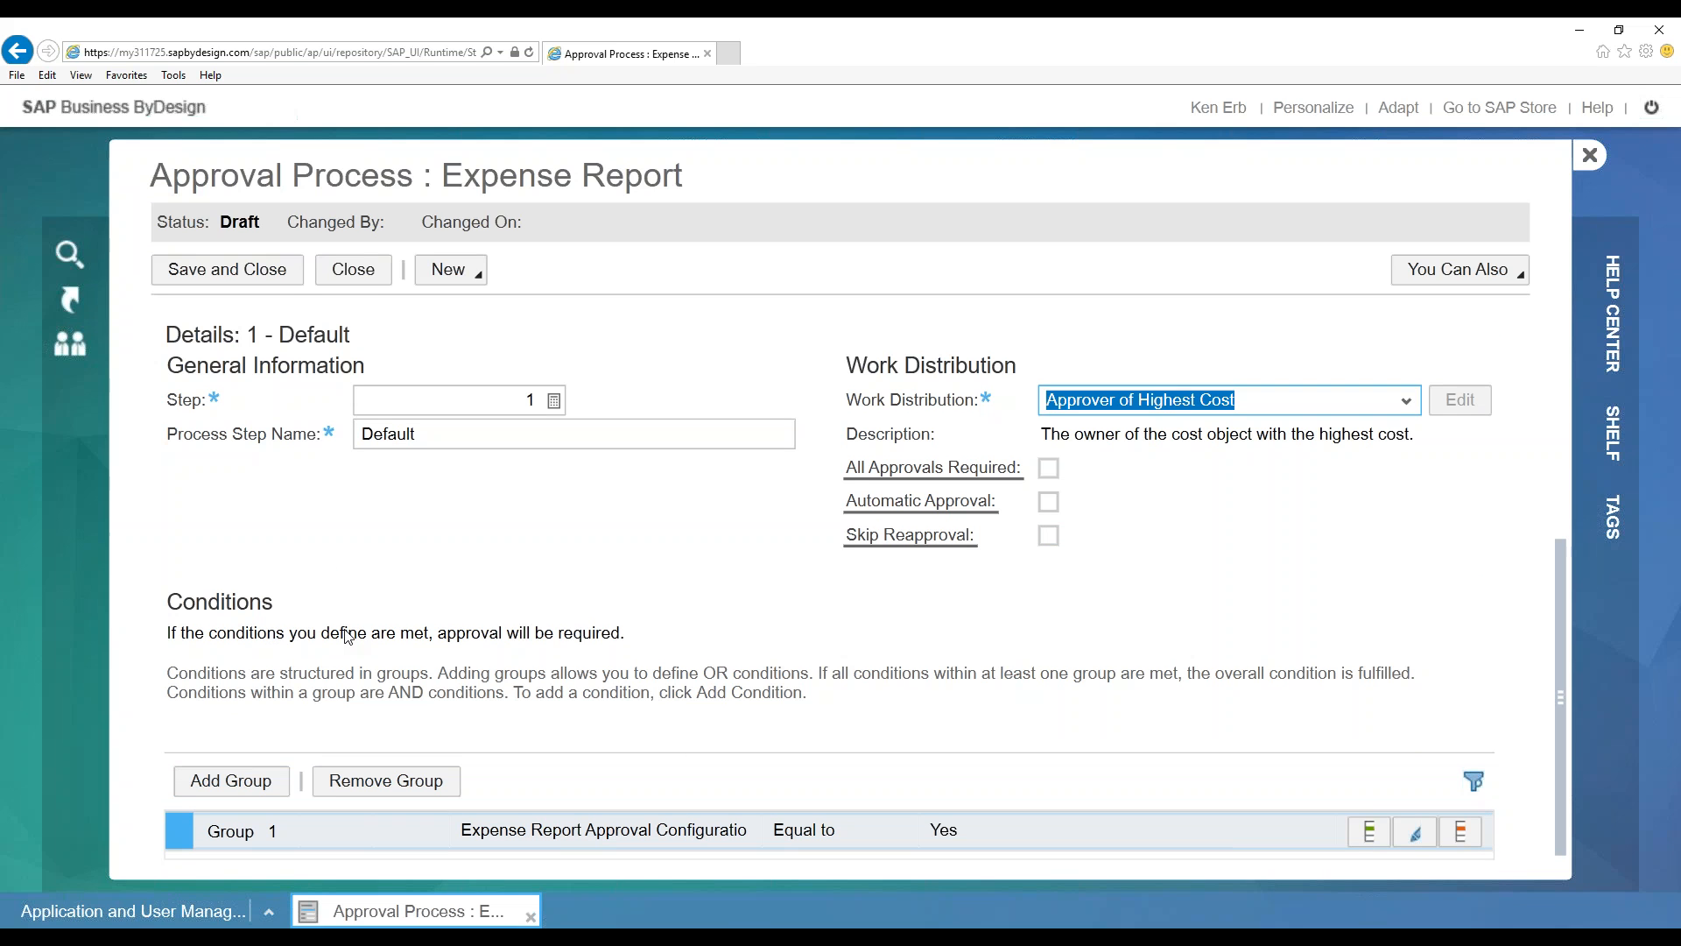
{"action": "scroll", "coordinate": [788, 565], "scroll_direction": "up", "scroll_amount": 4}
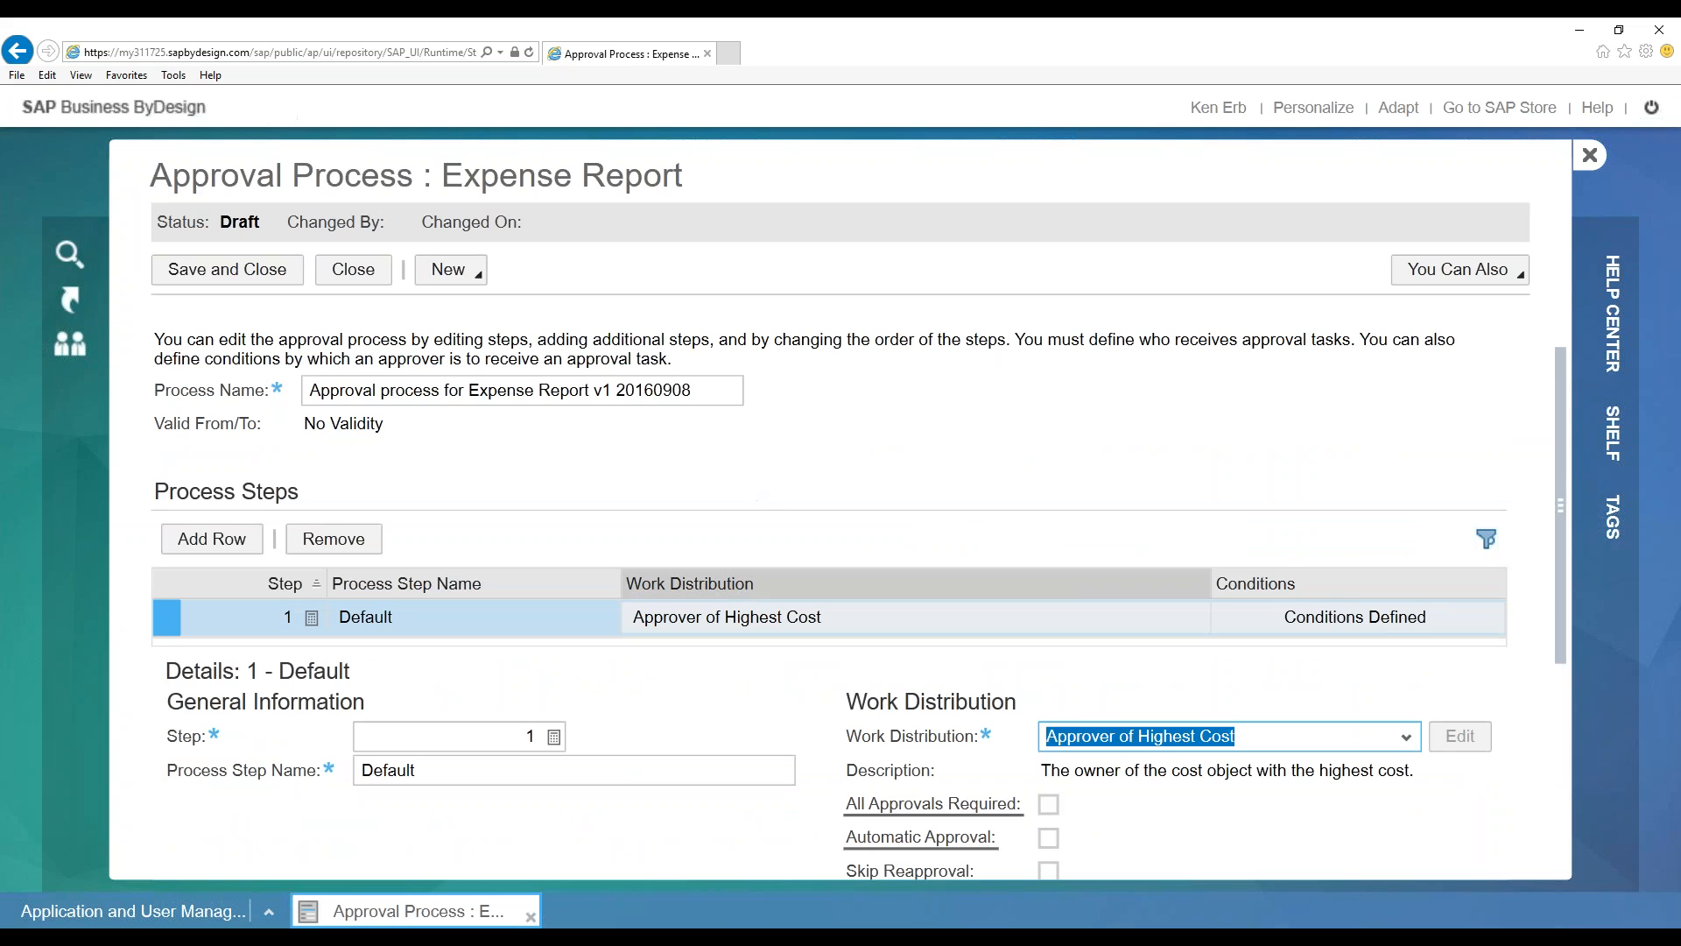
Close the Expense Report draft, answering No to saving changes
{"action": "left_click", "coordinate": [383, 275]}
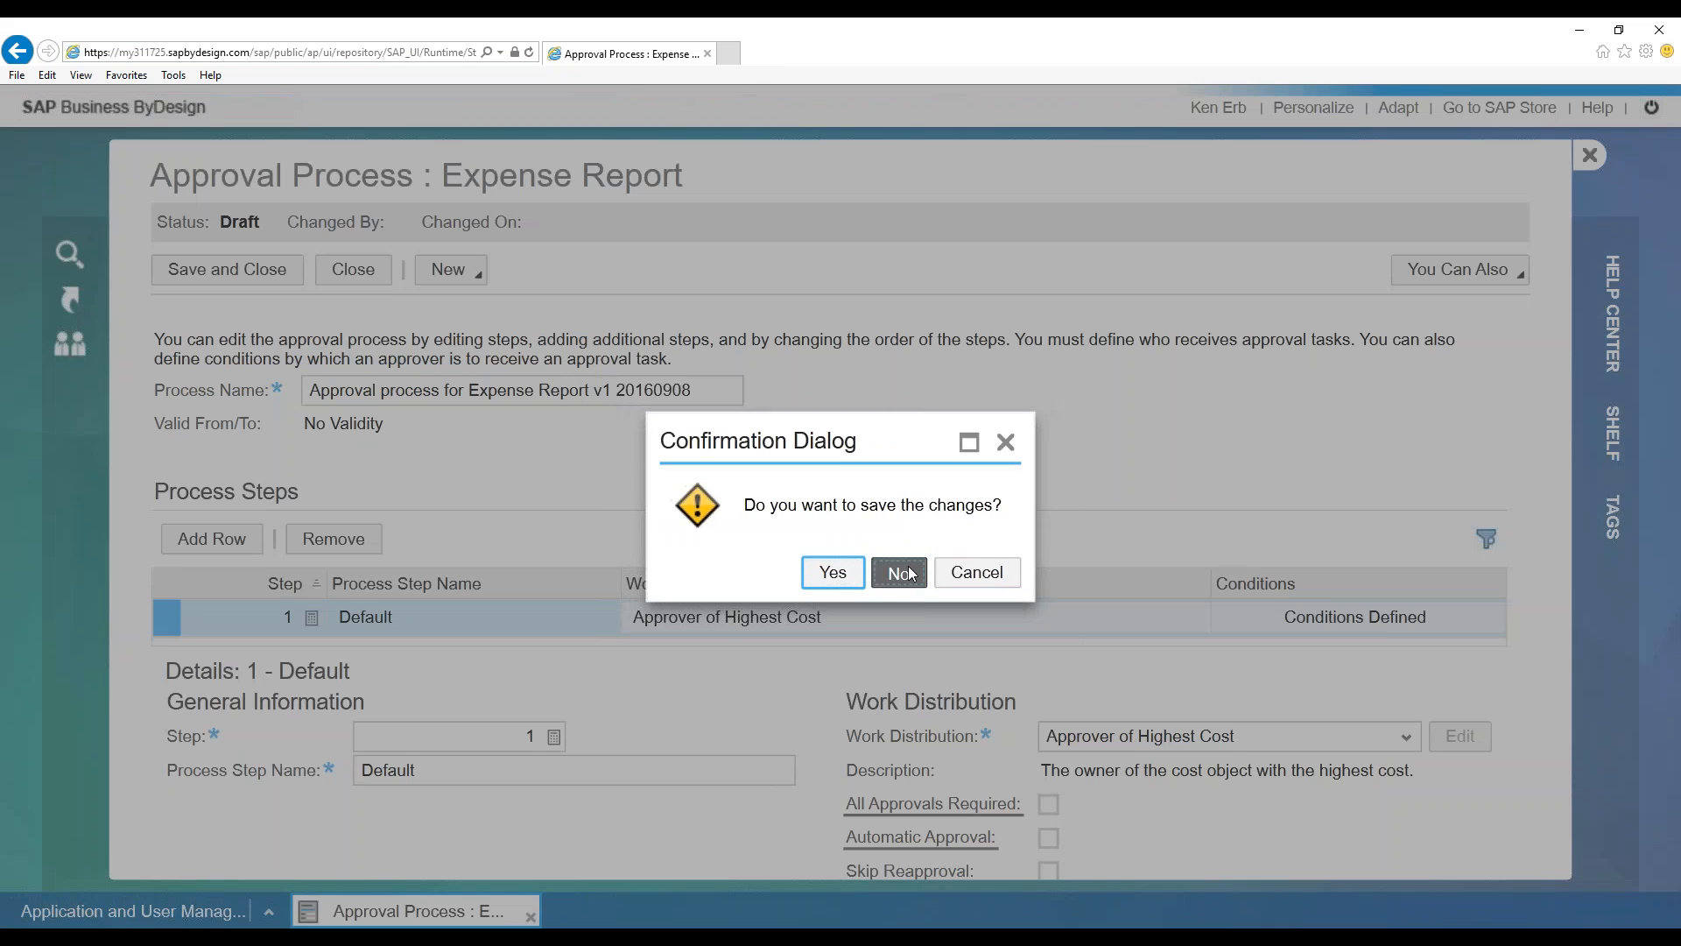
{"action": "left_click", "coordinate": [897, 570]}
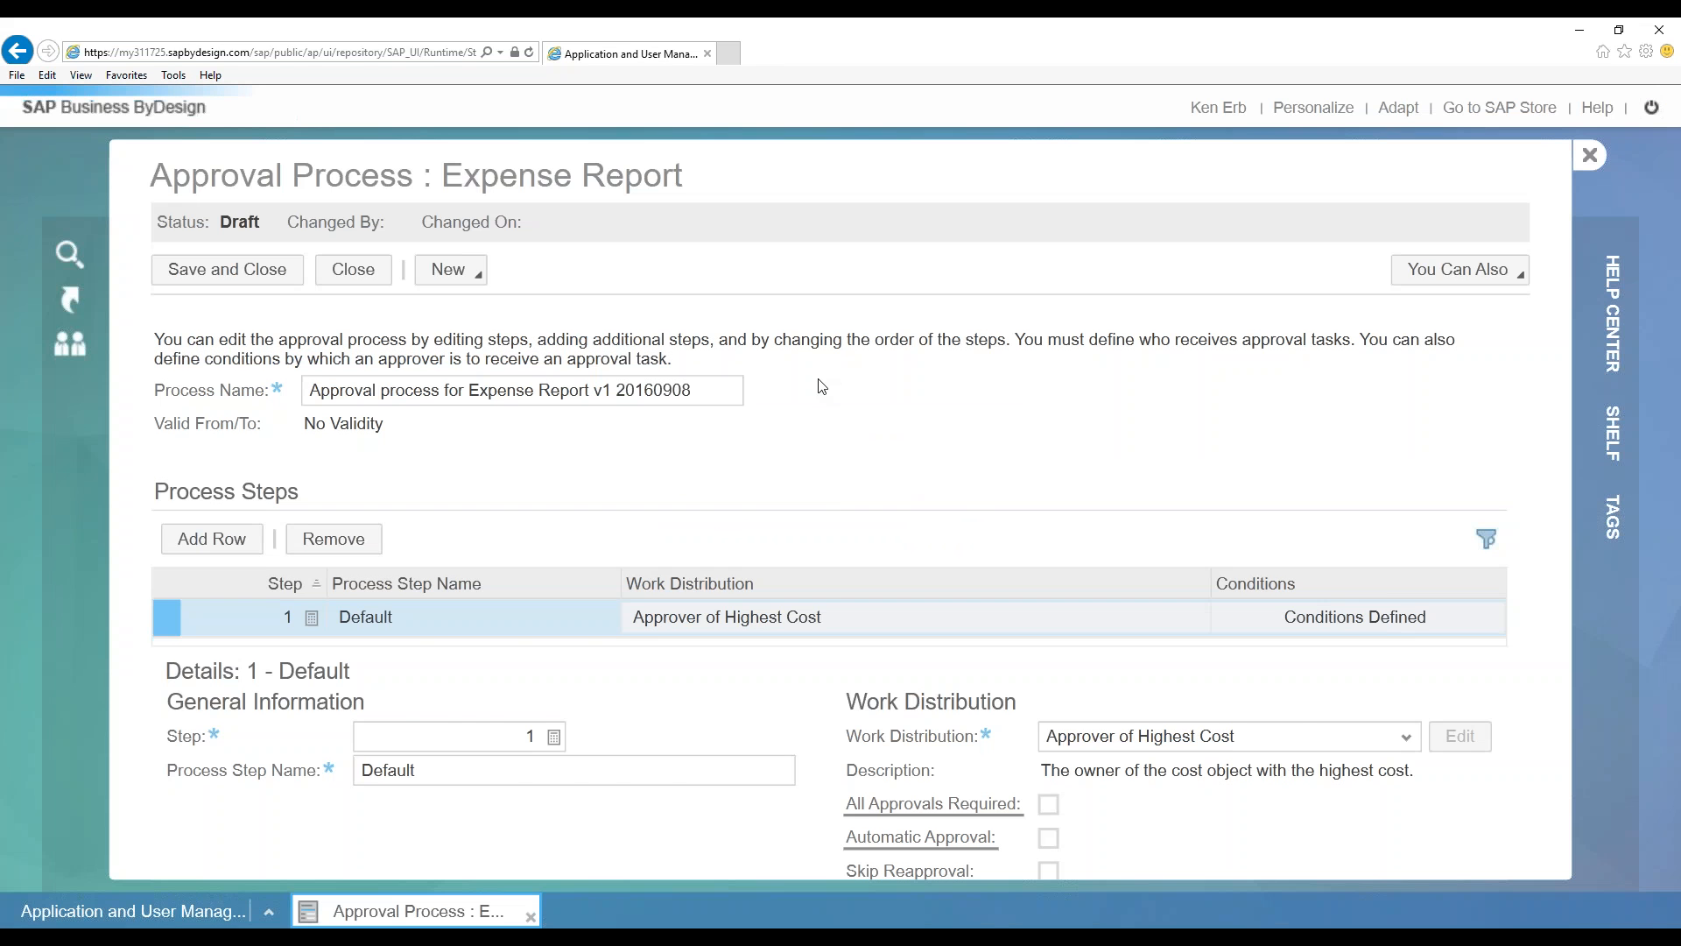
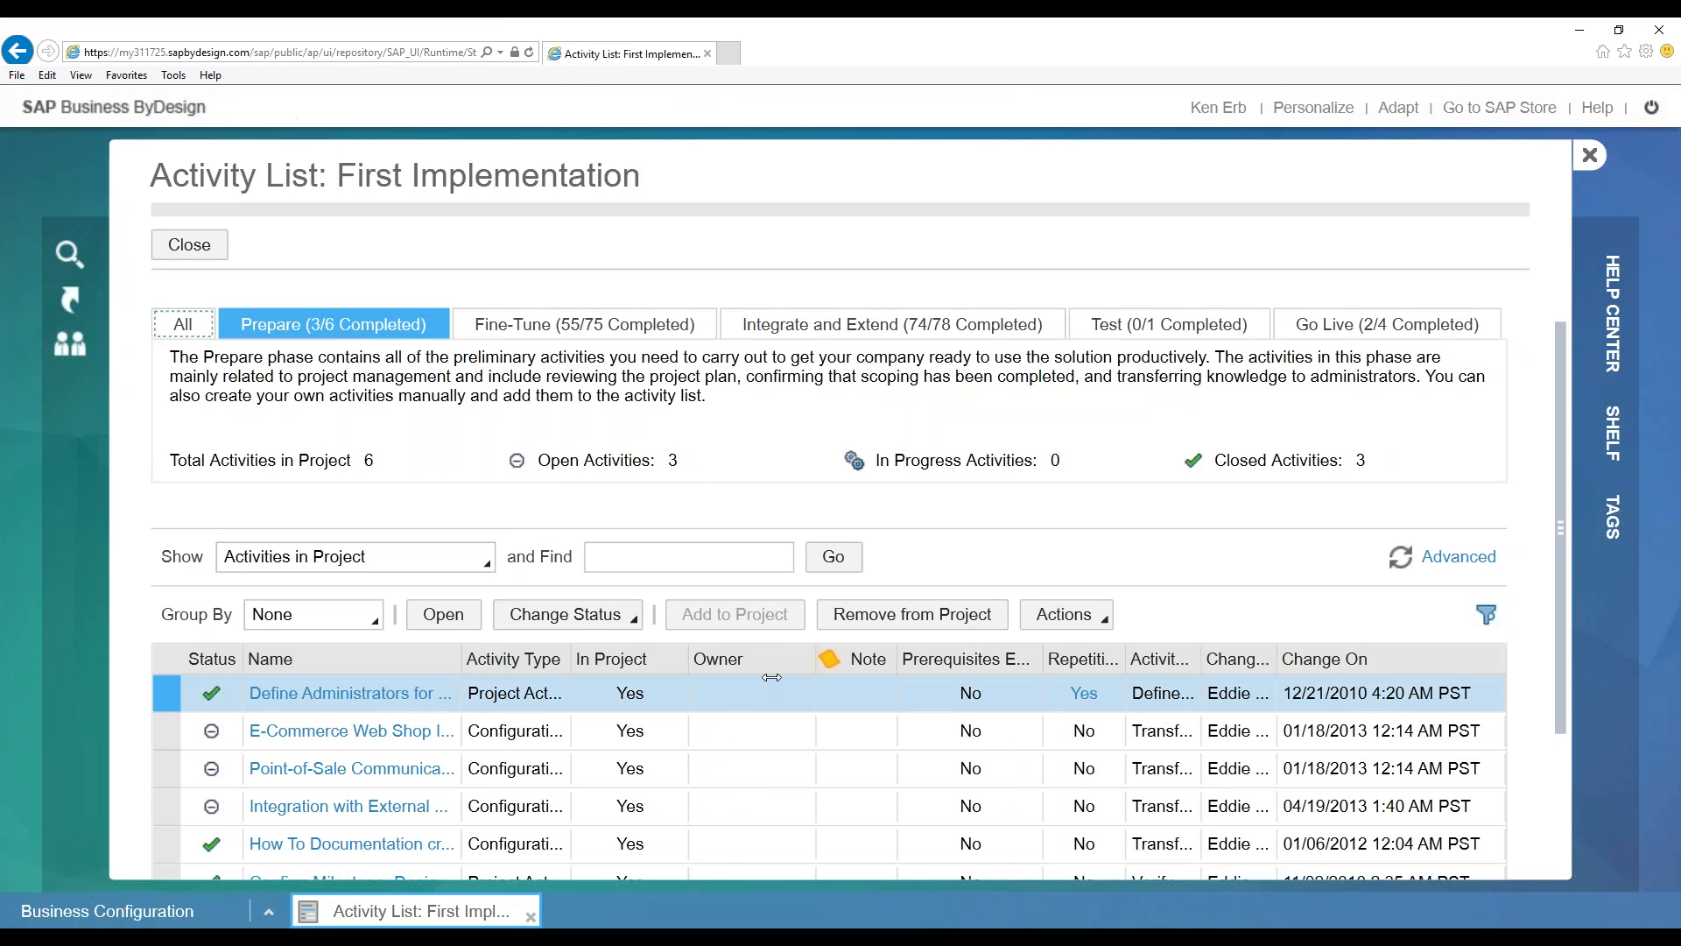
Widen the Name column in the First Implementation activity list
{"action": "double_click", "coordinate": [460, 652]}
List all Fine-Tune phase activities, not only in-project ones, then return to Implementation Projects
{"action": "left_click", "coordinate": [567, 325]}
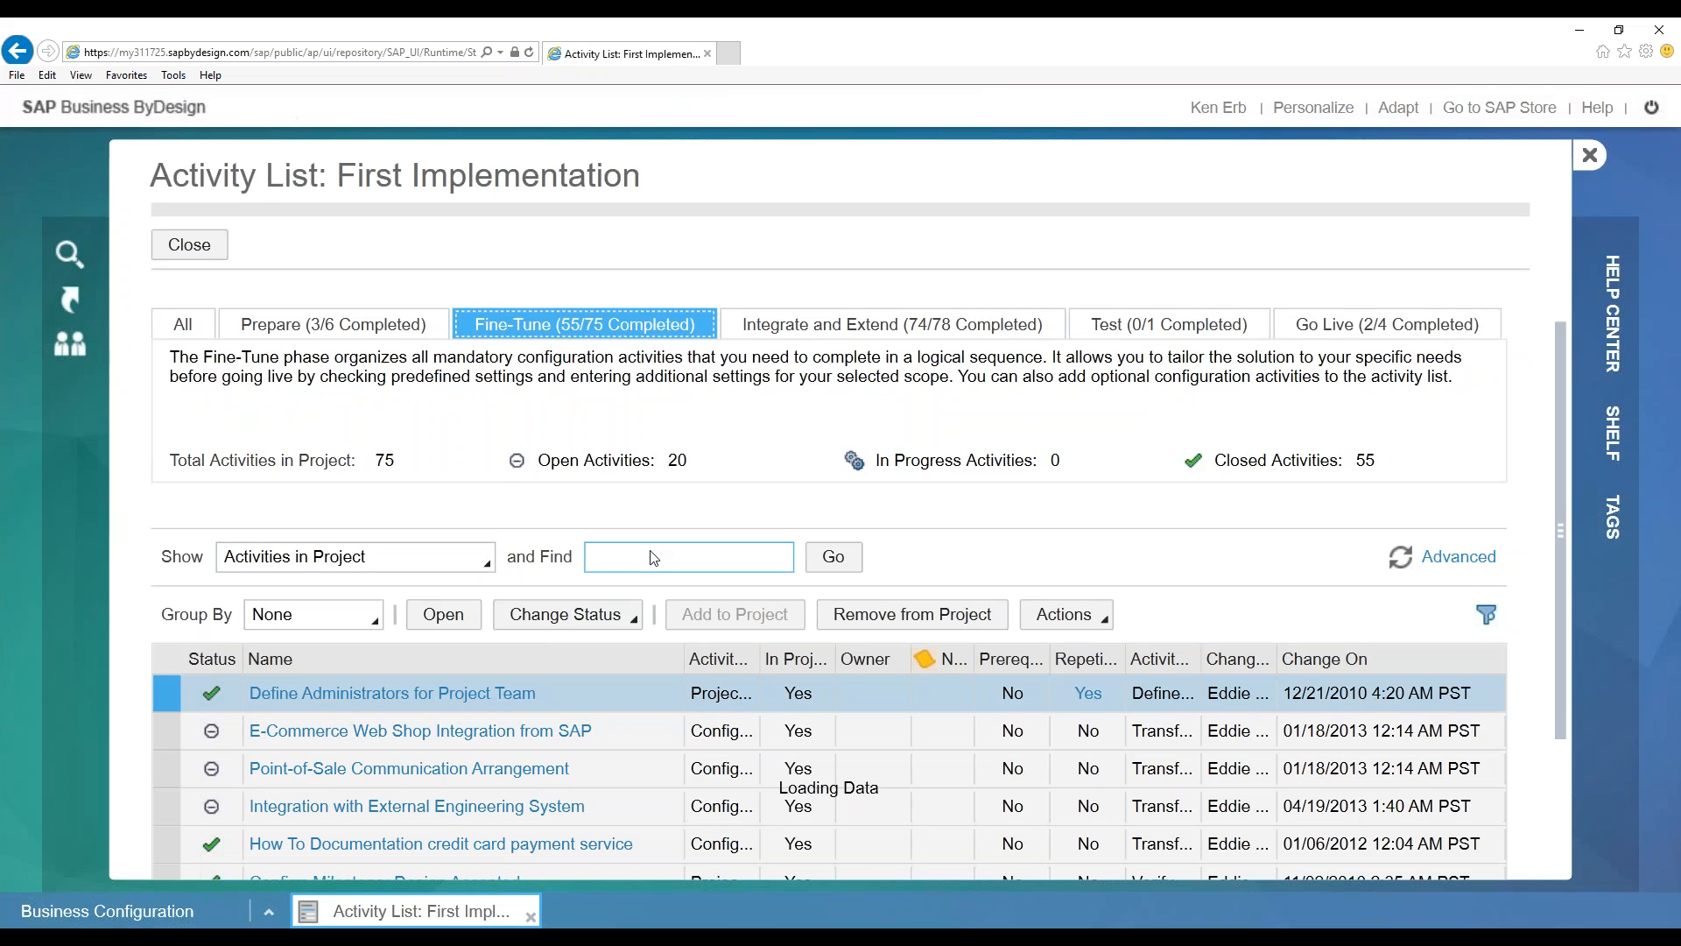
{"action": "left_click", "coordinate": [622, 555]}
{"action": "left_click", "coordinate": [334, 565]}
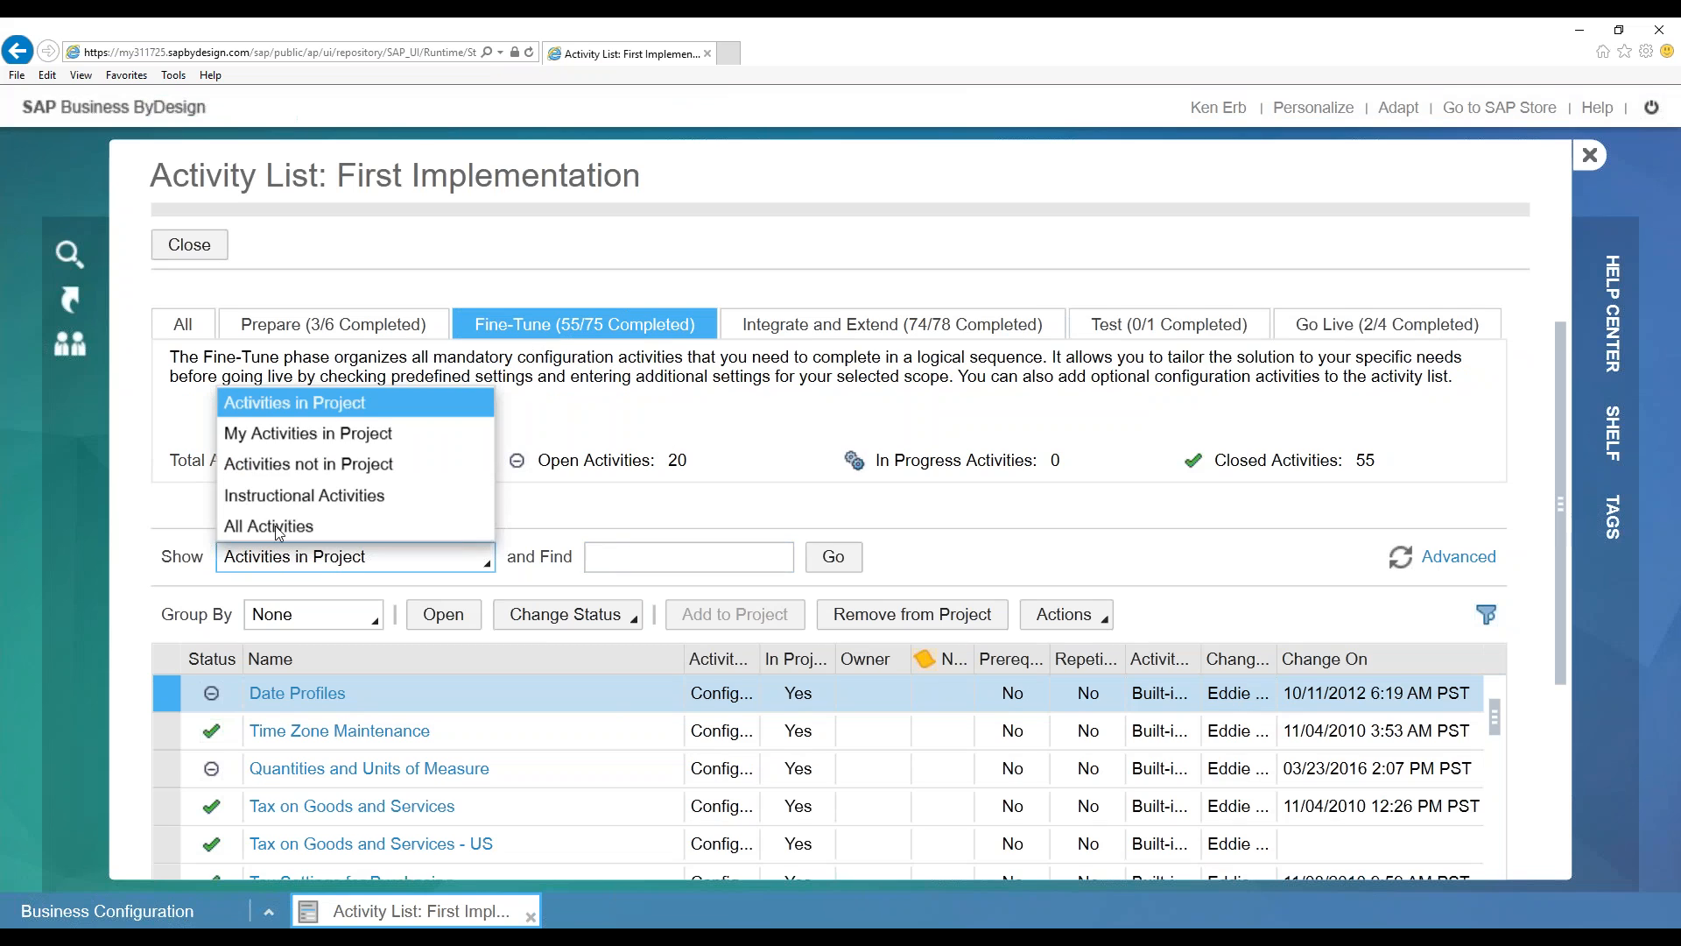
{"action": "left_click", "coordinate": [275, 526]}
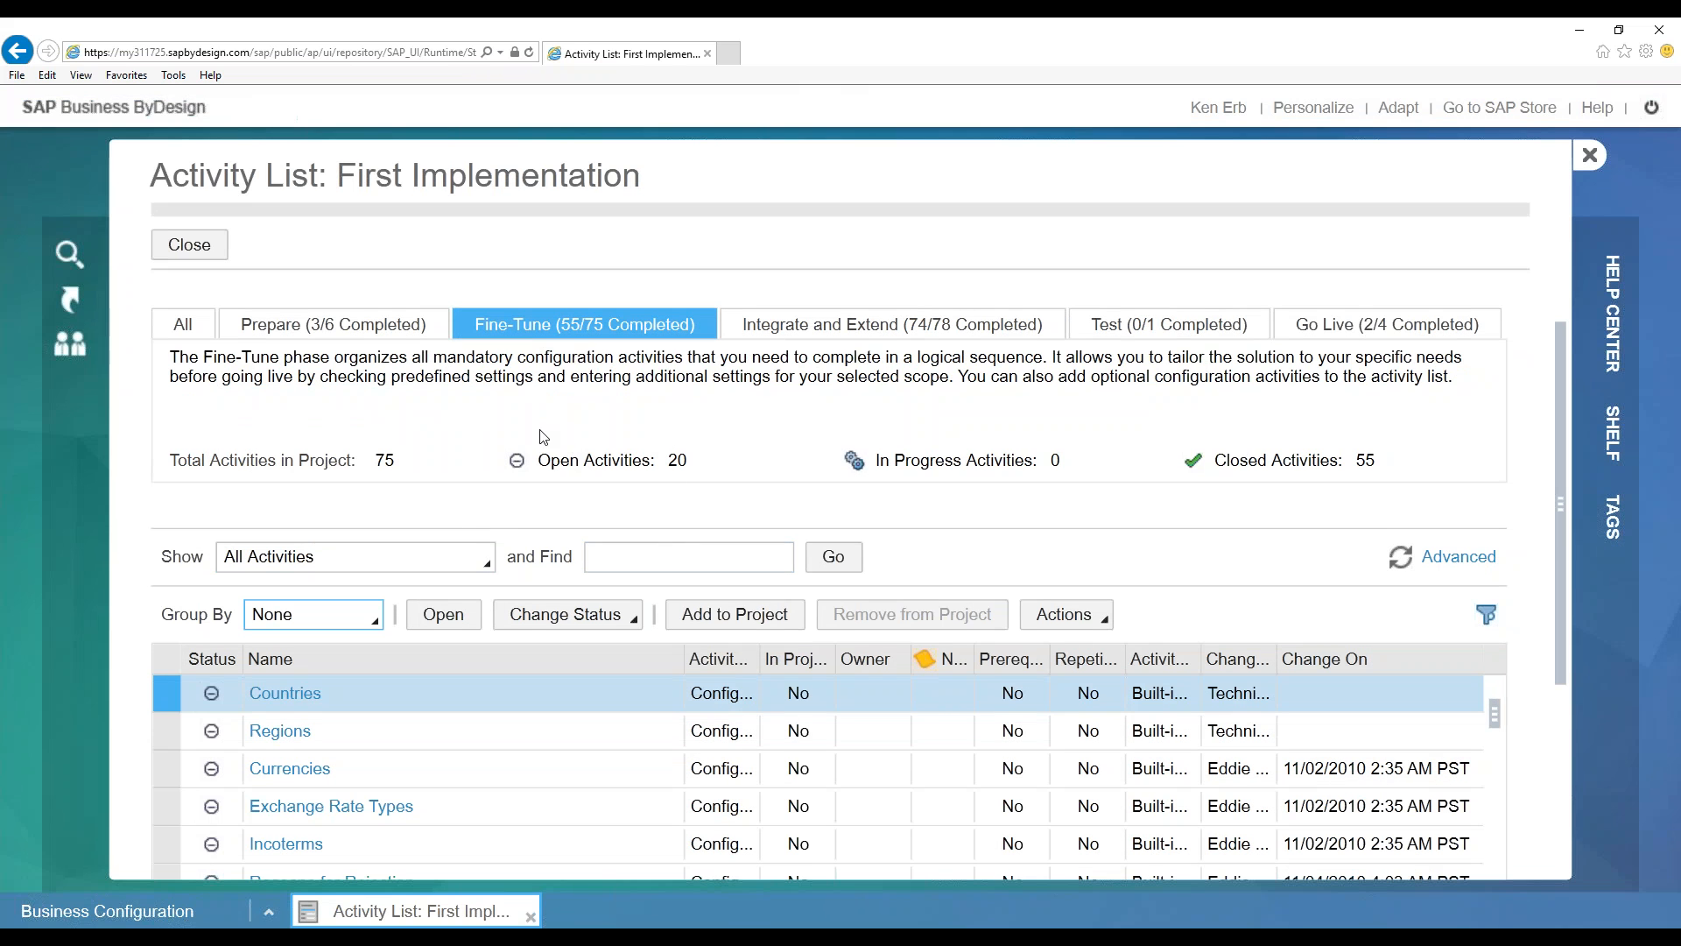
{"action": "left_click", "coordinate": [603, 553]}
{"action": "left_click", "coordinate": [116, 911]}
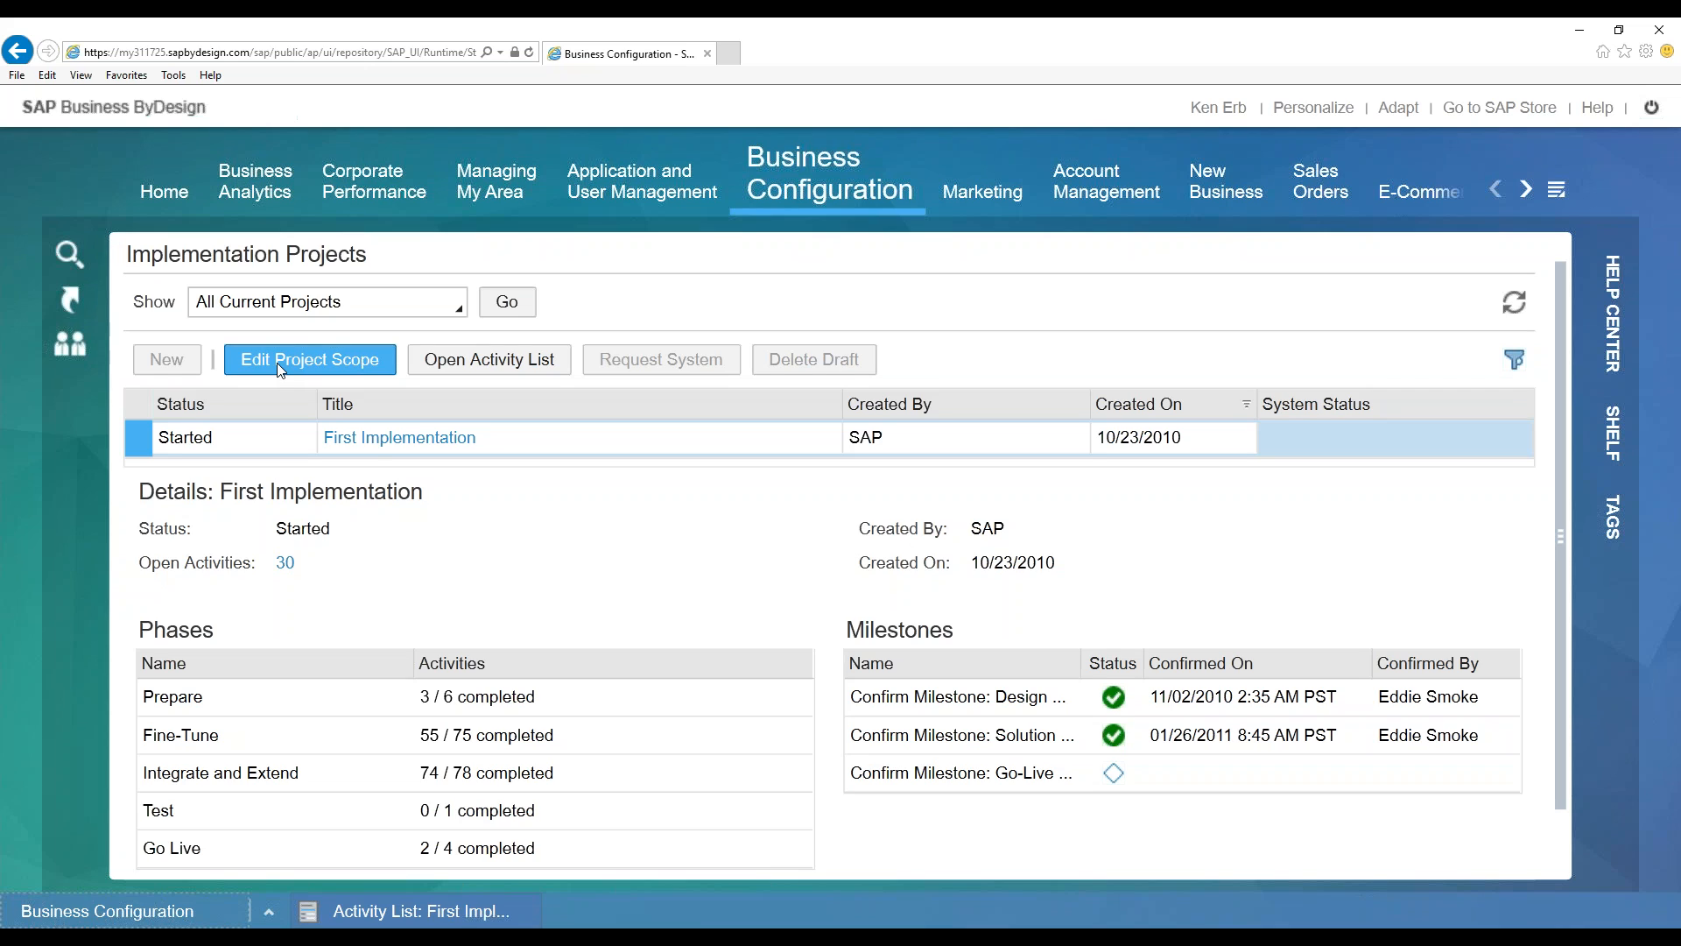
Search First Implementation's activities for 'approv' and open Purchase Order Approvals
{"action": "left_click", "coordinate": [359, 913]}
{"action": "left_click", "coordinate": [667, 558]}
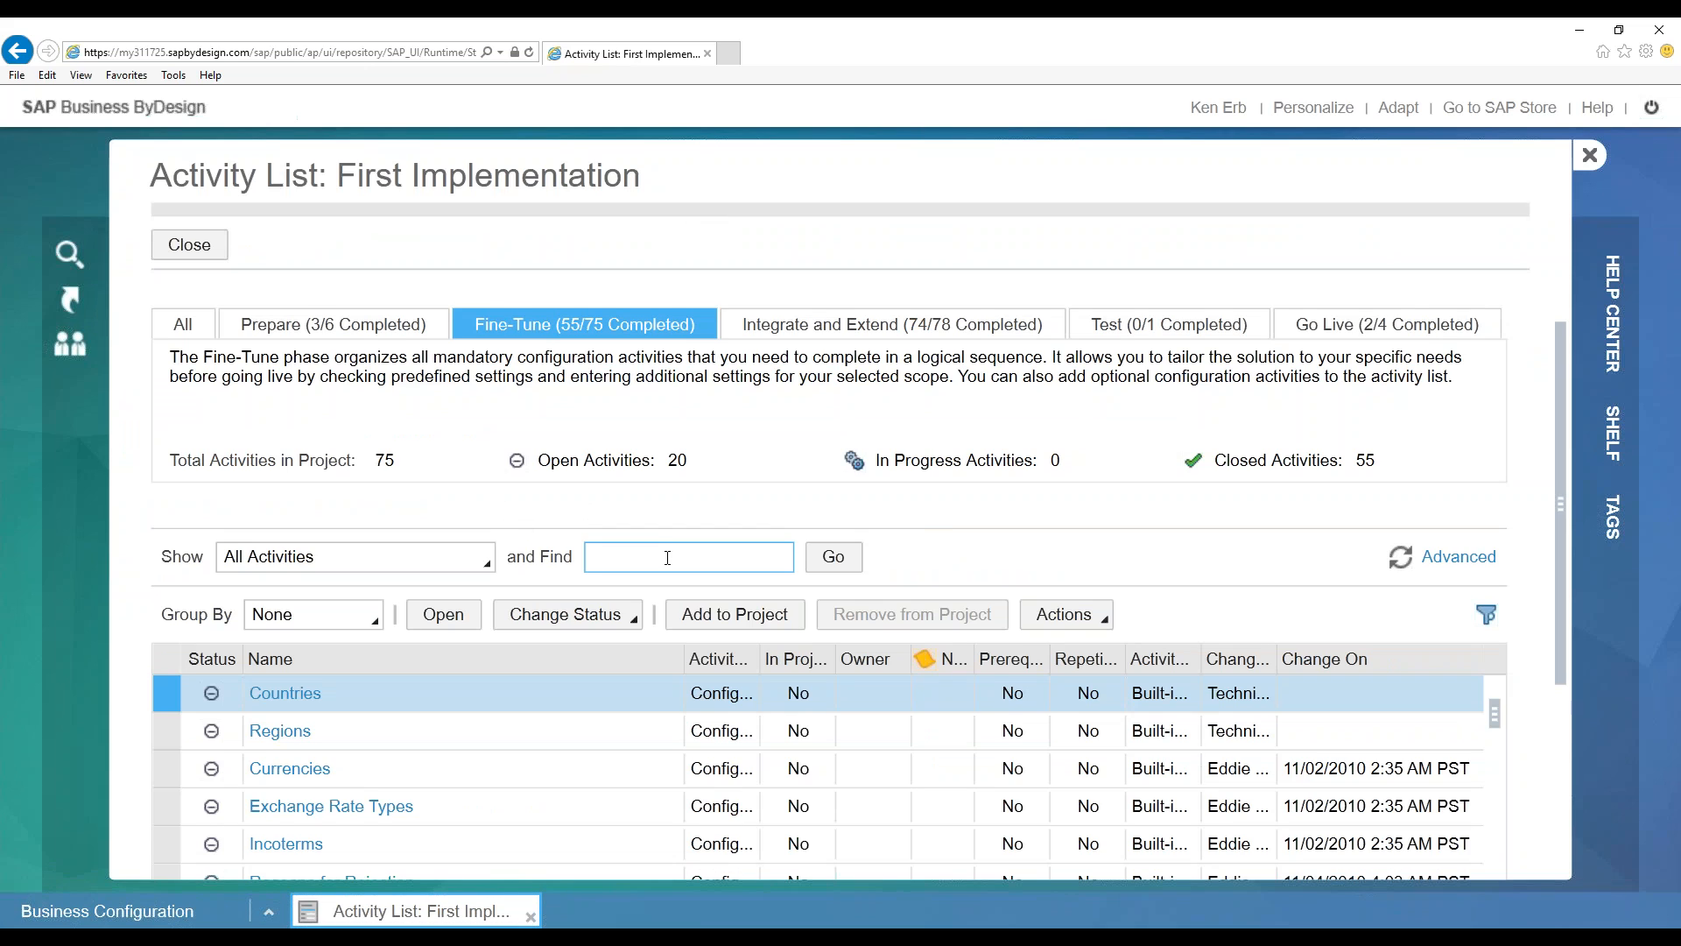
{"action": "type", "text": "approv"}
{"action": "key", "text": "Return"}
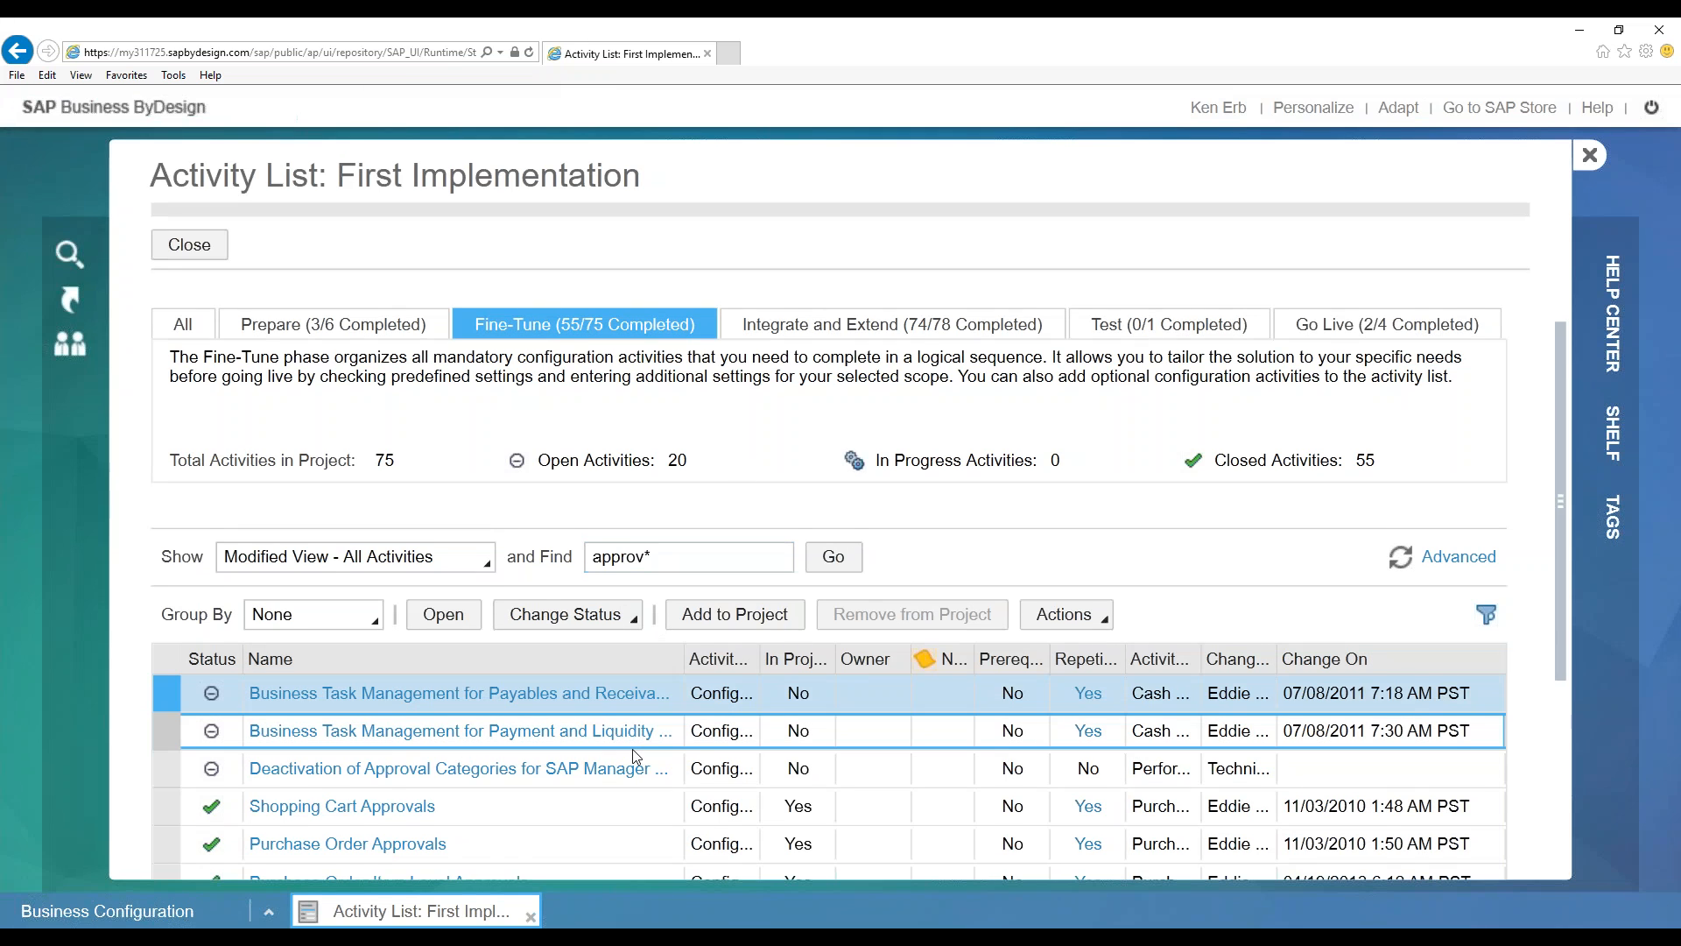
{"action": "scroll", "coordinate": [613, 744], "scroll_direction": "down", "scroll_amount": 3}
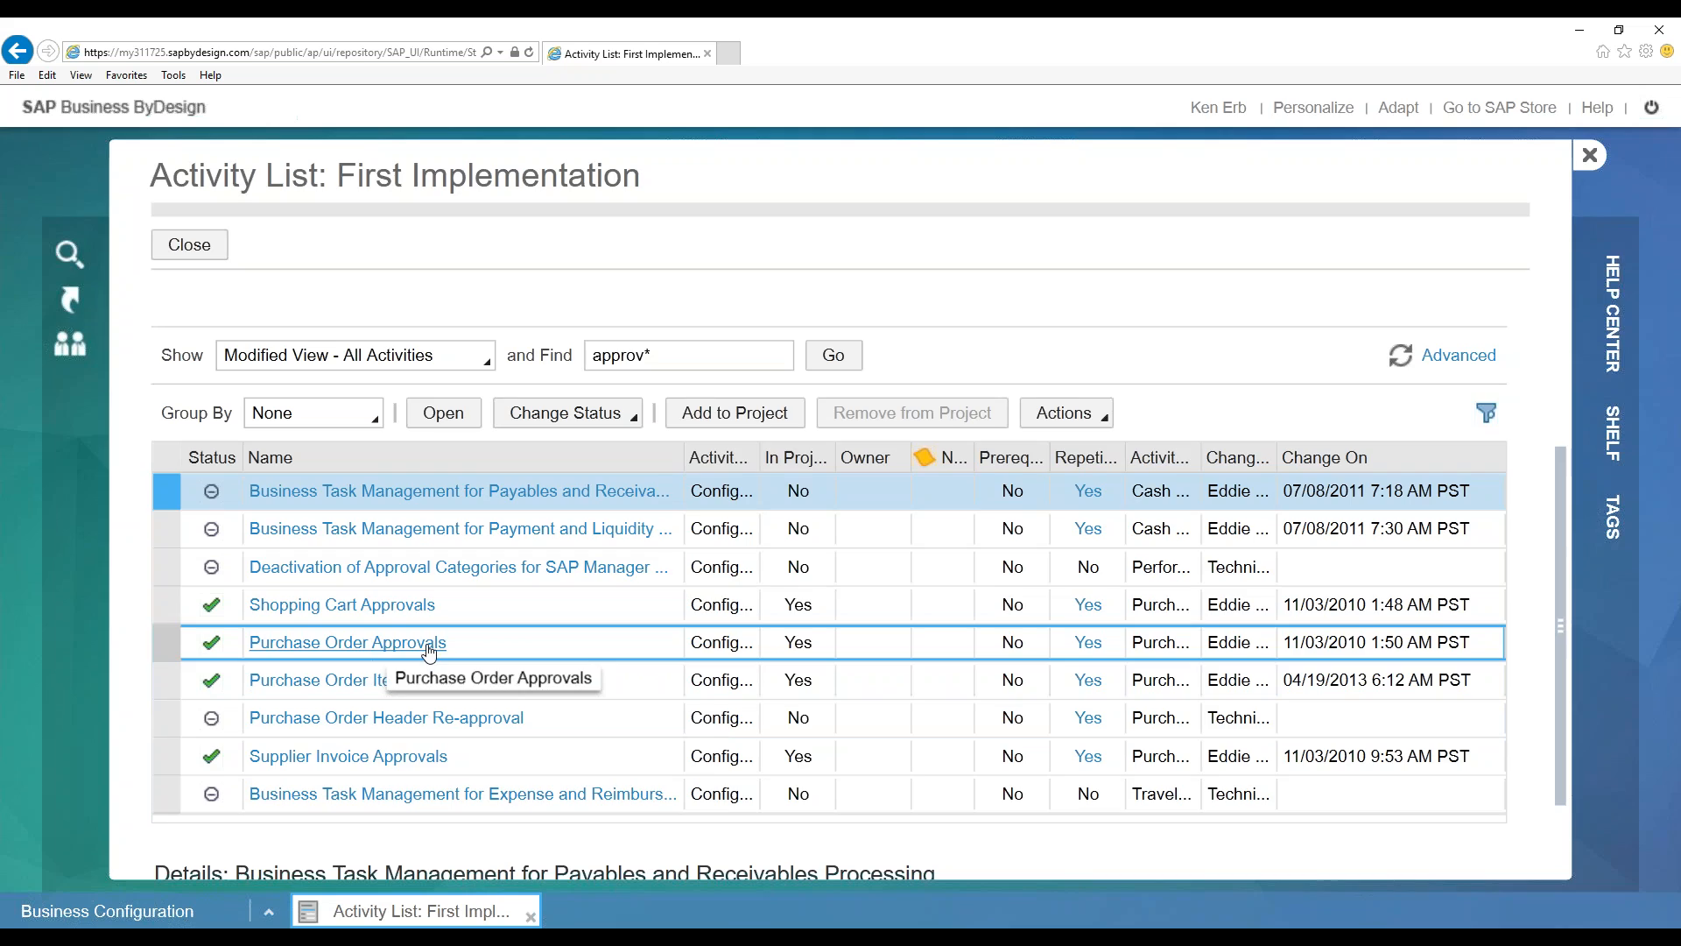
{"action": "left_click", "coordinate": [428, 644]}
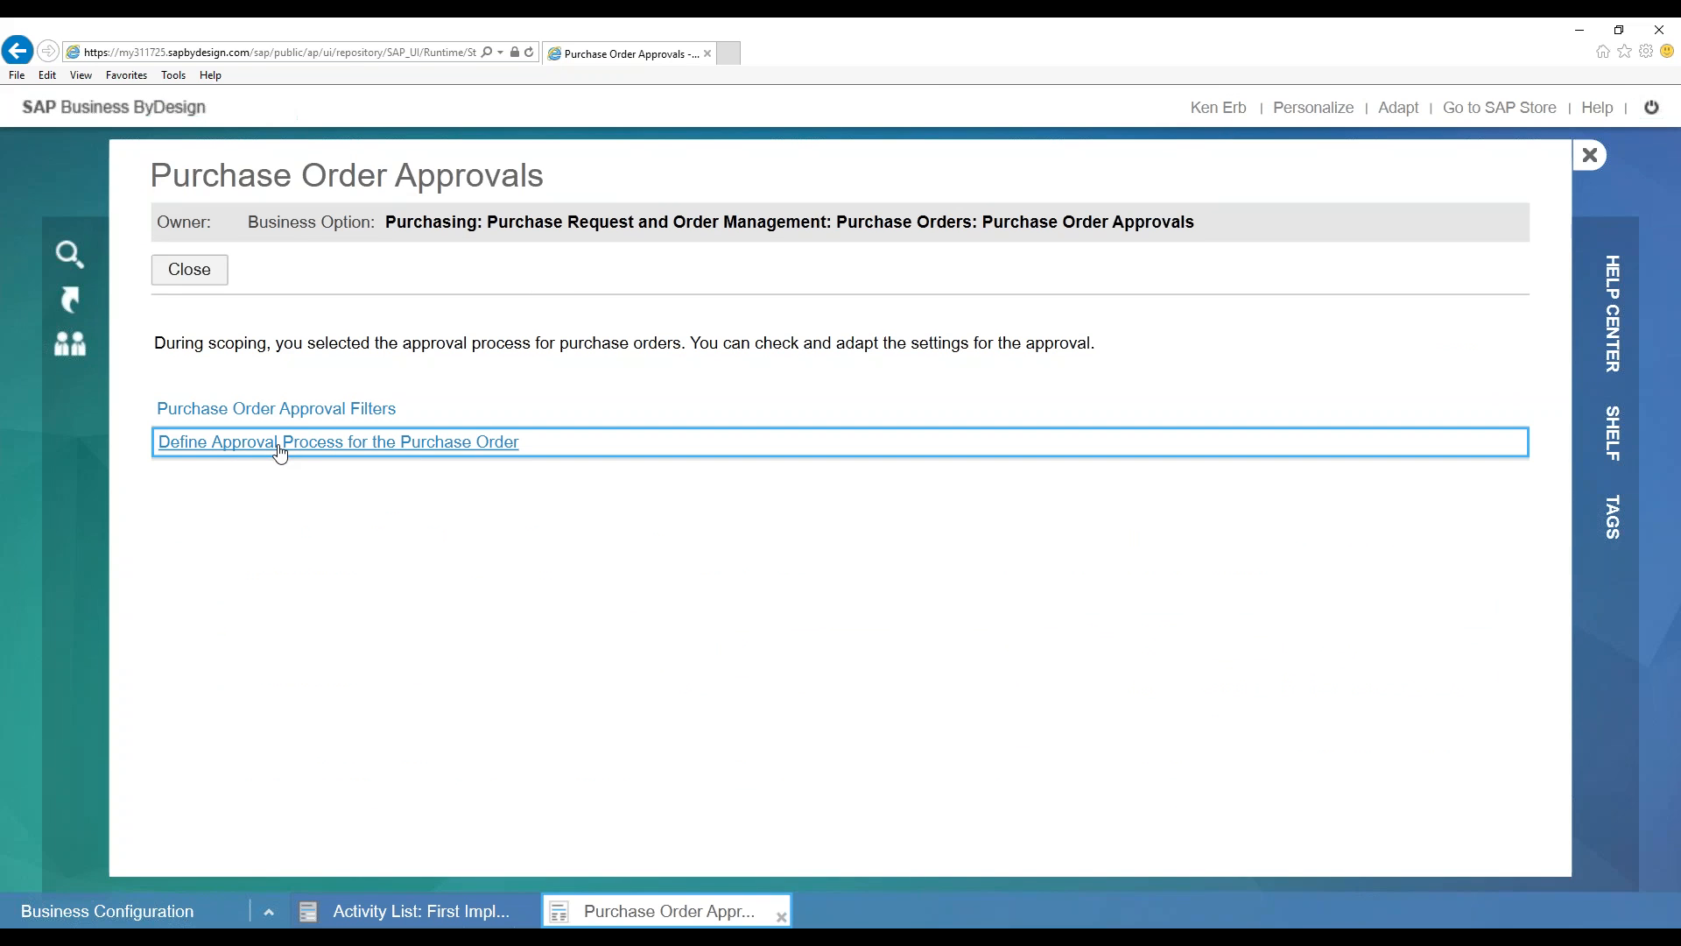
View the purchase order approval process definitions, then close them and the approvals activity
{"action": "left_click", "coordinate": [377, 444]}
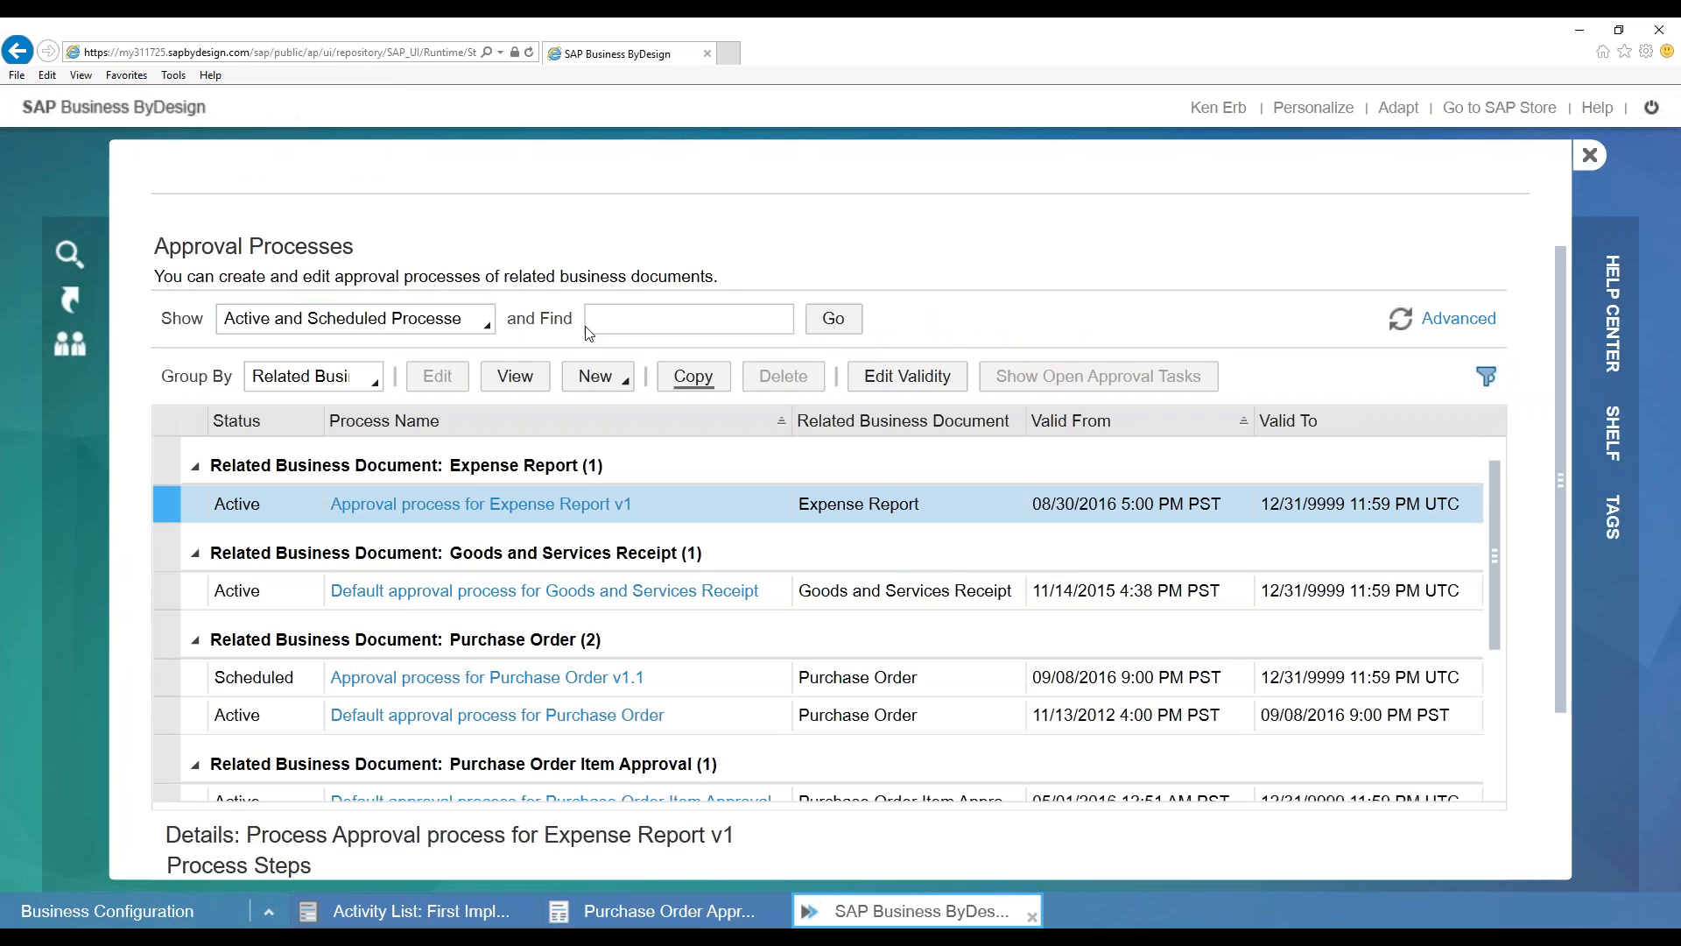
{"action": "left_click", "coordinate": [1589, 155]}
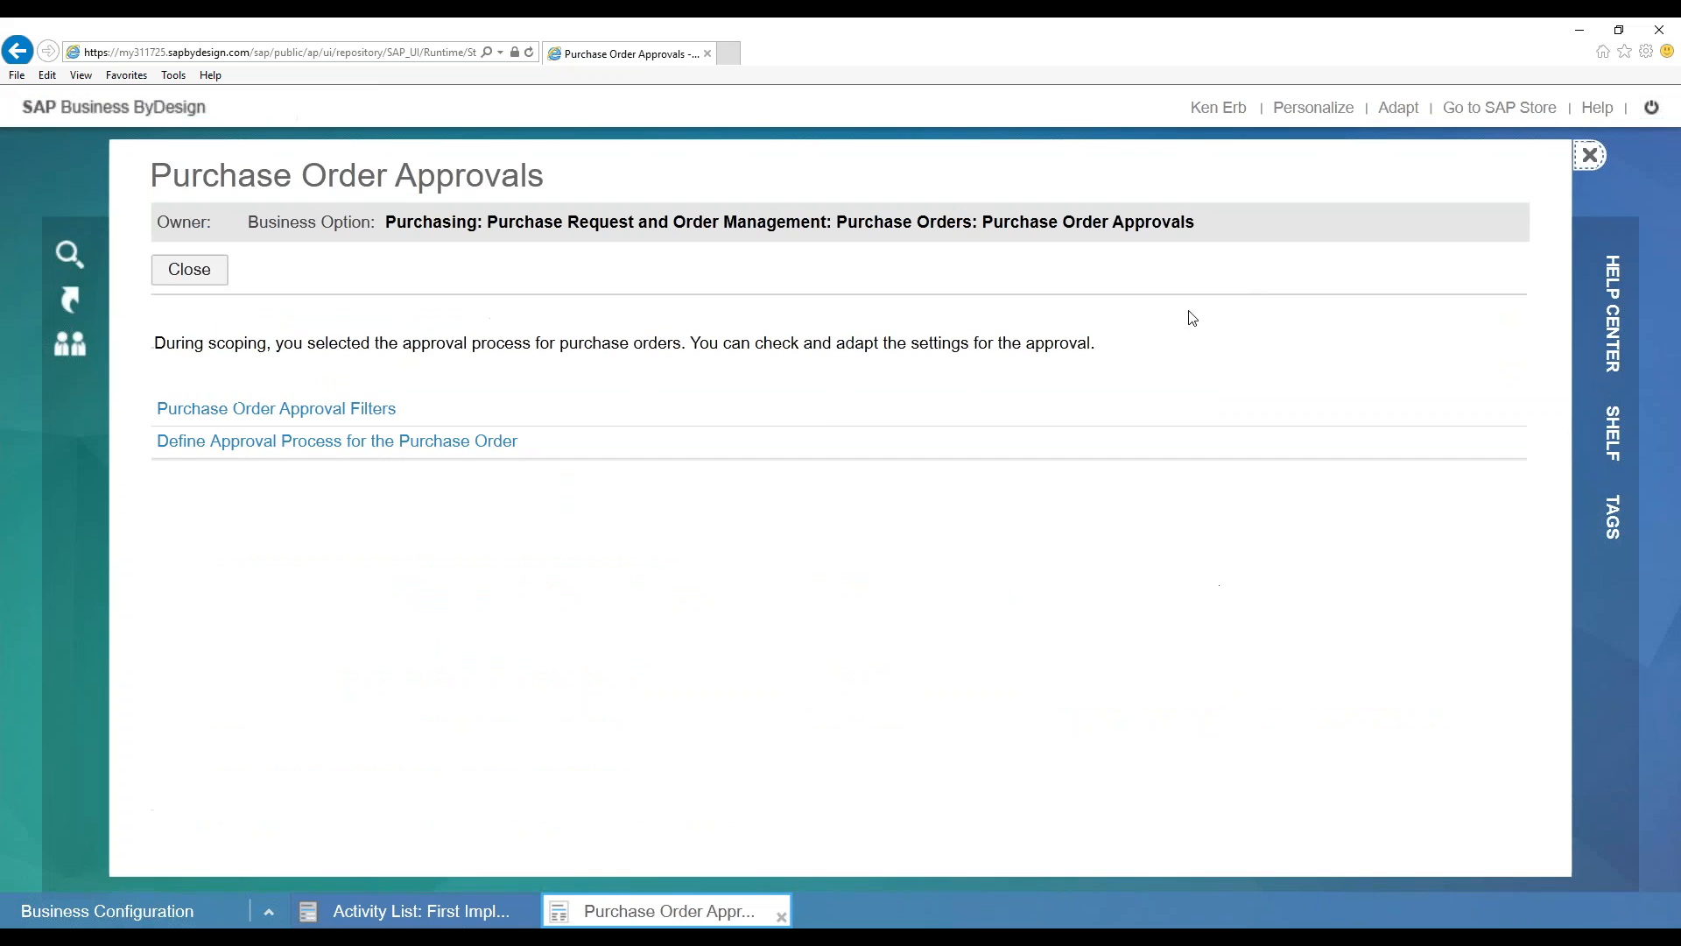
{"action": "left_click", "coordinate": [179, 276]}
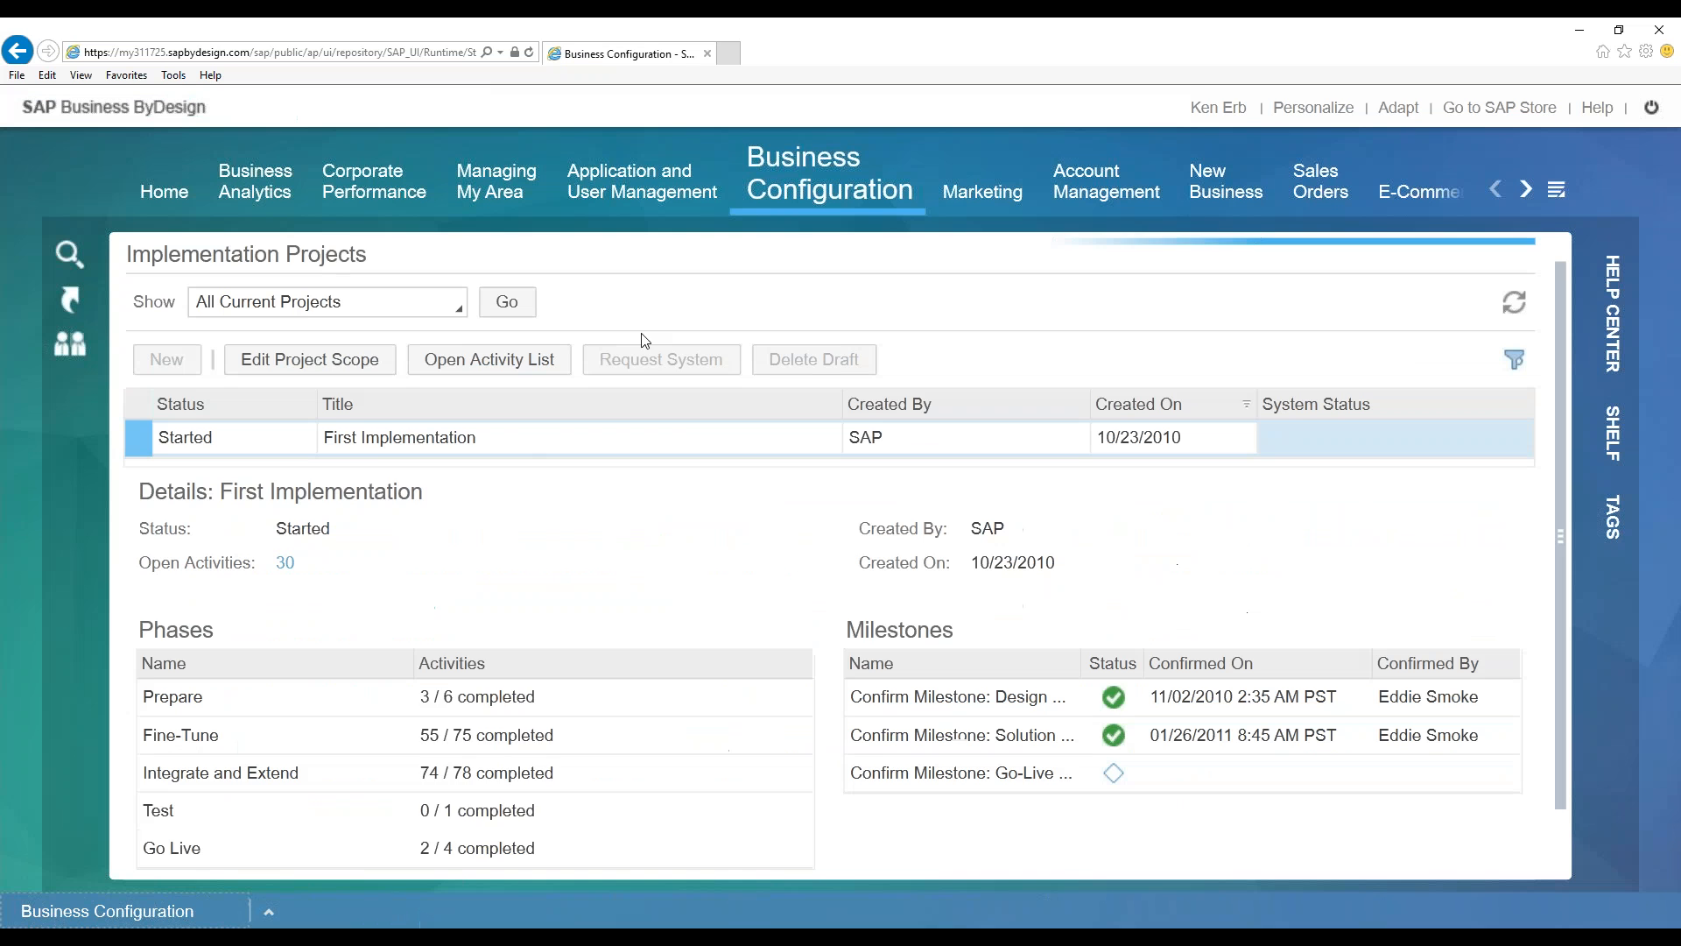
Launch Edit Project Scope for the First Implementation project
{"action": "left_click", "coordinate": [349, 366]}
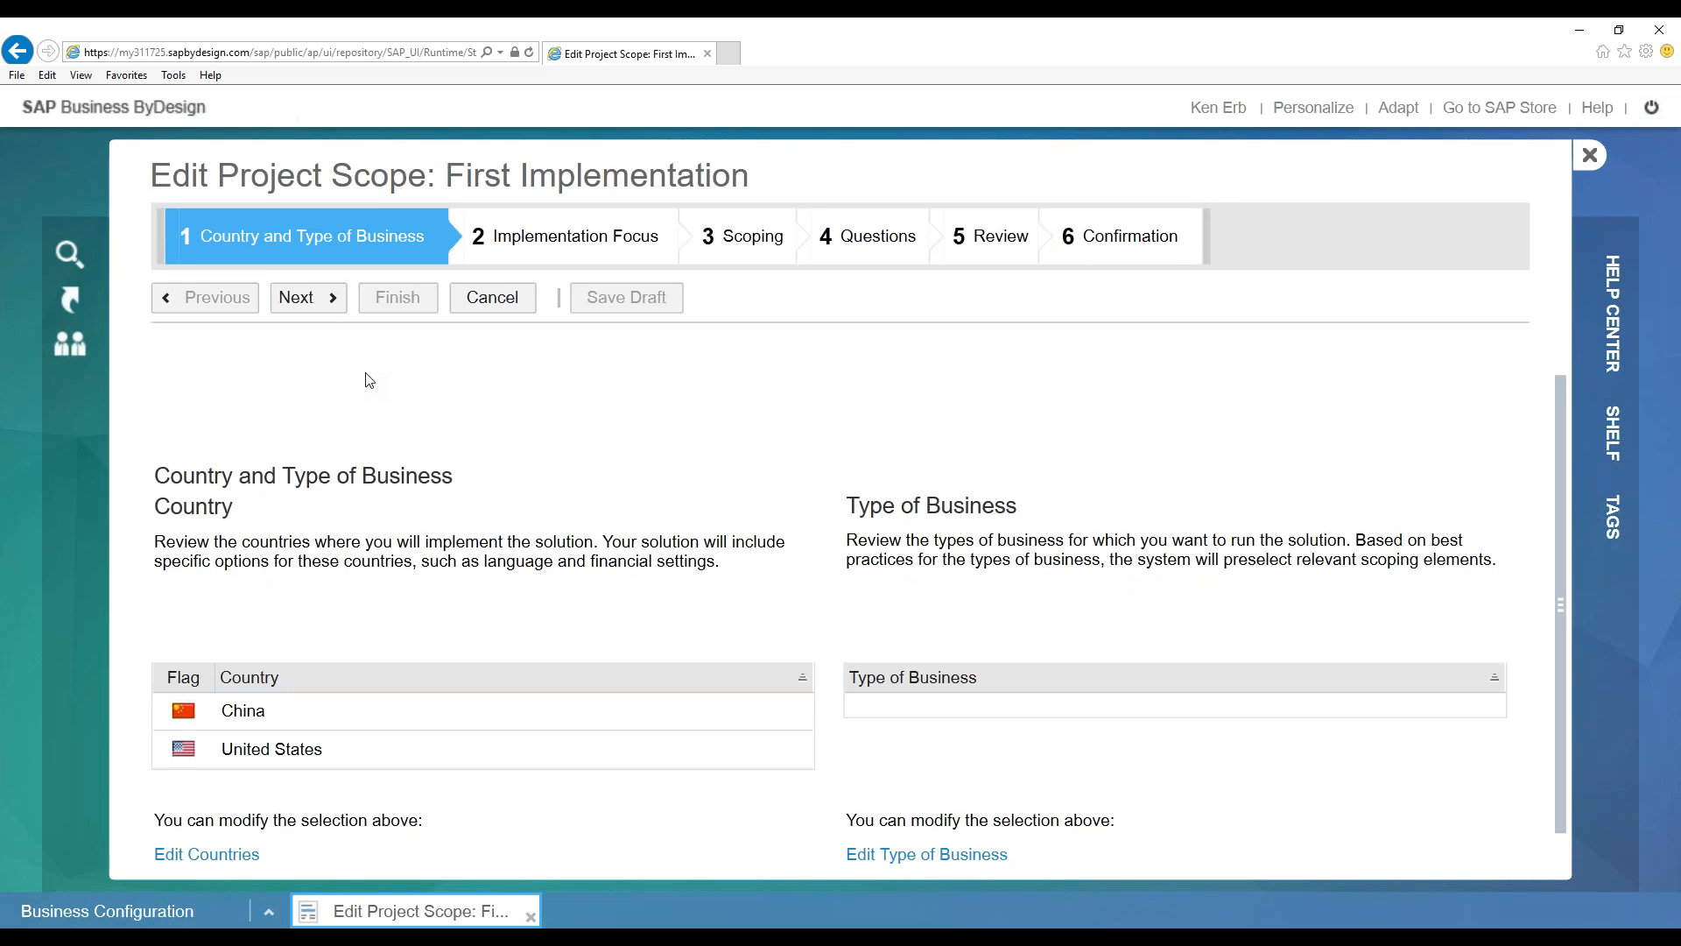
Advance the scope wizard past Implementation Focus to the Scoping step
{"action": "left_click", "coordinate": [318, 310]}
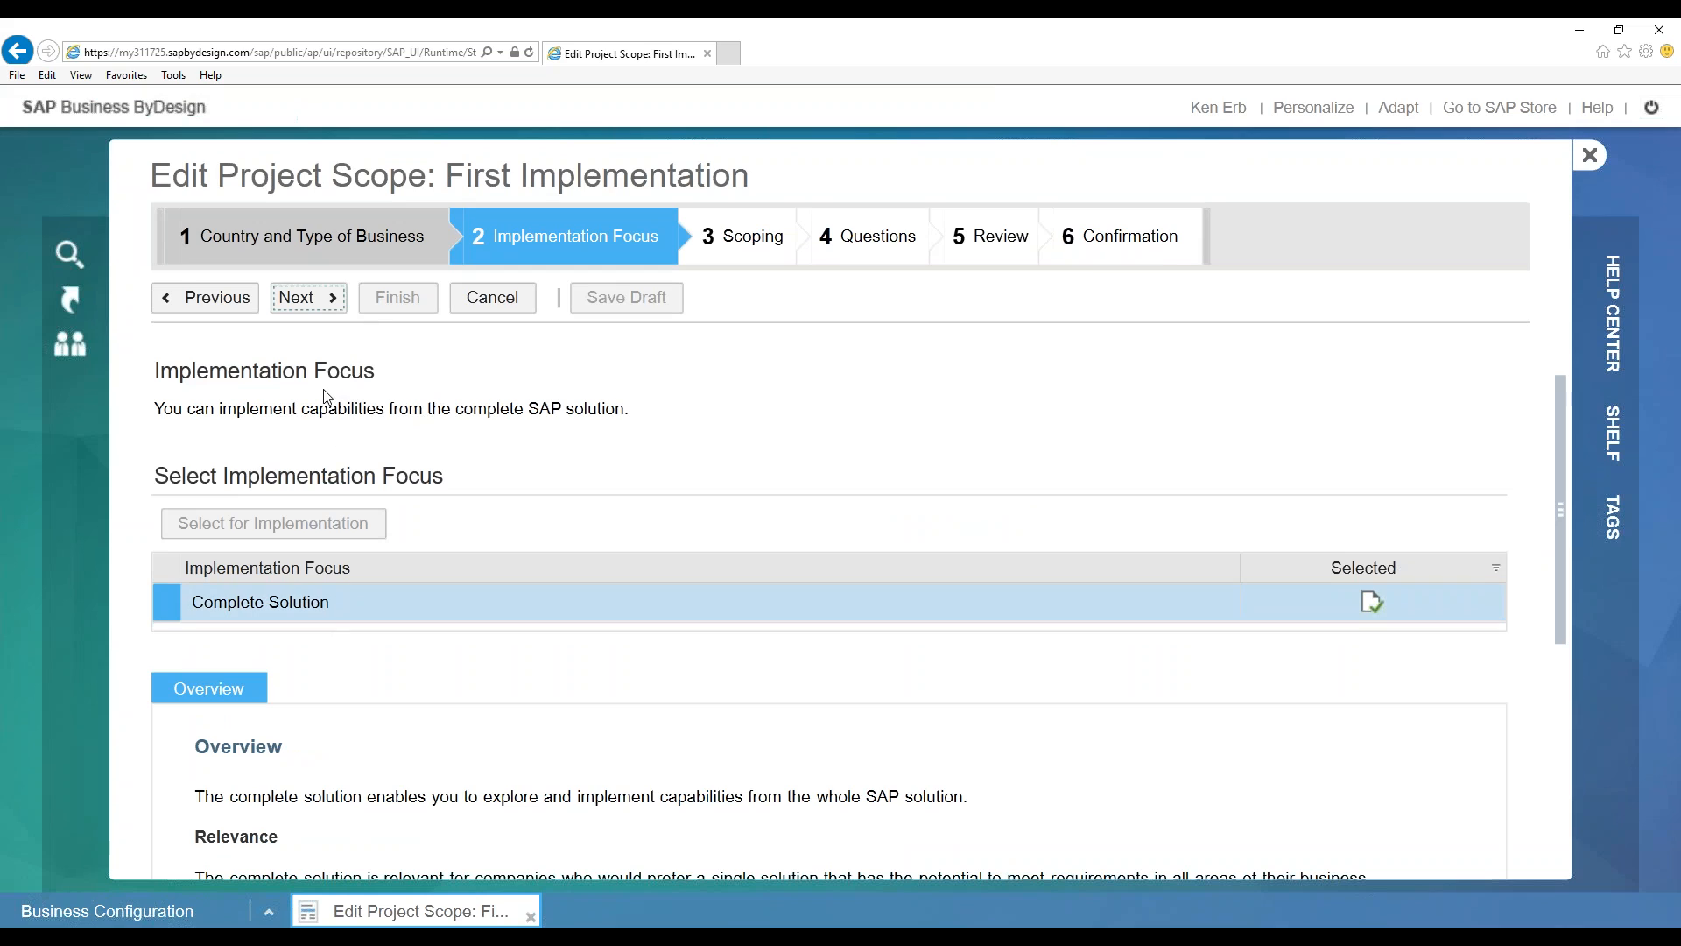
{"action": "left_click", "coordinate": [301, 299]}
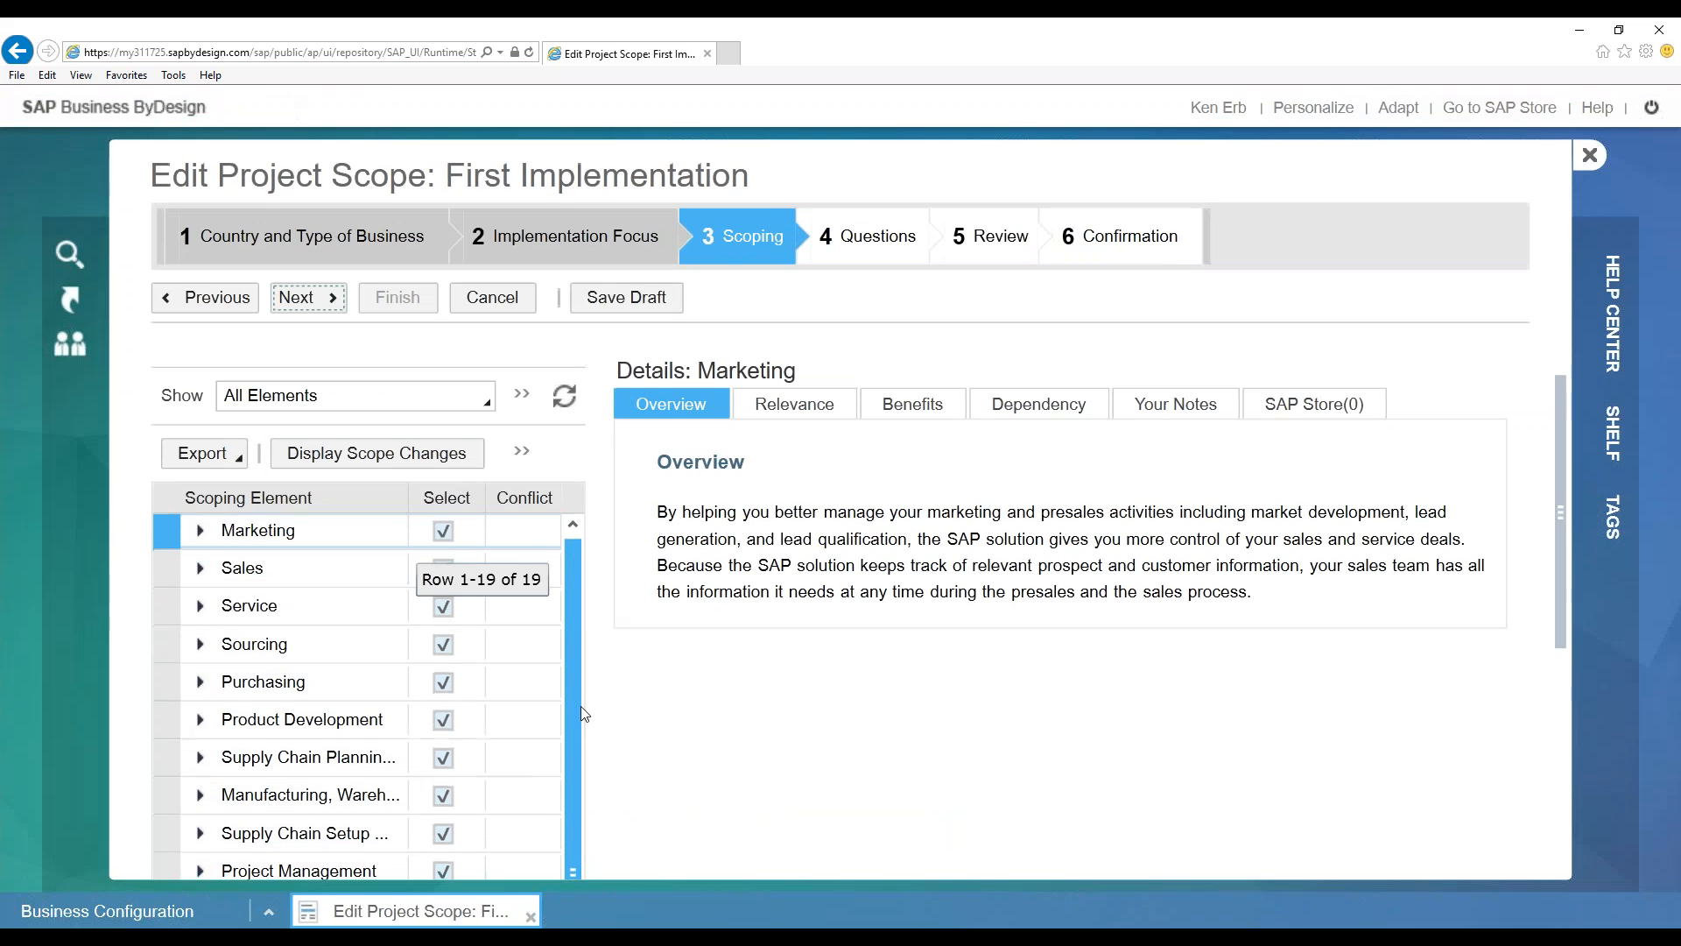
{"action": "scroll", "coordinate": [616, 564], "scroll_direction": "down", "scroll_amount": 3}
{"action": "scroll", "coordinate": [616, 564], "scroll_direction": "down", "scroll_amount": 2}
{"action": "scroll", "coordinate": [616, 565], "scroll_direction": "up", "scroll_amount": 6}
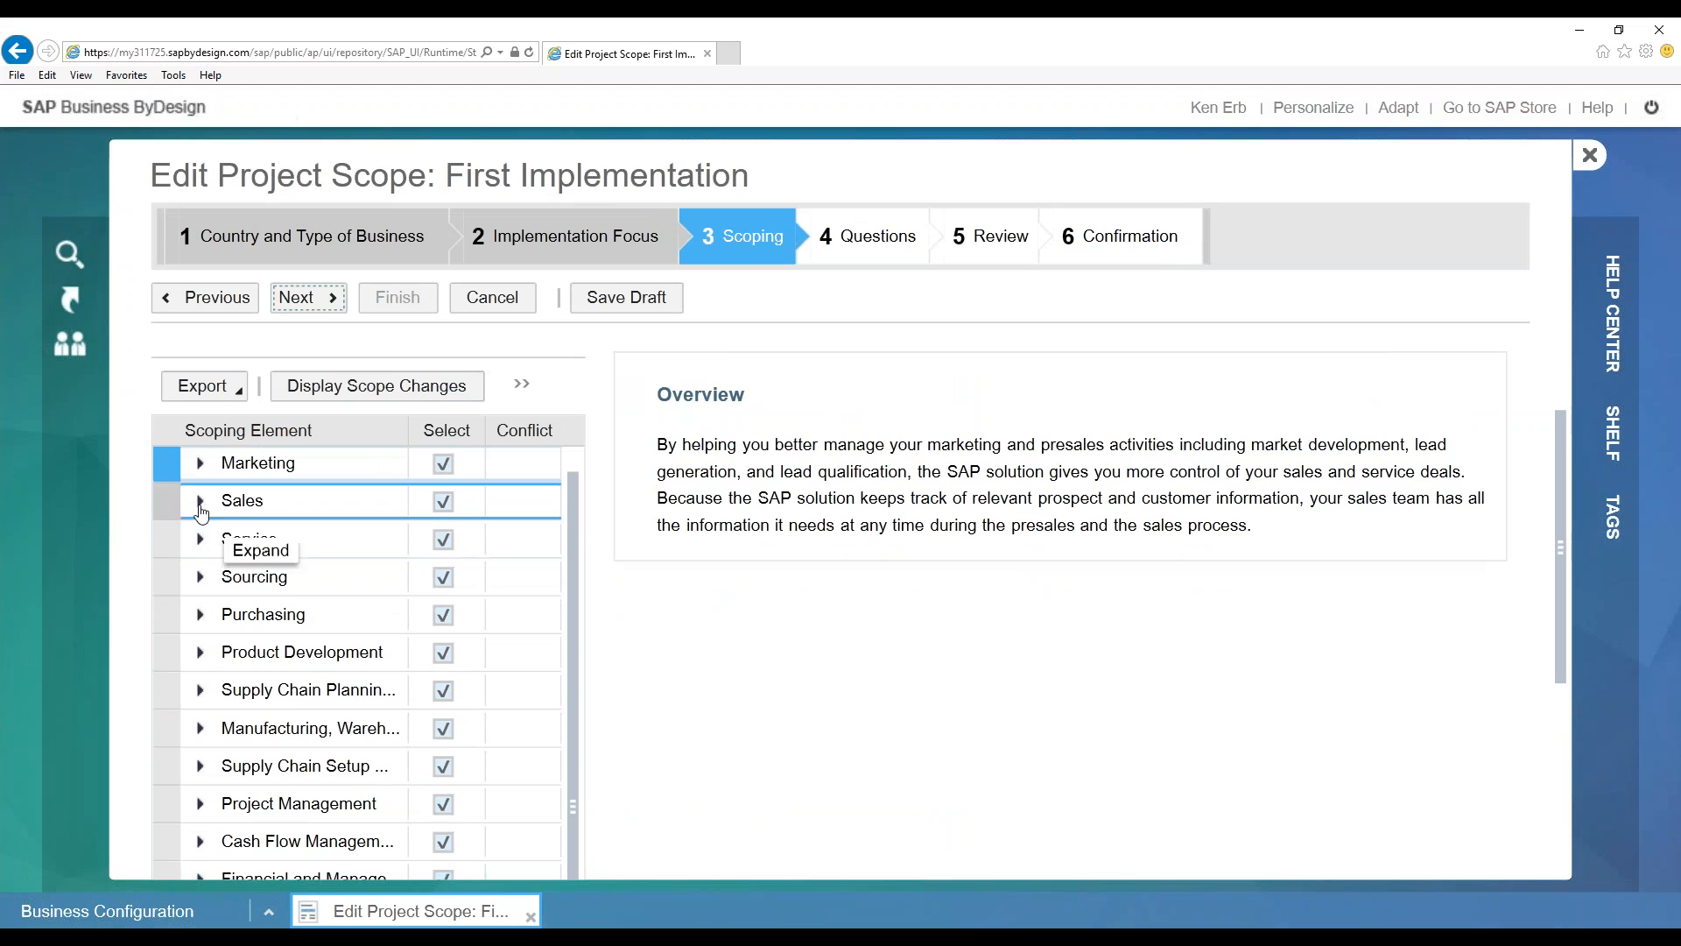
{"action": "scroll", "coordinate": [202, 517], "scroll_direction": "down", "scroll_amount": 2}
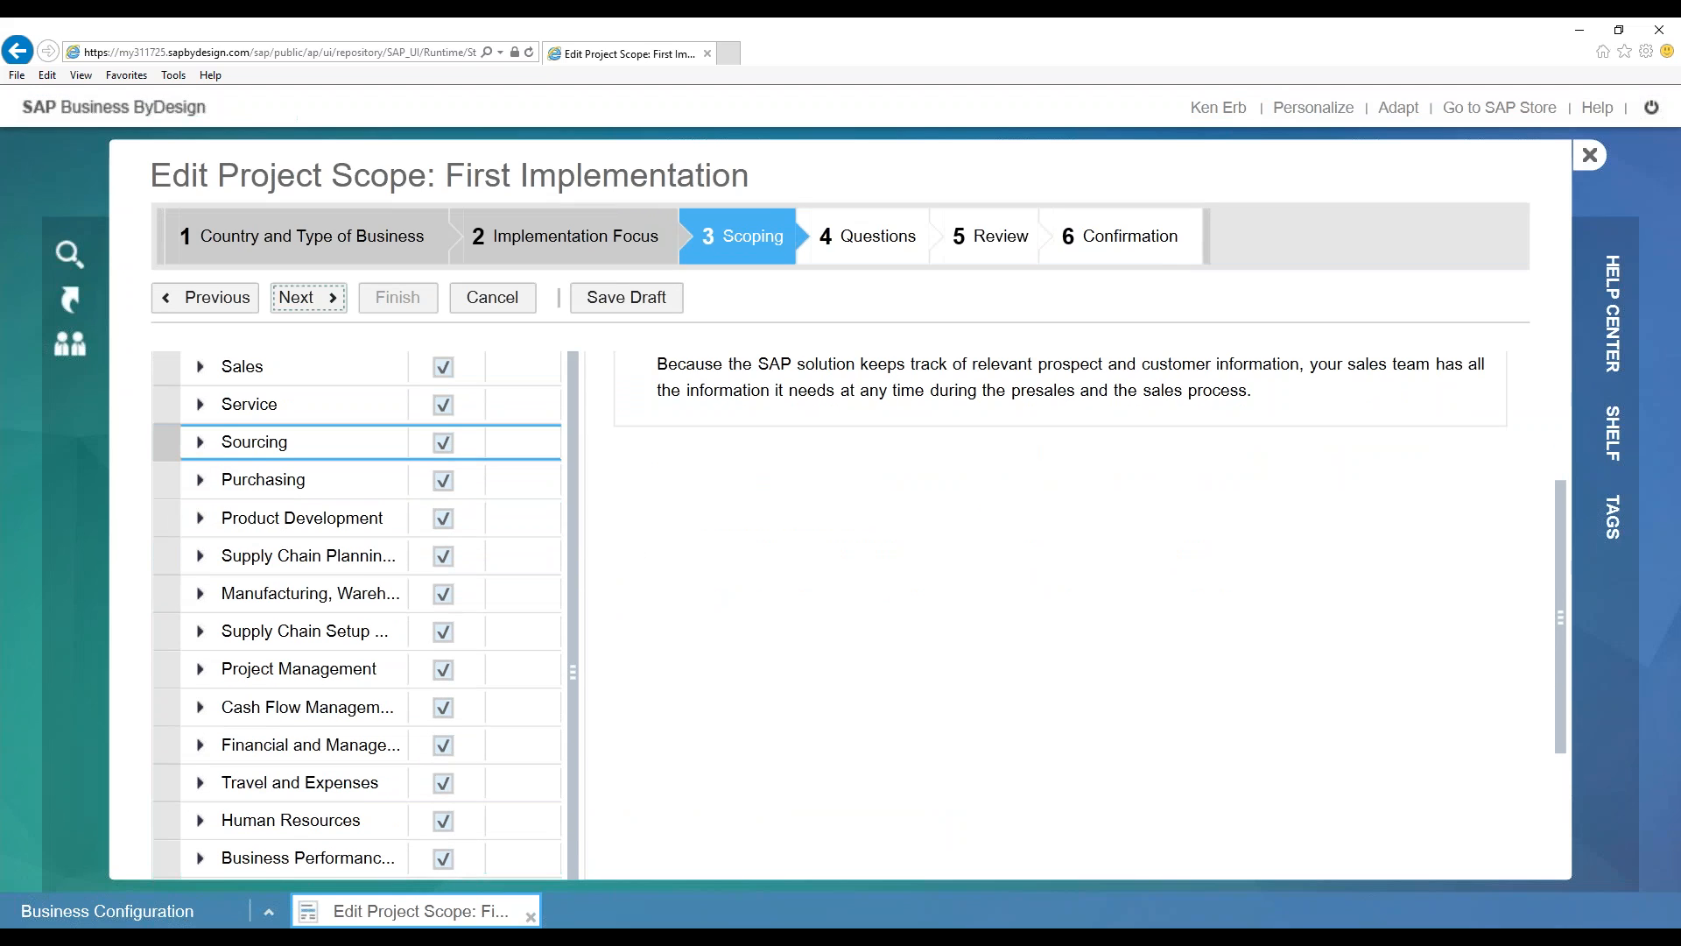
Inspect the Purchasing, Self-Service Procurement and Supply Chain Planning elements, then collapse them
{"action": "left_click", "coordinate": [200, 479]}
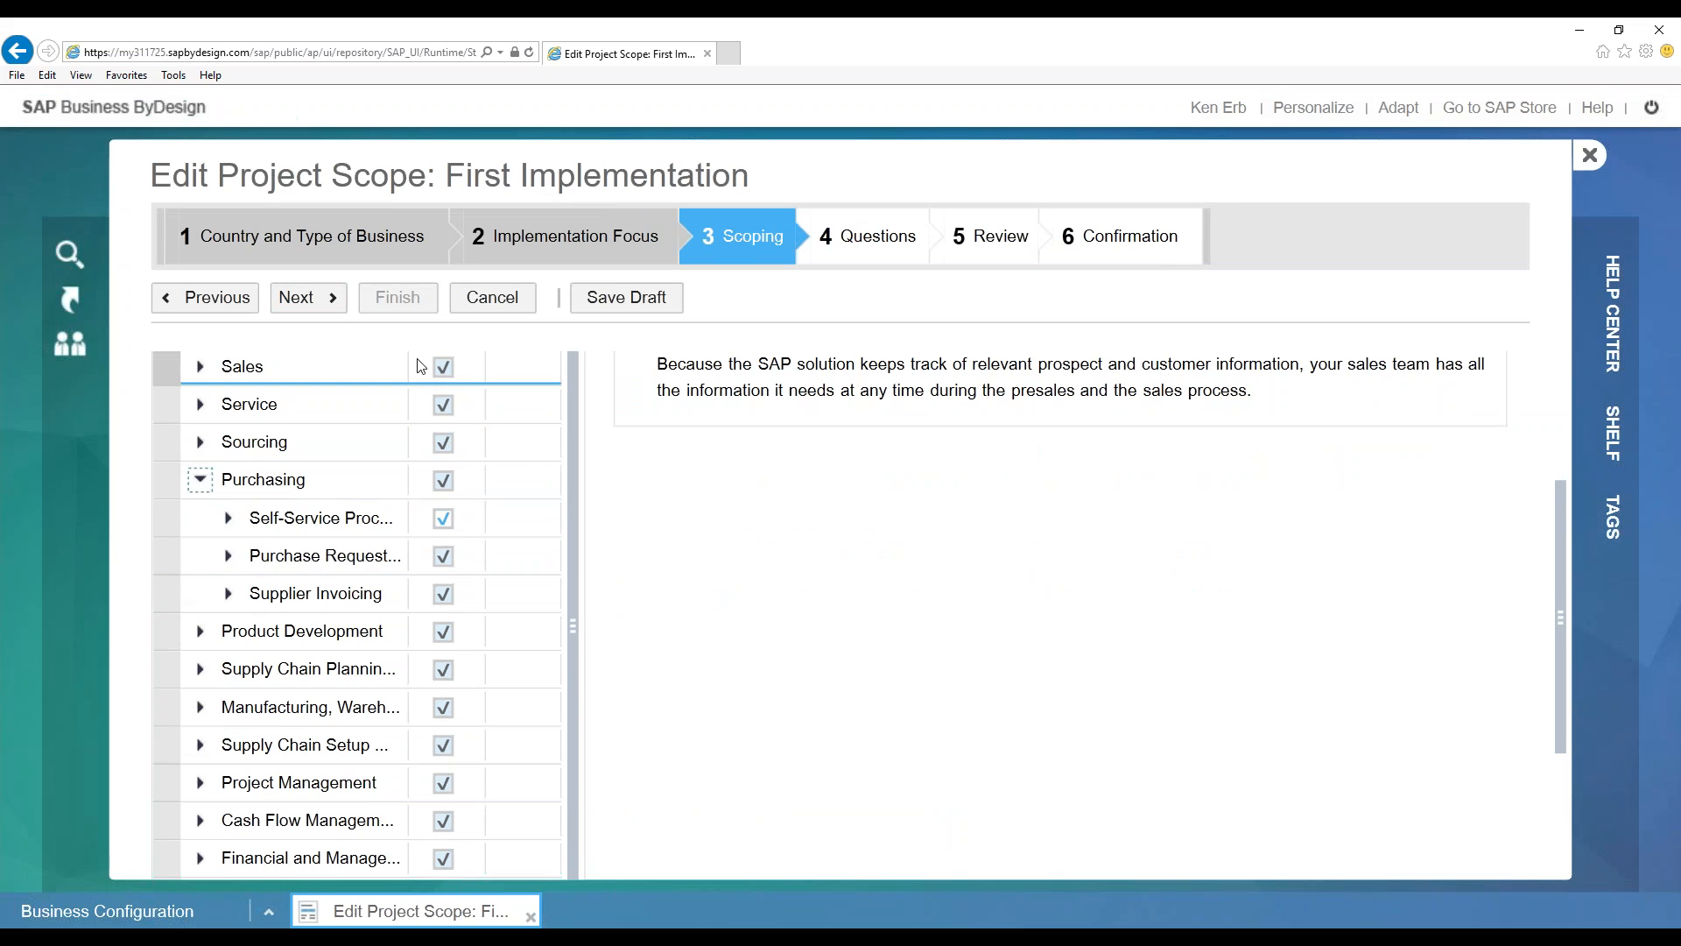
{"action": "left_click", "coordinate": [228, 518]}
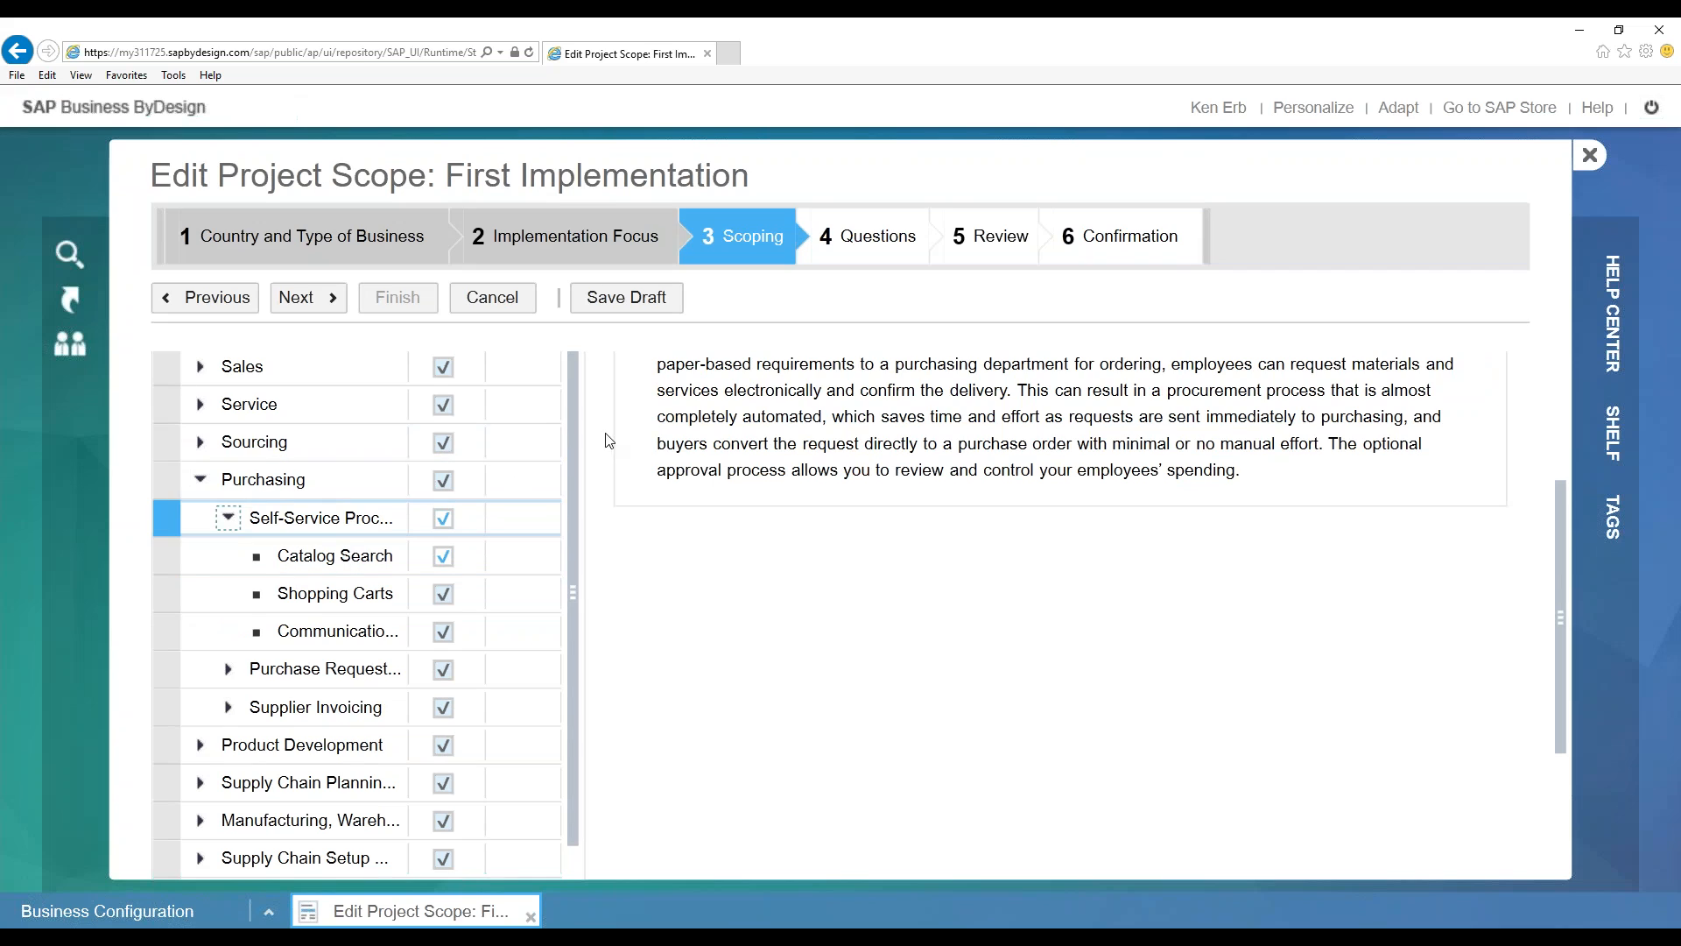
{"action": "left_click_drag", "start_coordinate": [1558, 563], "coordinate": [1551, 515]}
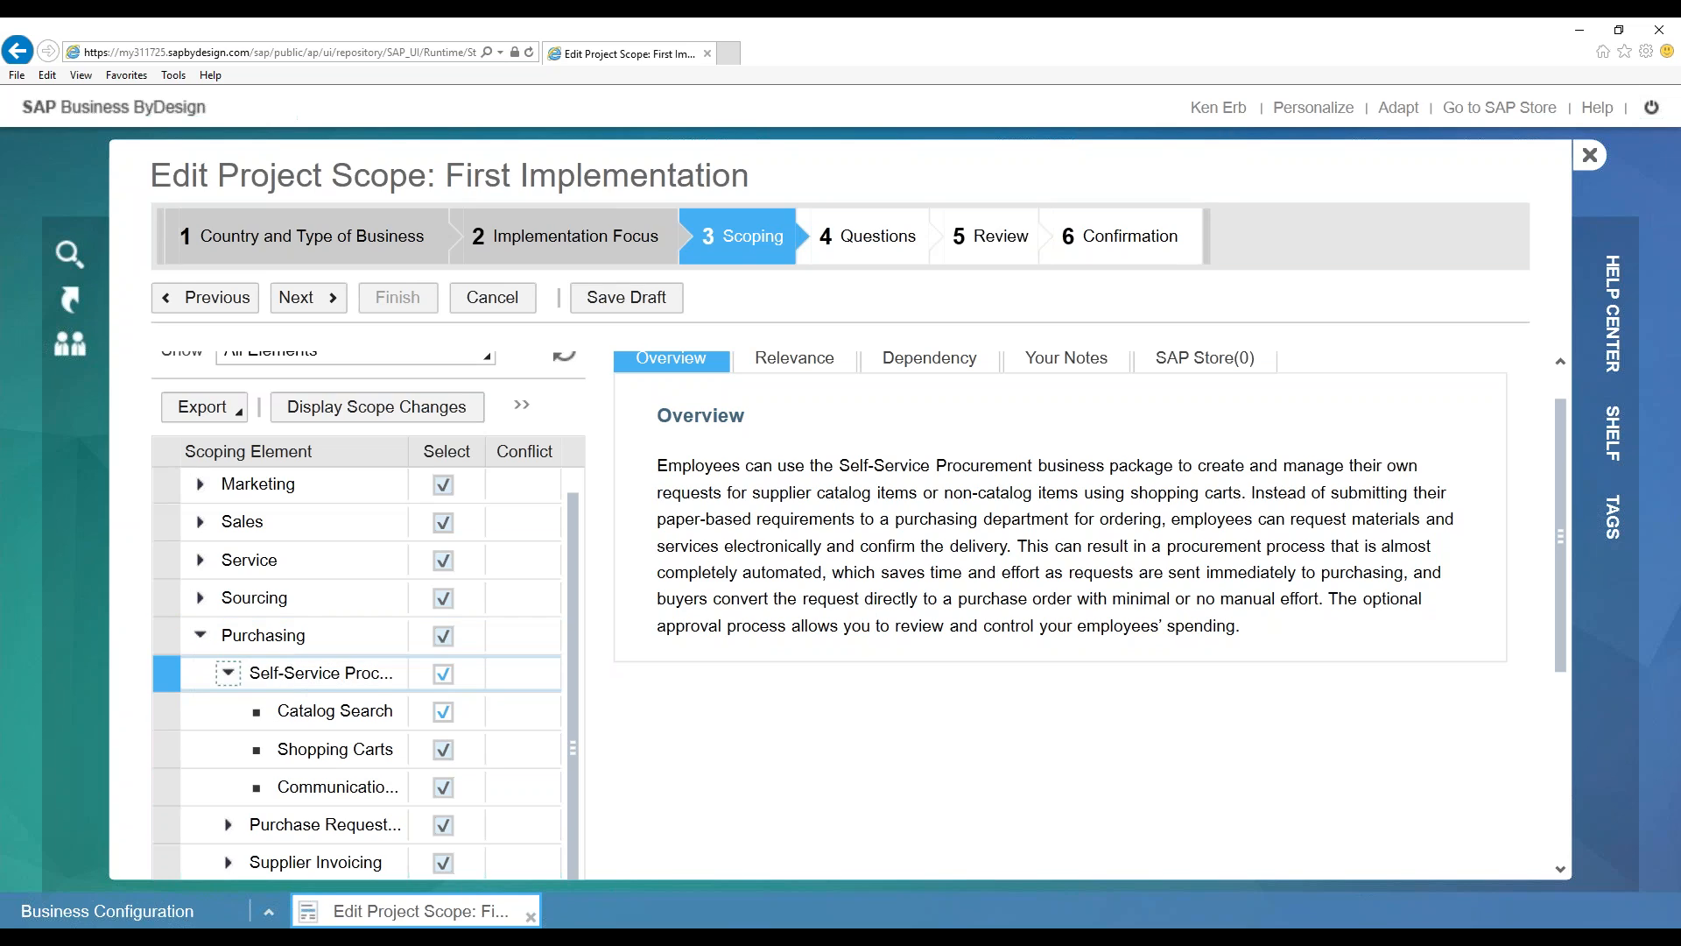
{"action": "left_click", "coordinate": [229, 675]}
{"action": "left_click", "coordinate": [201, 635]}
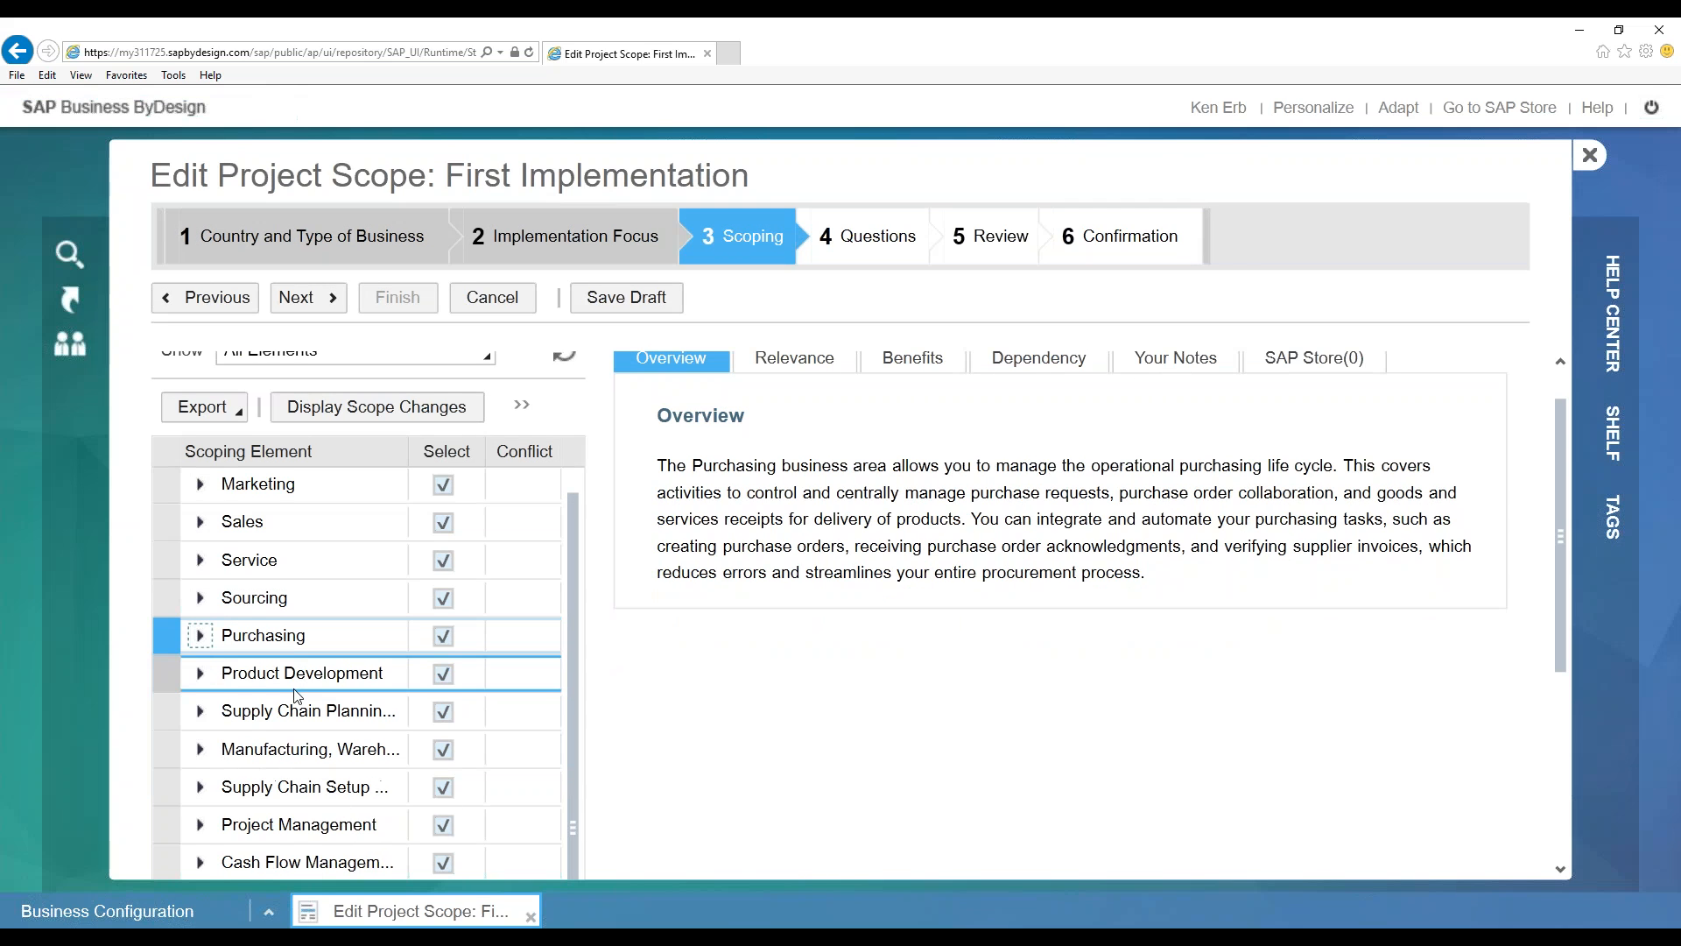
{"action": "scroll", "coordinate": [220, 644], "scroll_direction": "down", "scroll_amount": 3}
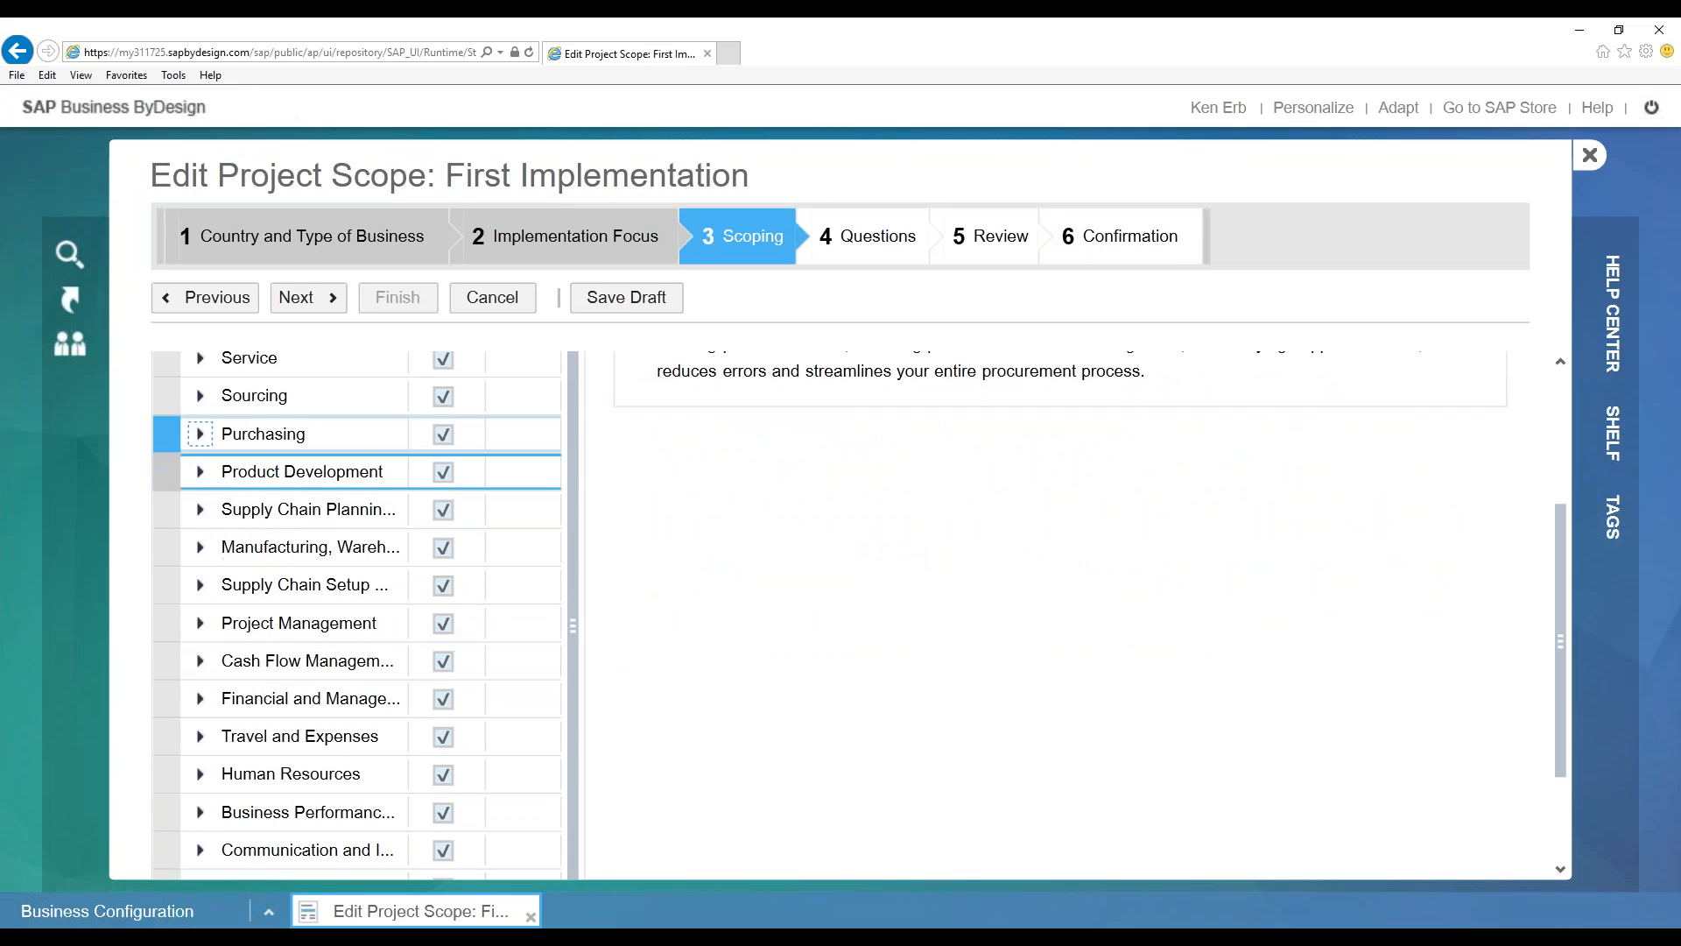
{"action": "left_click", "coordinate": [199, 512]}
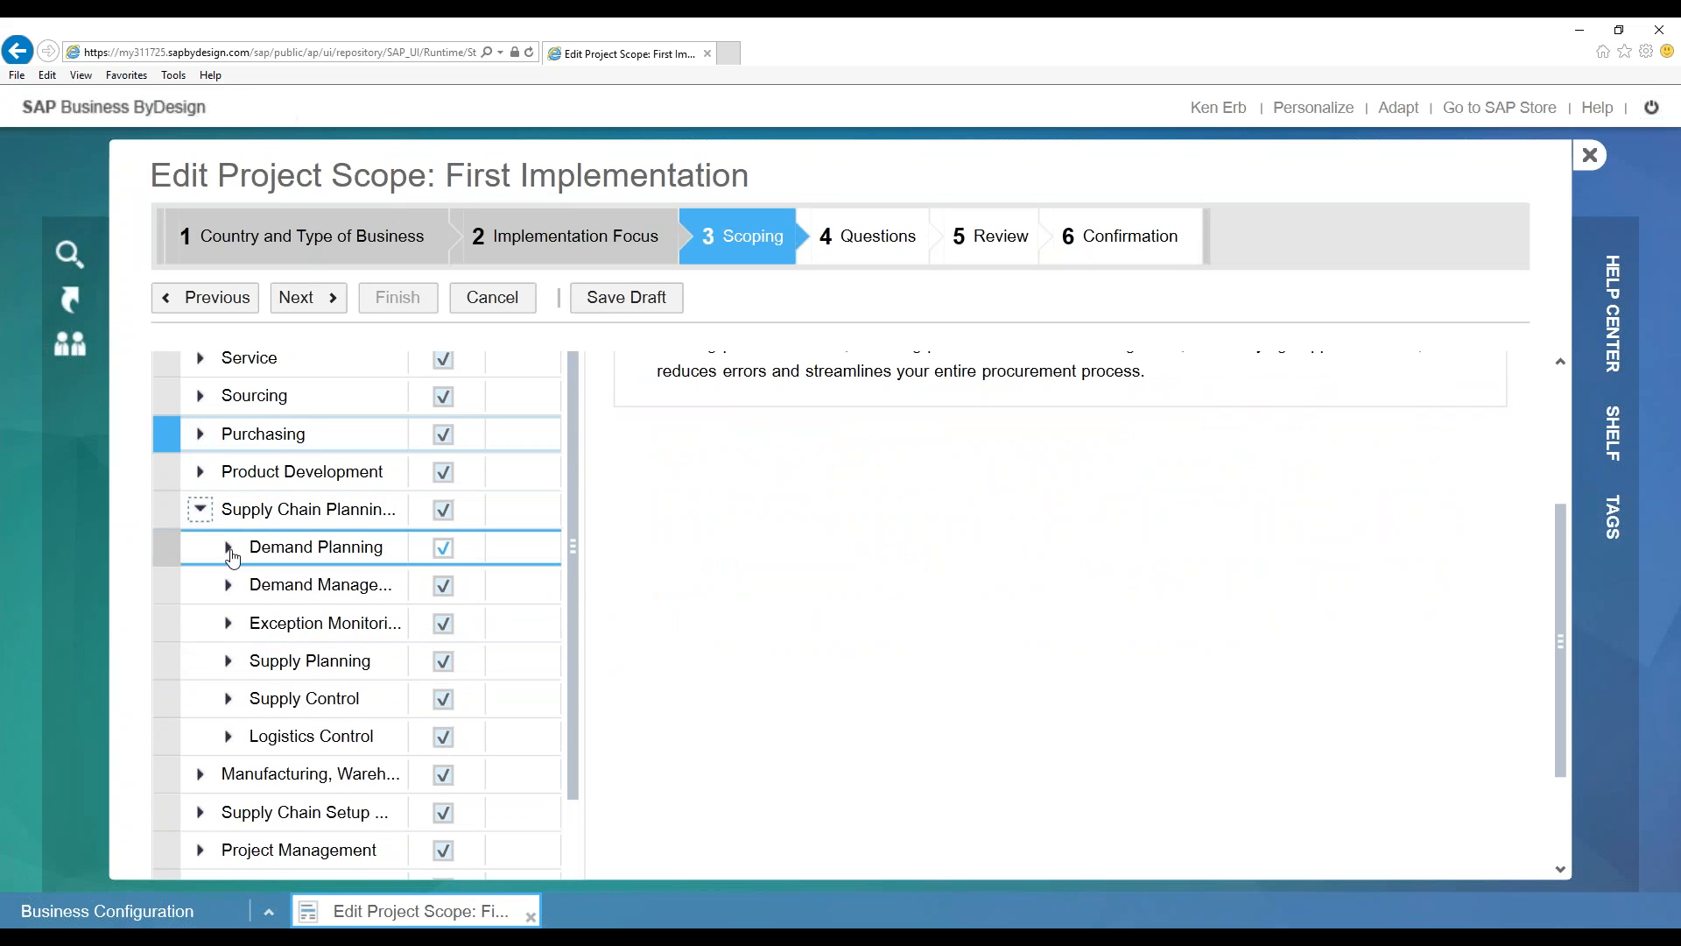
{"action": "left_click", "coordinate": [200, 508]}
{"action": "scroll", "coordinate": [231, 585], "scroll_direction": "up", "scroll_amount": 3}
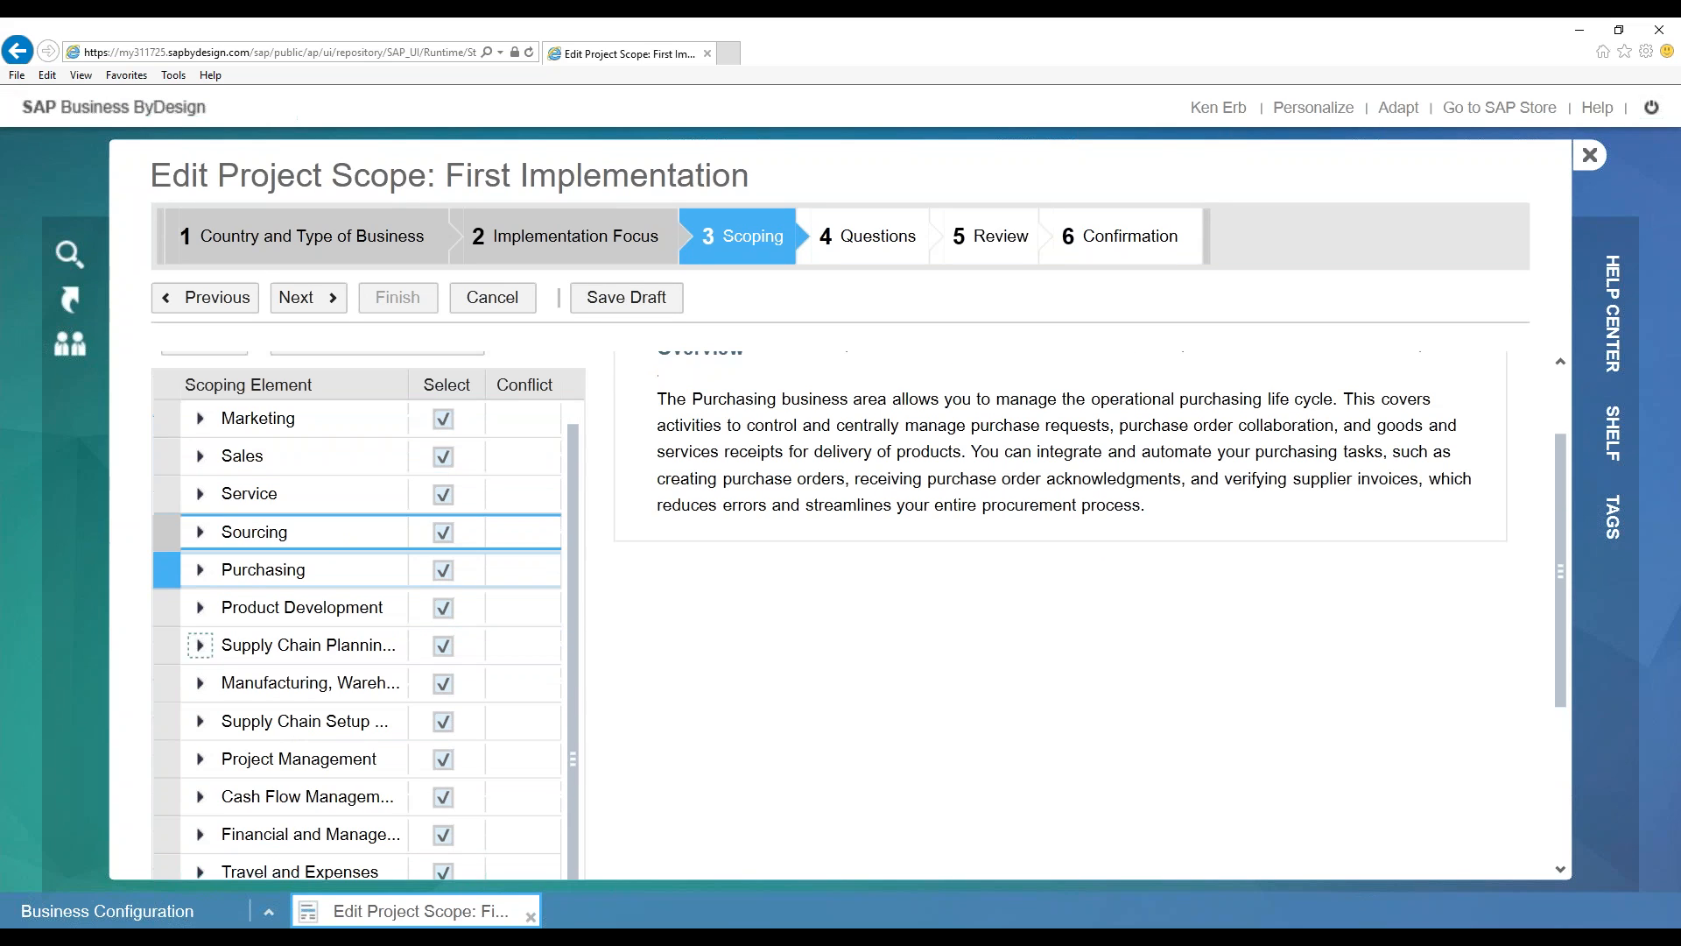
Expand Sales and Selling Products and Services to read the Sales Orders description
{"action": "left_click", "coordinate": [200, 456]}
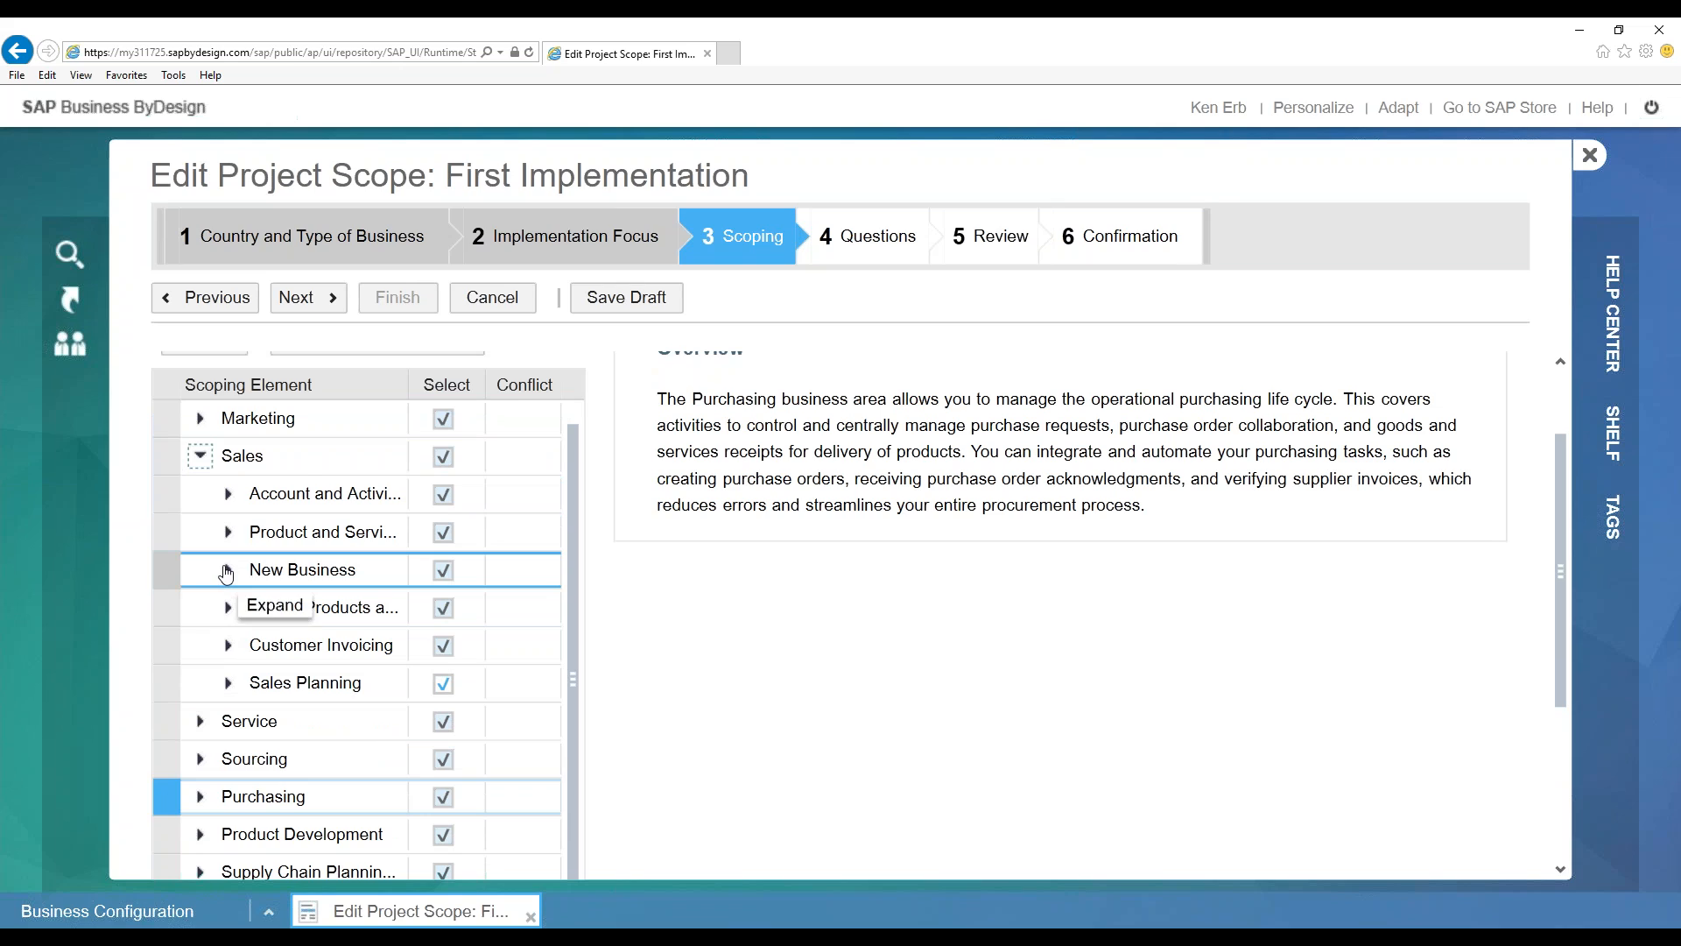
{"action": "left_click", "coordinate": [229, 533]}
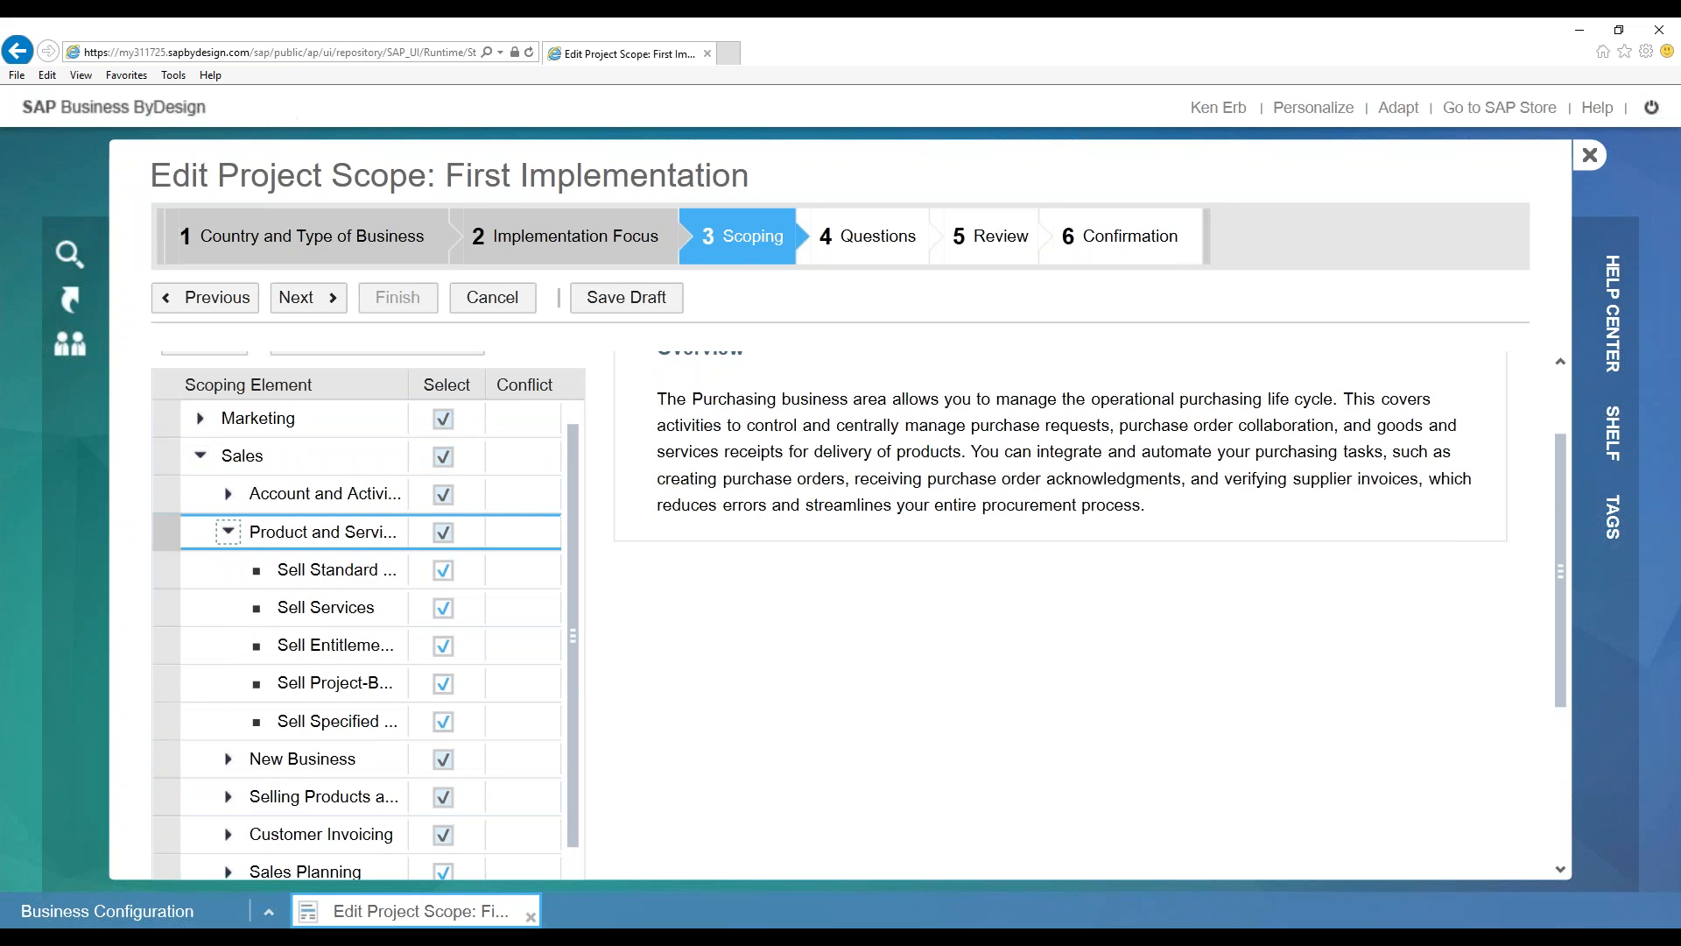
{"action": "left_click", "coordinate": [229, 494]}
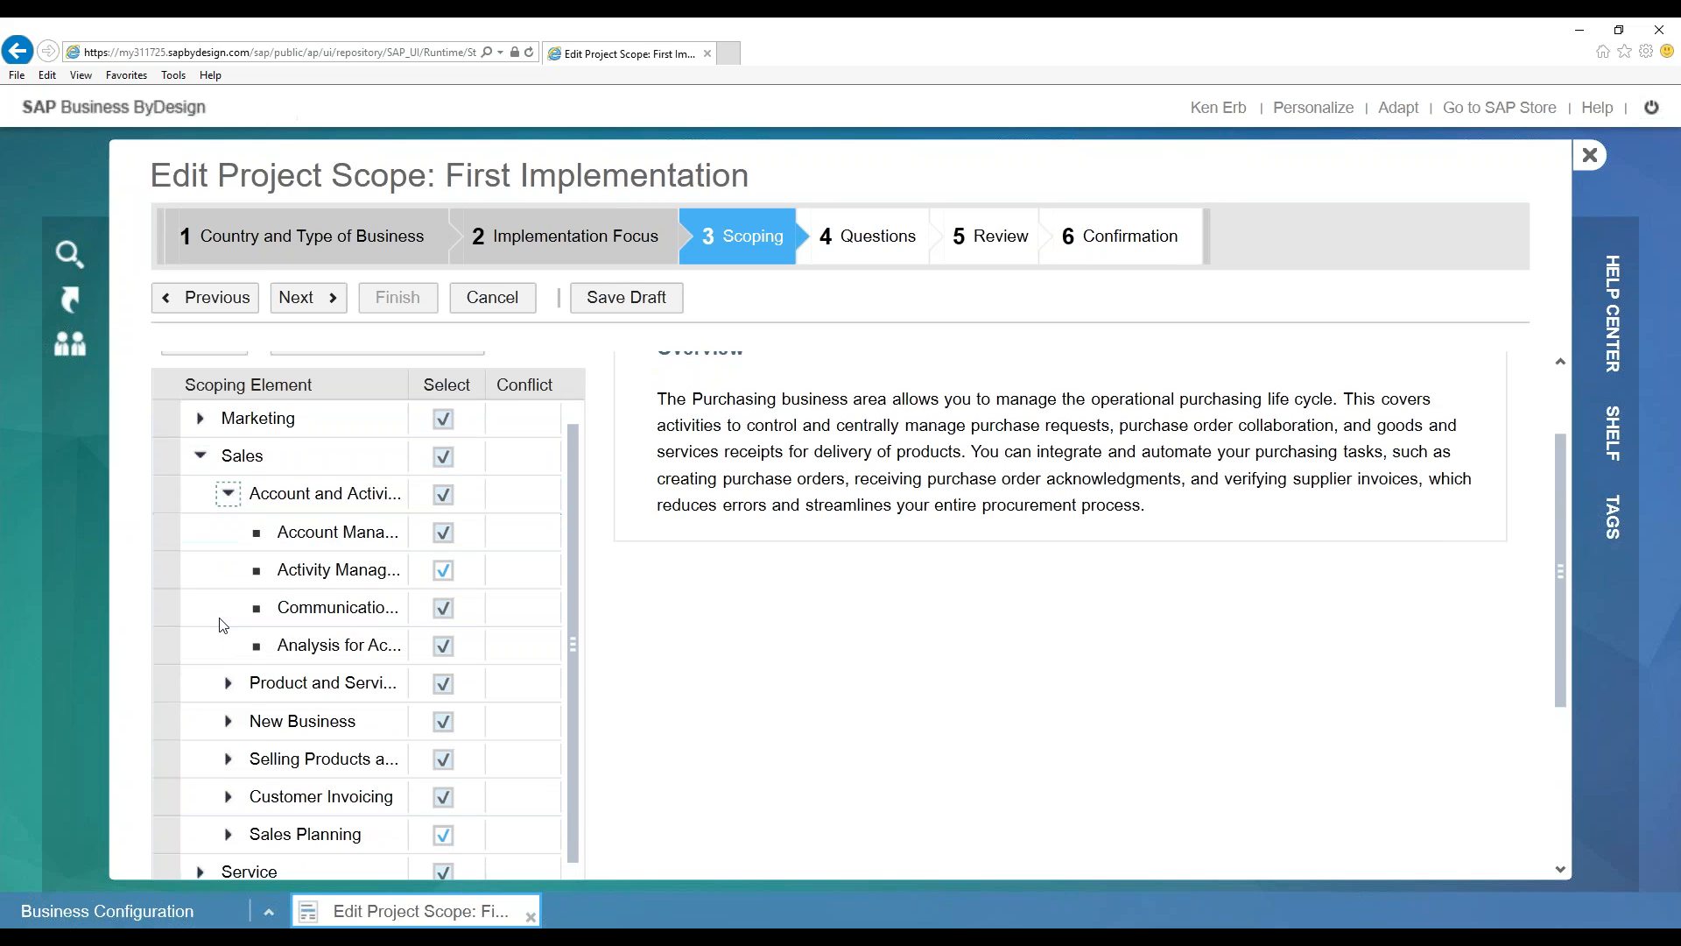
{"action": "left_click", "coordinate": [228, 758]}
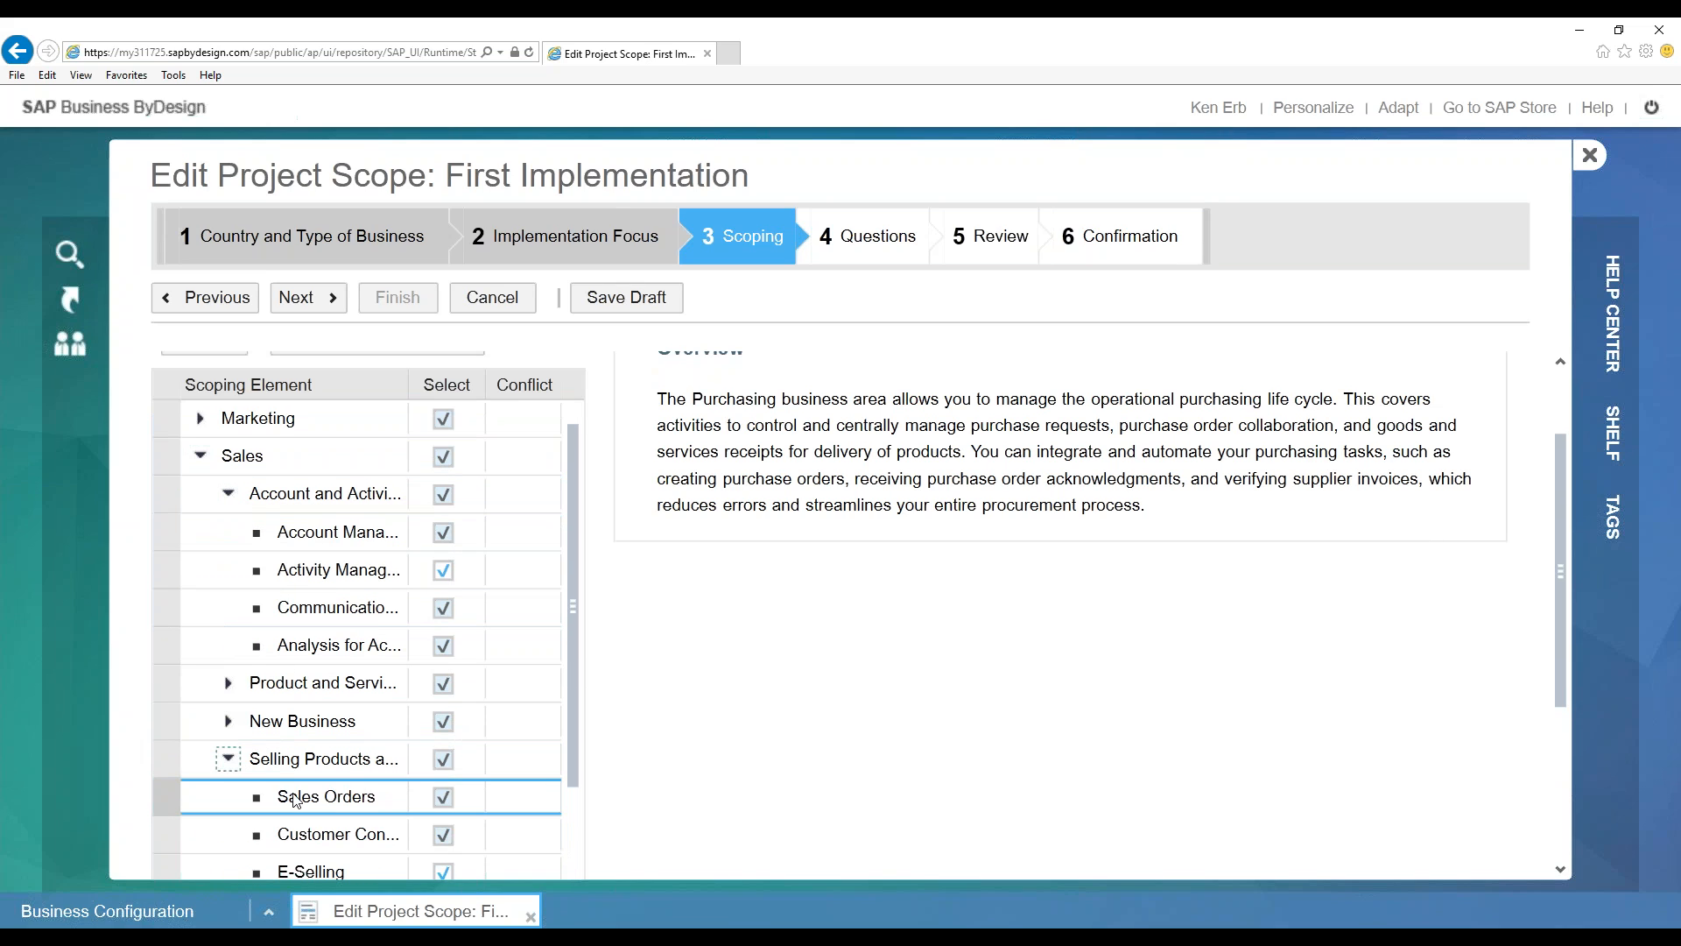
{"action": "left_click", "coordinate": [329, 798]}
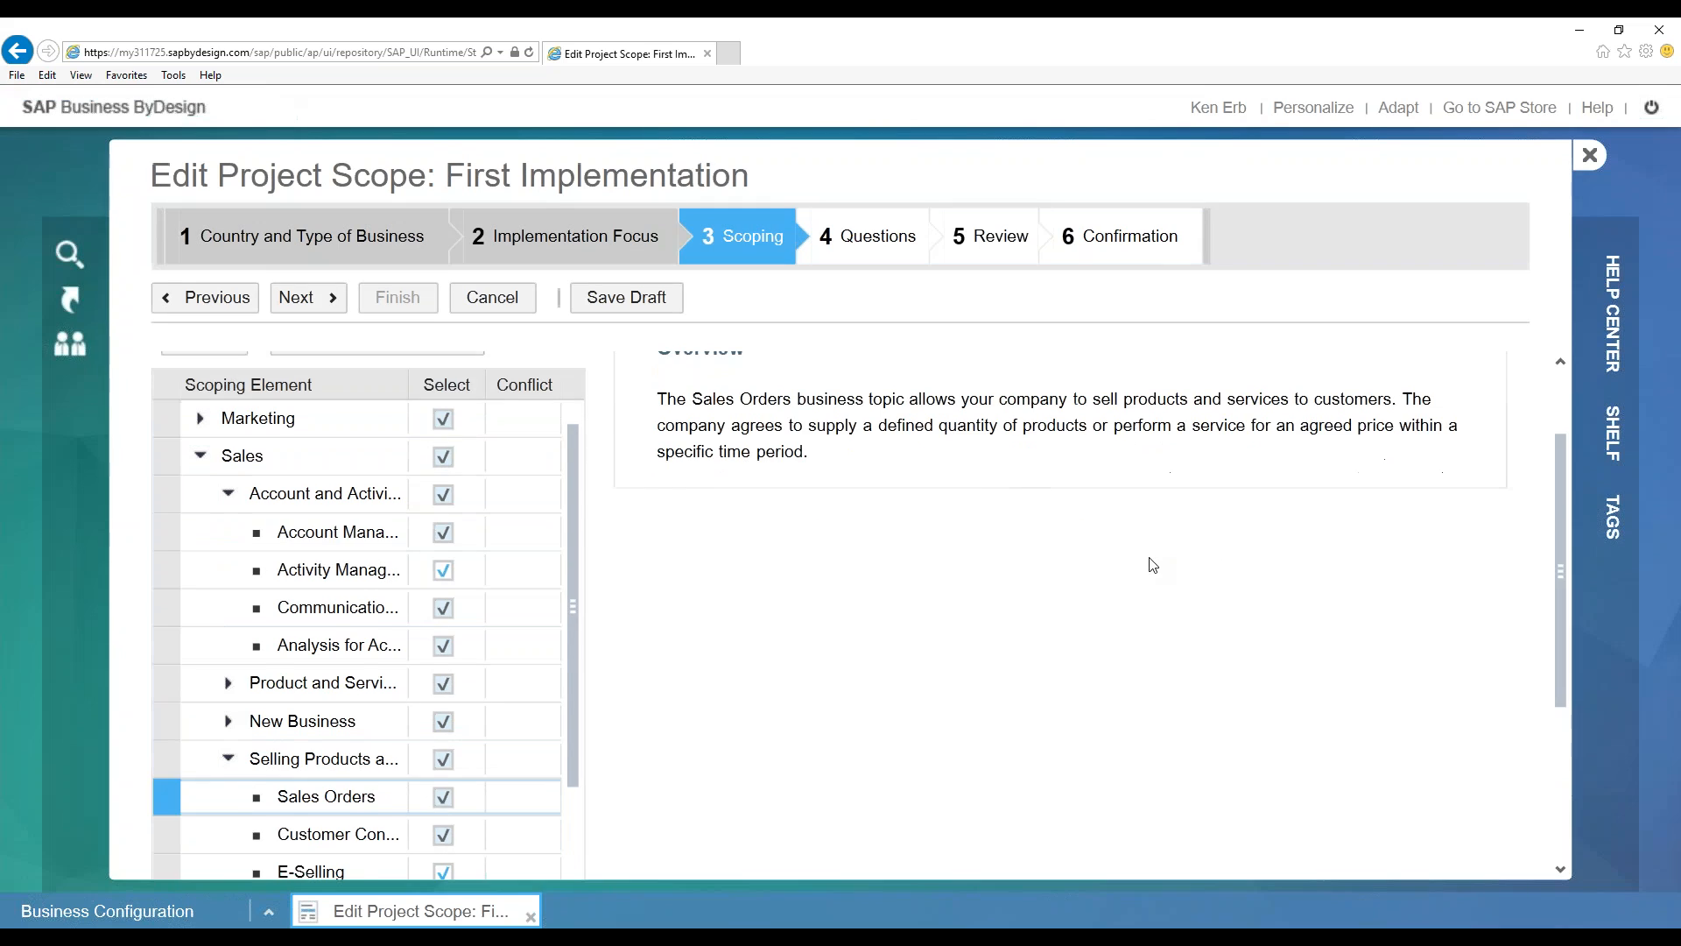
{"action": "scroll", "coordinate": [1153, 565], "scroll_direction": "up", "scroll_amount": 2}
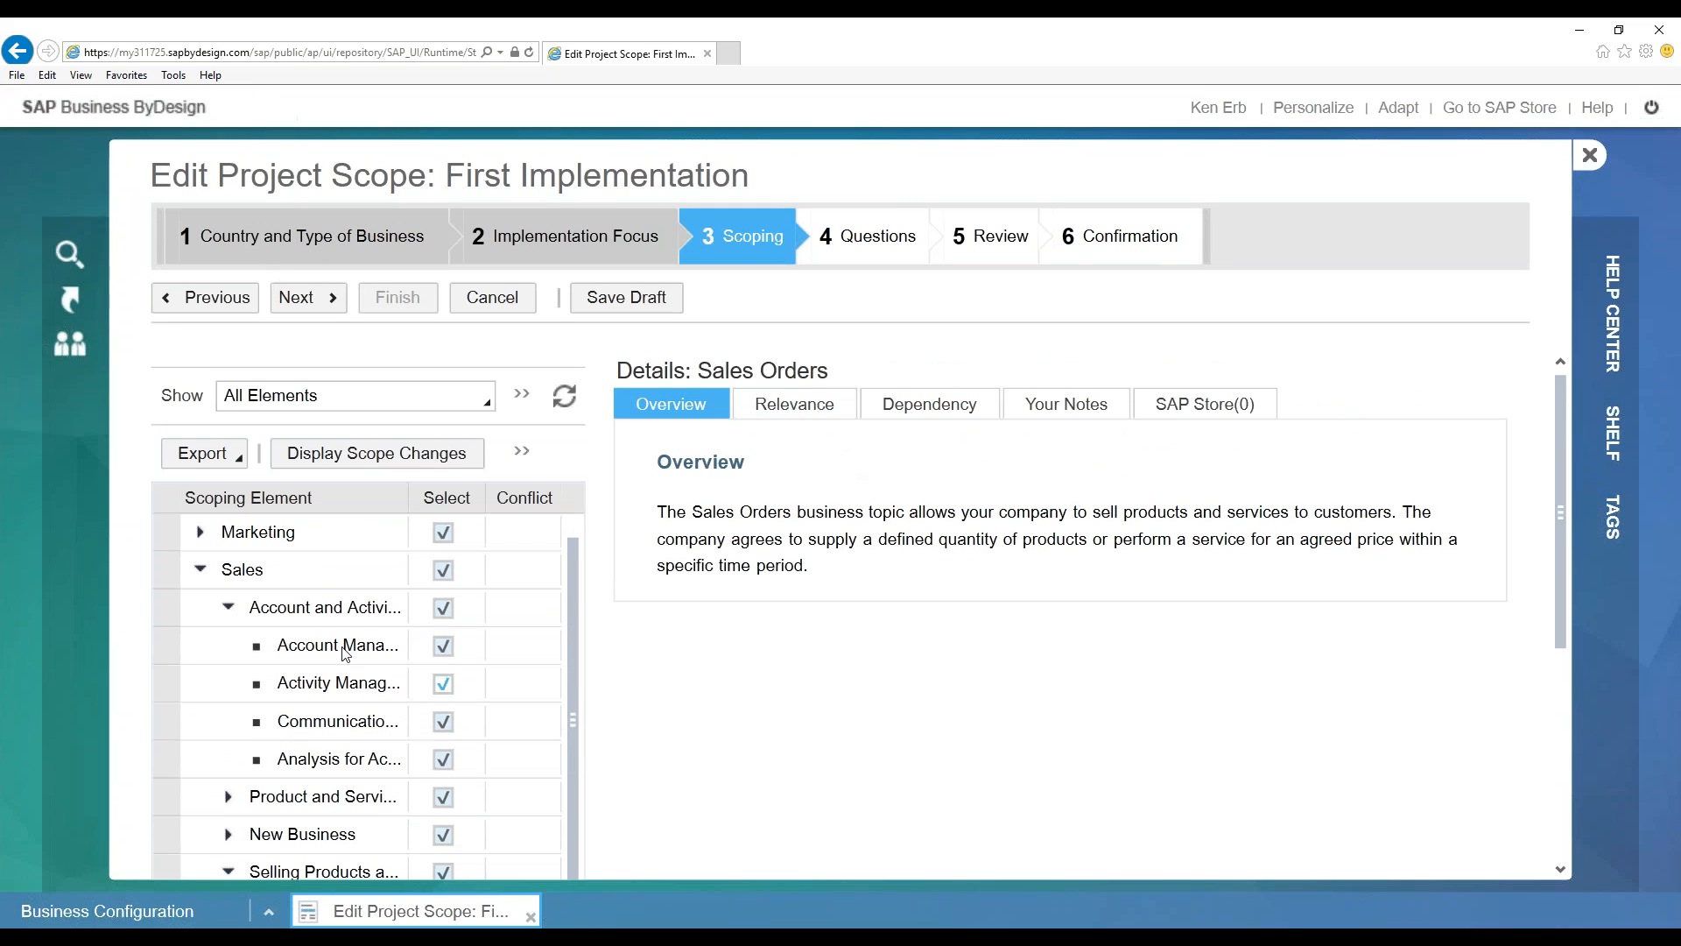
{"action": "scroll", "coordinate": [366, 670], "scroll_direction": "down", "scroll_amount": 2}
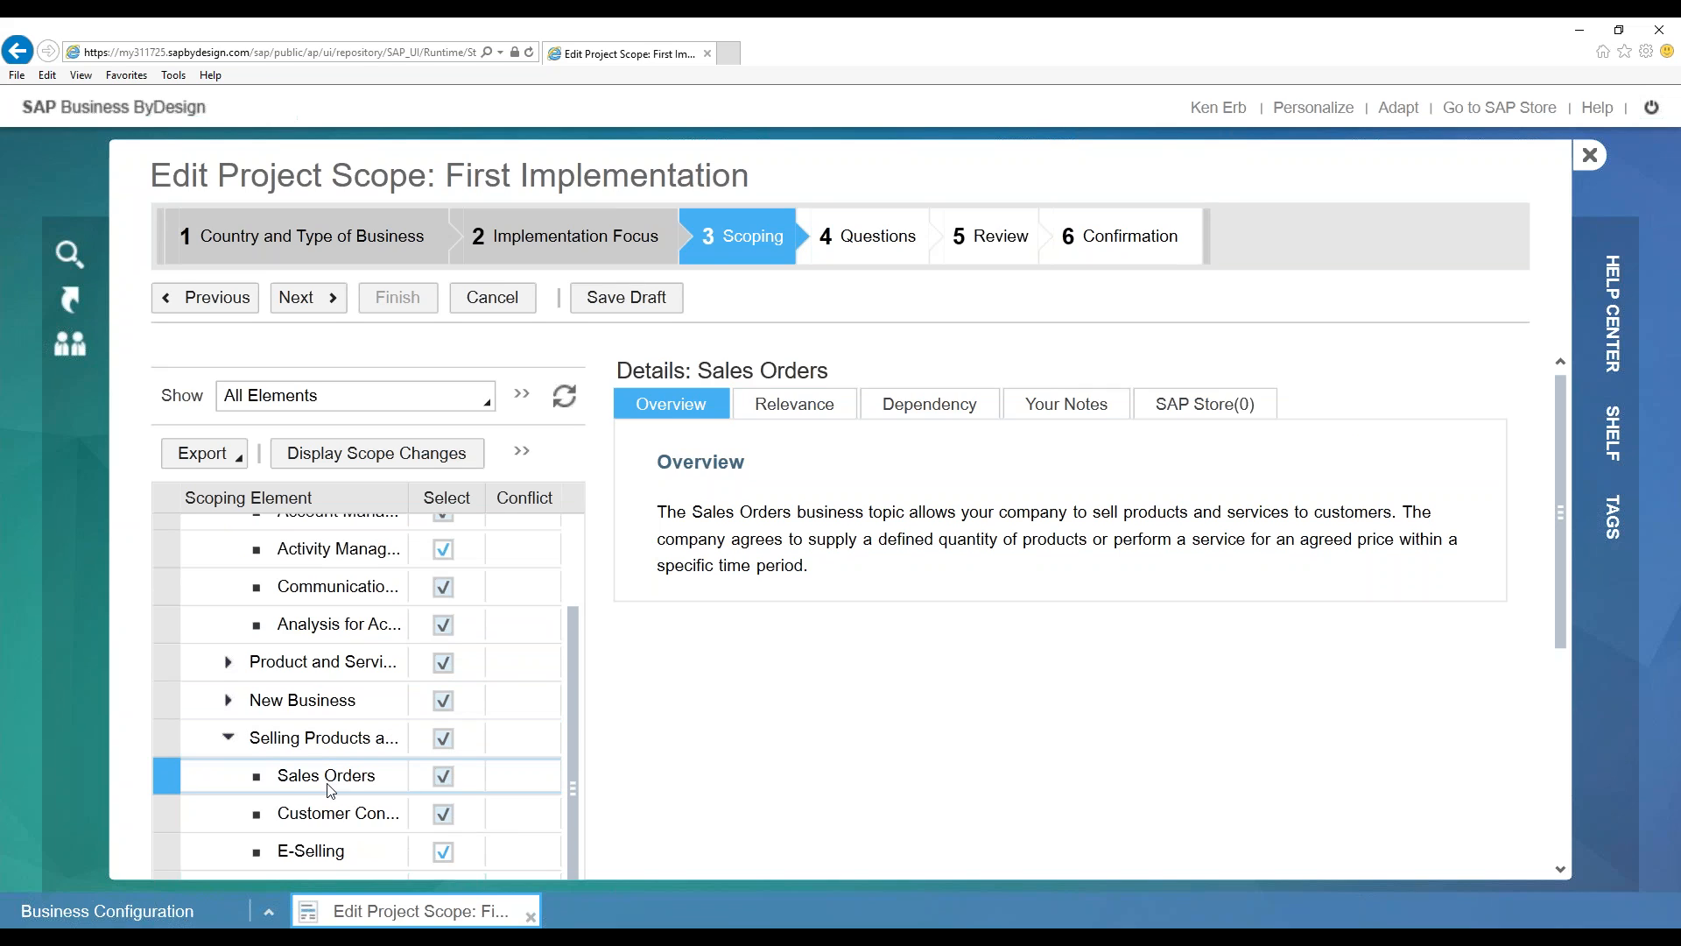
Move to the Questions step and open Sales Orders under Sales > Selling Products and Services
{"action": "left_click", "coordinate": [319, 300]}
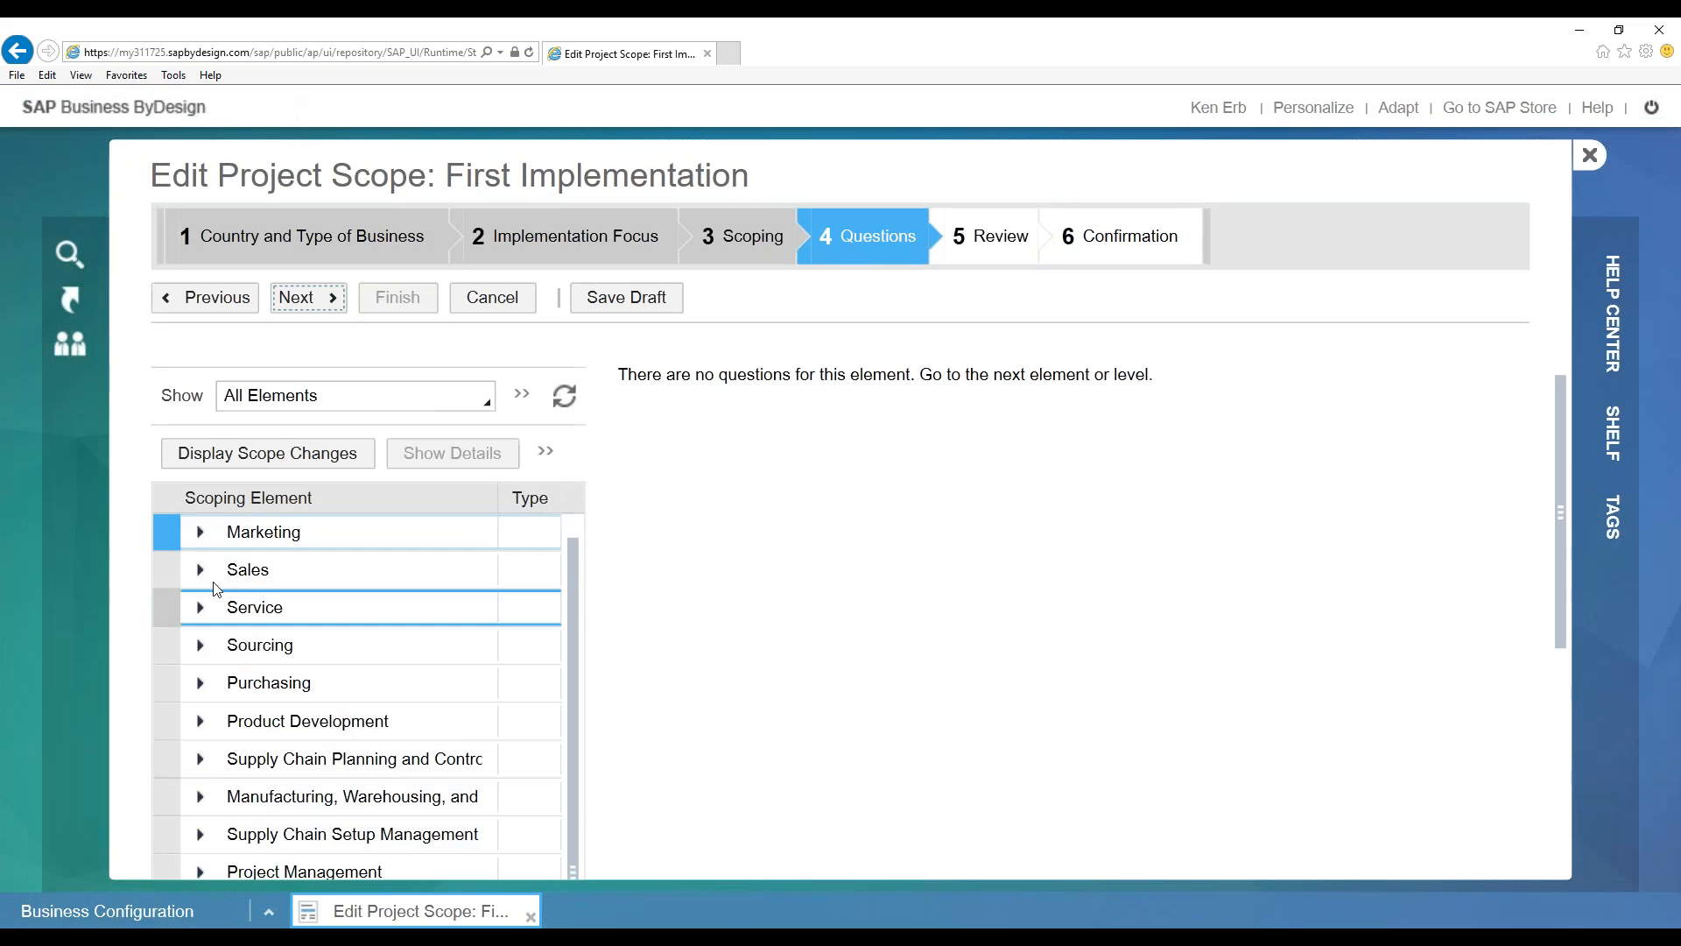
{"action": "left_click", "coordinate": [199, 569]}
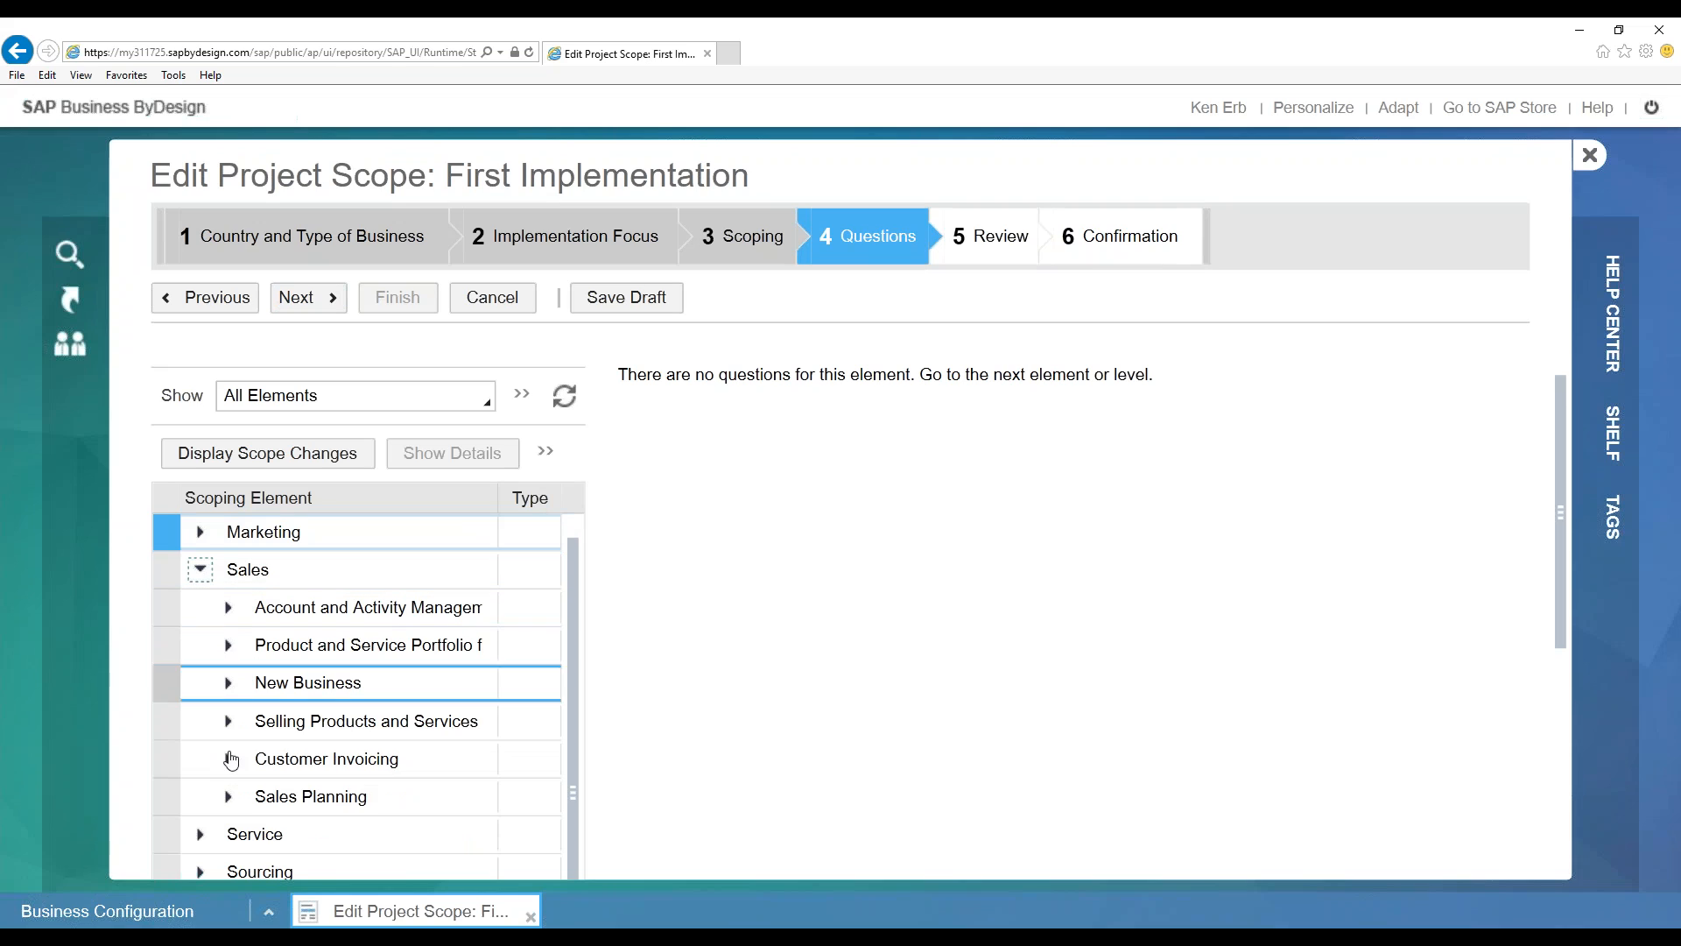
{"action": "left_click", "coordinate": [228, 720]}
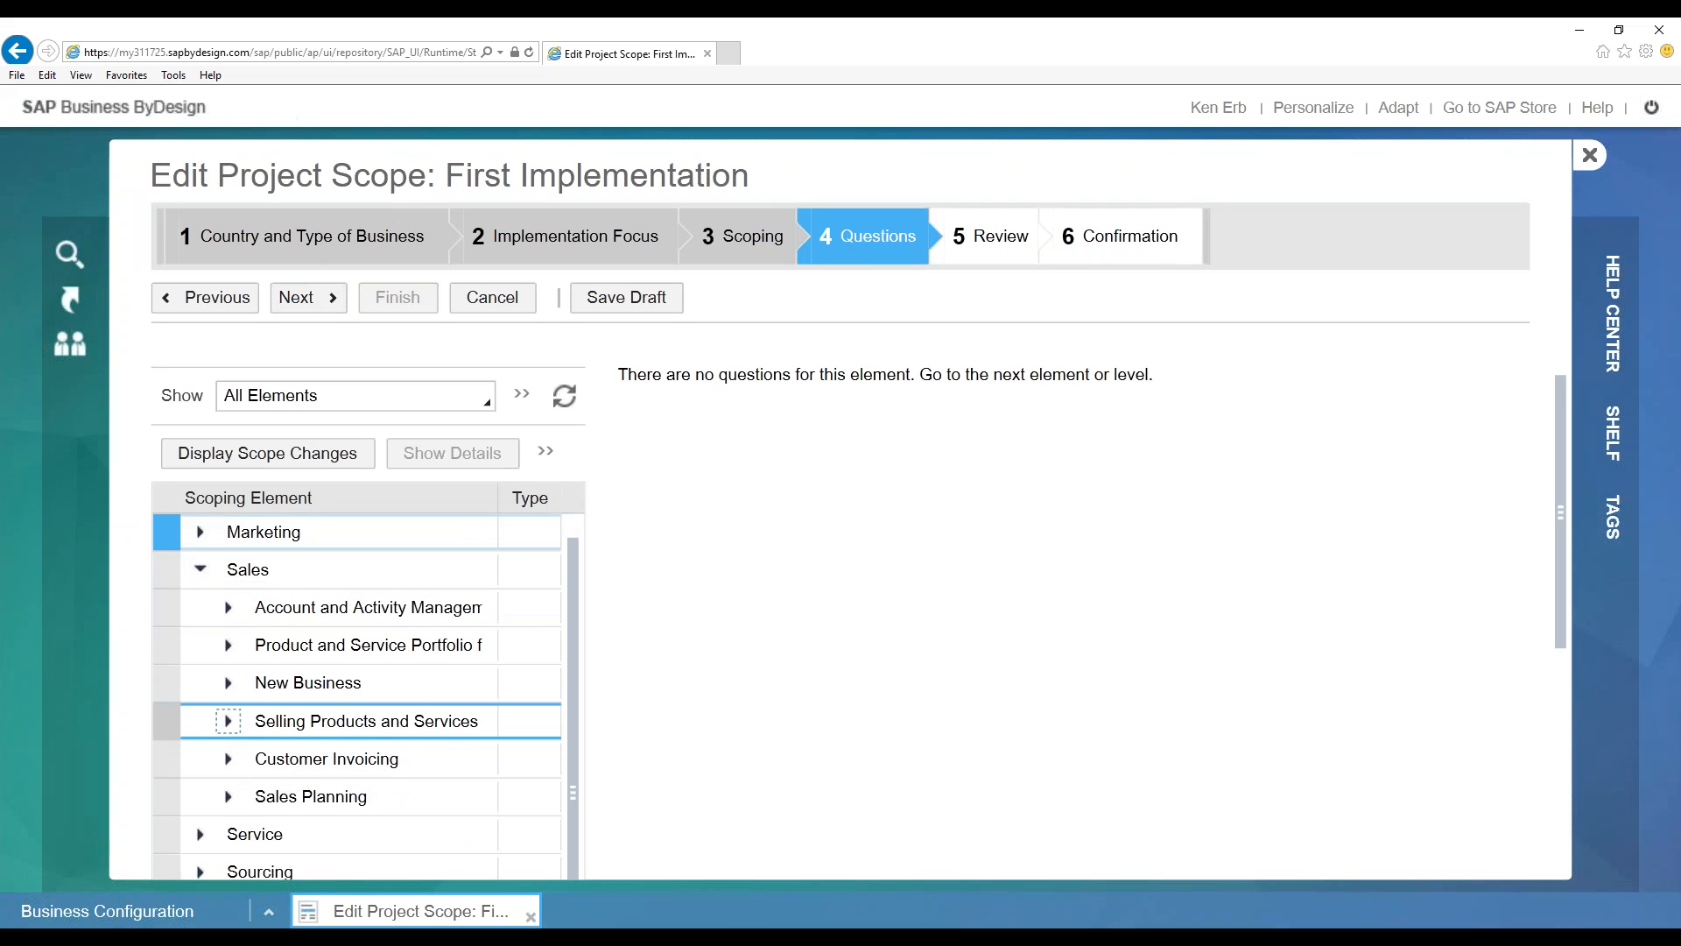
{"action": "left_click", "coordinate": [503, 758]}
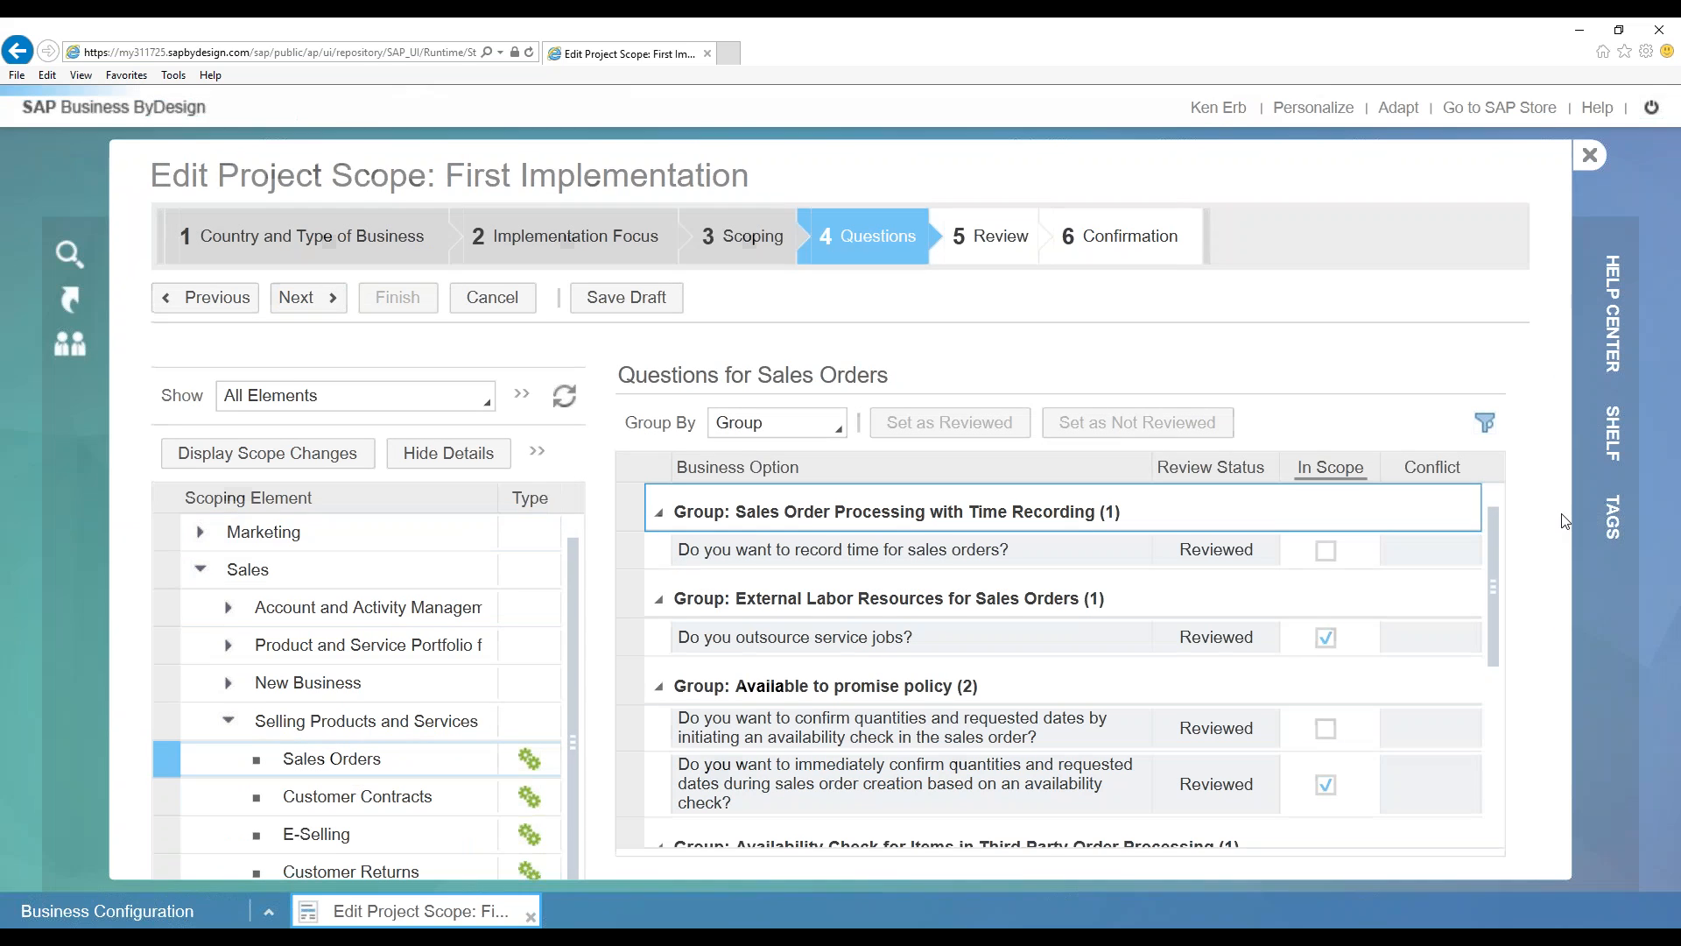
Review the Sales Orders questions, including multi-step approval and third-party order processing details
{"action": "left_click_drag", "start_coordinate": [1561, 459], "coordinate": [1482, 629]}
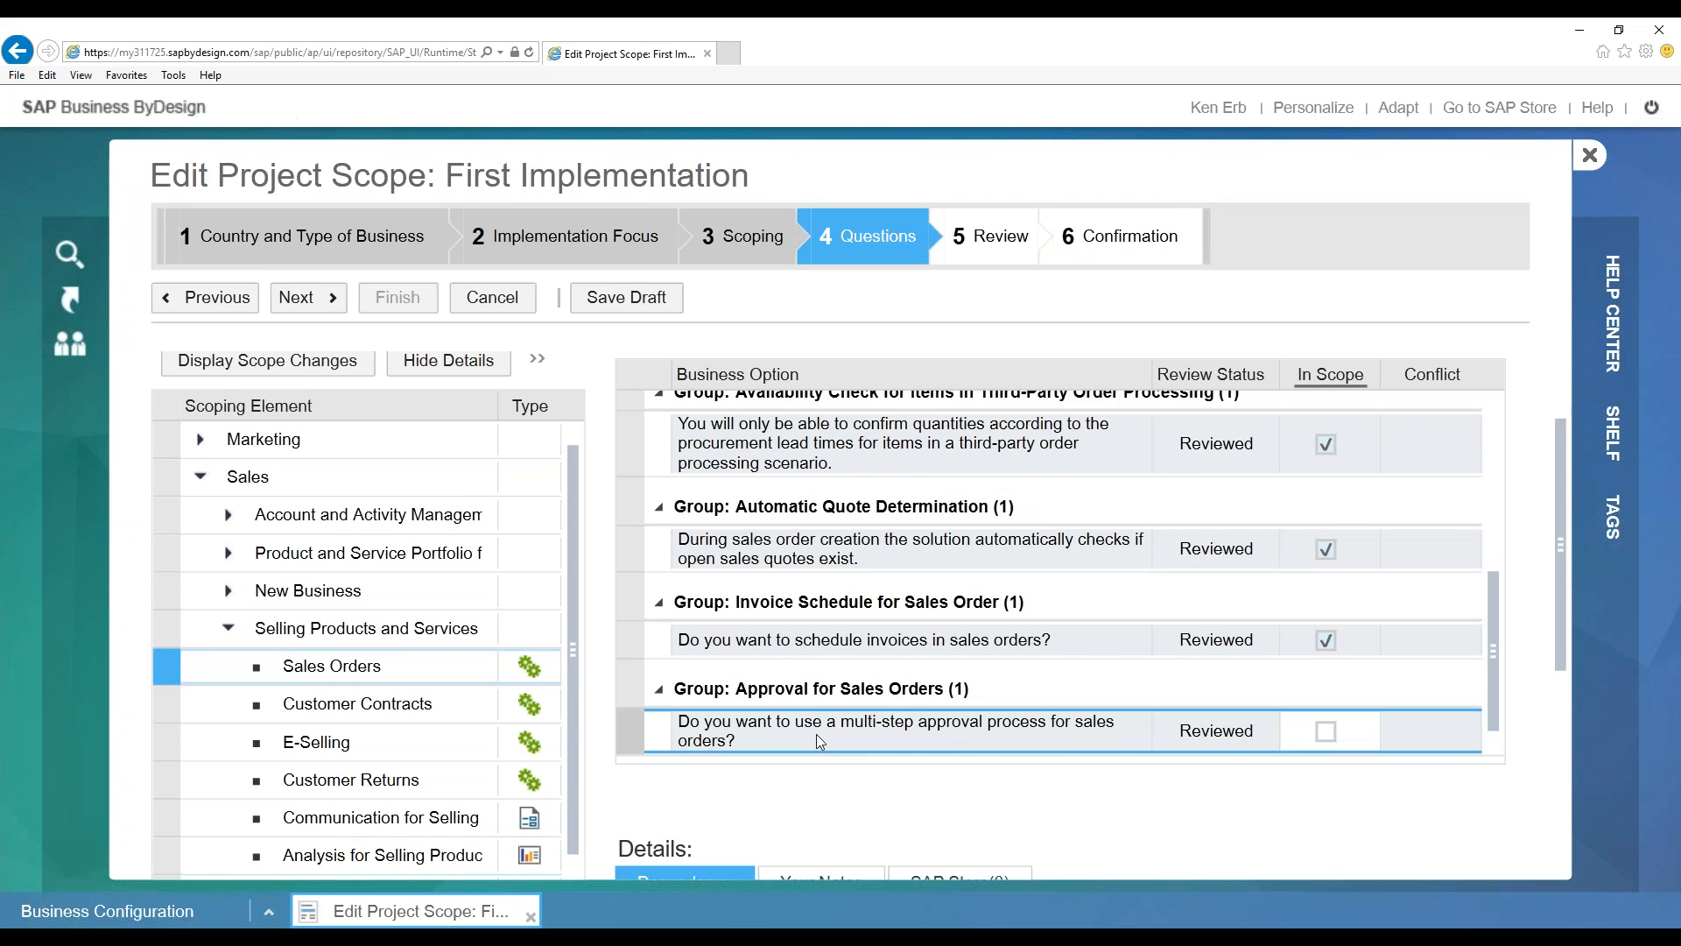
{"action": "left_click", "coordinate": [960, 737]}
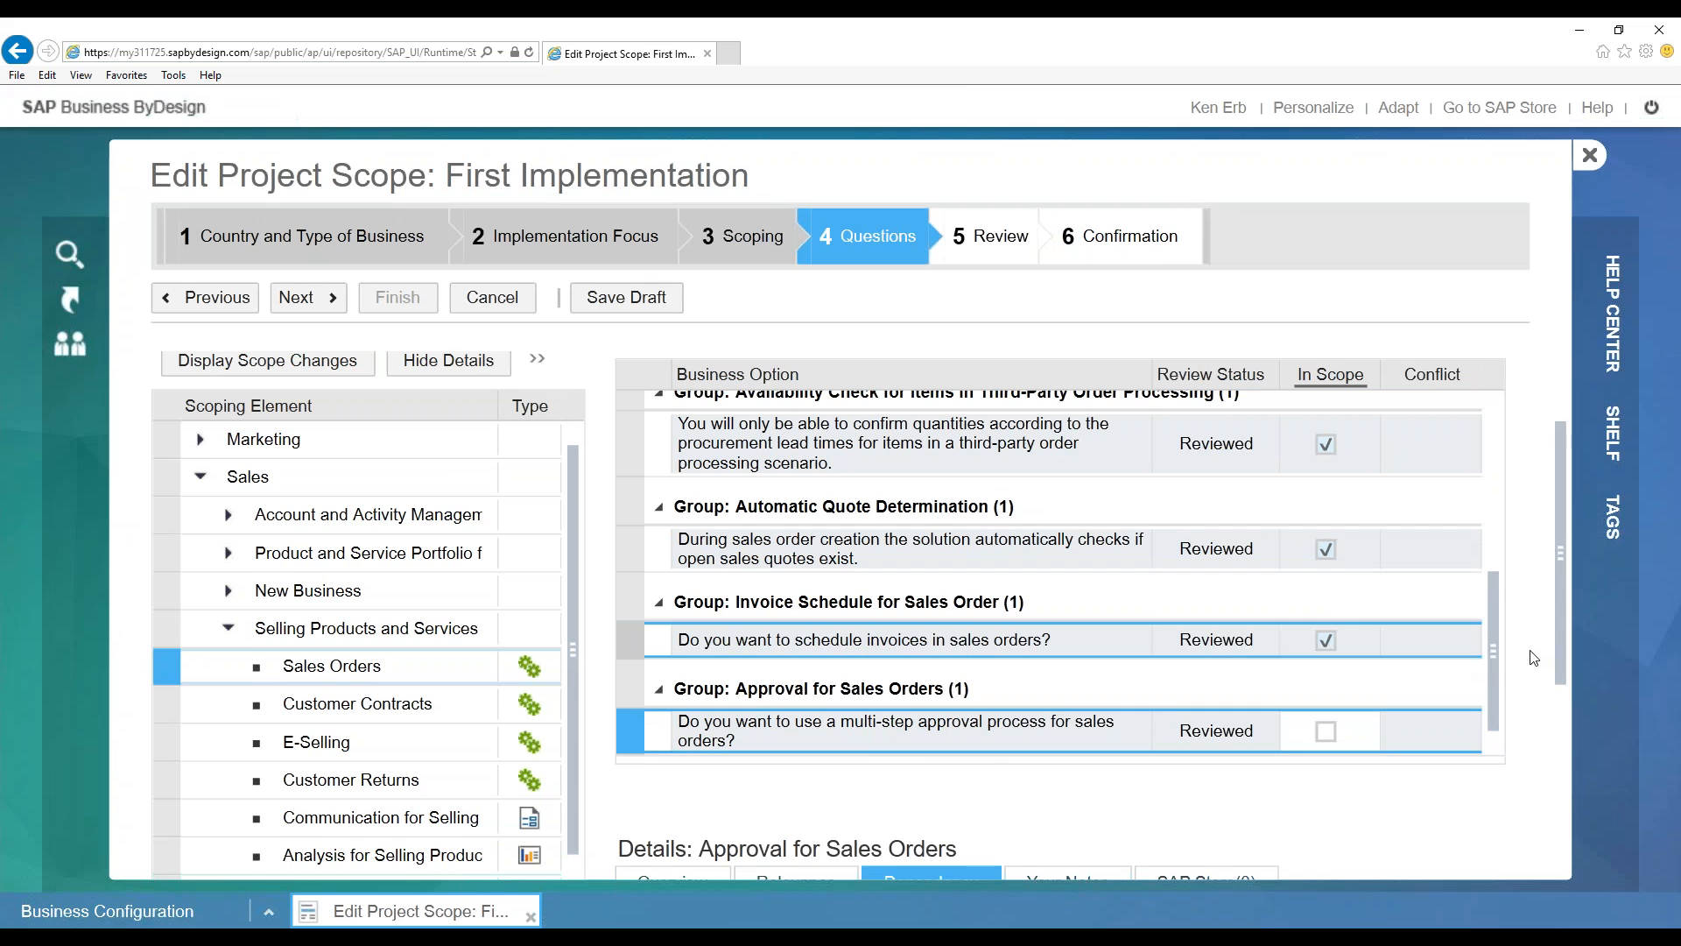
{"action": "left_click_drag", "start_coordinate": [1490, 666], "coordinate": [1476, 513]}
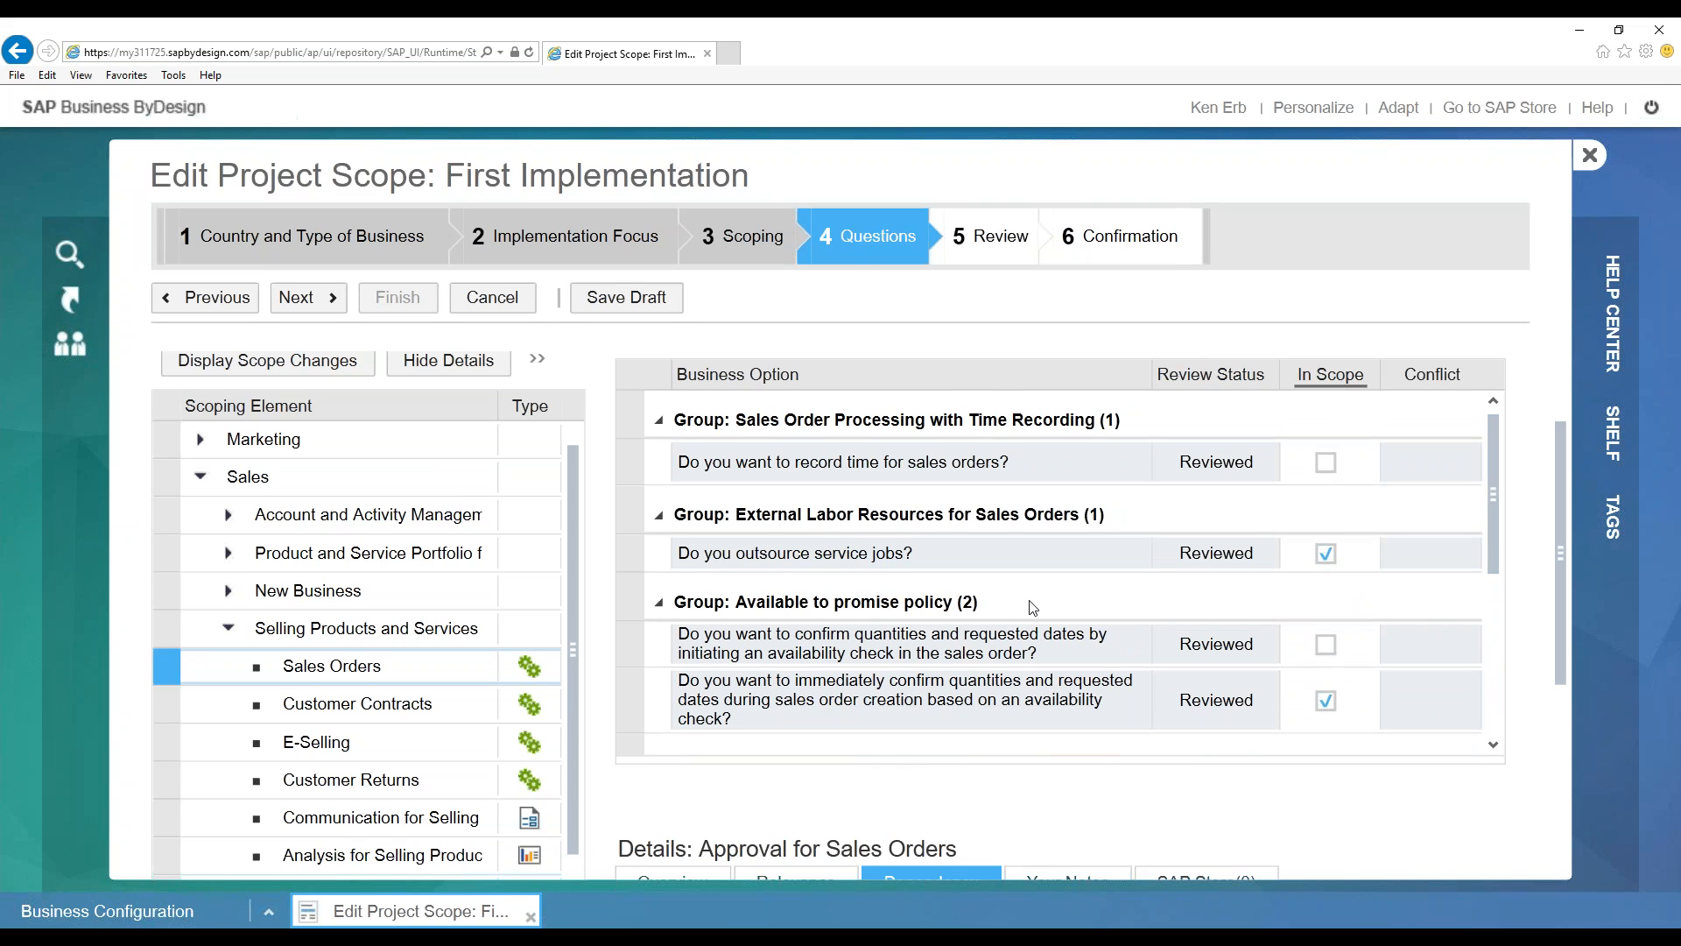
{"action": "scroll", "coordinate": [1034, 607], "scroll_direction": "down", "scroll_amount": 3}
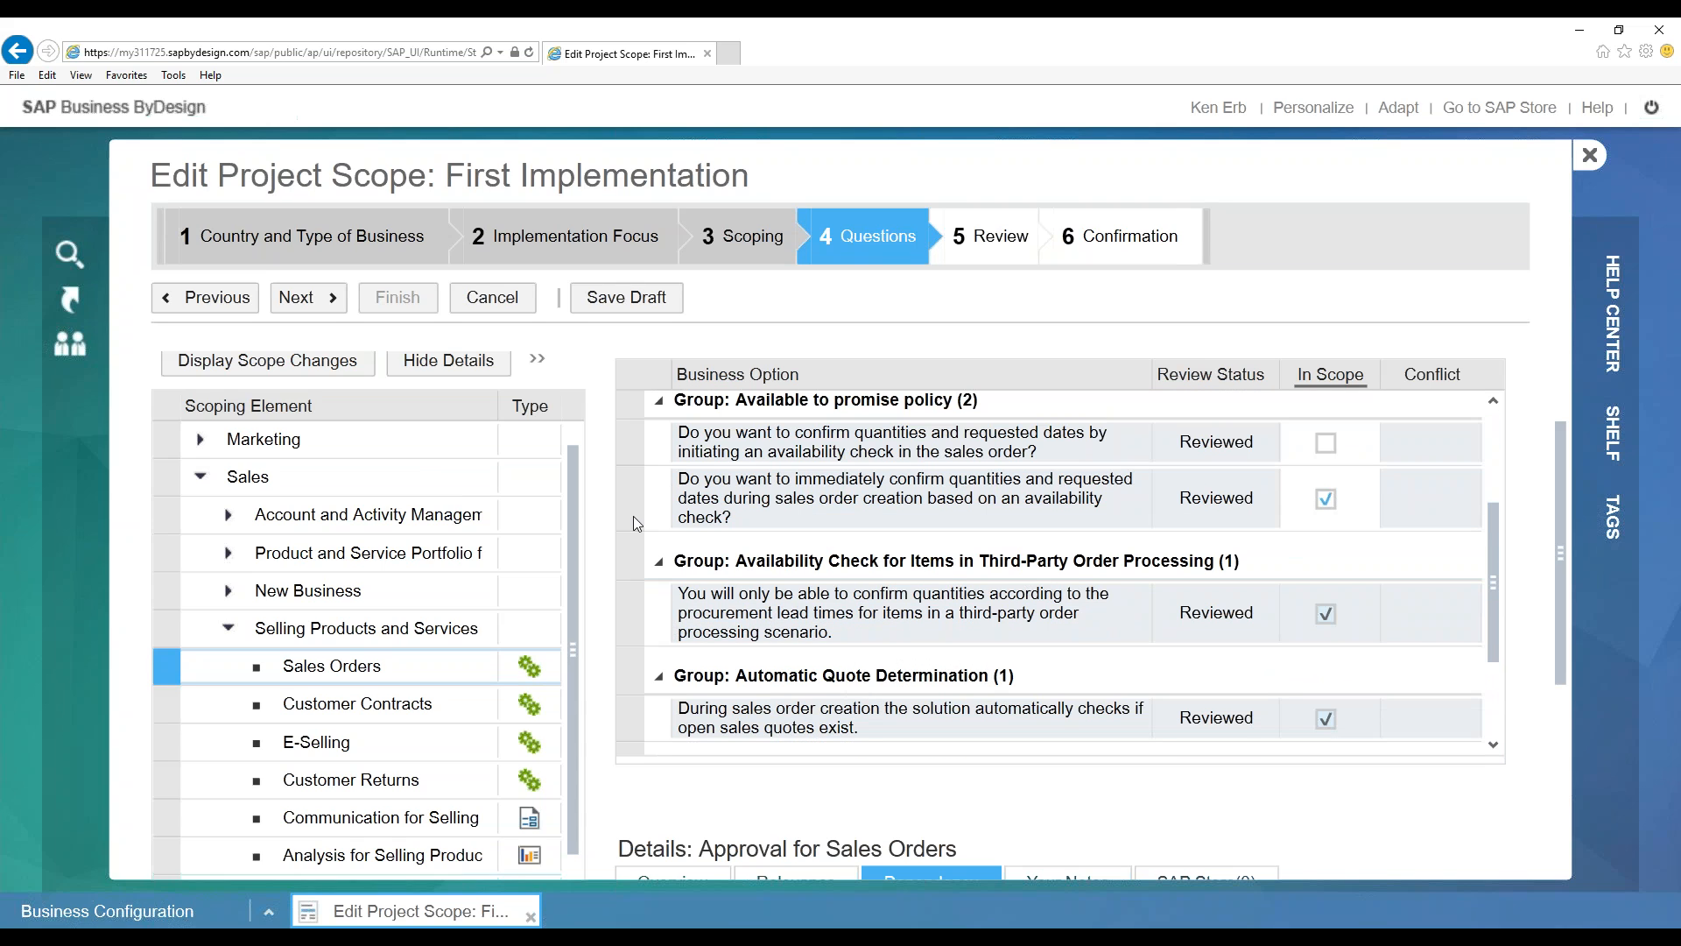
{"action": "scroll", "coordinate": [627, 522], "scroll_direction": "down", "scroll_amount": 1}
{"action": "left_click", "coordinate": [622, 537]}
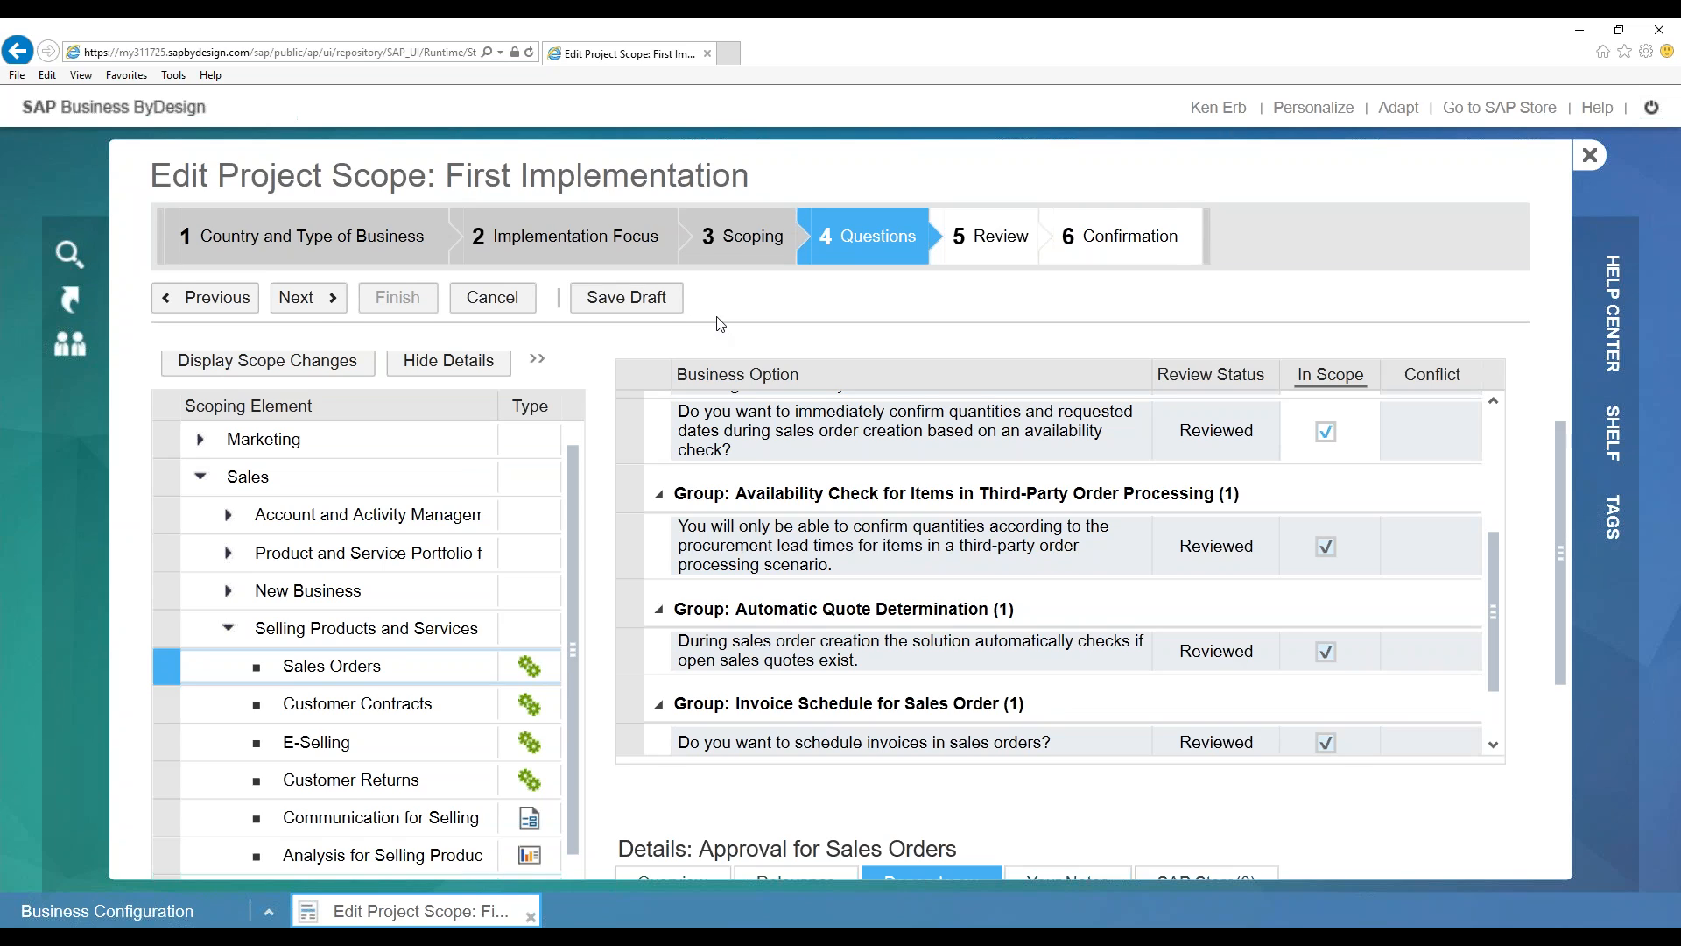
Cancel the scope wizard, declining to save the changes as a draft
{"action": "left_click", "coordinate": [496, 302]}
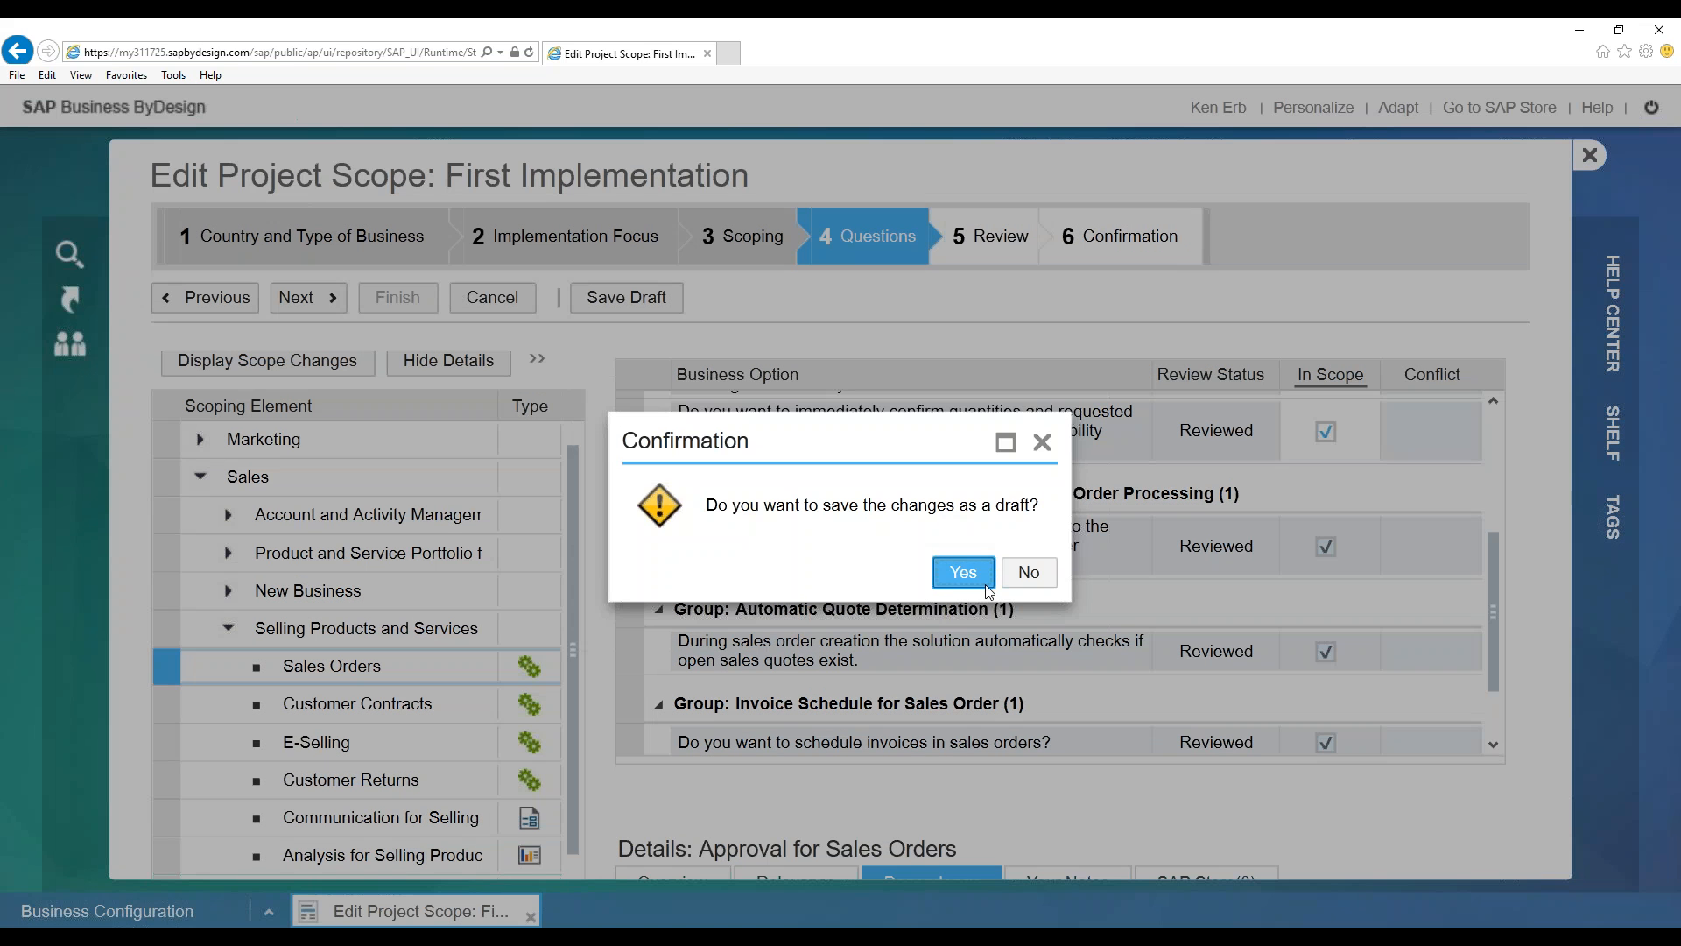
{"action": "left_click", "coordinate": [1028, 572]}
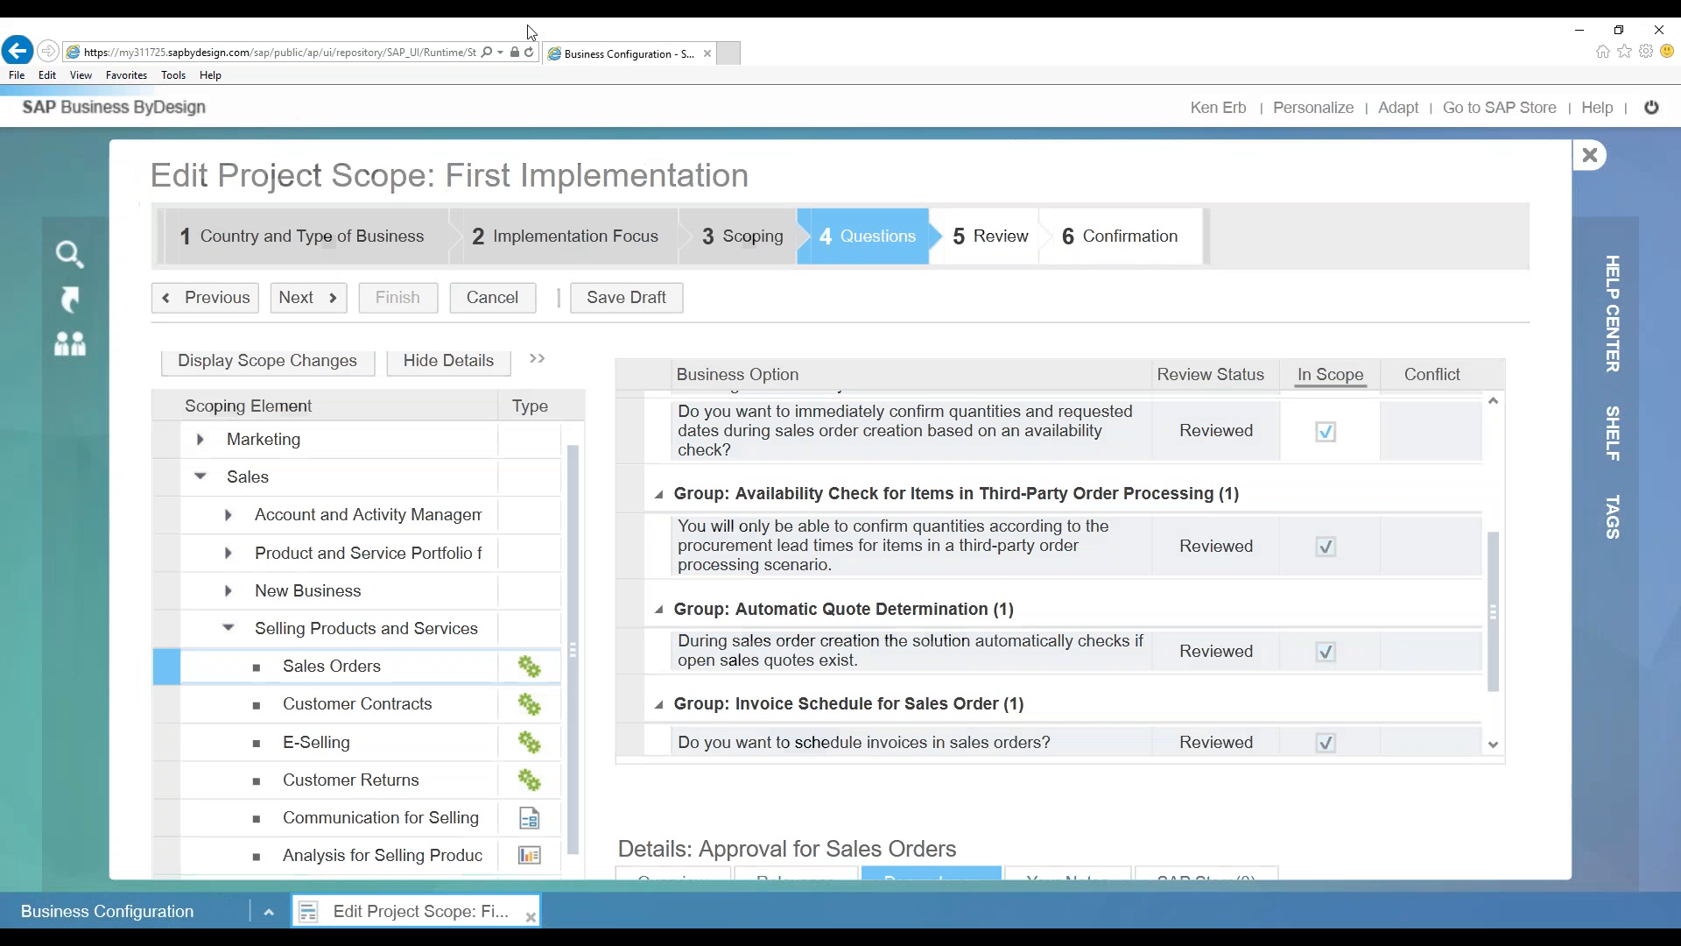